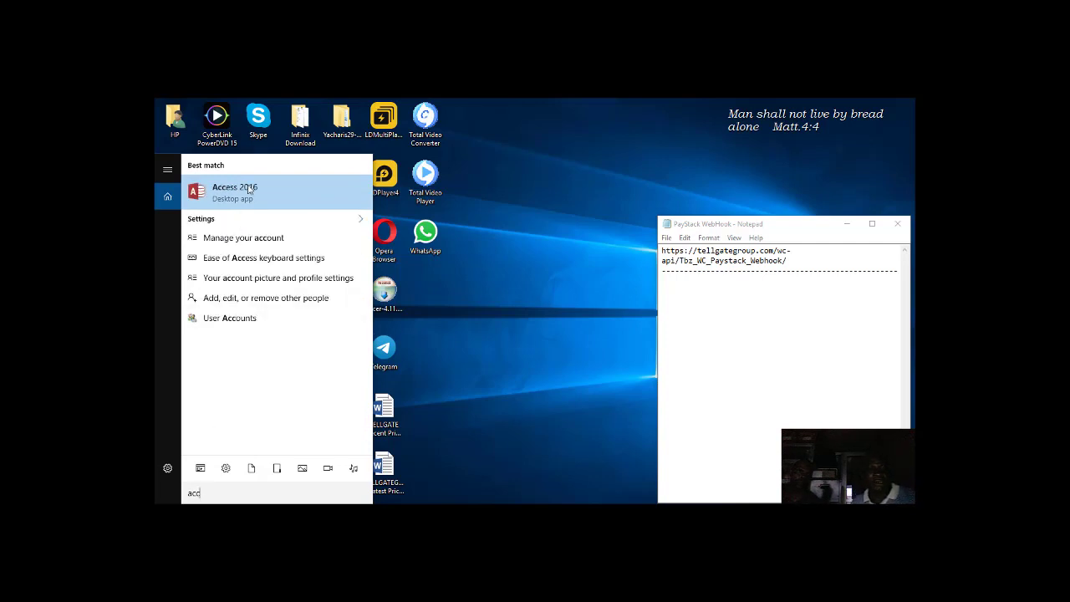
# - Launch Access 2016 and open a blank Notepad window, moving it clear of the Blank desktop database template
pyautogui.press('Escape')
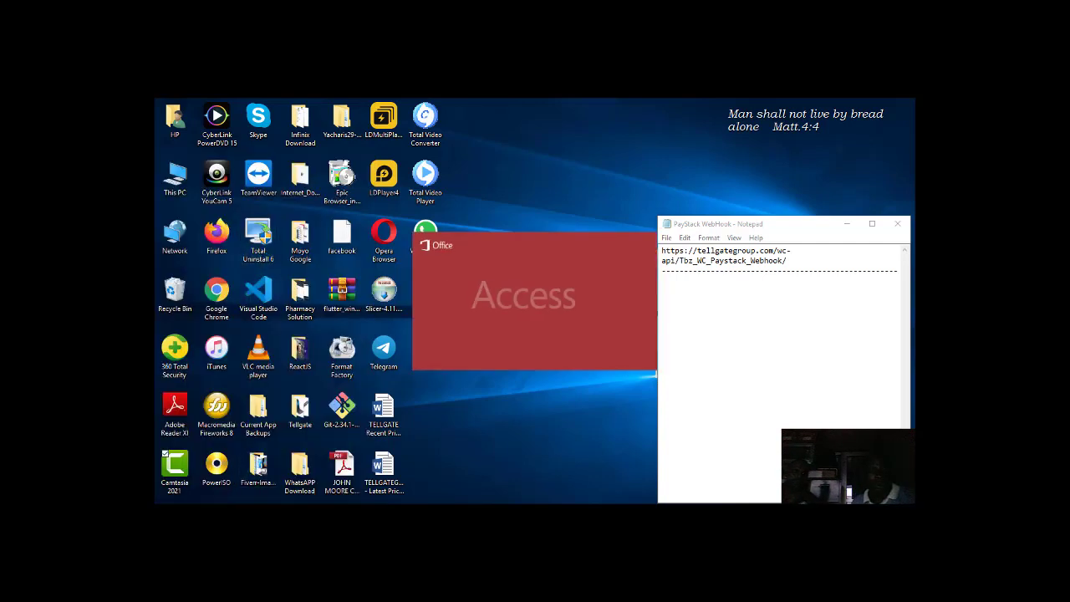
pyautogui.press('super')
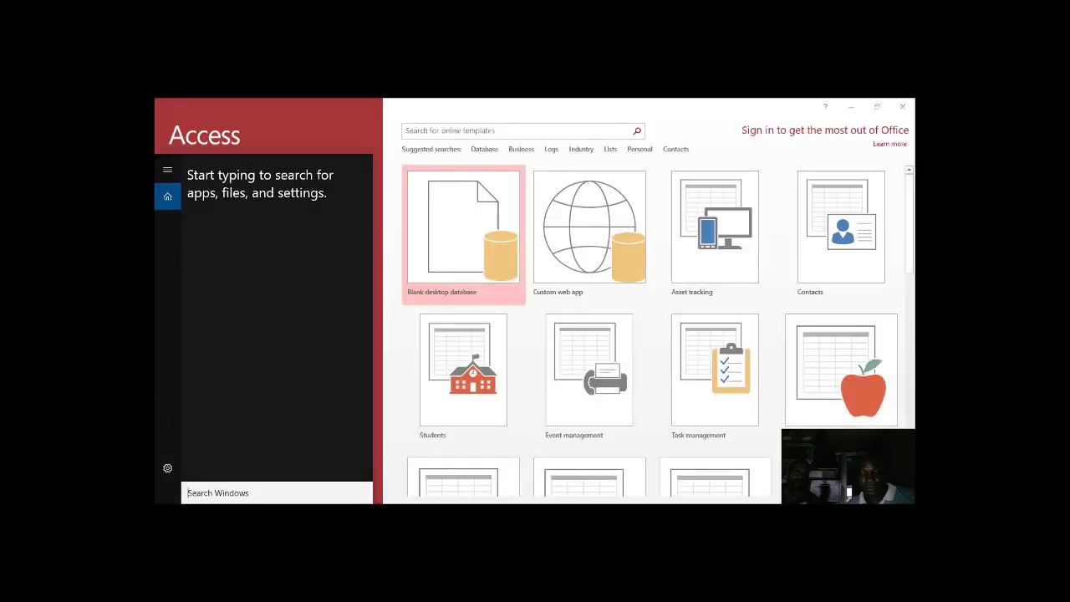
pyautogui.write('n')
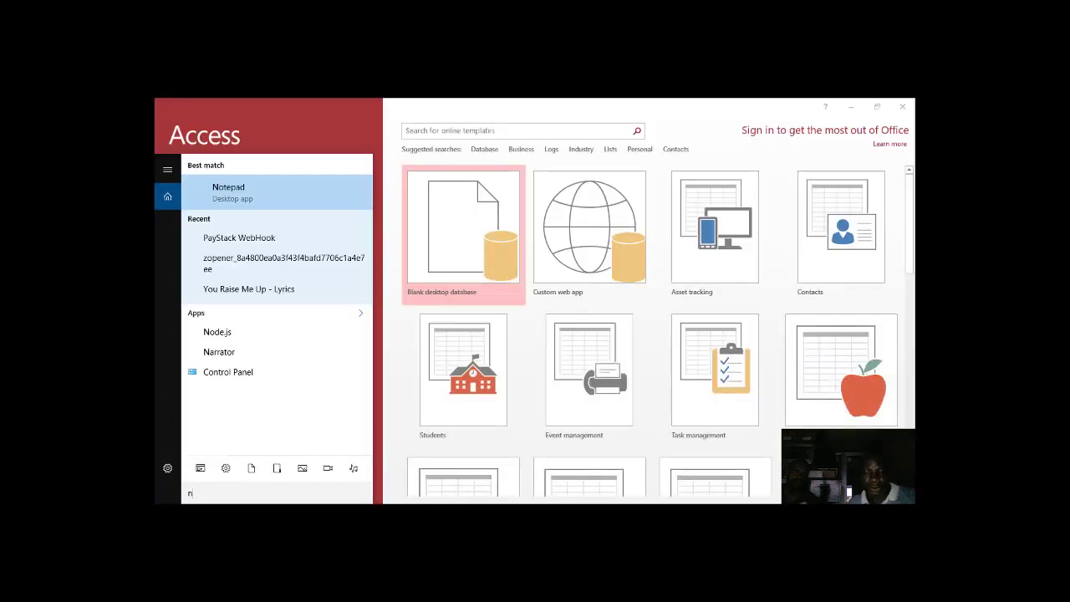
pyautogui.write('ote')
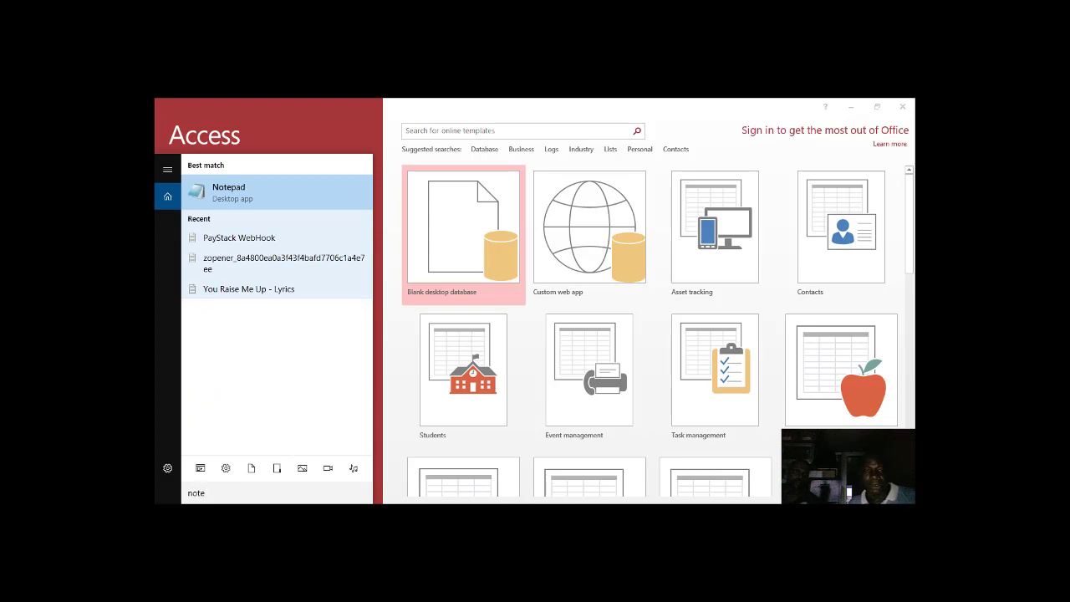
pyautogui.press('Return')
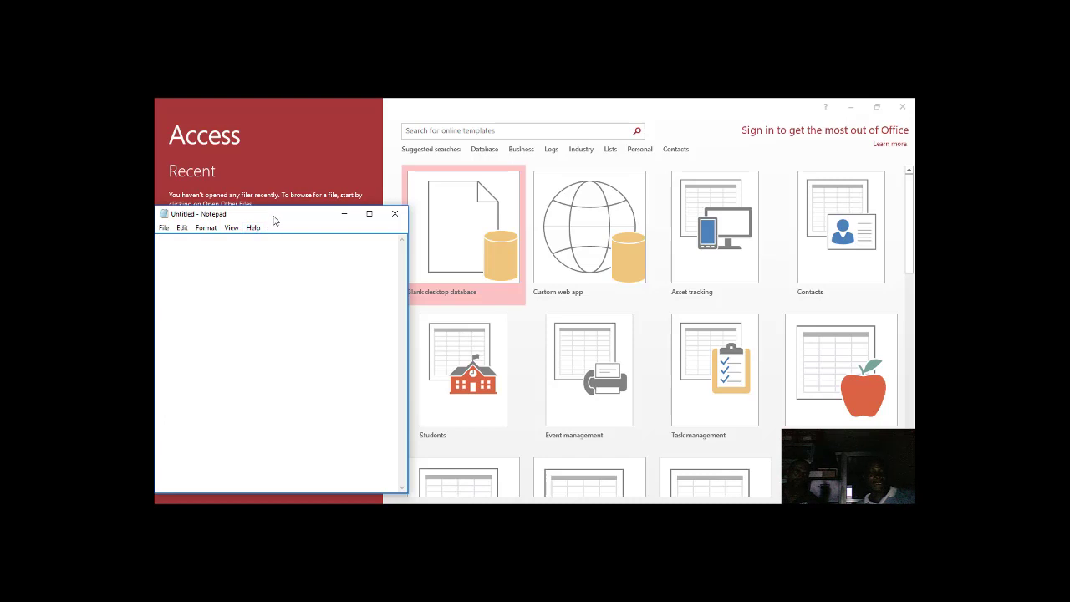
pyautogui.moveTo(274, 219); pyautogui.dragTo(780, 226)
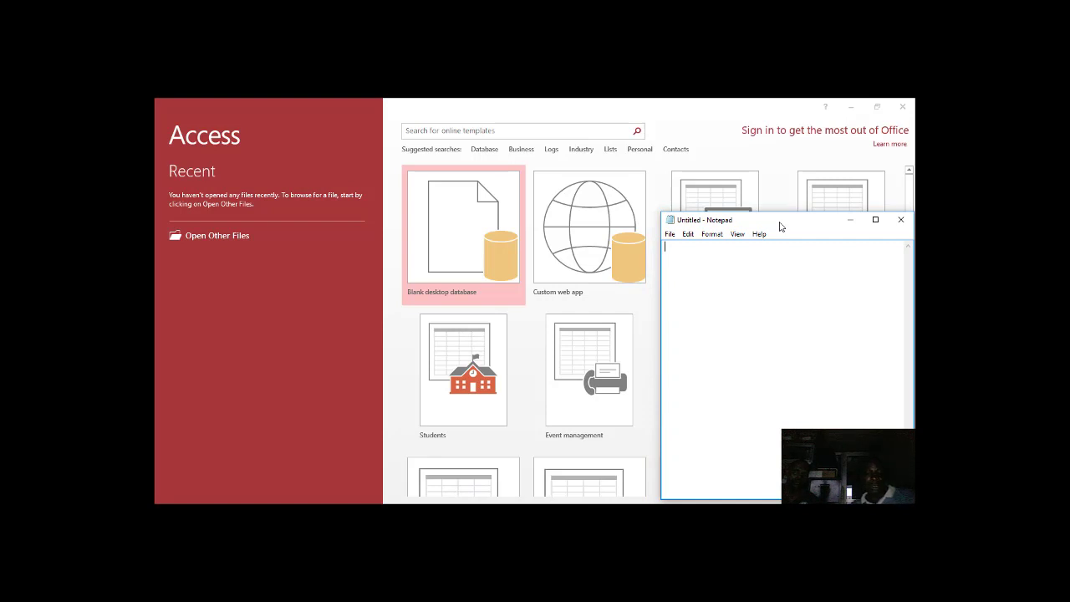
# - Write the title "Sales App" in the note, underline it with a row of dashes, and add the heading "Tables=>"
pyautogui.write('Sales App ')
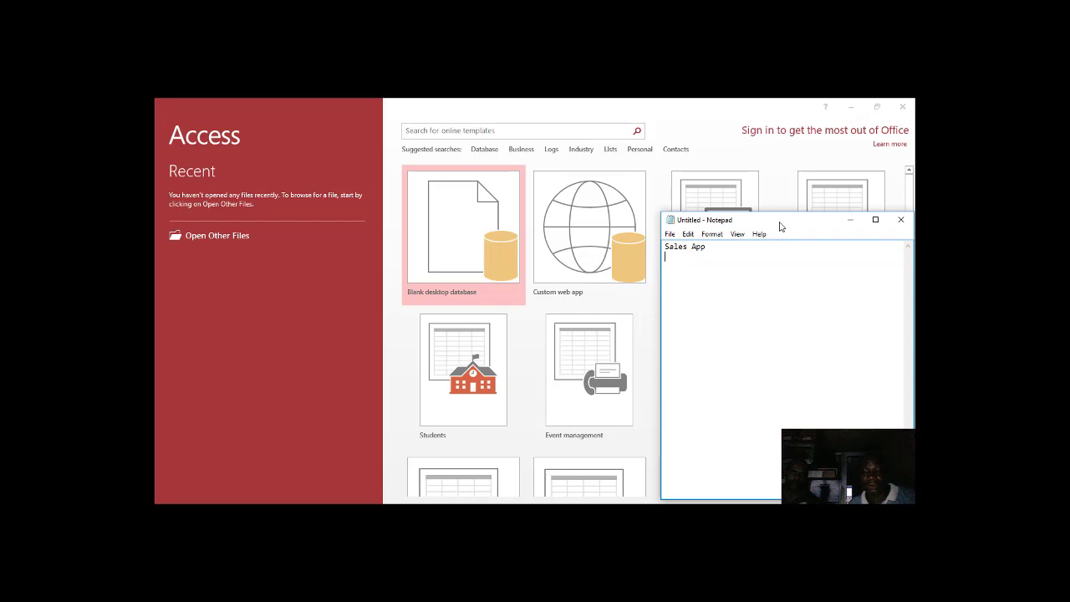
pyautogui.write('-------------')
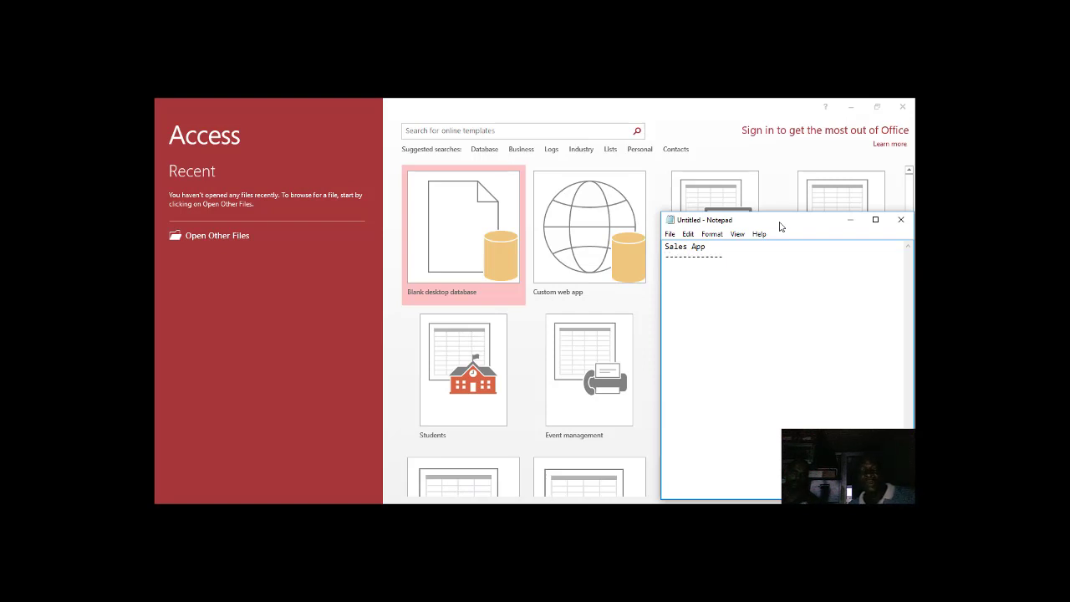
pyautogui.press('Return')
pyautogui.write('Ta')
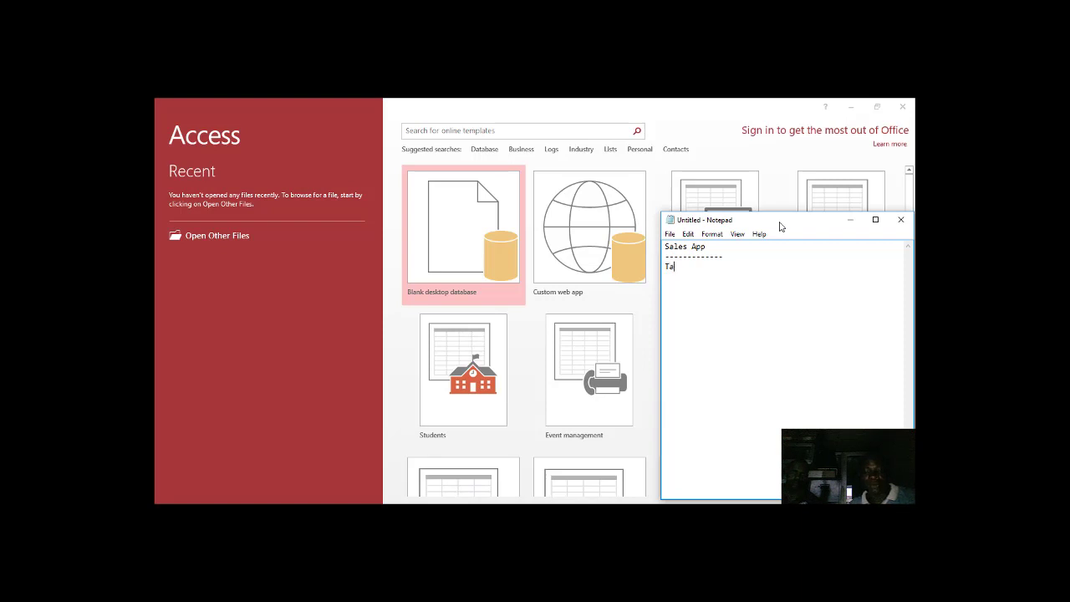
pyautogui.write('bles->')
# - List the tables Product, Category, Vendor and Customer under the Tables heading, one per line
pyautogui.write('Product Cat')
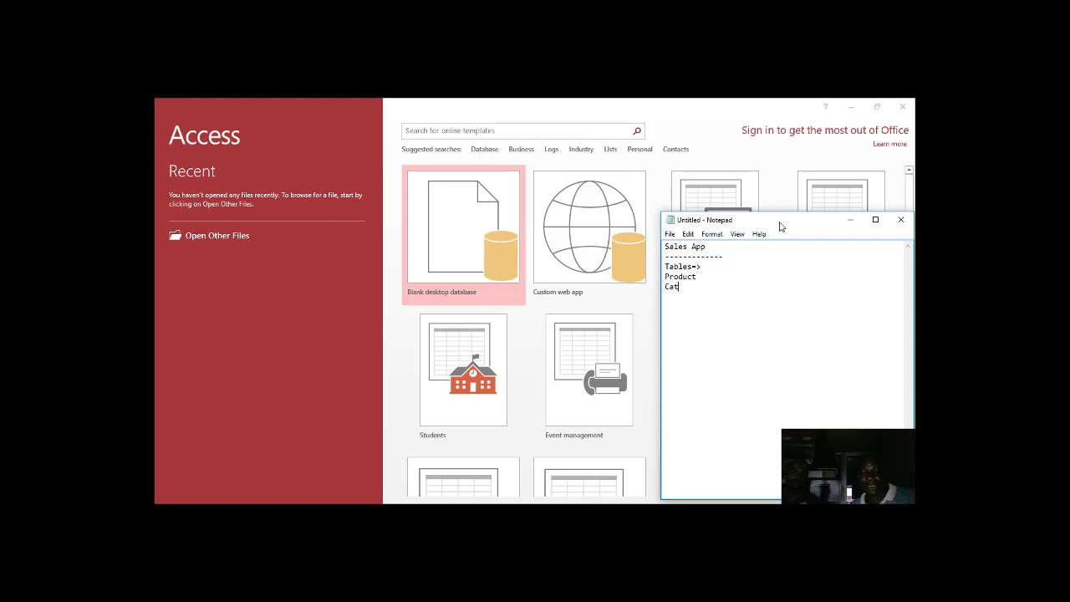
pyautogui.write('egor')
pyautogui.write('y ')
pyautogui.write('Vend')
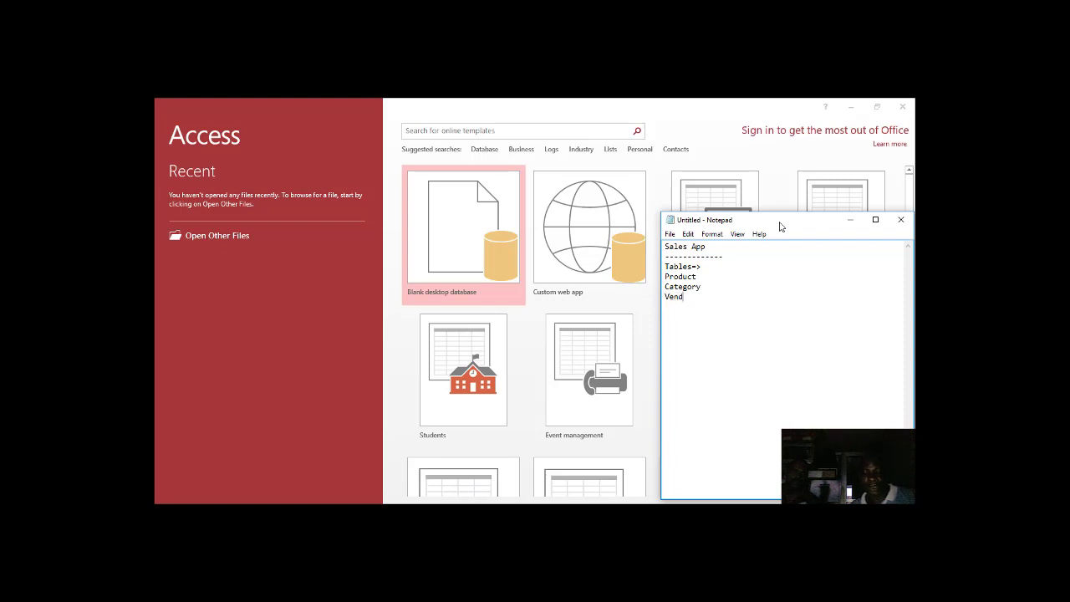
pyautogui.write('or')
pyautogui.press('Return')
pyautogui.write('Custo')
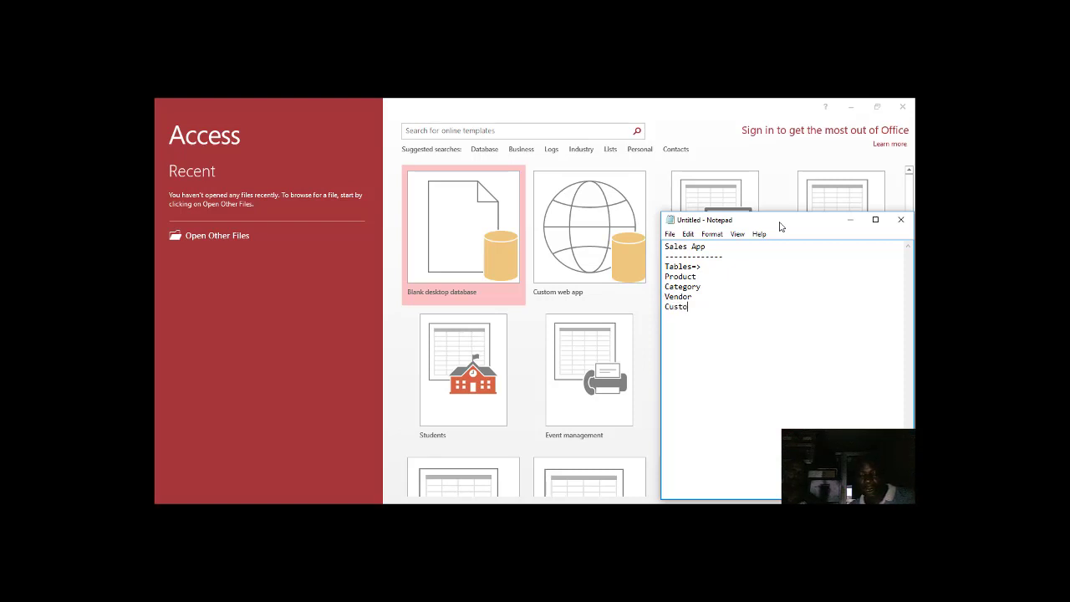
pyautogui.write('mer')
pyautogui.press('Return')
# - Add Purchases and Sales on separate lines at the end of the table list
pyautogui.write('P')
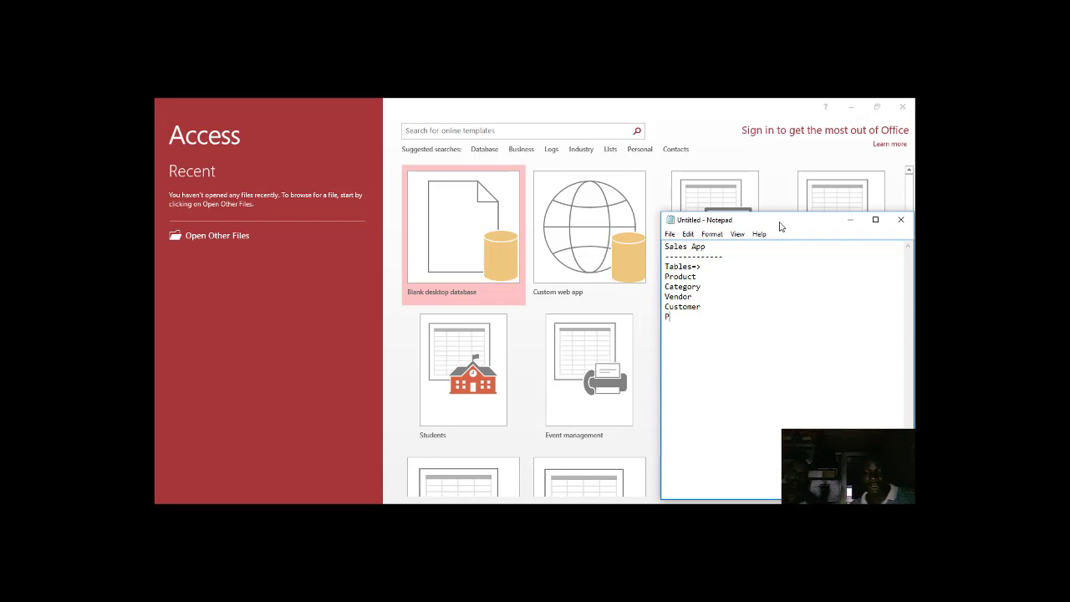
pyautogui.write('urchases')
pyautogui.press('Return')
pyautogui.write('Sa')
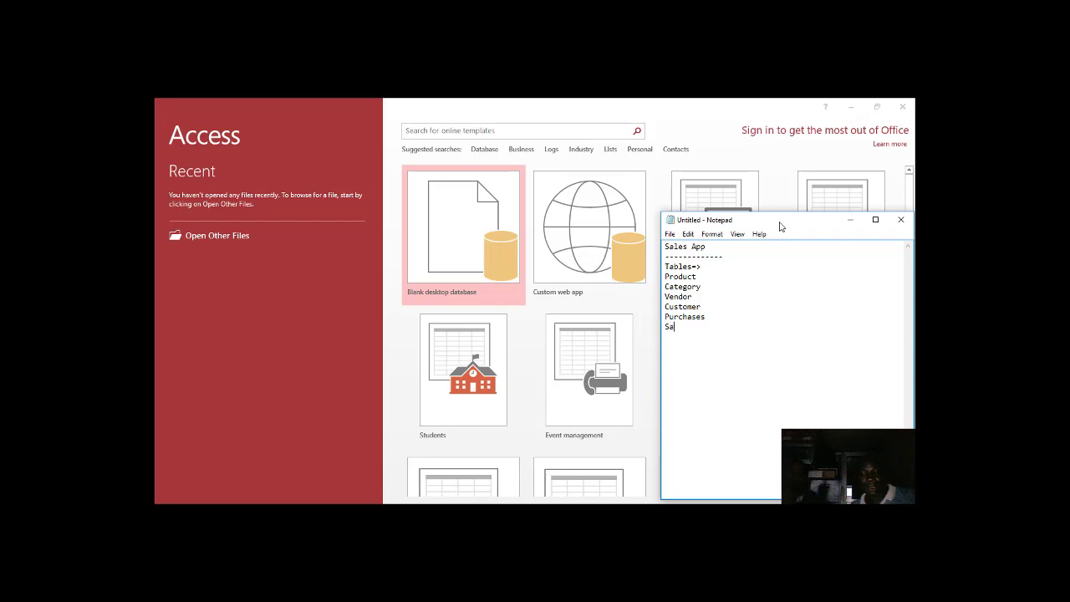
pyautogui.write('les')
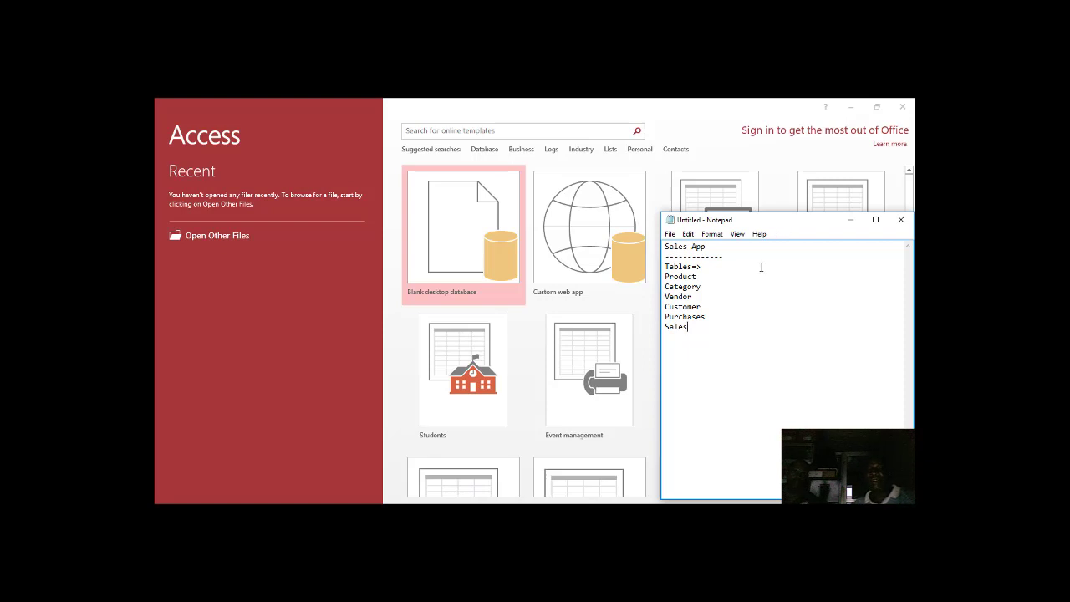
# - Insert PurDetails on a new line below Purchases and add SalesDetail on a line below Sales
pyautogui.click(721, 317)
pyautogui.press('Return')
pyautogui.write('P')
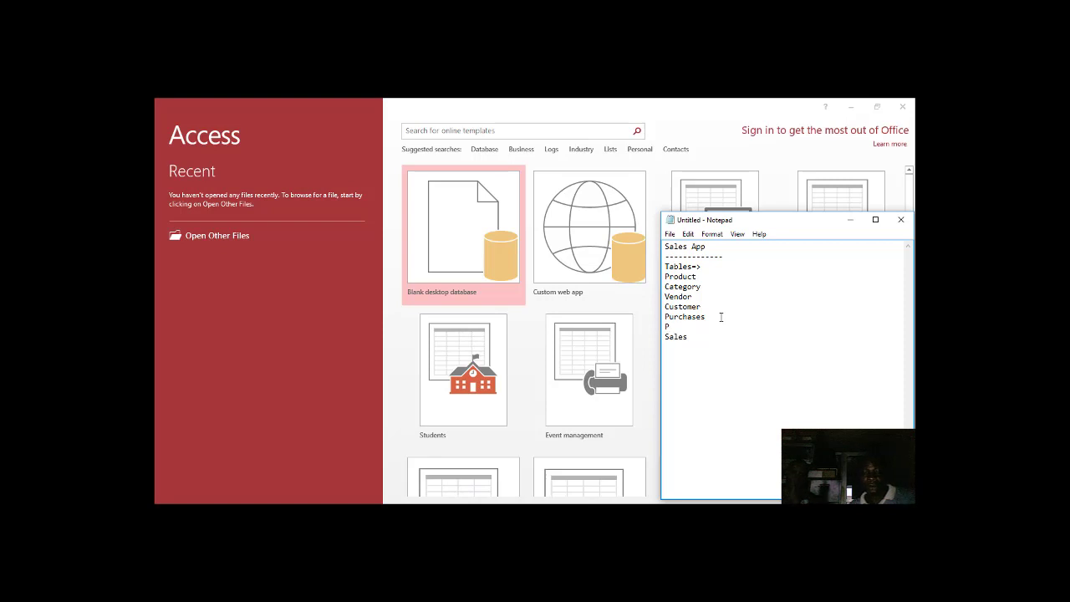
pyautogui.write('ur')
pyautogui.write('Deta')
pyautogui.write('ils')
pyautogui.write('Sale')
pyautogui.write('s')
pyautogui.write('De')
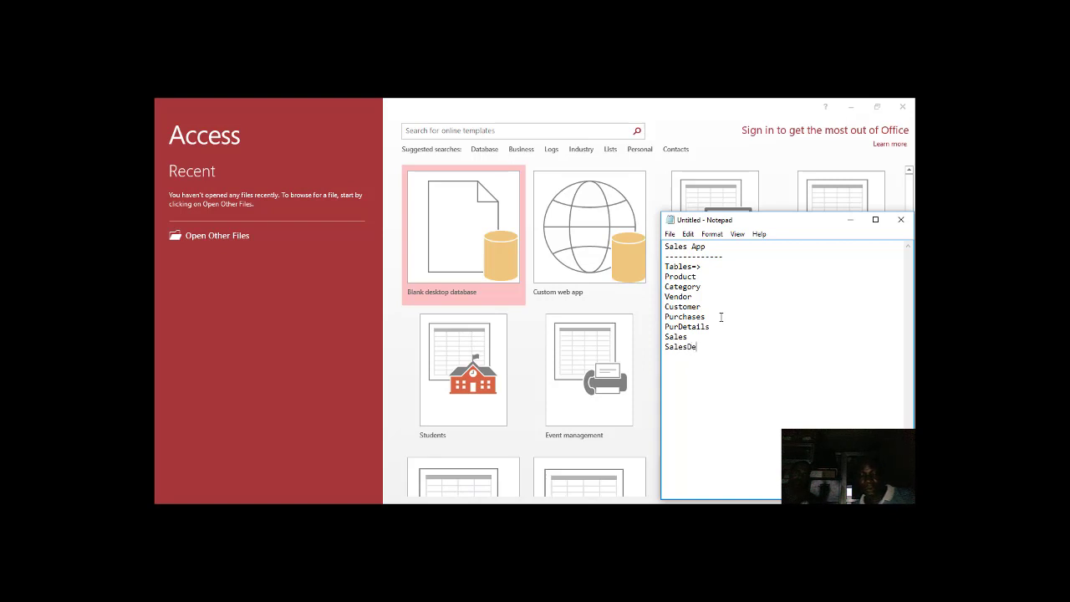
pyautogui.write('tail')
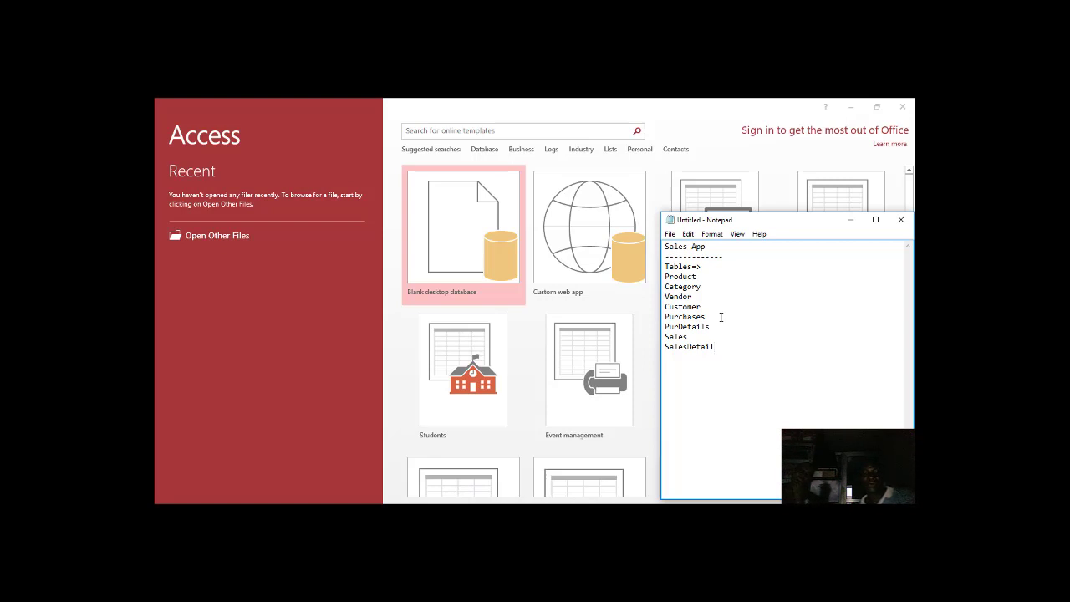
# - Add the tables ReturnIn and ReturnOut on separate lines after SalesDetail
pyautogui.write('Return')
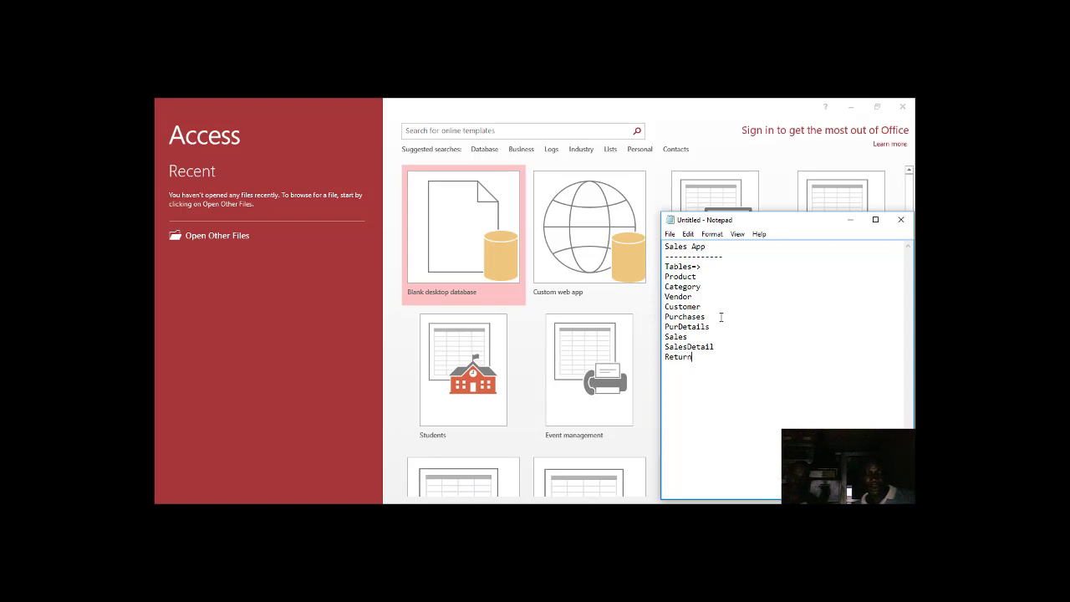
pyautogui.write('s')
pyautogui.write('n')
pyautogui.write('R')
pyautogui.write('eturn')
pyautogui.write('Out')
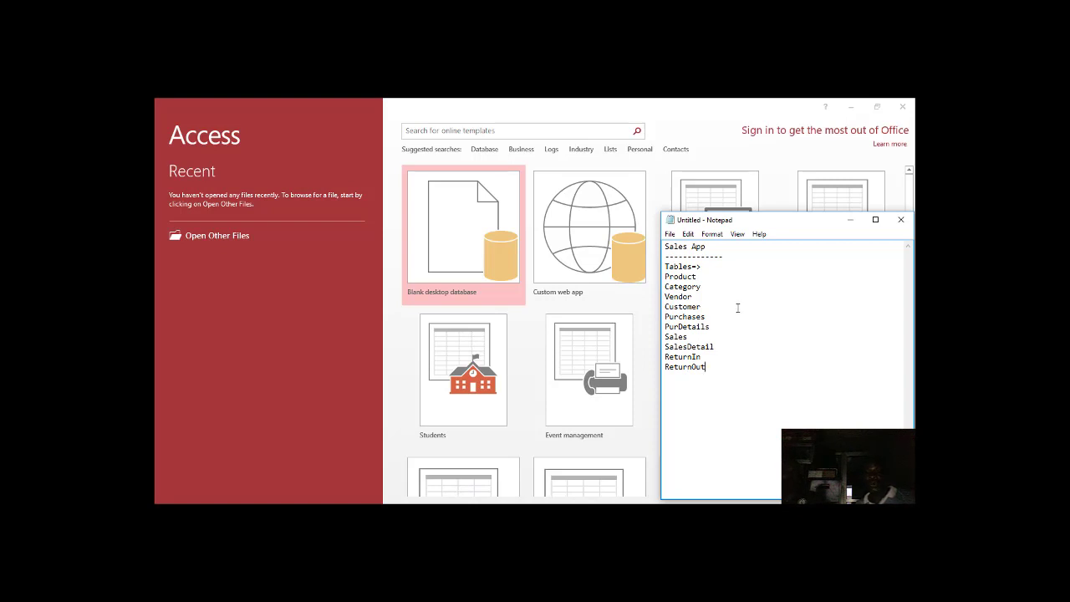
# - Insert a row of dashes on its own line directly below the "Tables=>" heading
pyautogui.click(713, 267)
pyautogui.press('Return')
pyautogui.write('----------')
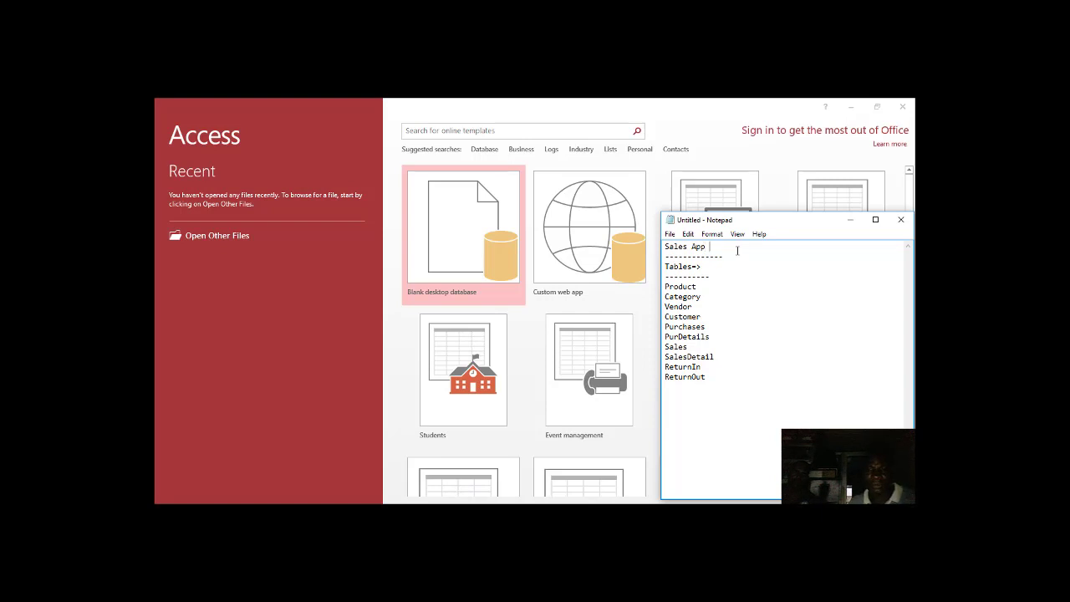
# - Append "(SalesDB)" to the Sales App title and select the database name inside the parentheses
pyautogui.write('(Sales')
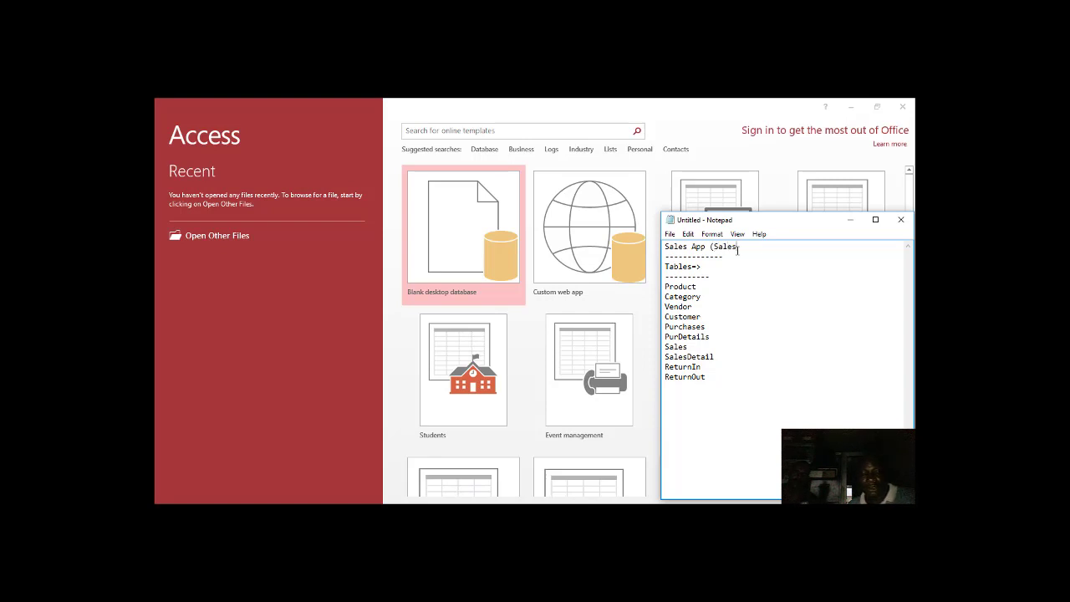
pyautogui.write('DB')
pyautogui.write(')')
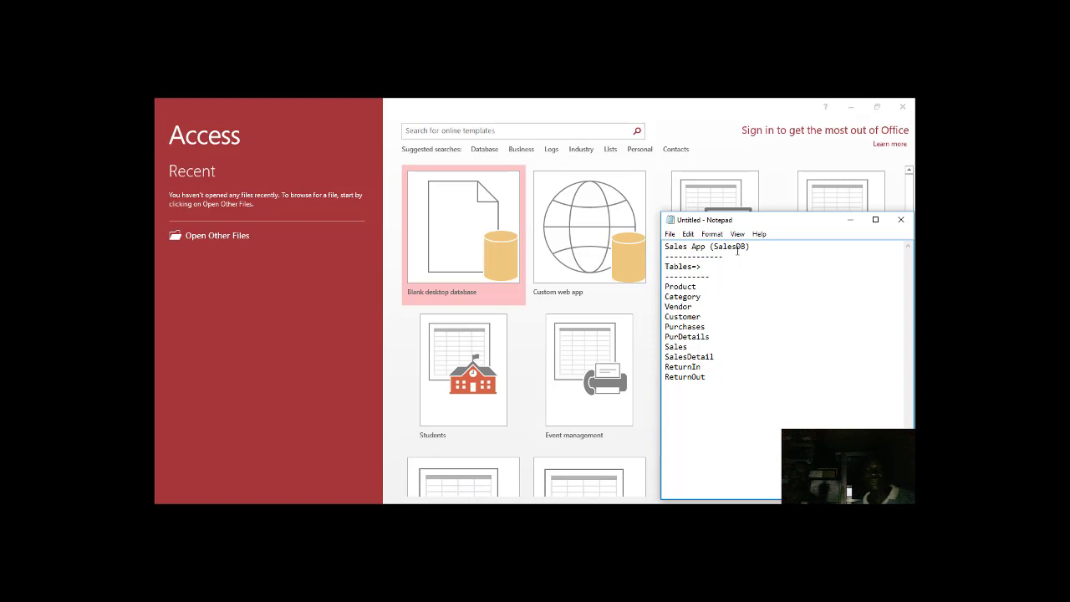
pyautogui.hotkey('shift', 'Left')
pyautogui.hotkey('shift', 'Left')
pyautogui.hotkey('shift', 'Left')
pyautogui.hotkey('shift', 'Left')
pyautogui.hotkey('shift', 'Left')
pyautogui.hotkey('shift', 'Left')
pyautogui.hotkey('shift', 'Left')
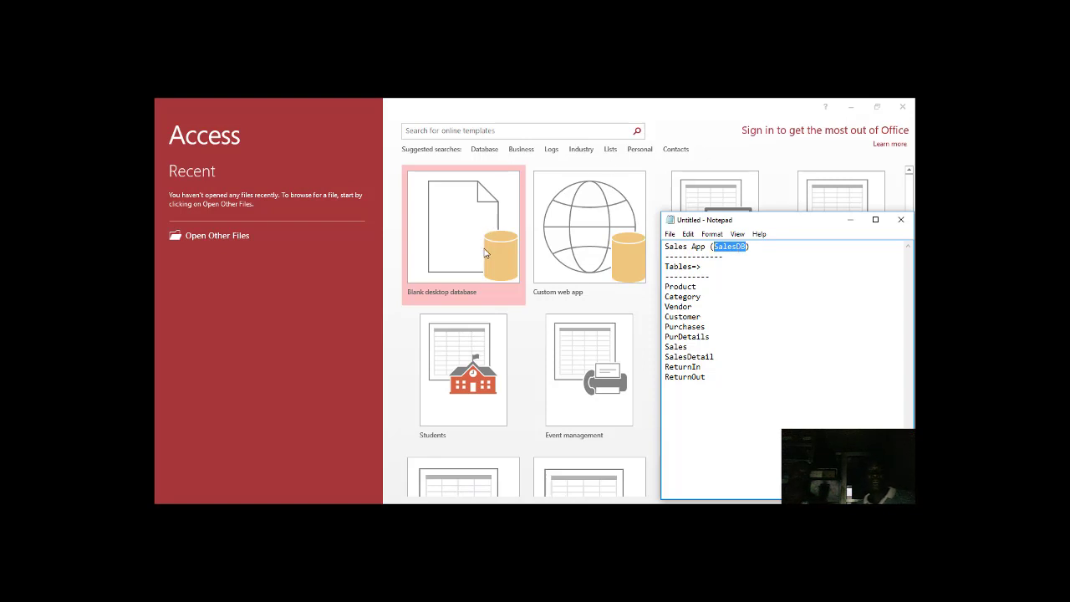
# - Switch to Access and look through the available database templates
pyautogui.click(317, 269)
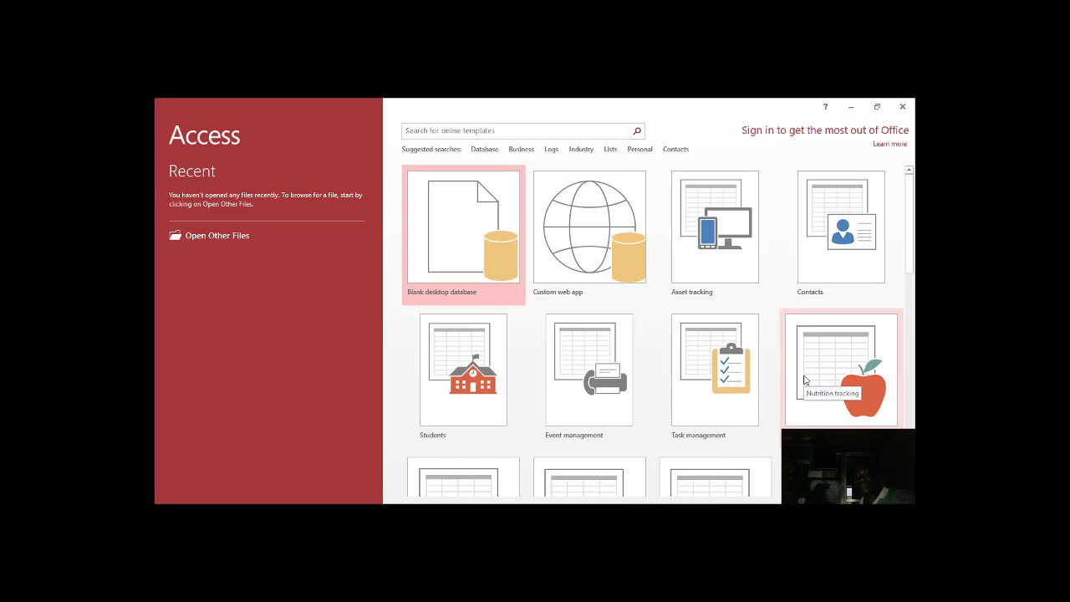
pyautogui.scroll(-3, 805, 380)
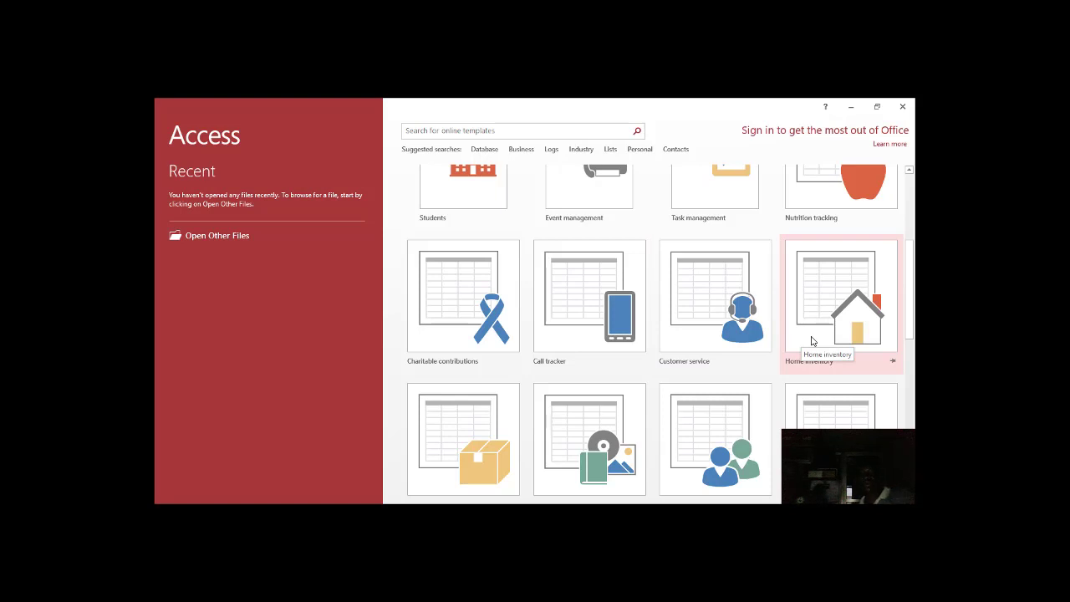
pyautogui.scroll(-5, 811, 340)
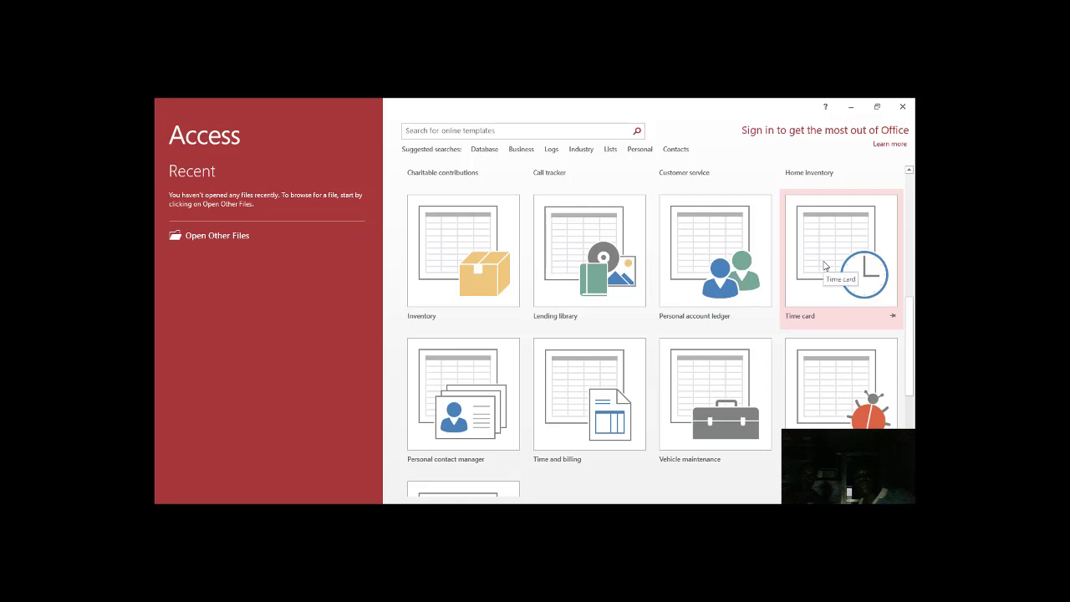
pyautogui.scroll(-2, 824, 266)
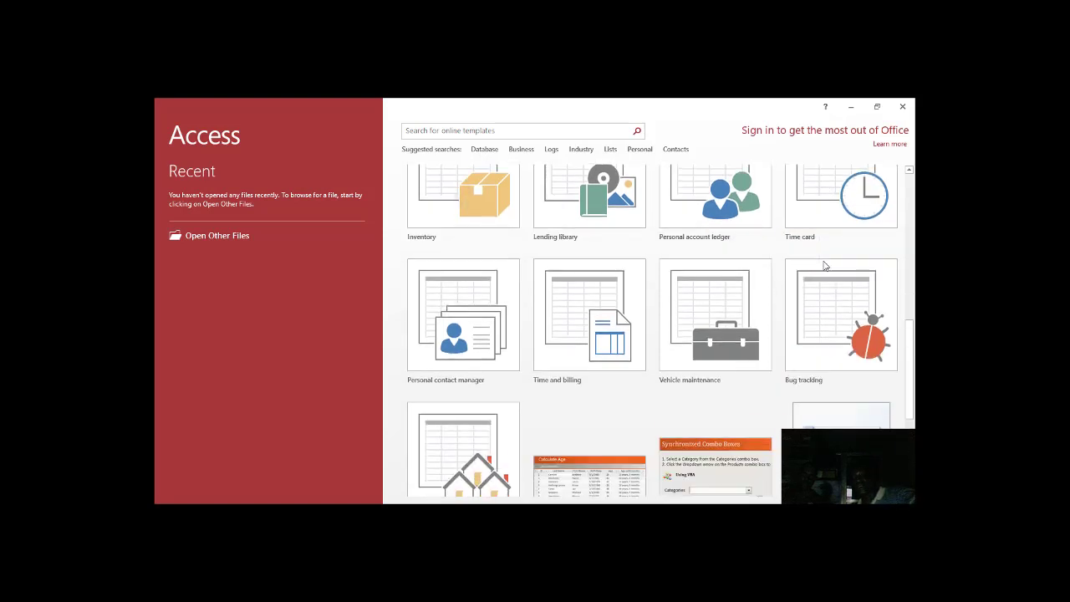
pyautogui.scroll(-1, 825, 265)
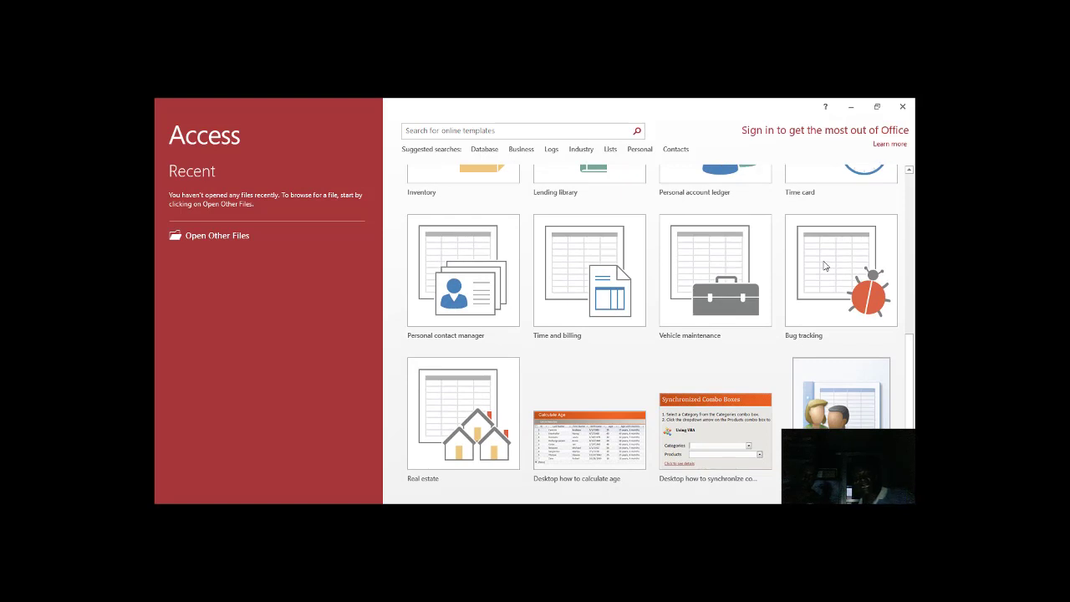
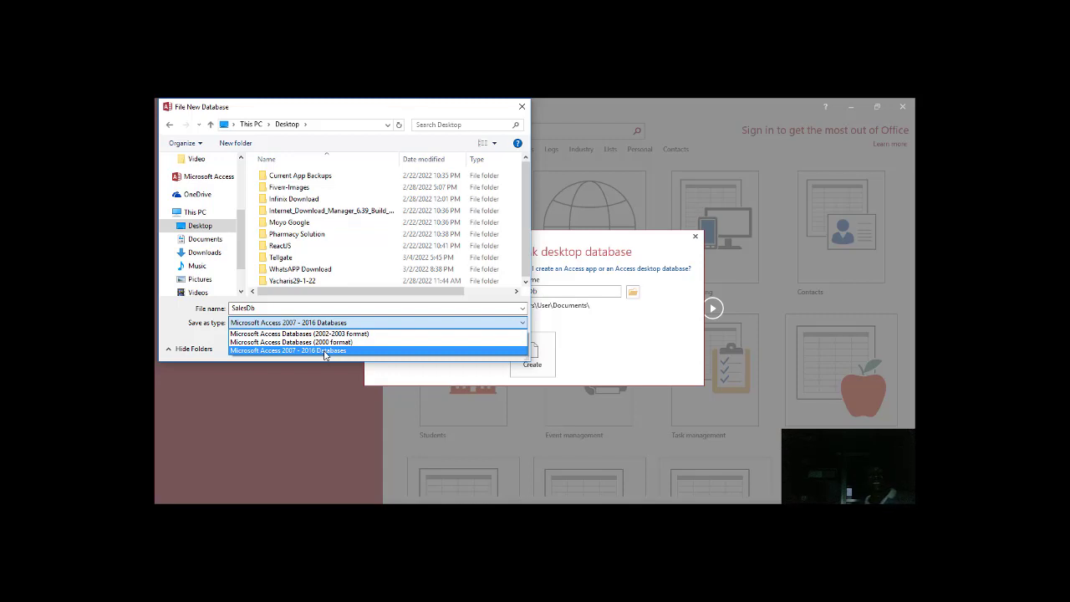
# - Create the blank desktop database SalesDb on the Desktop in Microsoft Access 2007 - 2016 Databases format
pyautogui.click(324, 350)
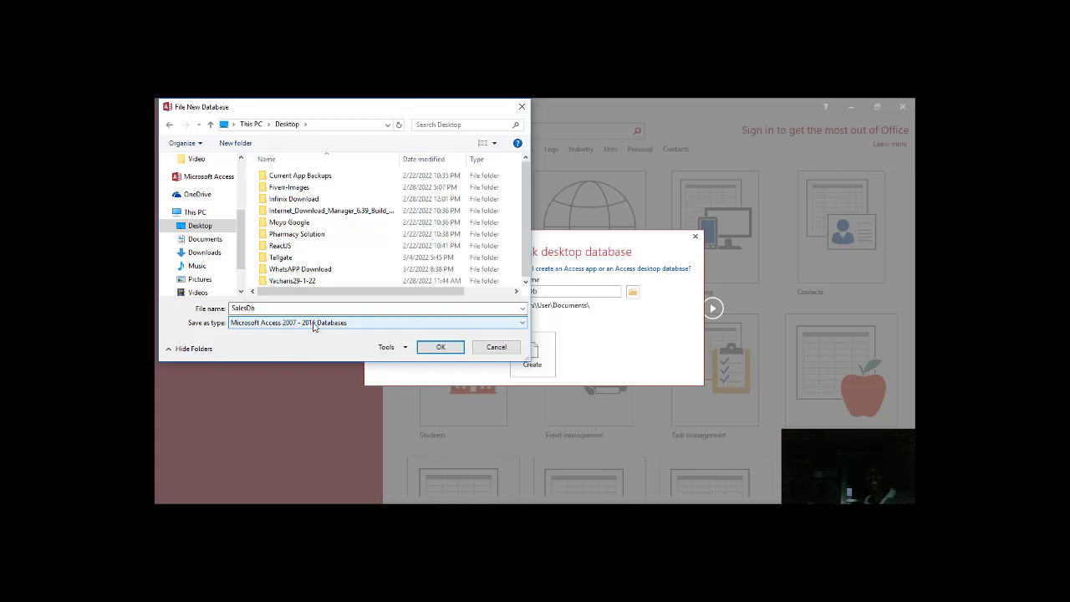
pyautogui.click(442, 348)
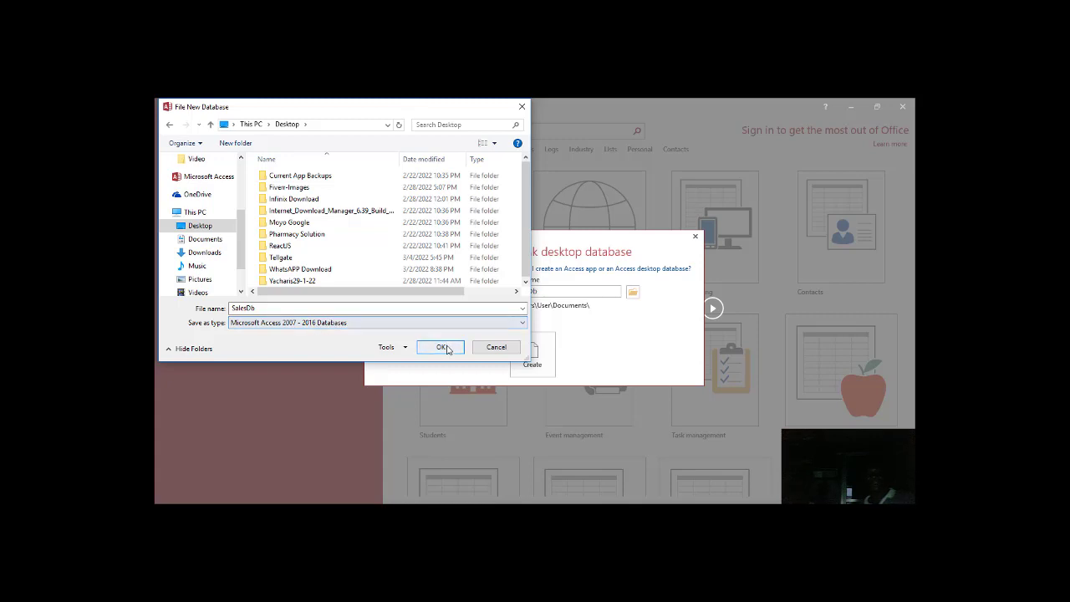
pyautogui.click(442, 348)
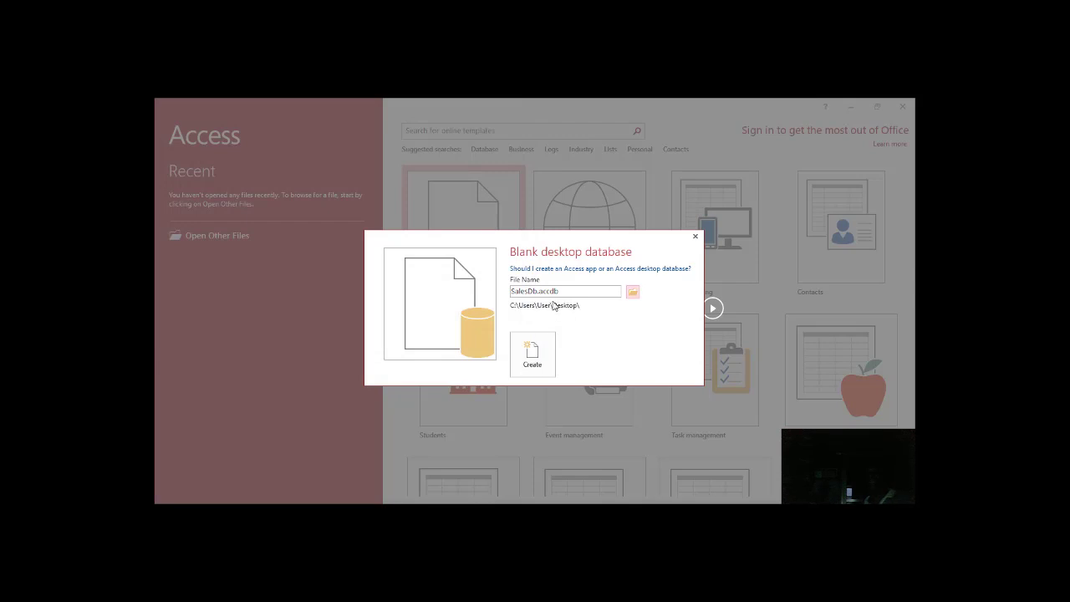
pyautogui.click(532, 353)
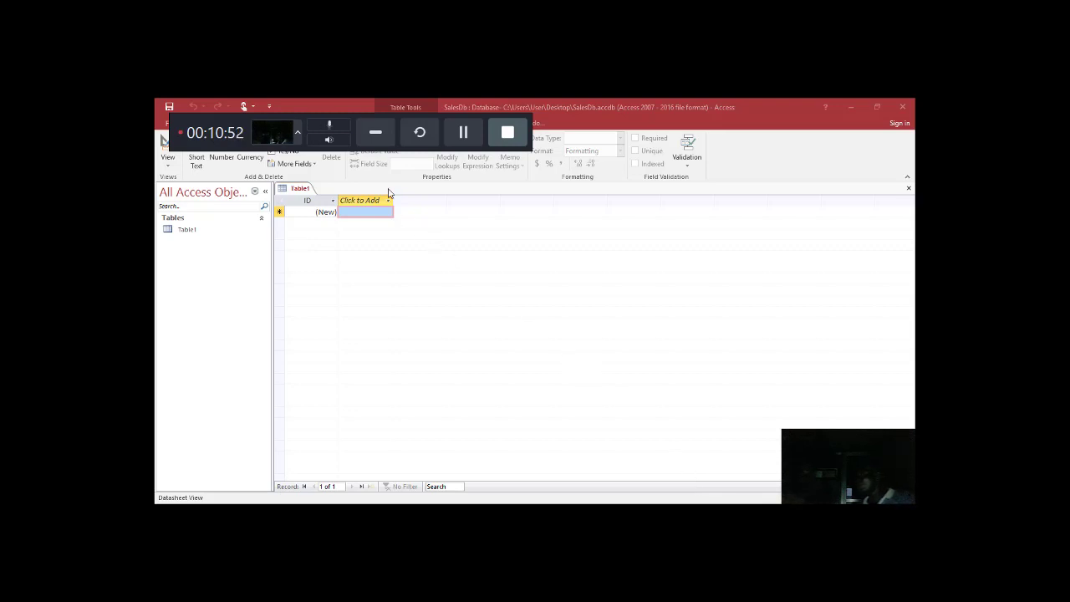
pyautogui.click(376, 134)
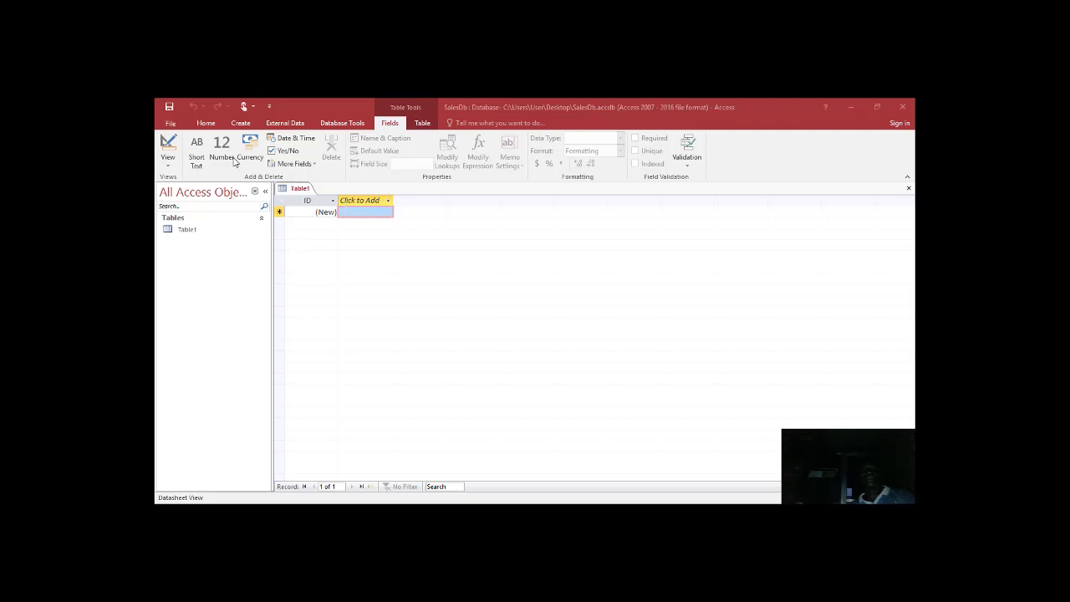
# - Rename the ID field of the new table to CategoryID
pyautogui.click(332, 203)
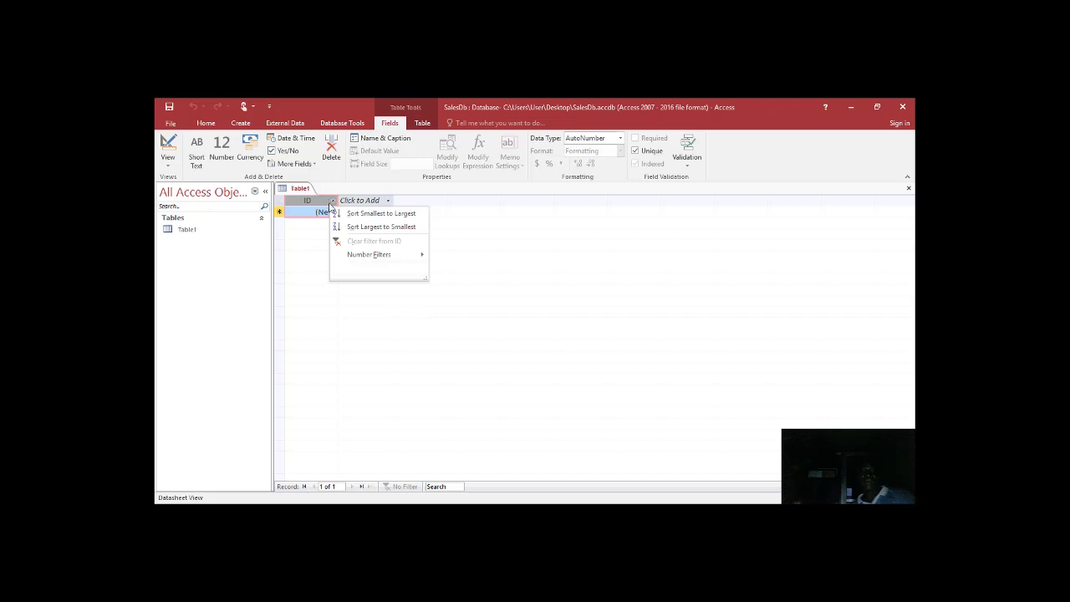
pyautogui.moveTo(407, 255)
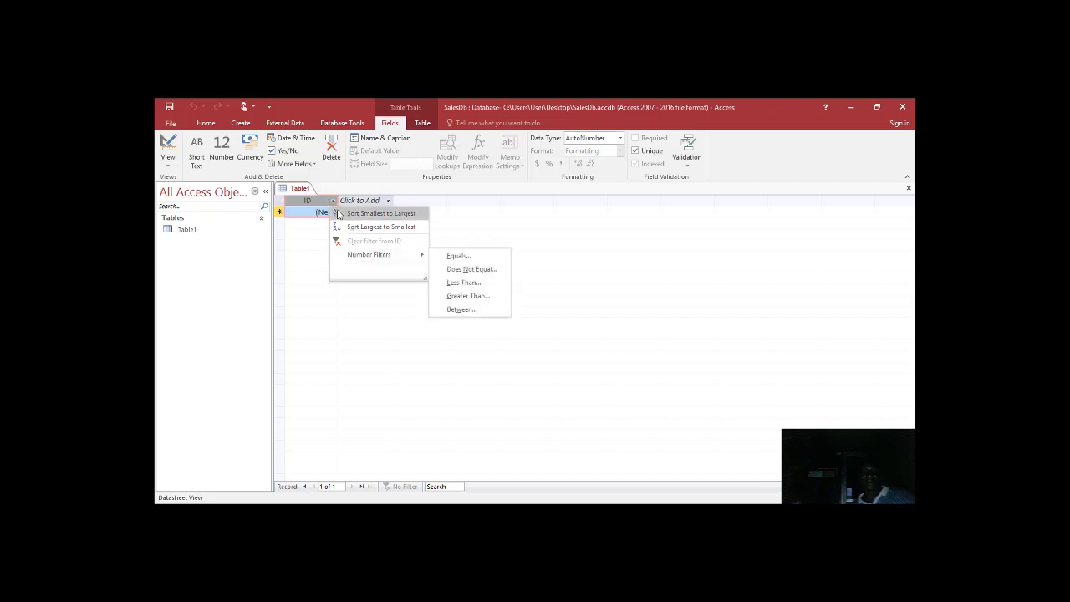
pyautogui.click(306, 205)
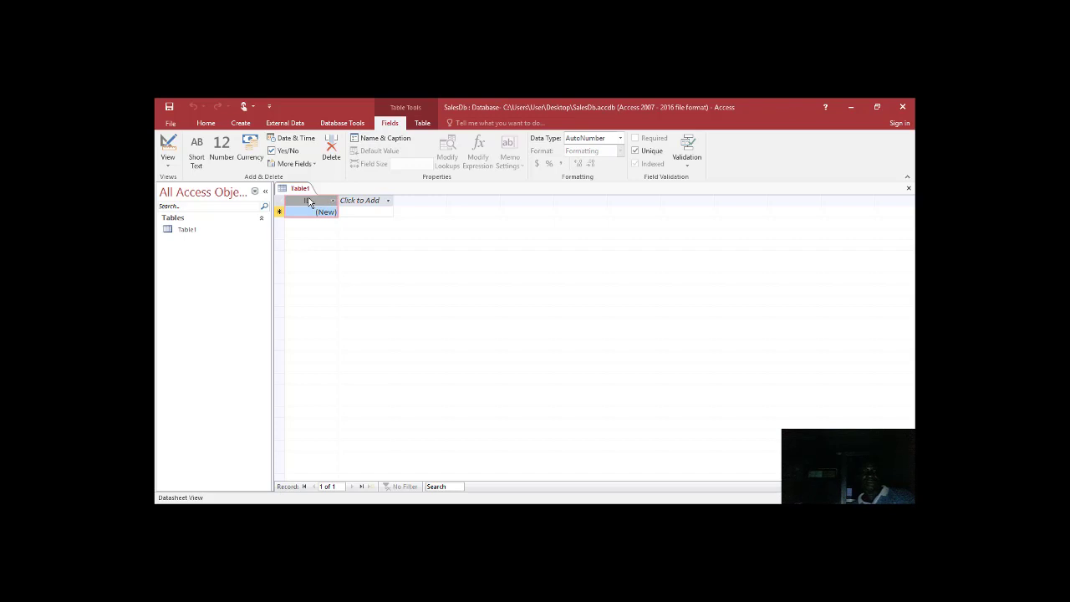
pyautogui.rightClick(309, 202)
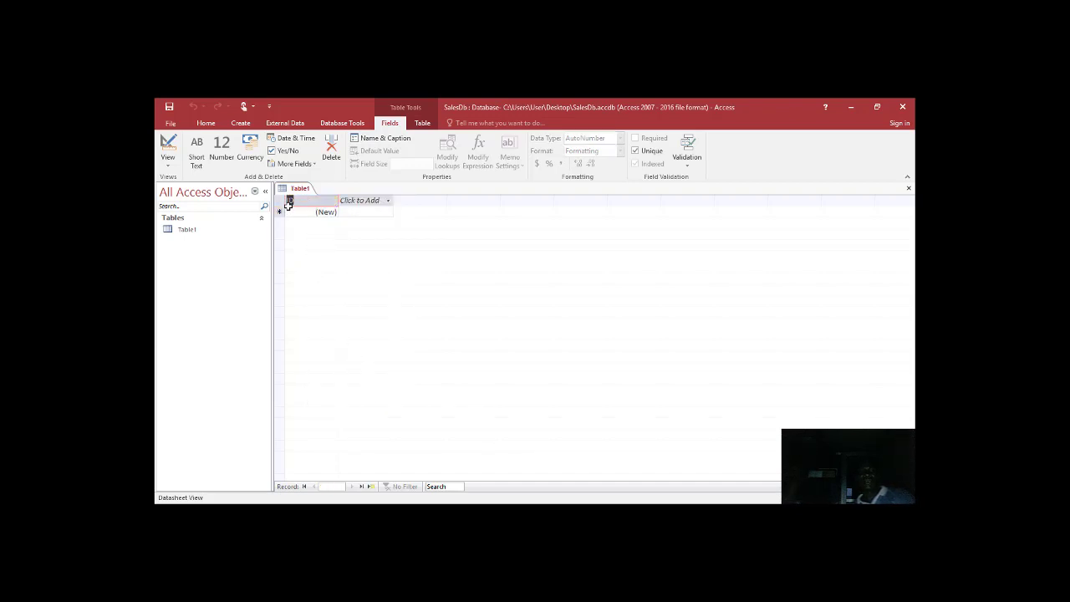
pyautogui.click(362, 230)
pyautogui.write('Ca')
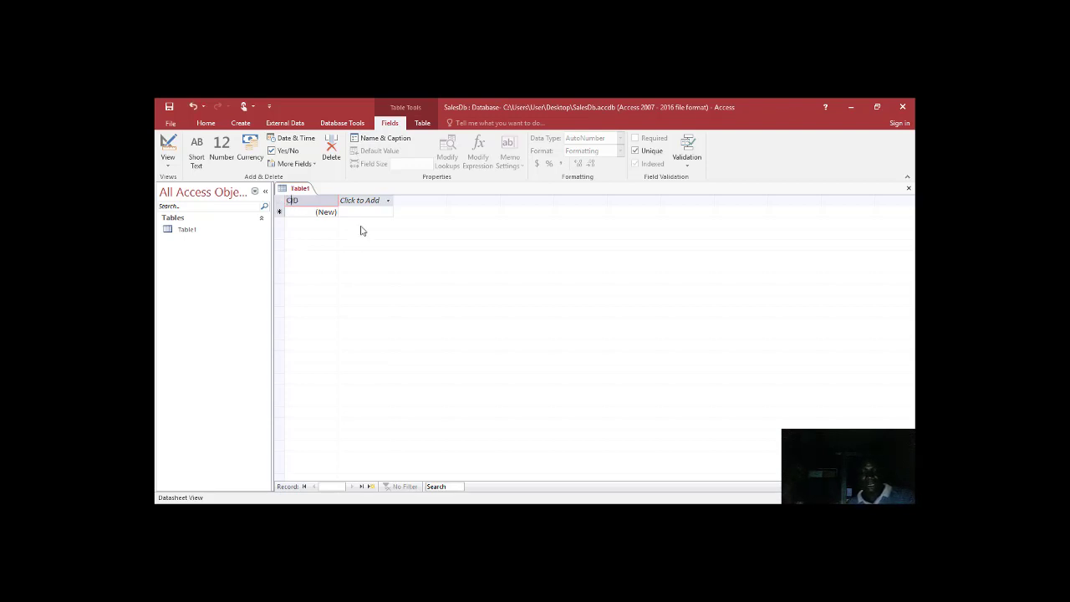
pyautogui.write('tegory')
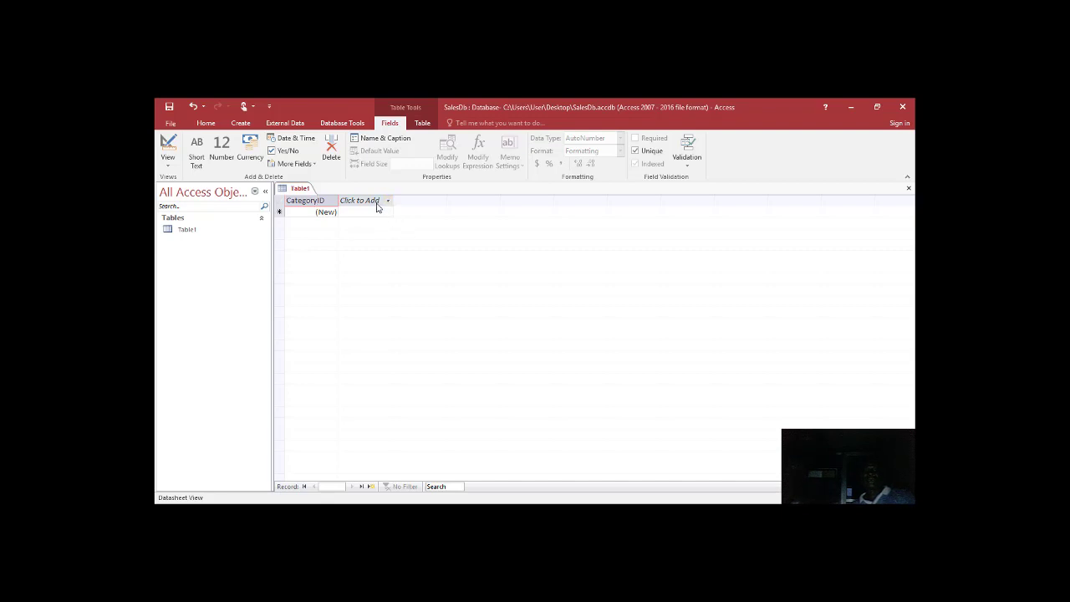
# - Add a Short Text field named CategoryName after the CategoryID field
pyautogui.click(387, 201)
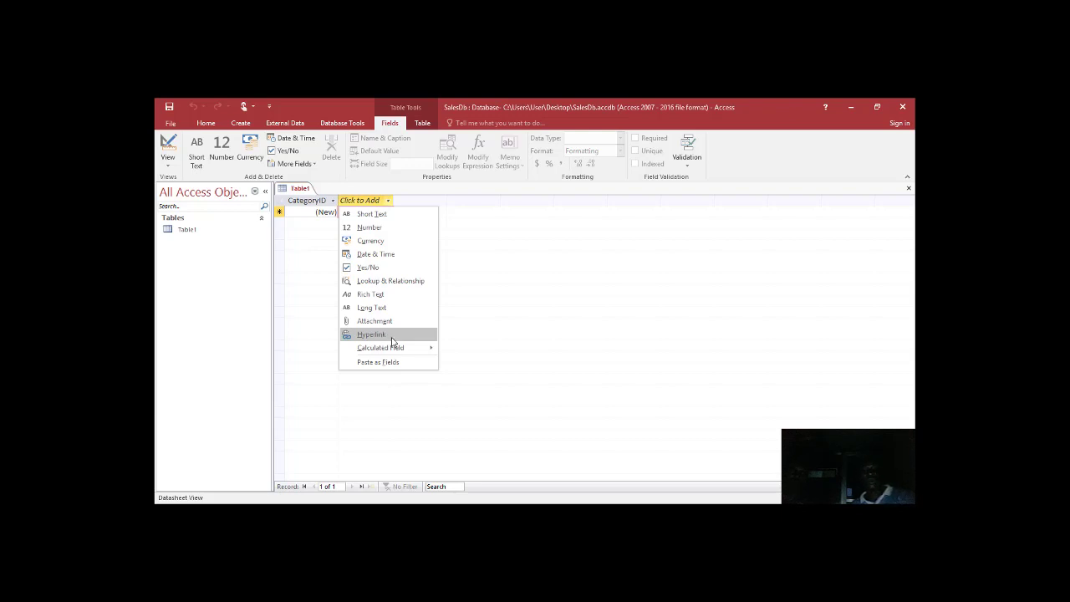
pyautogui.moveTo(402, 347)
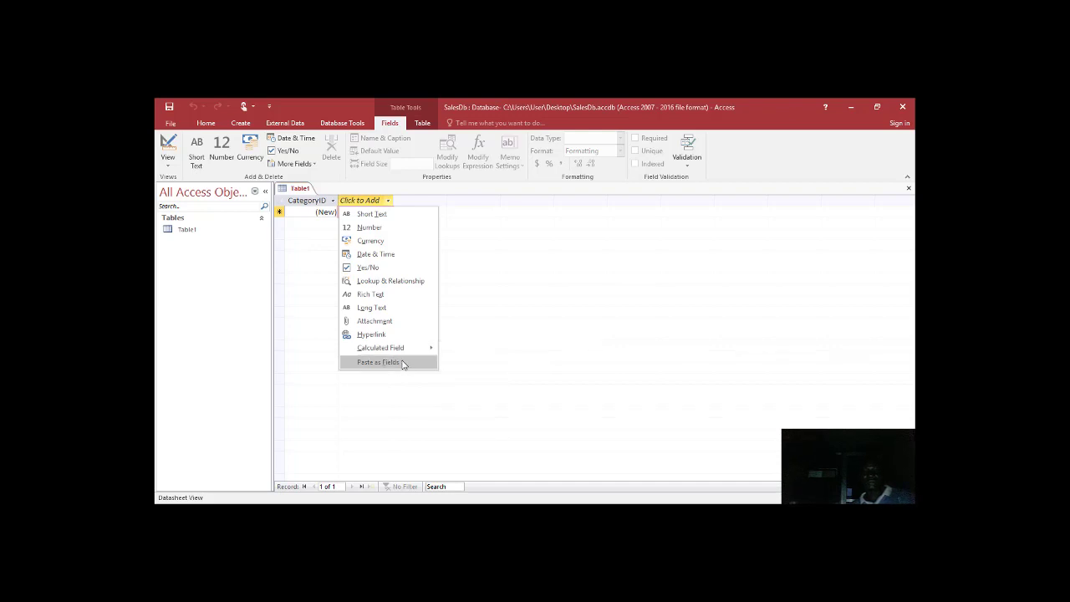
pyautogui.click(381, 215)
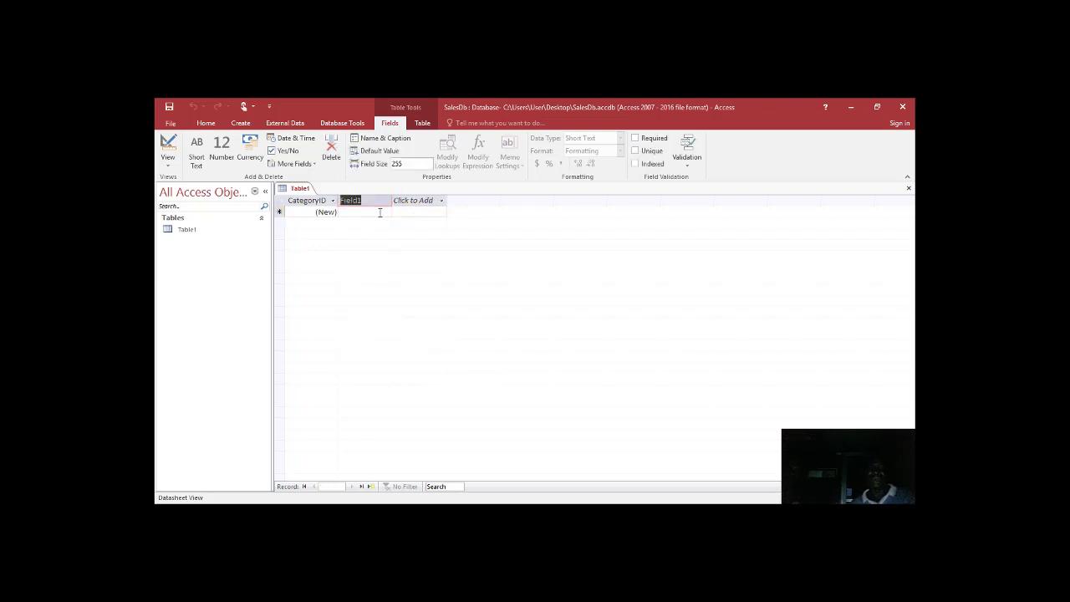
pyautogui.write('C')
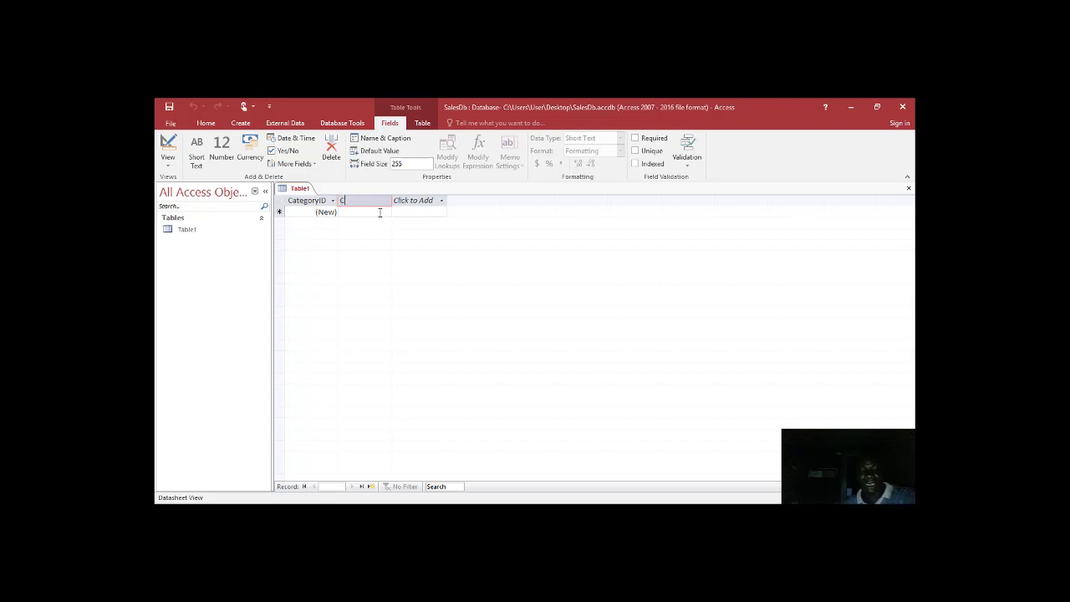
pyautogui.write('at')
pyautogui.write('ego')
pyautogui.write('ry')
pyautogui.write('Name')
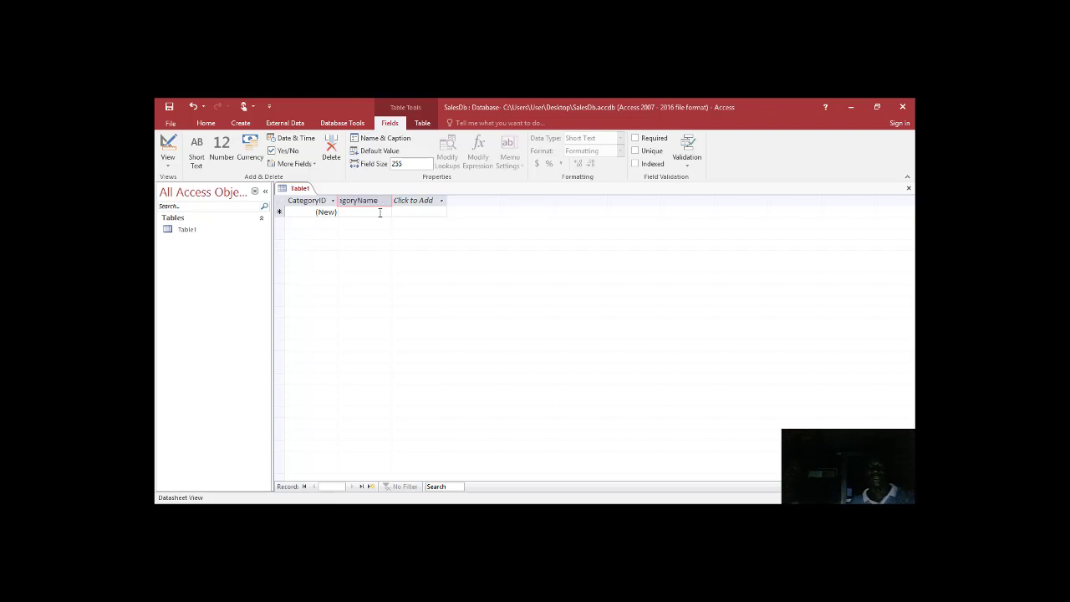
pyautogui.press('Return')
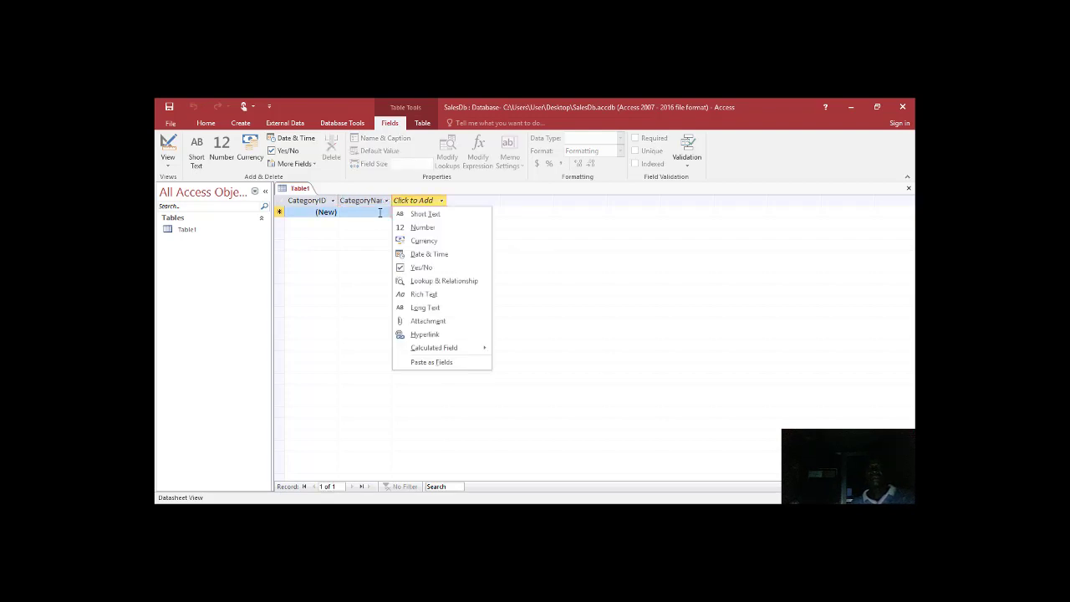
pyautogui.press('Escape')
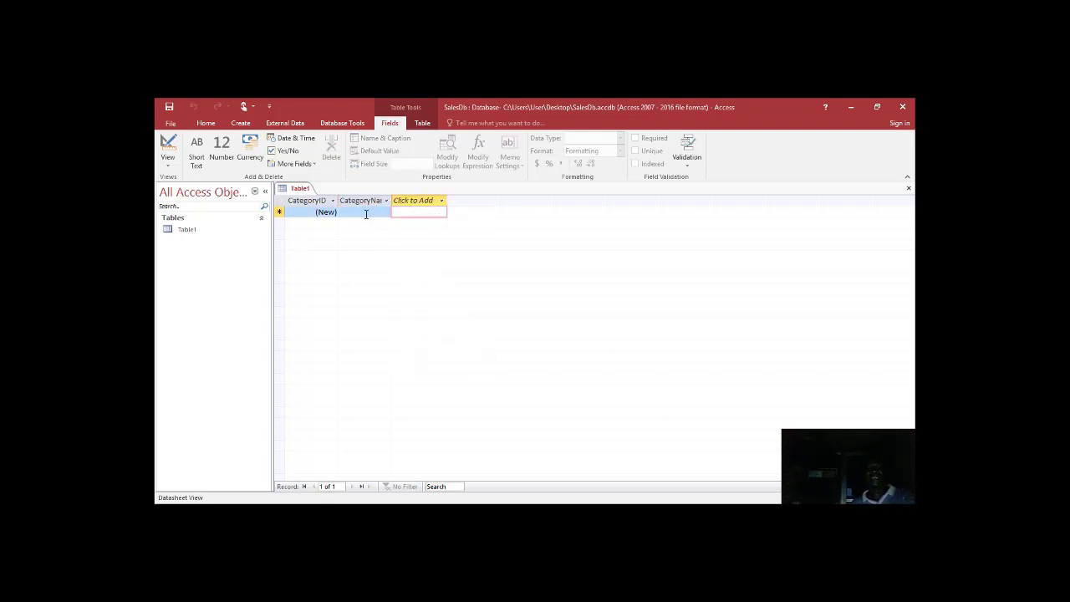
# - Save the table under the name CategoryTB
pyautogui.rightClick(305, 192)
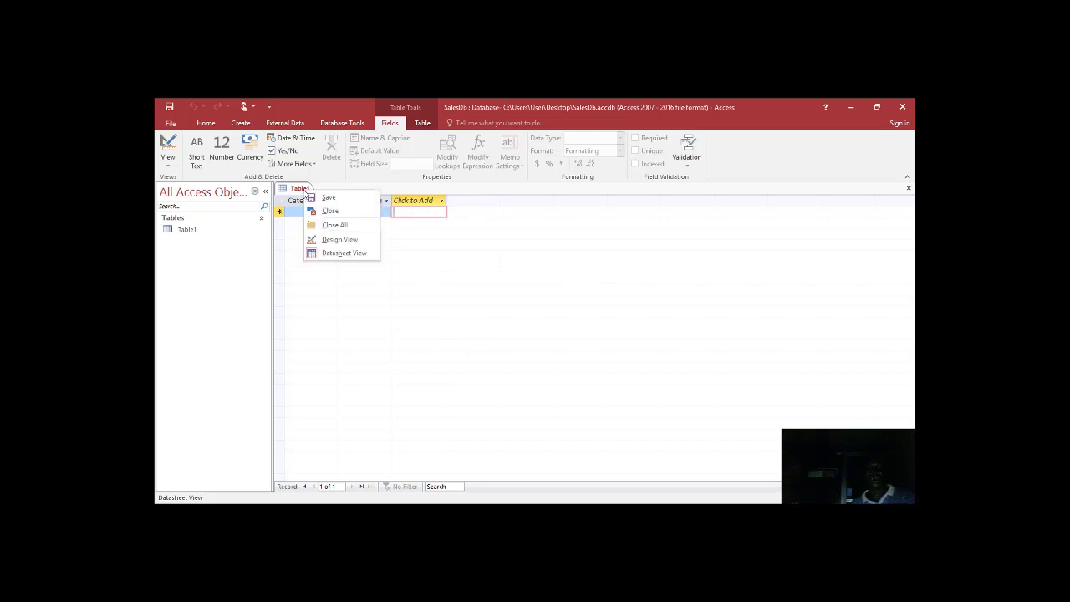
pyautogui.click(322, 198)
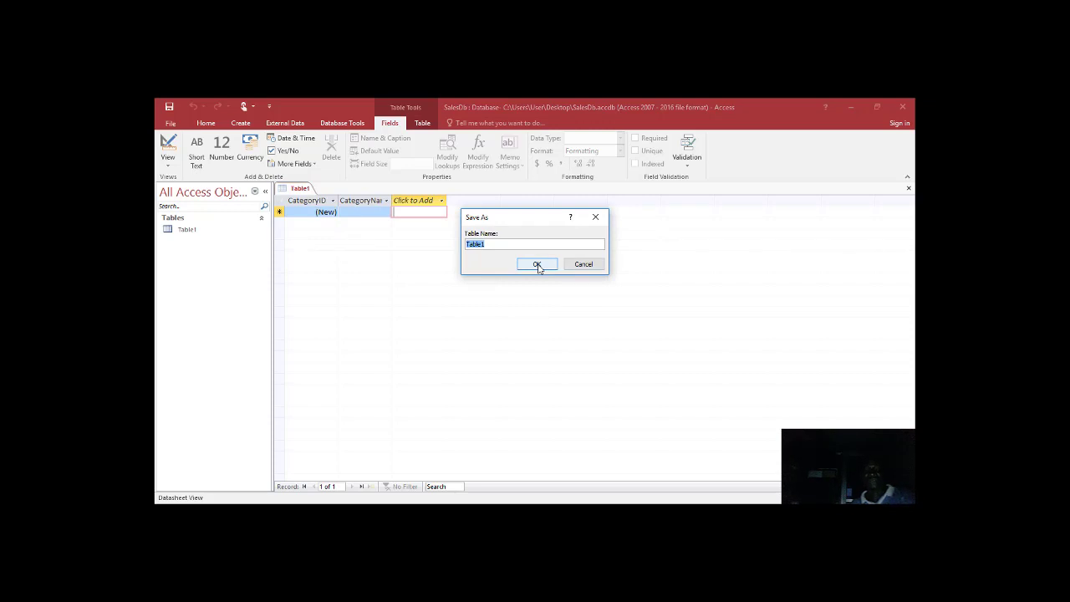
pyautogui.press('BackSpace')
pyautogui.write('Ca')
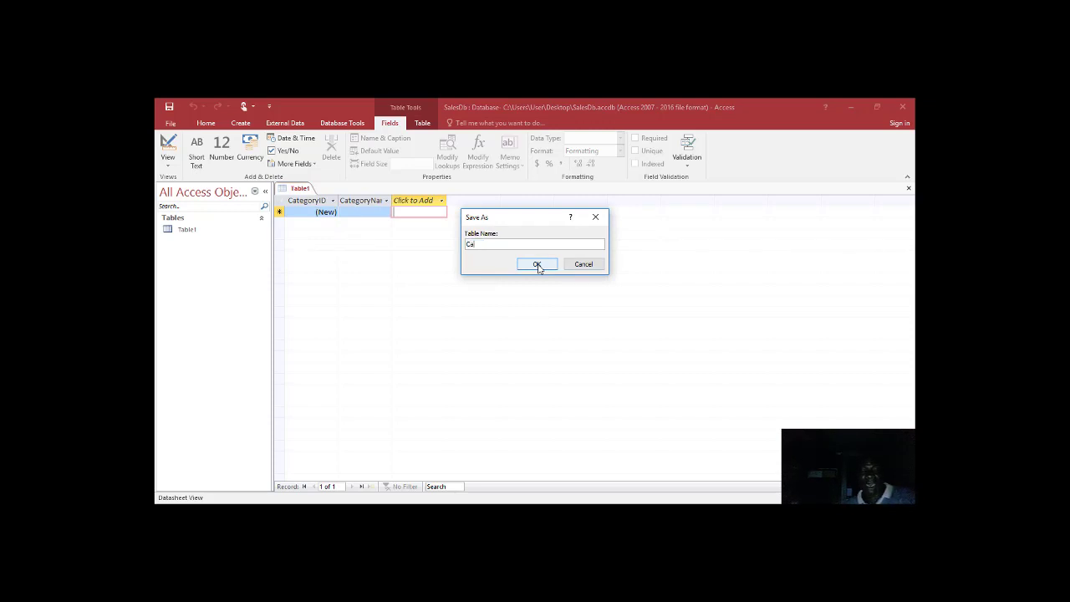
pyautogui.write('tego')
pyautogui.write('Tb')
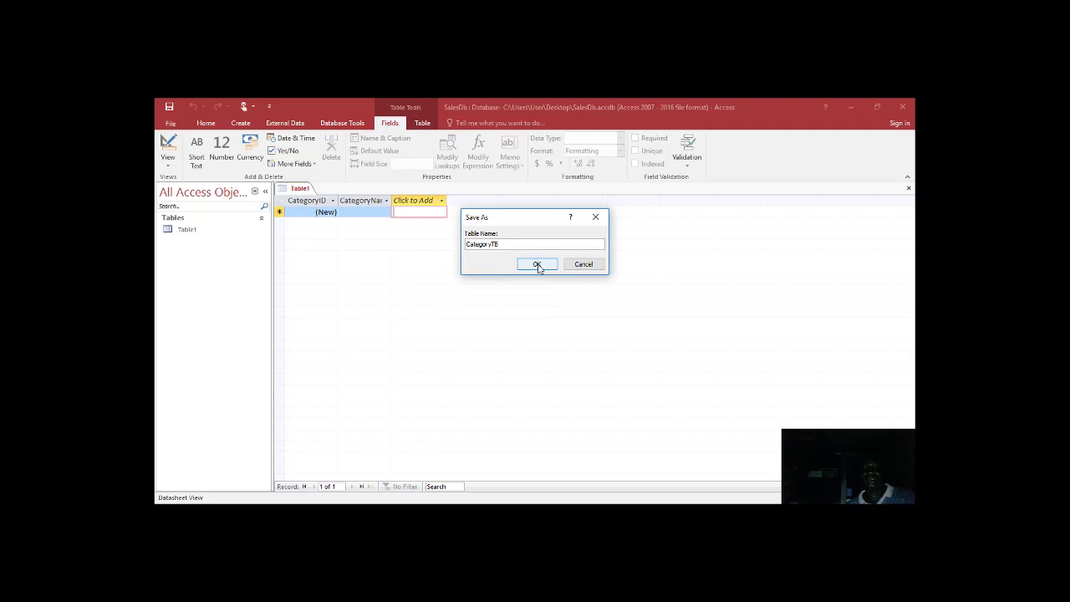
pyautogui.click(537, 264)
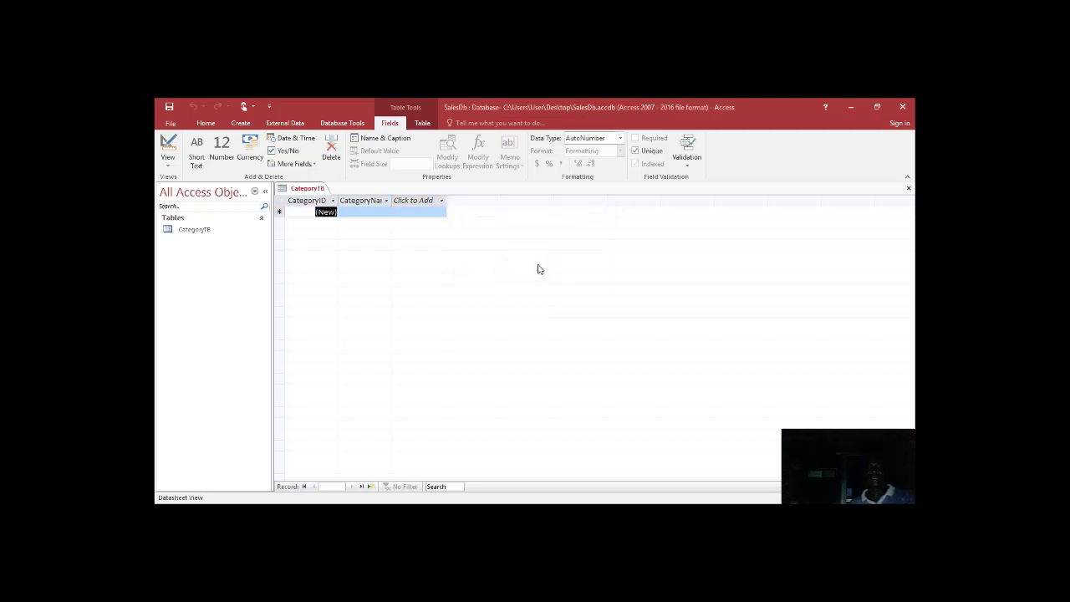
# - Enter Laptop and Desktop as the first two records in the CategoryName field
pyautogui.click(364, 213)
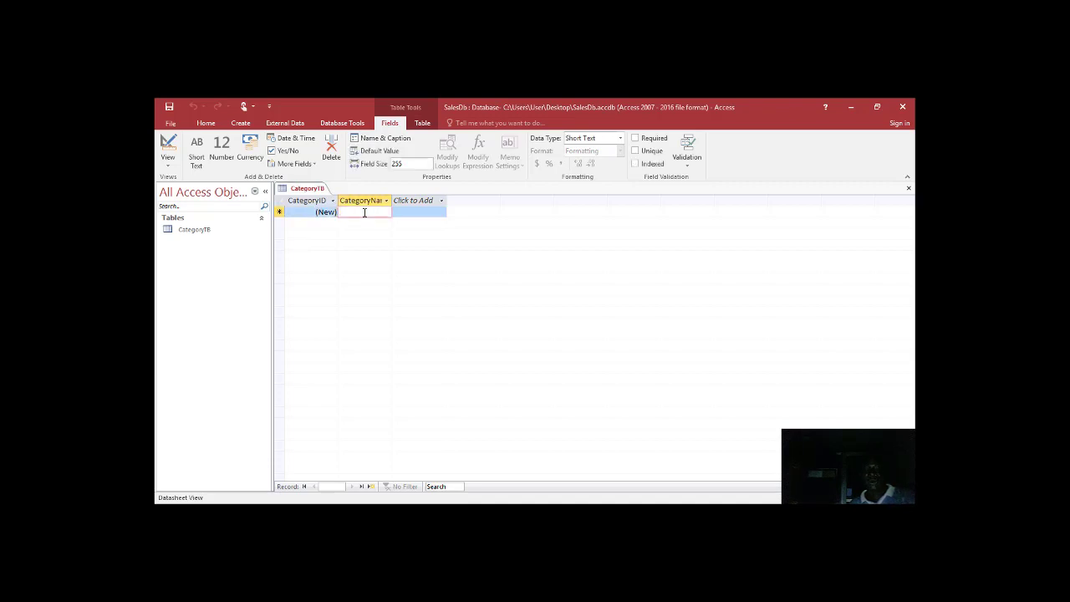
pyautogui.write('L')
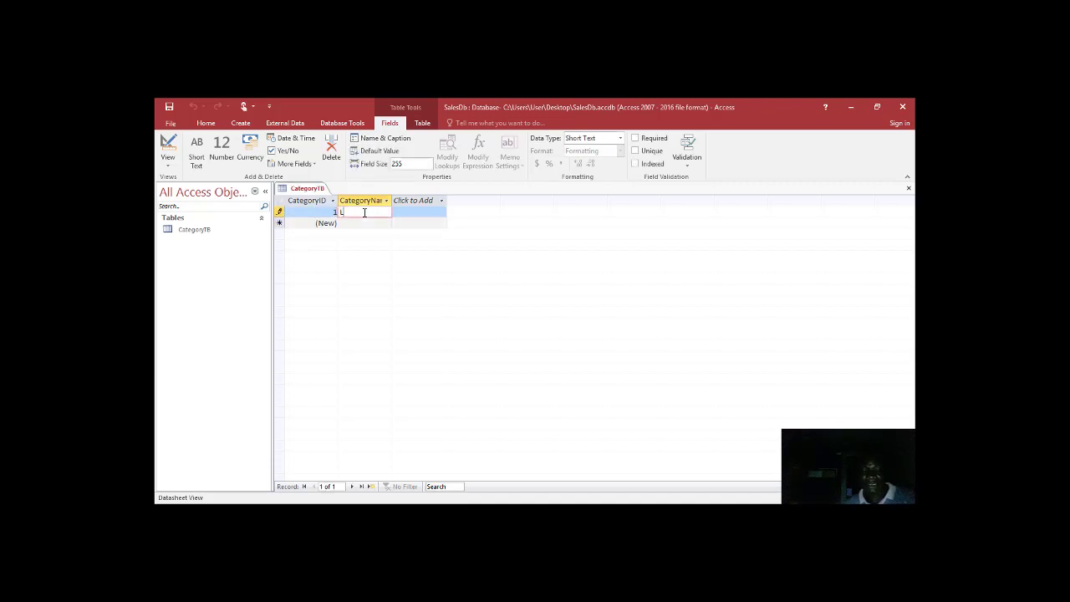
pyautogui.write('aptop')
pyautogui.press('Down')
pyautogui.write('D')
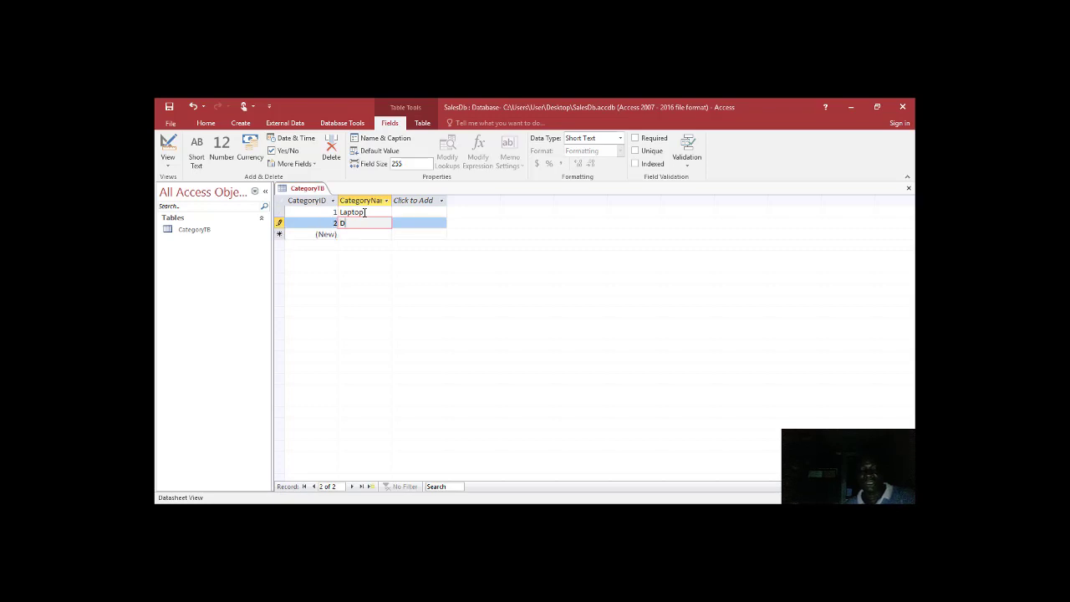
pyautogui.write('esktop')
pyautogui.press('Down')
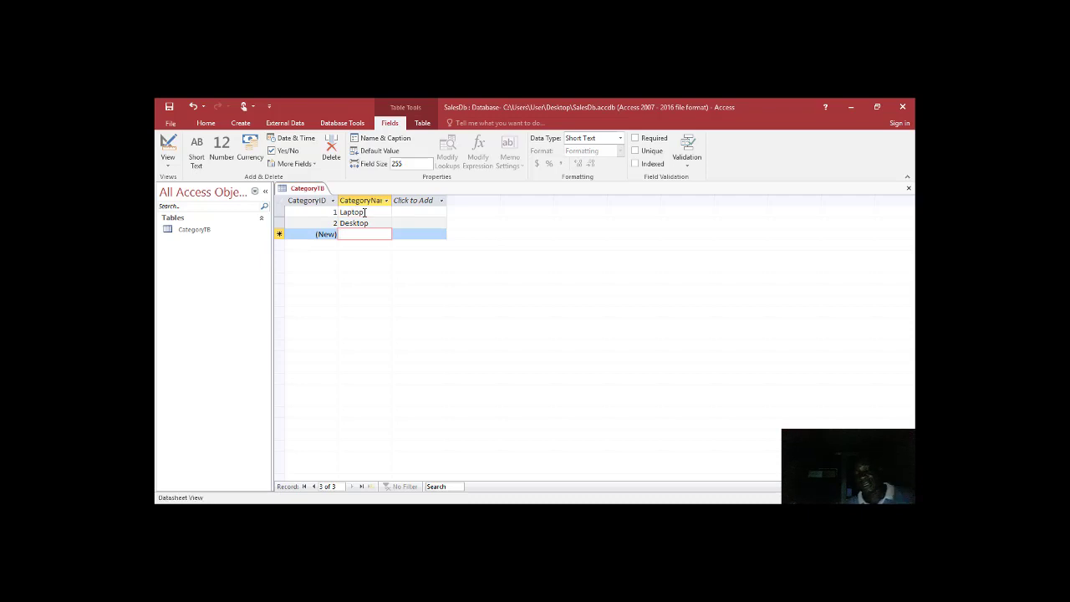
# - Add the records Phones, Accessories and Software below Desktop in the CategoryName field
pyautogui.write('P')
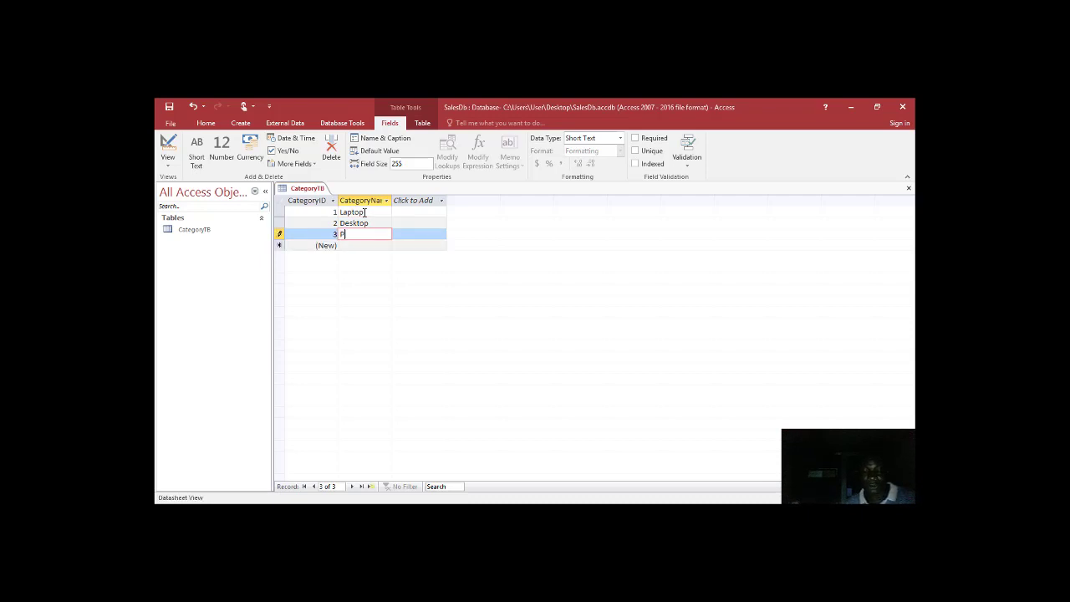
pyautogui.write('hone')
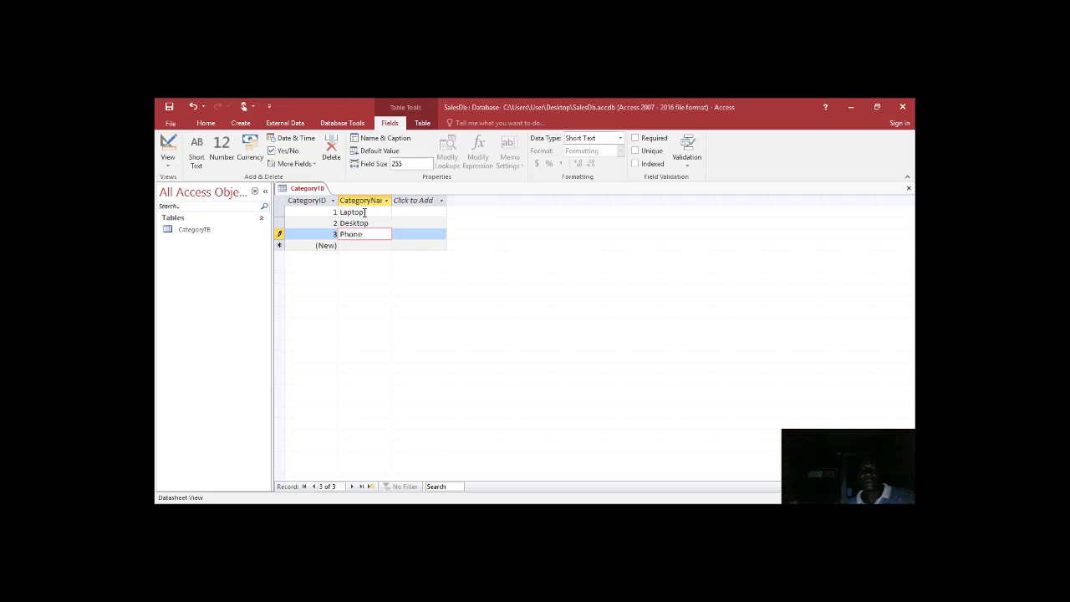
pyautogui.write('s')
pyautogui.press('Down')
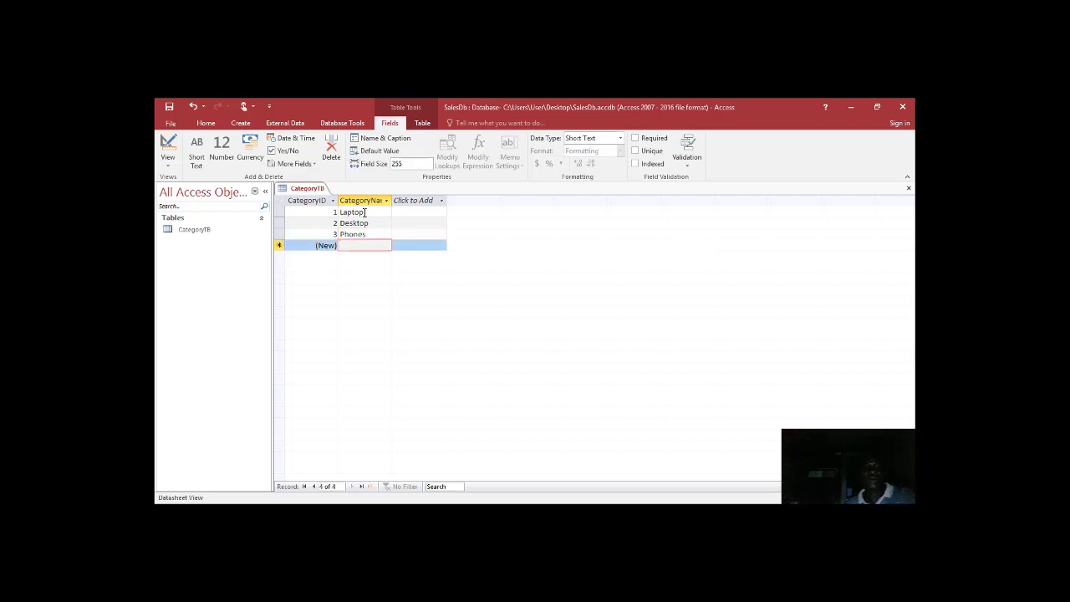
pyautogui.write('Ac')
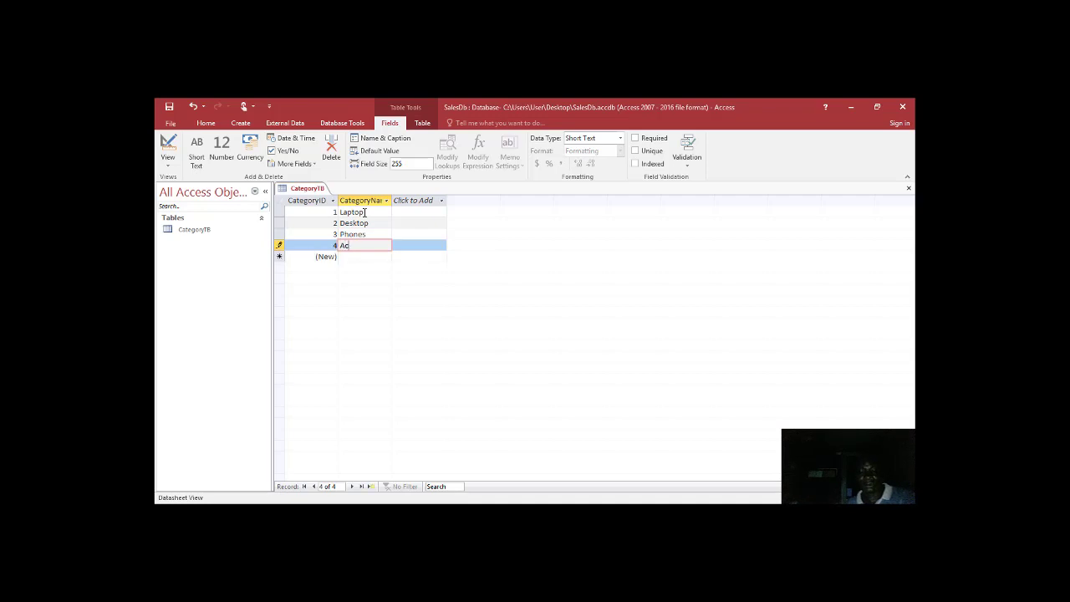
pyautogui.write('cessories')
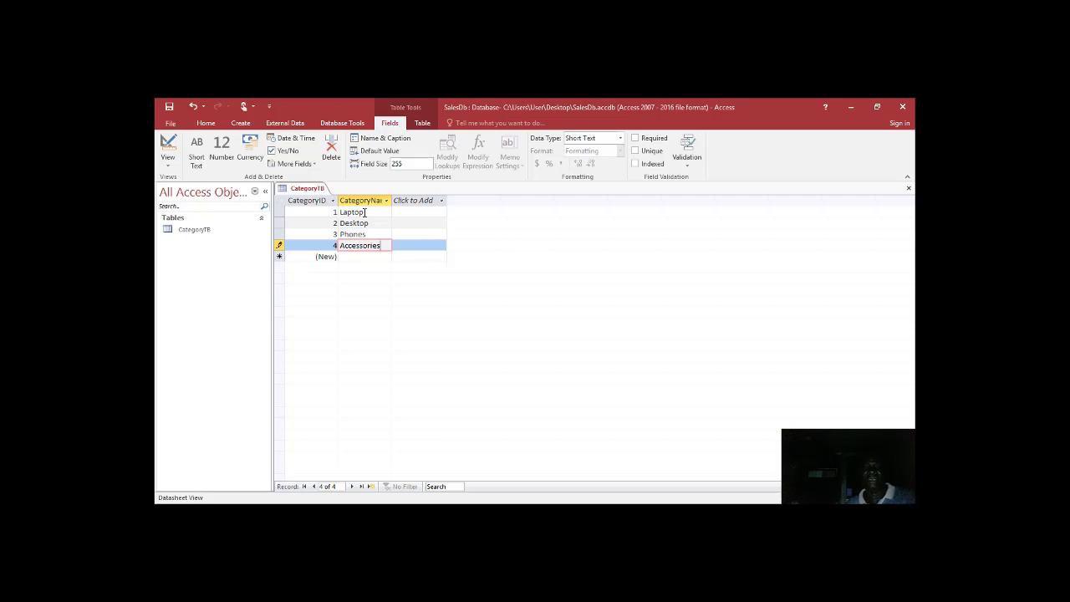
pyautogui.press('Down')
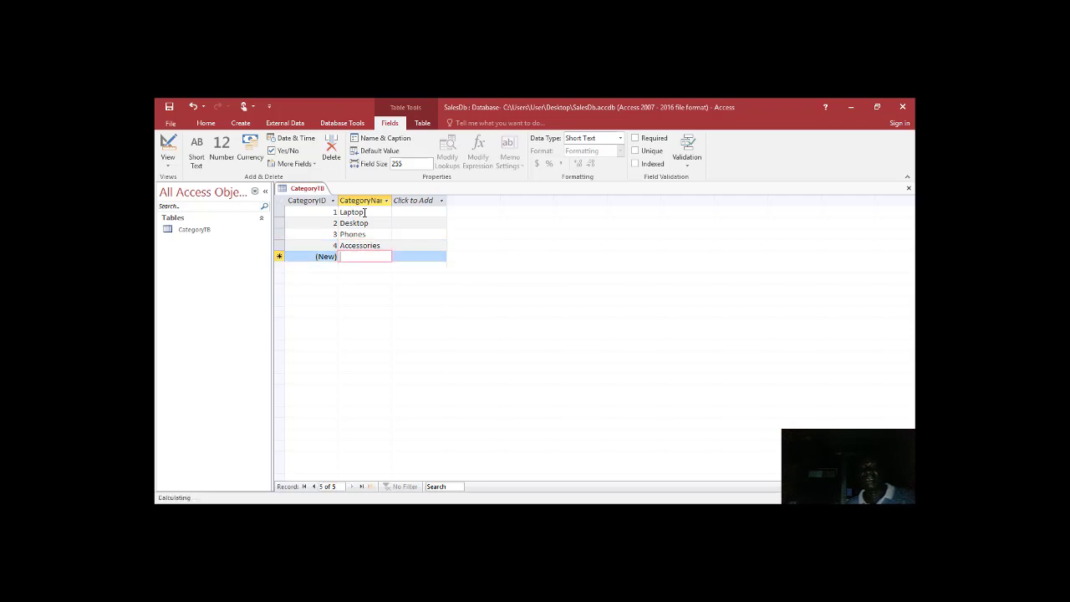
pyautogui.write('S')
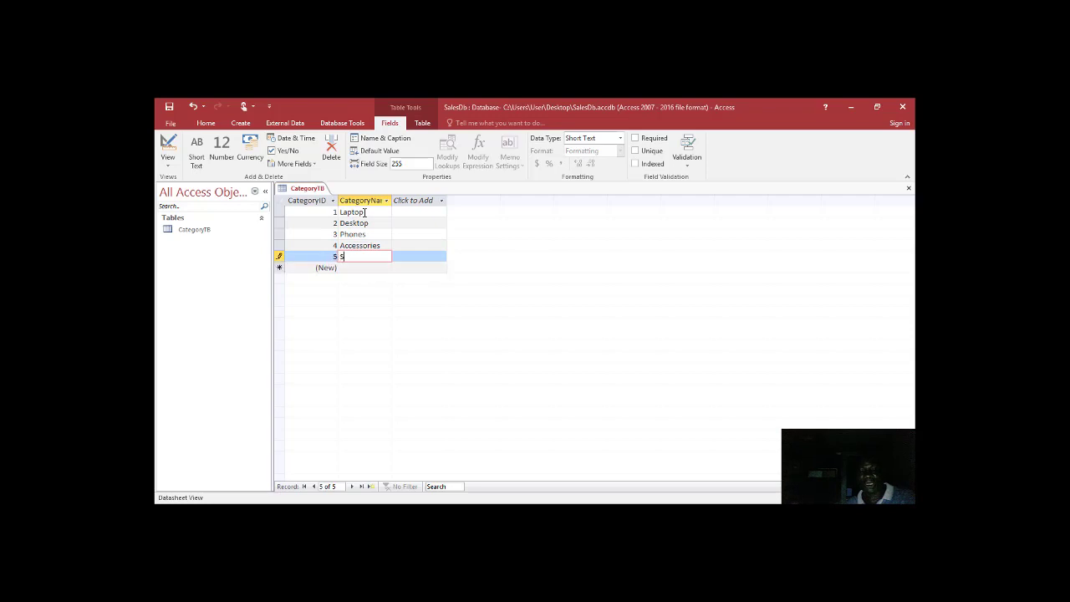
pyautogui.write('oftware')
pyautogui.press('Up')
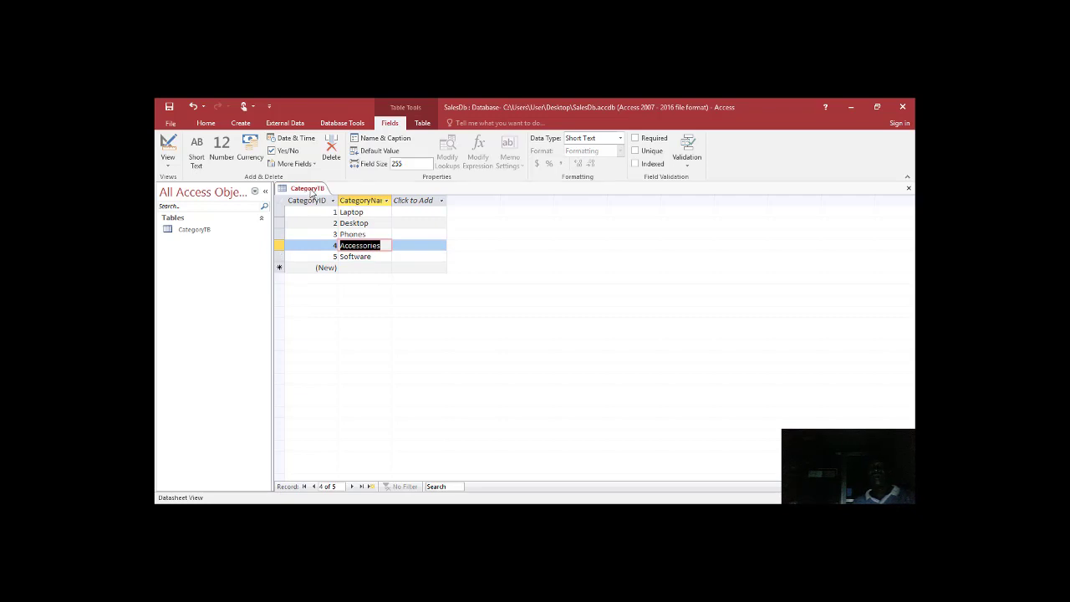
# - Reopen the CategoryTB table in Design View and set the CategoryID field's Text Align property to Left
pyautogui.rightClick(312, 193)
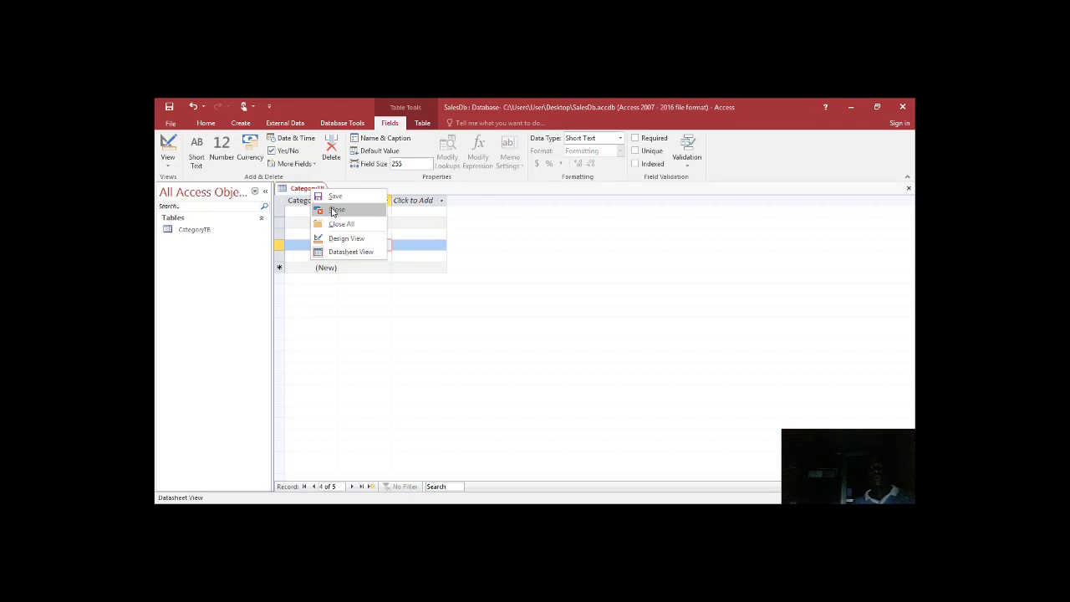
pyautogui.click(335, 210)
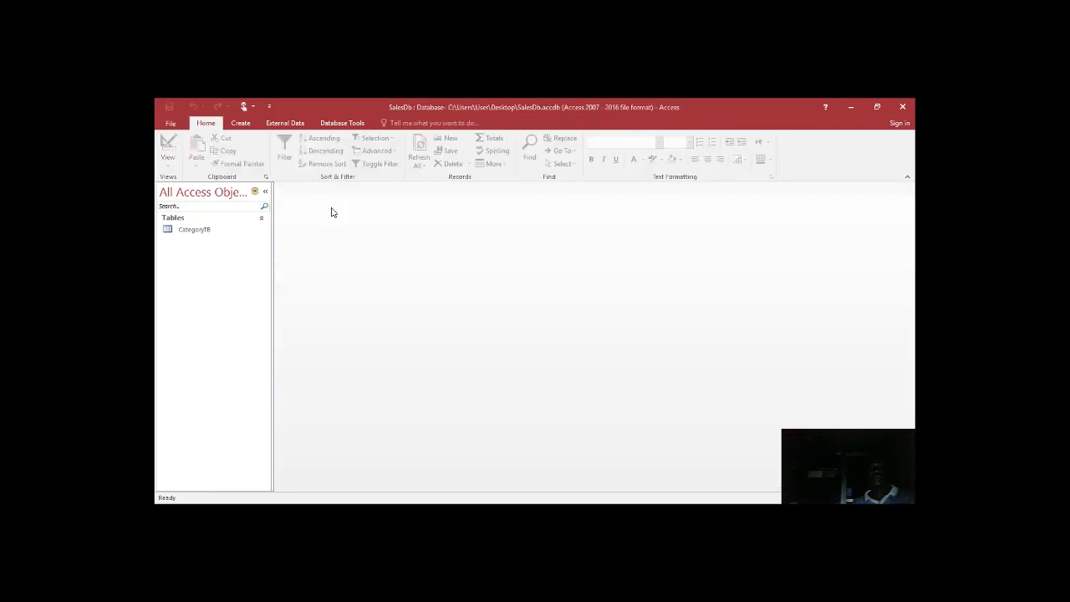
pyautogui.rightClick(185, 232)
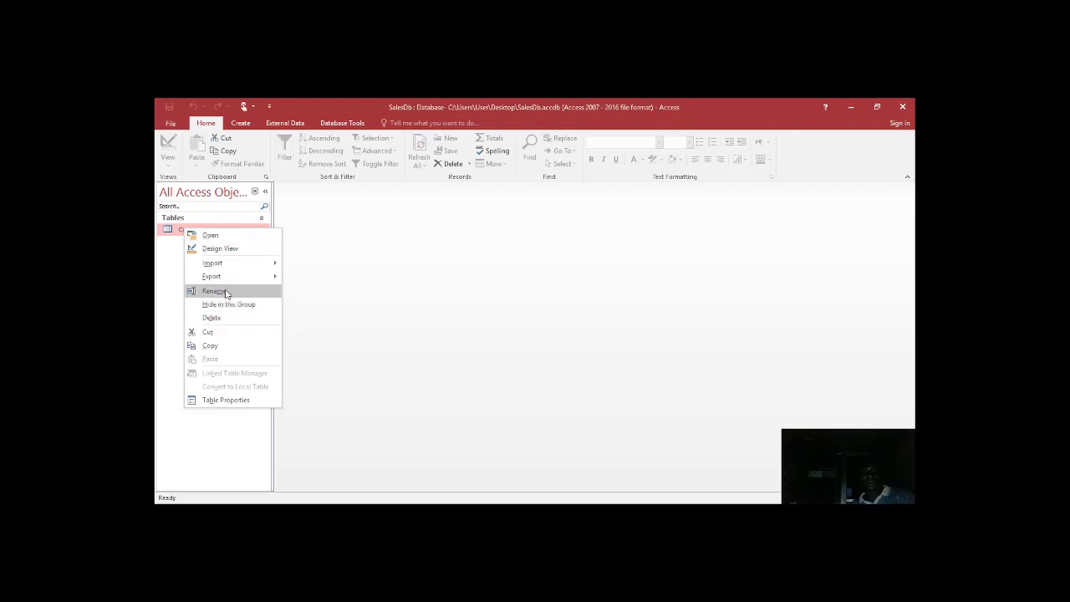
pyautogui.click(220, 249)
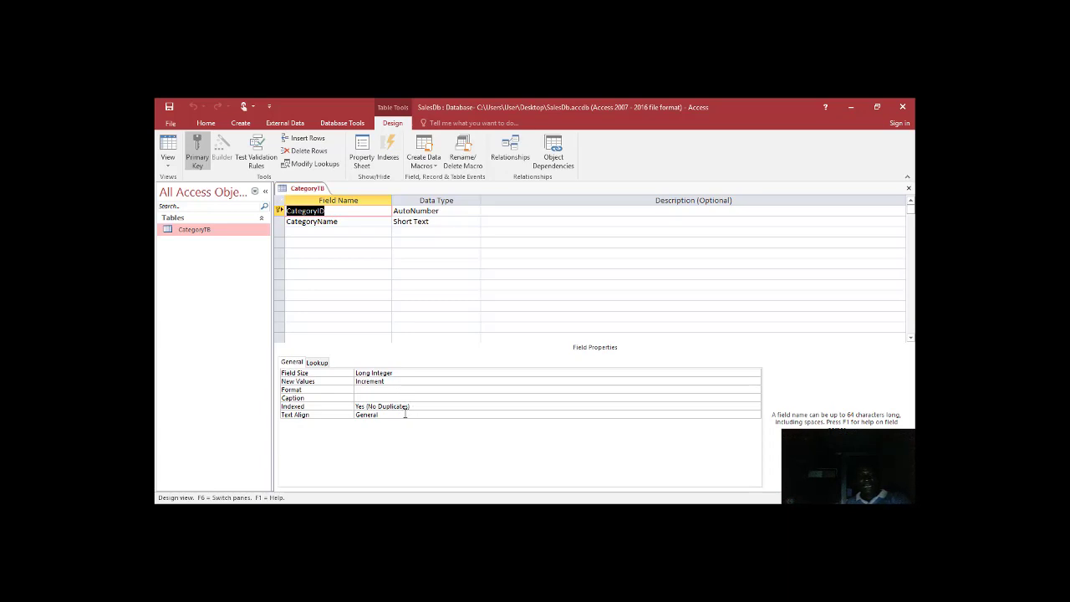
pyautogui.doubleClick(404, 412)
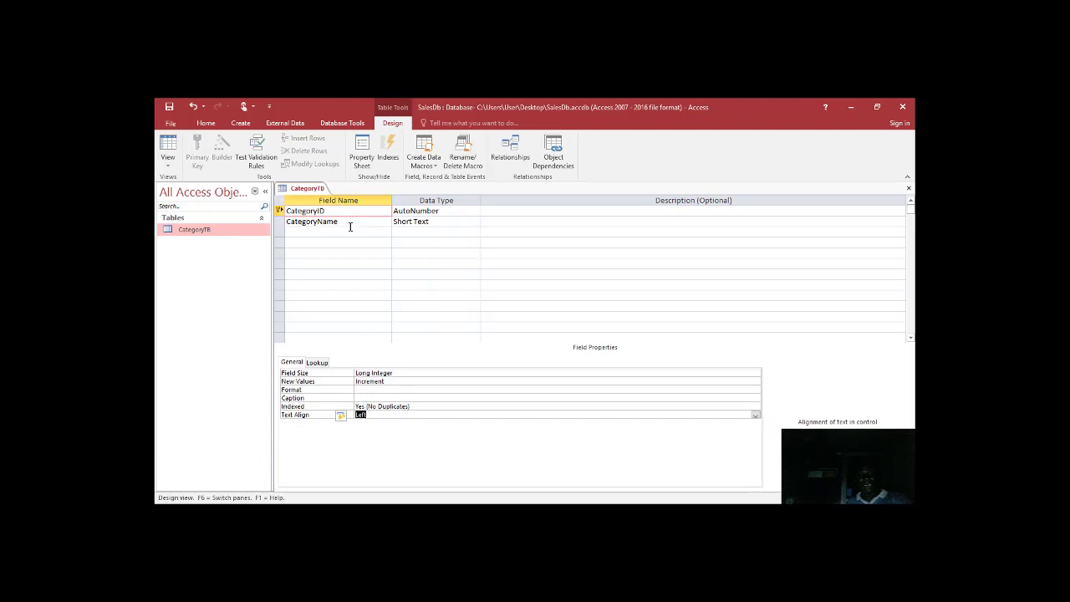
# - Set the CategoryName field's Text Align property to Left and its Field Size to 15
pyautogui.click(350, 222)
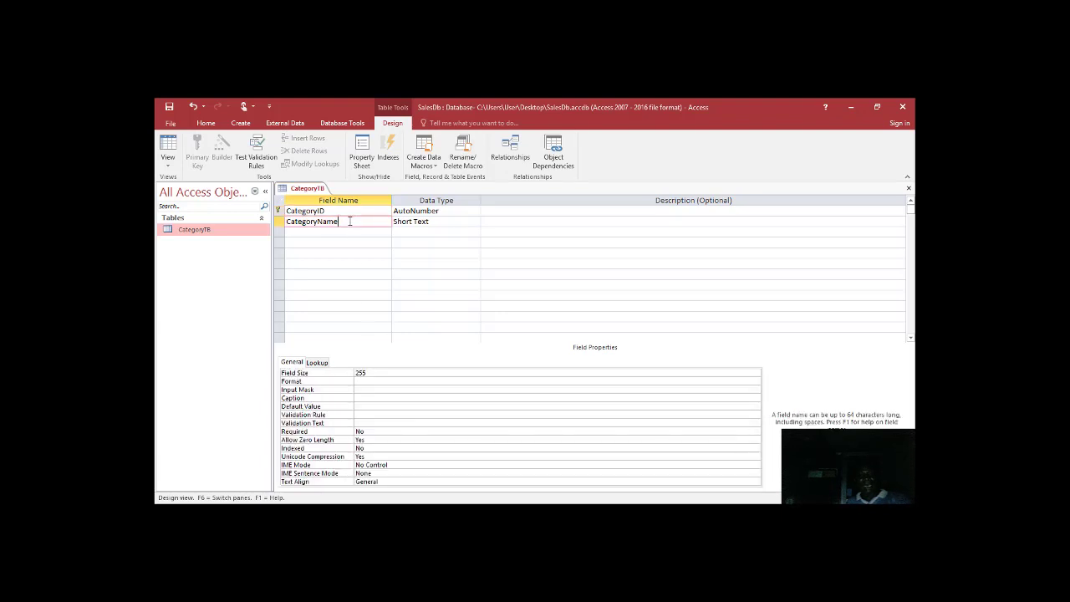
pyautogui.doubleClick(387, 483)
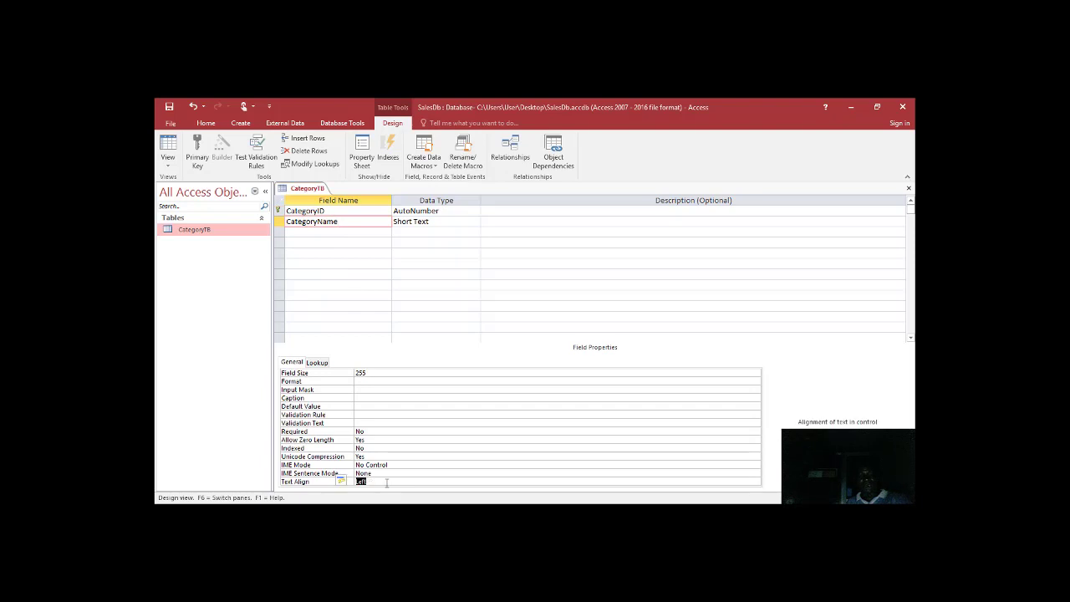
pyautogui.doubleClick(363, 371)
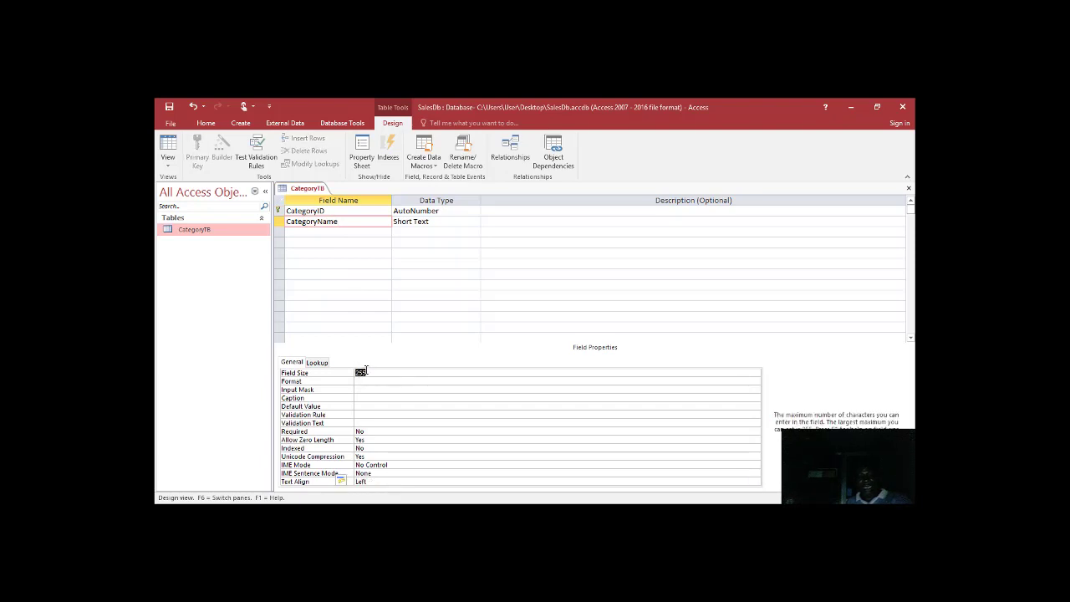
pyautogui.write('15')
# - Set the CategoryName field's Indexed property to Yes (No Duplicates), then save the table while switching to Datasheet View
pyautogui.doubleClick(379, 448)
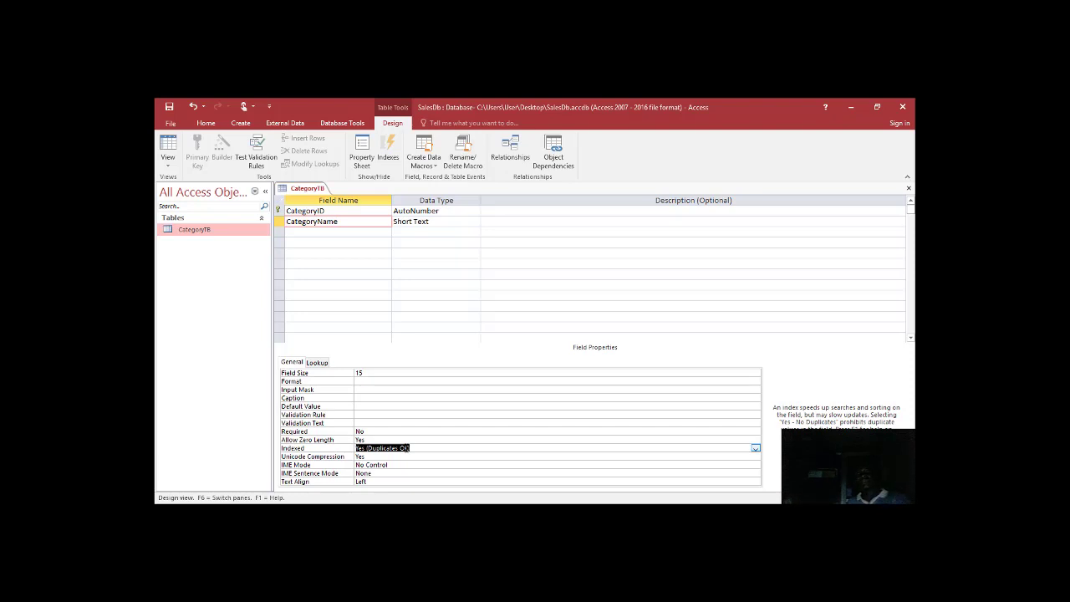
pyautogui.doubleClick(416, 450)
pyautogui.click(168, 147)
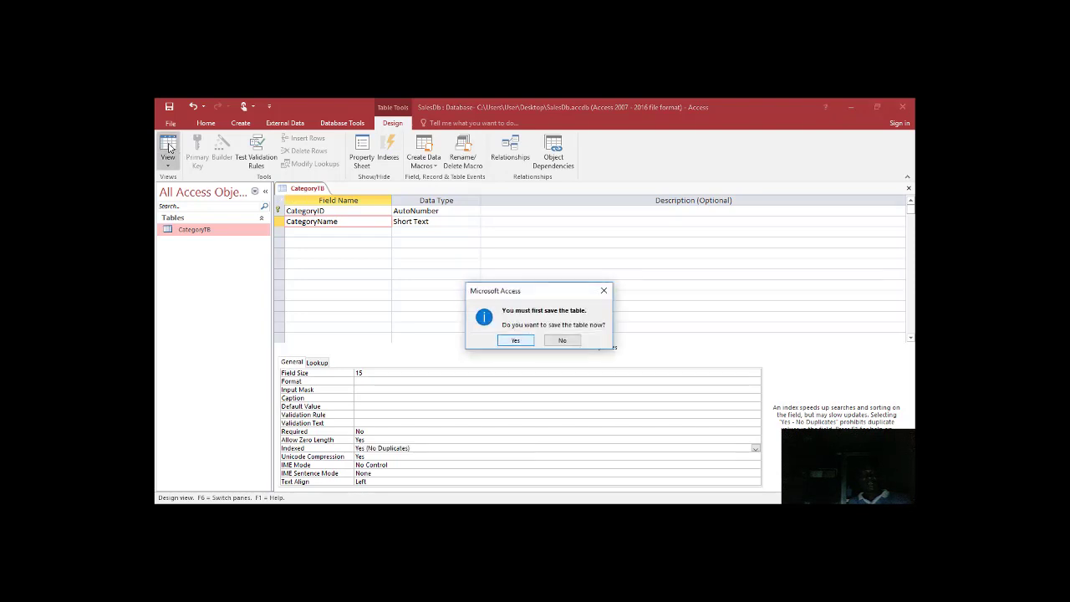
pyautogui.click(517, 344)
pyautogui.click(518, 344)
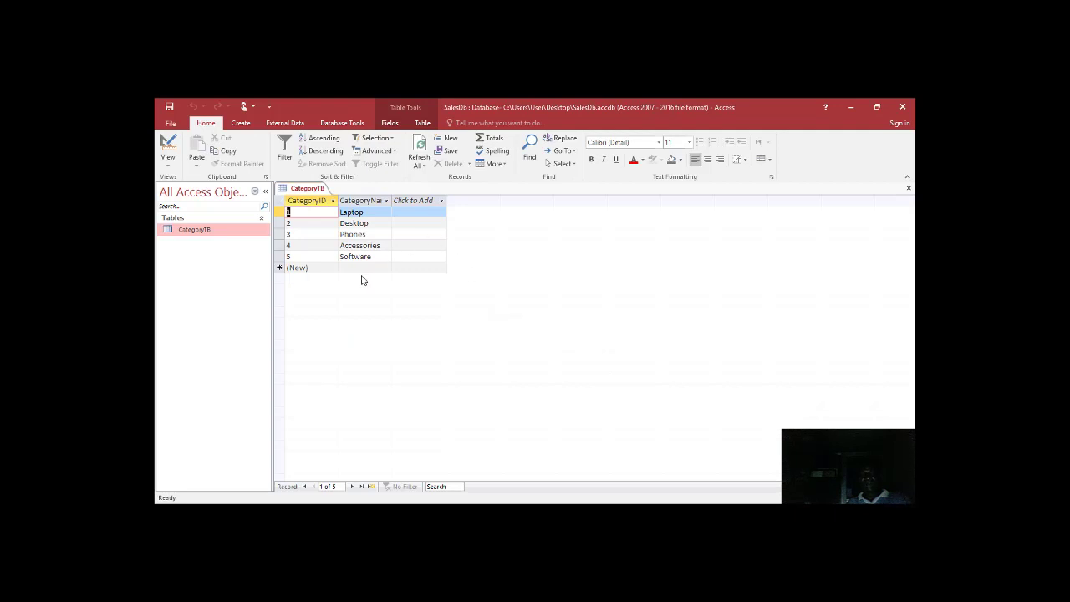
# - Try to add a duplicate record named laptop below Software in the CategoryName field, and discard the entry
pyautogui.click(363, 269)
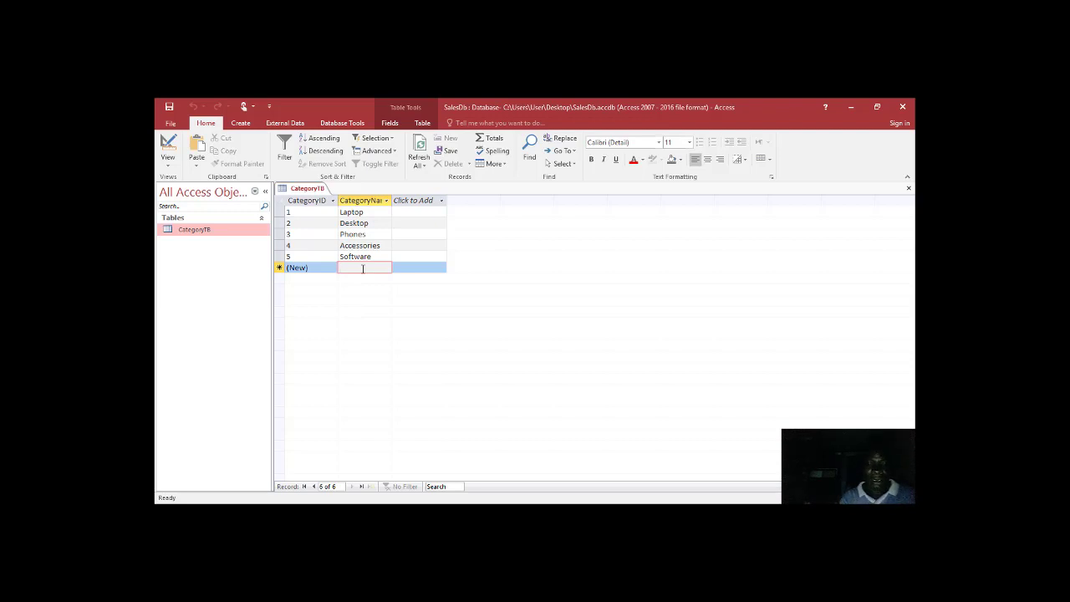
pyautogui.write('laop')
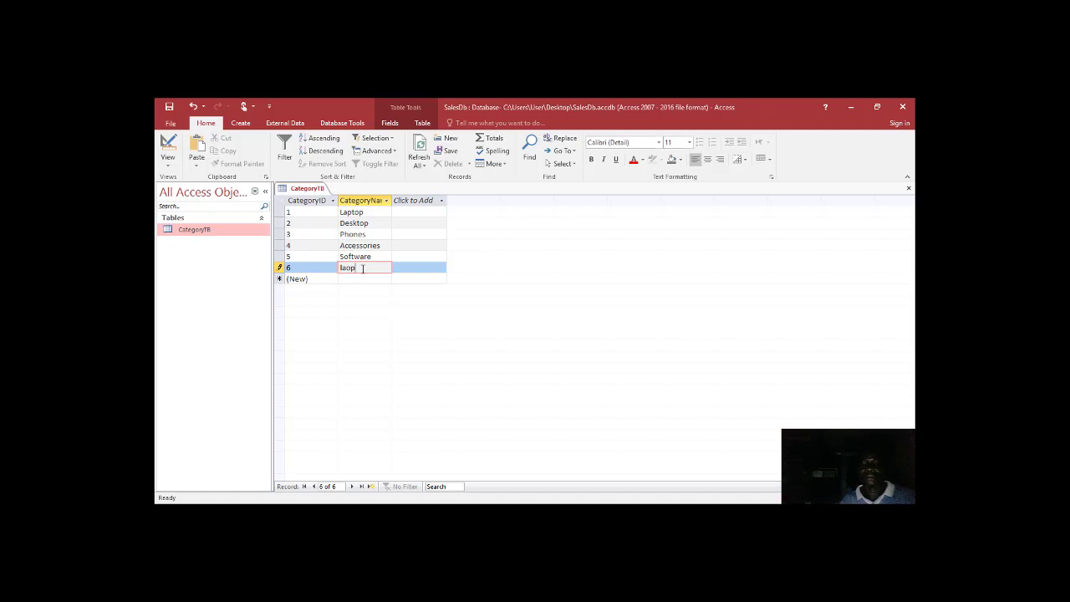
pyautogui.press('BackSpace')
pyautogui.press('BackSpace')
pyautogui.write('ptop')
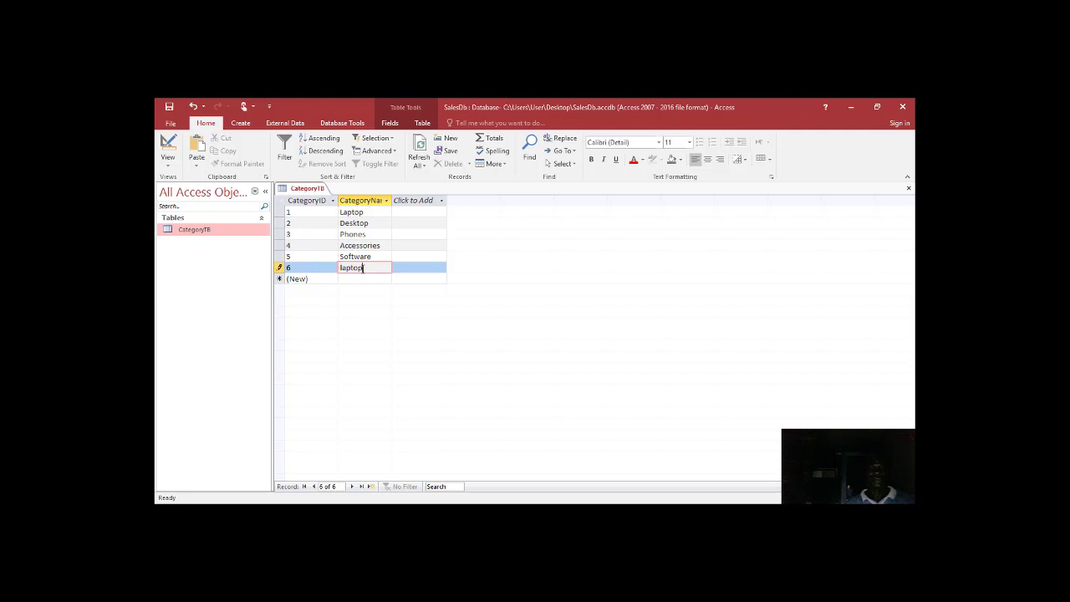
pyautogui.press('Return')
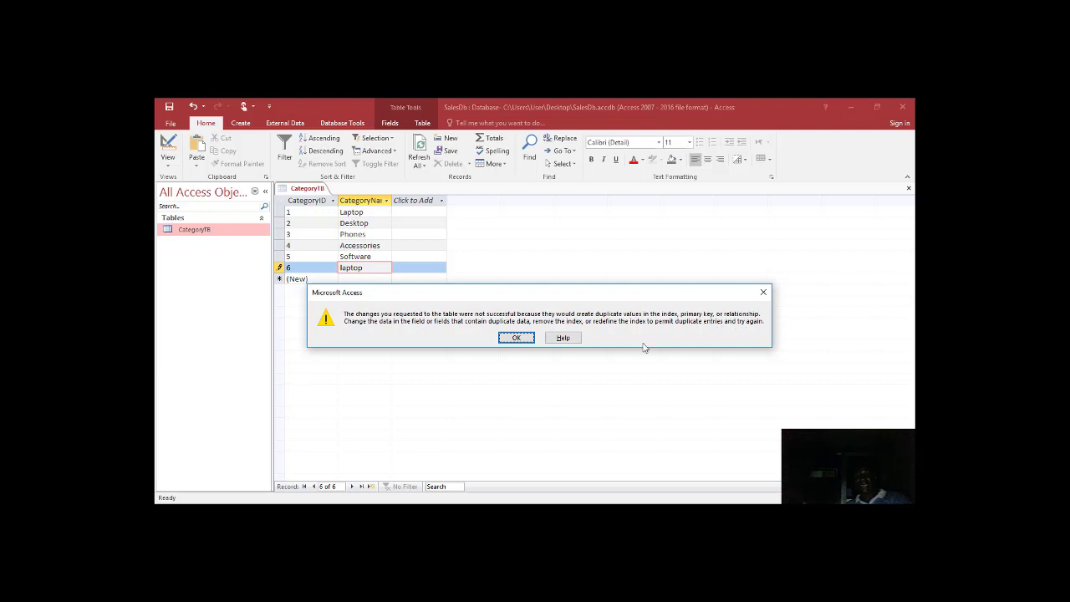
pyautogui.click(518, 338)
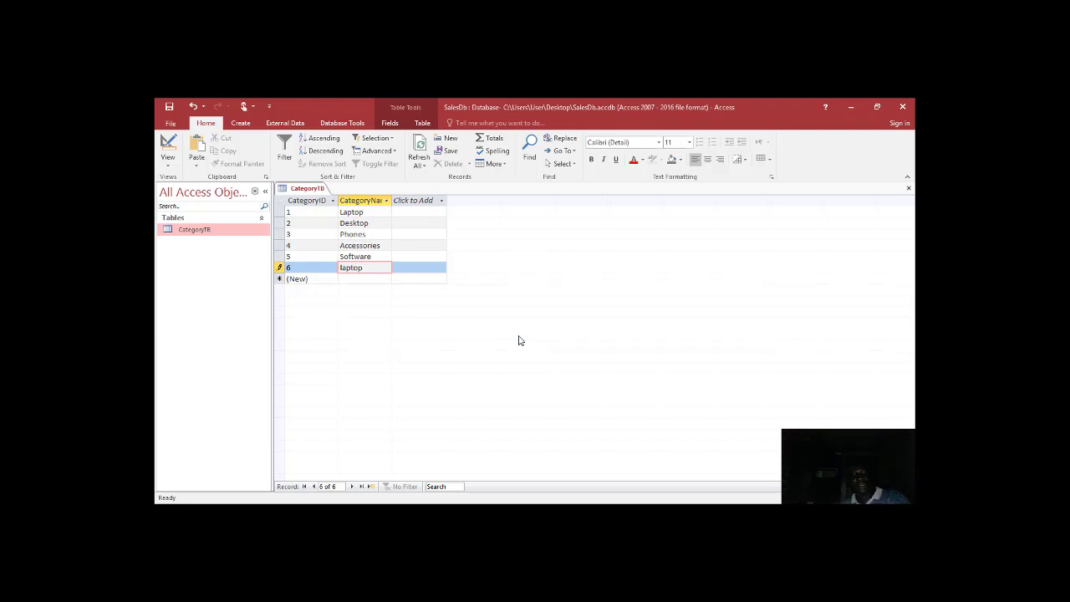
pyautogui.press('Escape')
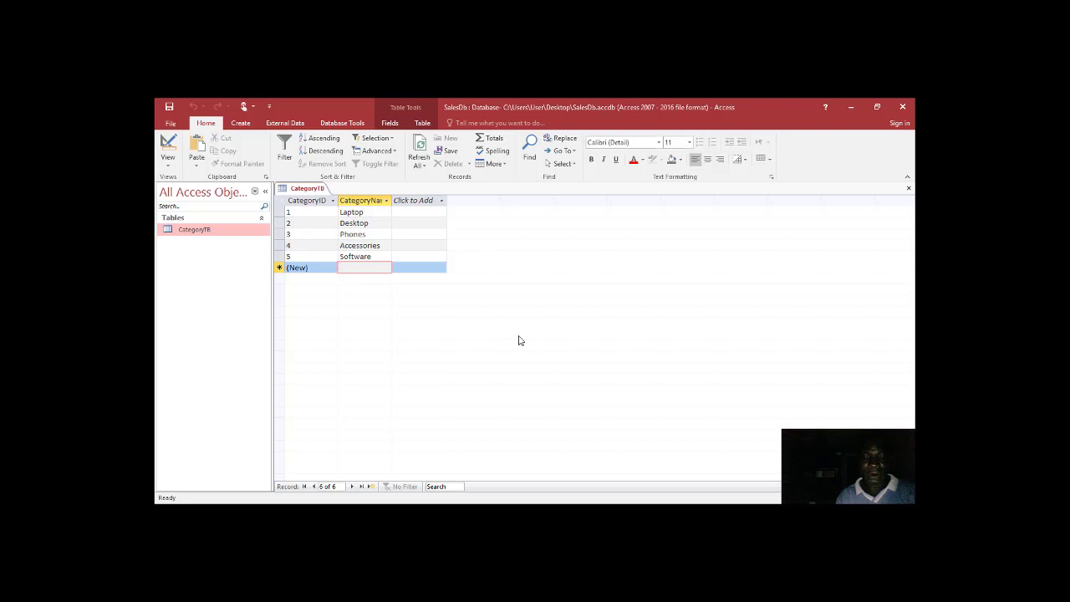
# - Add the record Automation below Software in the CategoryName field
pyautogui.write('O')
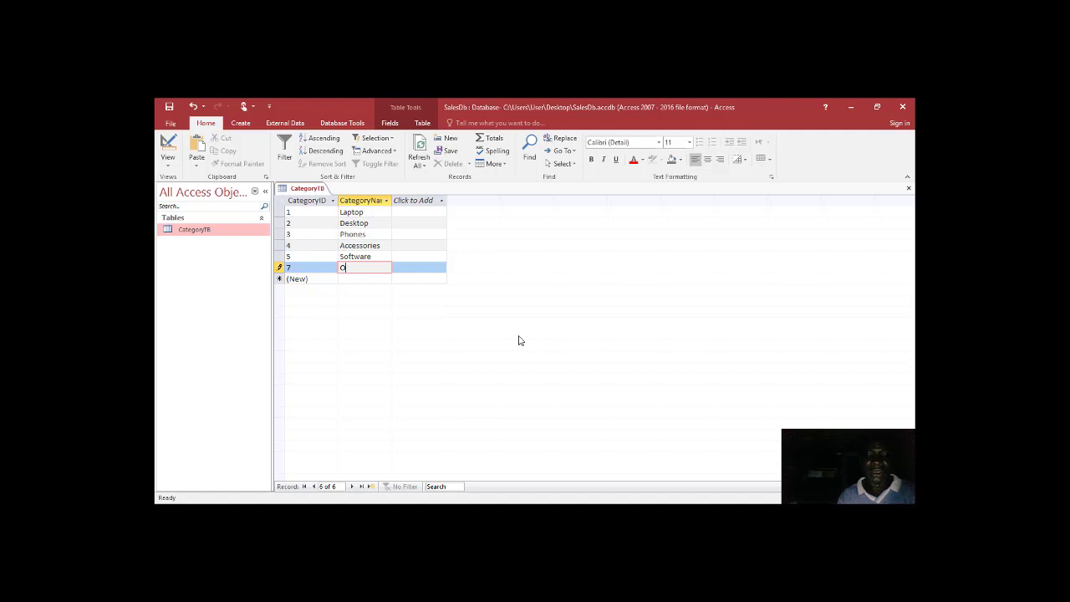
pyautogui.write('ffi')
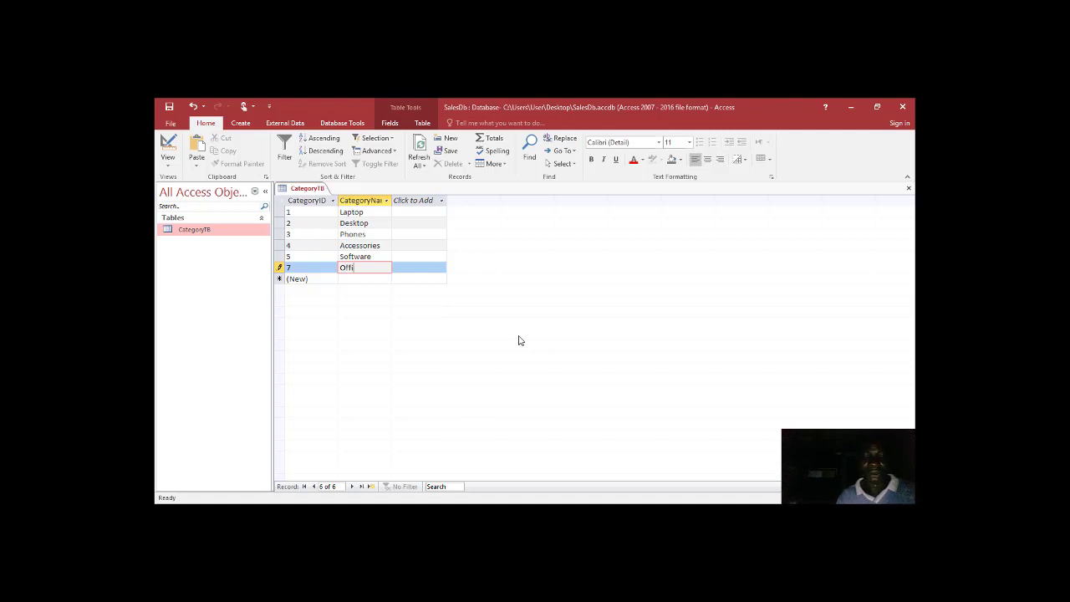
pyautogui.write('ce Auto')
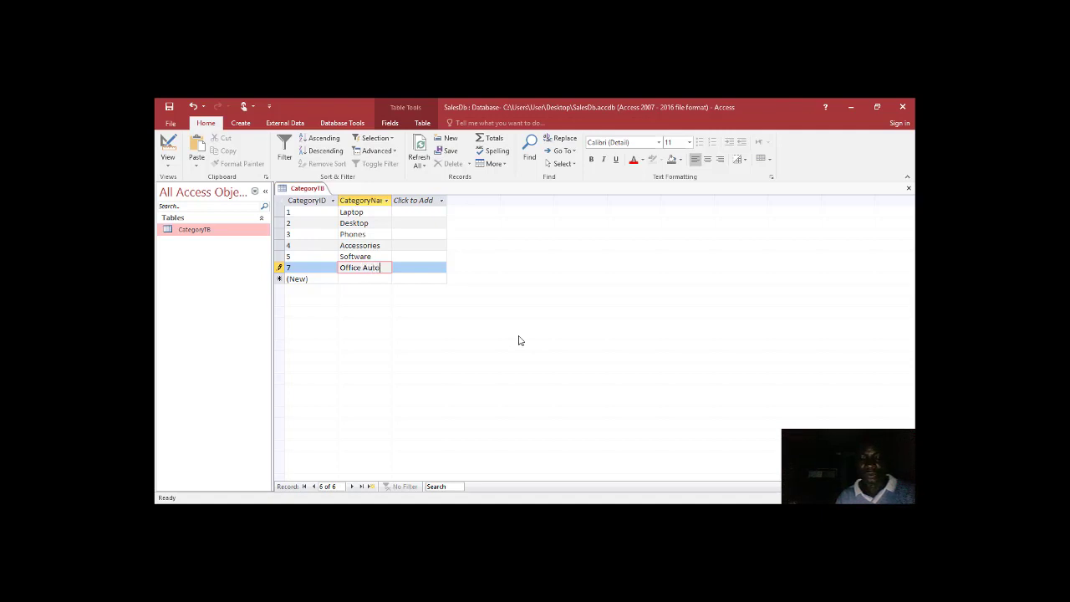
pyautogui.write('mati')
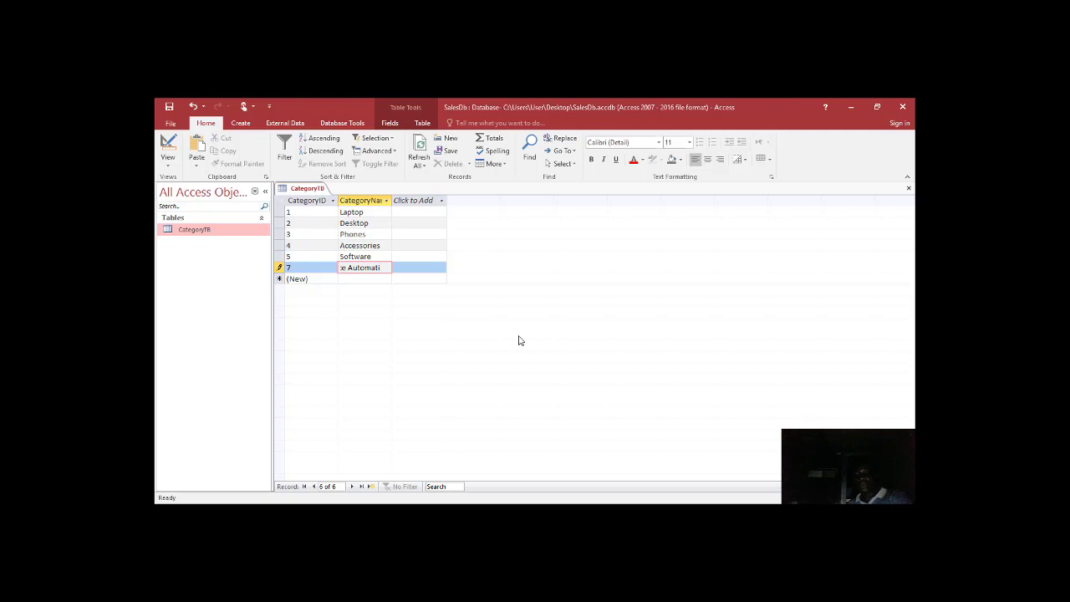
pyautogui.press('Left')
pyautogui.press('Left')
pyautogui.press('BackSpace')
pyautogui.press('BackSpace')
pyautogui.press('Right')
pyautogui.press('Right')
pyautogui.press('Down')
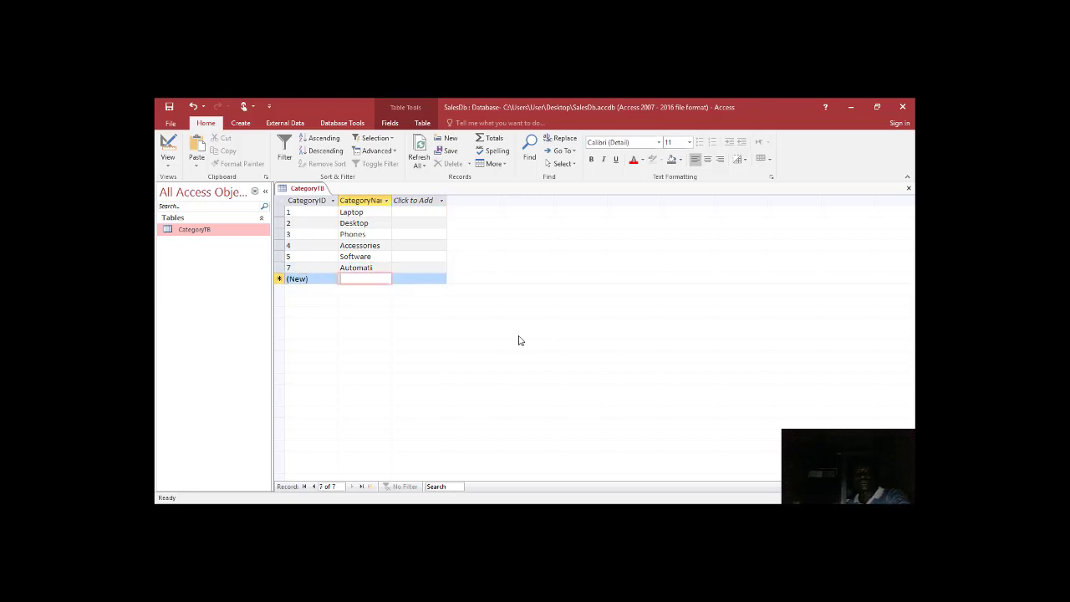
pyautogui.press('Tab')
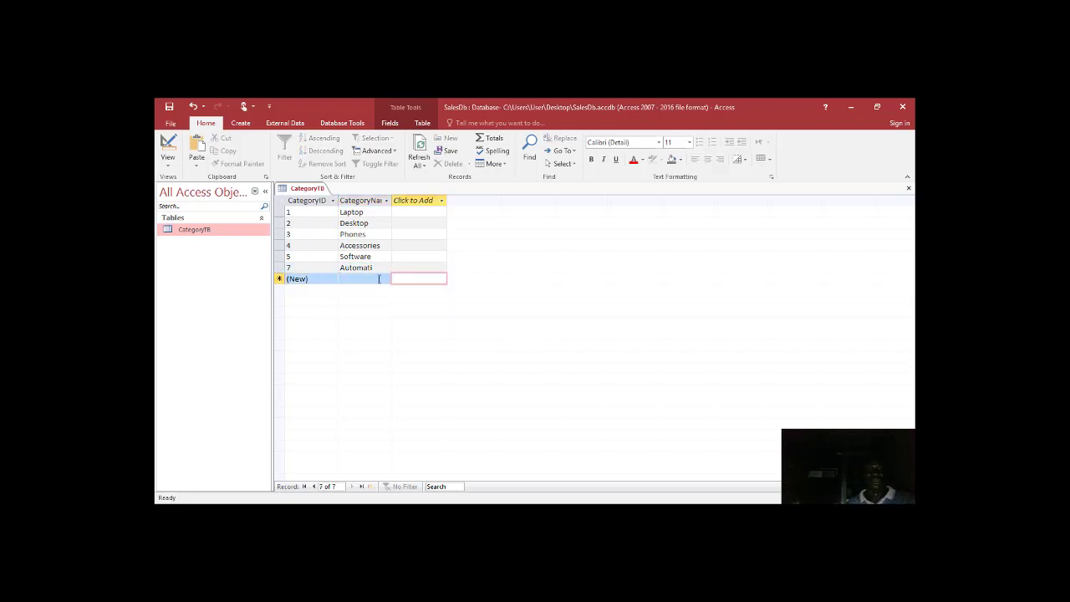
pyautogui.click(376, 268)
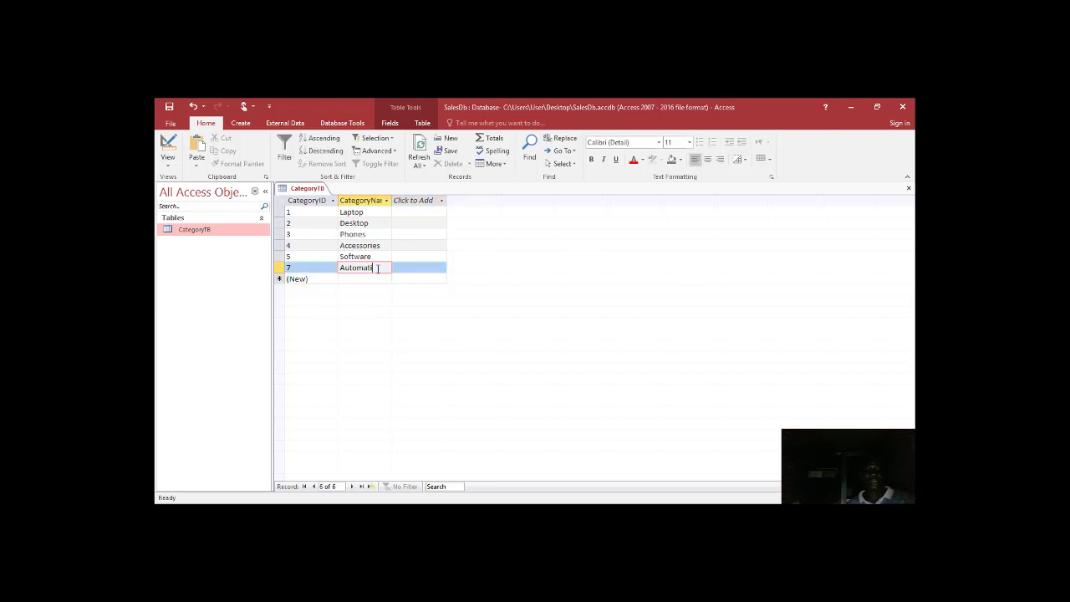
pyautogui.write('on')
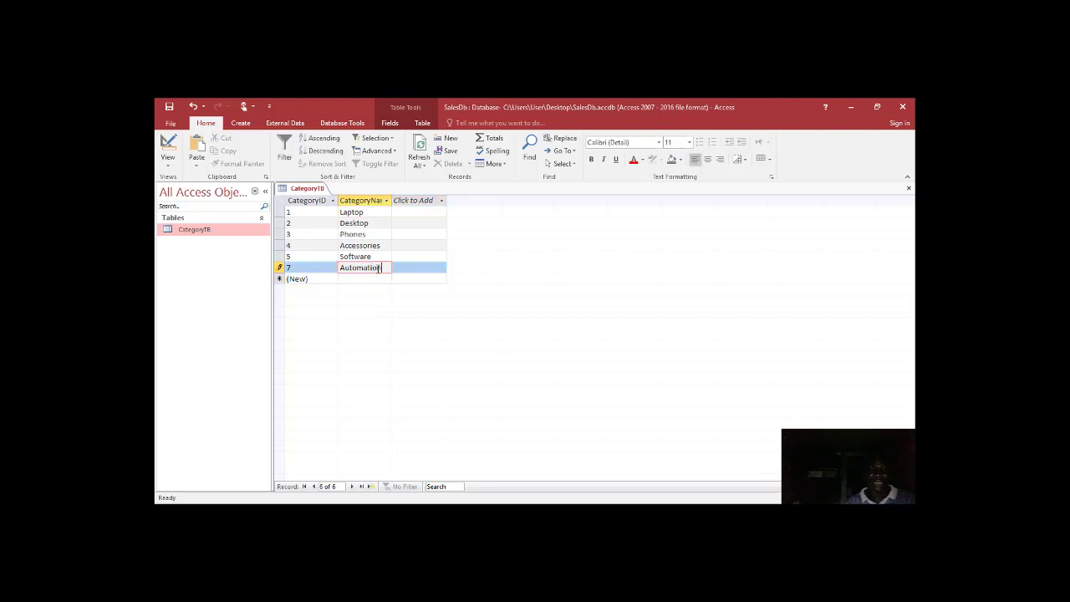
pyautogui.click(334, 257)
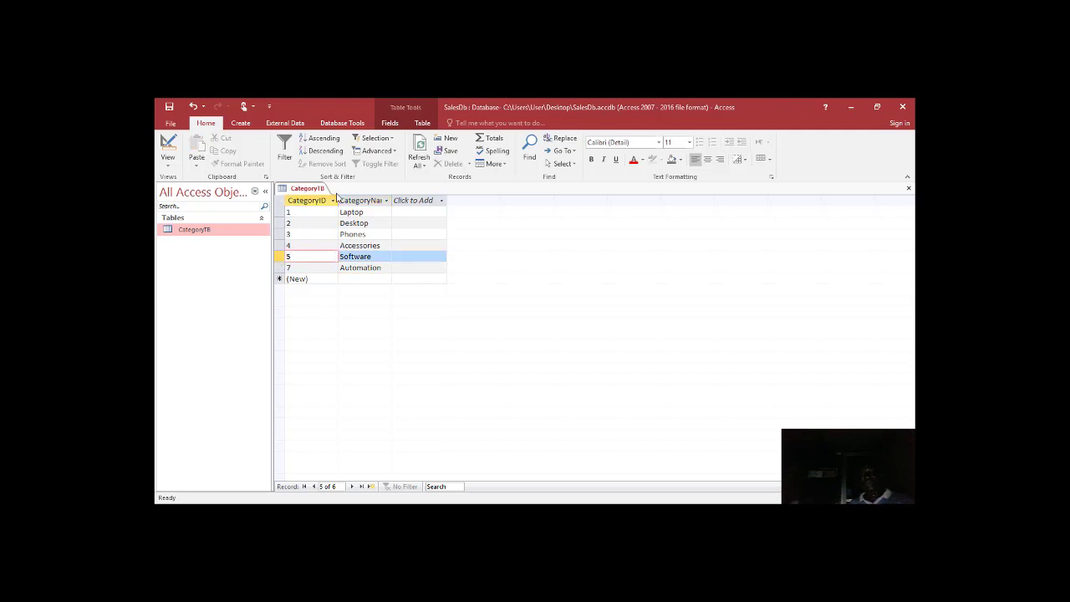
# - Close the CategoryTB table, reopen it to check the stored records, and close it again
pyautogui.rightClick(315, 195)
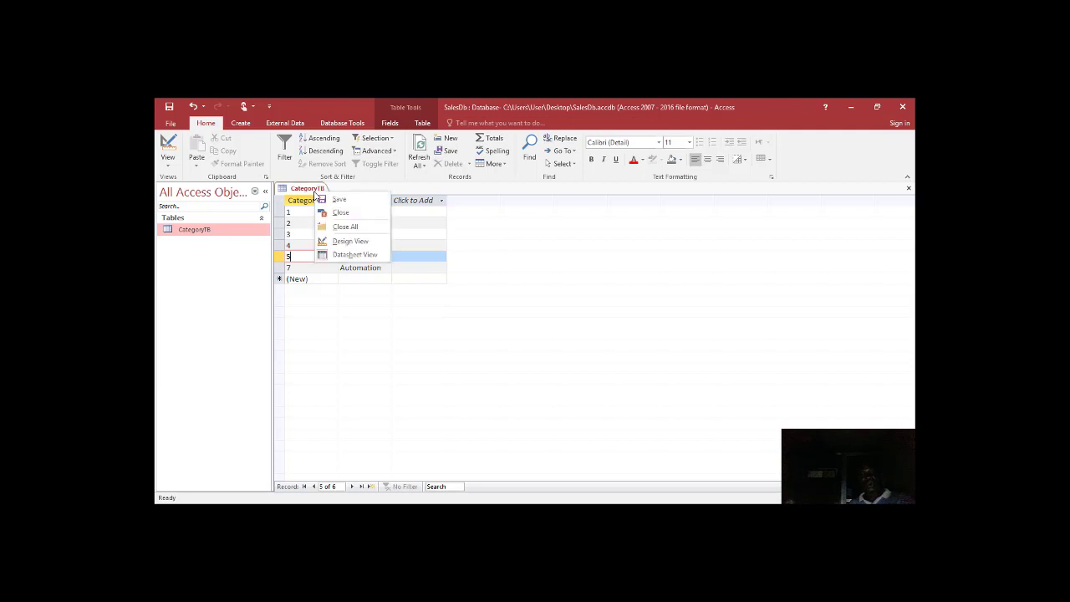
pyautogui.click(334, 213)
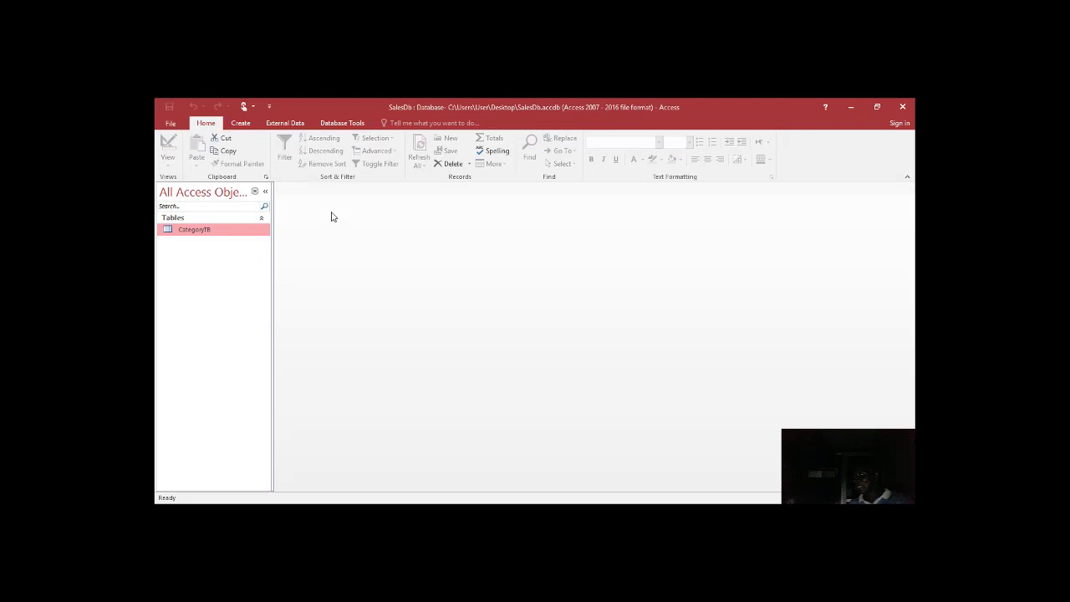
pyautogui.doubleClick(196, 229)
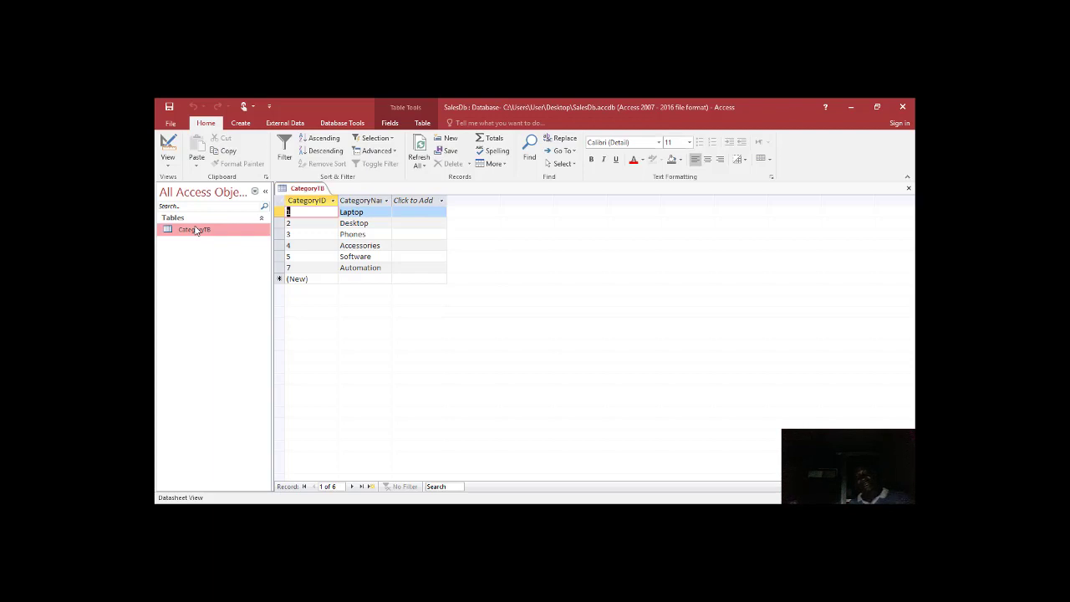
pyautogui.rightClick(321, 190)
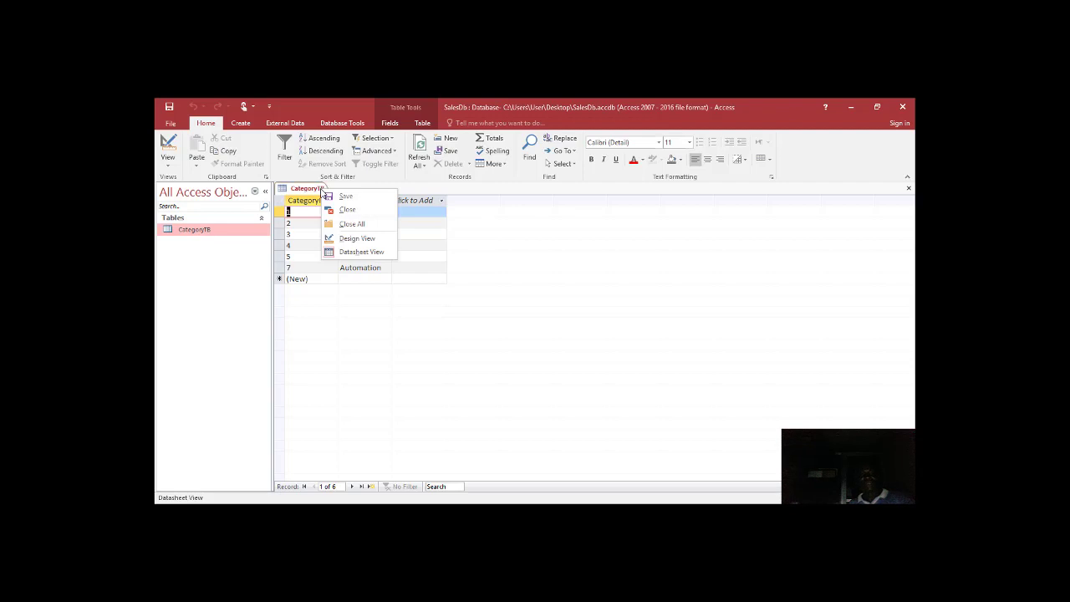
pyautogui.click(343, 210)
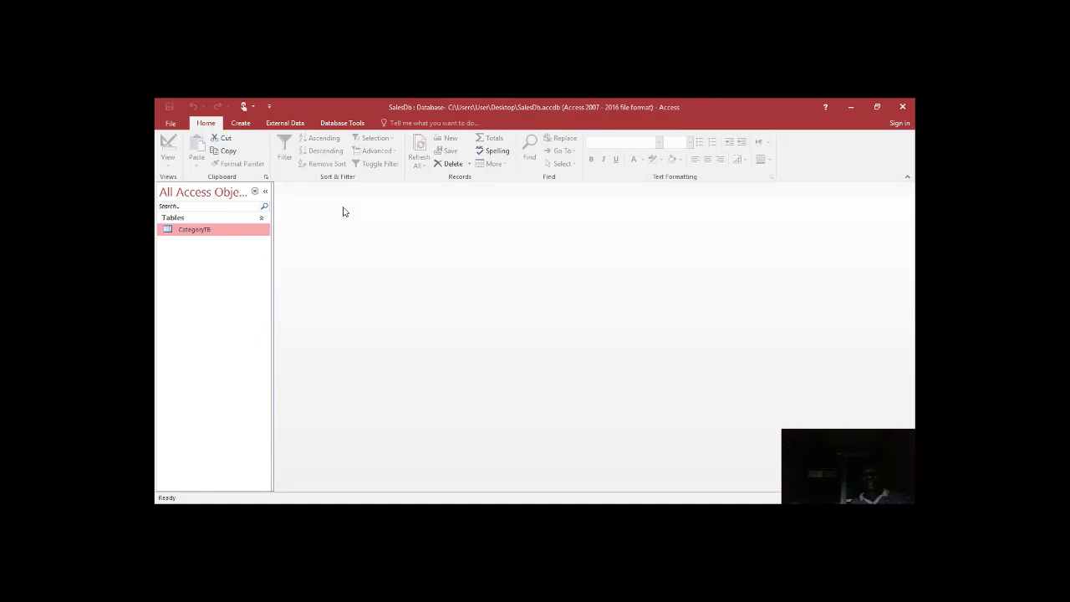
# - Create a new table in Design View with a first field ProductID of data type AutoNumber
pyautogui.click(241, 124)
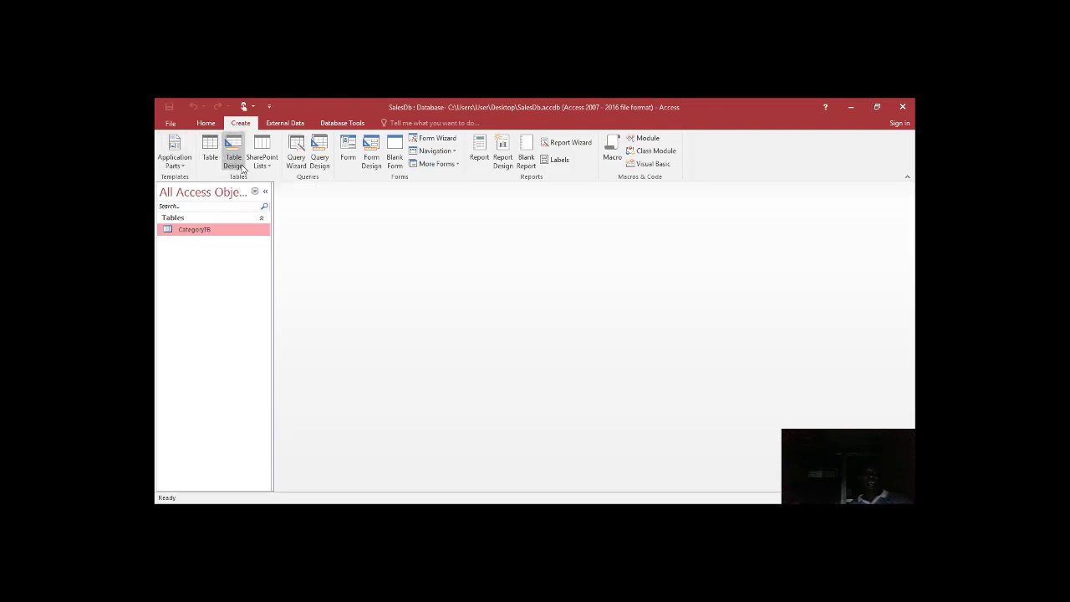
pyautogui.click(234, 157)
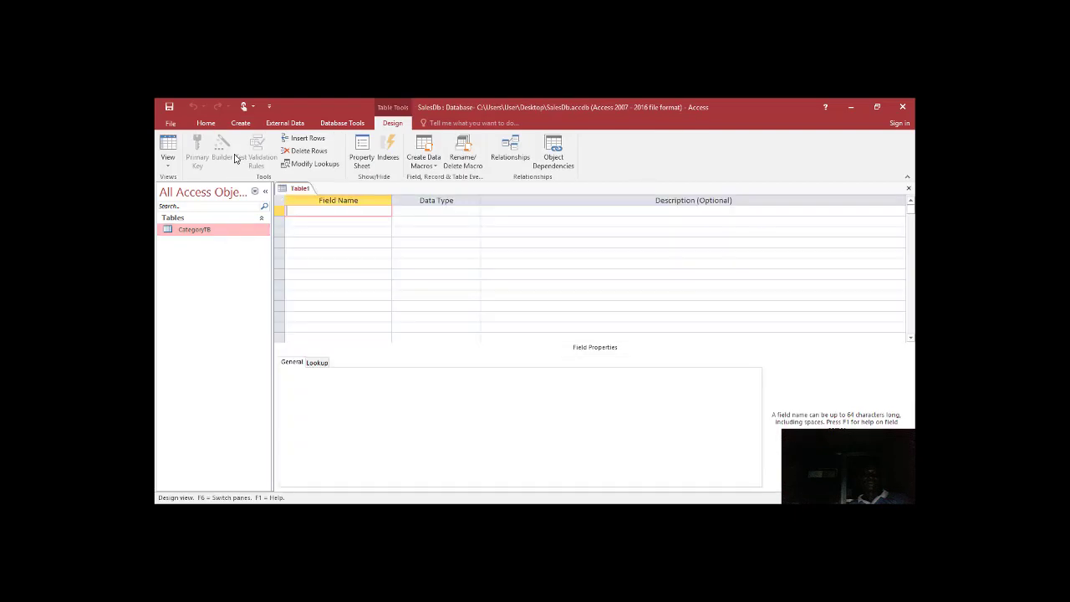
pyautogui.write('P')
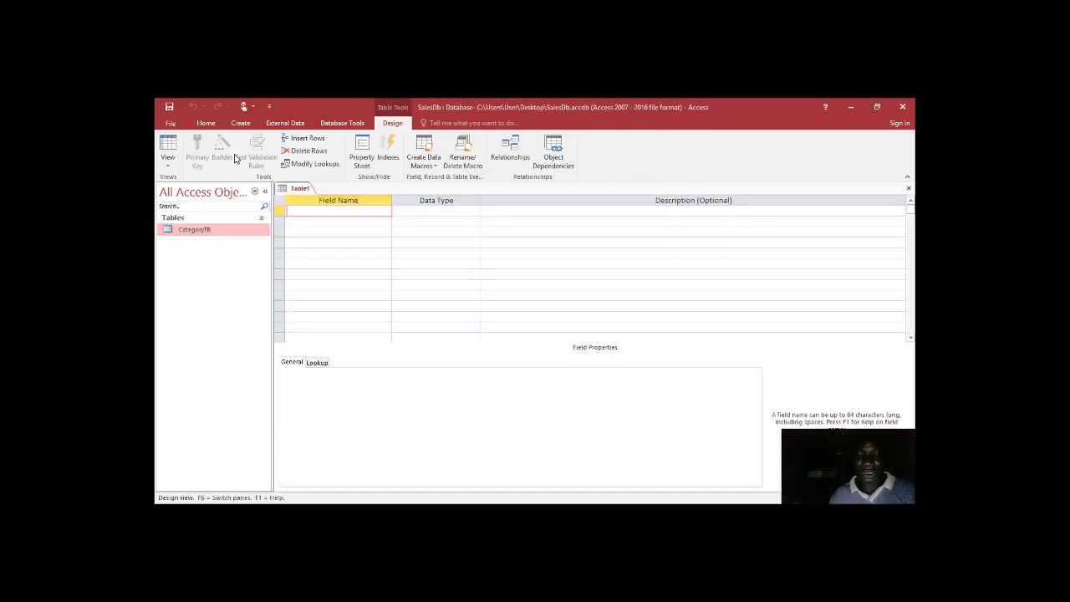
pyautogui.write('rodu')
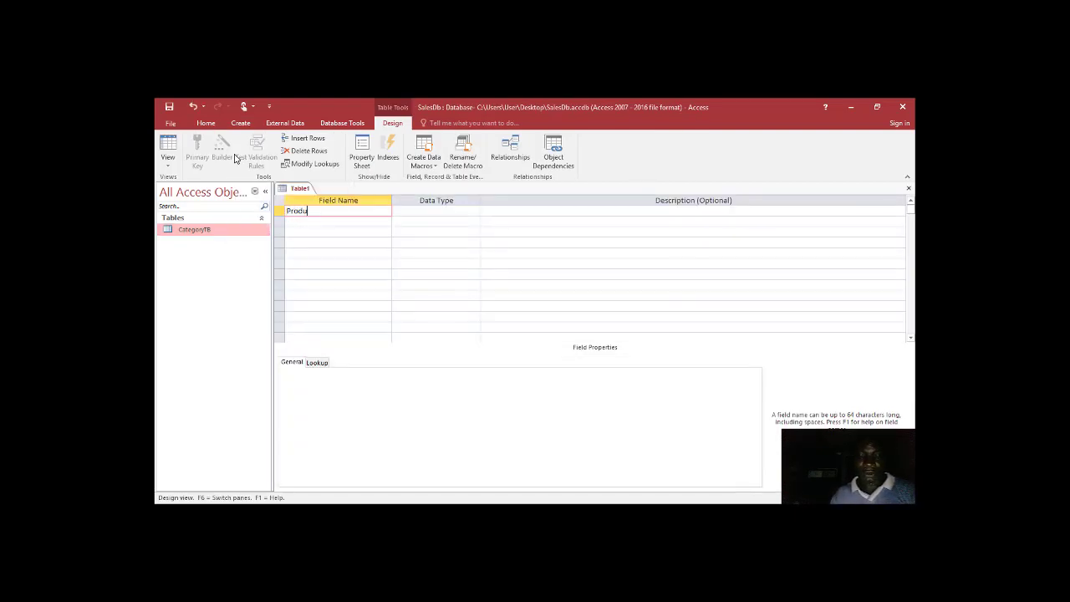
pyautogui.write('ctID')
pyautogui.press('Tab')
pyautogui.write('a')
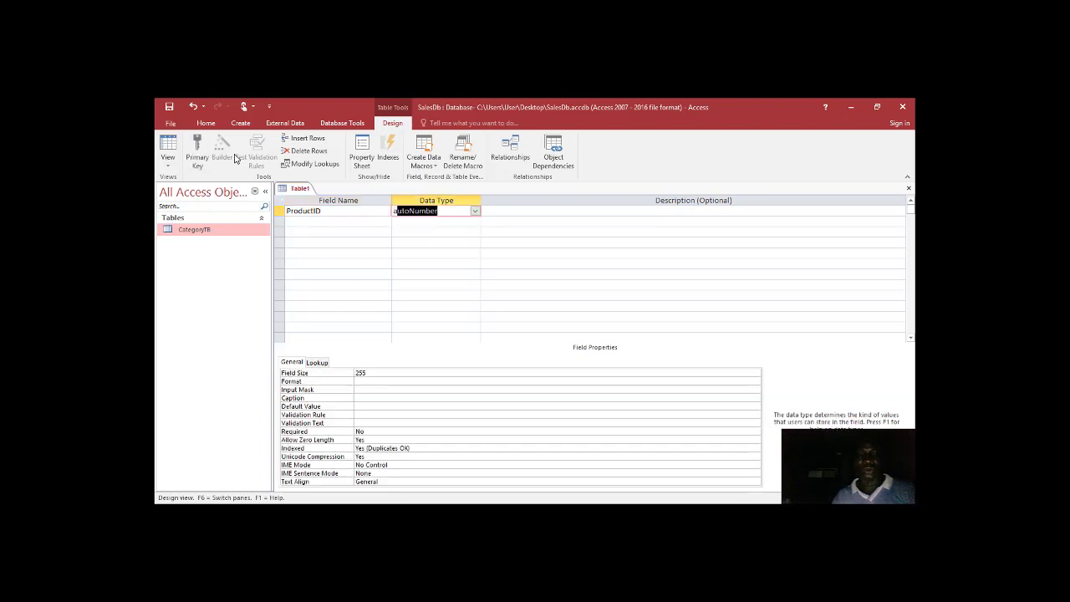
pyautogui.press('Tab')
pyautogui.press('Tab')
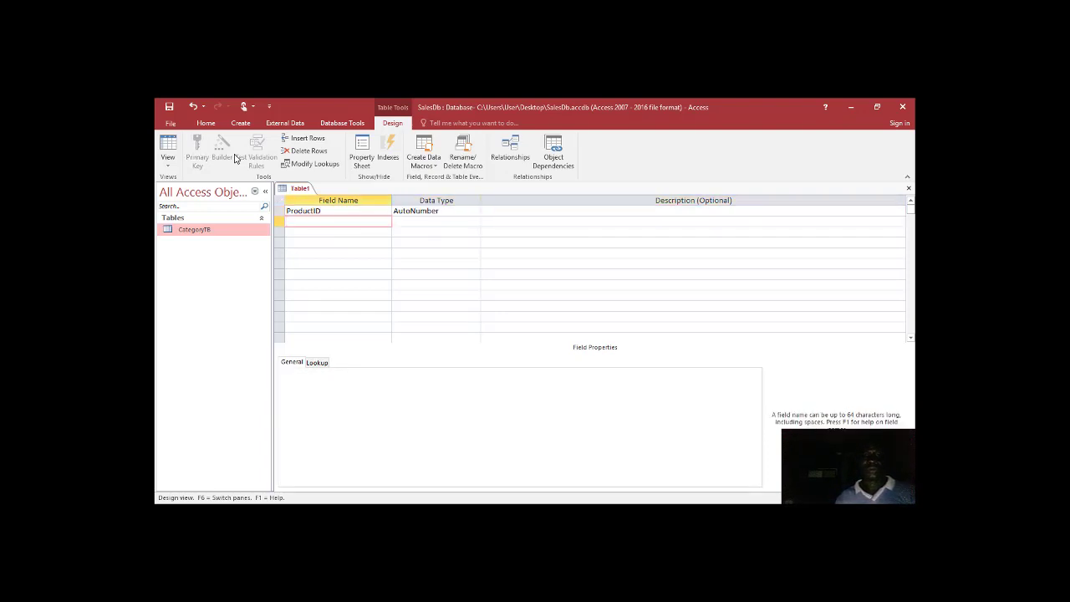
# - Add a ProductName field with the Short Text data type below ProductID
pyautogui.write('Product')
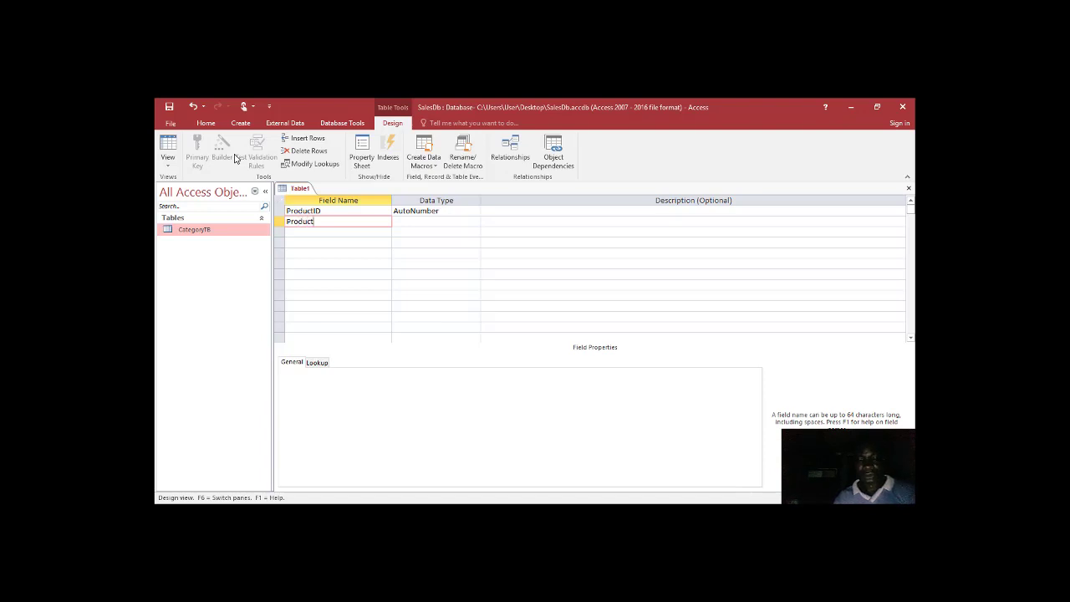
pyautogui.write('Name')
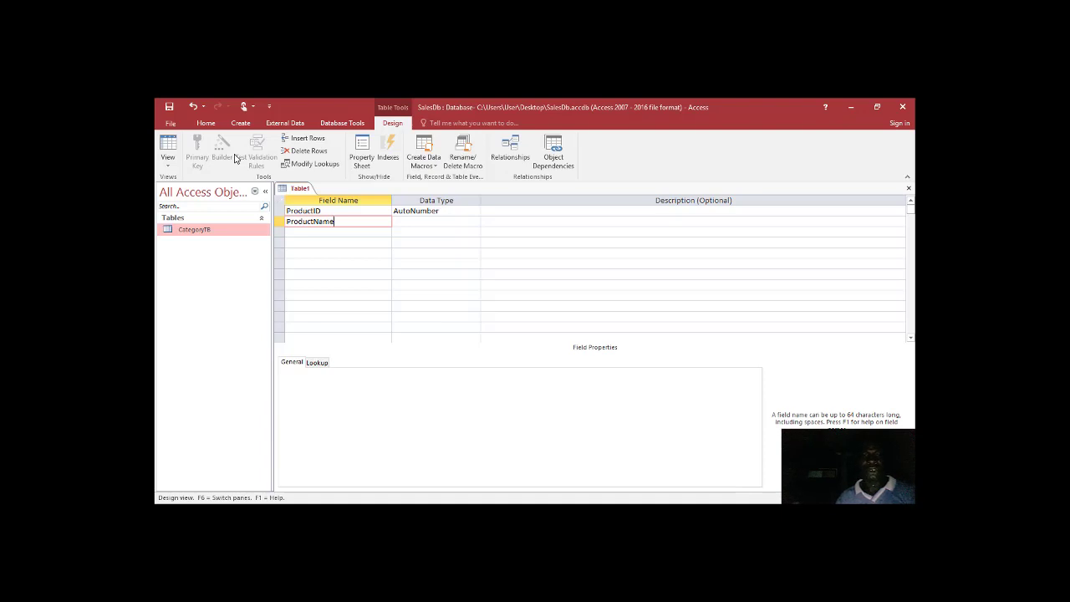
pyautogui.press('Down')
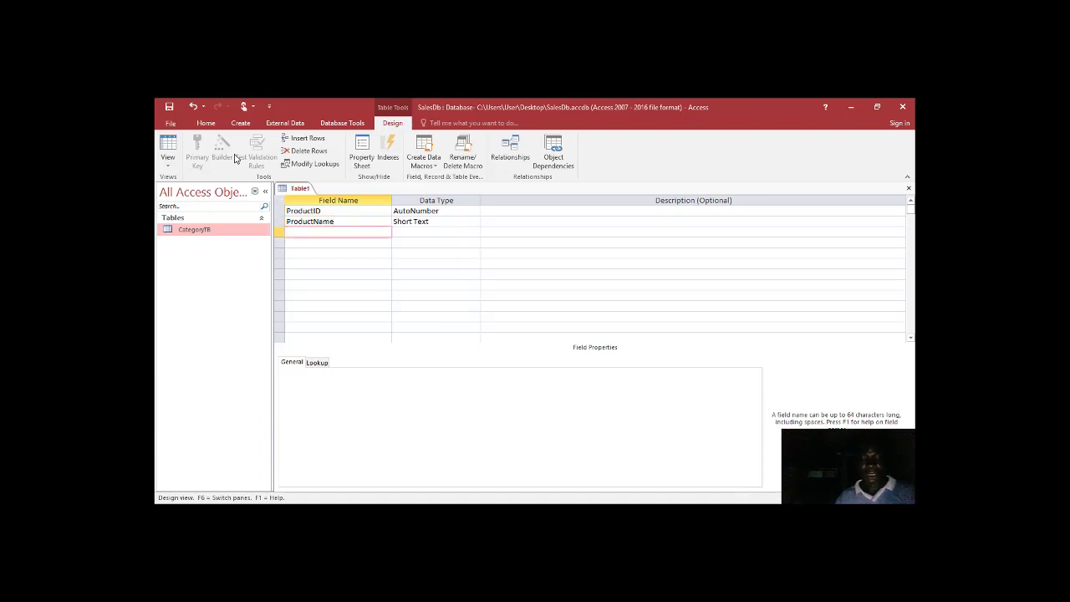
# - Add a Category field below ProductName and start the Lookup Wizard as its data type
pyautogui.write('Cat')
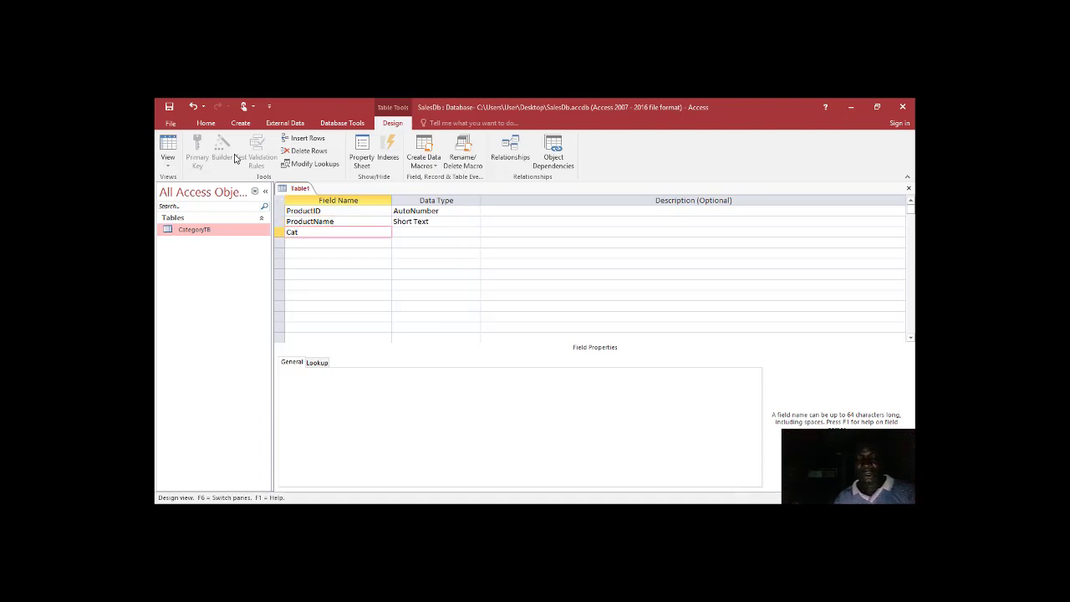
pyautogui.write('egory')
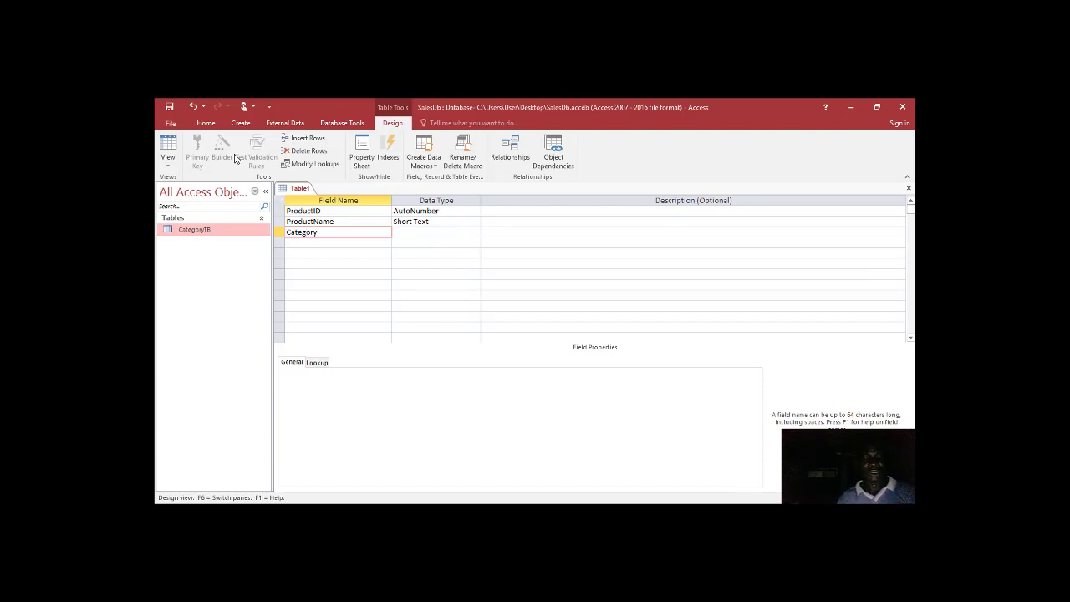
pyautogui.press('Tab')
pyautogui.write('l')
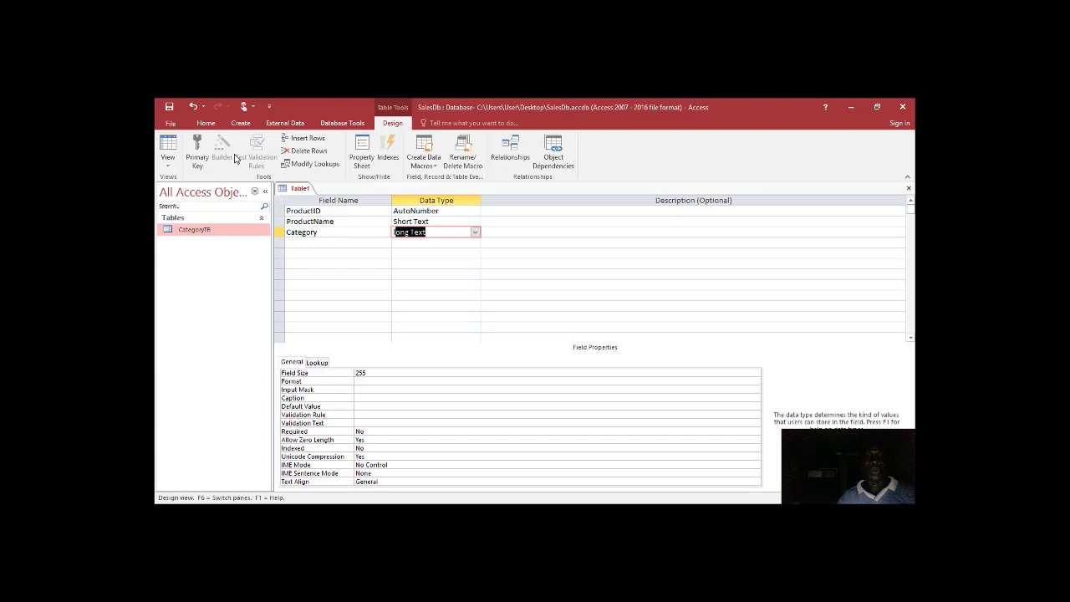
pyautogui.write('oo')
pyautogui.press('Return')
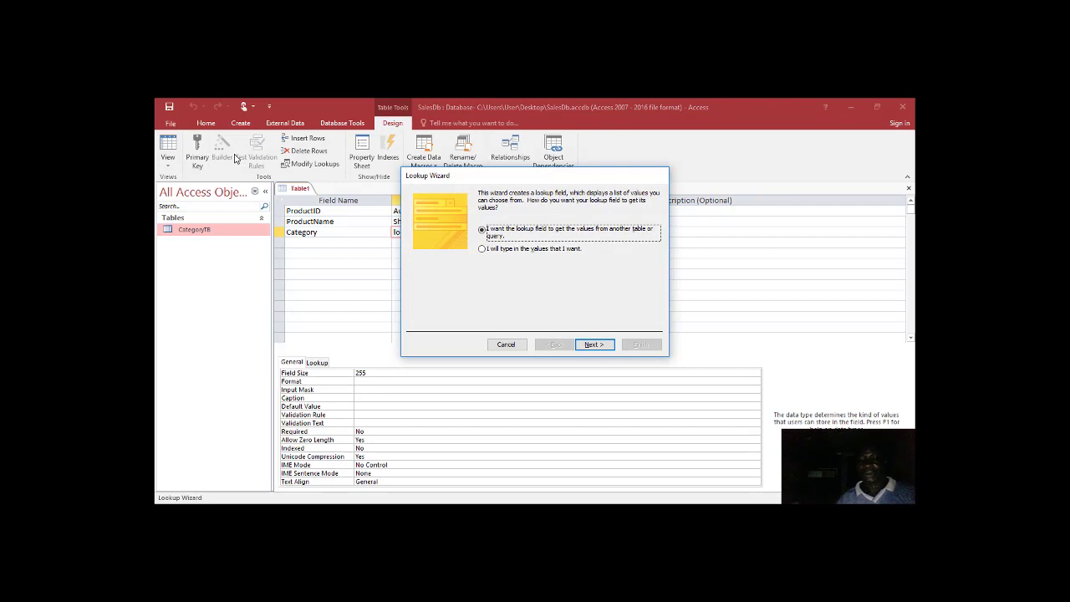
pyautogui.press('Return')
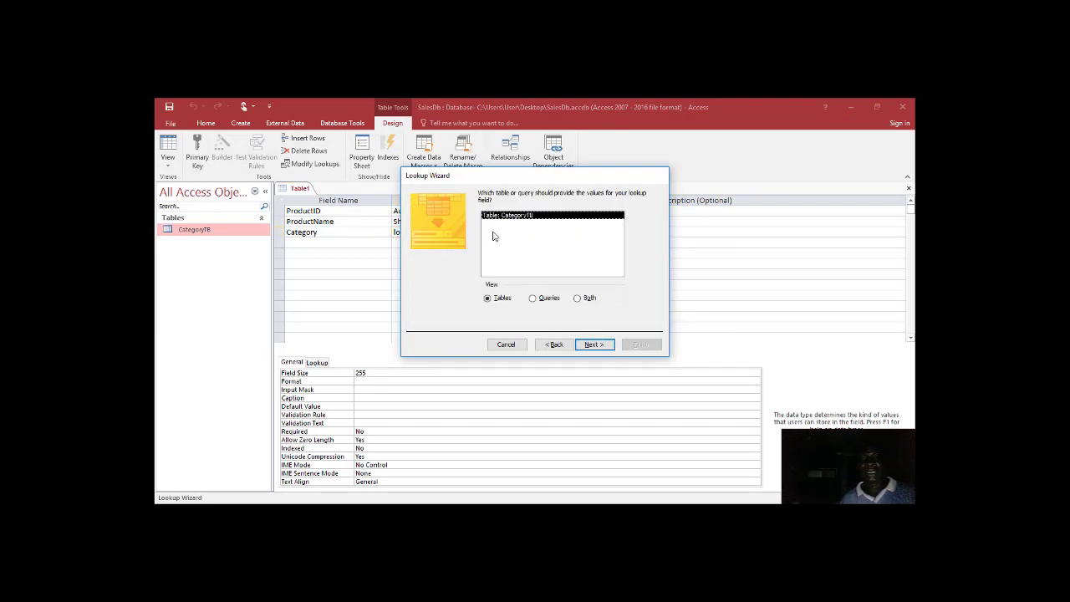
pyautogui.click(591, 344)
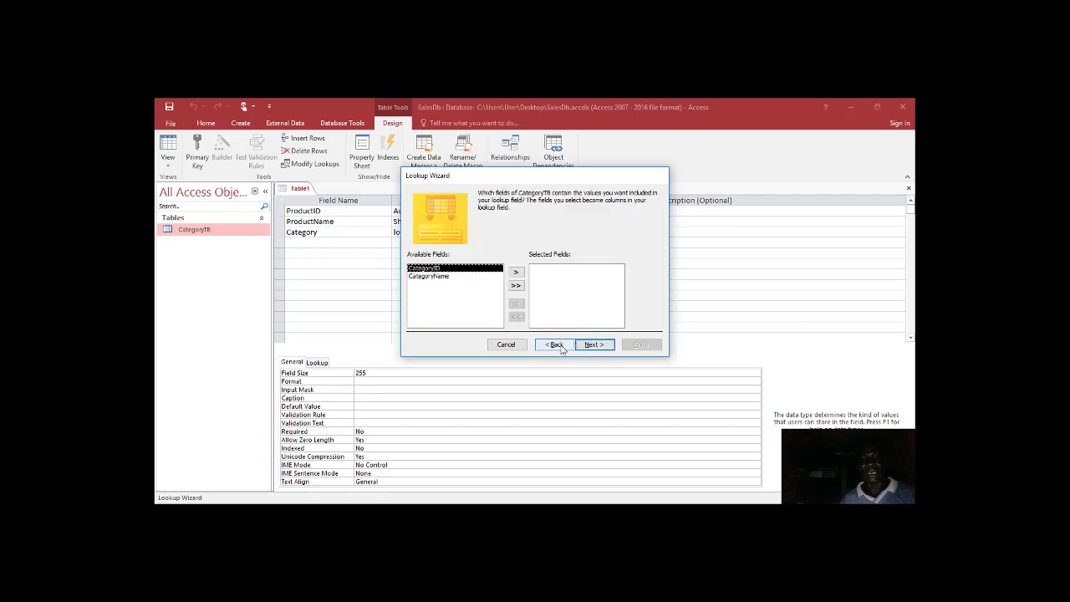
pyautogui.click(554, 345)
pyautogui.click(555, 347)
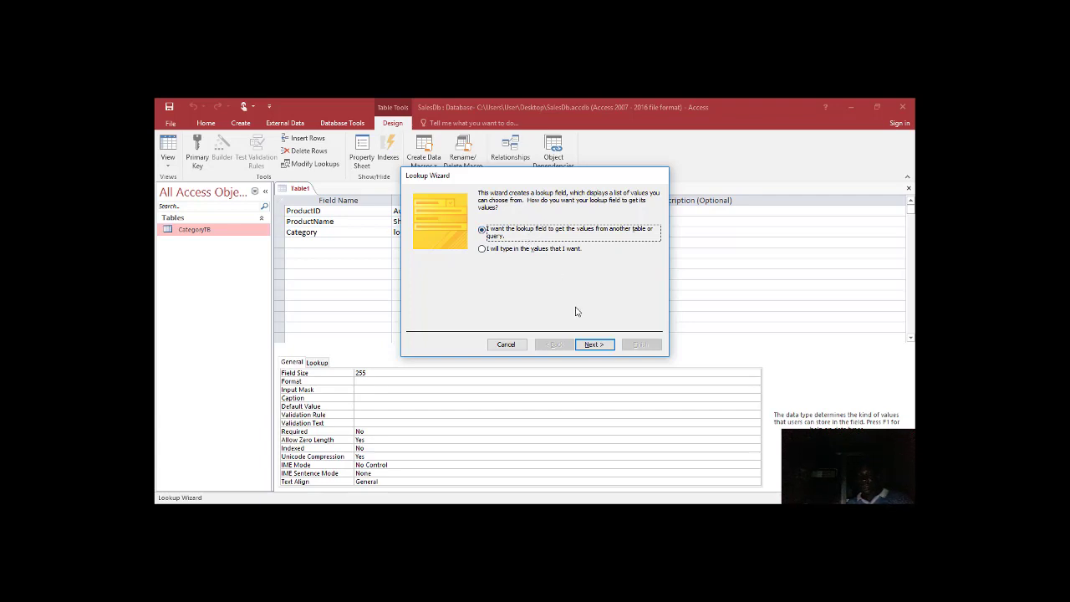
# - Have the lookup field get its values from another table and choose CategoryTB as the source
pyautogui.click(587, 346)
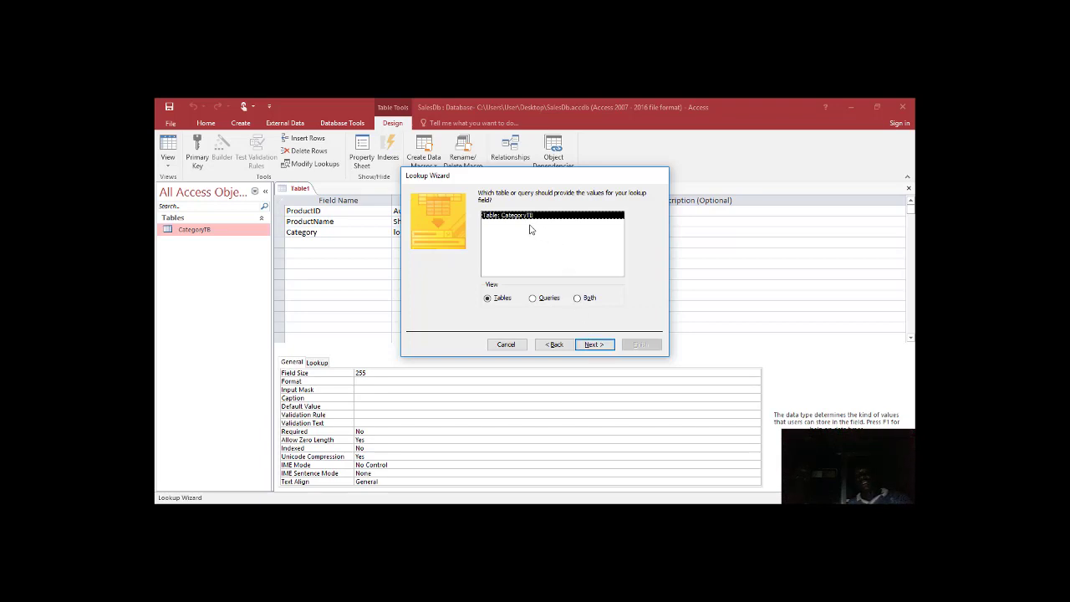
pyautogui.click(599, 346)
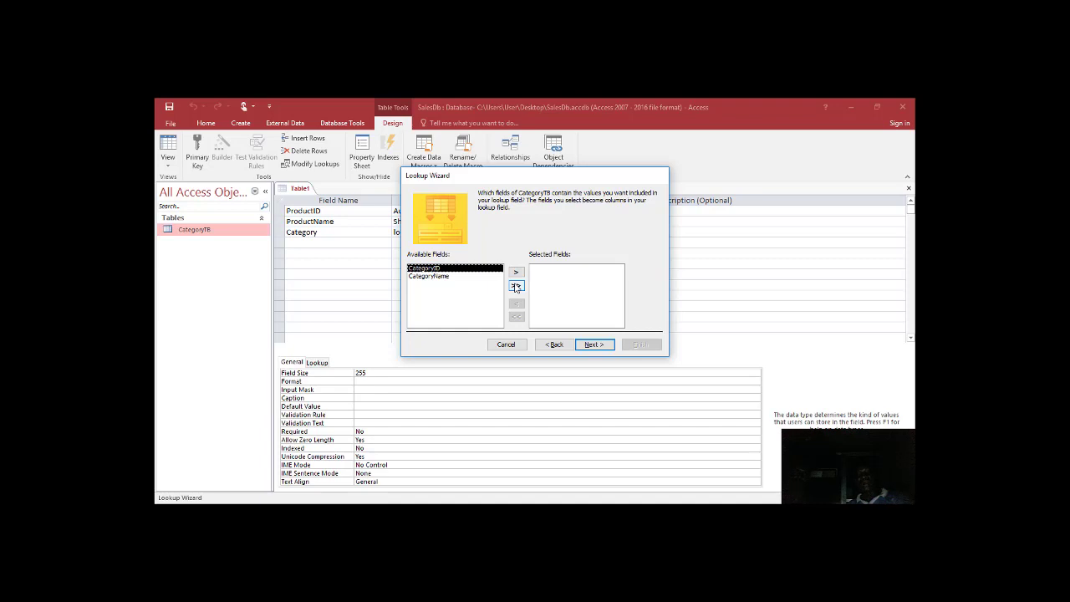
pyautogui.doubleClick(432, 268)
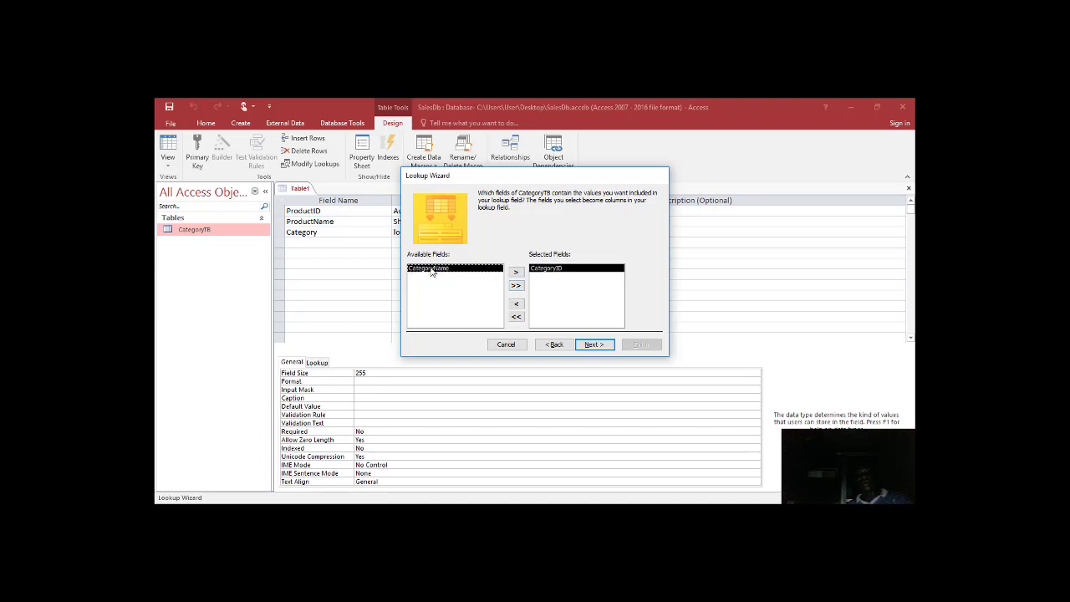
pyautogui.doubleClick(432, 269)
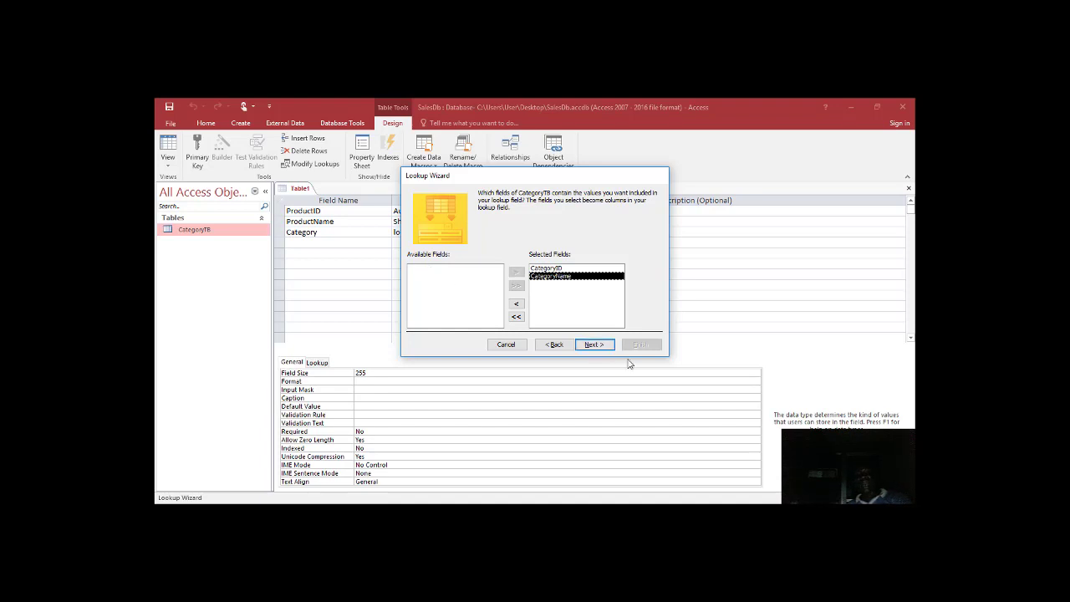
pyautogui.click(516, 304)
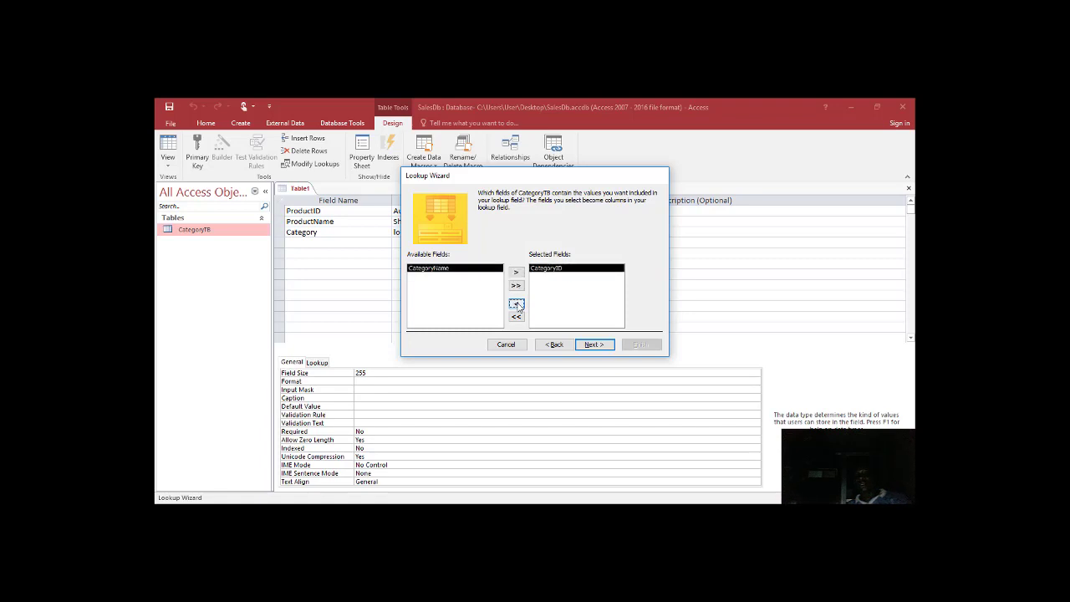
pyautogui.click(516, 304)
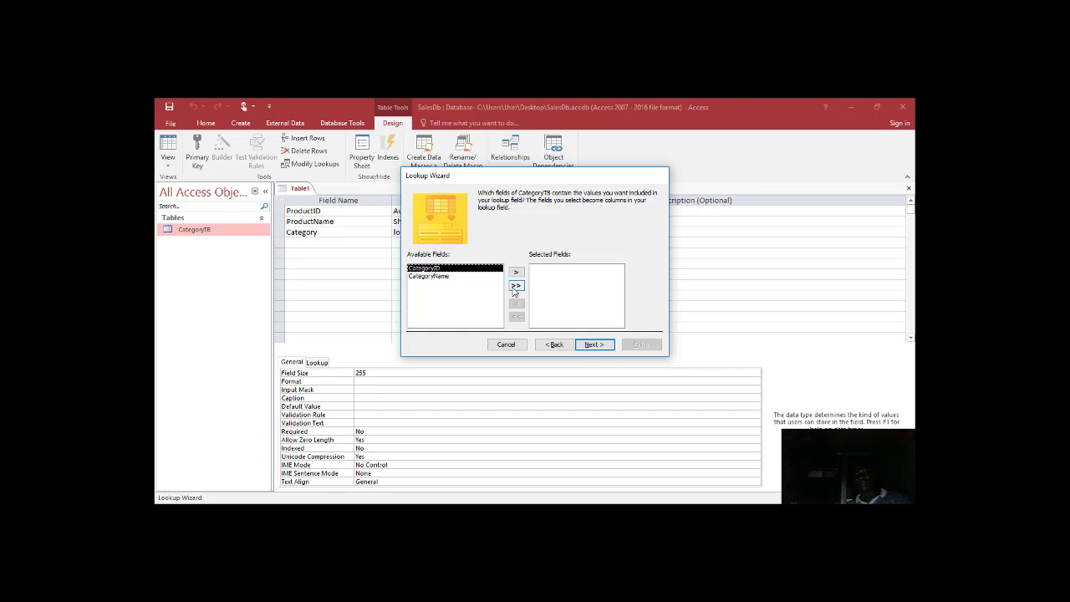
pyautogui.click(515, 286)
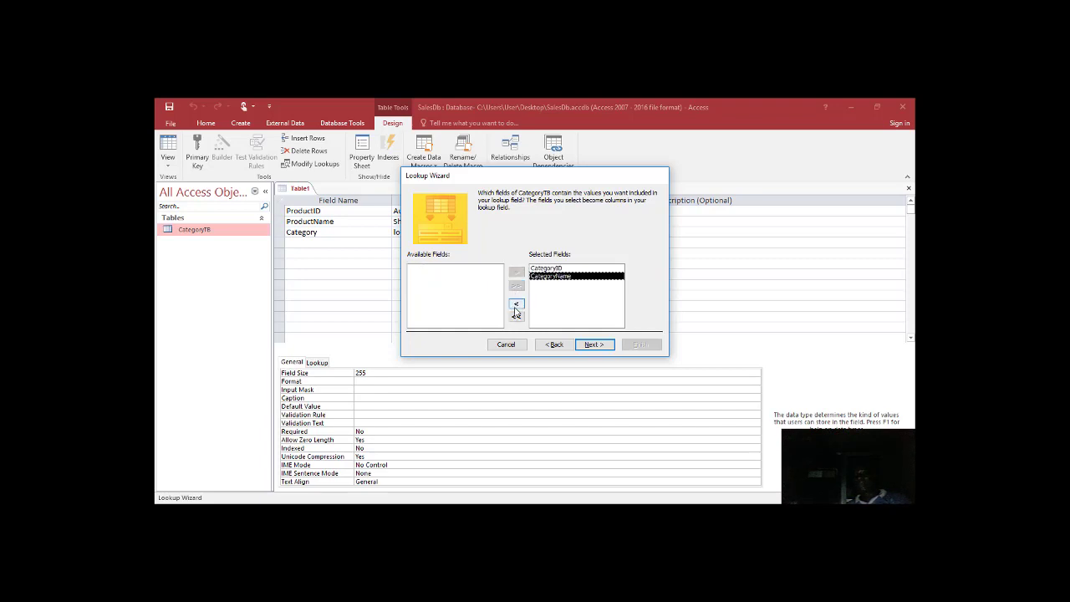
pyautogui.click(515, 317)
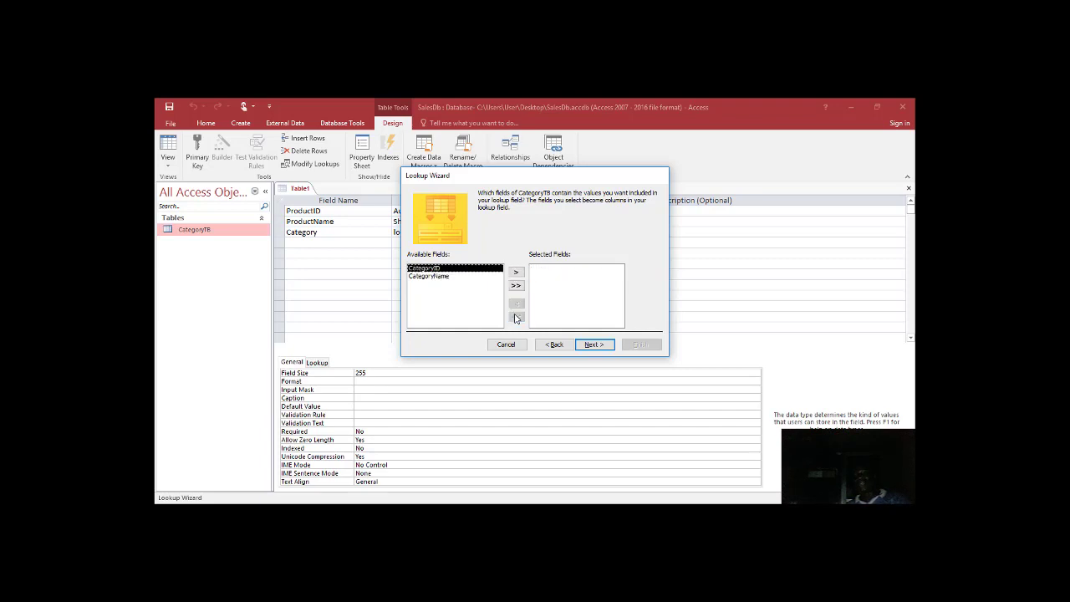
# - Include both CategoryID and CategoryName in the lookup and sort its list by CategoryName in ascending order
pyautogui.click(517, 286)
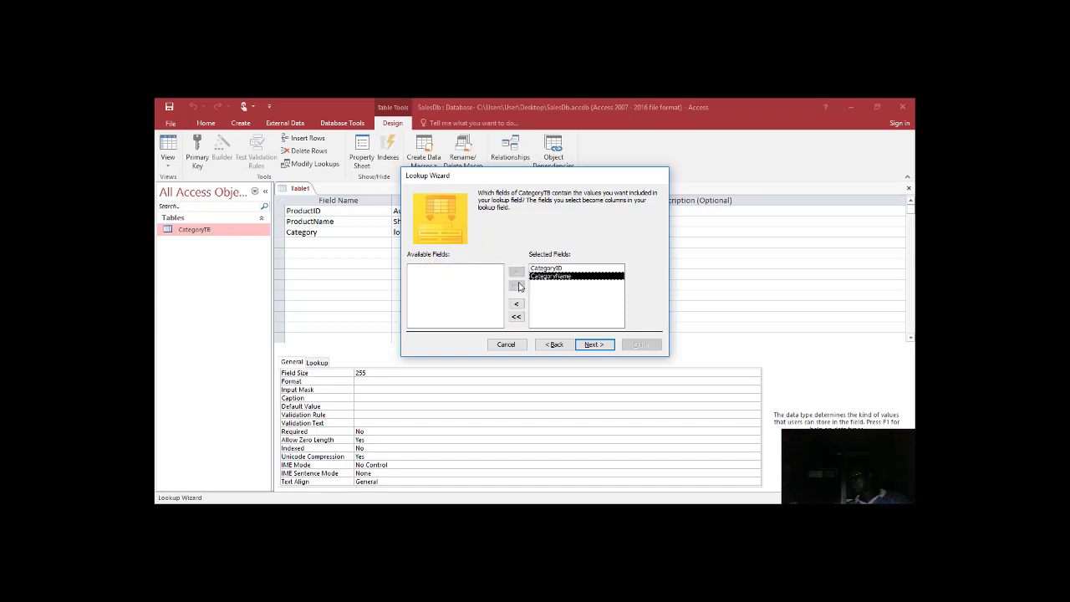
pyautogui.click(586, 346)
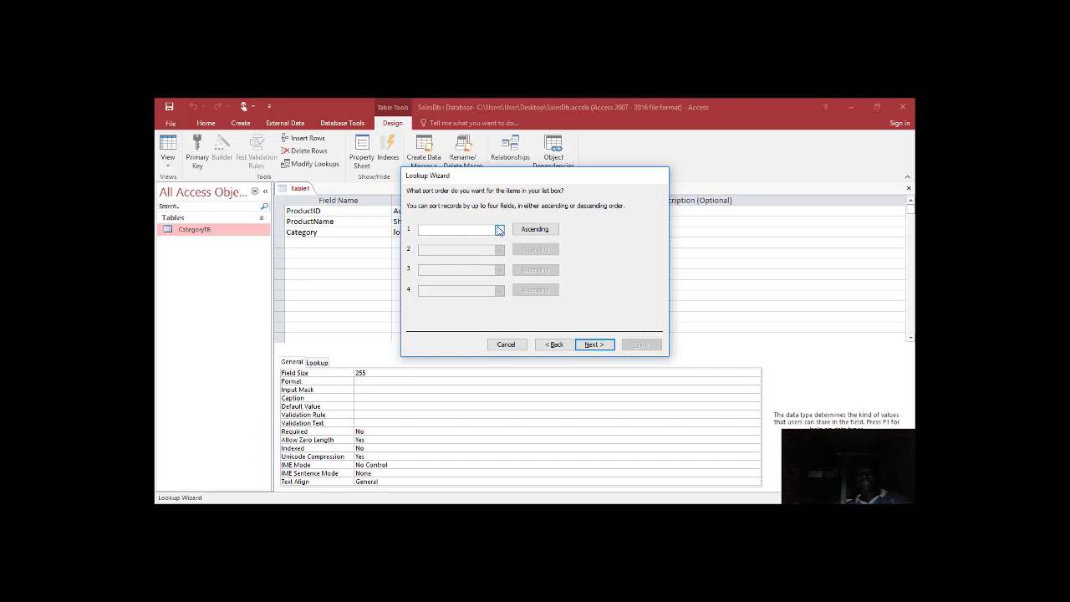
pyautogui.click(499, 230)
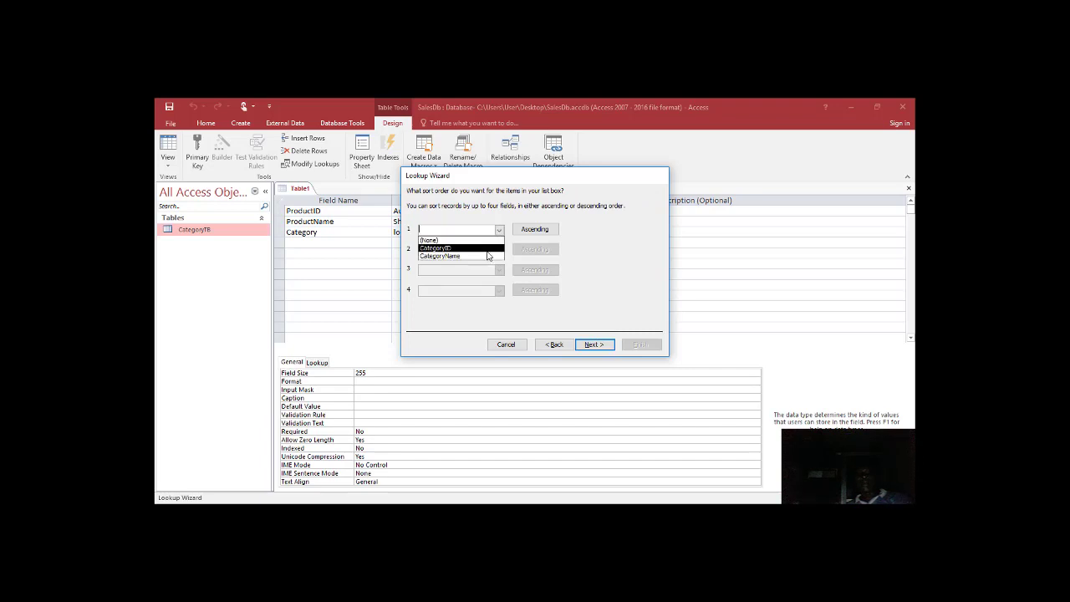
pyautogui.click(486, 256)
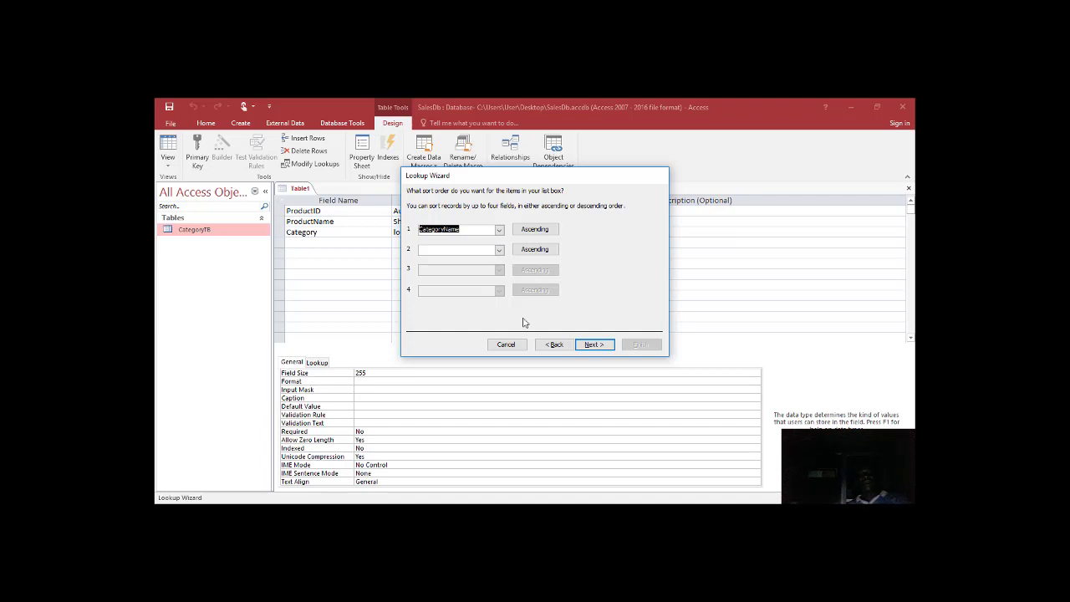
pyautogui.click(588, 345)
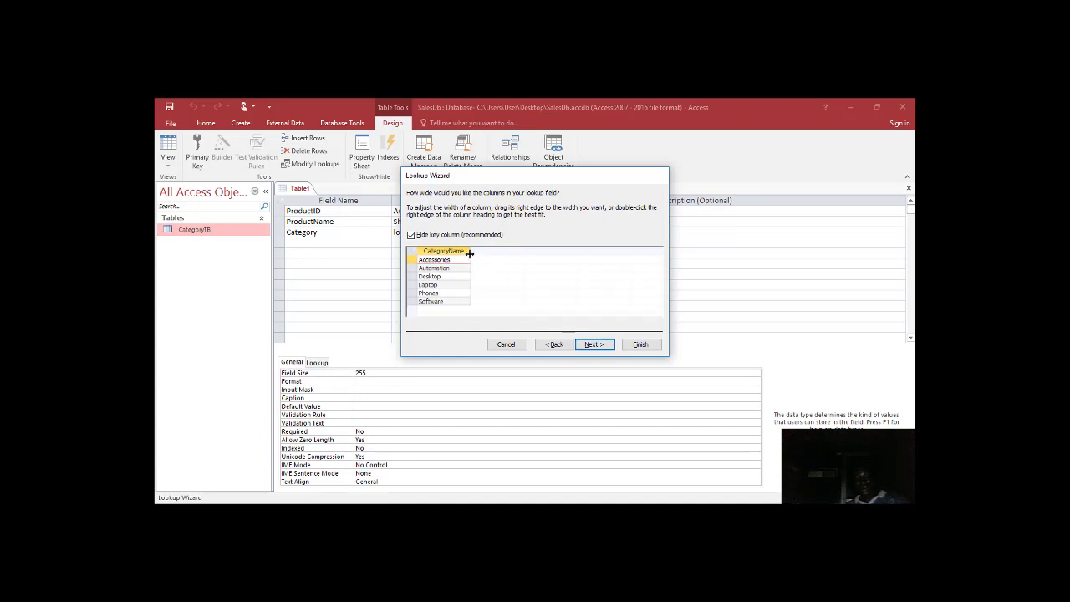
# - Widen the lookup's CategoryName column to about twice its width and finish the wizard with the label Category
pyautogui.moveTo(470, 254); pyautogui.dragTo(519, 248)
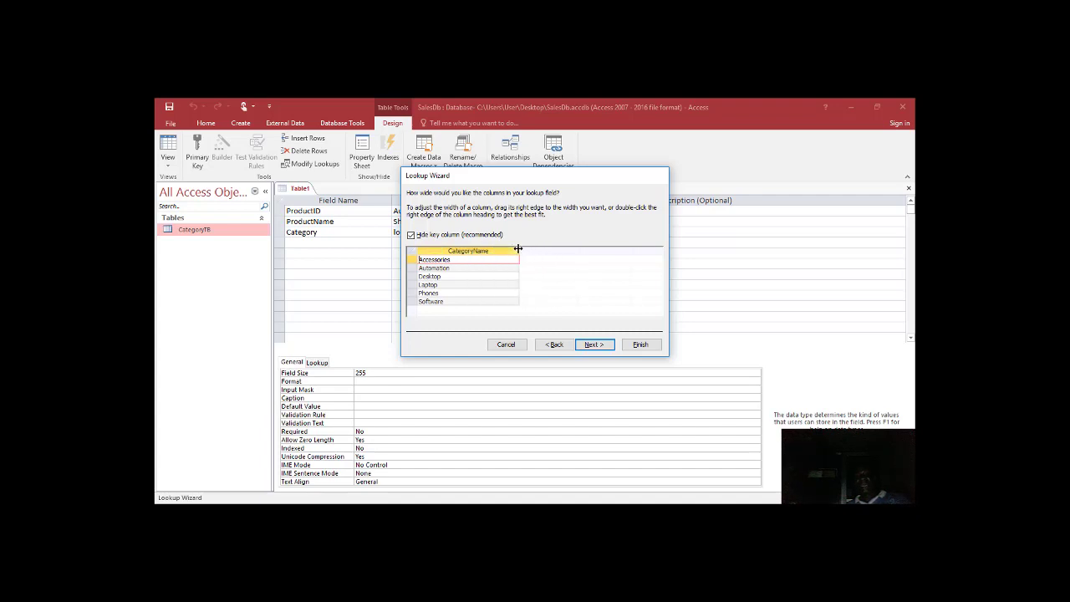
pyautogui.click(588, 347)
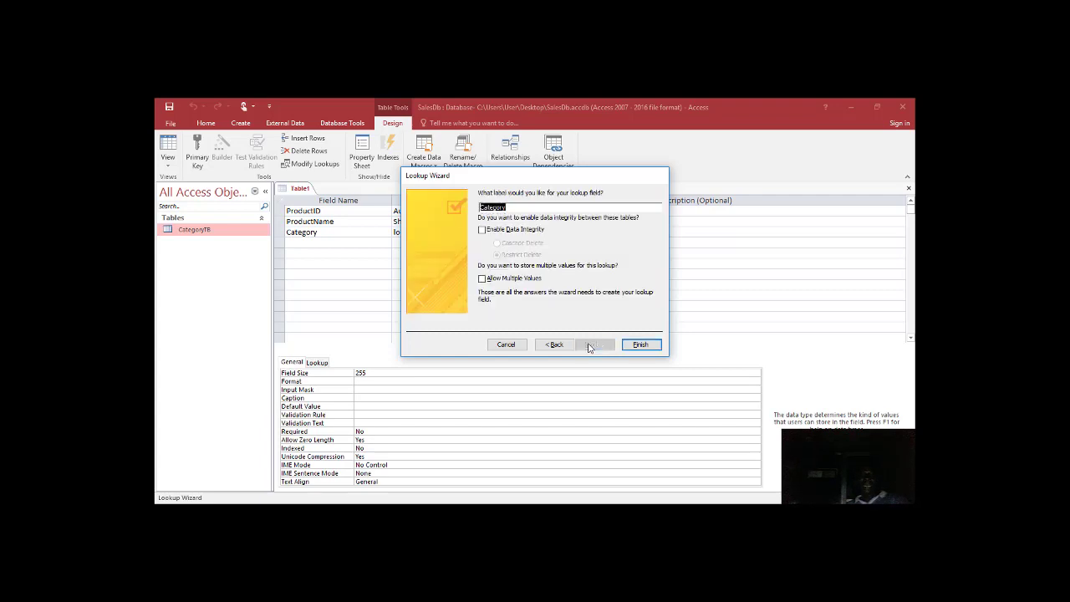
pyautogui.click(633, 349)
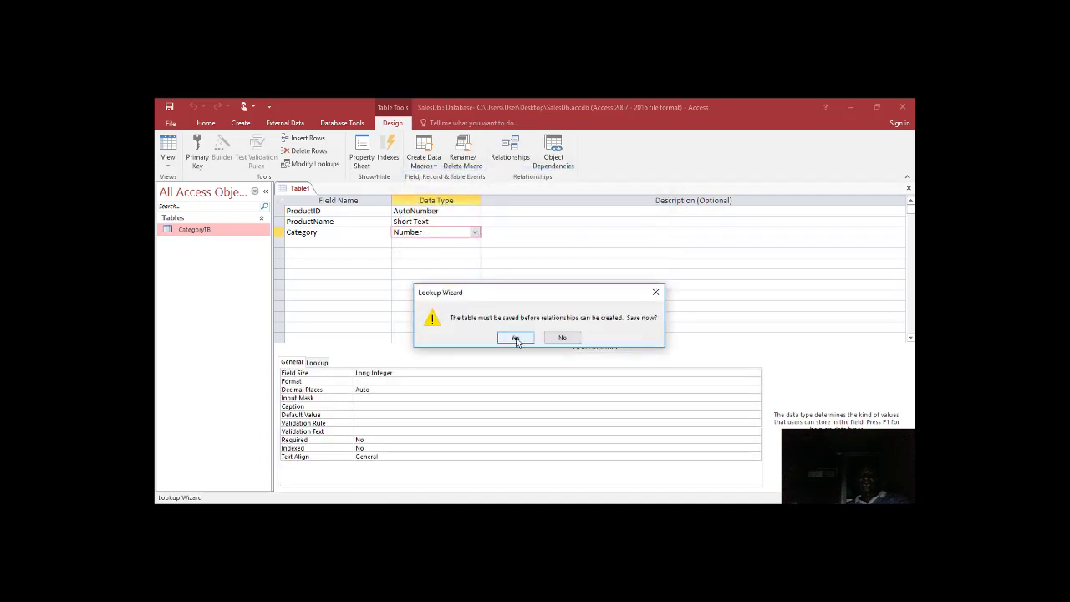
# - Save the new table as ProductTB and accept the creation of a primary key
pyautogui.click(516, 342)
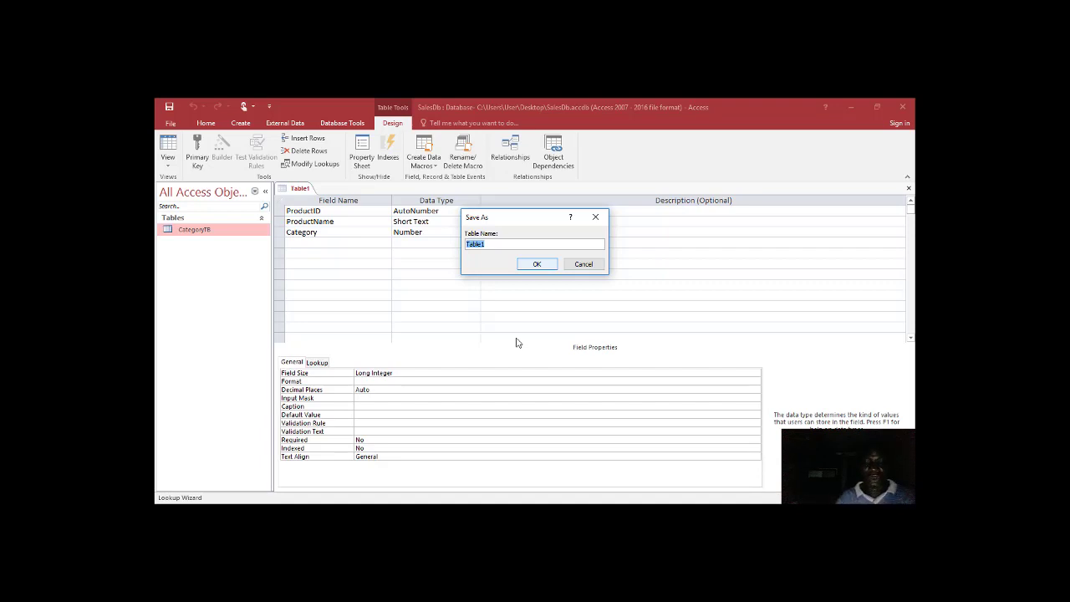
pyautogui.write('ProductTb')
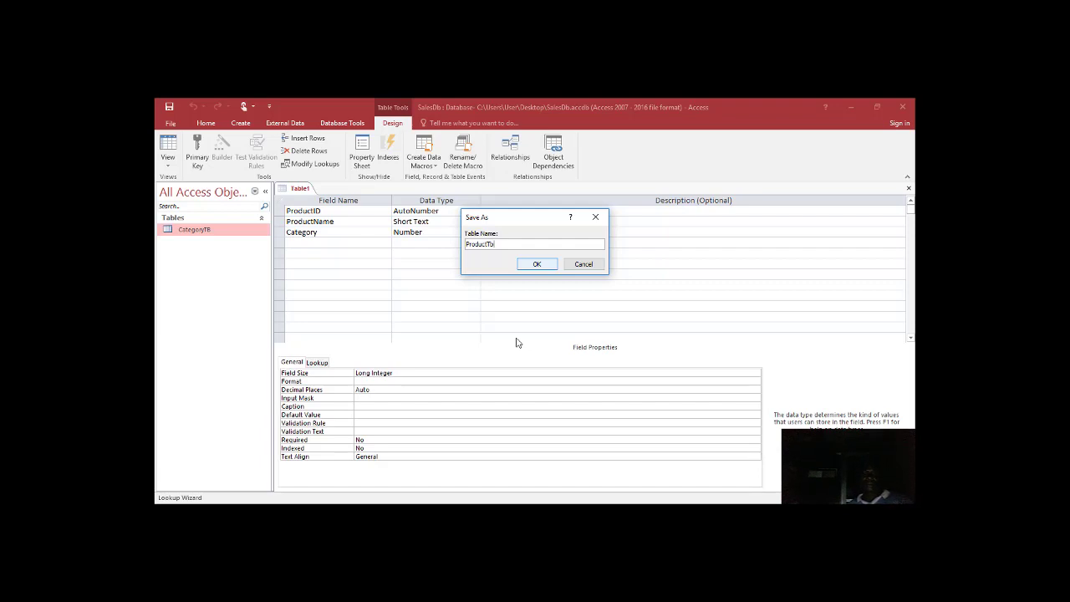
pyautogui.write('l')
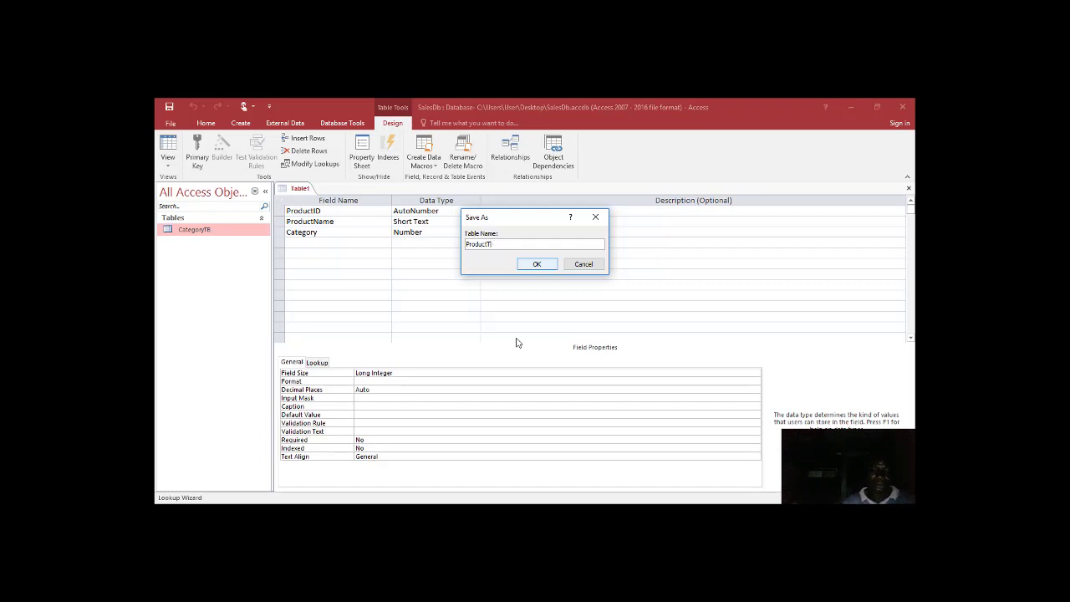
pyautogui.write('B')
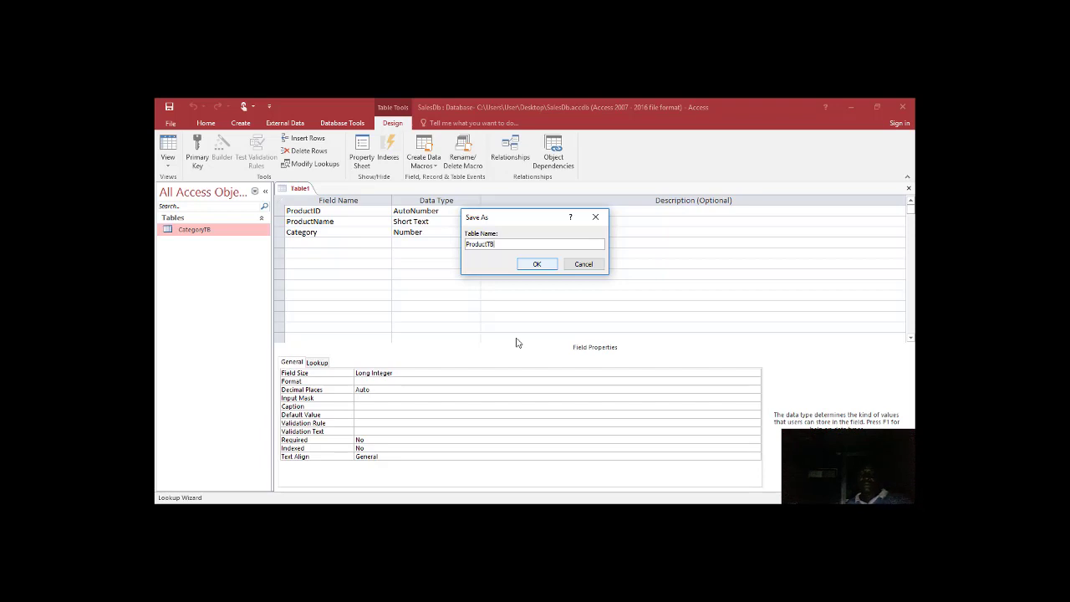
pyautogui.click(538, 264)
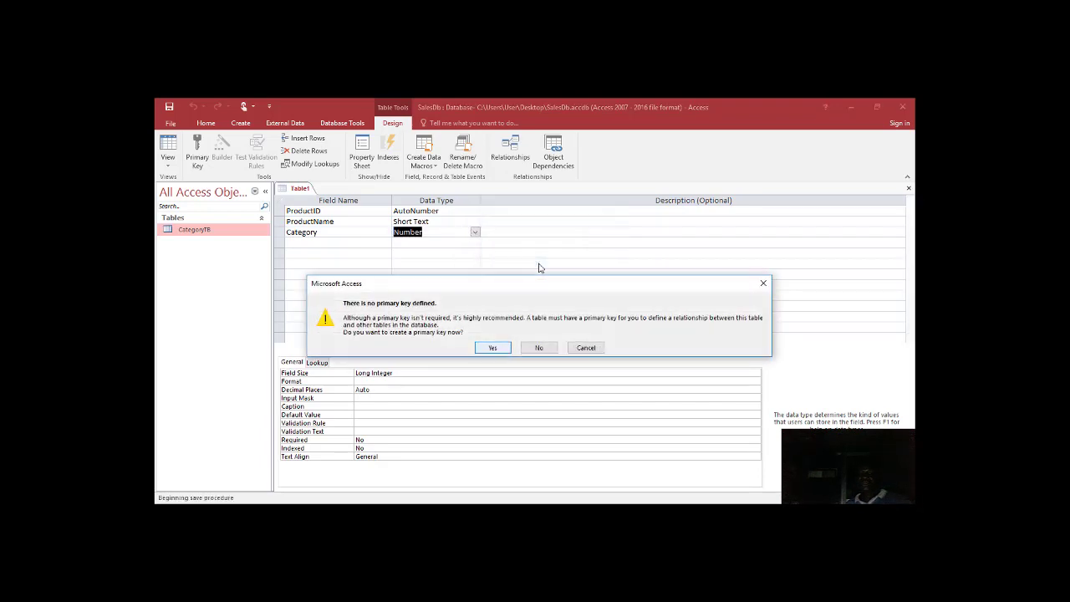
pyautogui.click(492, 347)
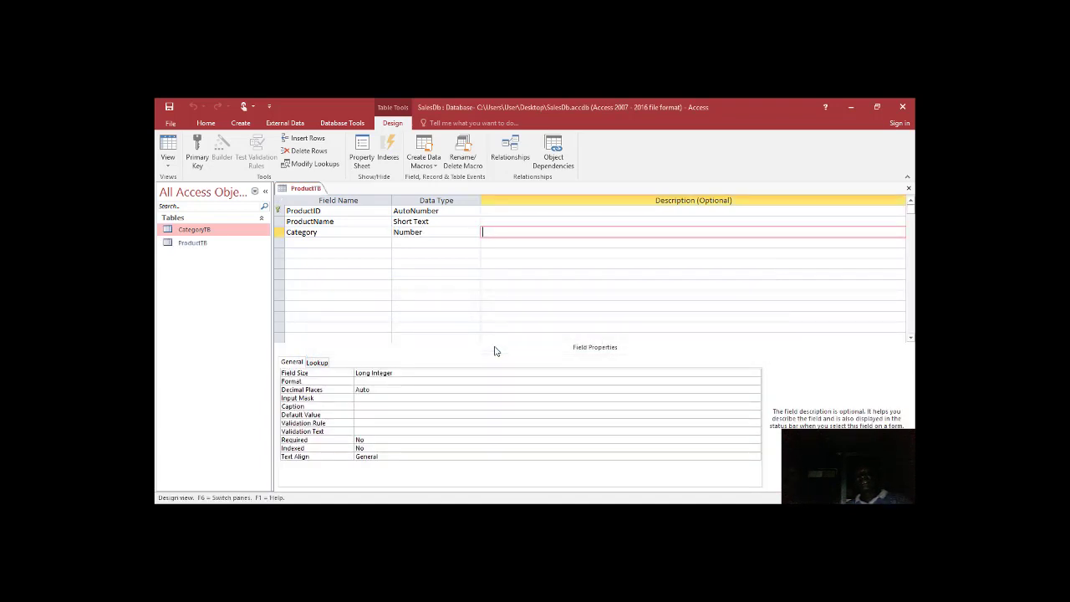
# - Set Text Align to Left for the Category, ProductName and ProductID fields
pyautogui.doubleClick(388, 459)
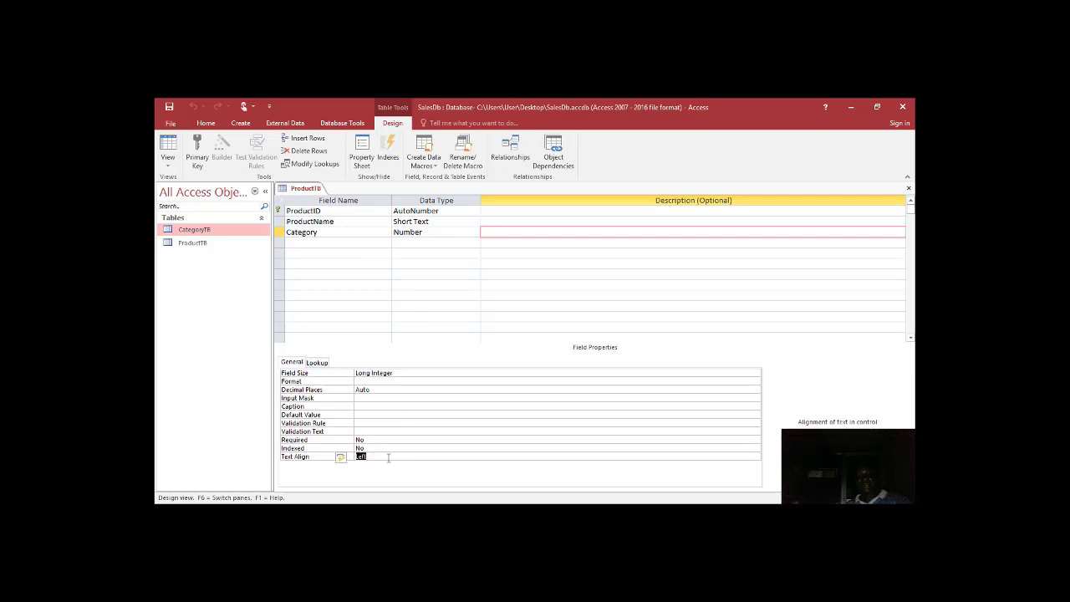
pyautogui.click(350, 223)
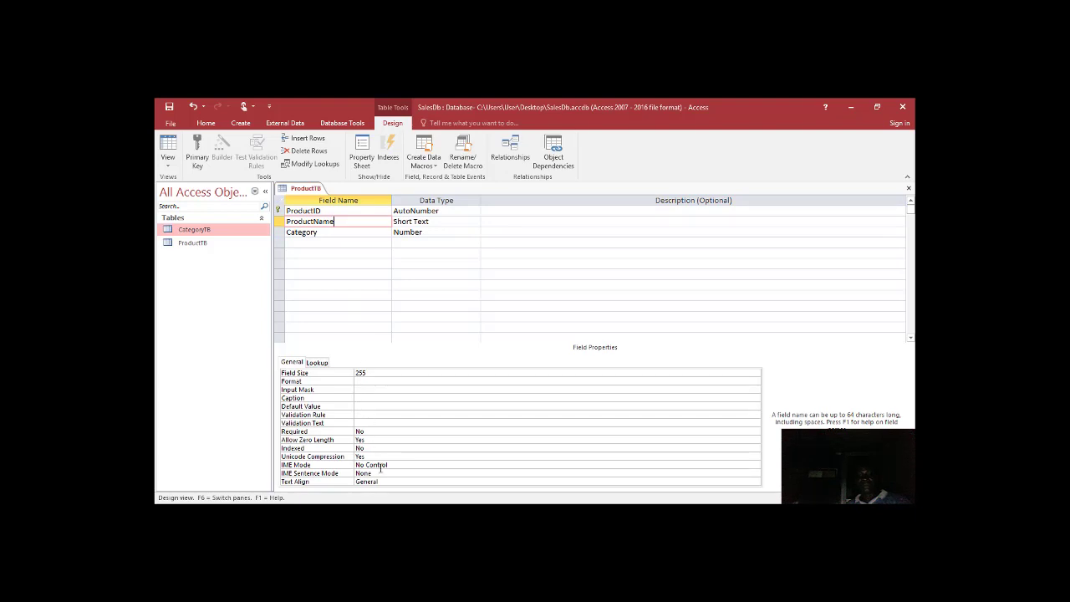
pyautogui.doubleClick(381, 481)
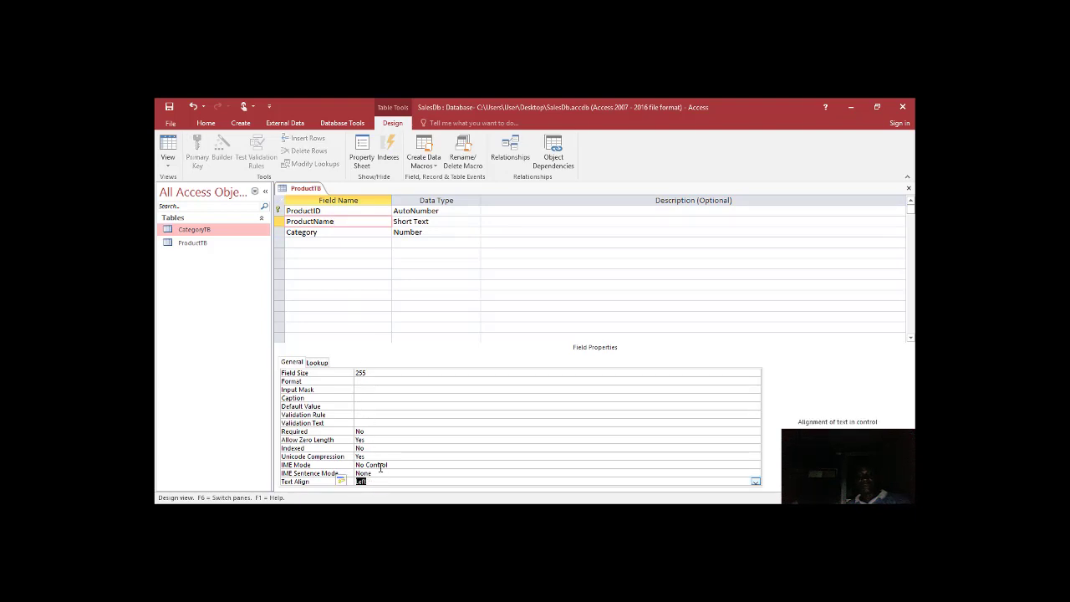
pyautogui.click(360, 210)
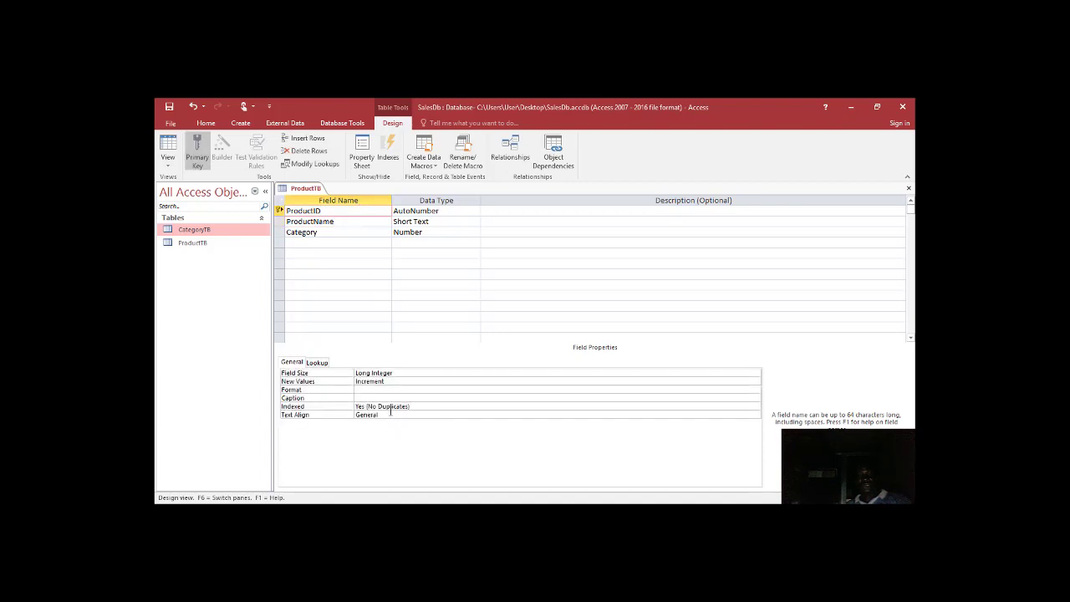
pyautogui.doubleClick(389, 413)
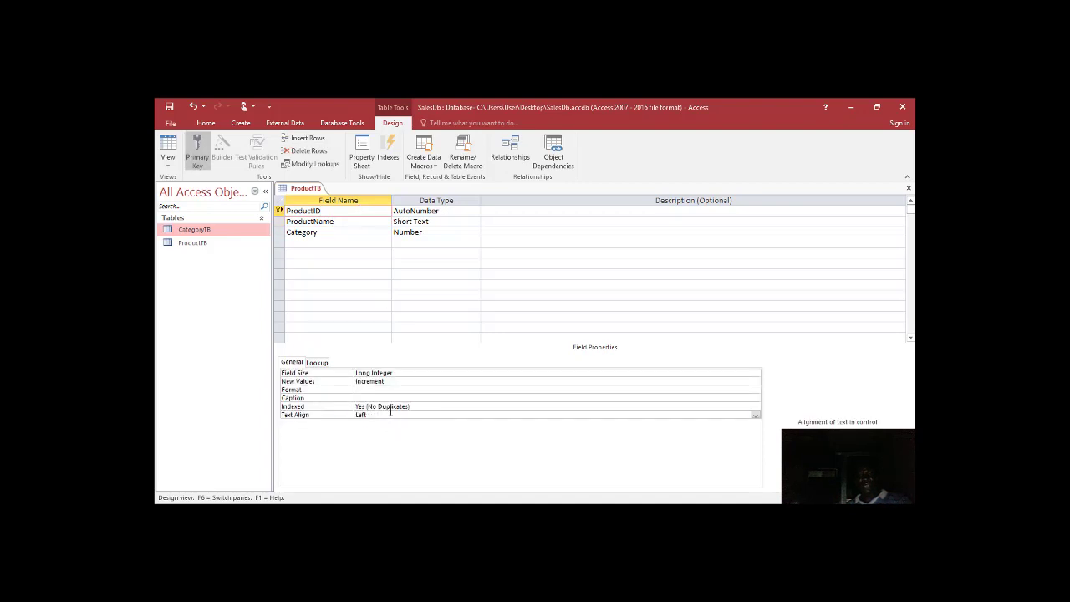
pyautogui.click(326, 243)
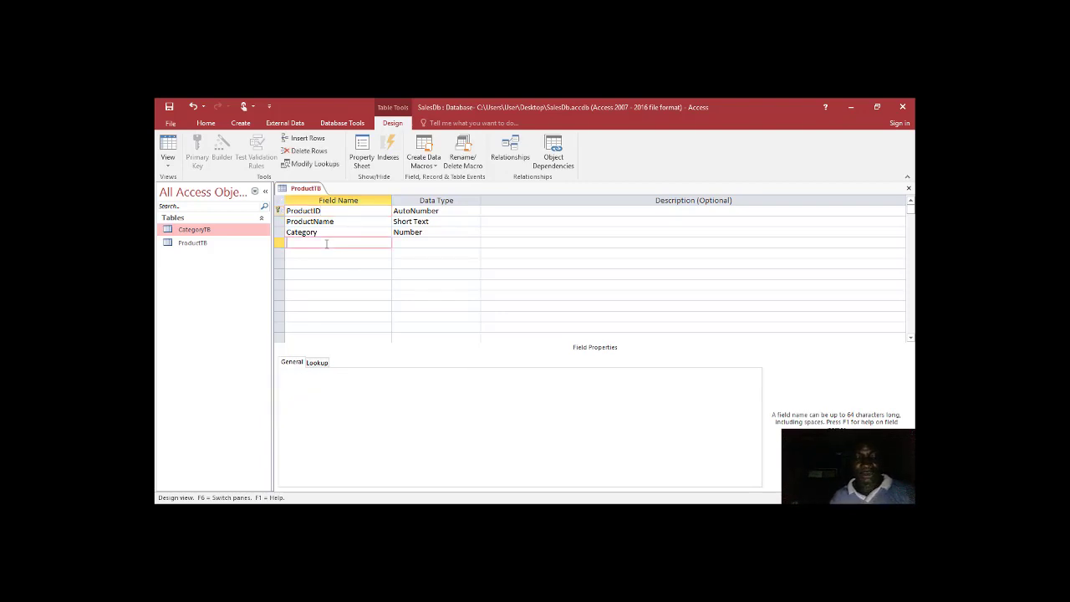
# - Add a Qty field with data type Number to ProductTB and set its Text Align to Left
pyautogui.write('Qt')
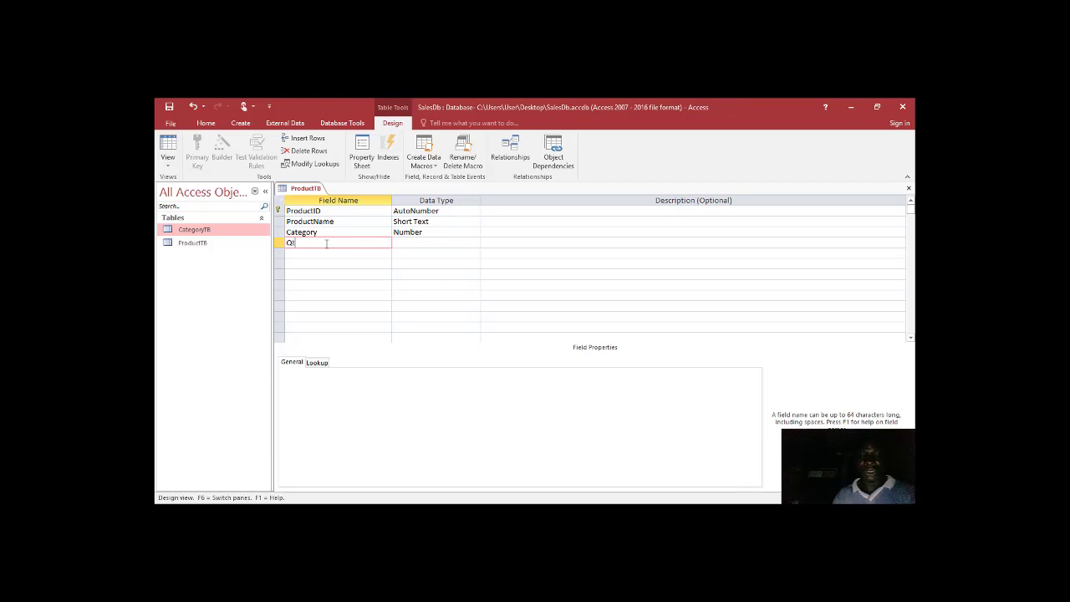
pyautogui.write('y')
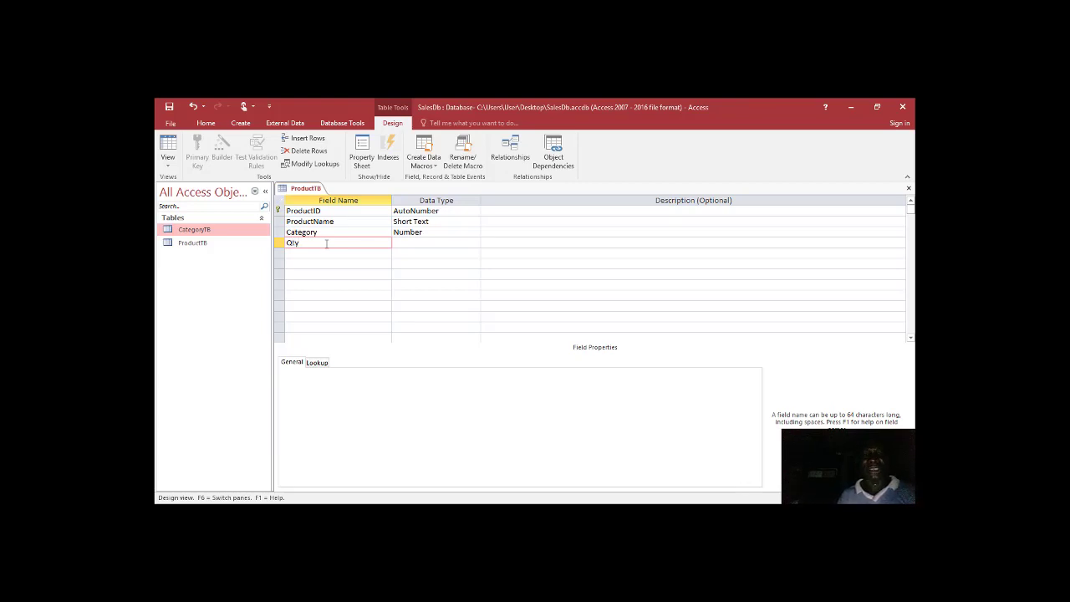
pyautogui.press('Tab')
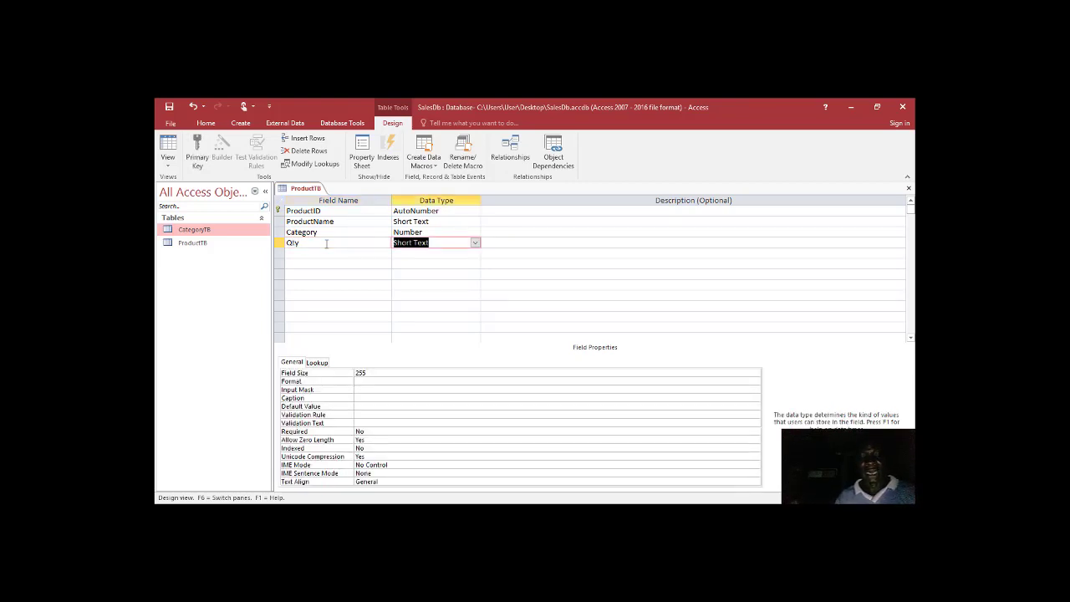
pyautogui.write('number')
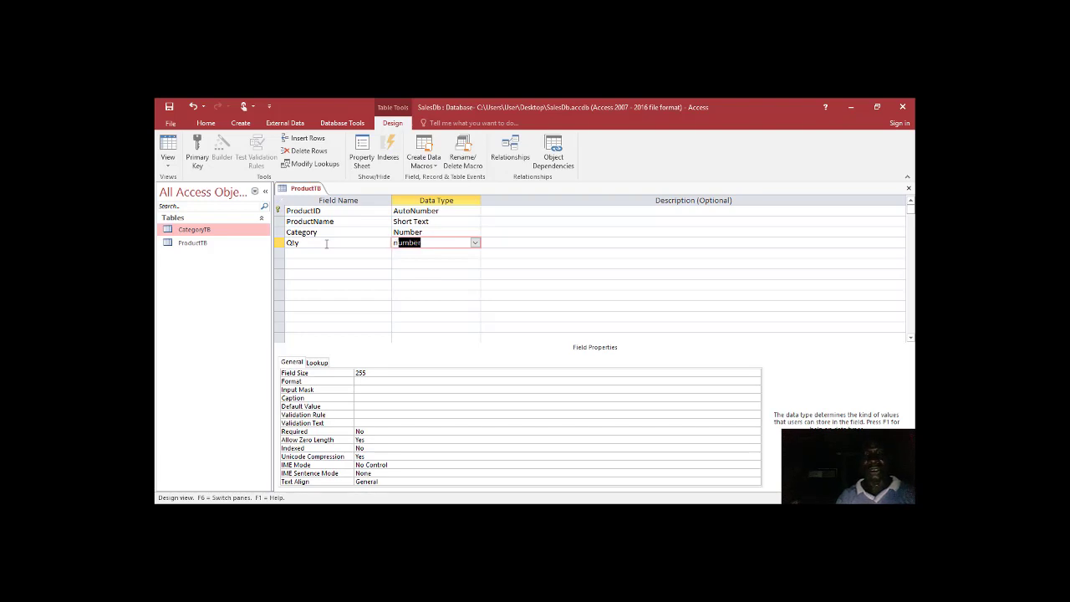
pyautogui.press('Tab')
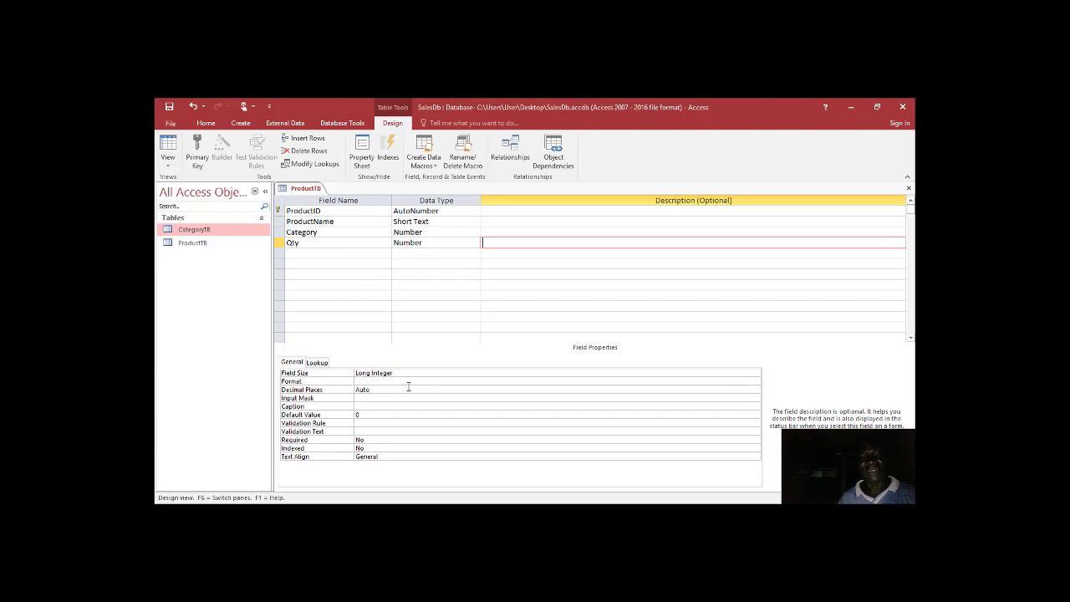
pyautogui.doubleClick(405, 454)
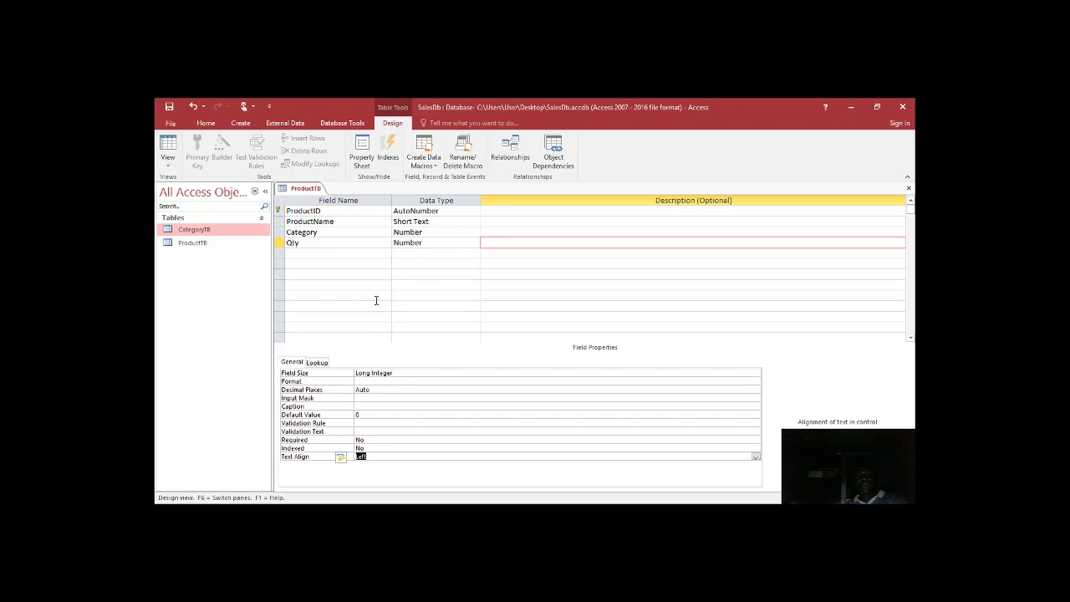
# - Add a CostPrice field with data type Number, set its Field Size to Single and display the available size options
pyautogui.click(344, 254)
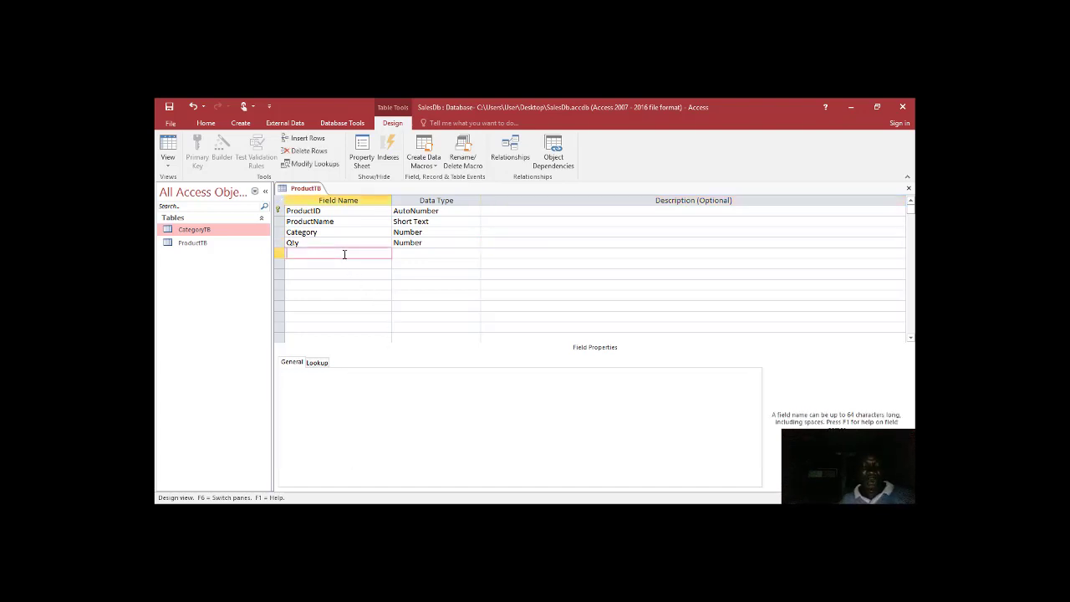
pyautogui.write('Cost')
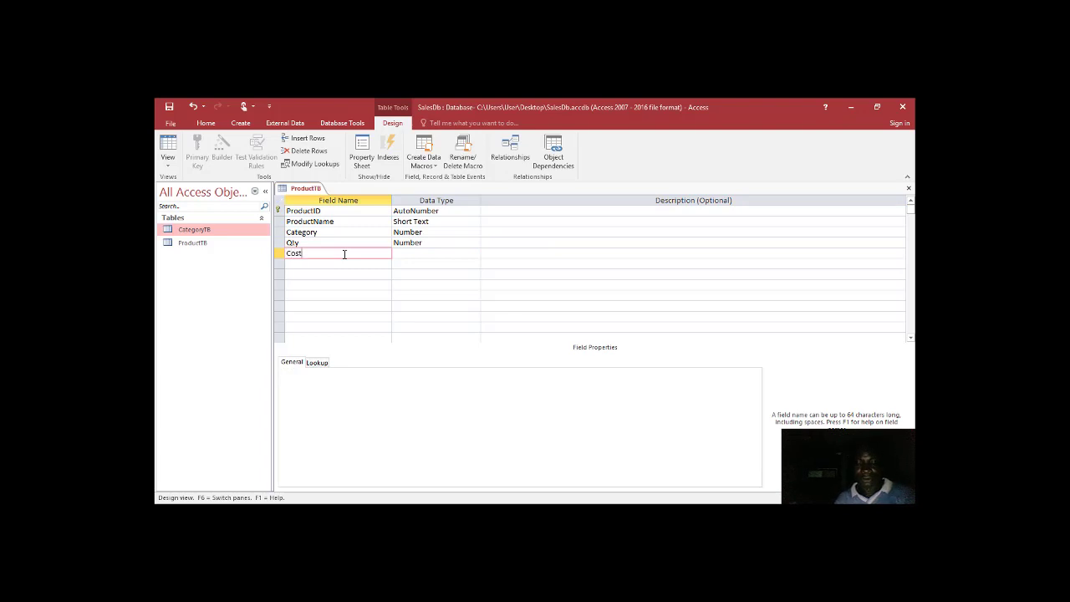
pyautogui.write('Price')
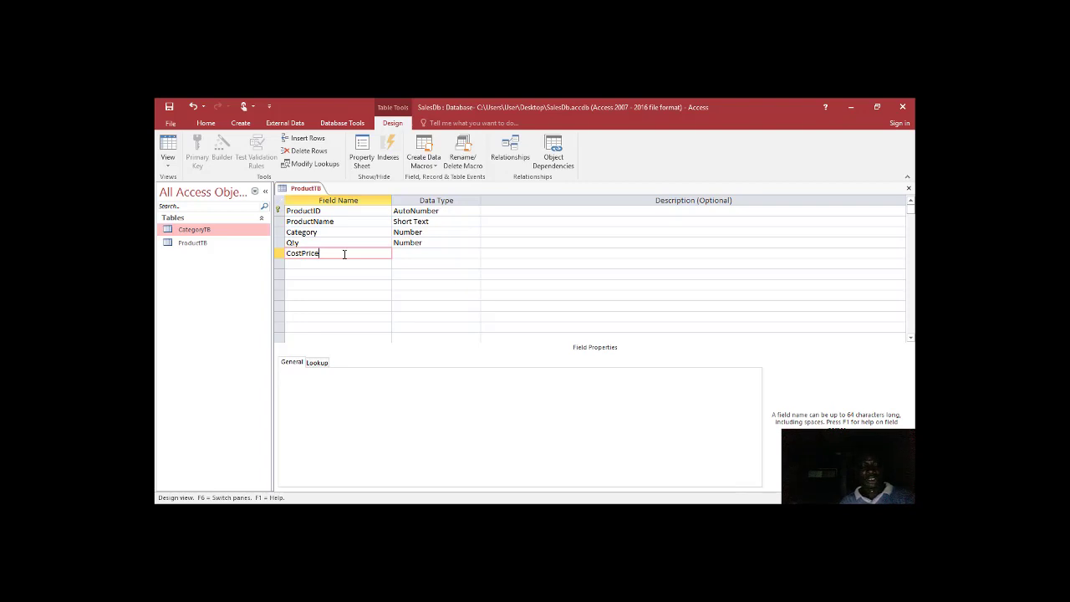
pyautogui.press('Tab')
pyautogui.write('n')
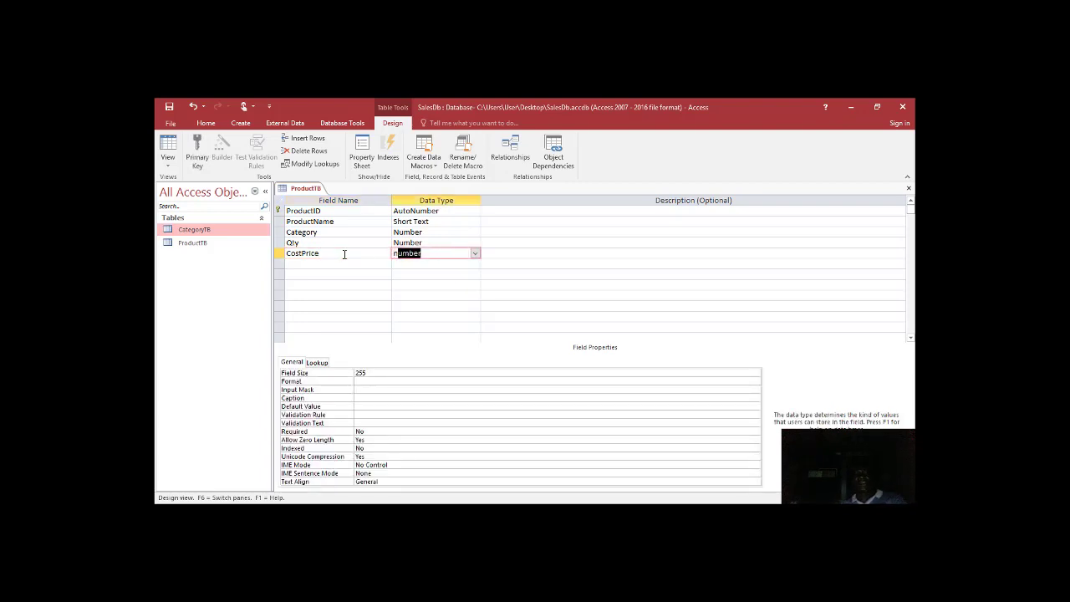
pyautogui.press('Tab')
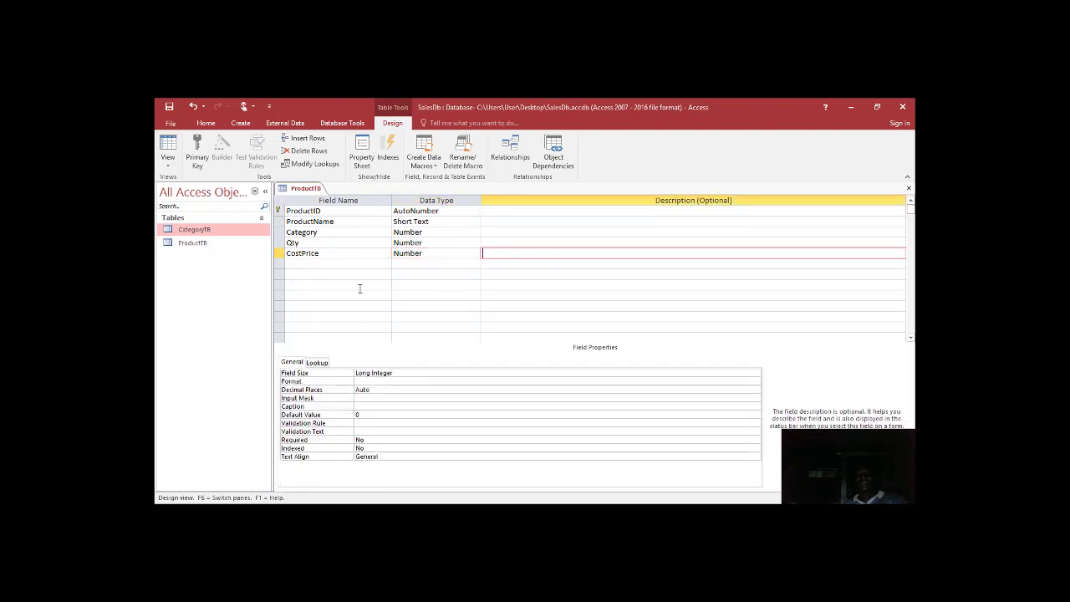
pyautogui.doubleClick(374, 373)
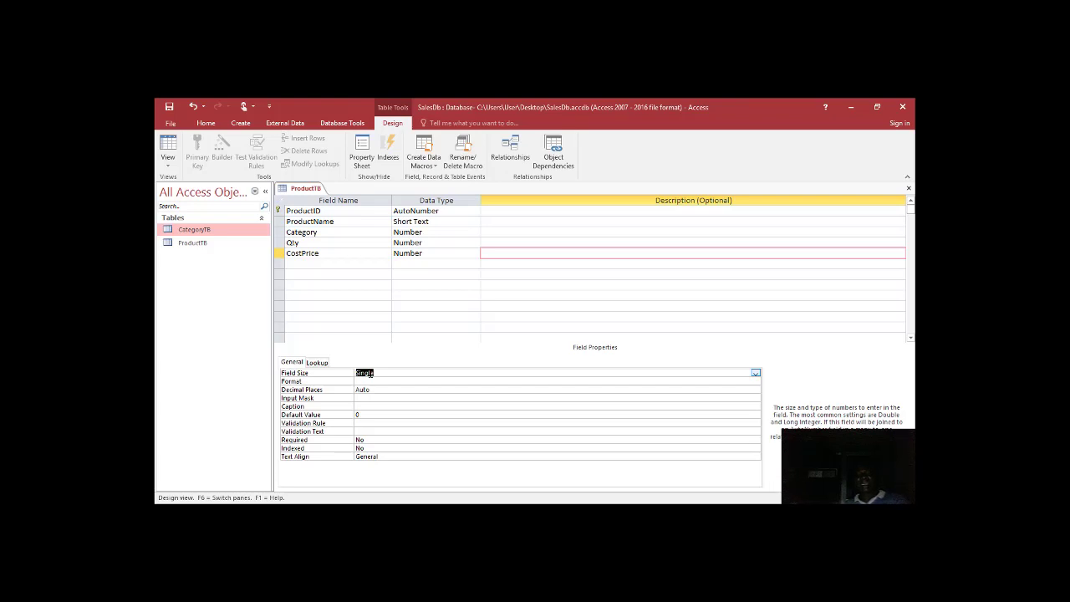
pyautogui.click(755, 374)
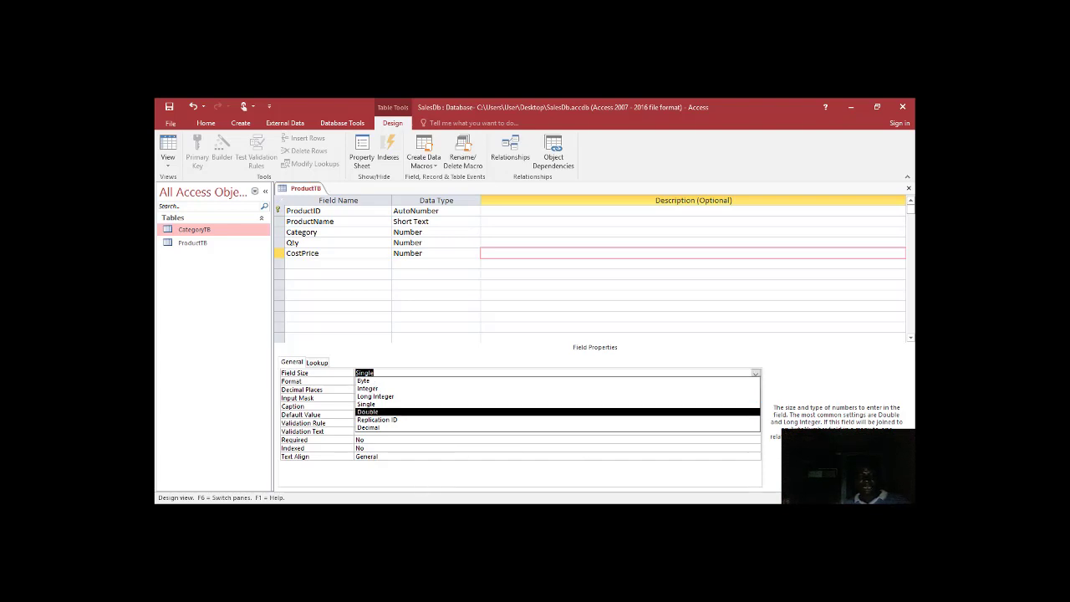
# - Switch to Firefox and search the web for "field size for byte" in a new tab
pyautogui.click(453, 501)
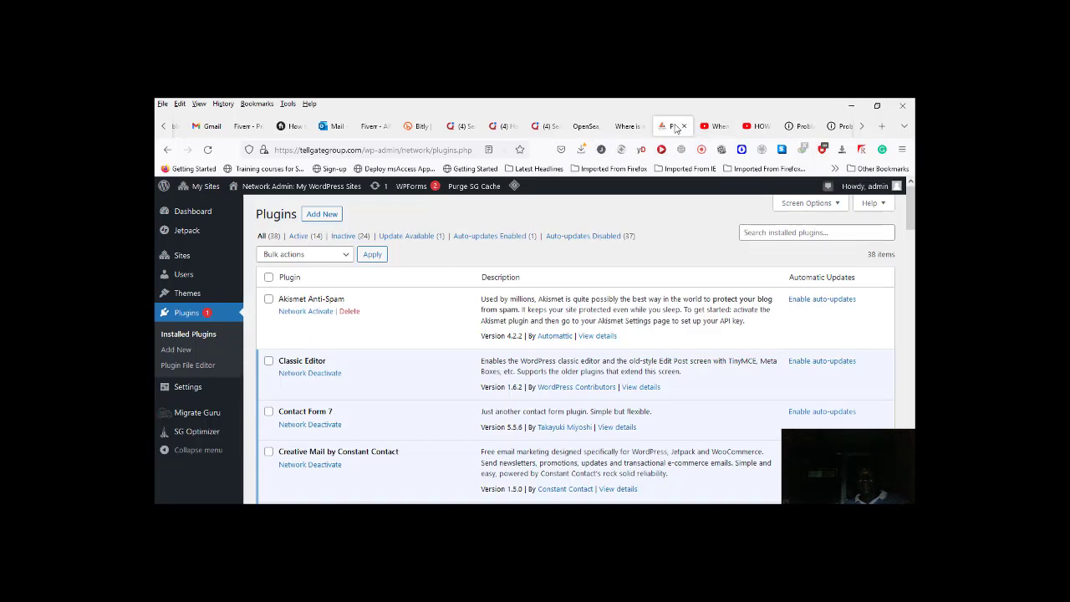
pyautogui.rightClick(678, 128)
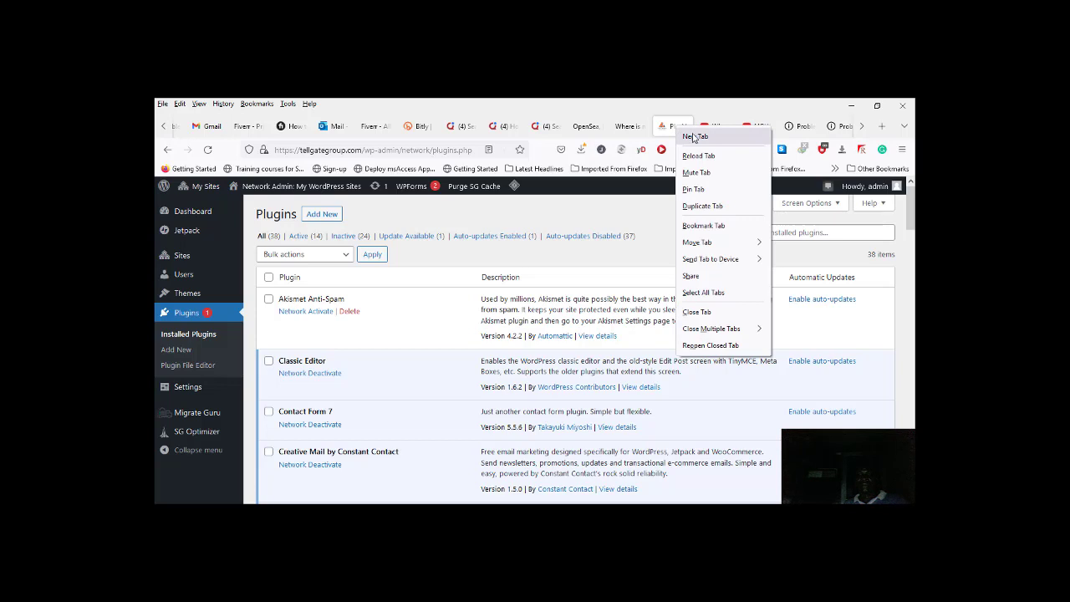
pyautogui.click(694, 136)
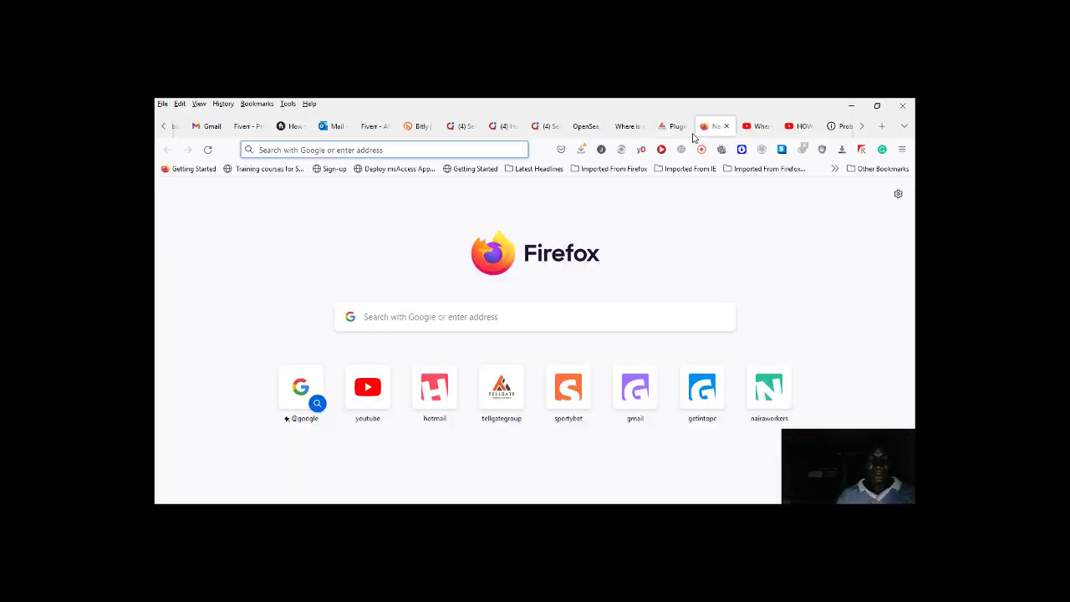
pyautogui.write('f')
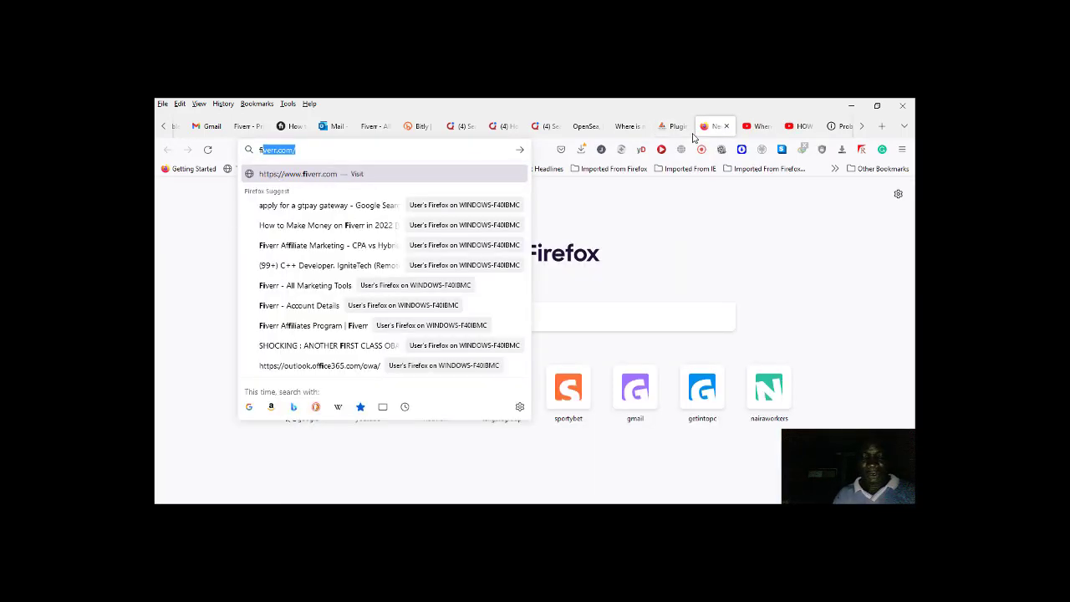
pyautogui.write('ield')
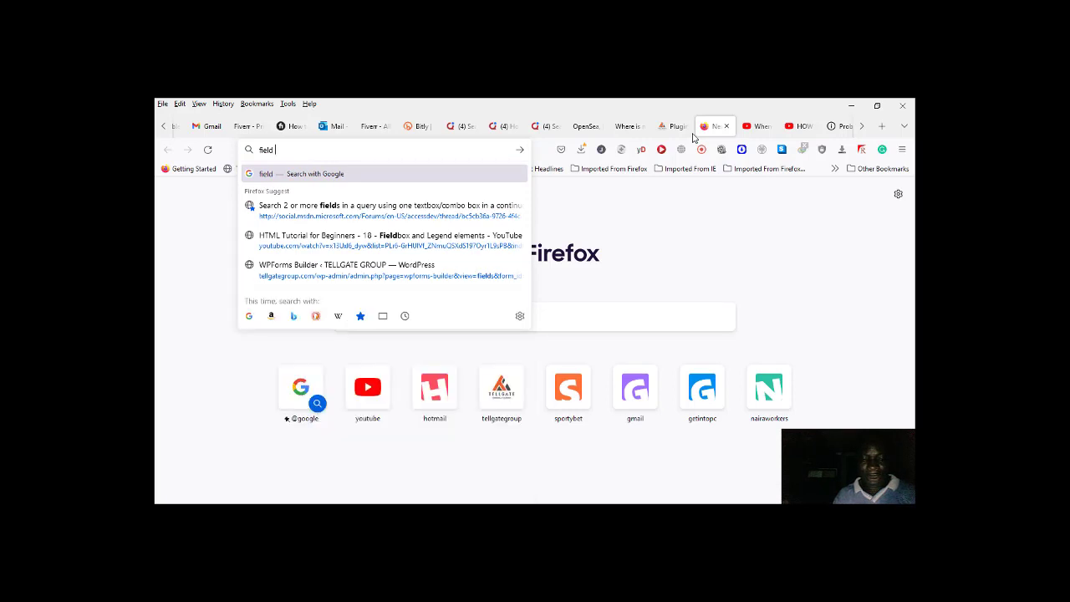
pyautogui.write(' size')
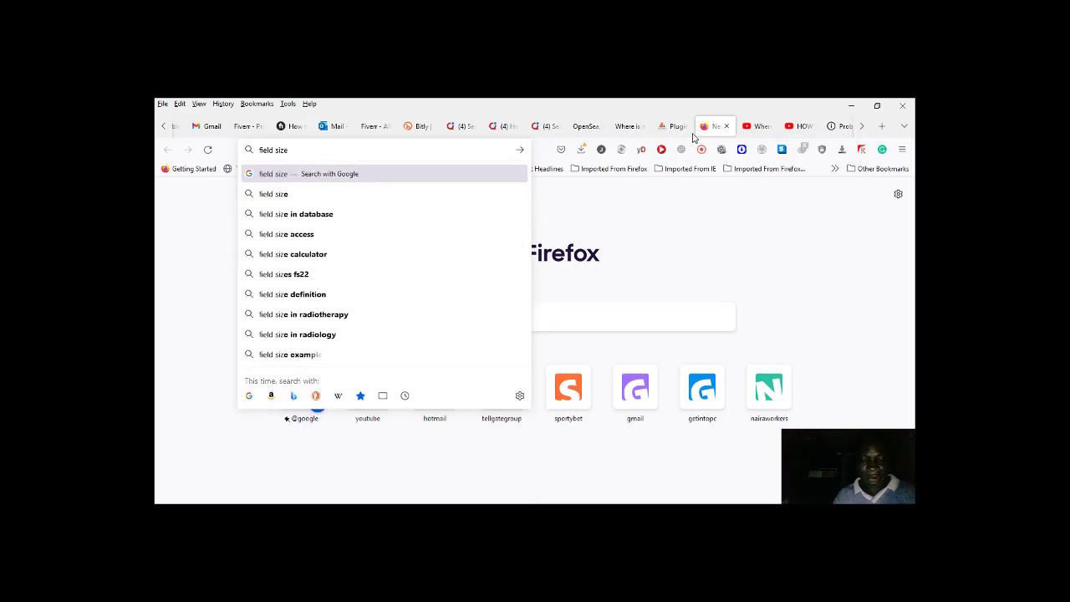
pyautogui.write(' for ')
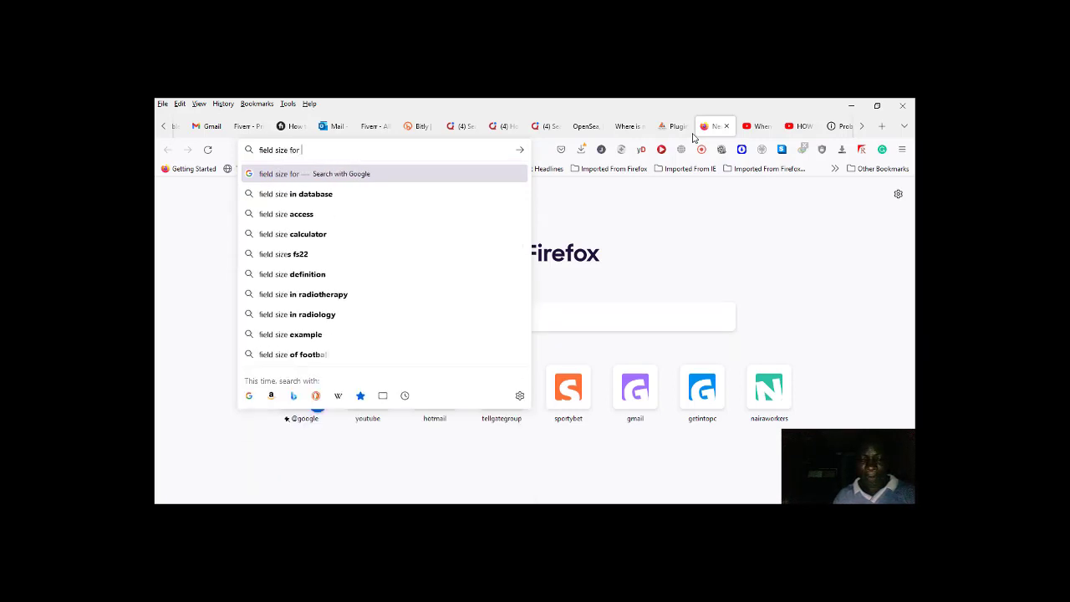
pyautogui.write('byte')
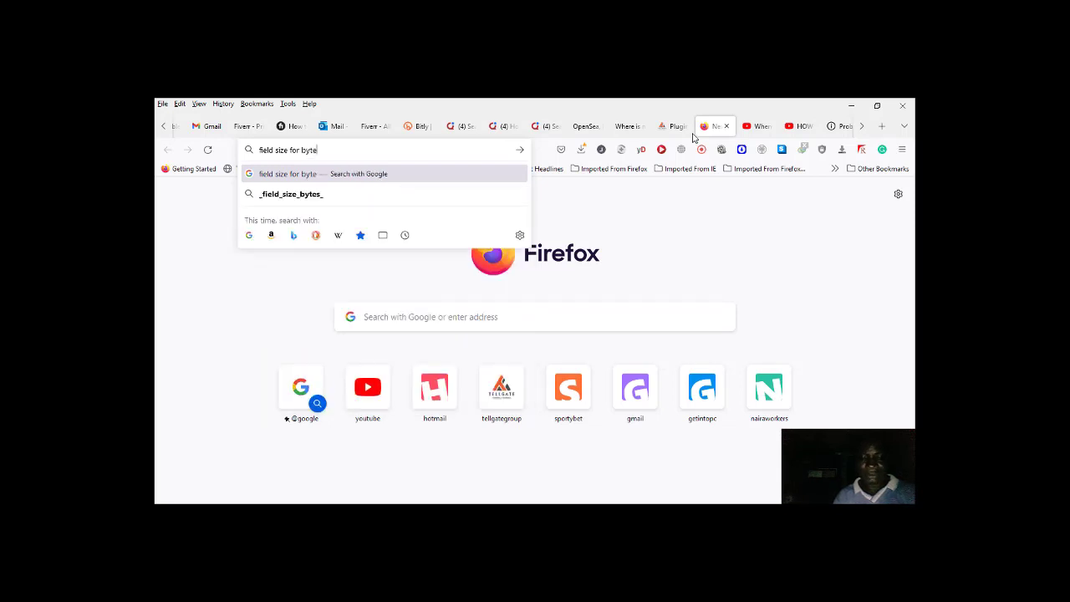
pyautogui.press('Return')
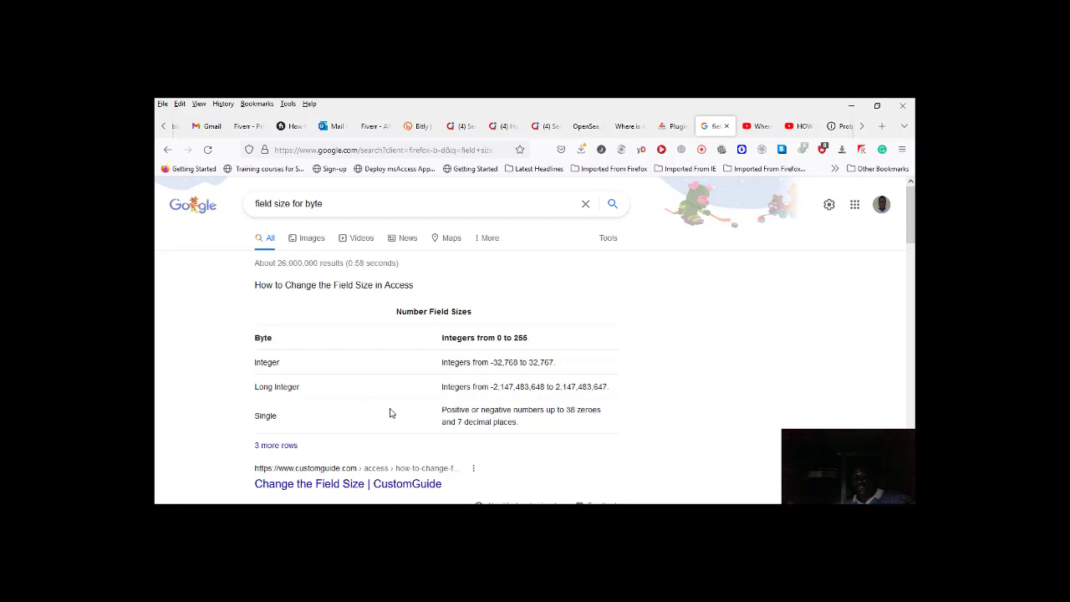
# - Read the related answers to "What is the field size?" and "What is a field size in access?" in the search results
pyautogui.scroll(-3, 390, 413)
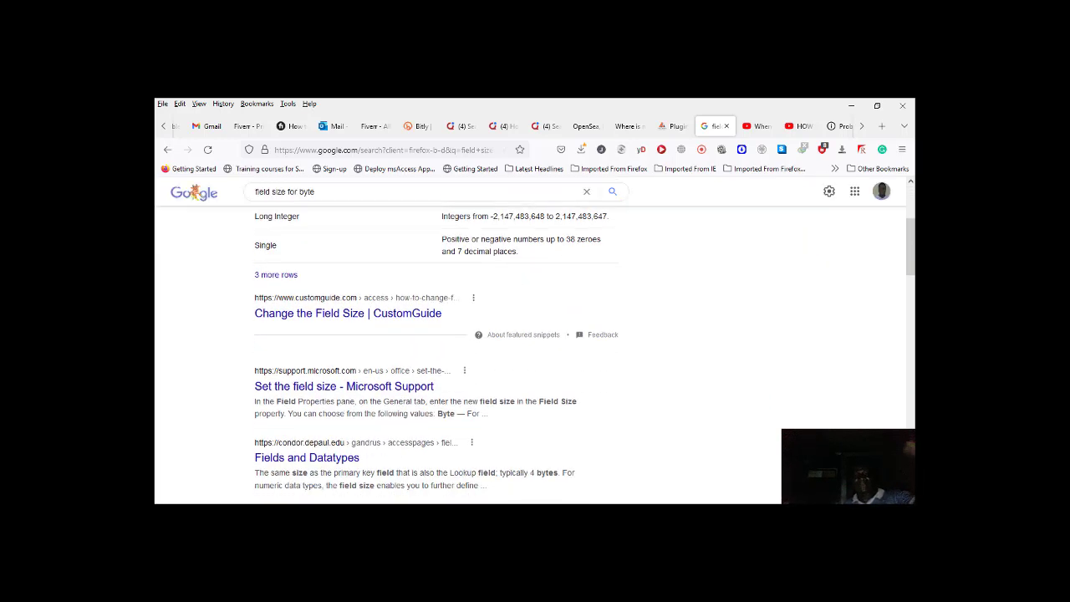
pyautogui.scroll(-3, 390, 413)
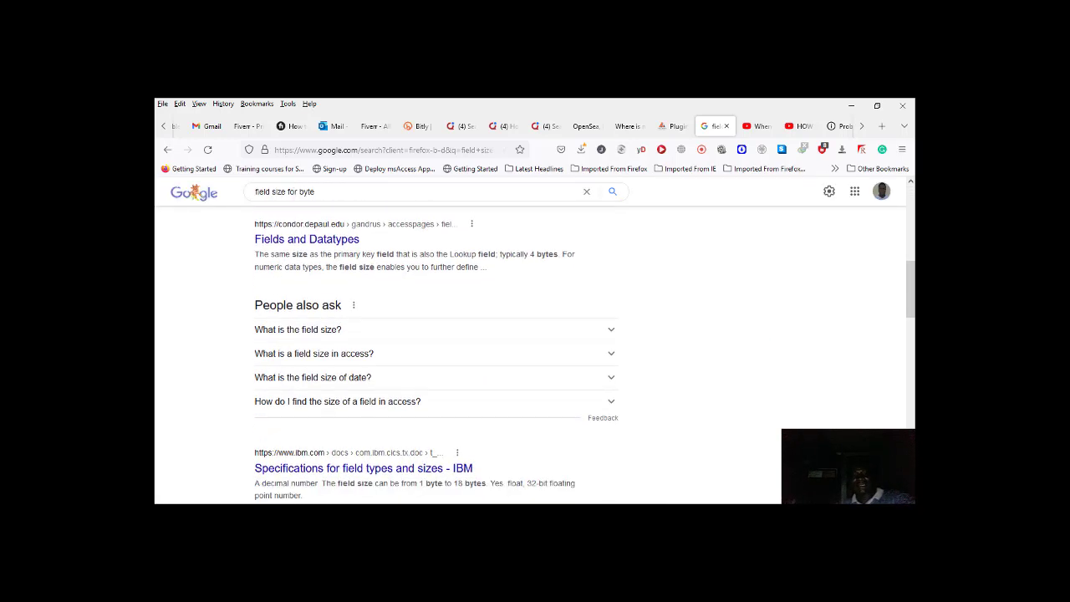
pyautogui.scroll(-1, 389, 410)
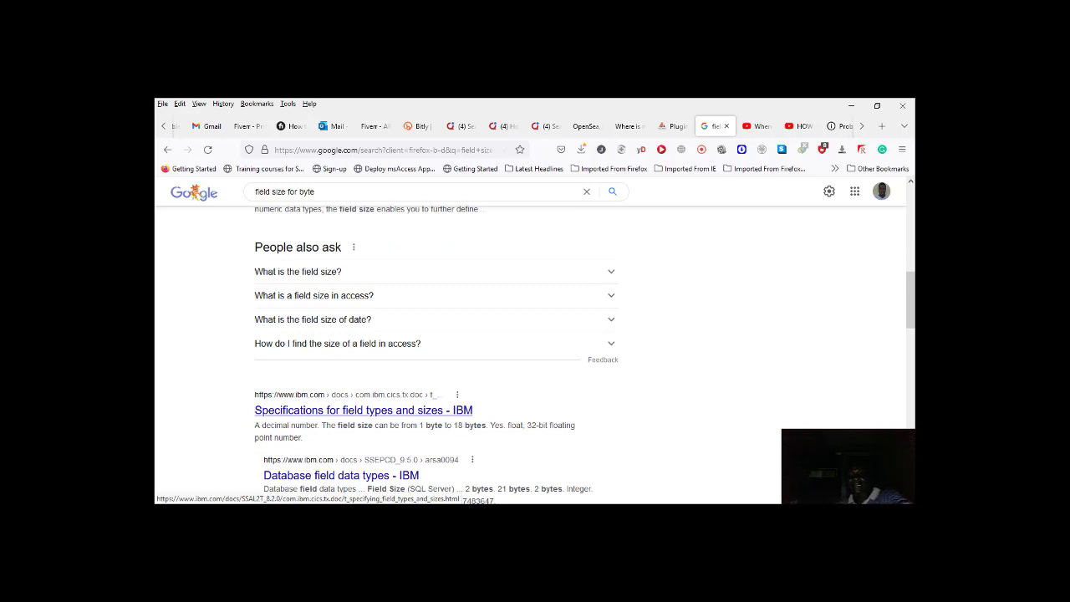
pyautogui.click(297, 272)
pyautogui.click(298, 272)
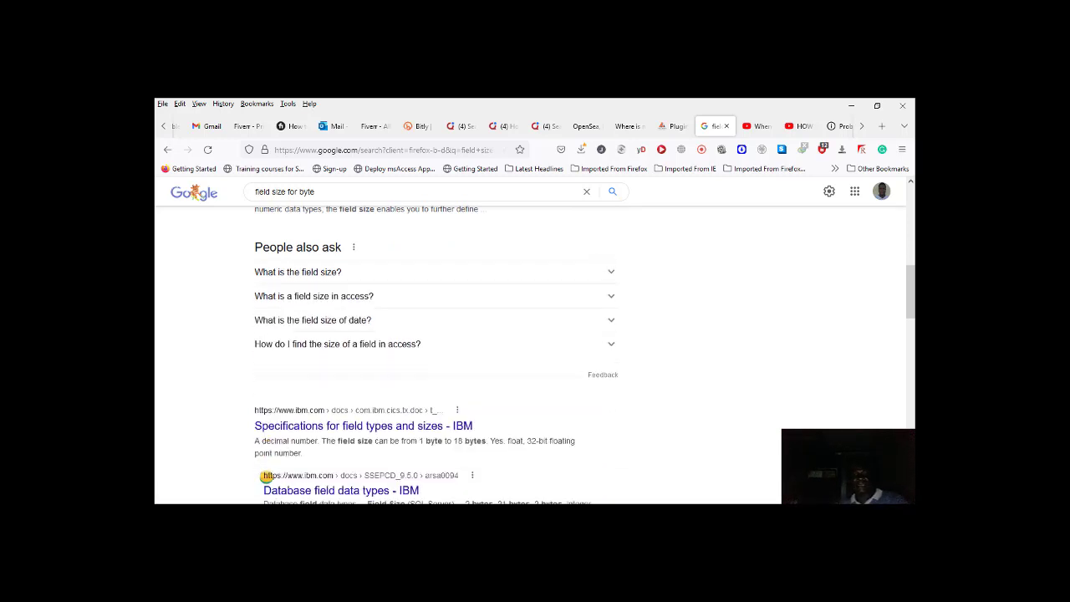
pyautogui.click(610, 271)
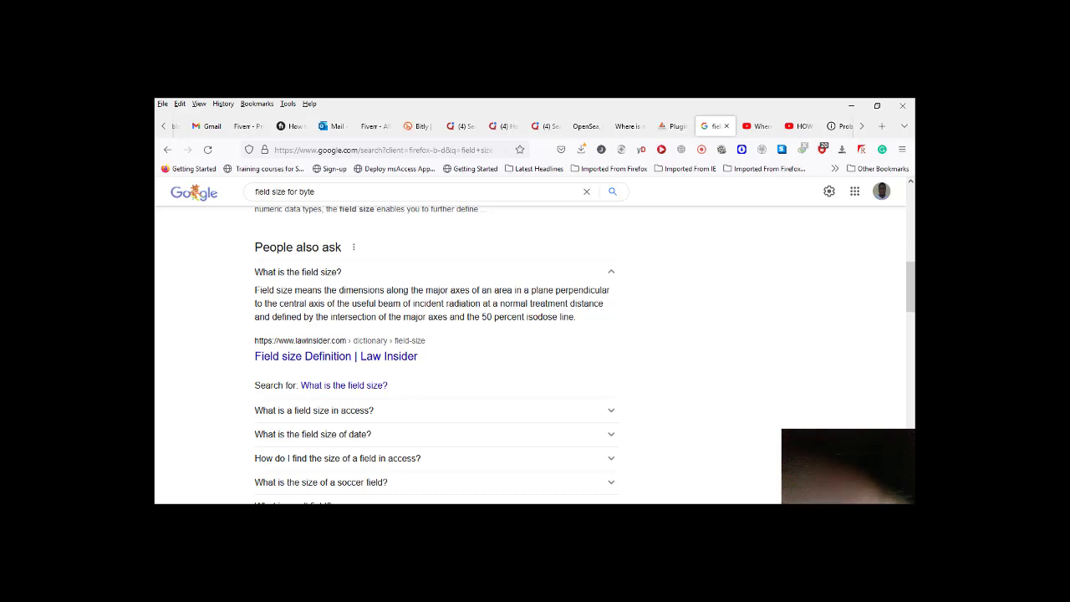
pyautogui.press('Return')
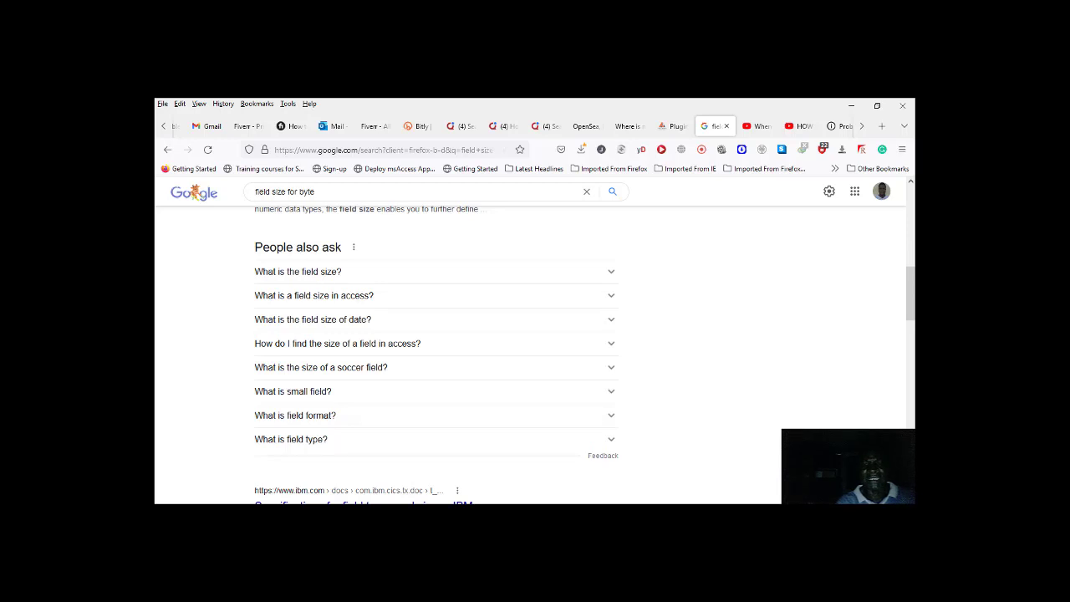
pyautogui.press('Tab')
pyautogui.press('Return')
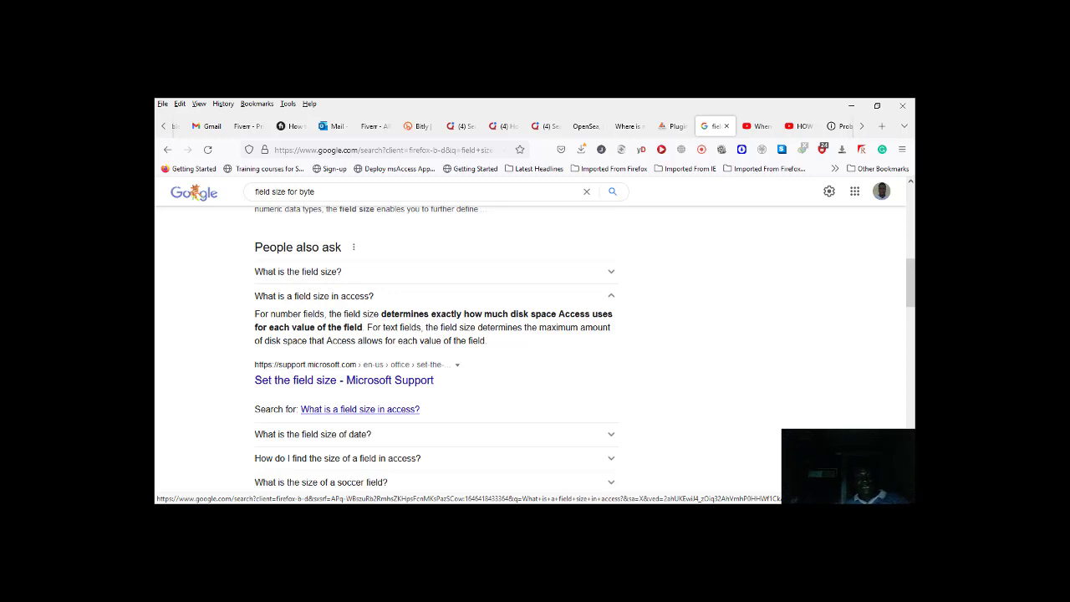
# - Read the related answers to "What is the field size of date?" and "How do I find the size of a field in access?"
pyautogui.scroll(-3, 435, 351)
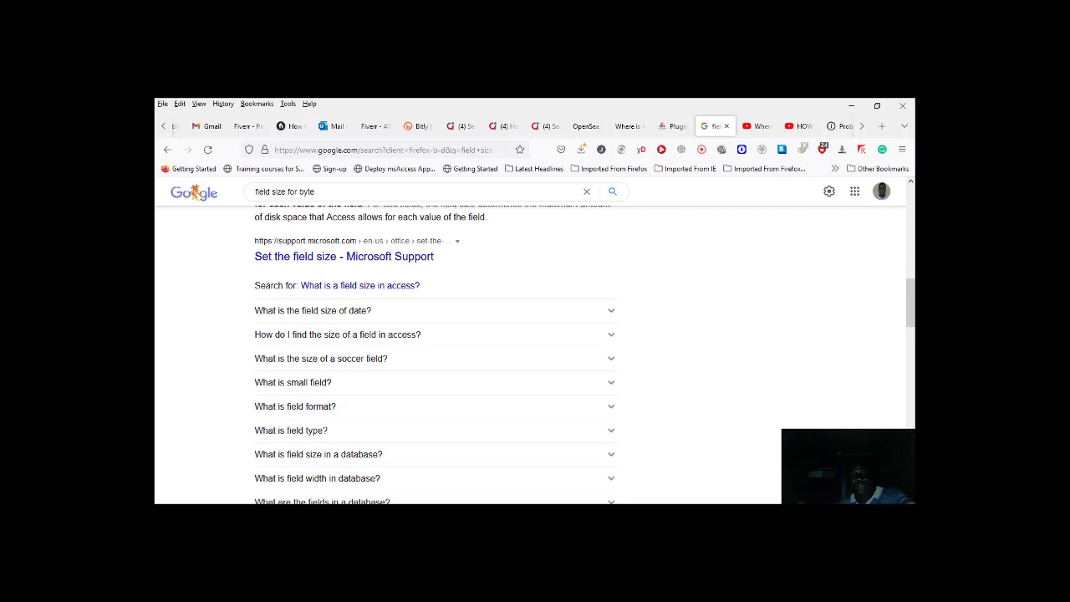
pyautogui.click(313, 310)
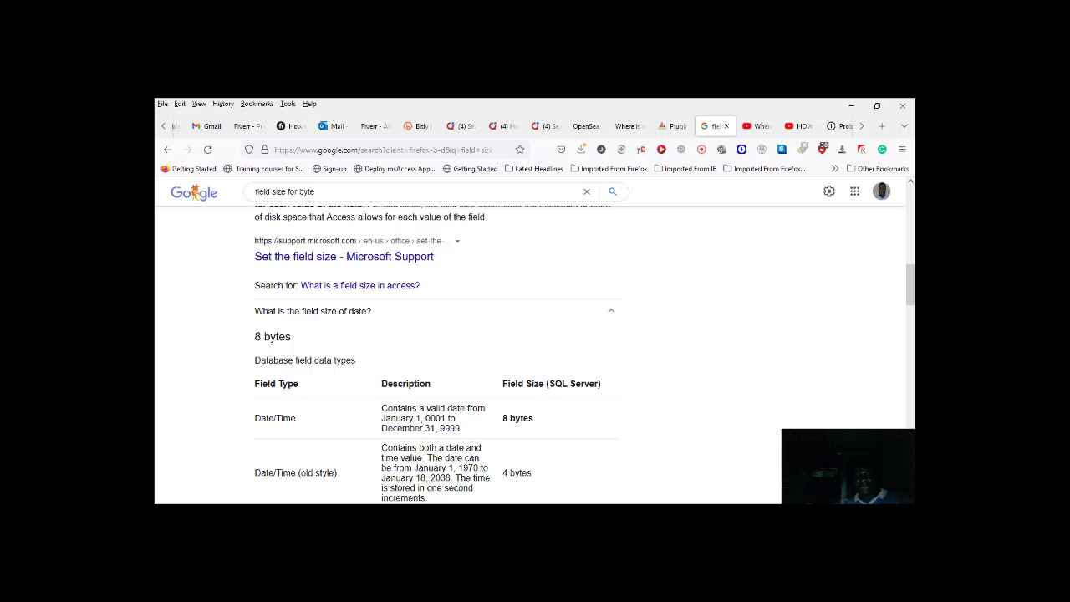
pyautogui.scroll(-3, 535, 351)
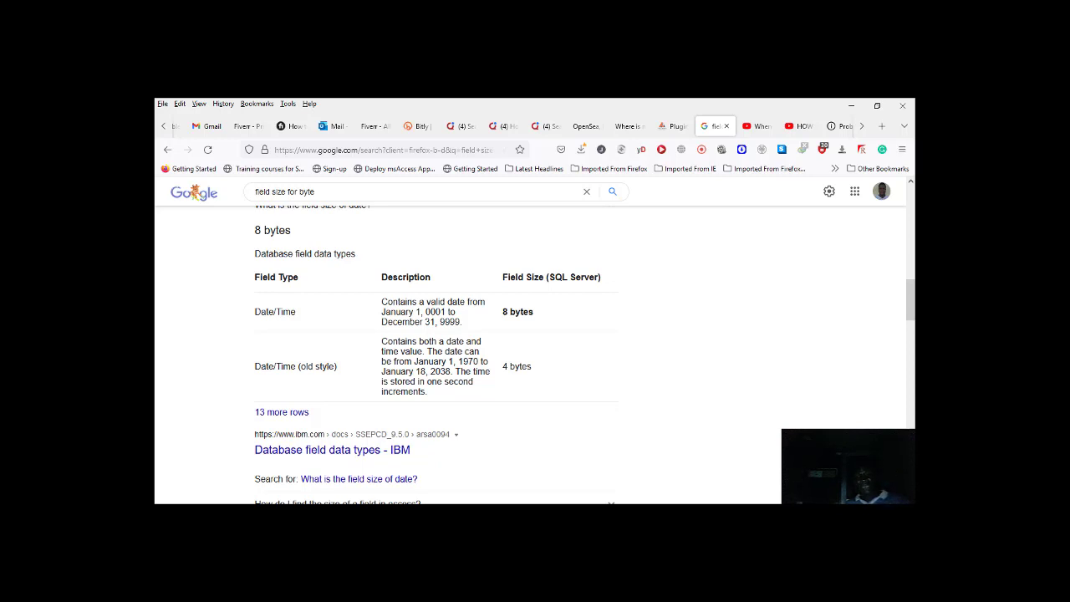
pyautogui.scroll(-3, 535, 351)
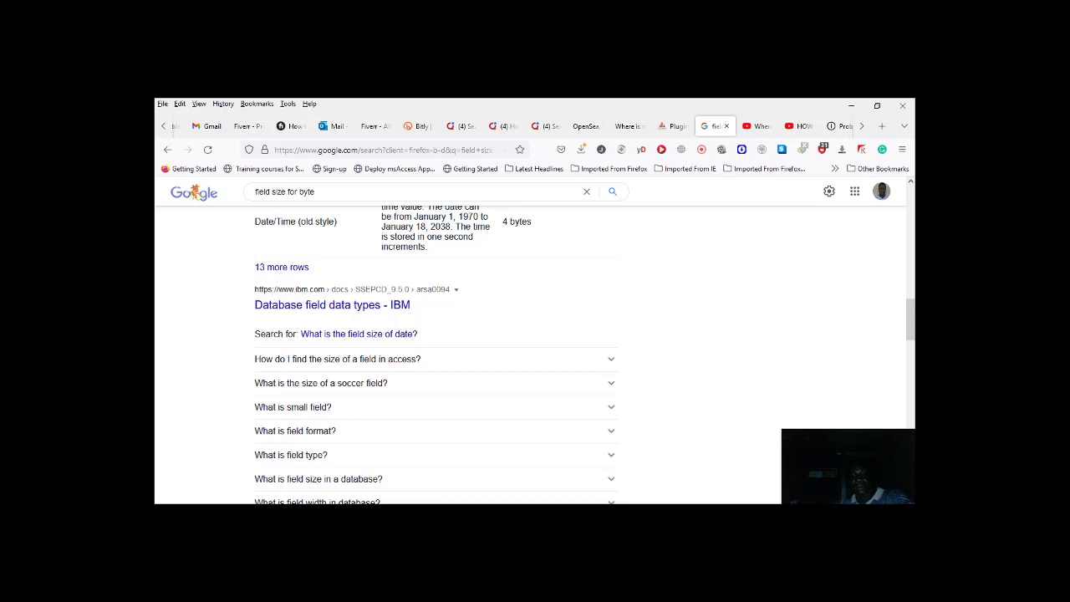
pyautogui.click(337, 359)
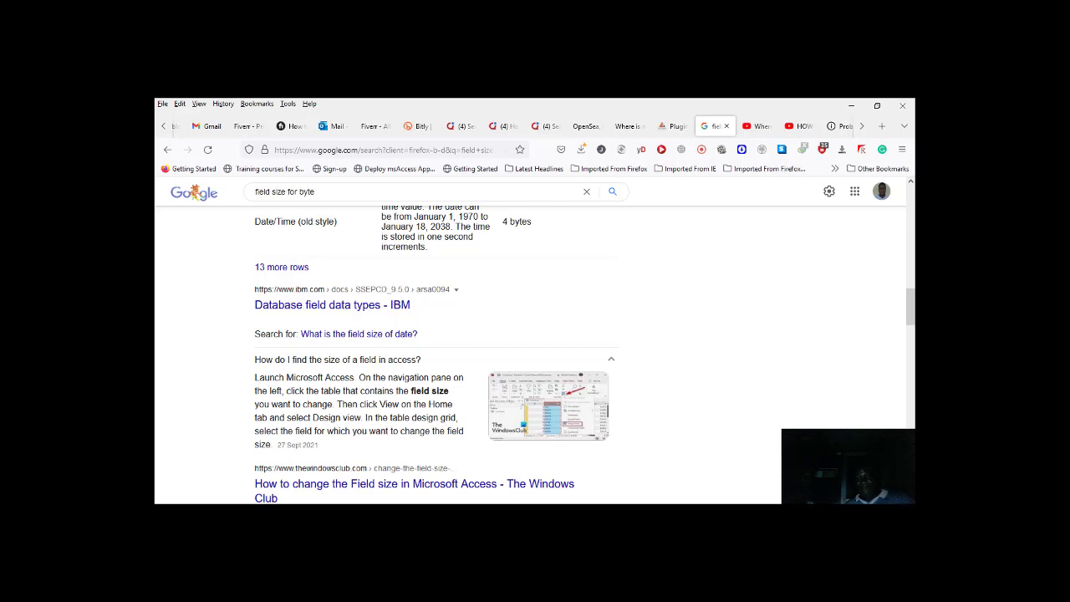
pyautogui.scroll(-4, 535, 352)
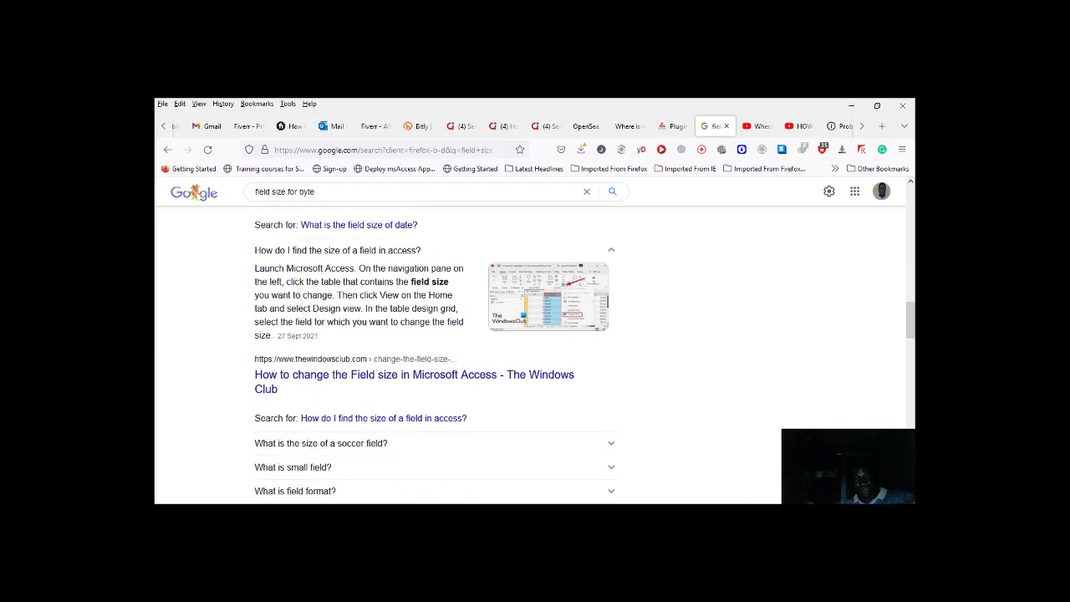
# - Switch back to Access and set the Field Size of ProductTB's CostPrice field to Double
pyautogui.scroll(6, 535, 352)
pyautogui.scroll(2, 535, 351)
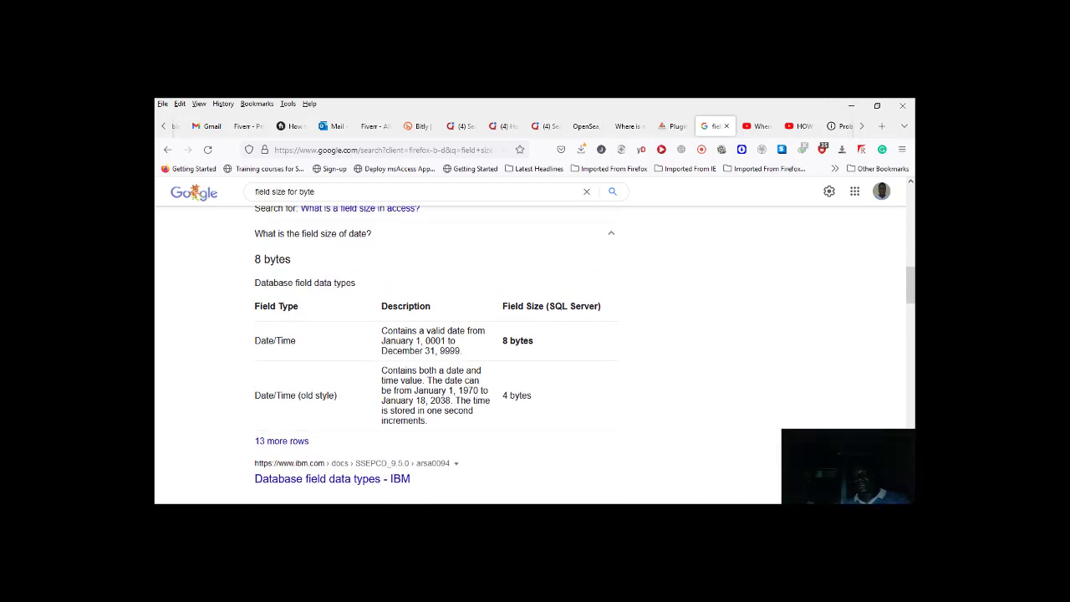
pyautogui.click(857, 110)
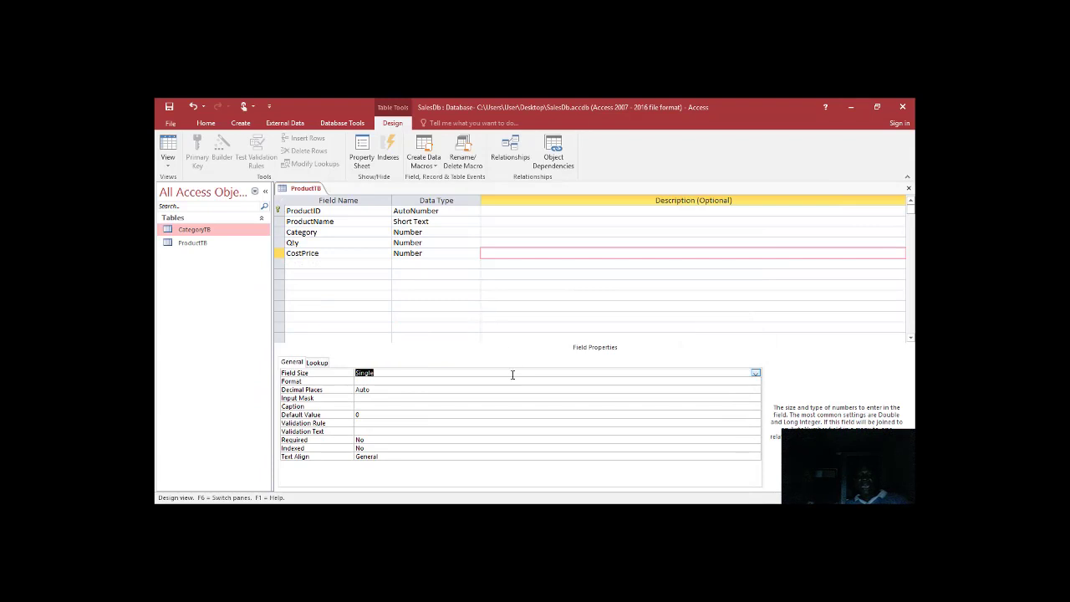
pyautogui.click(755, 374)
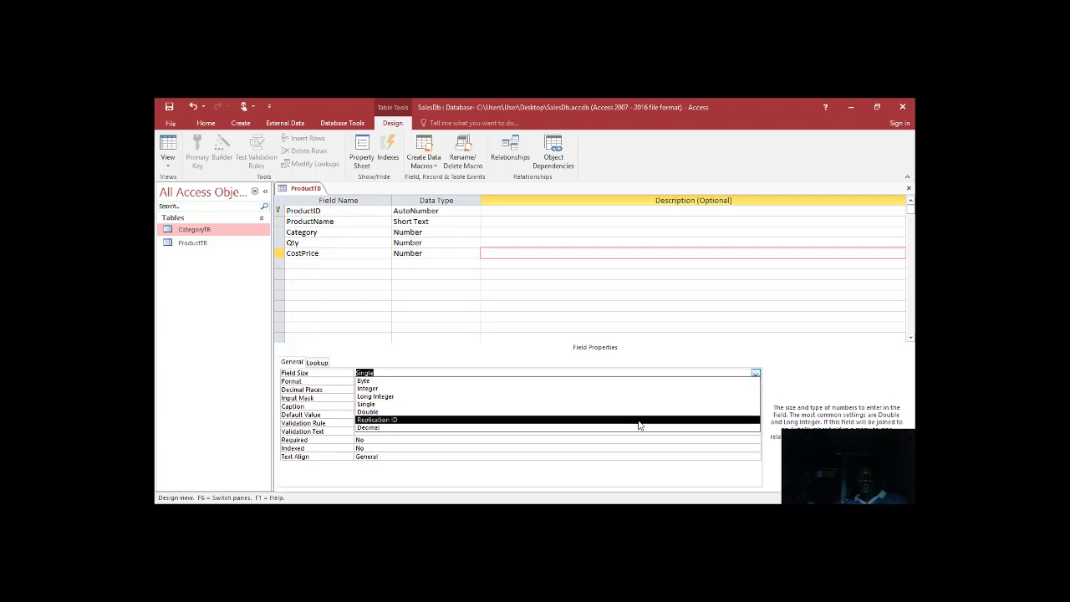
pyautogui.click(636, 412)
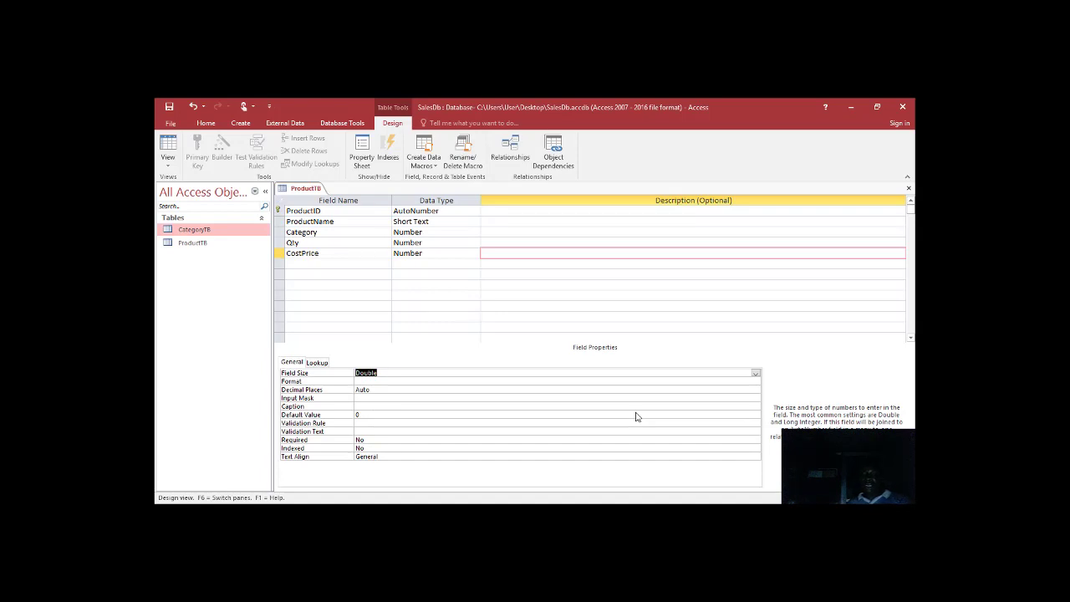
# - Set the CostPrice field's Decimal Places to 2, leaving its Format empty
pyautogui.press('Tab')
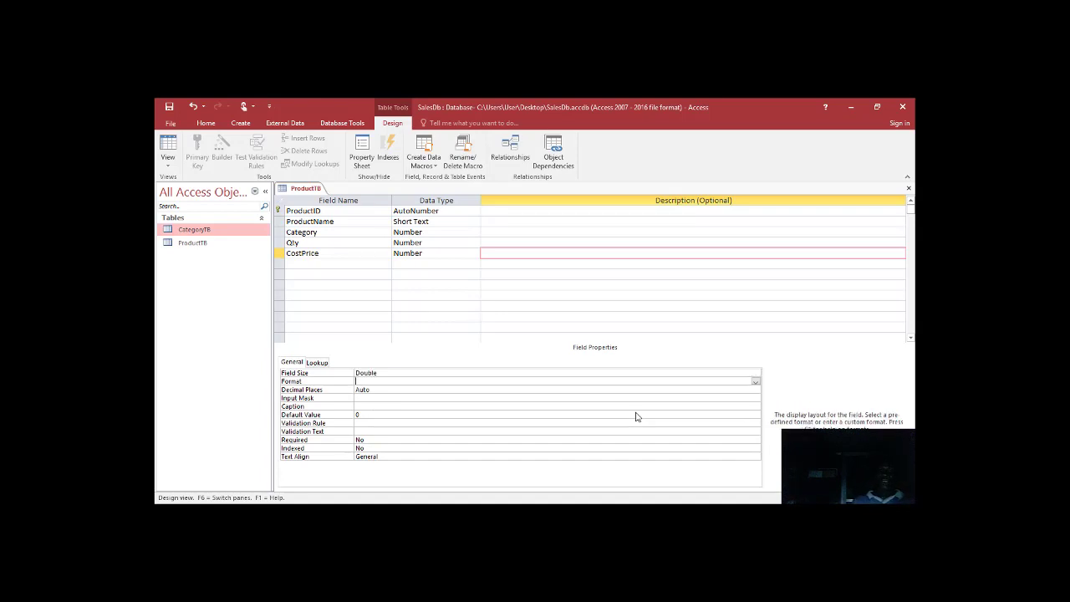
pyautogui.write('s')
pyautogui.press('BackSpace')
pyautogui.press('Tab')
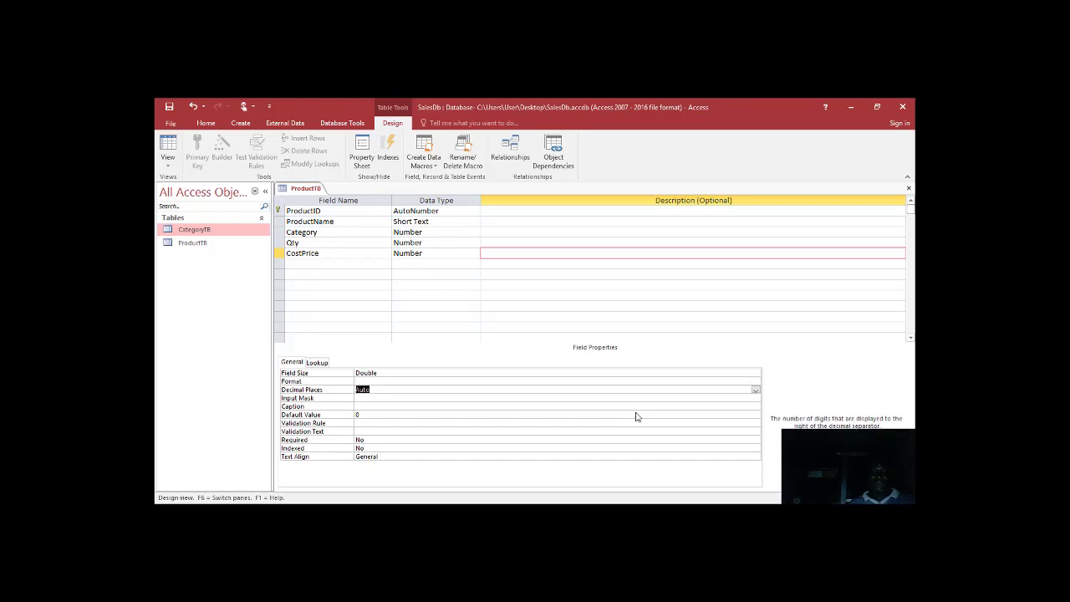
pyautogui.write('2')
pyautogui.press('Tab')
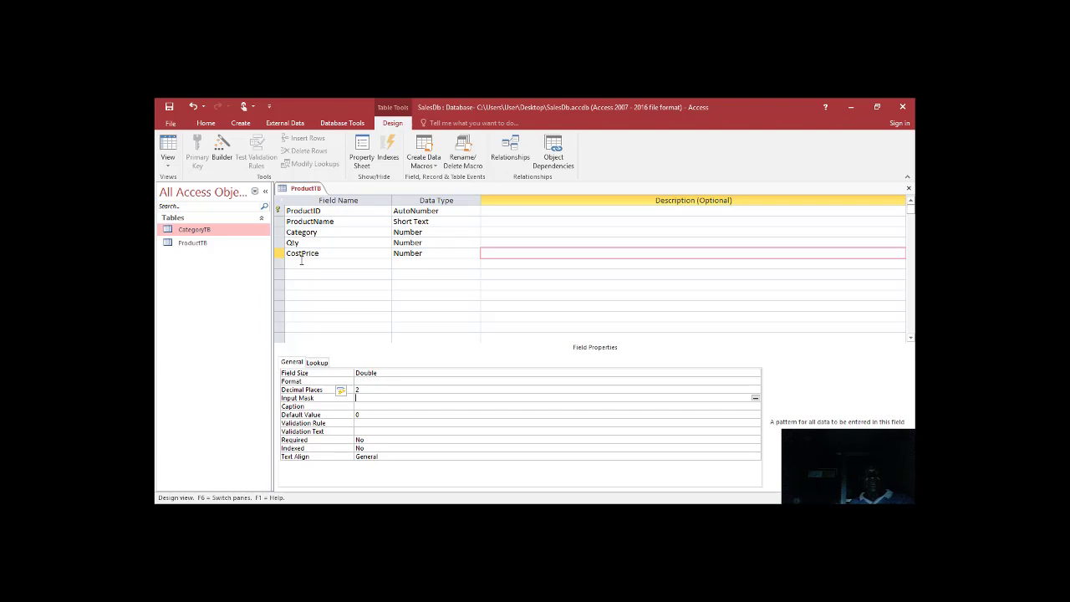
# - Copy the CostPrice field into the next empty row and rename the copy UnitPrice
pyautogui.press('F6')
pyautogui.click(280, 254)
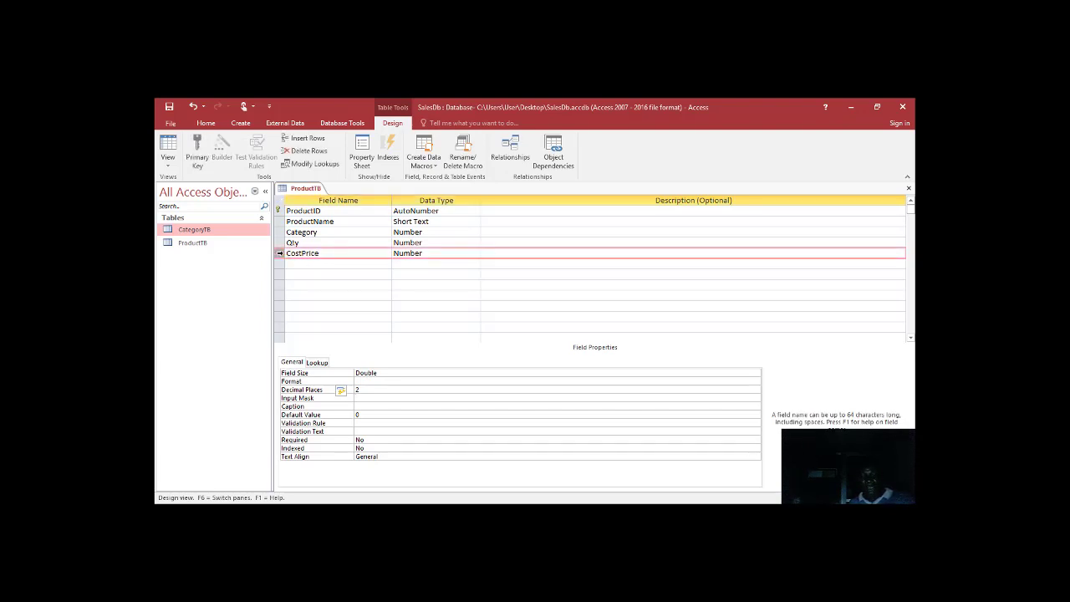
pyautogui.click(334, 263)
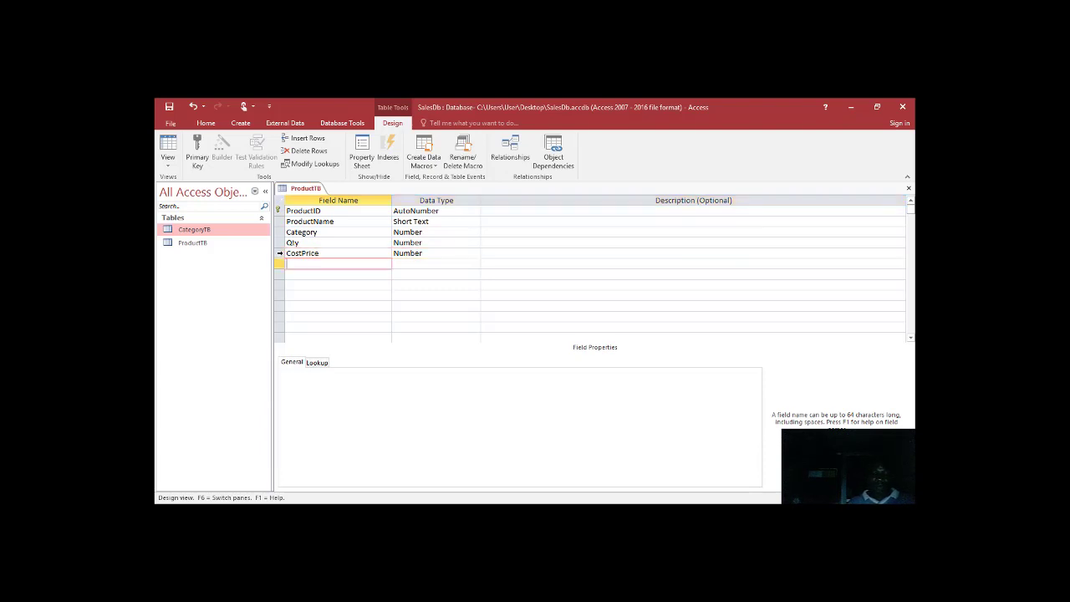
pyautogui.hotkey('ctrl', 'v')
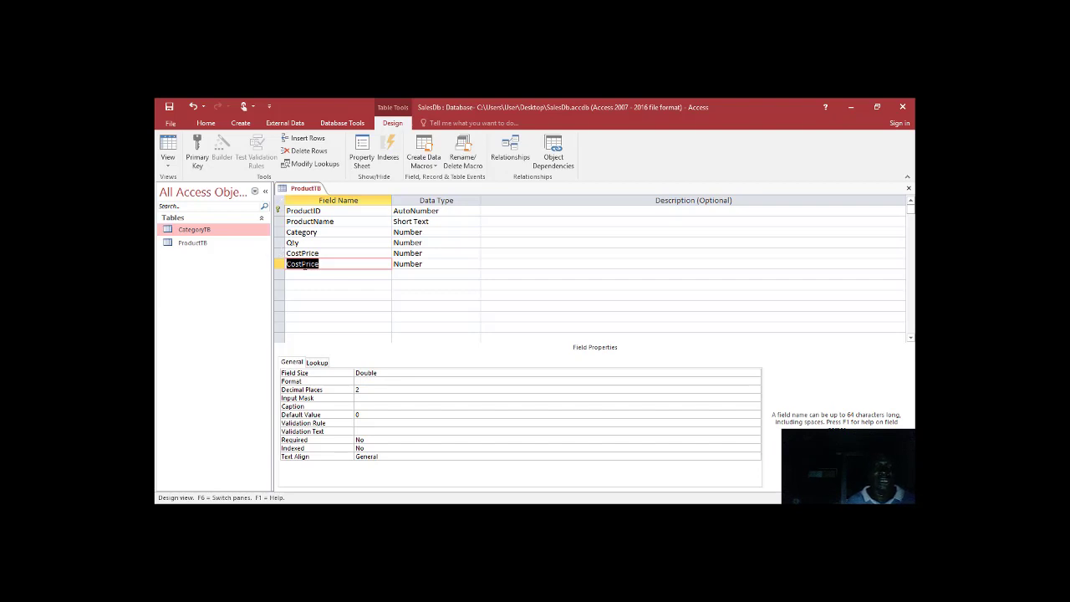
pyautogui.click(304, 264)
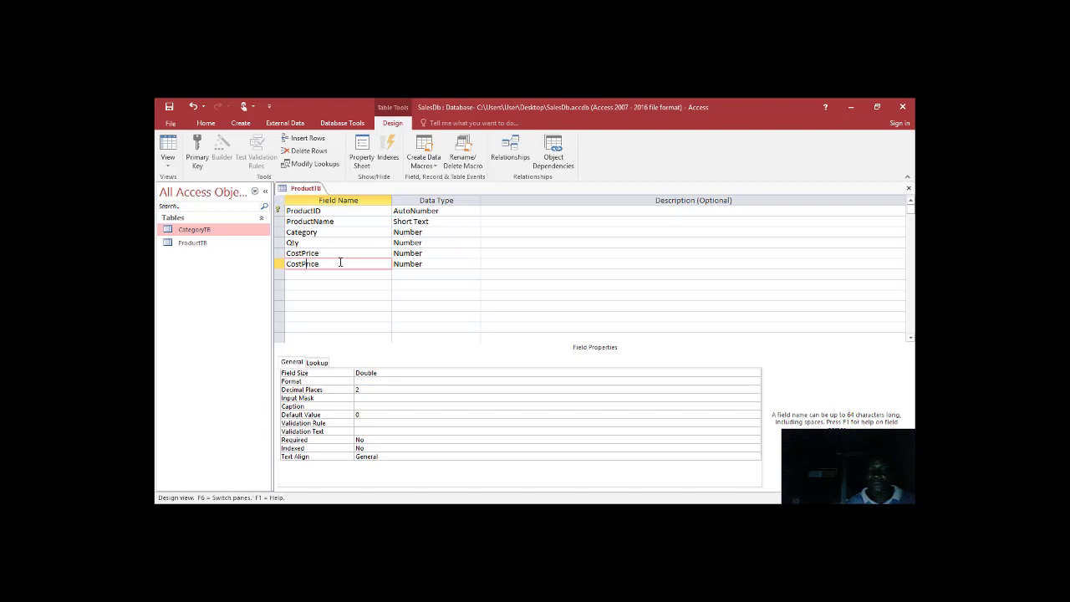
pyautogui.press('BackSpace')
pyautogui.press('BackSpace')
pyautogui.press('BackSpace')
pyautogui.press('BackSpace')
pyautogui.write('Unit')
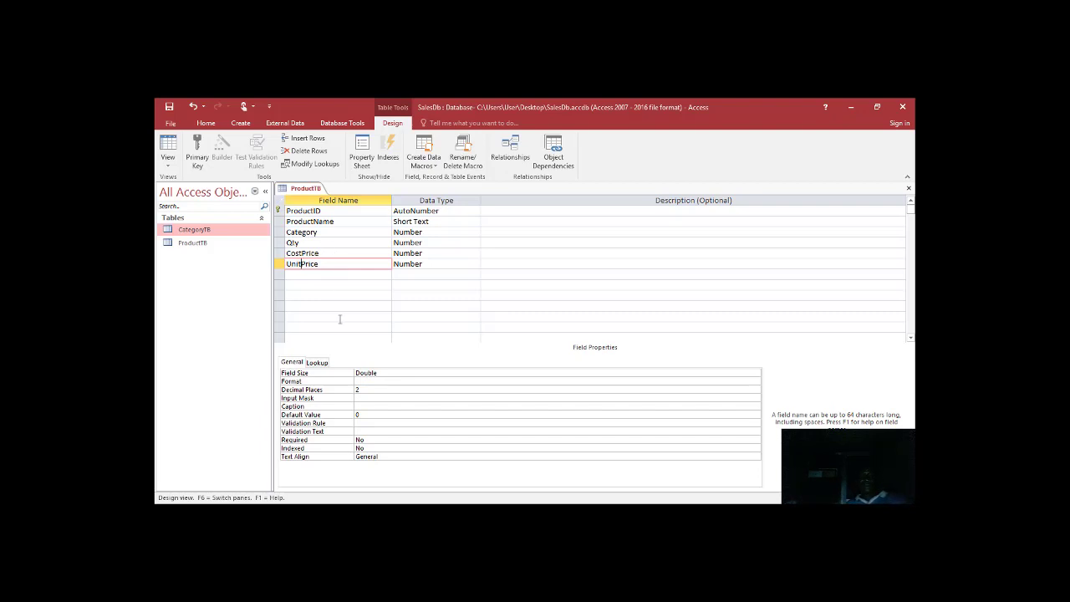
# - Save the ProductTB design and switch the table to Datasheet View
pyautogui.click(326, 252)
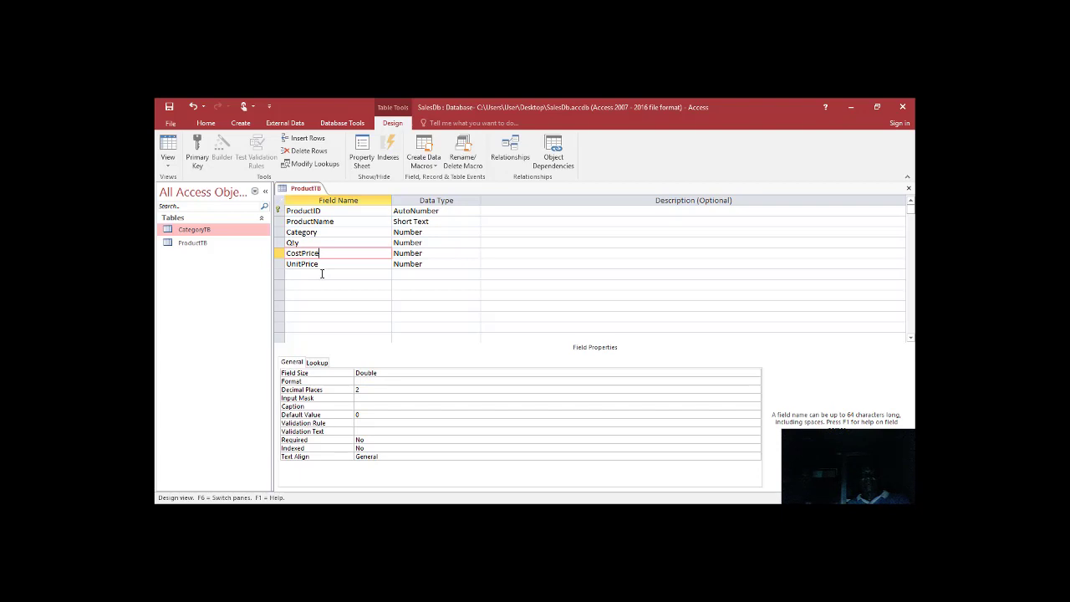
pyautogui.click(321, 273)
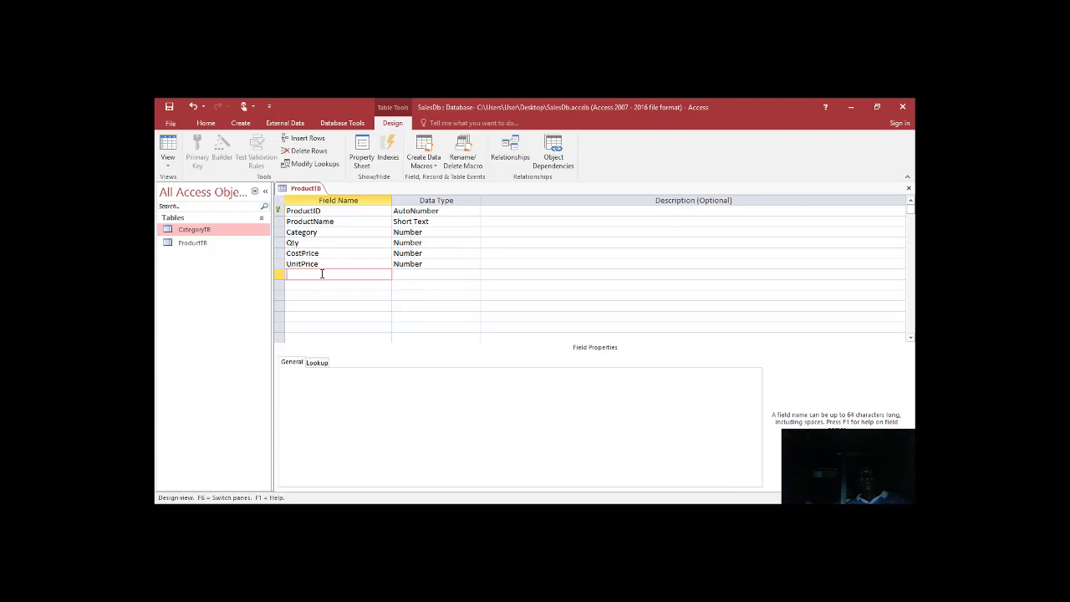
pyautogui.rightClick(306, 191)
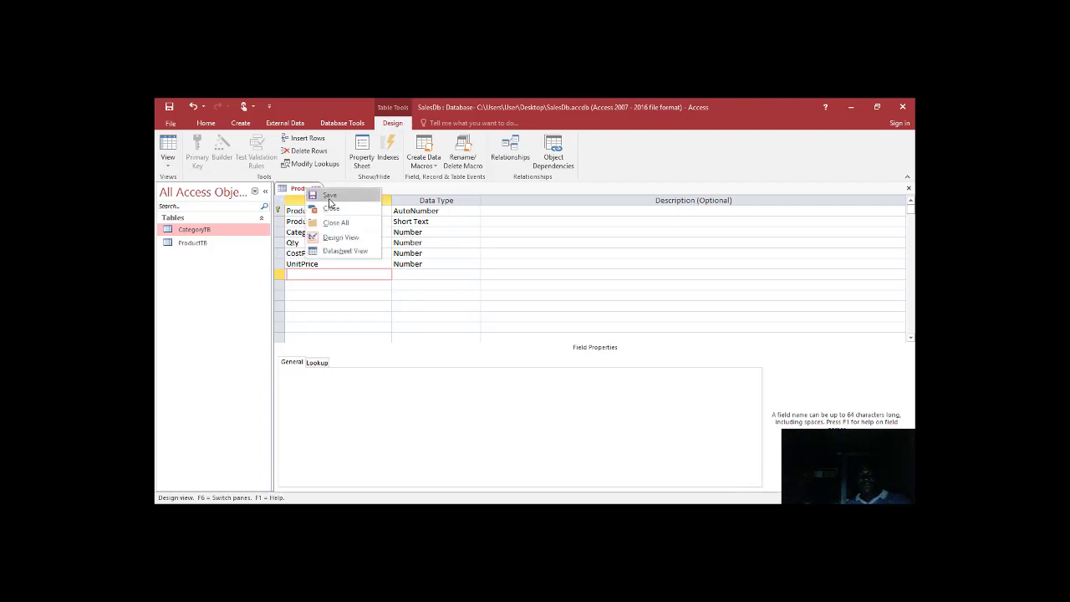
pyautogui.click(330, 197)
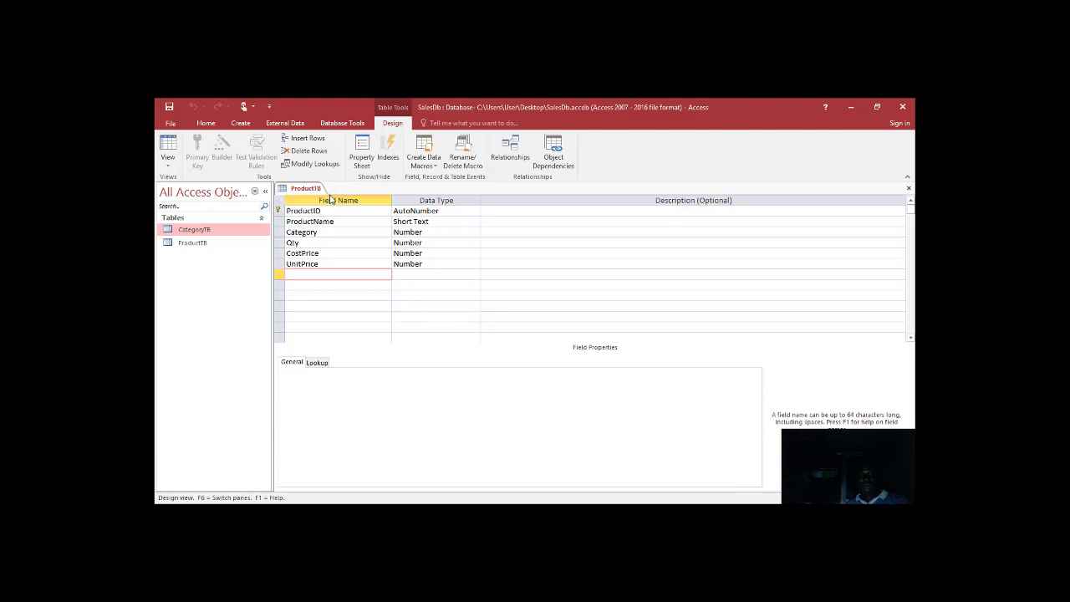
pyautogui.click(167, 144)
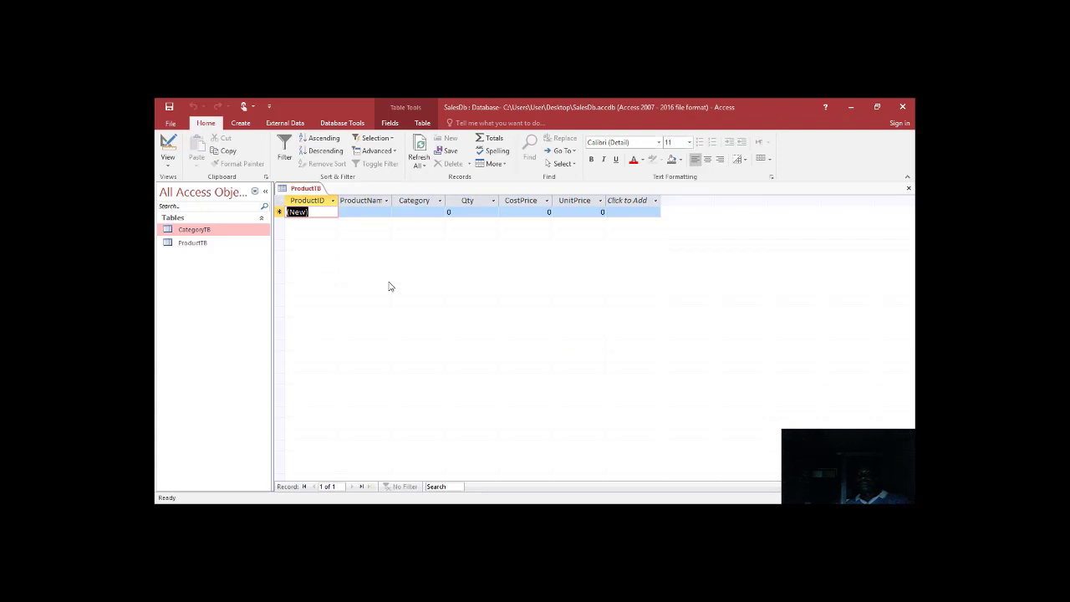
# - Start a new product record by choosing Laptop as its Category
pyautogui.click(371, 212)
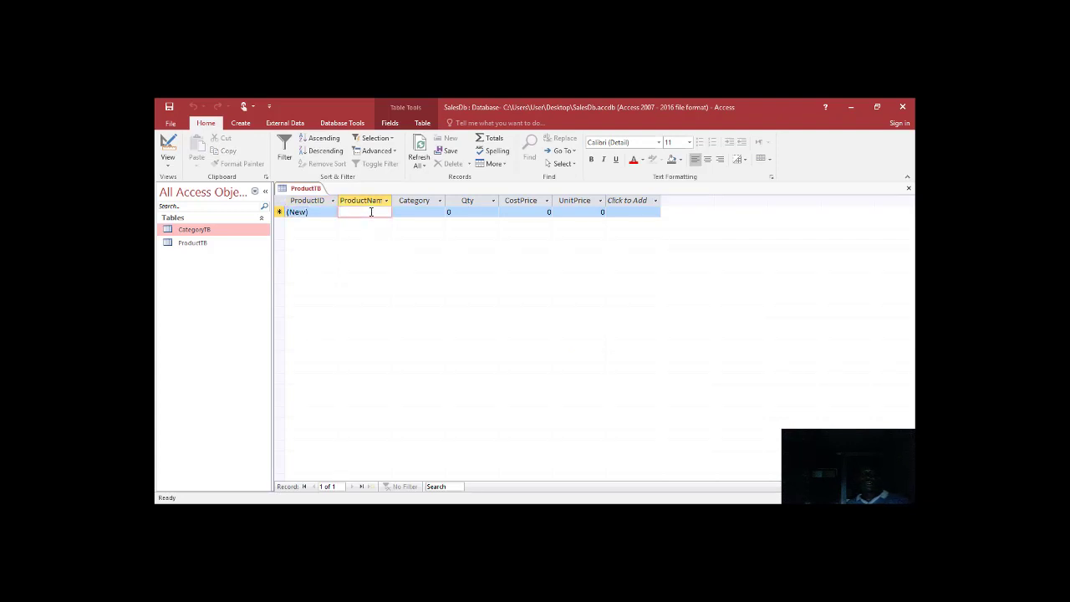
pyautogui.click(407, 212)
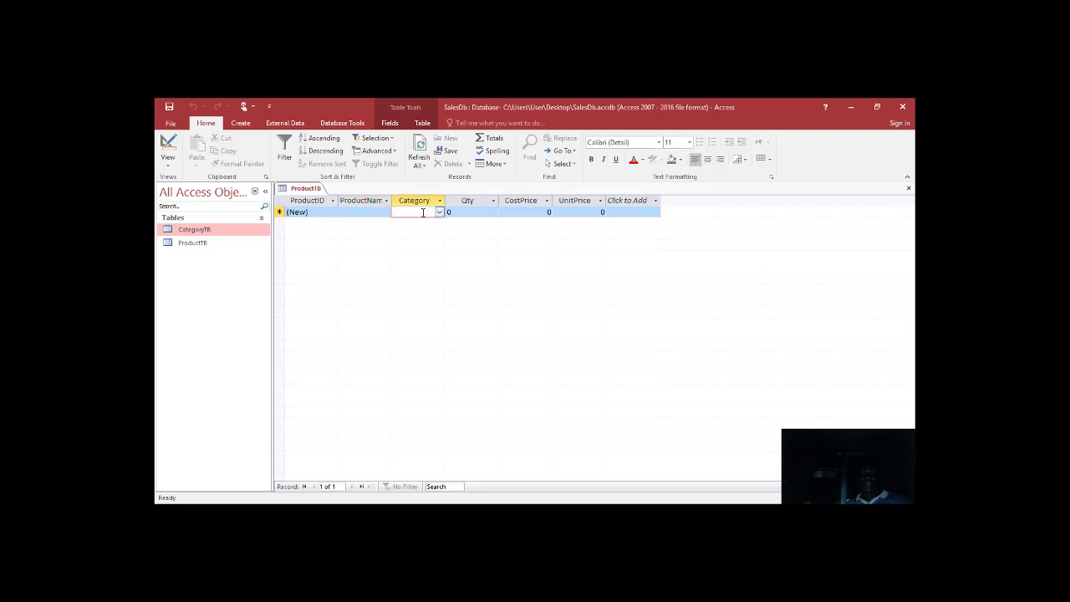
pyautogui.click(439, 212)
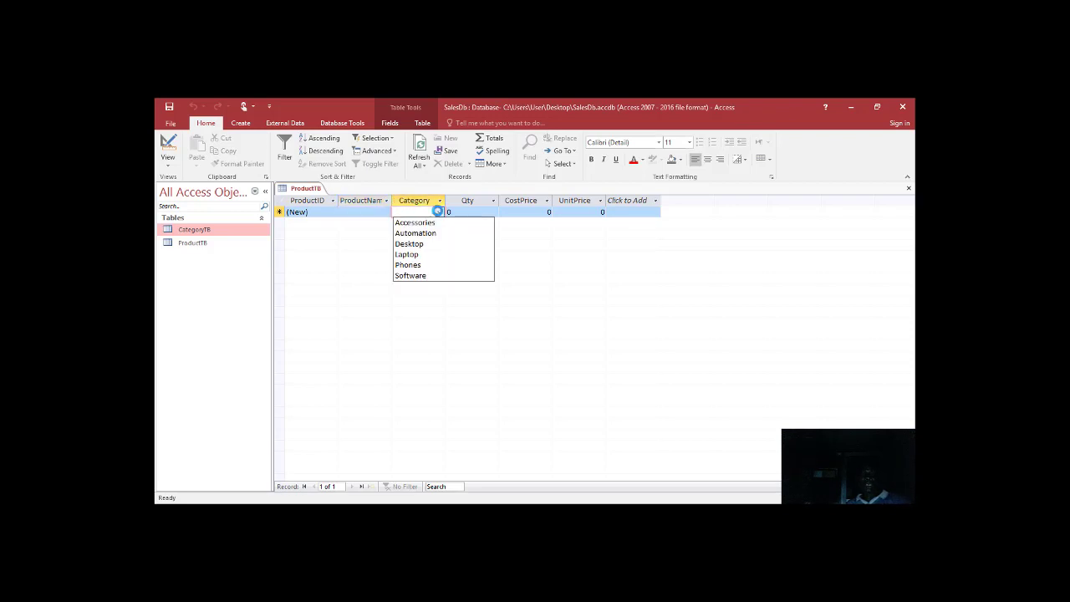
pyautogui.click(416, 255)
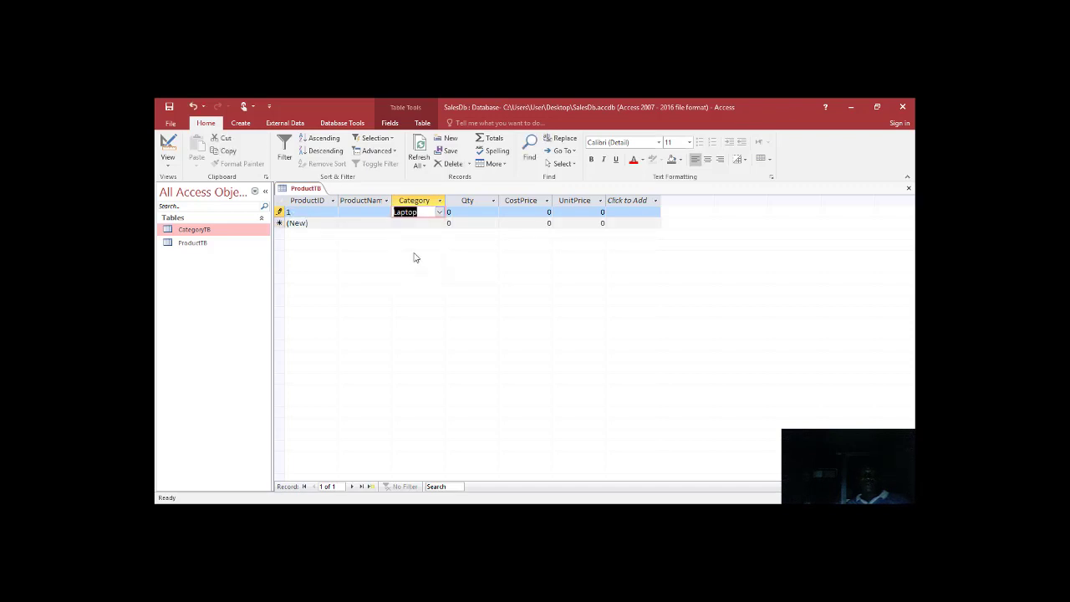
# - Enter "HP ProBook G45, Intel Core-i5" as the ProductName of the Laptop record
pyautogui.click(359, 201)
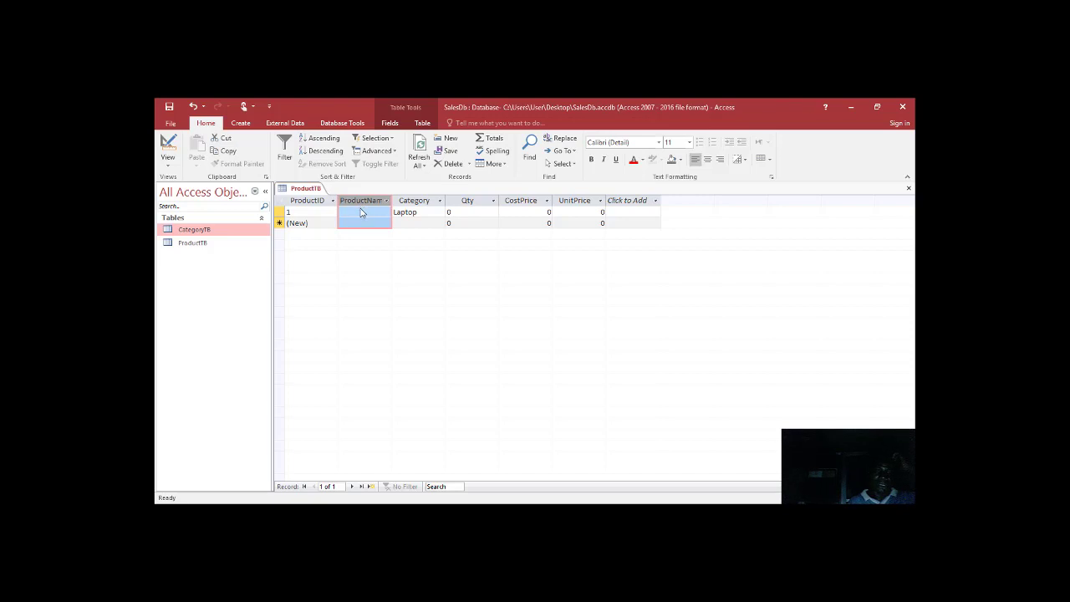
pyautogui.click(360, 212)
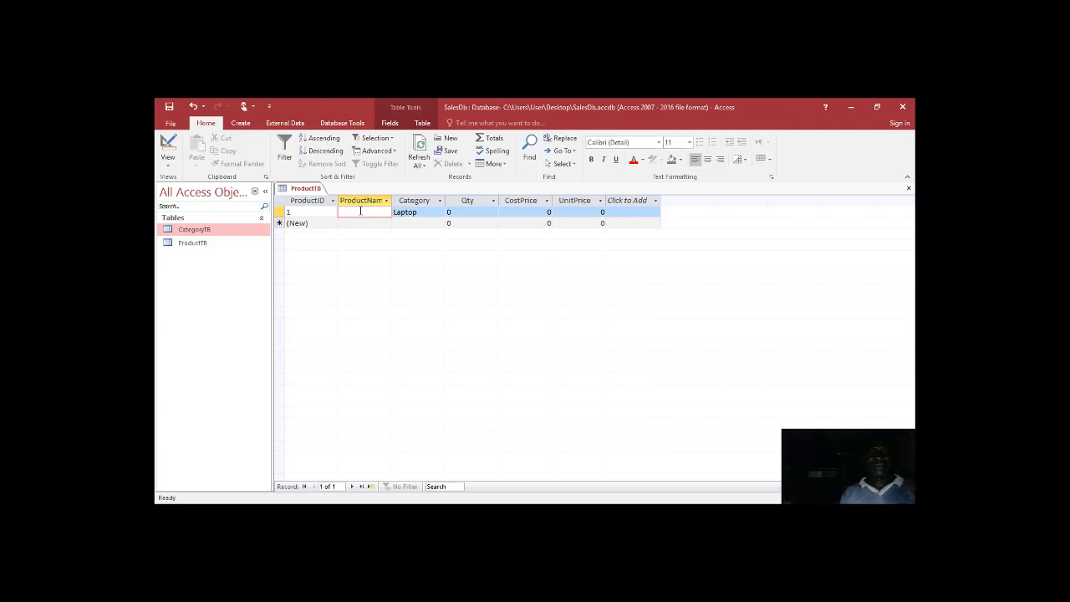
pyautogui.write('HP Pr')
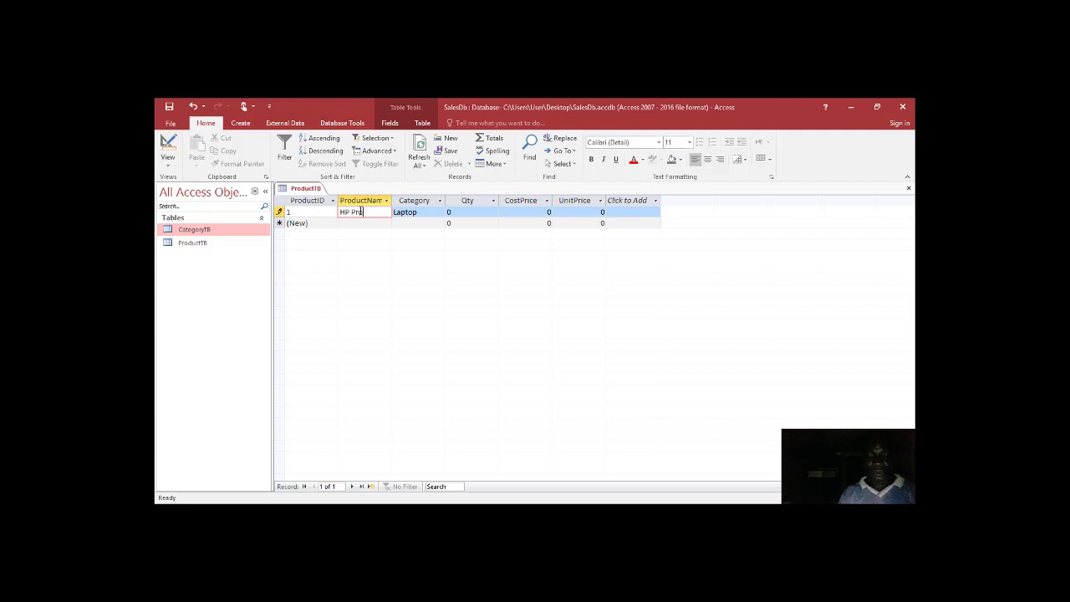
pyautogui.write('oBook')
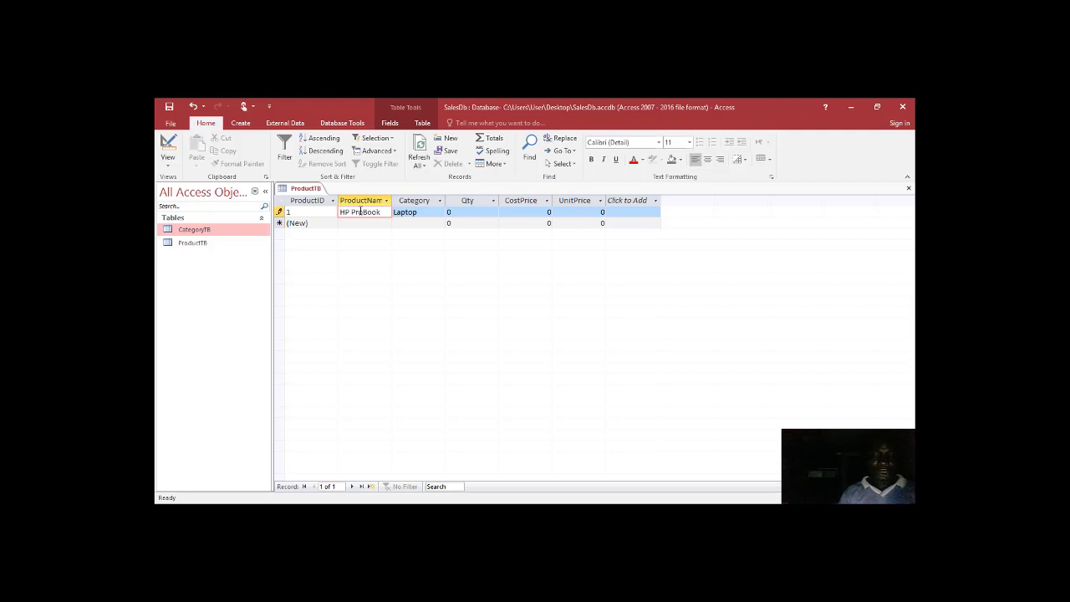
pyautogui.write(' G')
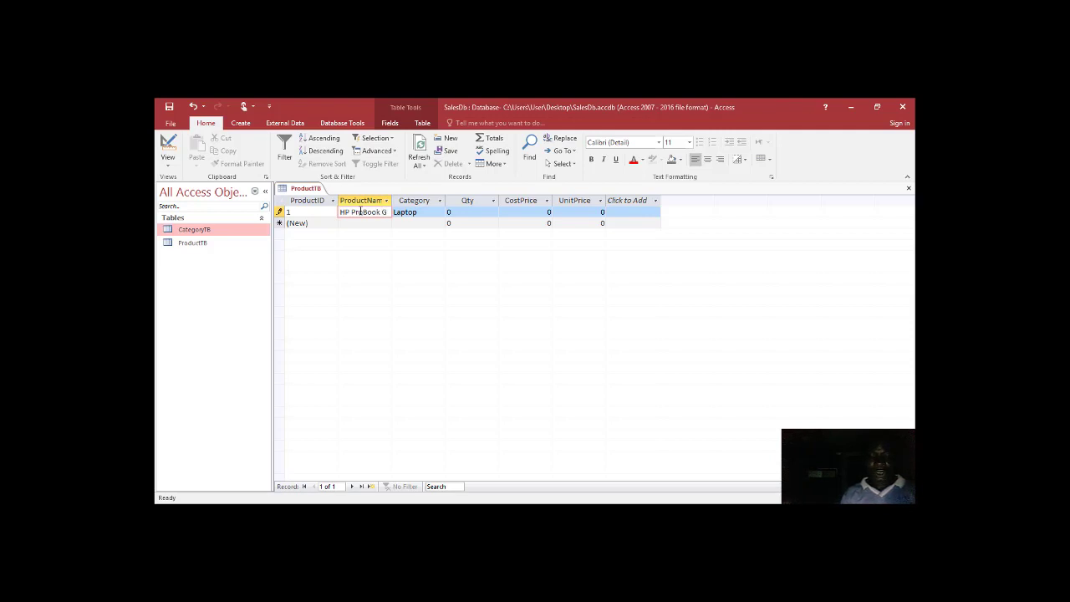
pyautogui.write('45')
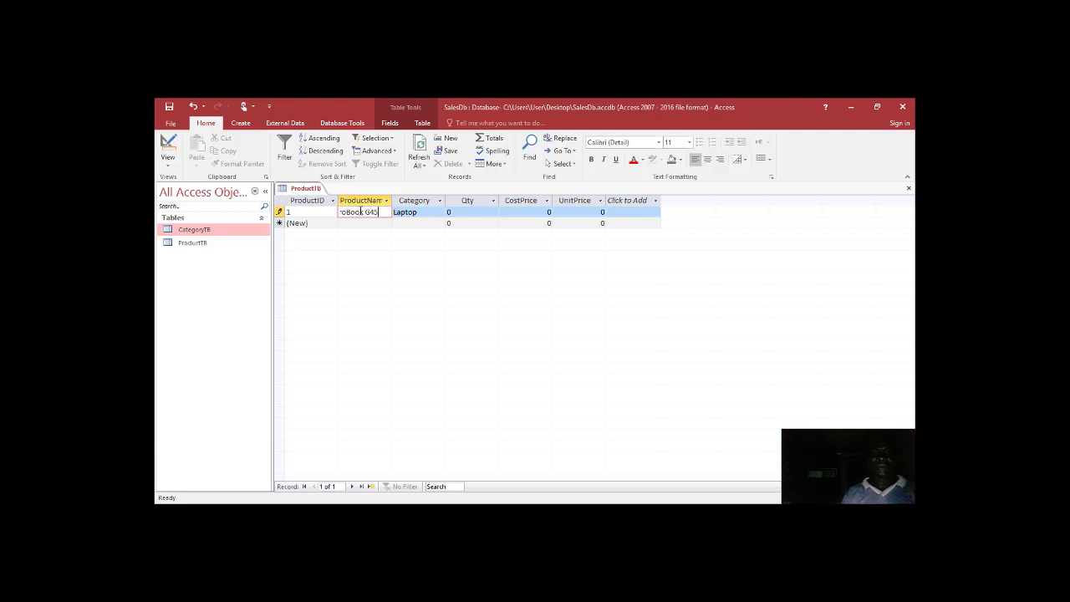
pyautogui.write(', Intel')
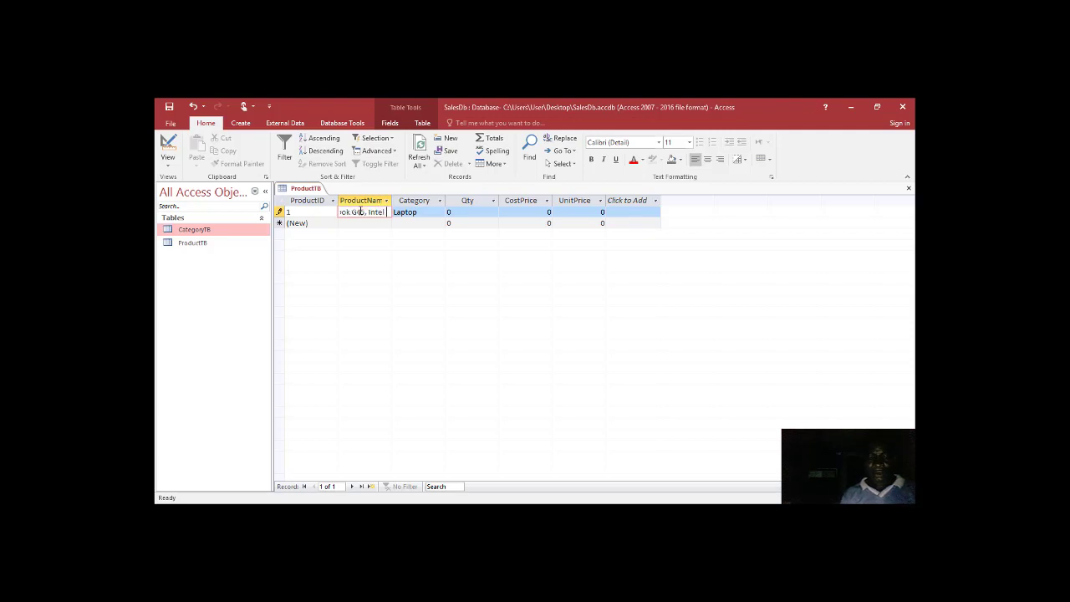
pyautogui.write(' Core-')
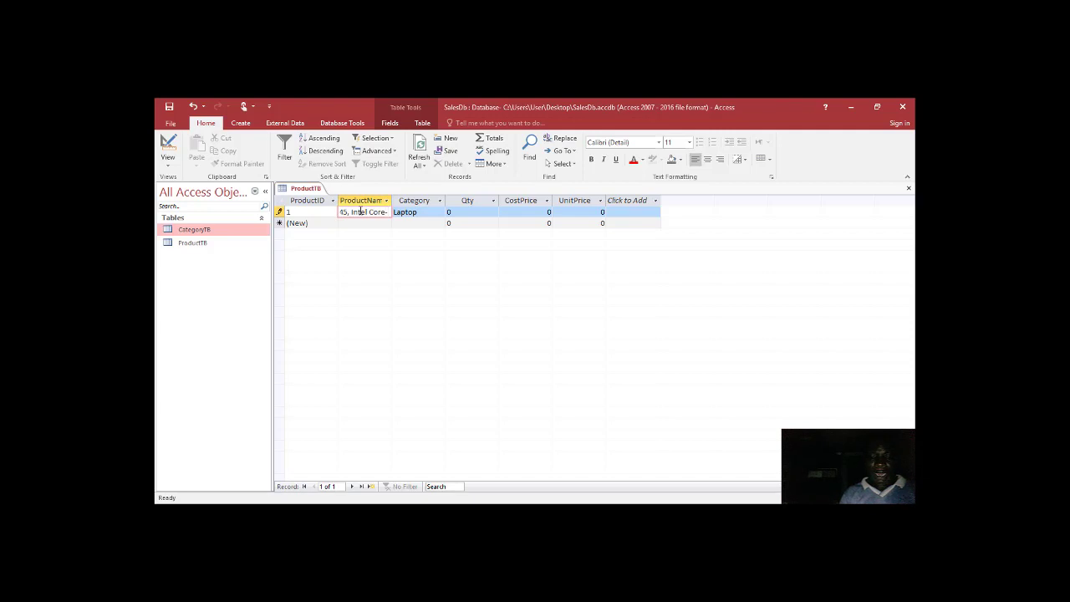
pyautogui.write('i5')
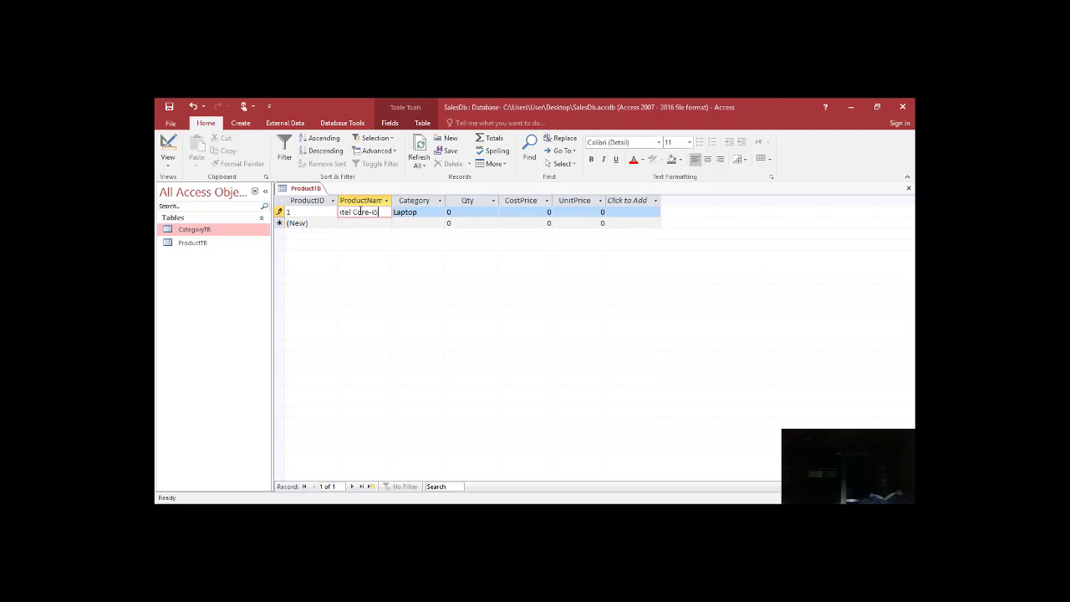
pyautogui.press('Tab')
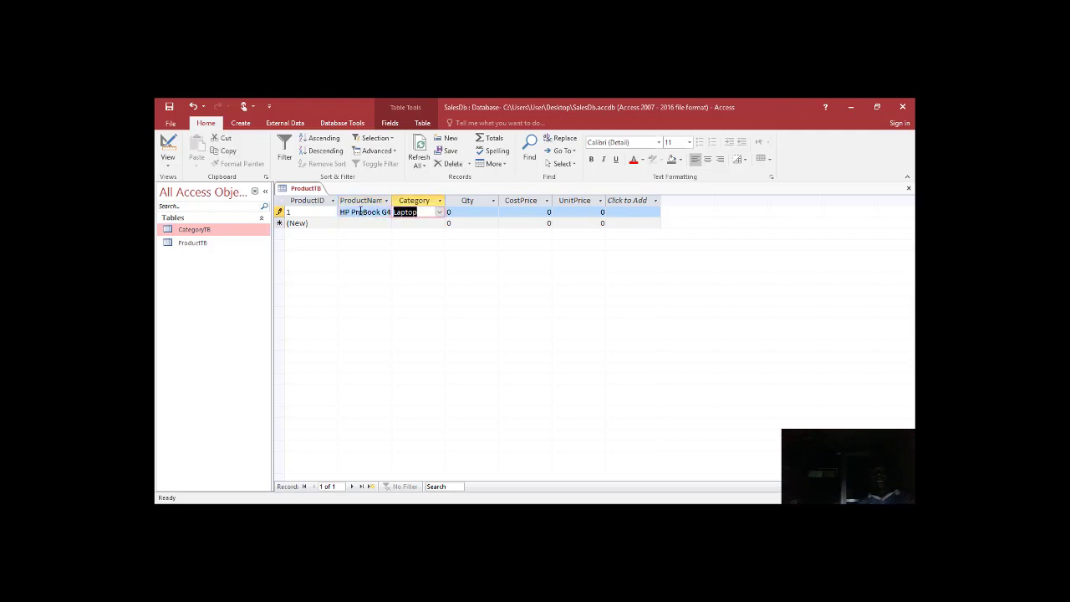
# - Complete the Laptop record with Qty 12, CostPrice 178000 and UnitPrice 185000
pyautogui.press('Tab')
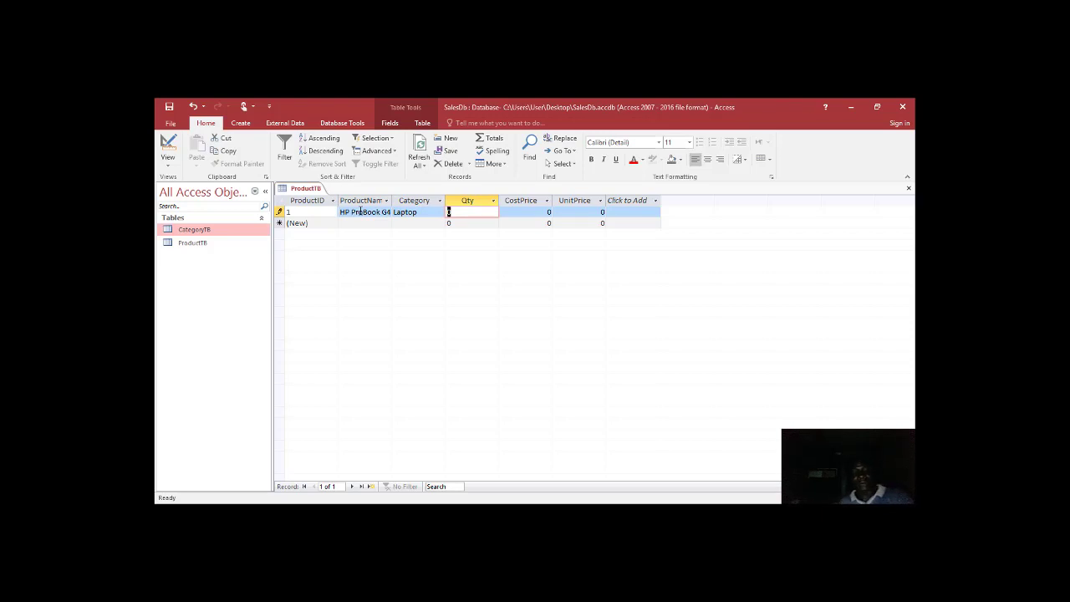
pyautogui.write('12')
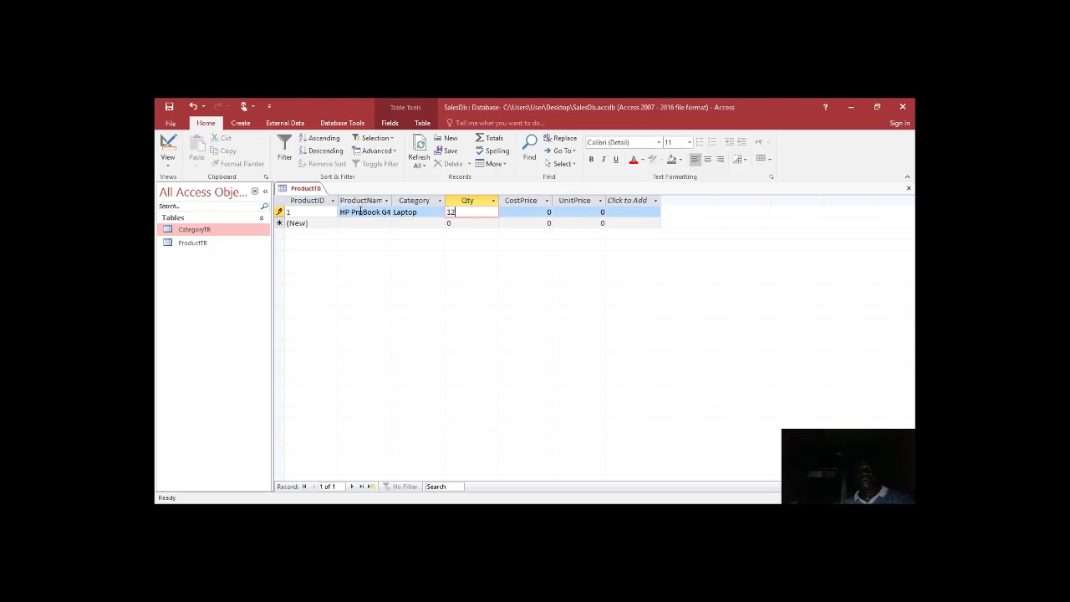
pyautogui.press('Tab')
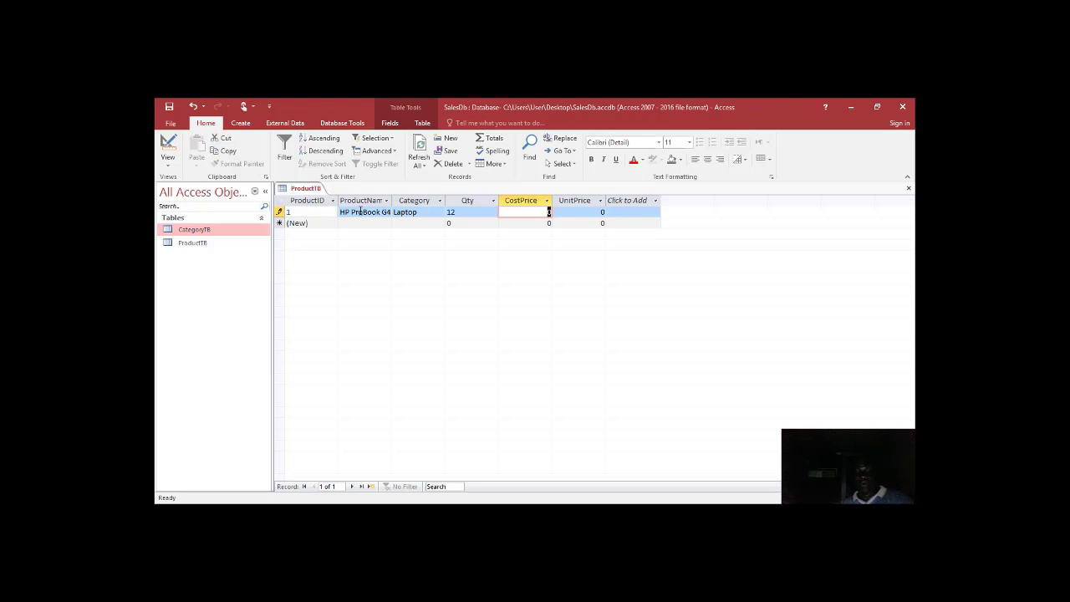
pyautogui.write('17')
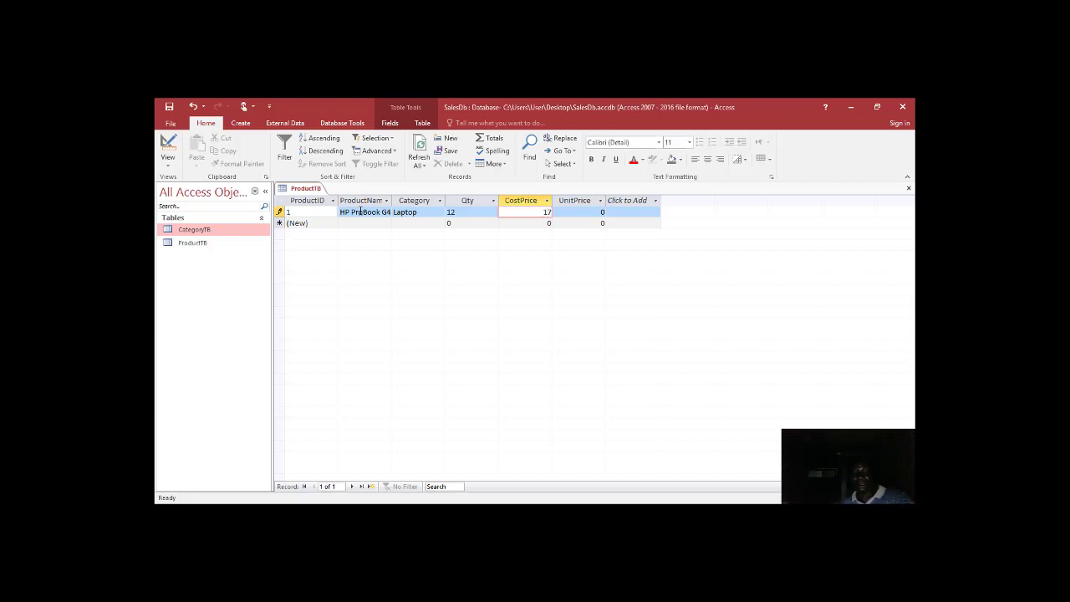
pyautogui.write('8000')
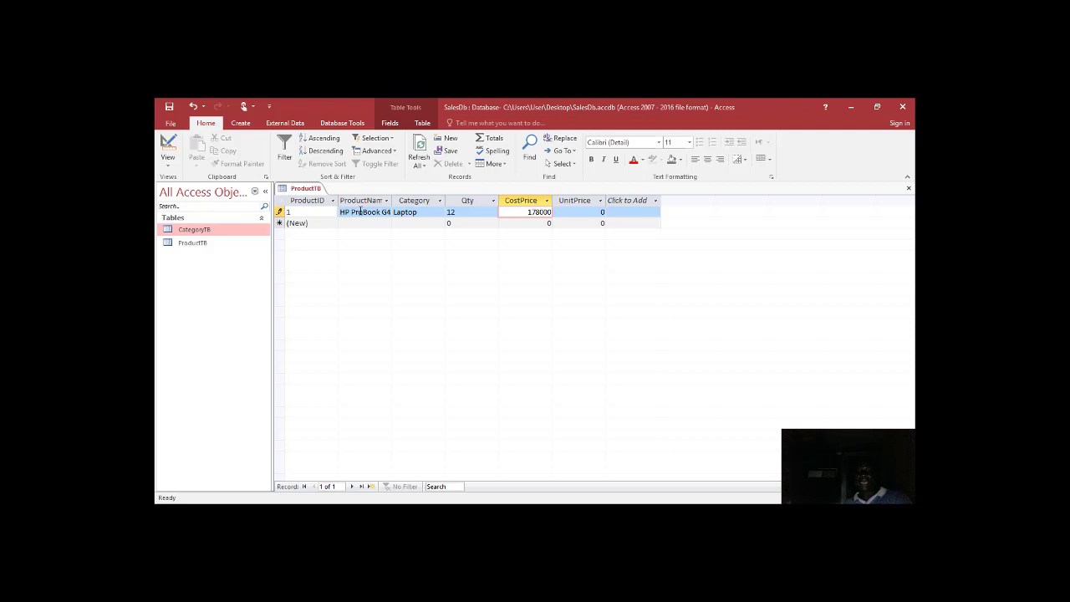
pyautogui.press('Tab')
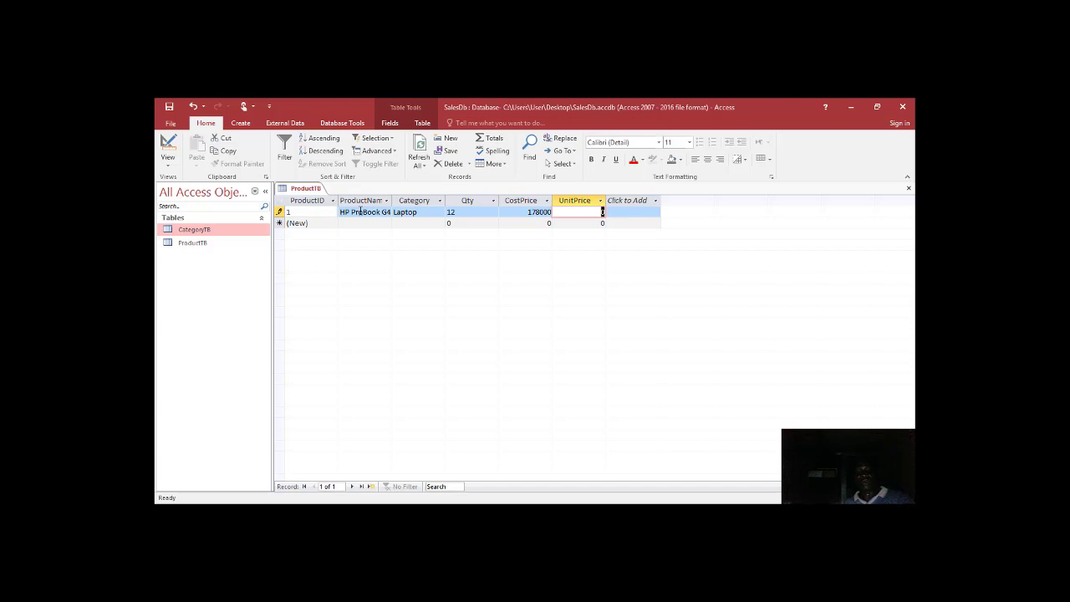
pyautogui.write('1')
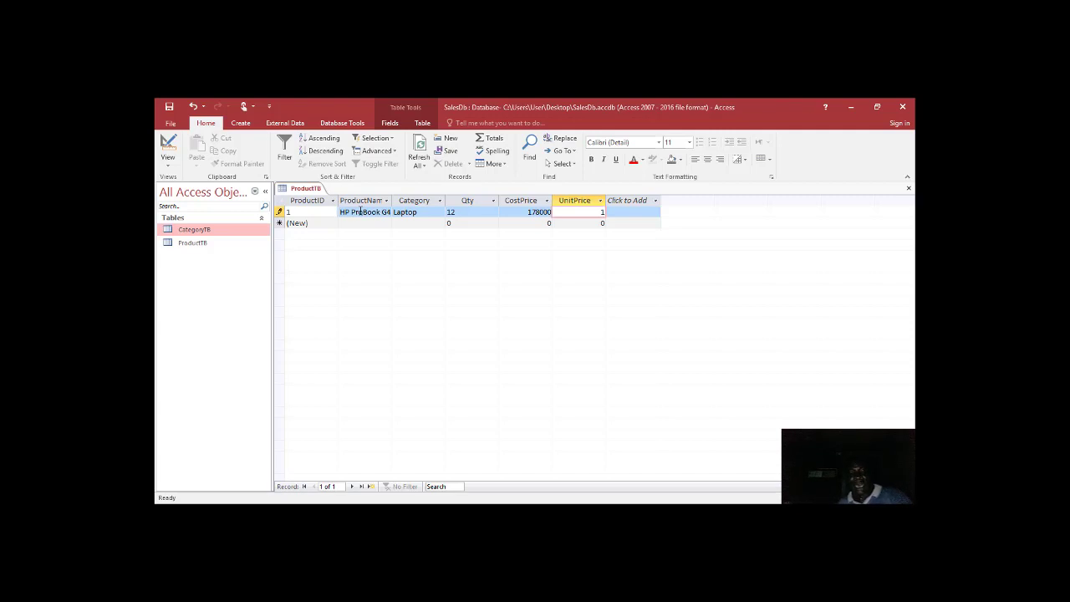
pyautogui.write('85000')
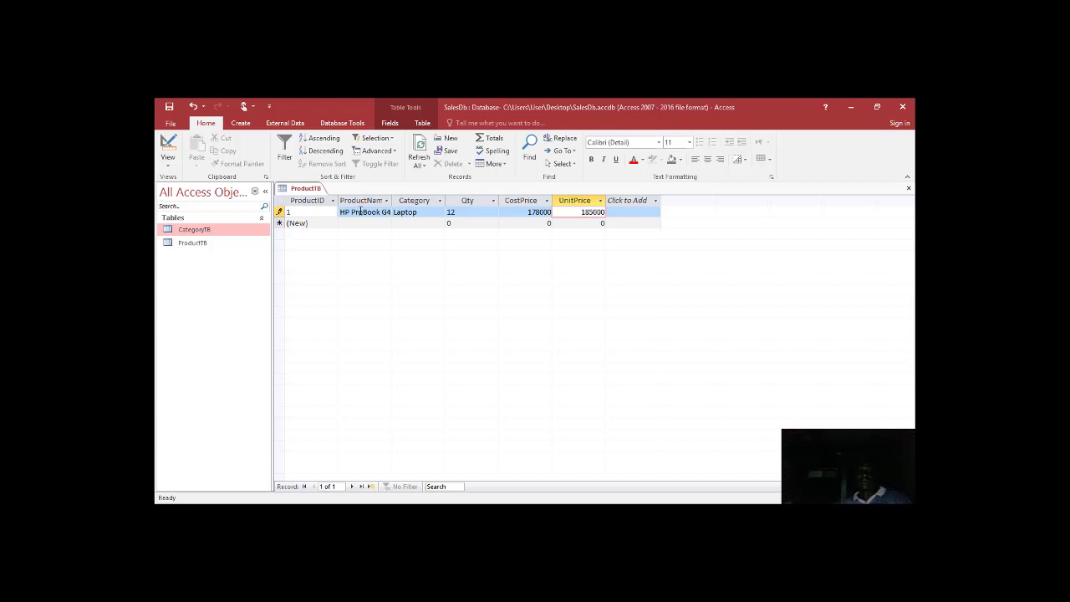
pyautogui.press('Tab')
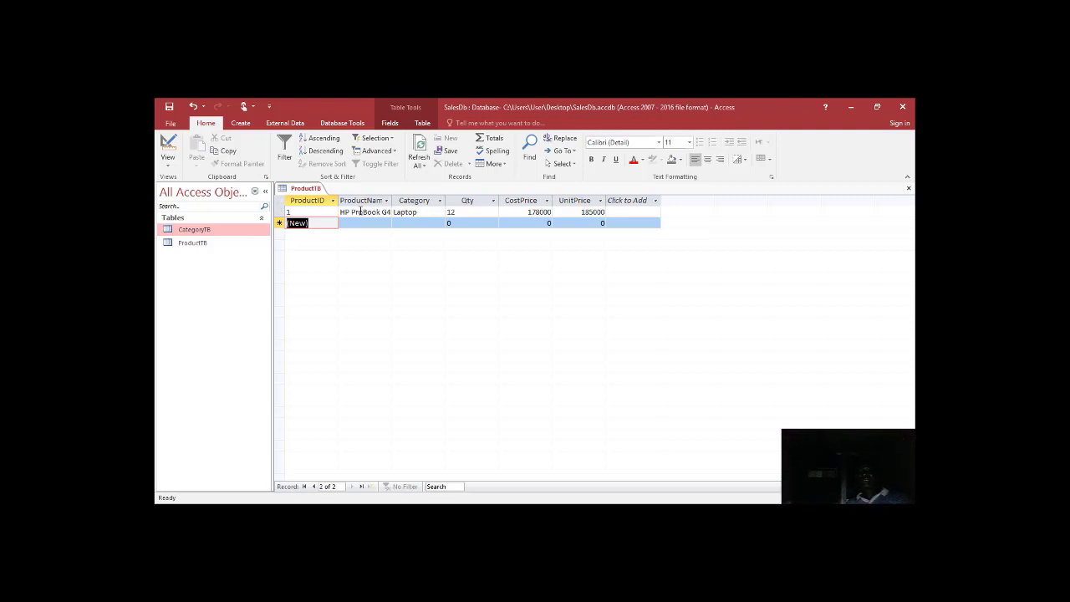
# - Switch ProductTB to Design View and set the UnitPrice field's Text Align to Left and Format to Standard
pyautogui.rightClick(295, 188)
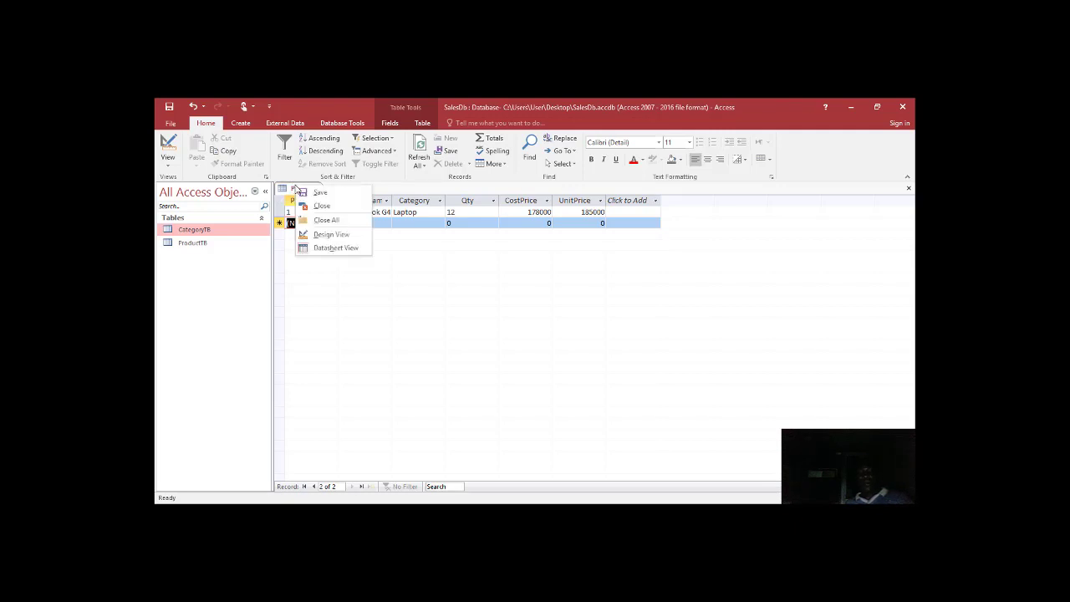
pyautogui.click(327, 235)
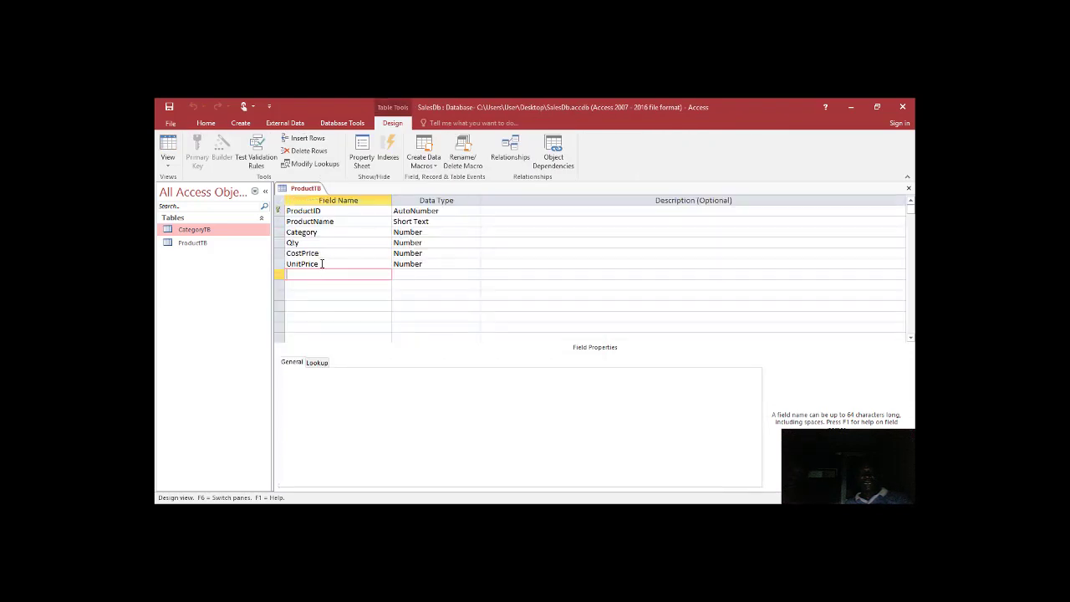
pyautogui.click(321, 263)
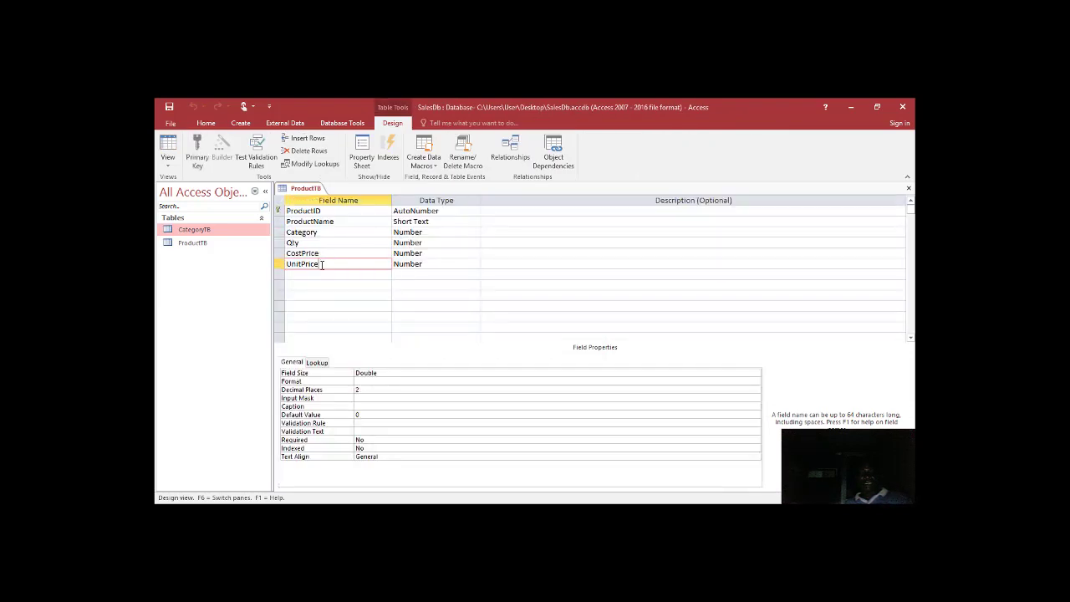
pyautogui.doubleClick(377, 456)
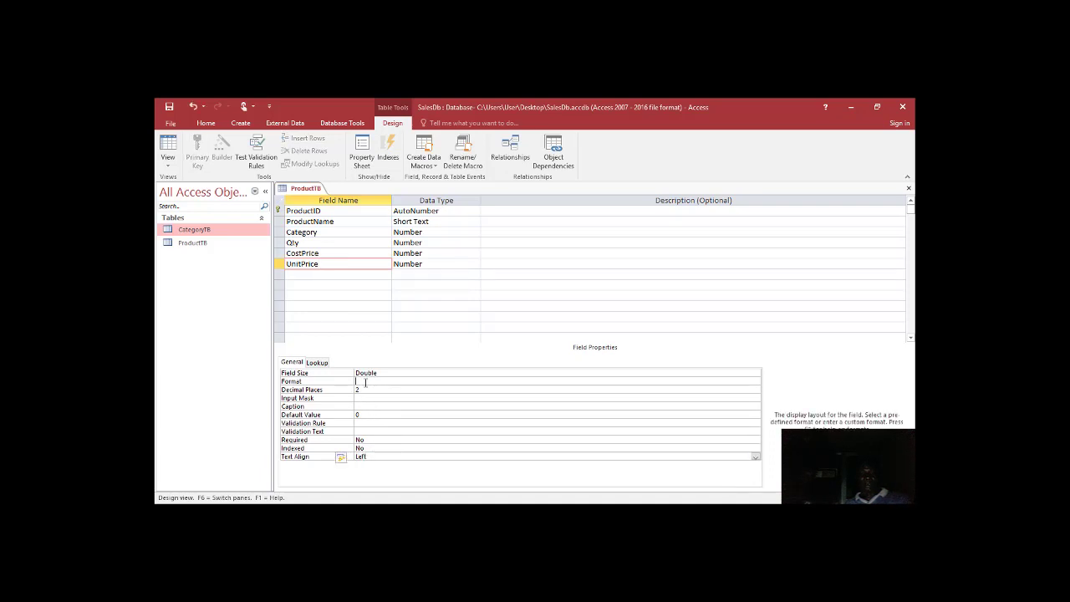
pyautogui.doubleClick(365, 382)
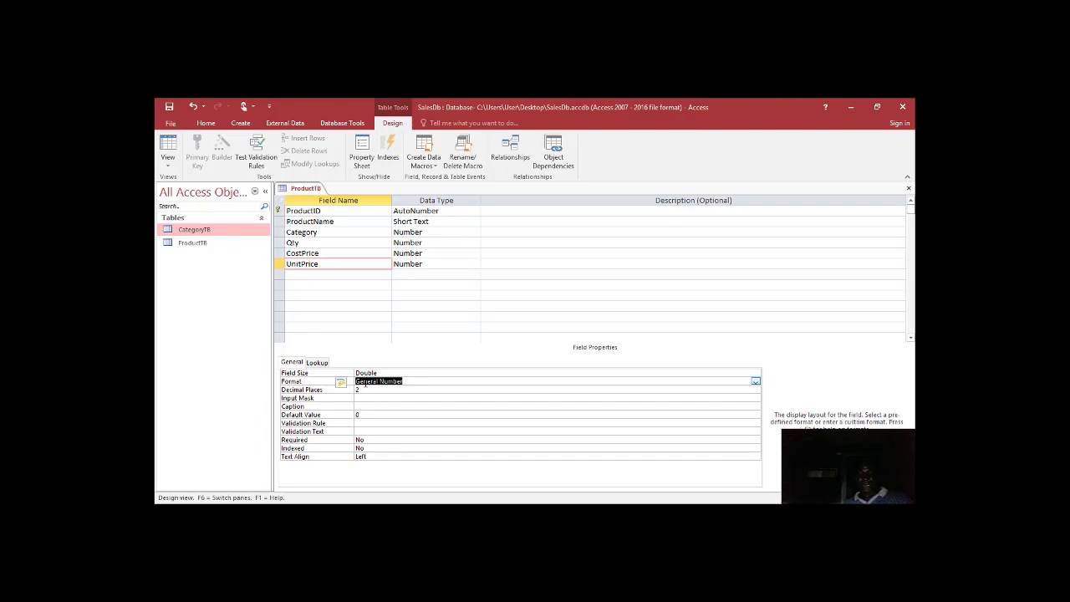
pyautogui.write('s')
# - Set the CostPrice field's Format to Standard and its Text Align to Left
pyautogui.click(326, 253)
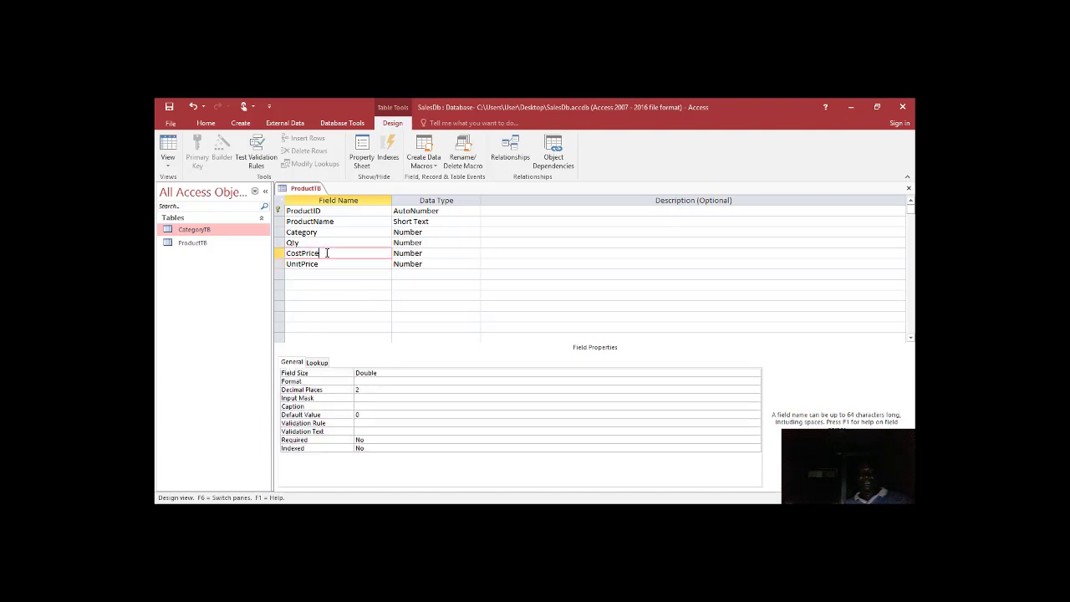
pyautogui.click(359, 382)
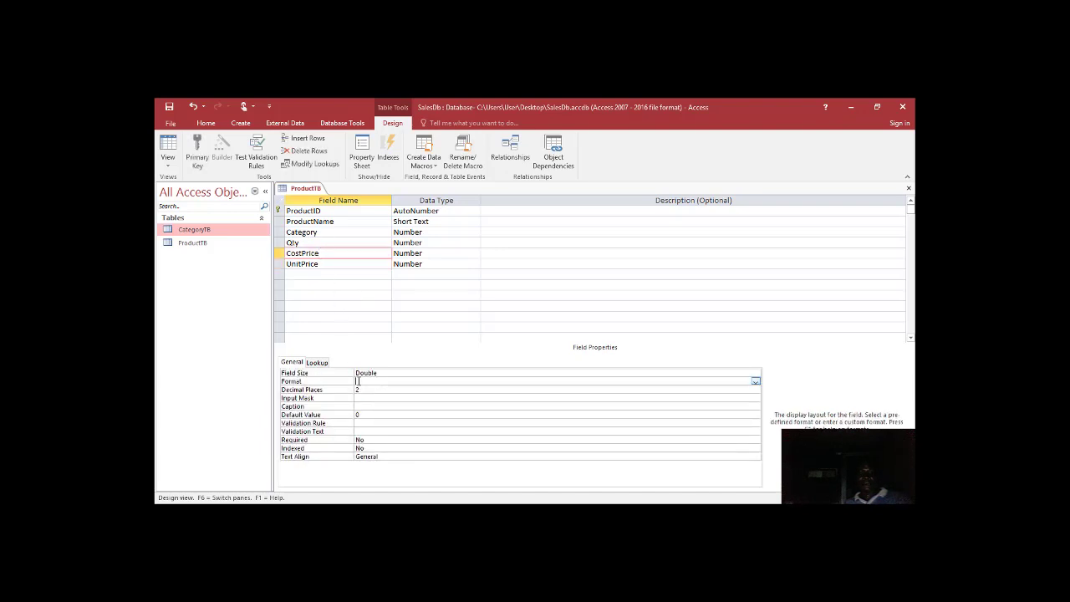
pyautogui.write('s')
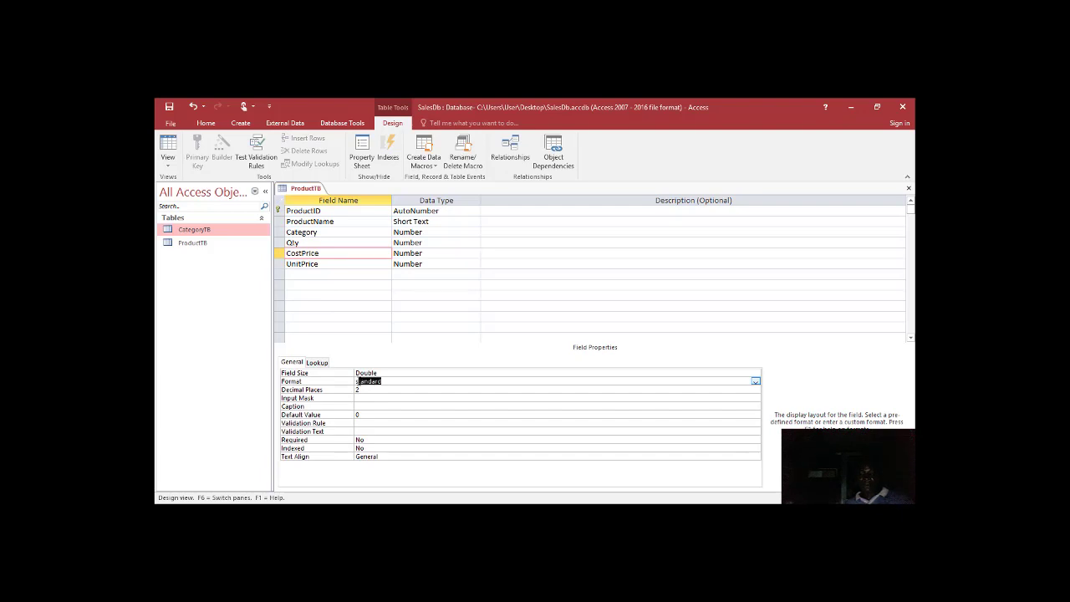
pyautogui.press('Return')
pyautogui.press('Return')
pyautogui.press('Return')
pyautogui.press('Return')
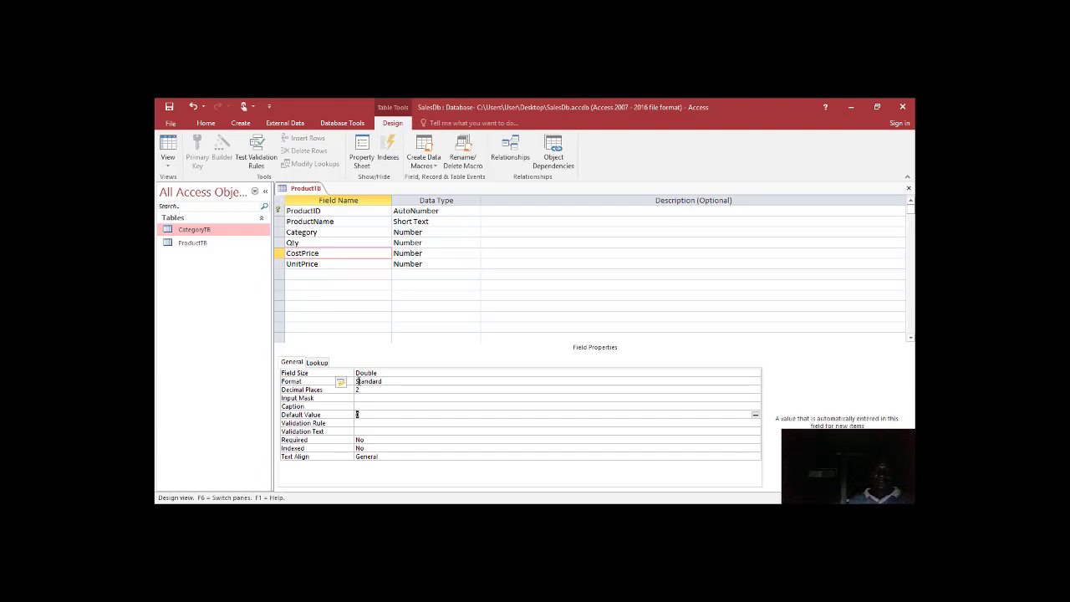
pyautogui.press('Return')
pyautogui.press('Return')
pyautogui.press('Return')
pyautogui.press('Return')
pyautogui.press('Return')
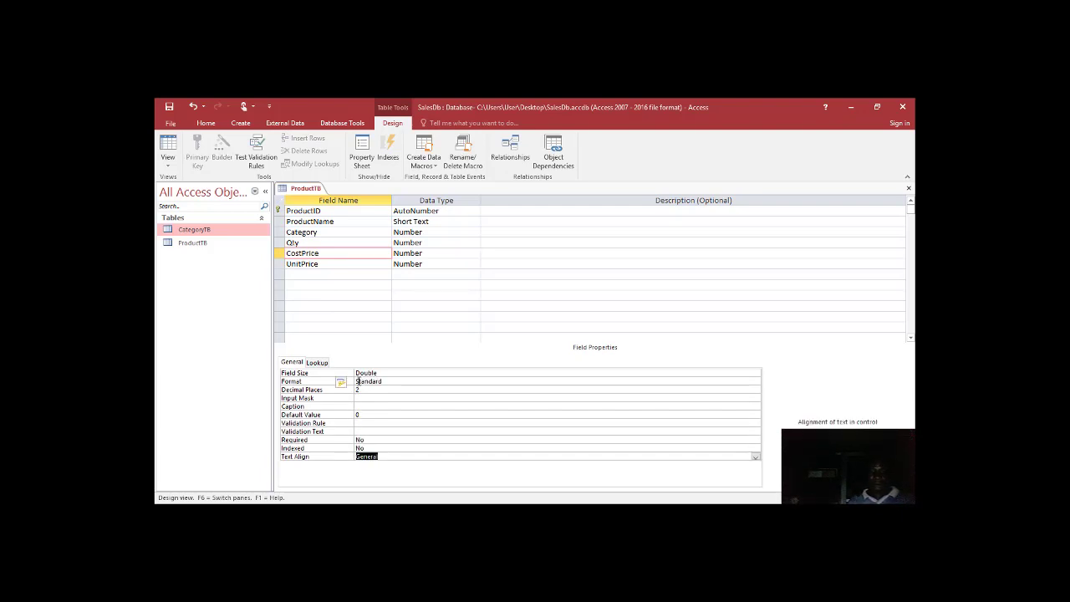
pyautogui.write('l')
pyautogui.press('Up')
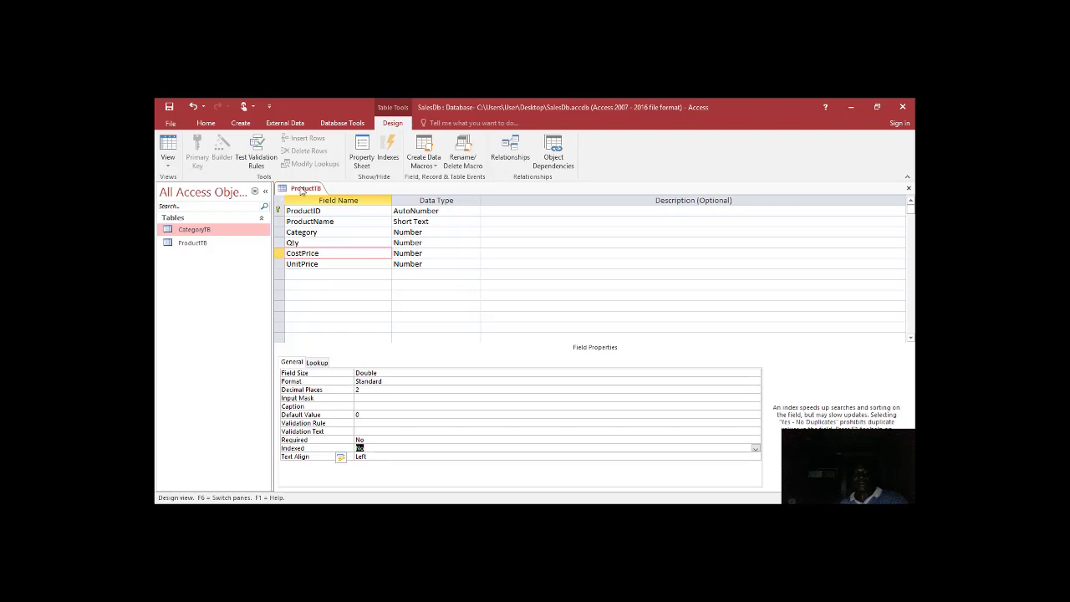
# - Save the ProductTB design while switching to Datasheet View, and close the table
pyautogui.click(168, 142)
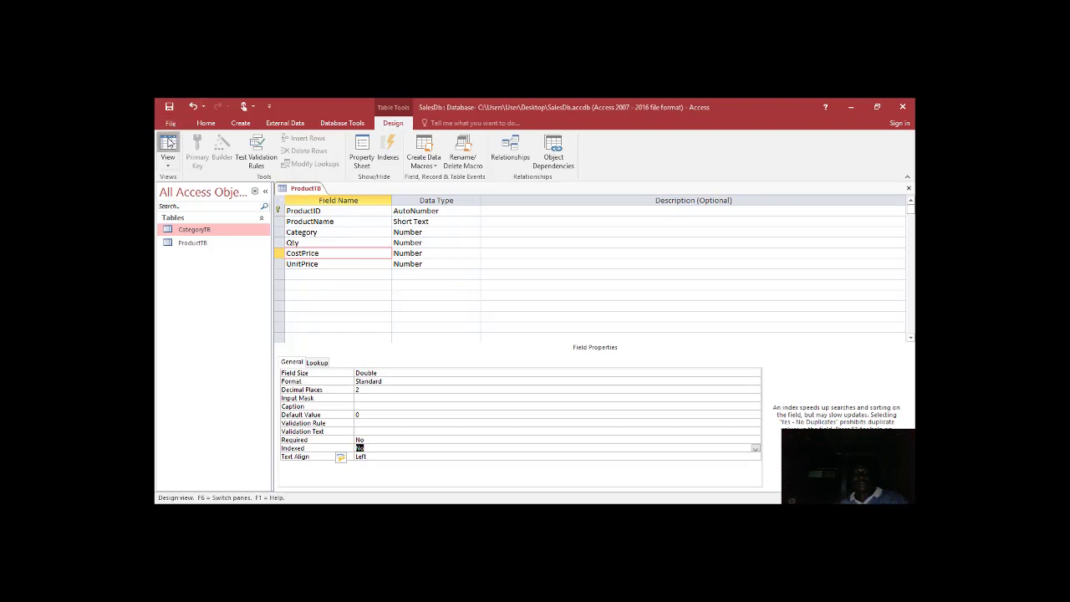
pyautogui.press('Return')
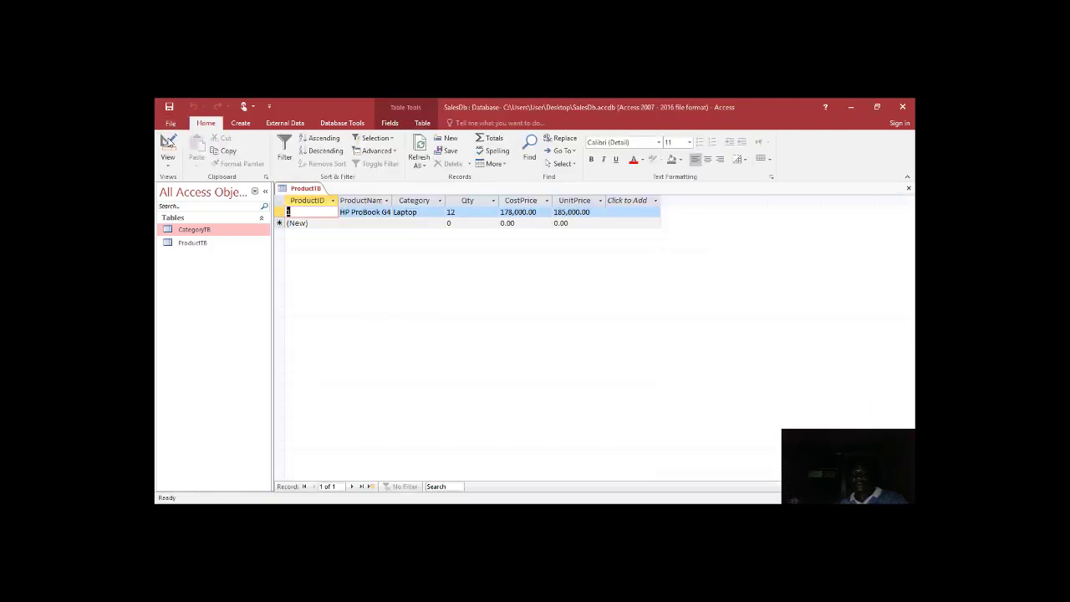
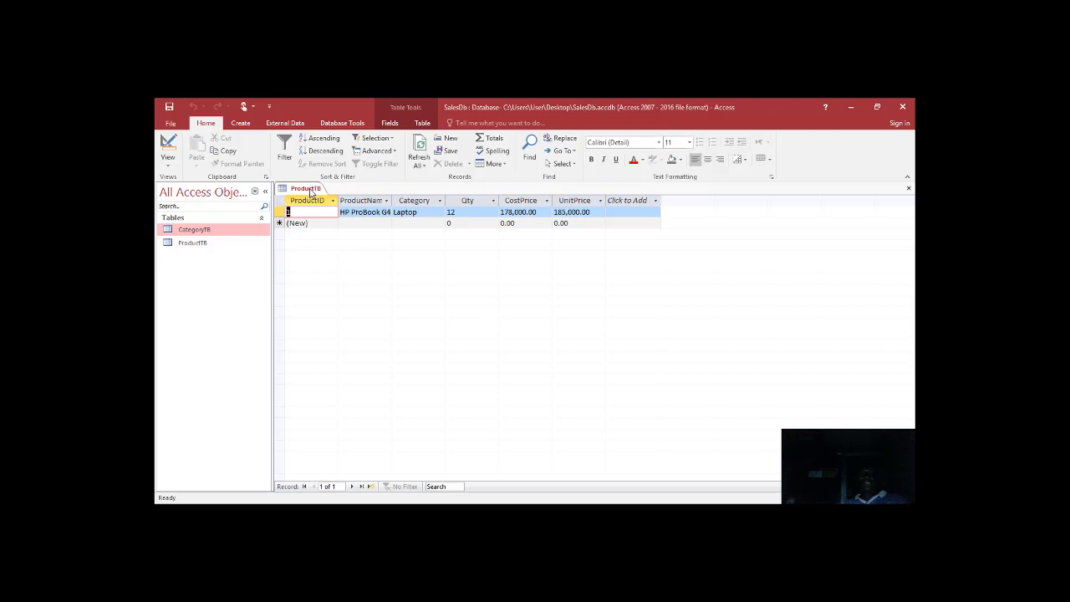
pyautogui.rightClick(311, 192)
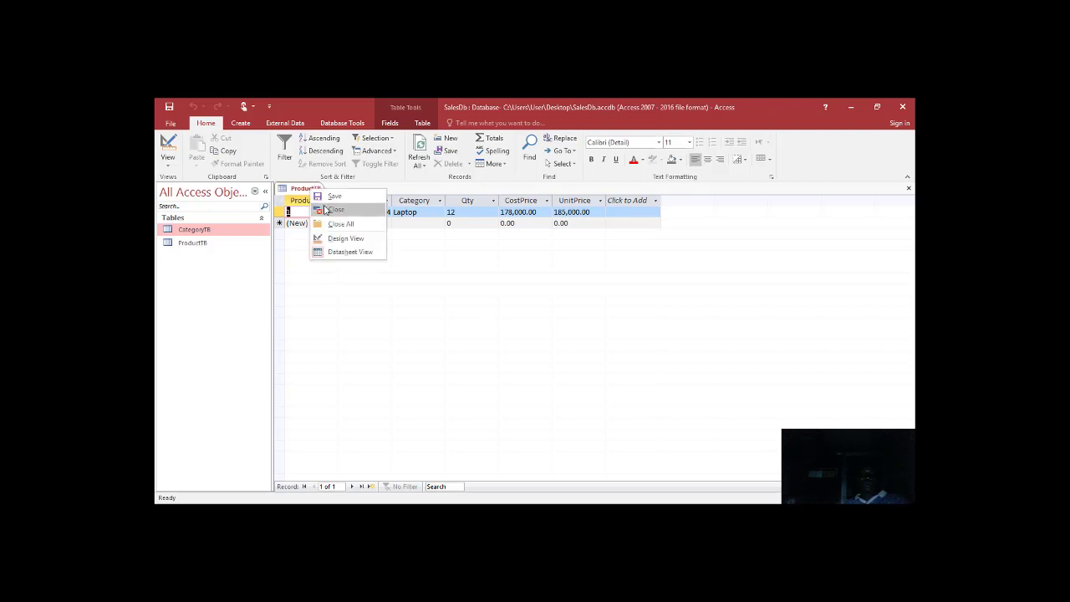
pyautogui.click(326, 211)
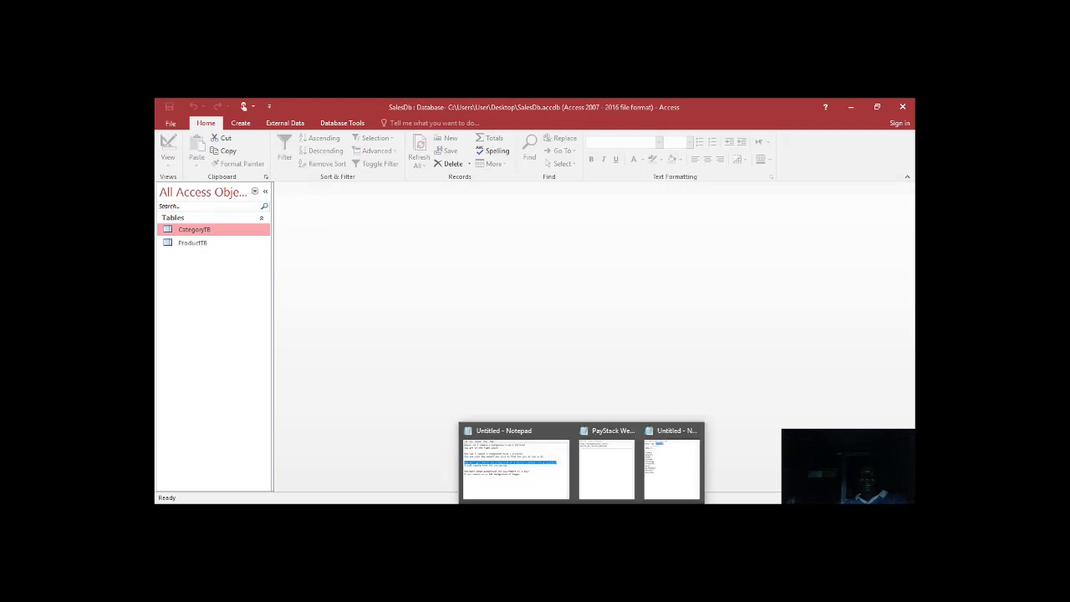
# - Create a new table in Design View with VendorID as its first field, using the AutoNumber data type
pyautogui.moveTo(656, 491)
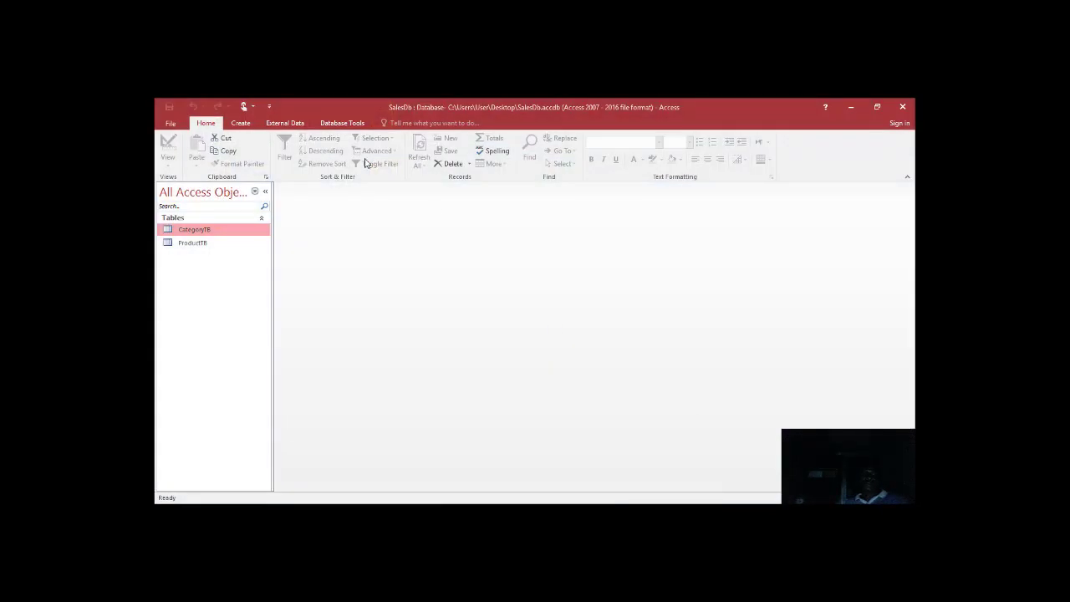
pyautogui.click(247, 126)
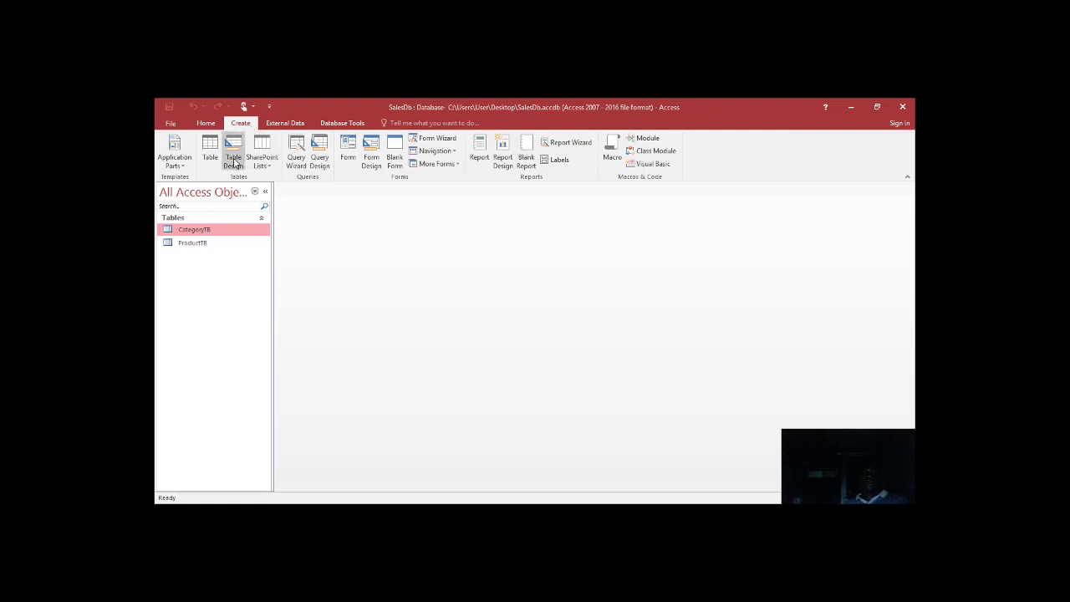
pyautogui.click(233, 160)
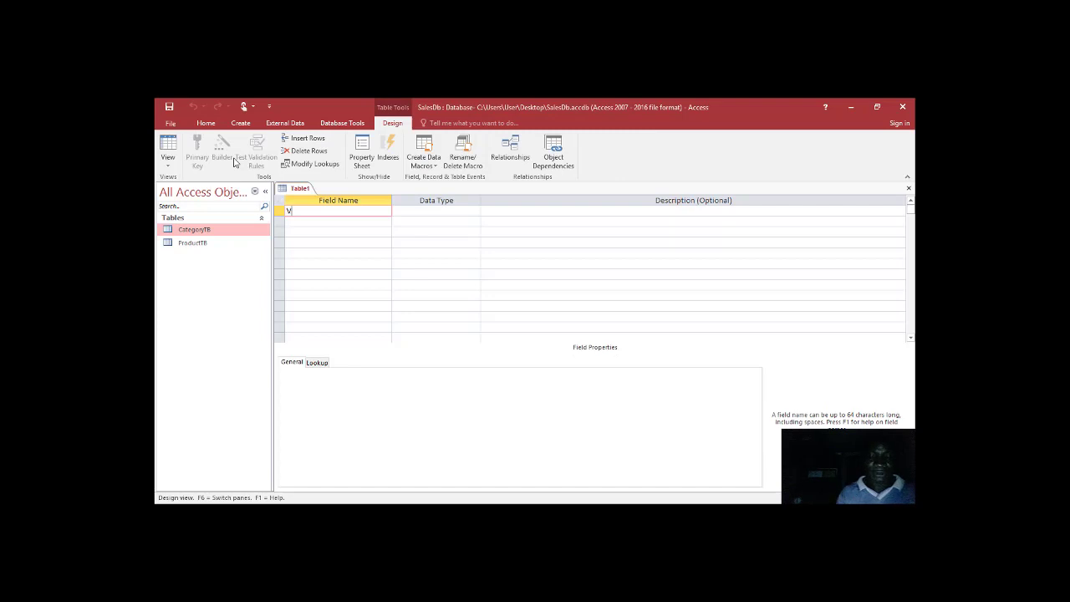
pyautogui.write('Vendor')
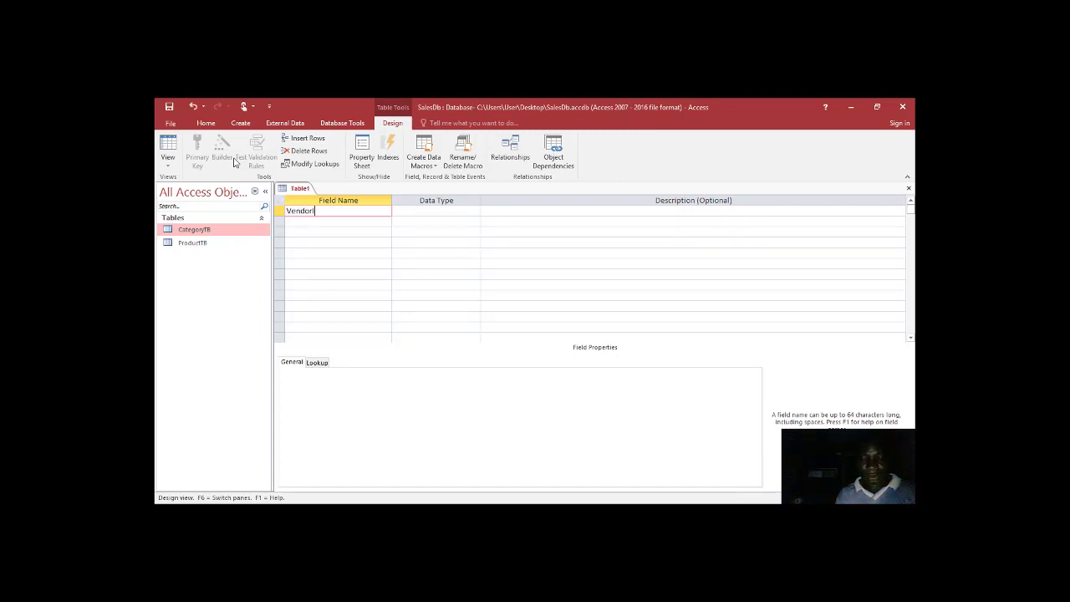
pyautogui.write('ID')
pyautogui.press('Tab')
pyautogui.write('a')
pyautogui.press('Tab')
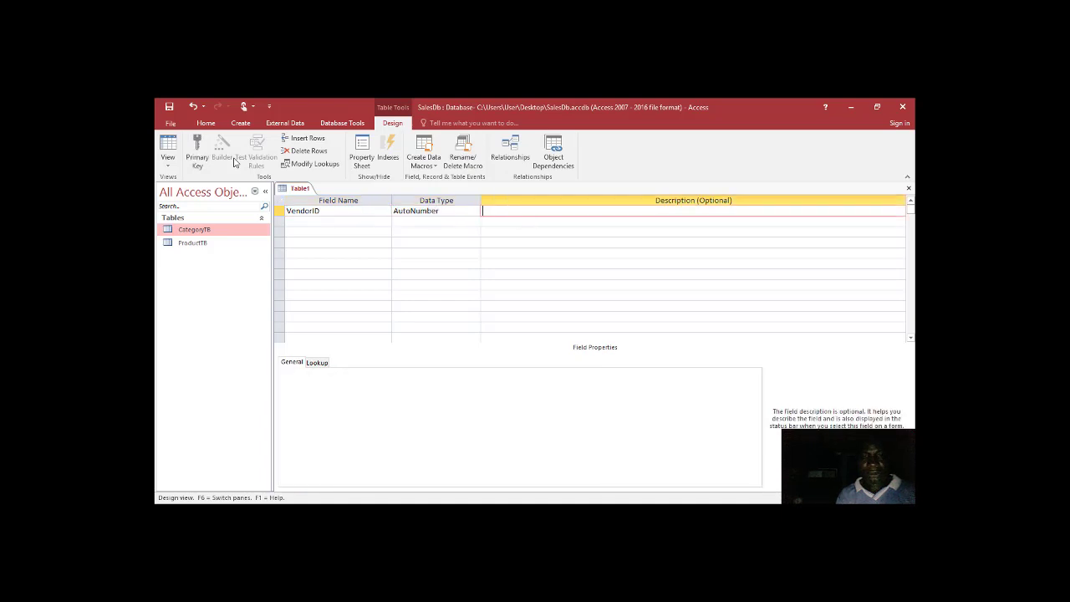
pyautogui.press('Tab')
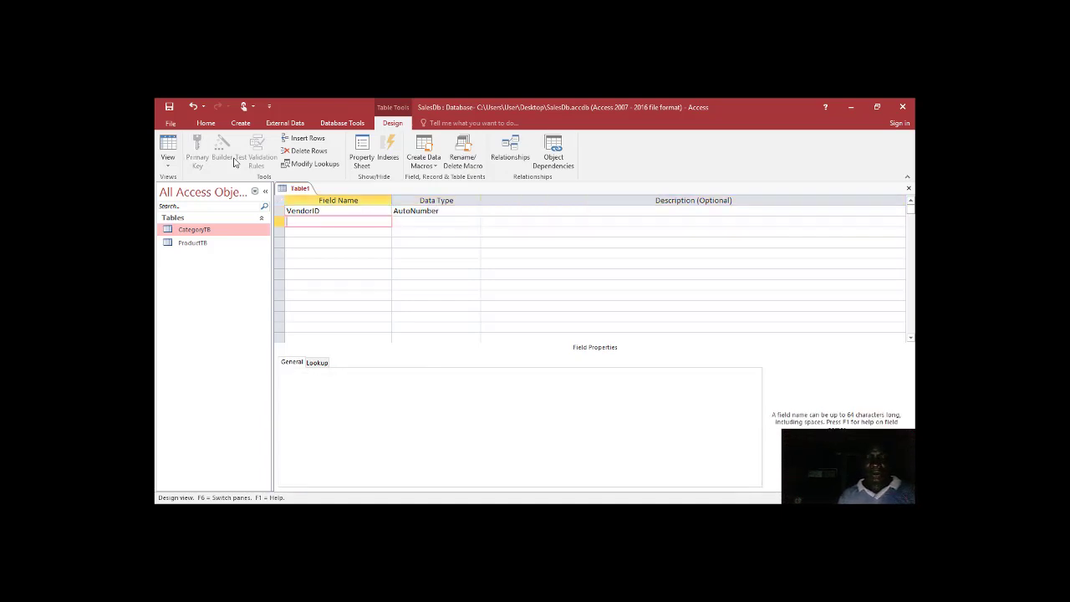
# - Add VendorName and CompanyName to the new table as Short Text fields
pyautogui.write('Vendor')
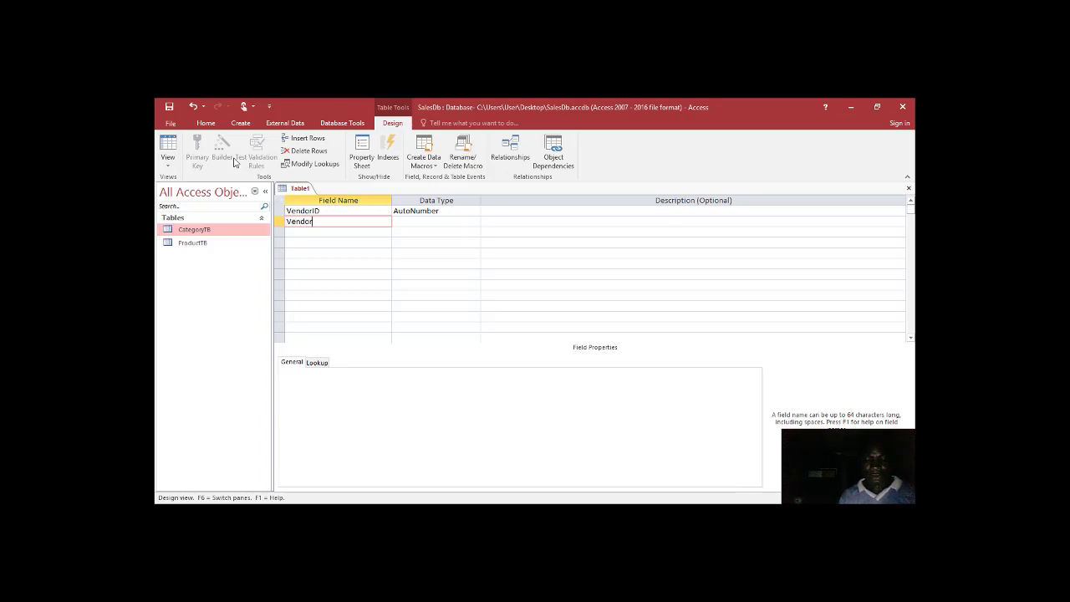
pyautogui.write('Name')
pyautogui.press('Down')
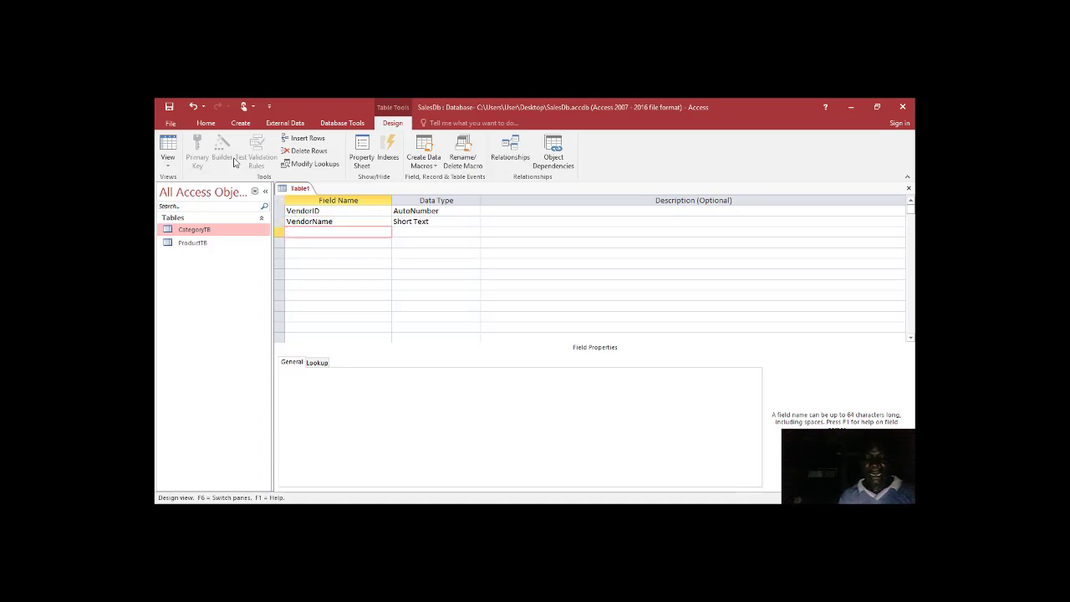
pyautogui.write('Company')
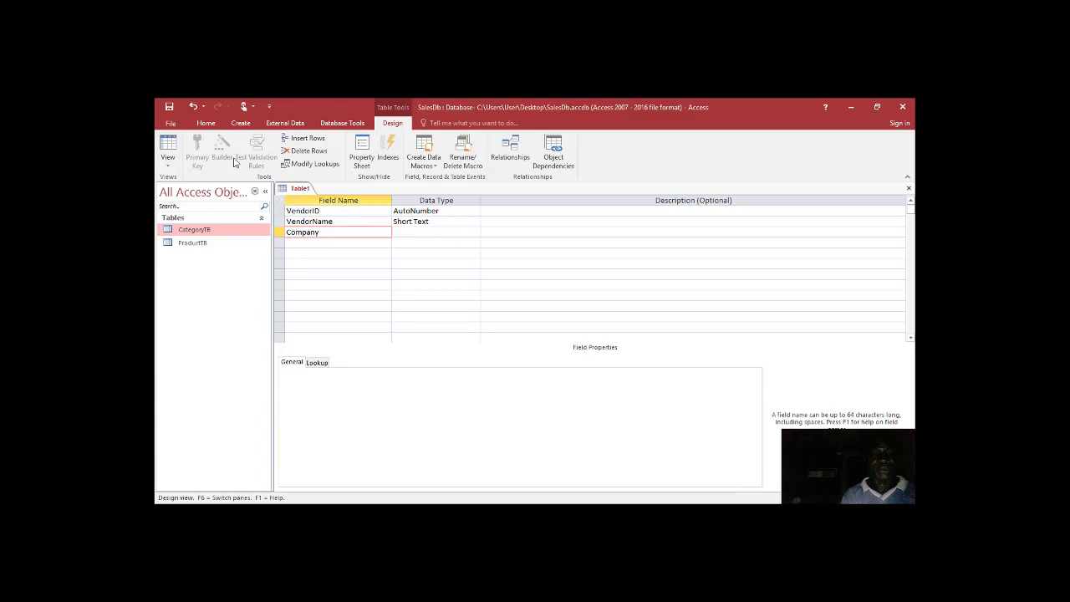
pyautogui.write('Name')
pyautogui.press('Return')
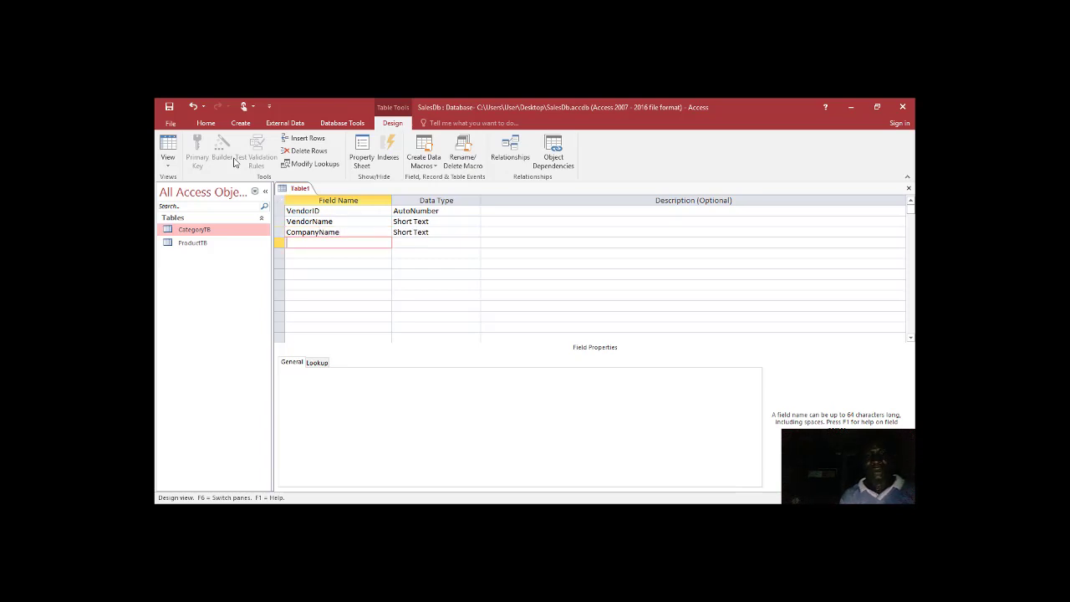
# - Add a ContactAdd field with the Long Text data type below CompanyName
pyautogui.write('Conta')
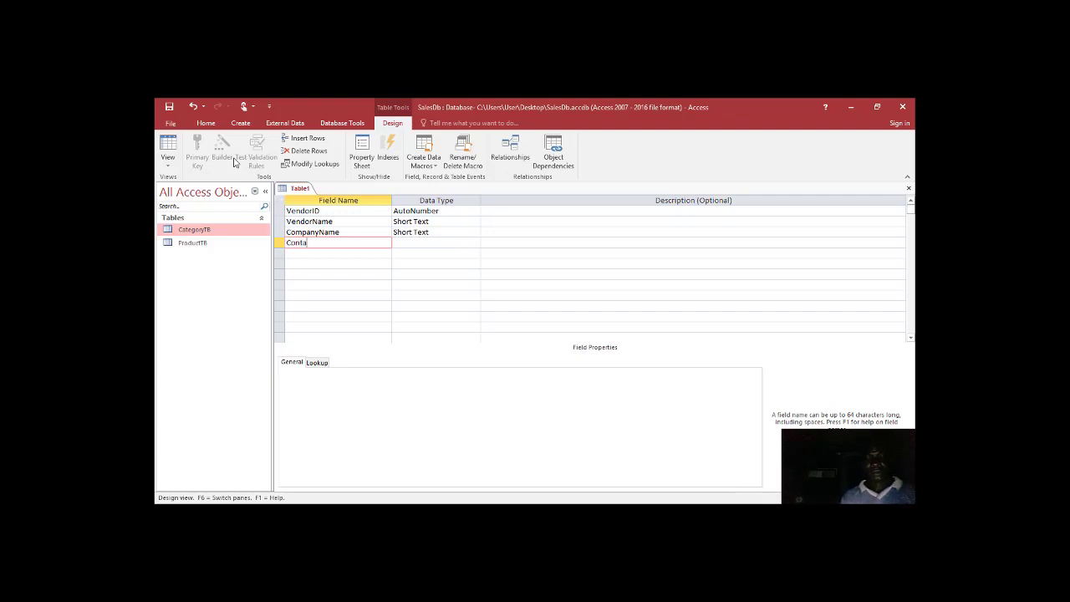
pyautogui.write('ctA')
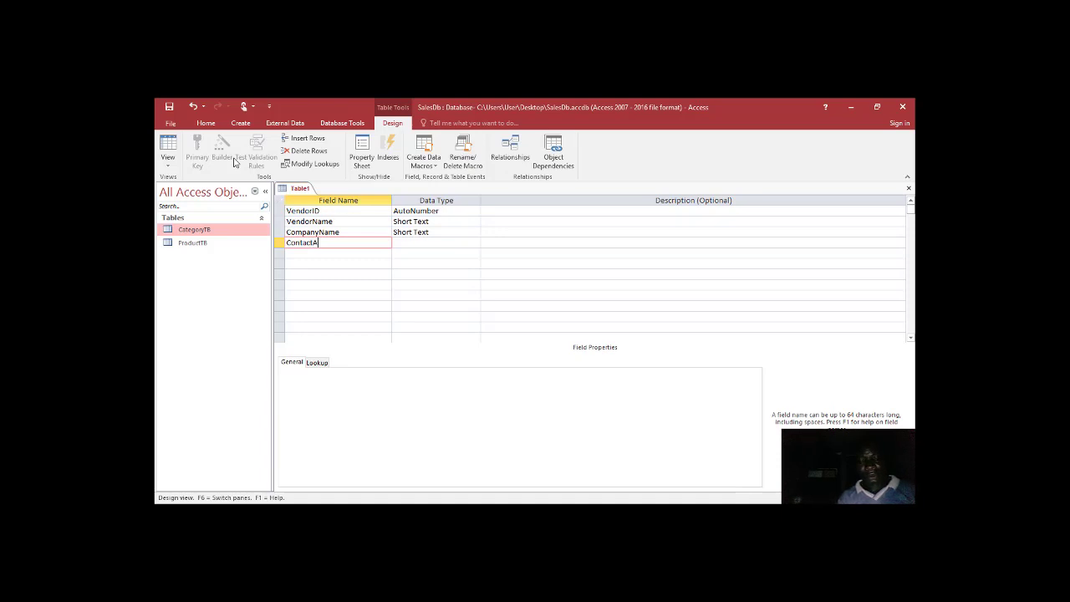
pyautogui.write('dd')
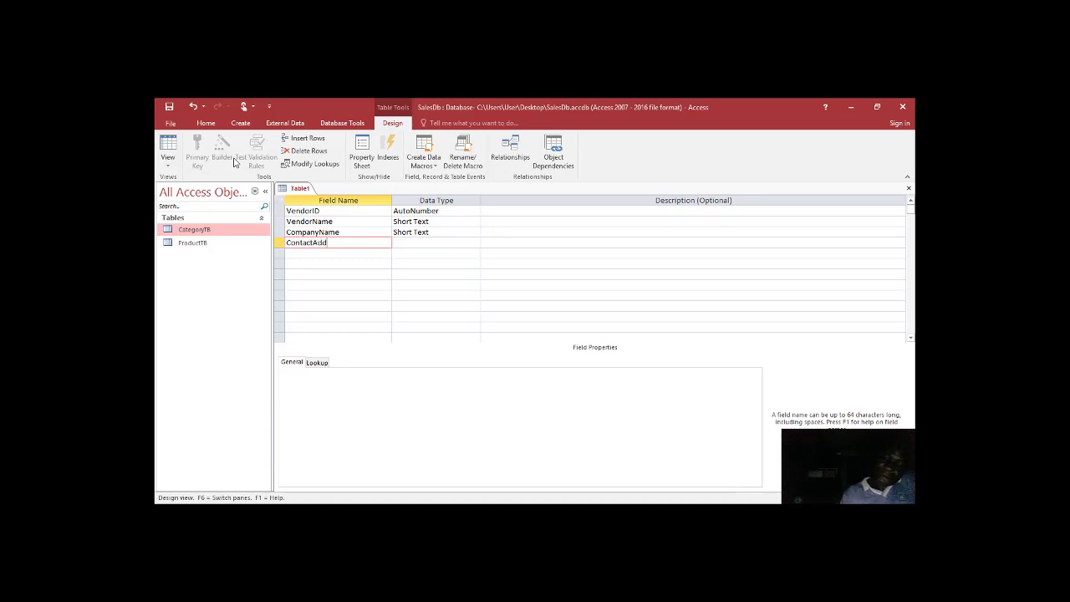
pyautogui.press('Tab')
pyautogui.write('L')
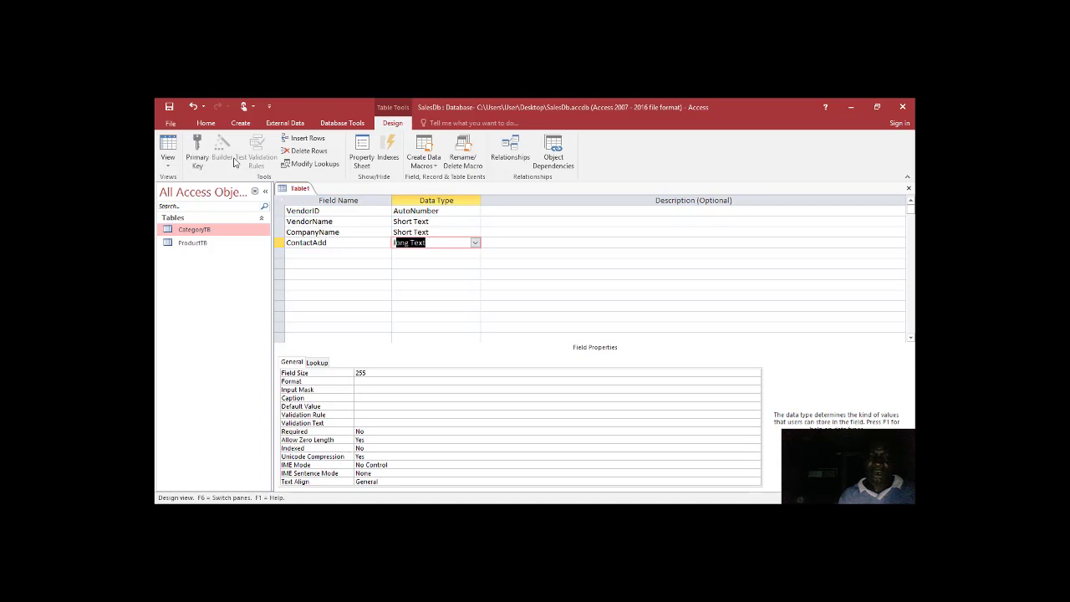
pyautogui.press('Tab')
pyautogui.press('Tab')
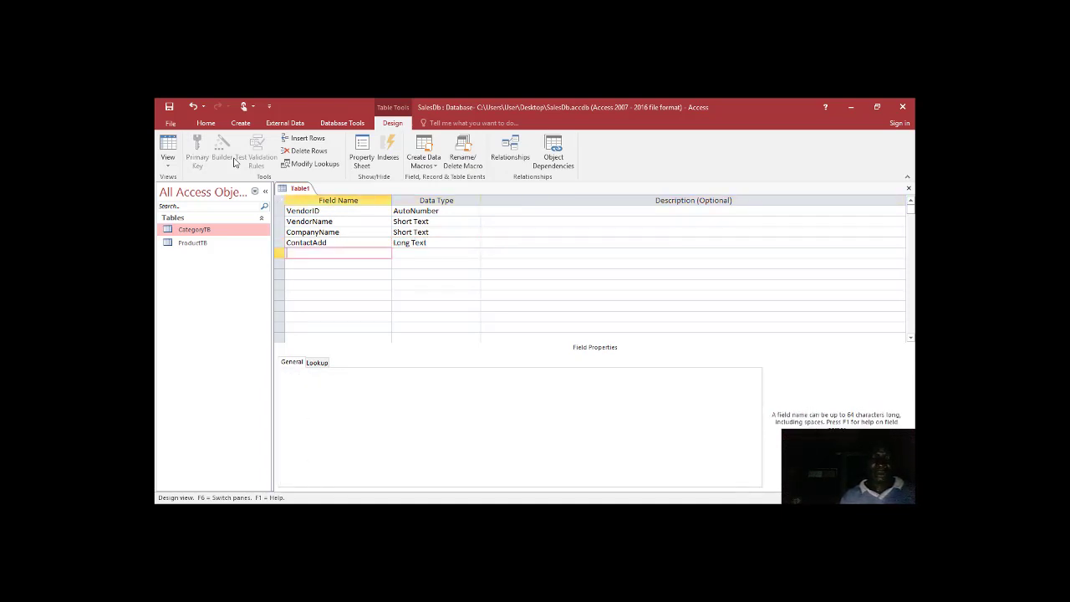
# - Add Phone# and Phone#2 to the vendor table as Short Text fields
pyautogui.write('Ph')
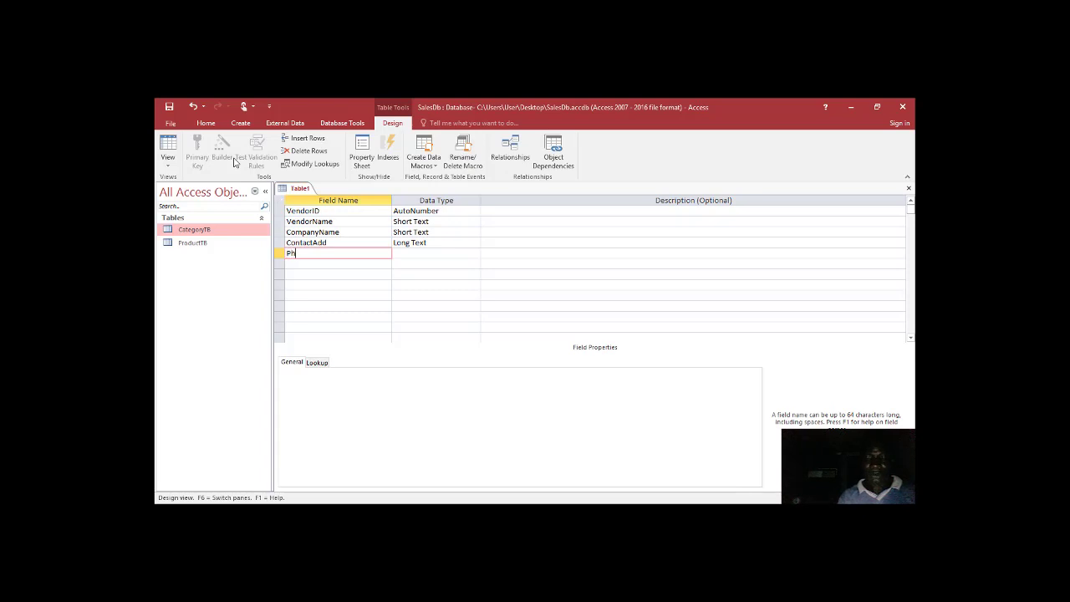
pyautogui.write('one')
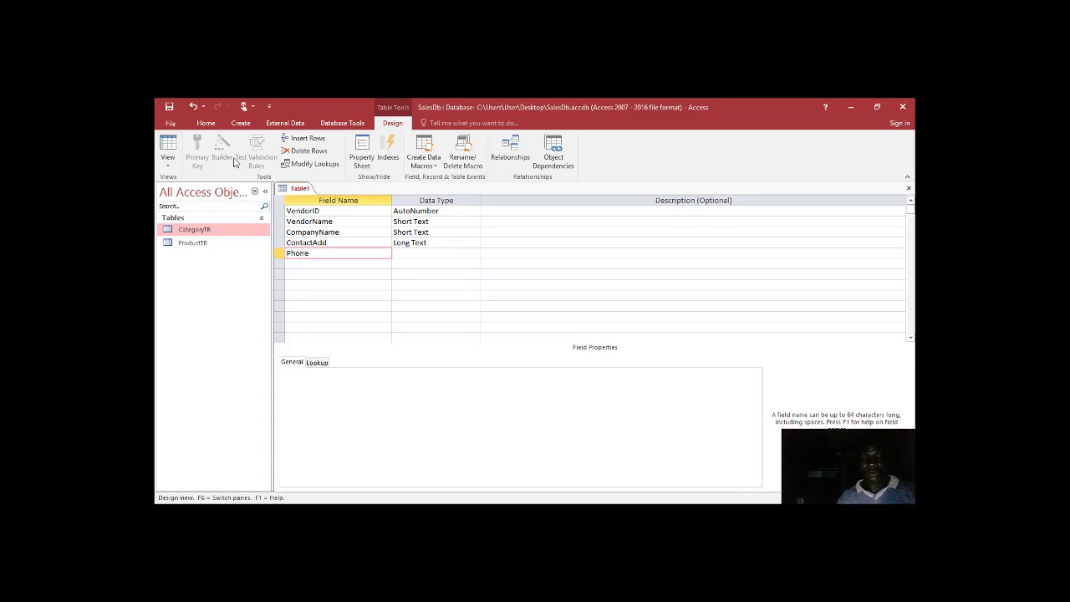
pyautogui.write('#')
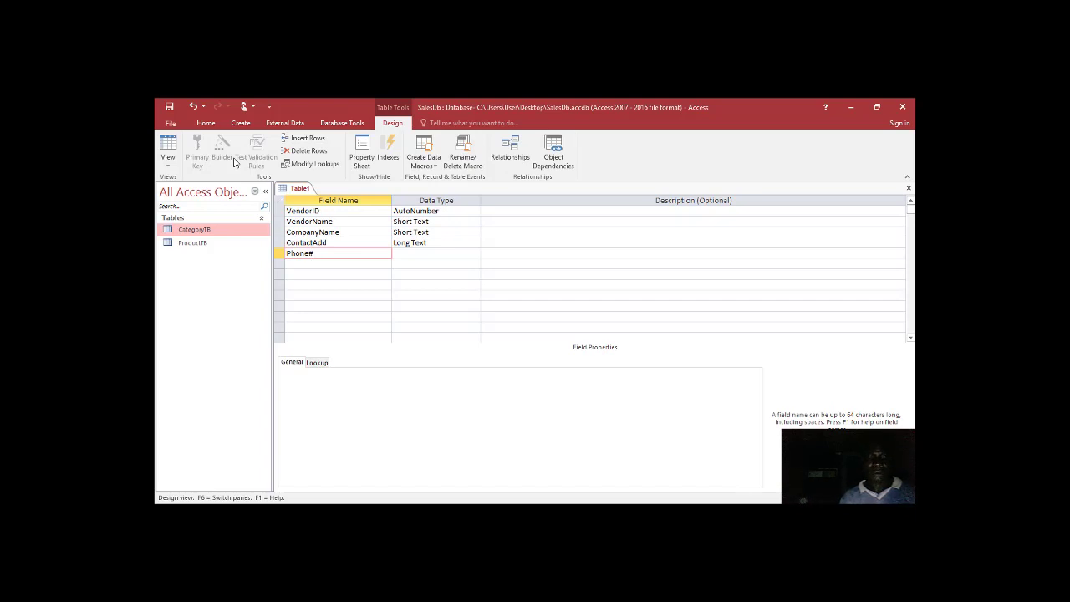
pyautogui.press('Down')
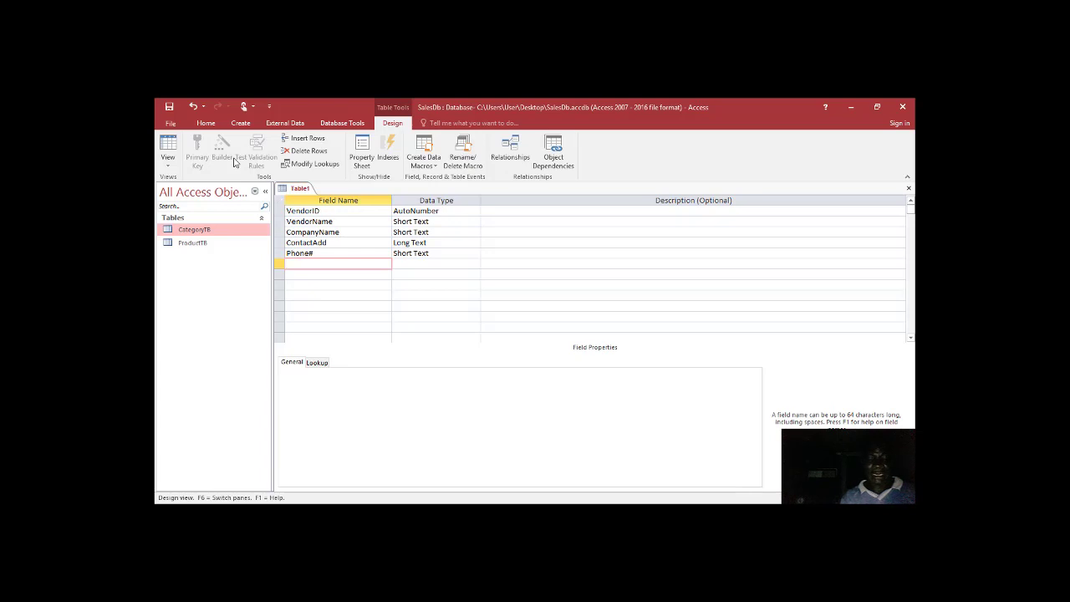
pyautogui.write('Phone')
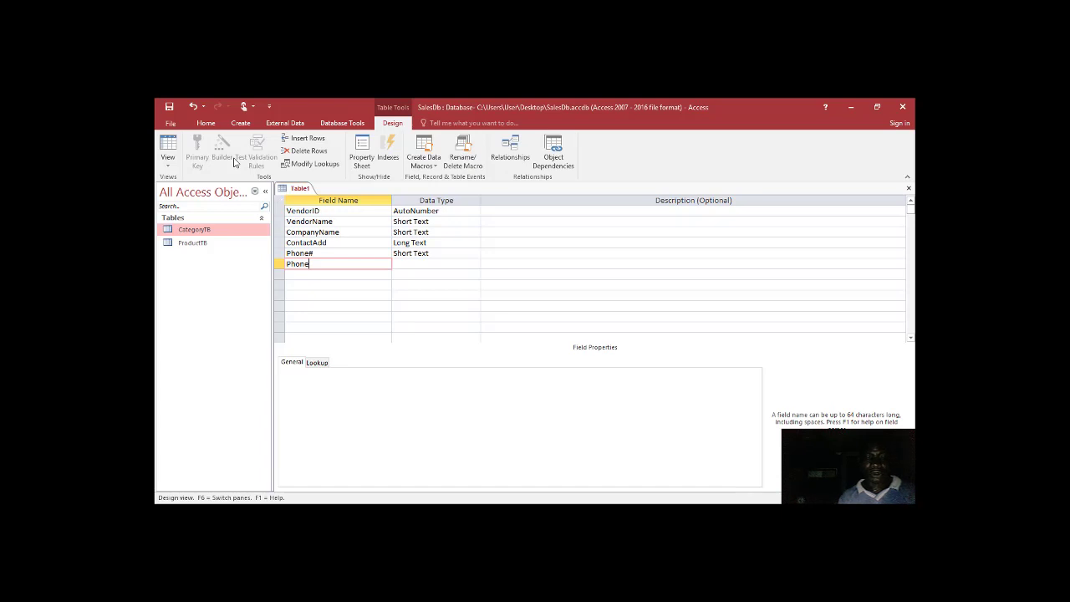
pyautogui.write('#2')
pyautogui.press('Down')
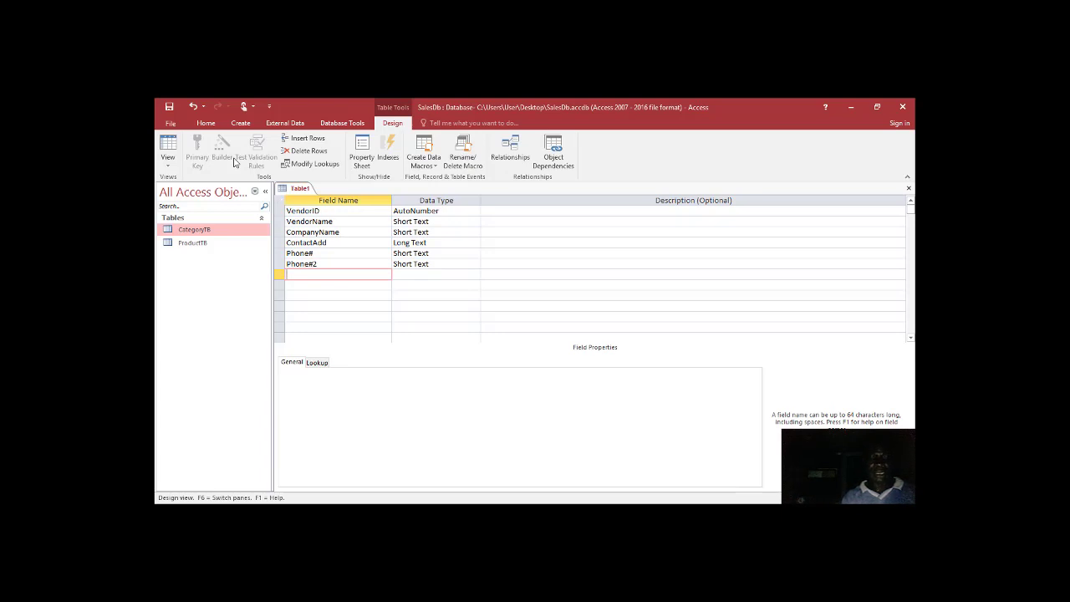
# - Add an EmailAdd field with the Short Text data type below Phone#2
pyautogui.write('Em')
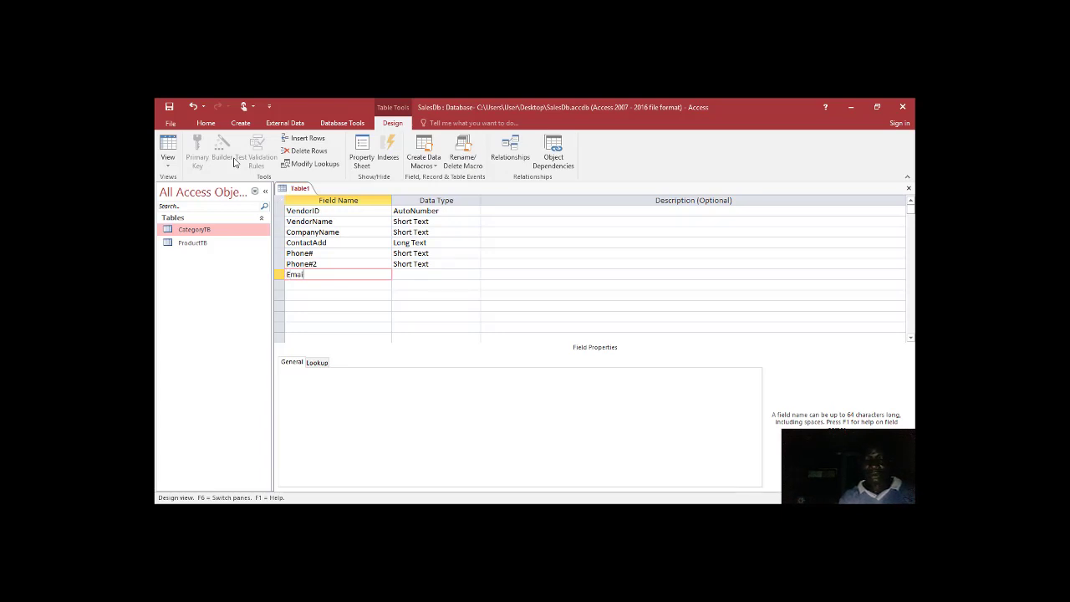
pyautogui.write('ailAdd')
pyautogui.press('Tab')
pyautogui.press('Tab')
pyautogui.press('Tab')
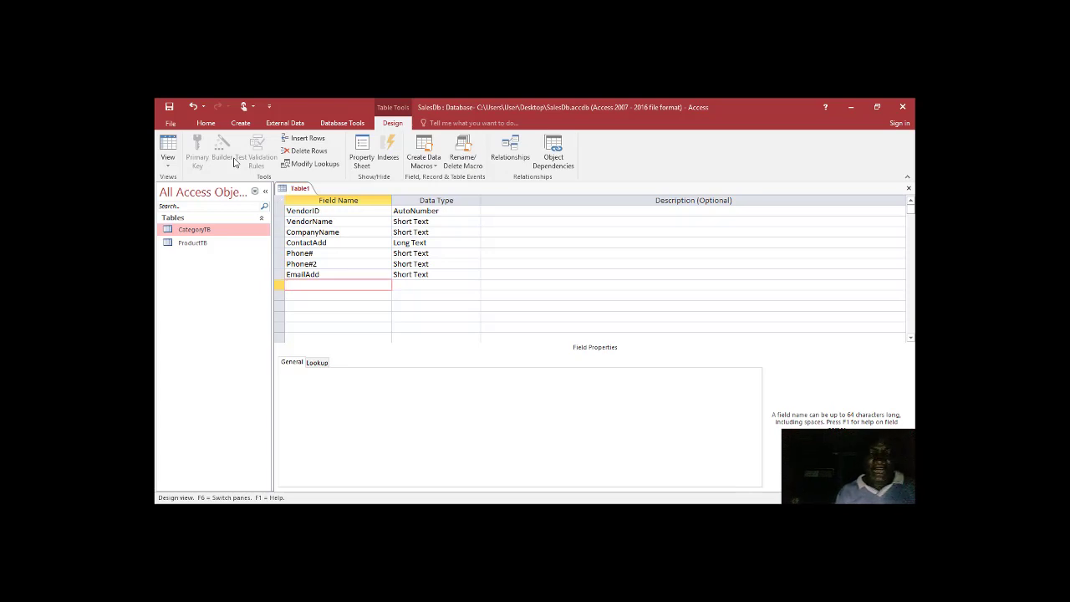
# - Add a VendorAcc field with the Number data type below EmailAdd
pyautogui.write('Vend')
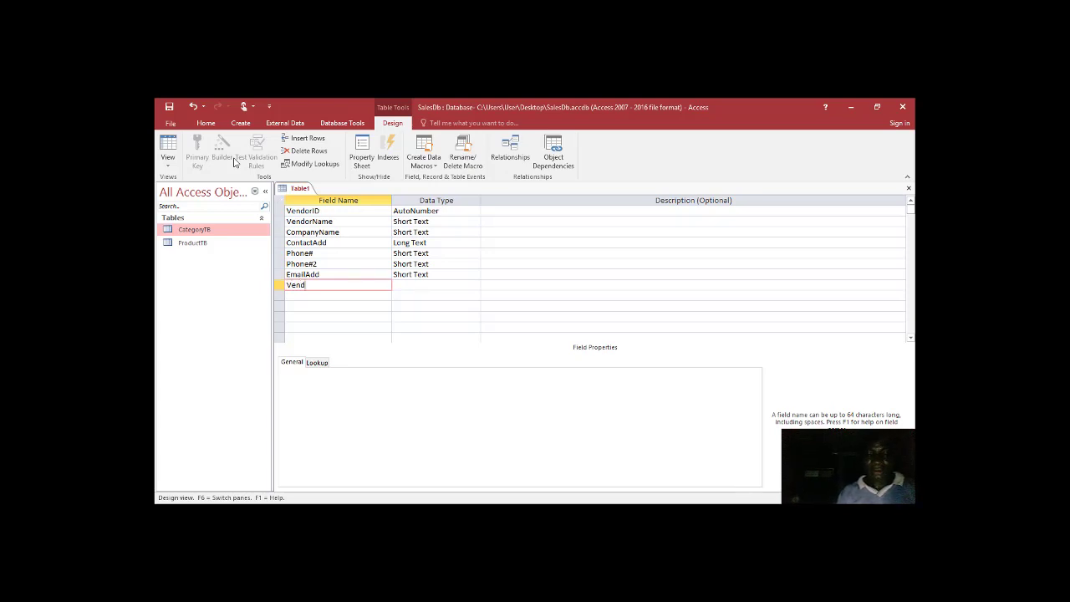
pyautogui.write('orAcc')
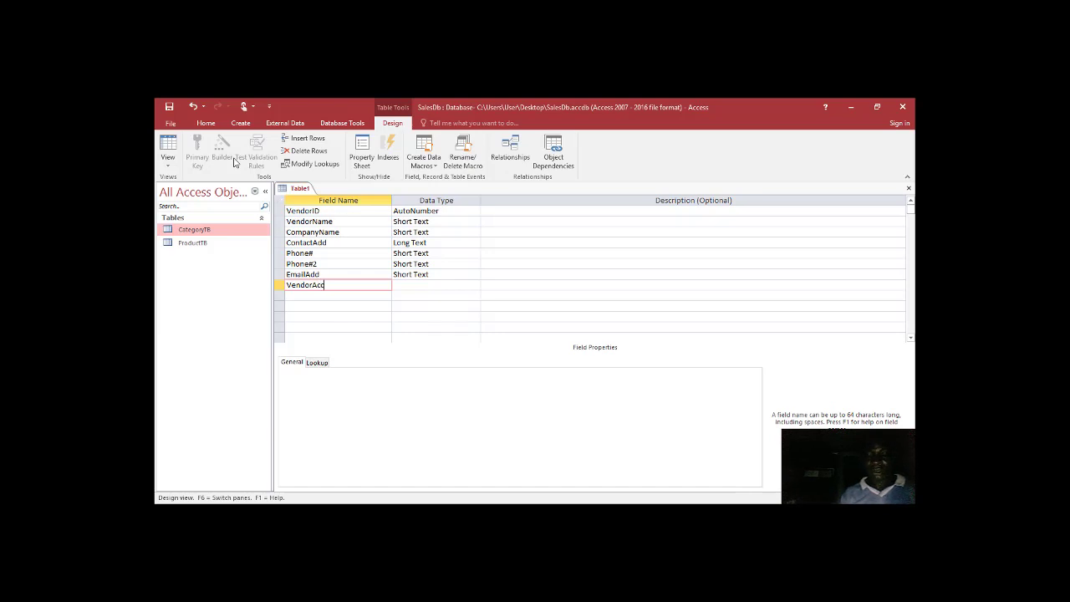
pyautogui.press('Tab')
pyautogui.write('n')
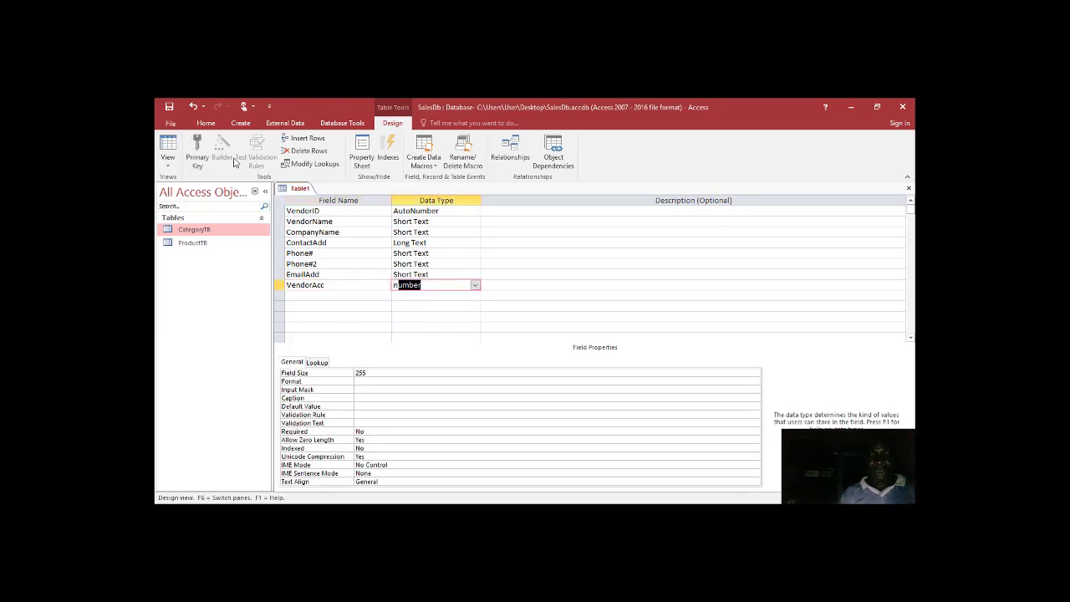
pyautogui.press('Tab')
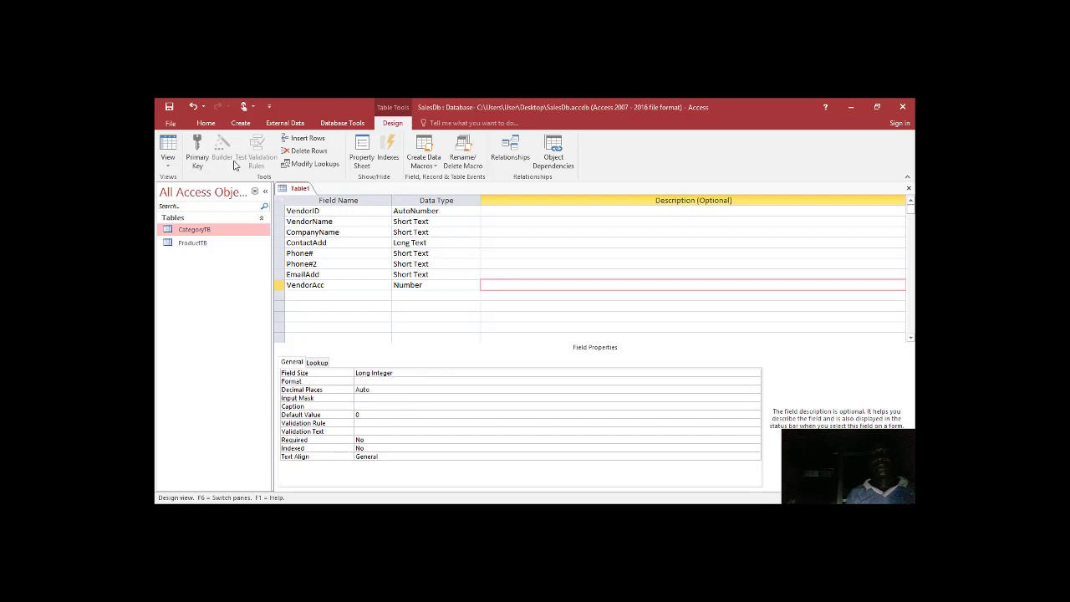
# - Set the VendorAcc field's Field Size to Double, its Format to Standard and its Decimal Places to 2
pyautogui.doubleClick(393, 373)
pyautogui.doubleClick(393, 374)
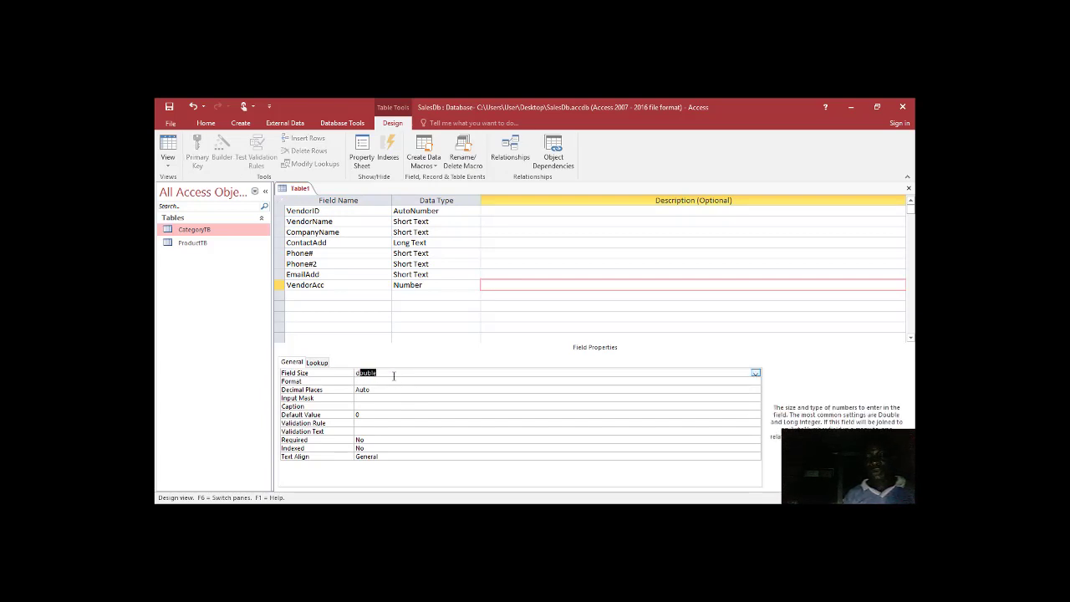
pyautogui.press('Return')
pyautogui.write('standard')
pyautogui.press('Return')
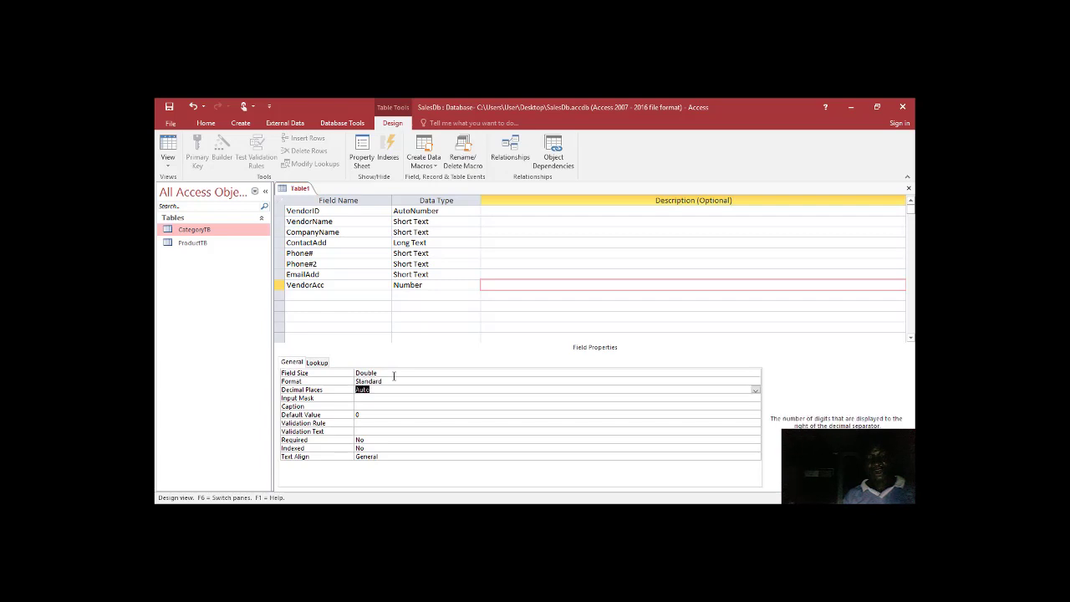
pyautogui.write('2')
pyautogui.press('Return')
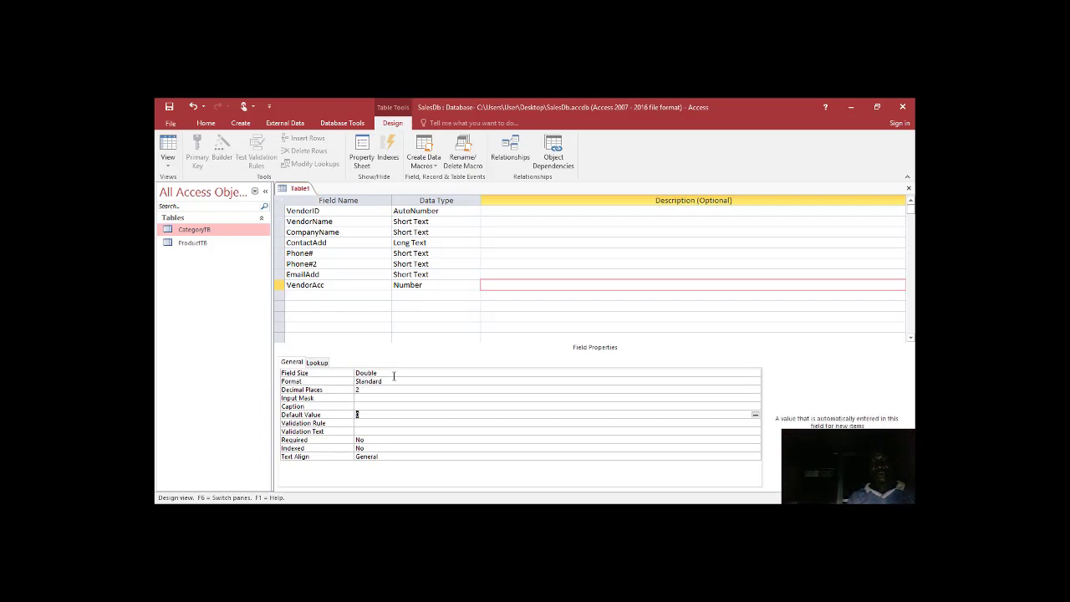
# - Set the VendorAcc field's Text Align to Left and return to the field list
pyautogui.press('Return')
pyautogui.press('Return')
pyautogui.press('Return')
pyautogui.press('Return')
pyautogui.press('Return')
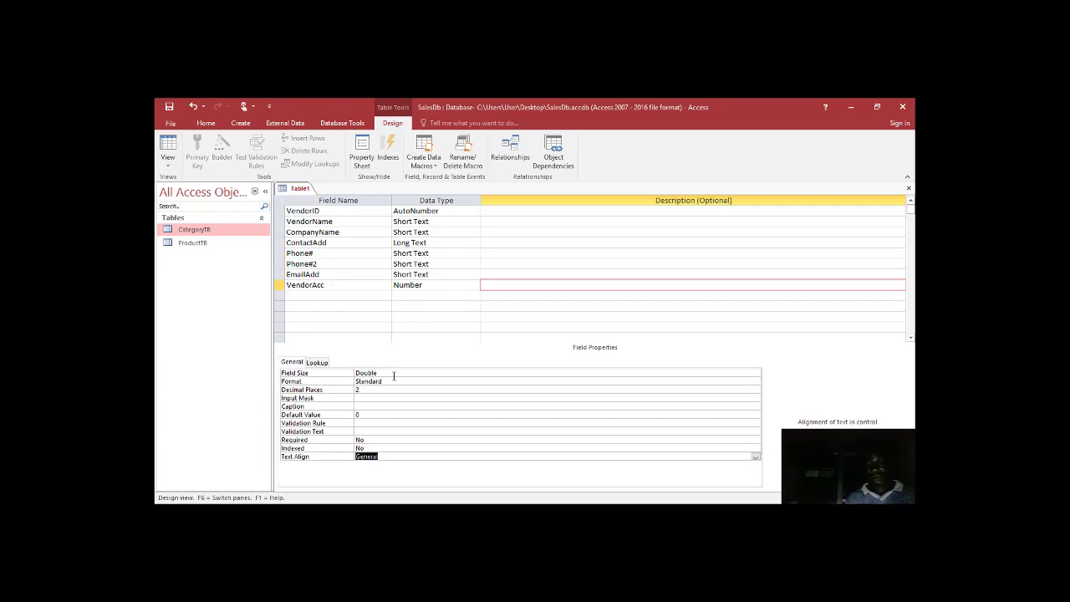
pyautogui.write('l')
pyautogui.press('F6')
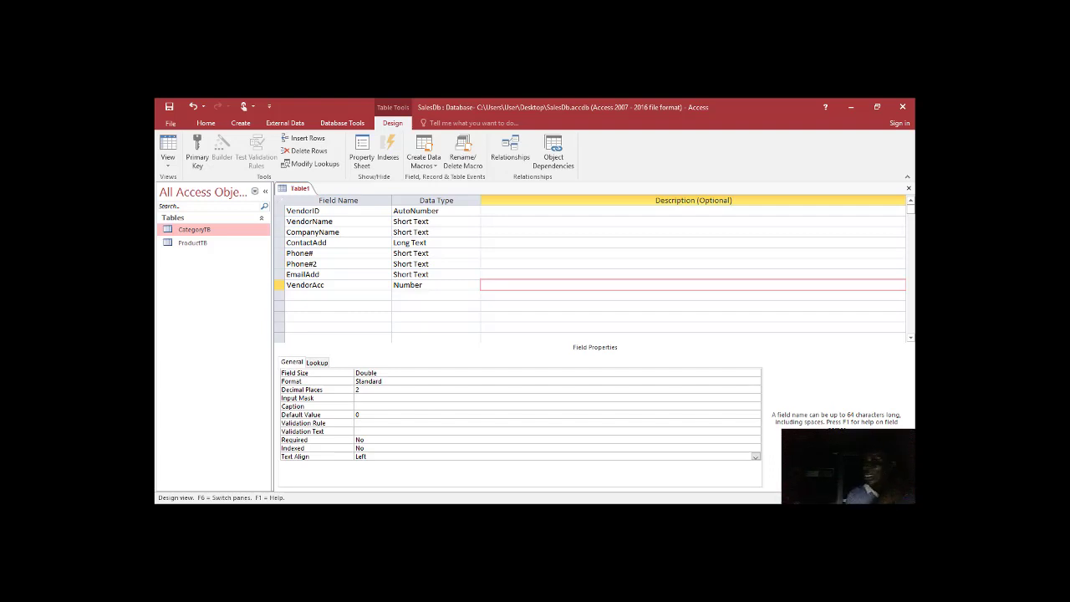
# - Set Text Align to Left for the EmailAdd, Phone#2 and Phone# fields
pyautogui.click(311, 274)
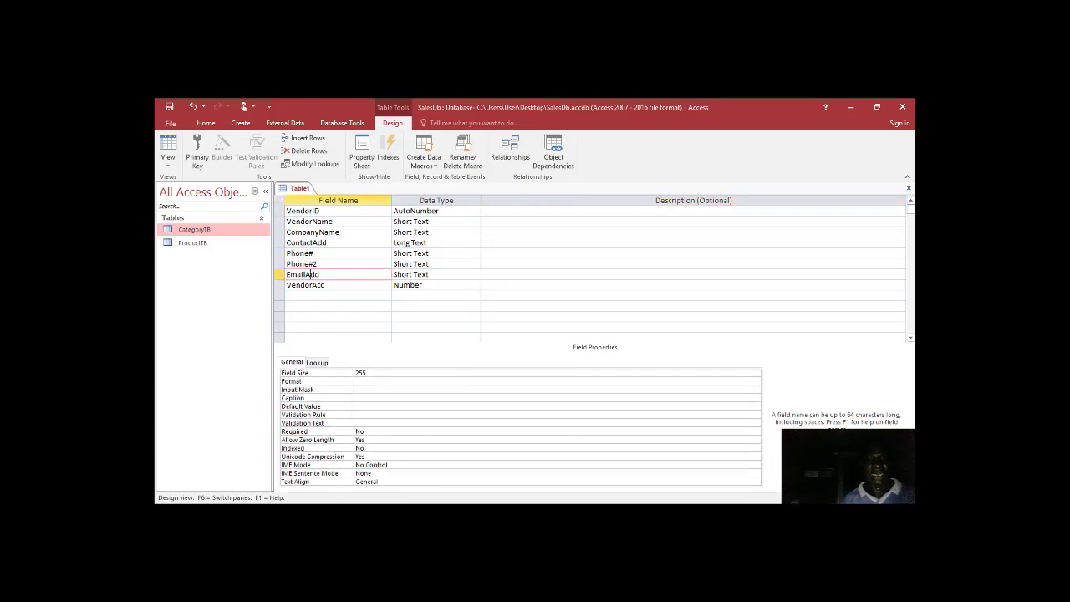
pyautogui.doubleClick(385, 483)
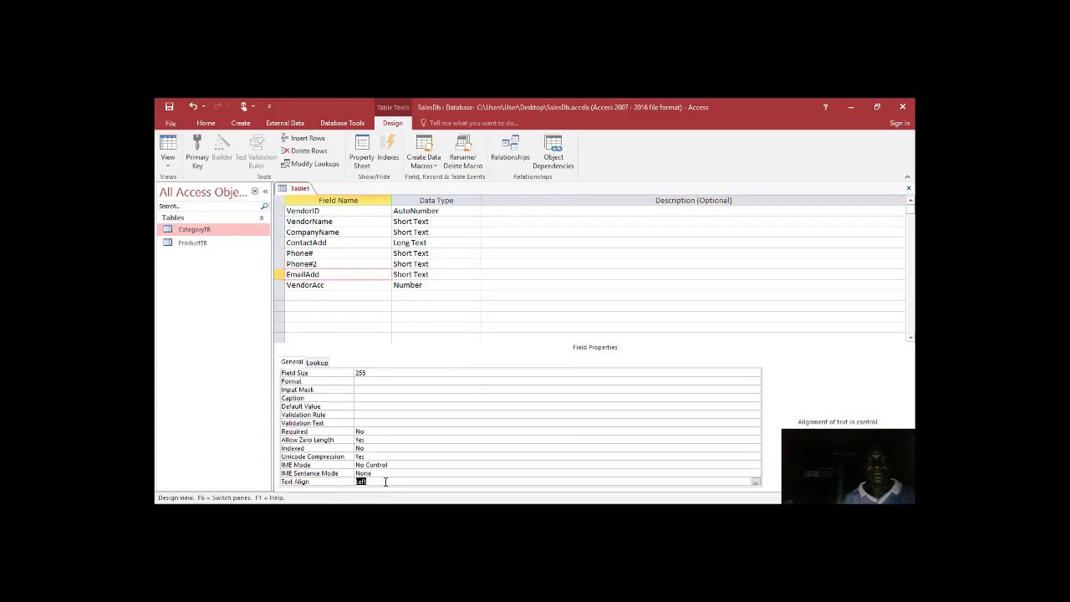
pyautogui.click(318, 264)
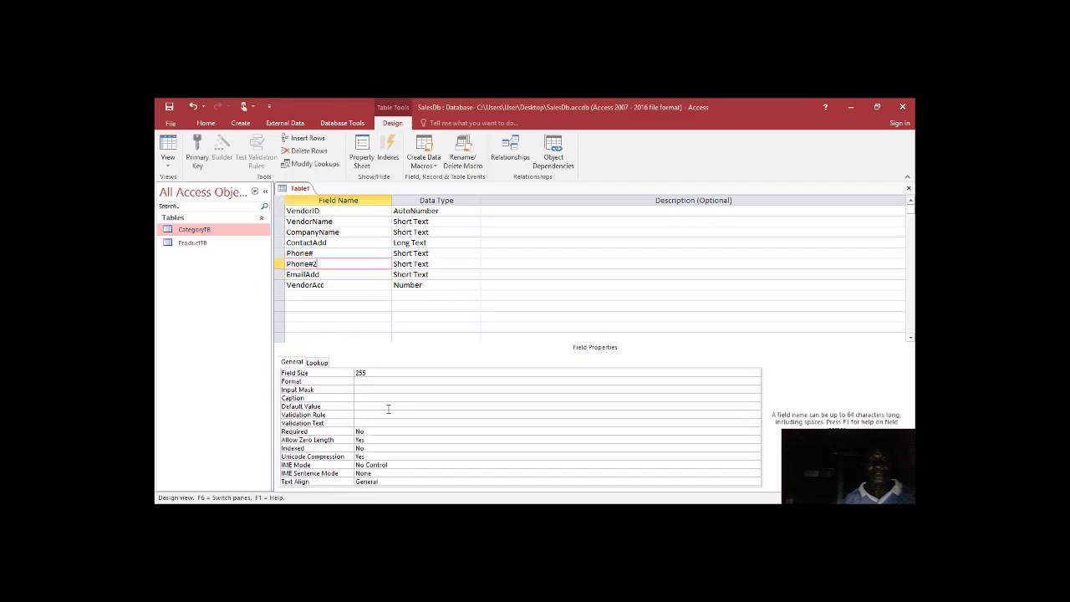
pyautogui.doubleClick(391, 482)
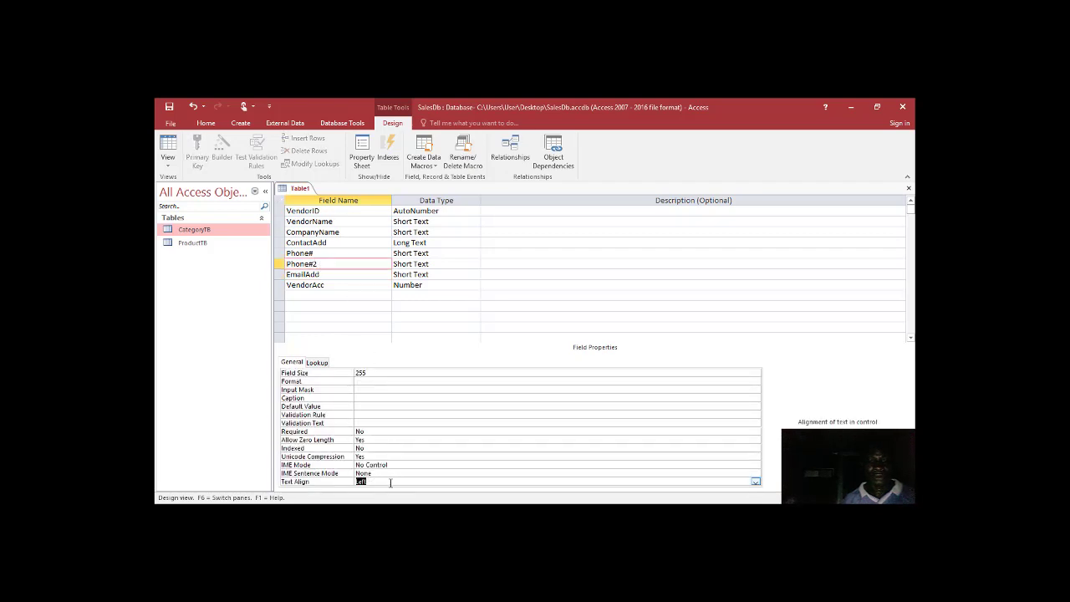
pyautogui.click(323, 253)
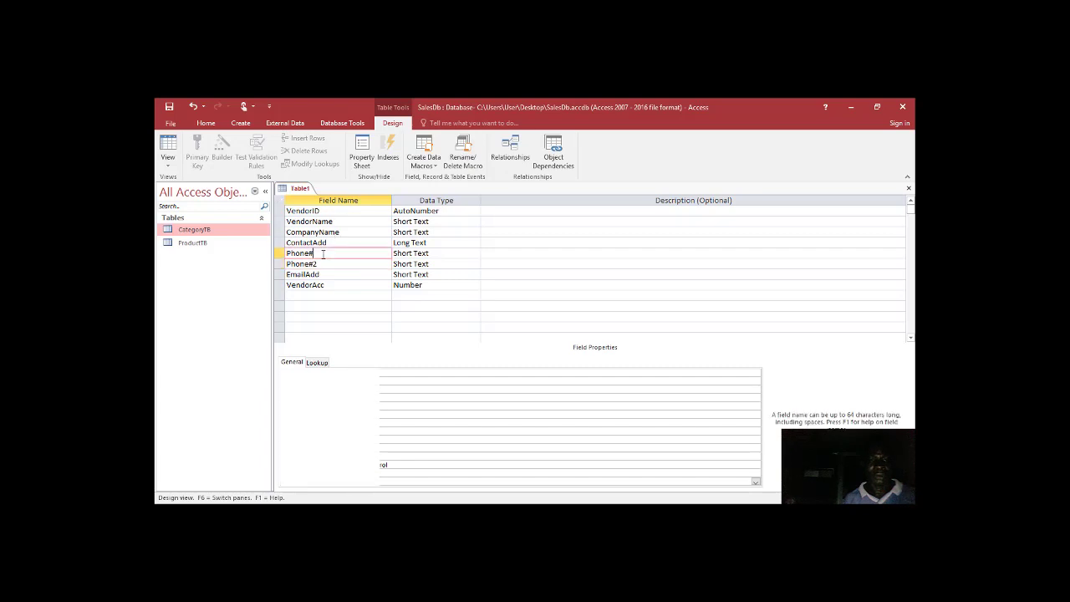
pyautogui.doubleClick(389, 482)
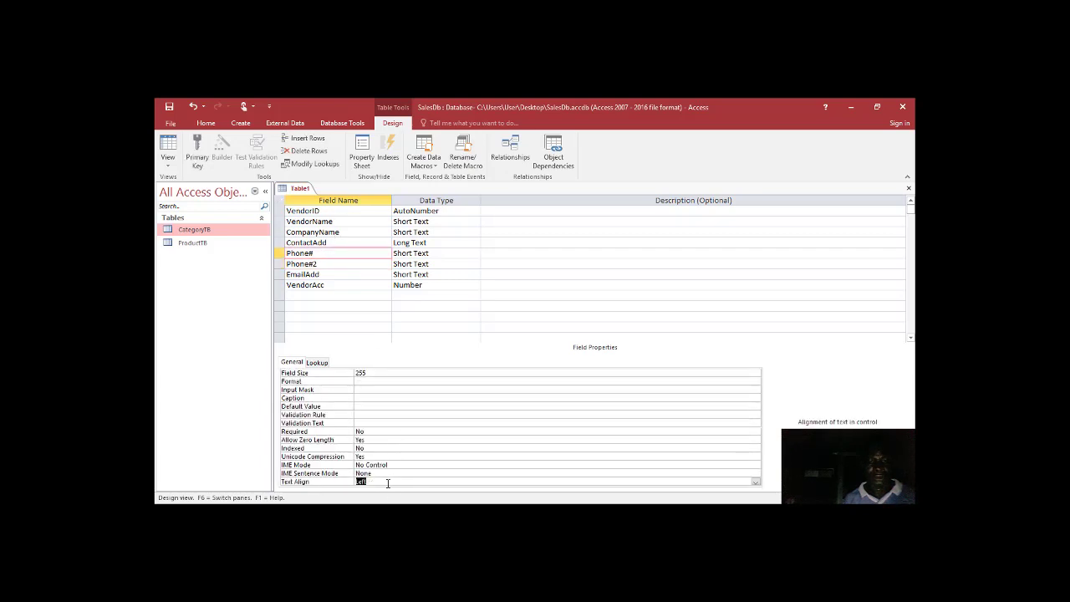
# - Set Text Align to Left for the ContactAdd and CompanyName fields
pyautogui.click(335, 243)
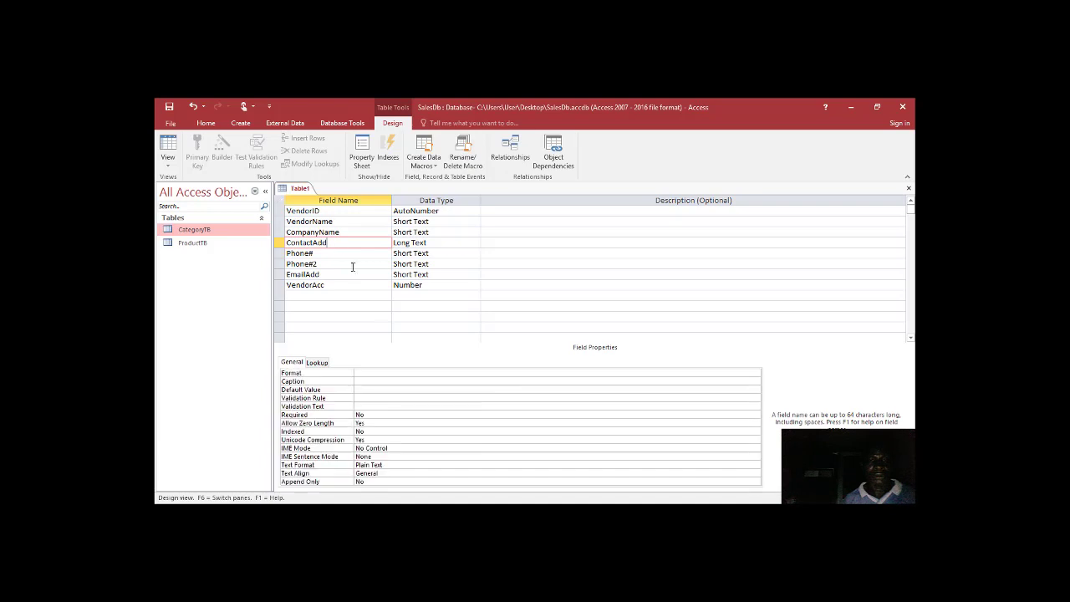
pyautogui.doubleClick(387, 473)
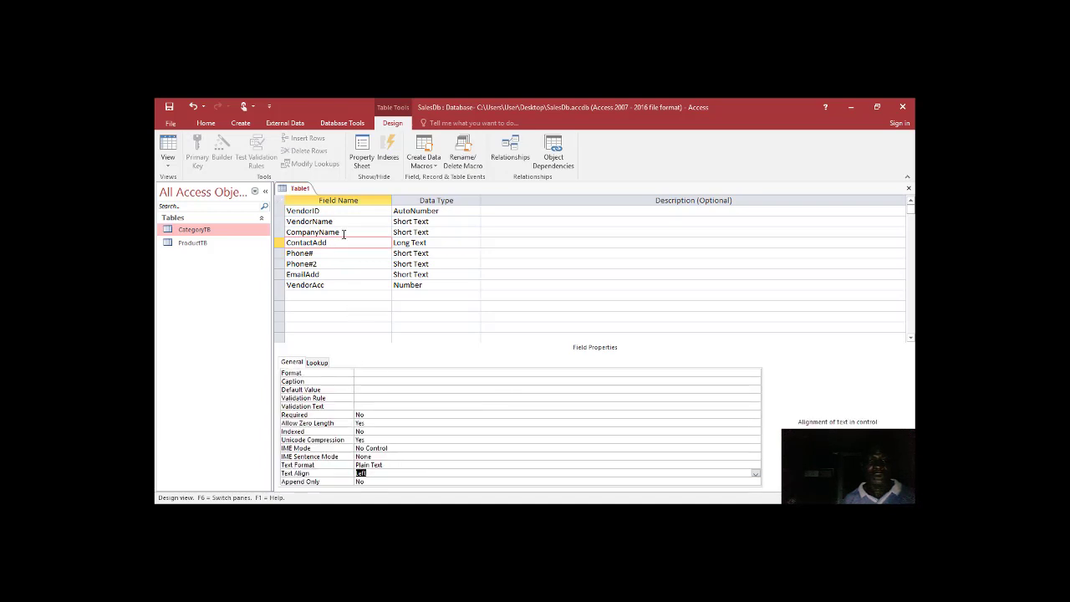
pyautogui.click(343, 236)
pyautogui.click(343, 232)
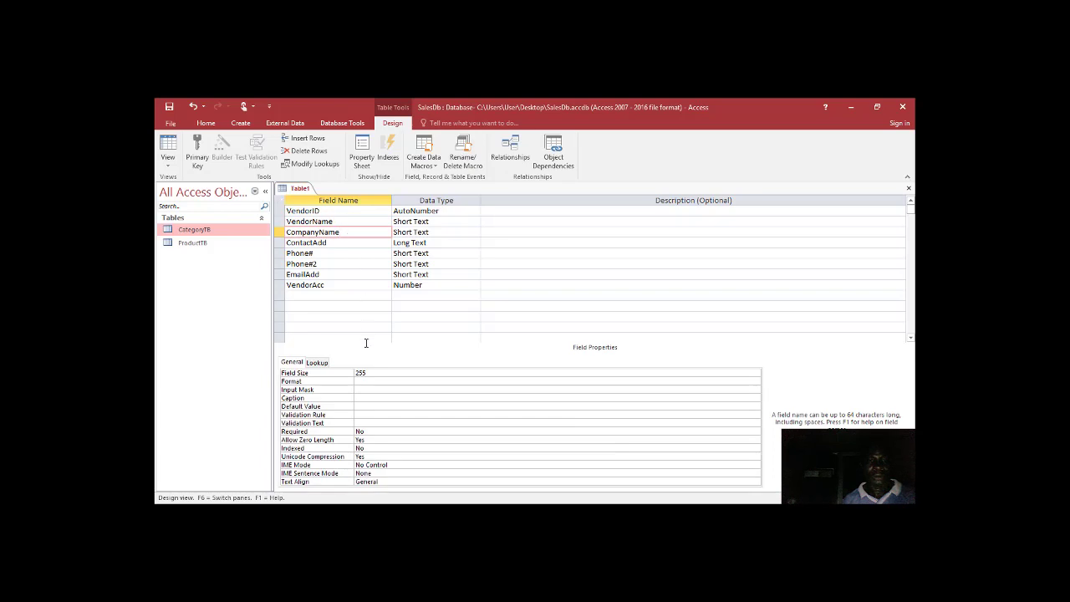
pyautogui.doubleClick(380, 481)
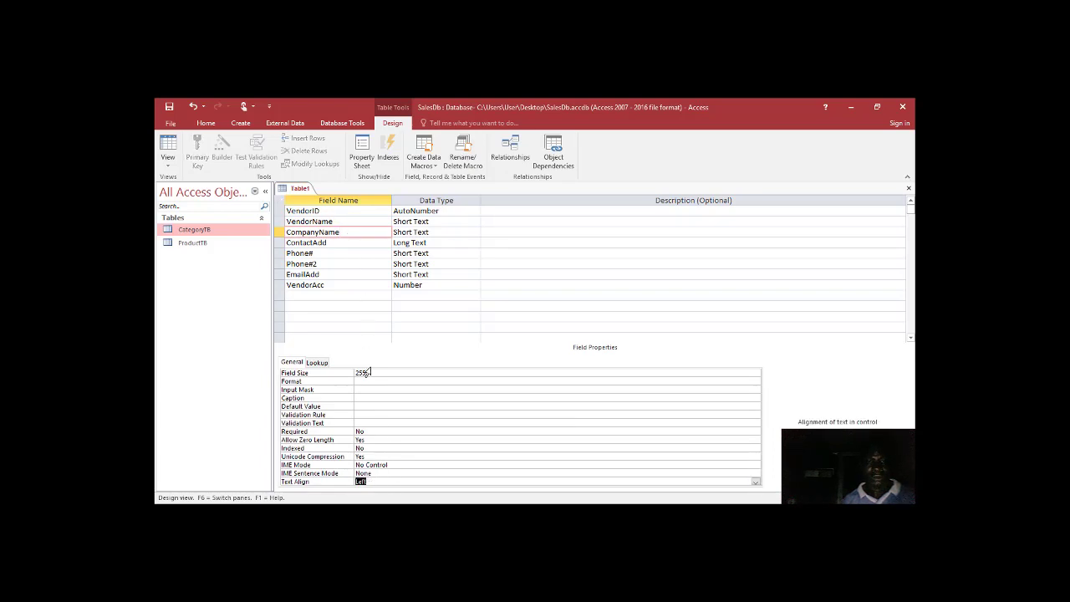
# - Set Text Align to Left for the VendorName and VendorID fields
pyautogui.click(354, 222)
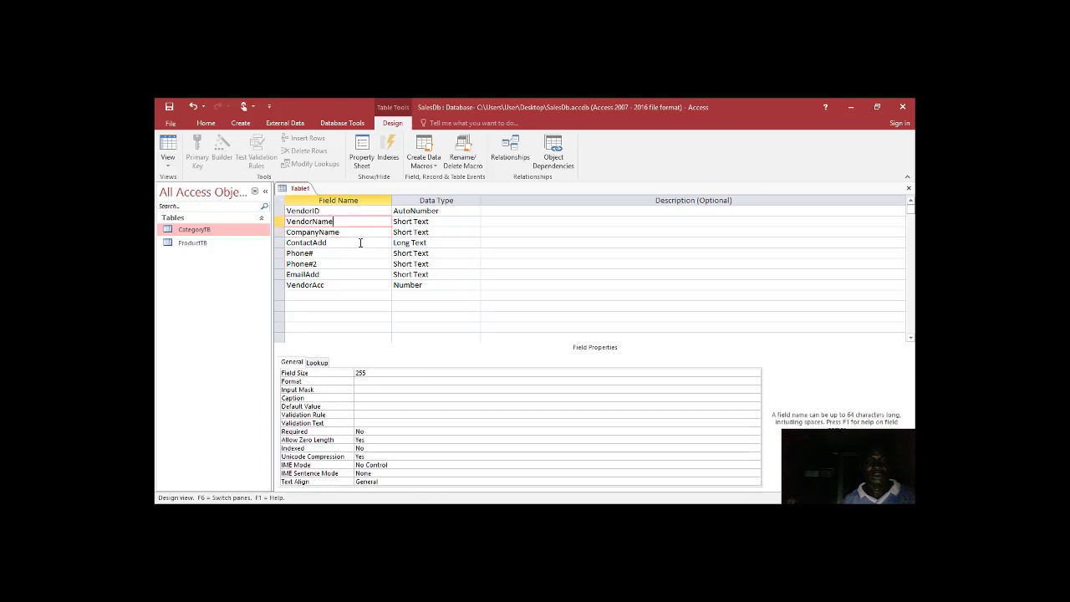
pyautogui.doubleClick(391, 482)
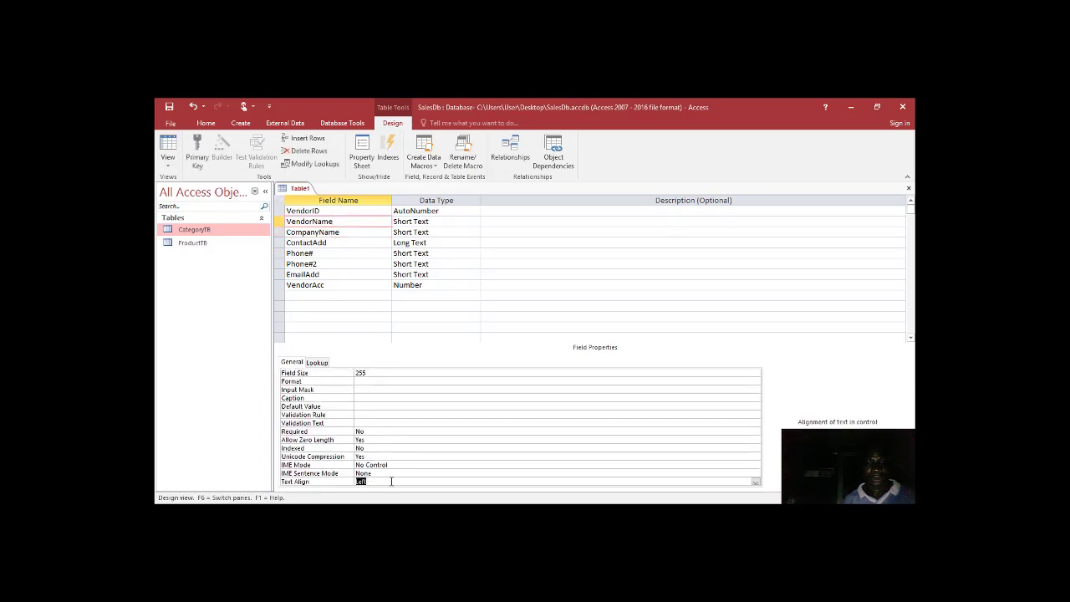
pyautogui.click(343, 213)
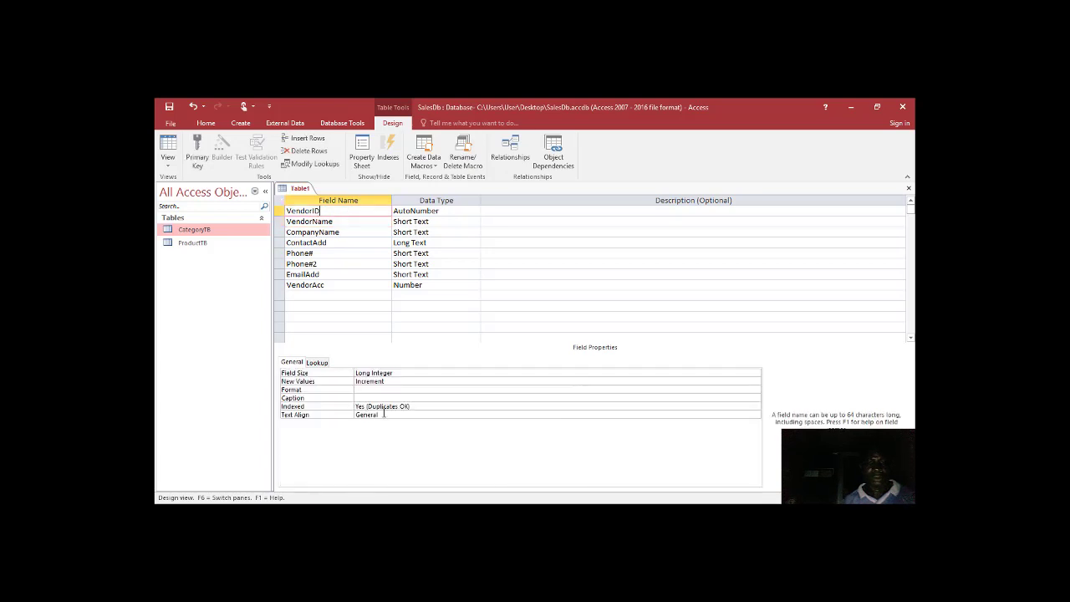
pyautogui.click(382, 415)
pyautogui.doubleClick(384, 415)
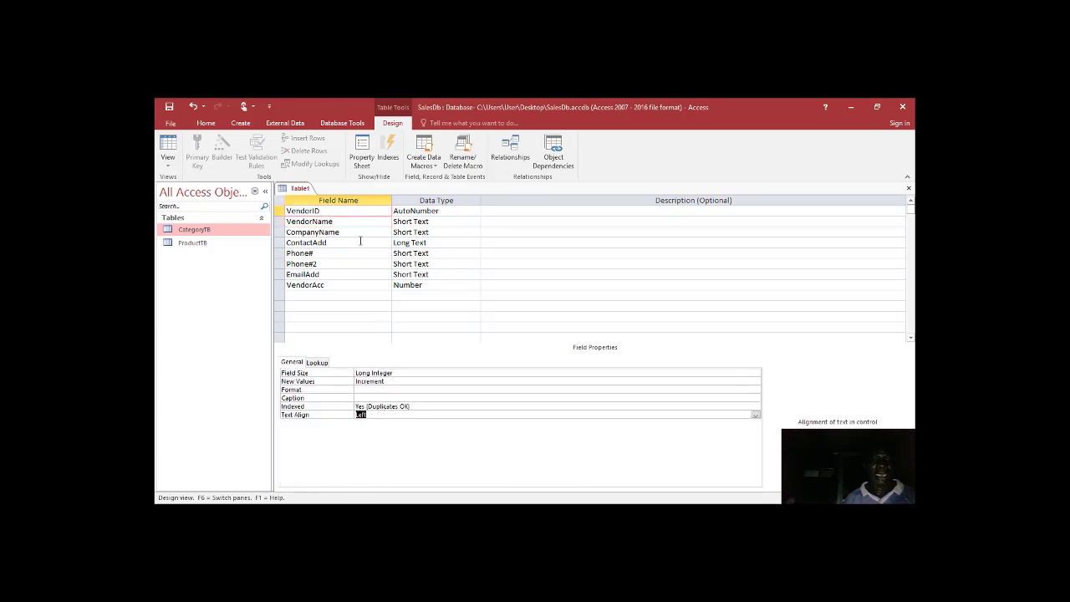
# - Set the Indexed property to Yes (Duplicates OK) for the VendorName and CompanyName fields
pyautogui.click(349, 221)
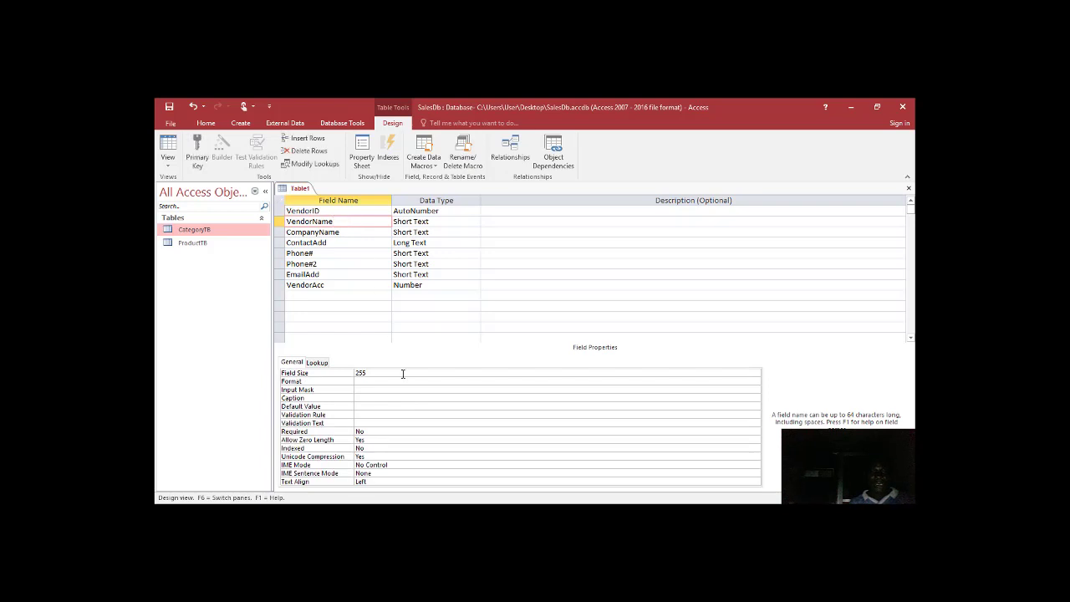
pyautogui.doubleClick(392, 449)
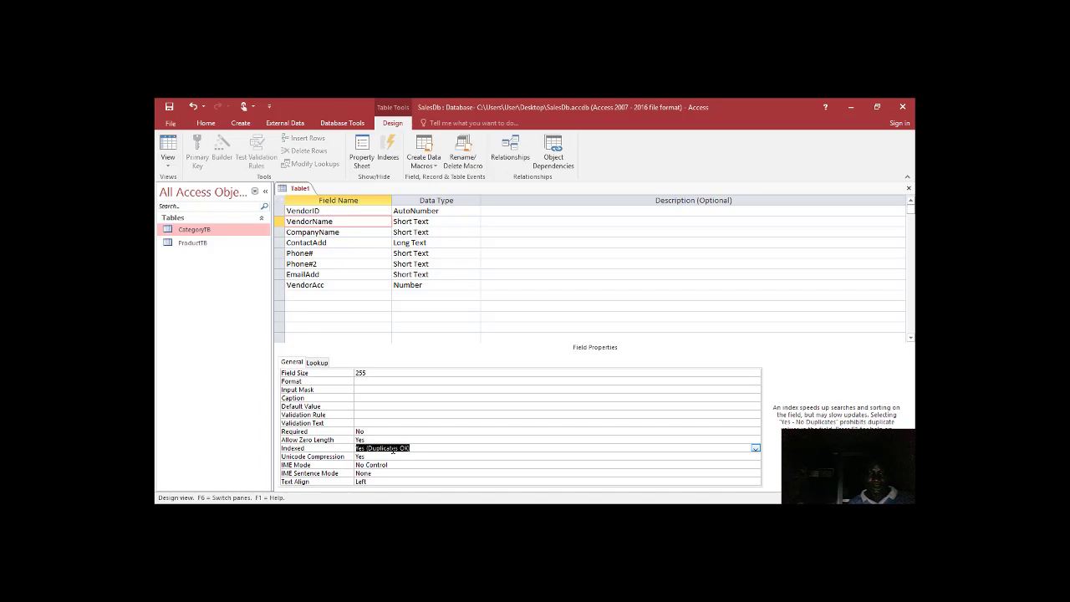
pyautogui.click(359, 236)
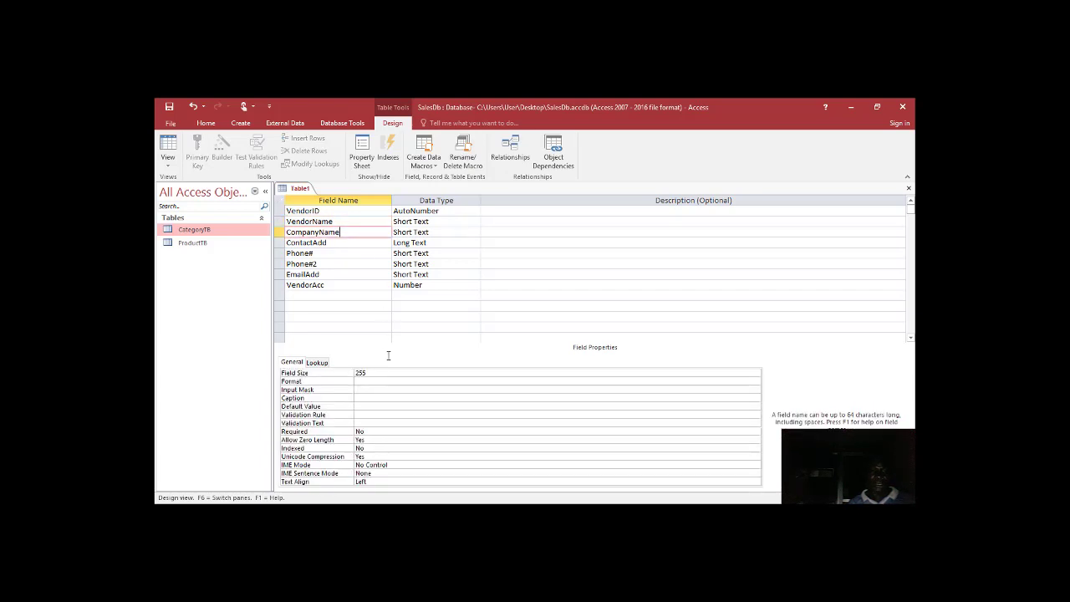
pyautogui.doubleClick(392, 449)
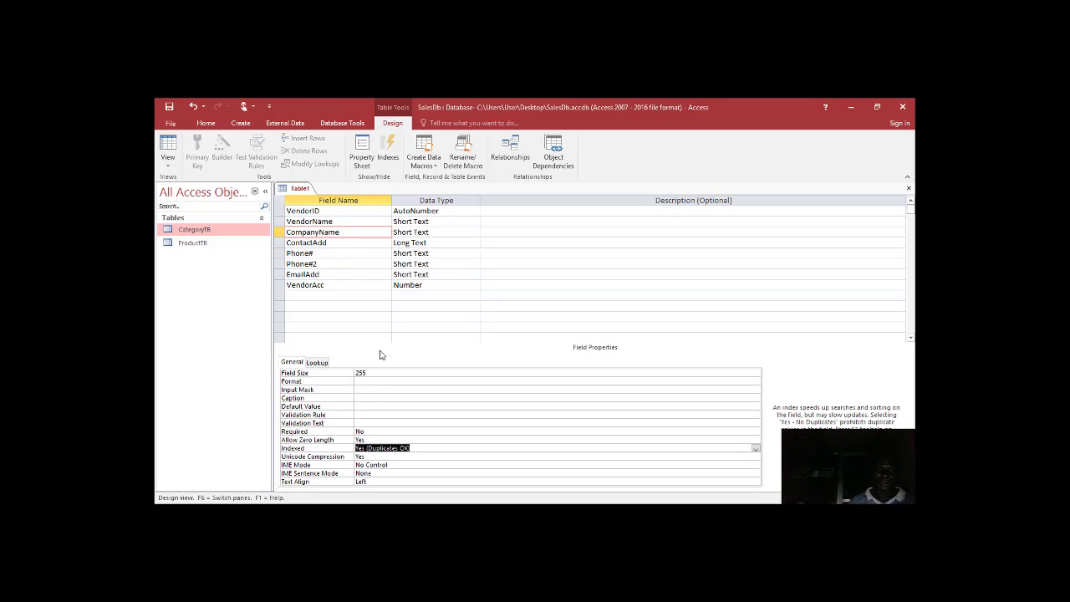
# - Set the Indexed property to Yes (Duplicates OK) for the Phone#, Phone#2 and EmailAdd fields
pyautogui.click(352, 255)
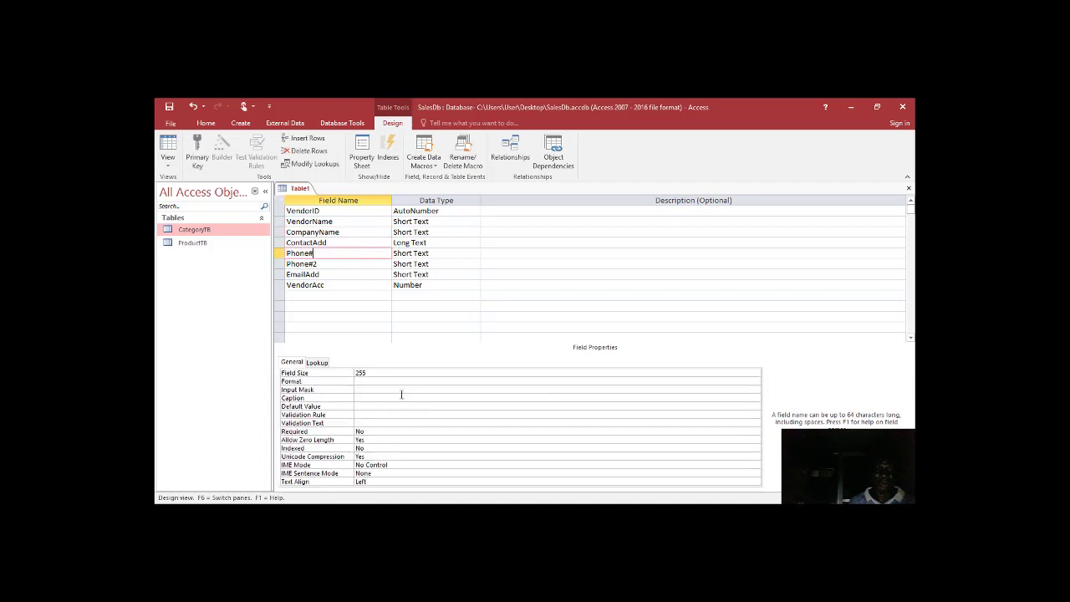
pyautogui.doubleClick(395, 448)
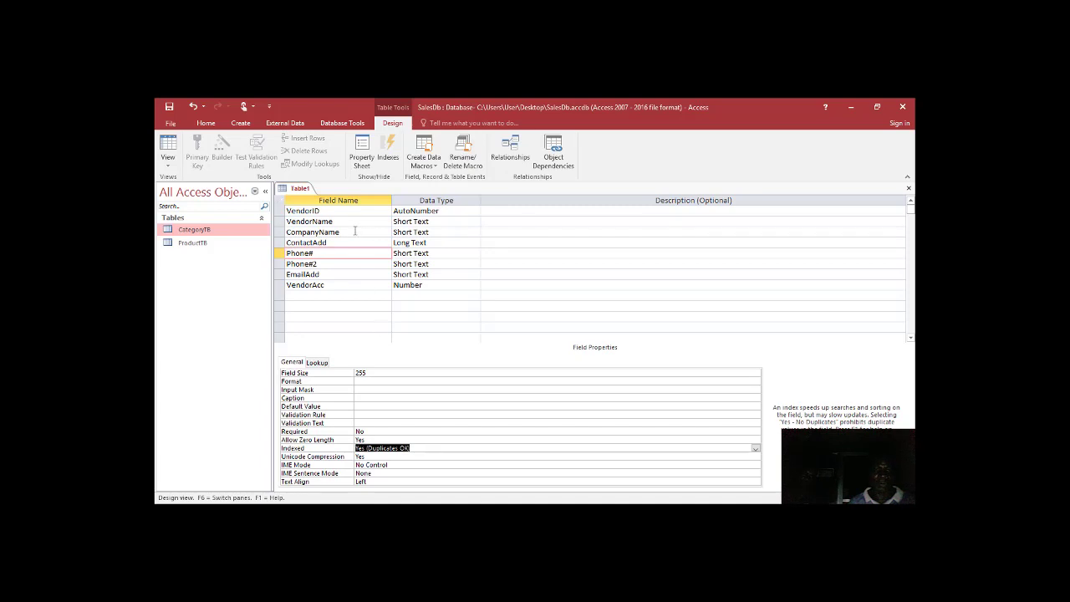
pyautogui.click(349, 264)
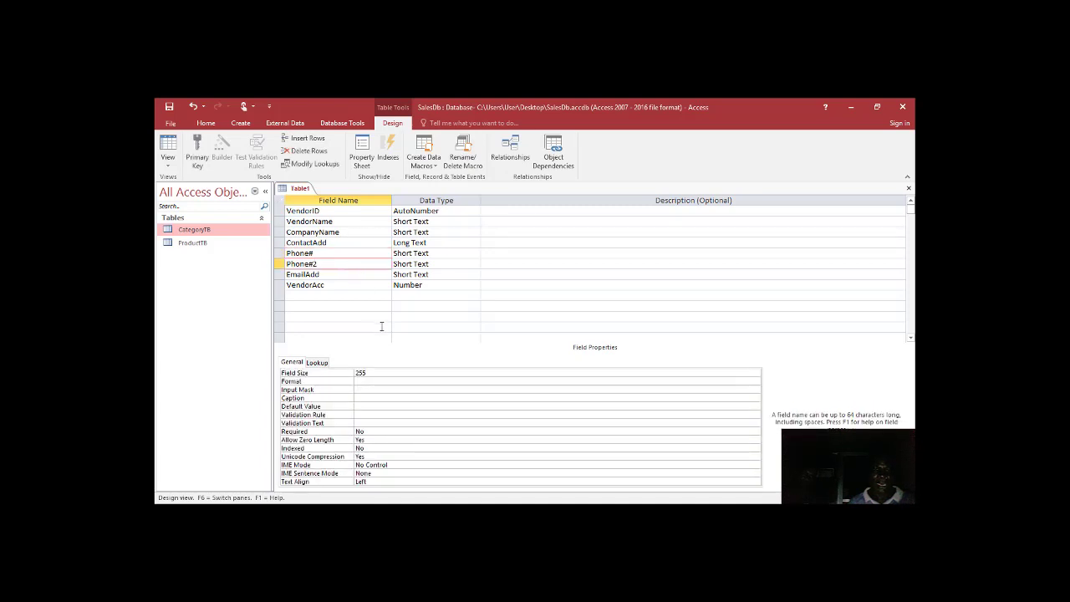
pyautogui.click(389, 448)
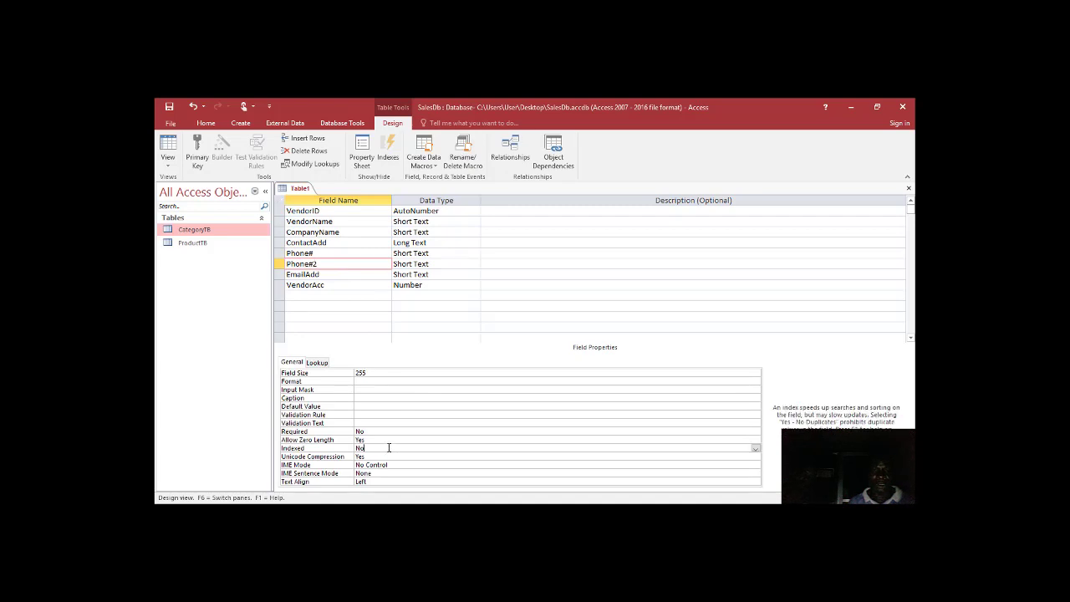
pyautogui.doubleClick(389, 448)
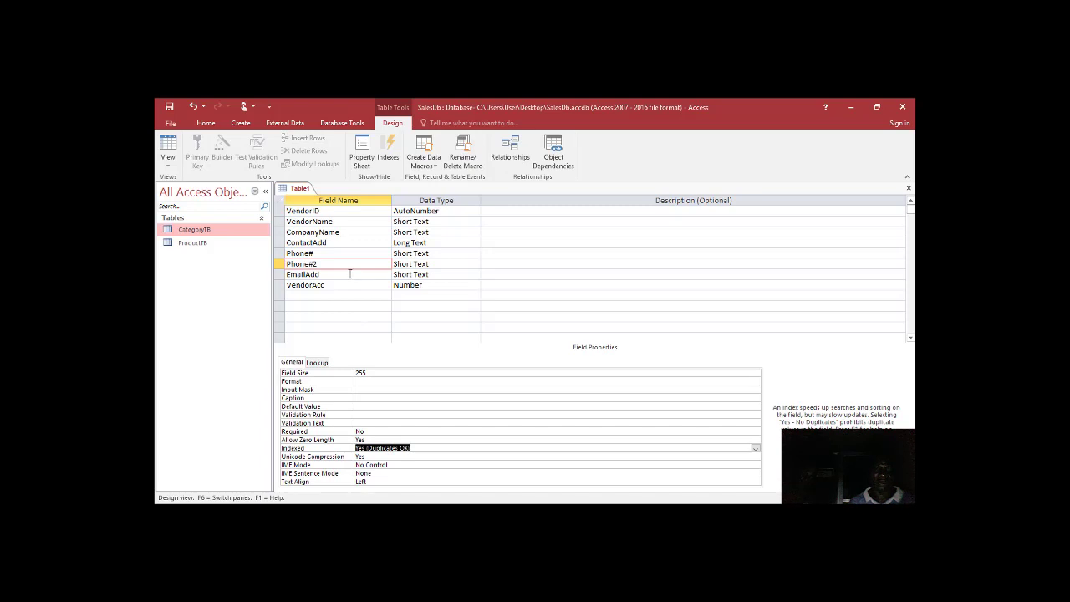
pyautogui.click(349, 273)
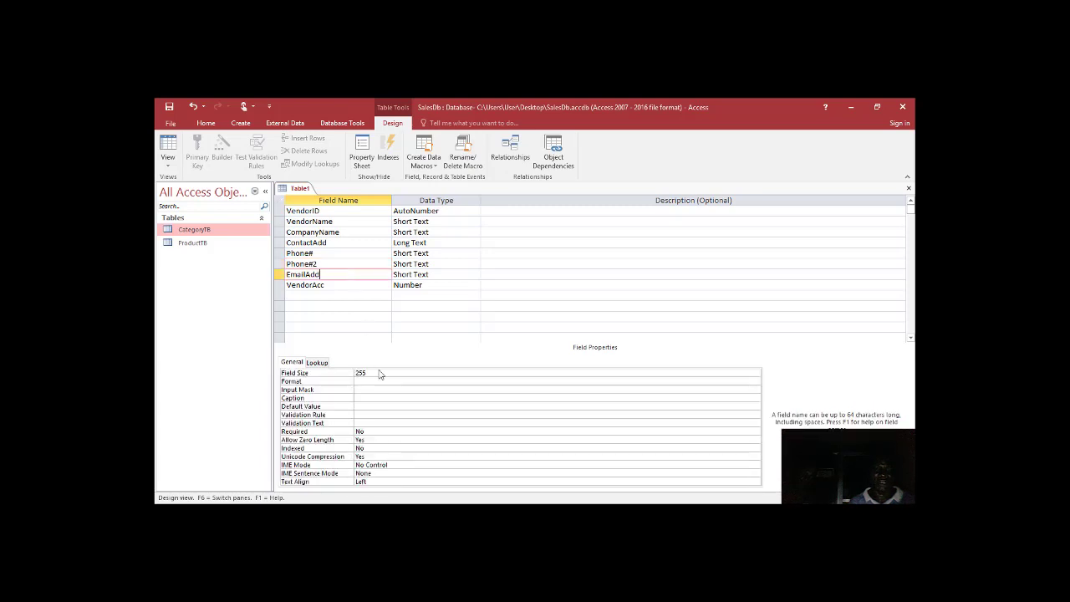
pyautogui.click(384, 448)
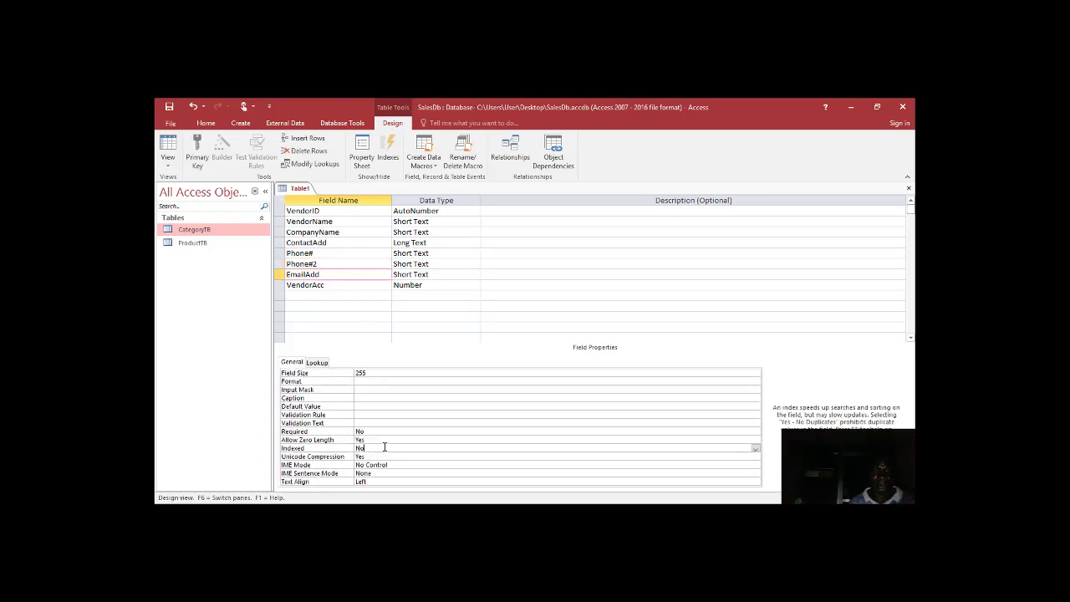
pyautogui.doubleClick(385, 448)
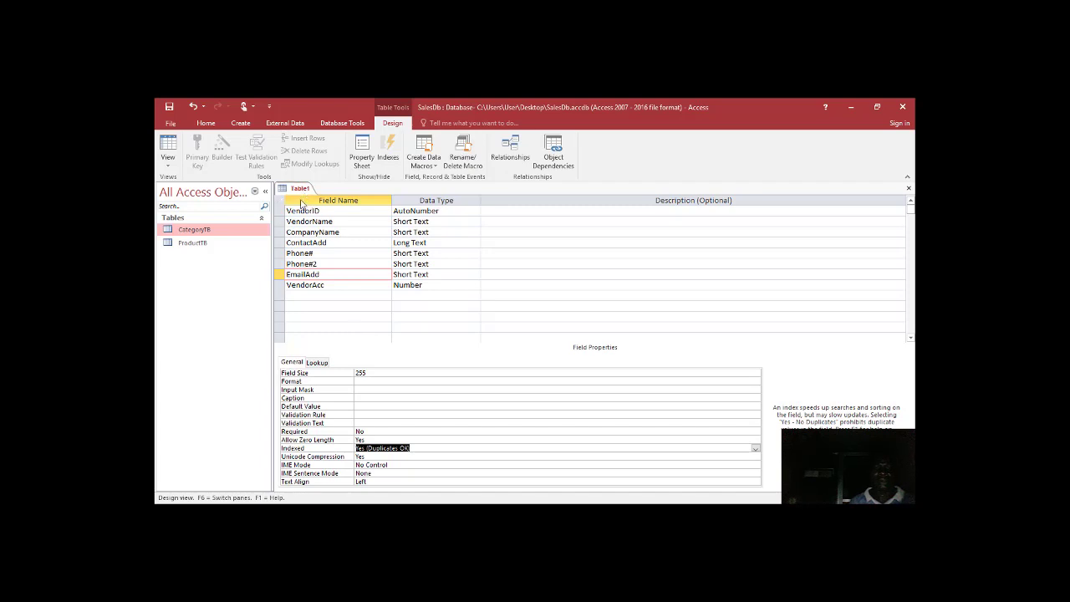
# - Make the VendorID field the table's primary key
pyautogui.click(301, 209)
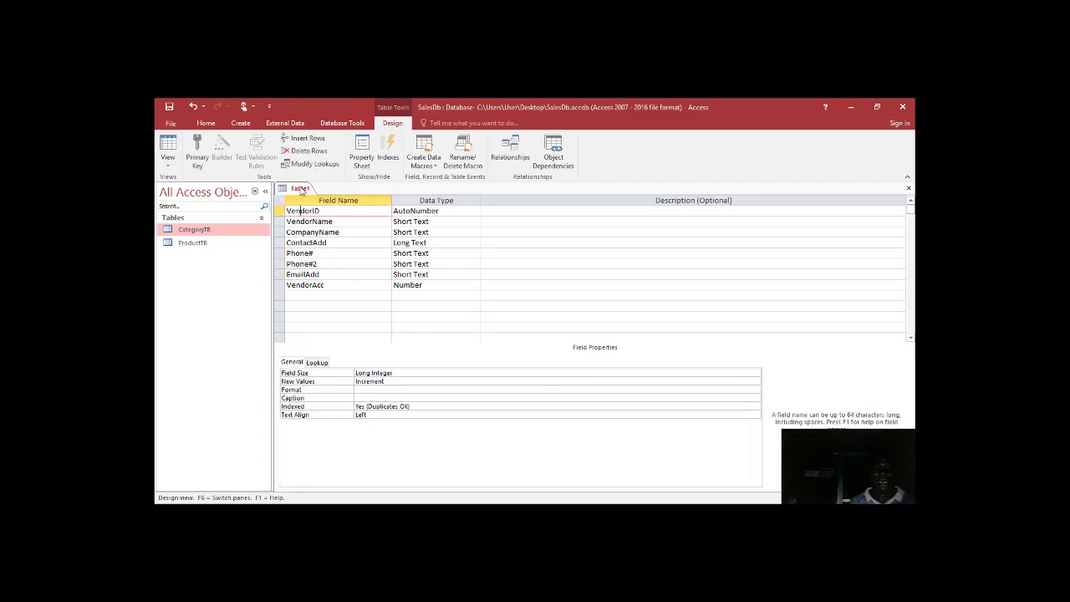
pyautogui.rightClick(298, 189)
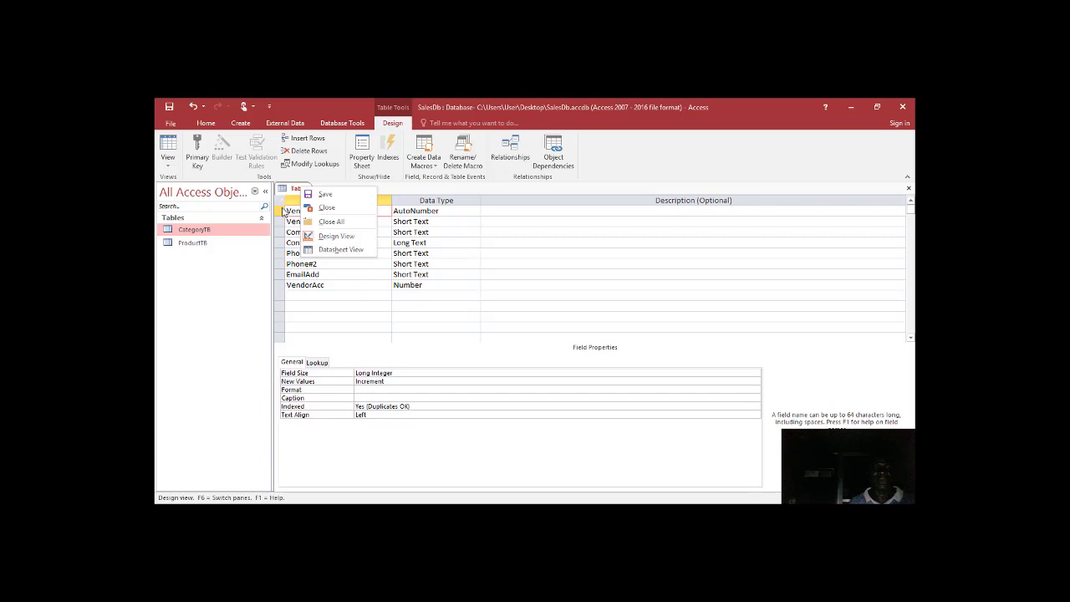
pyautogui.click(283, 211)
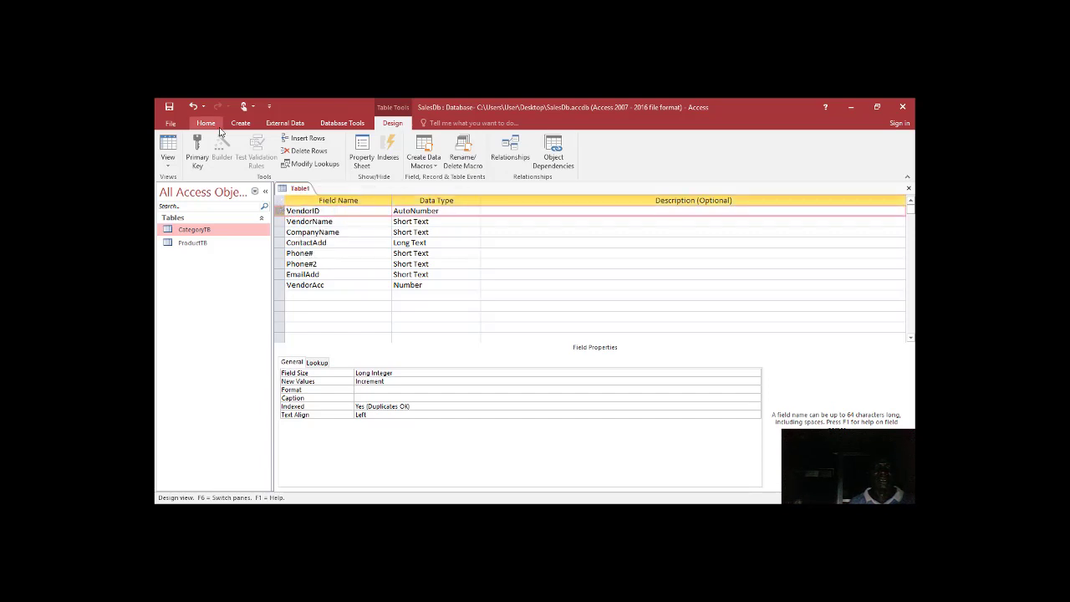
pyautogui.click(198, 144)
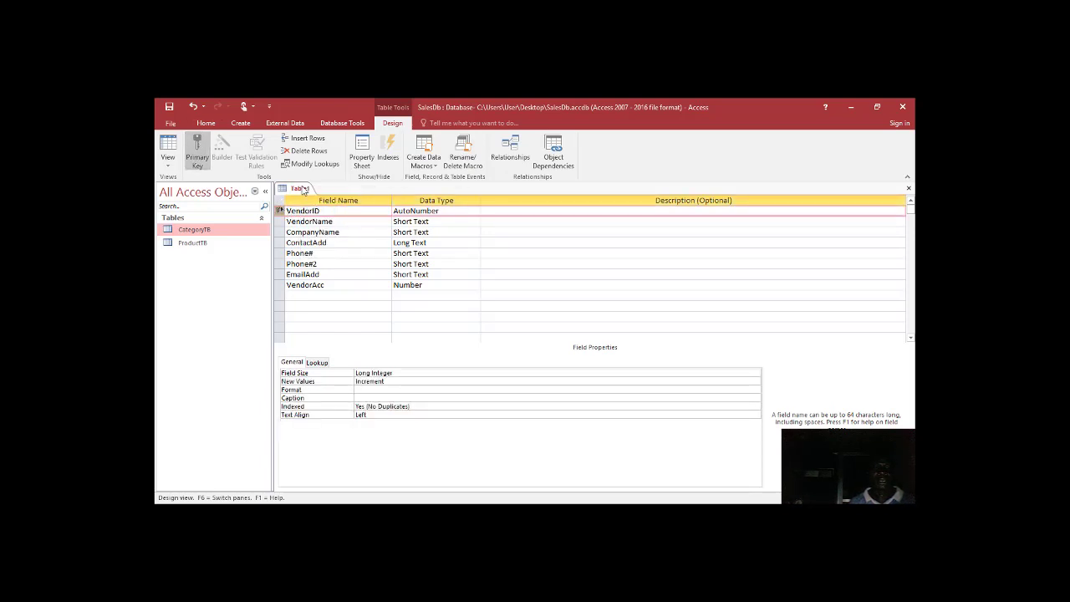
# - Save the new table as VendorTB and close it
pyautogui.rightClick(303, 189)
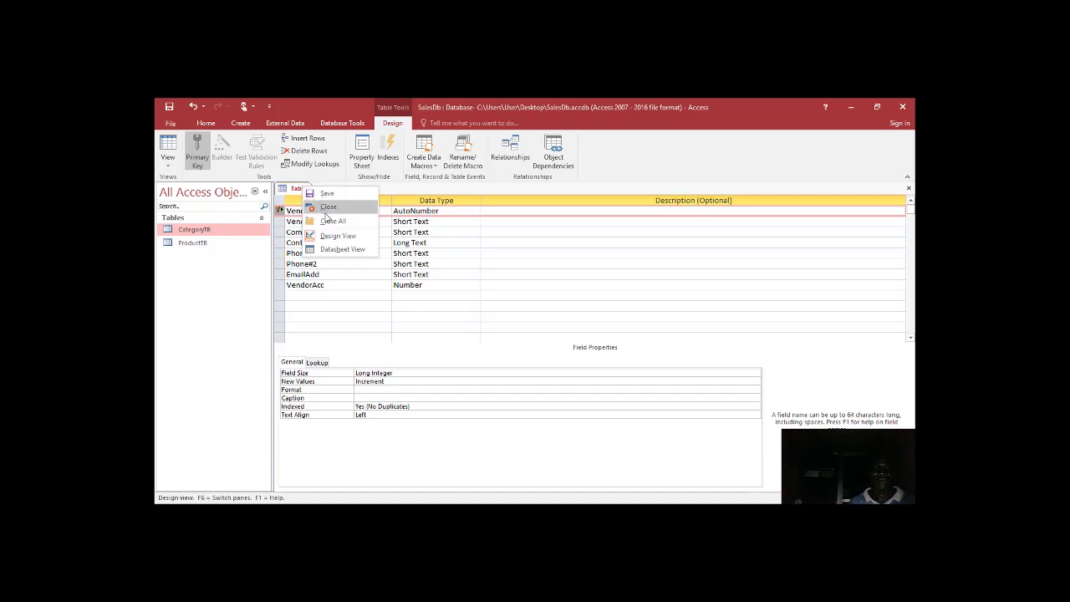
pyautogui.click(326, 193)
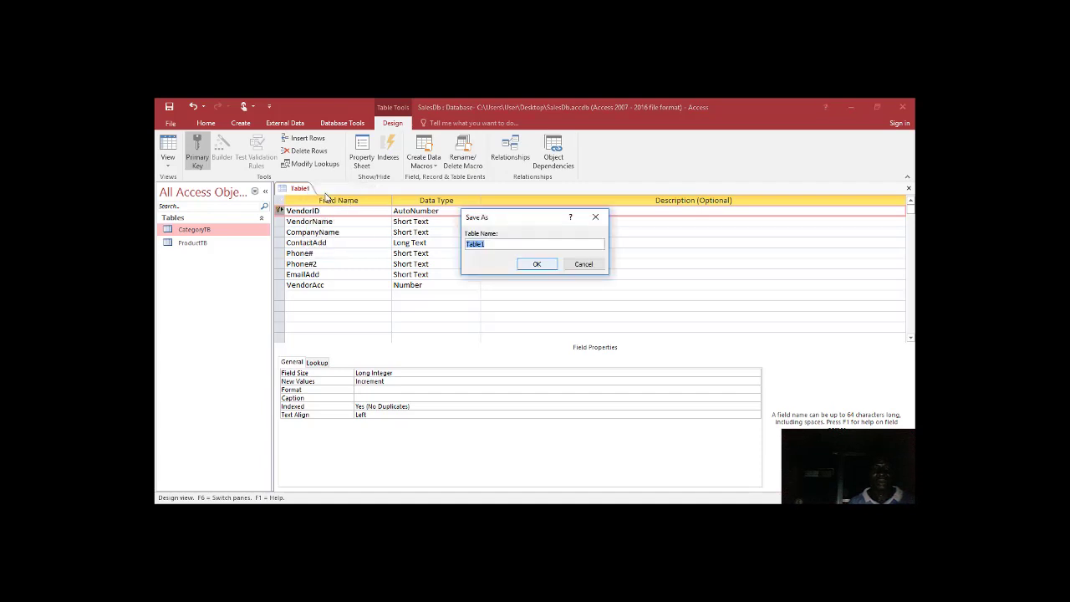
pyautogui.write('Ve')
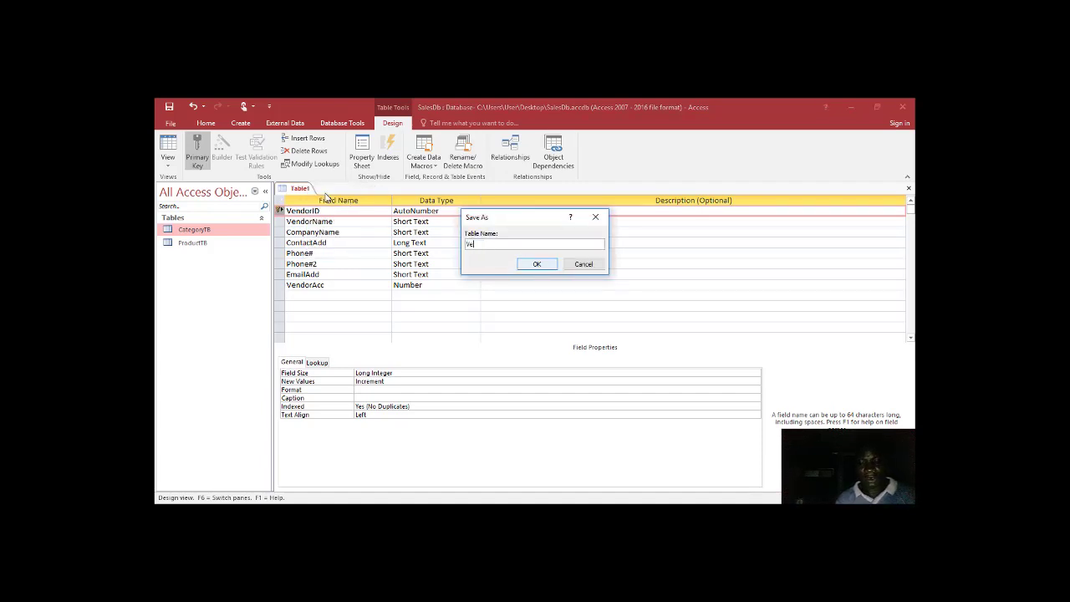
pyautogui.write('ndorT')
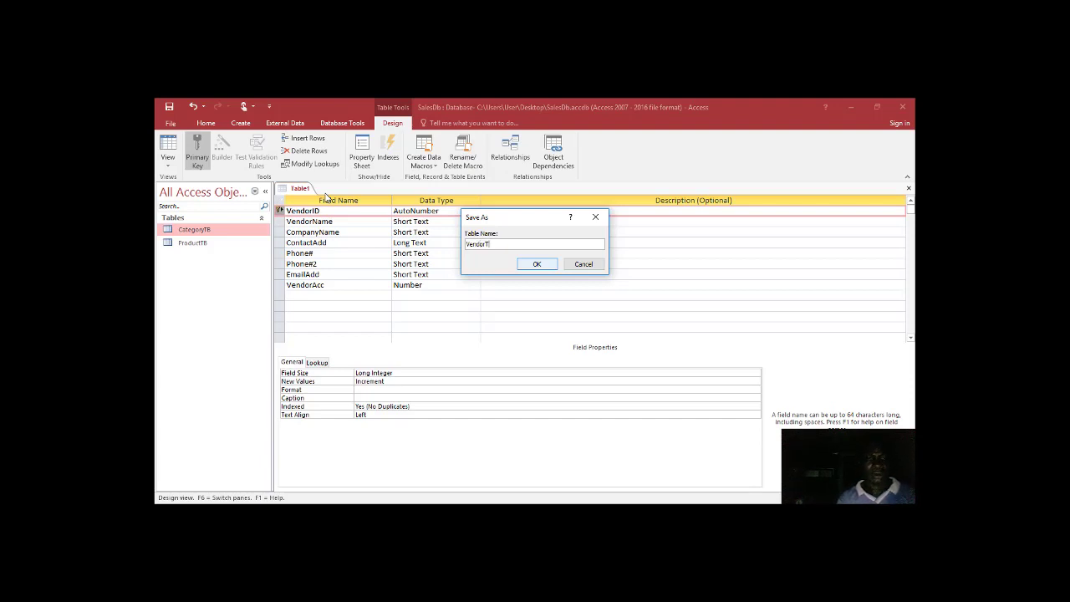
pyautogui.write('B')
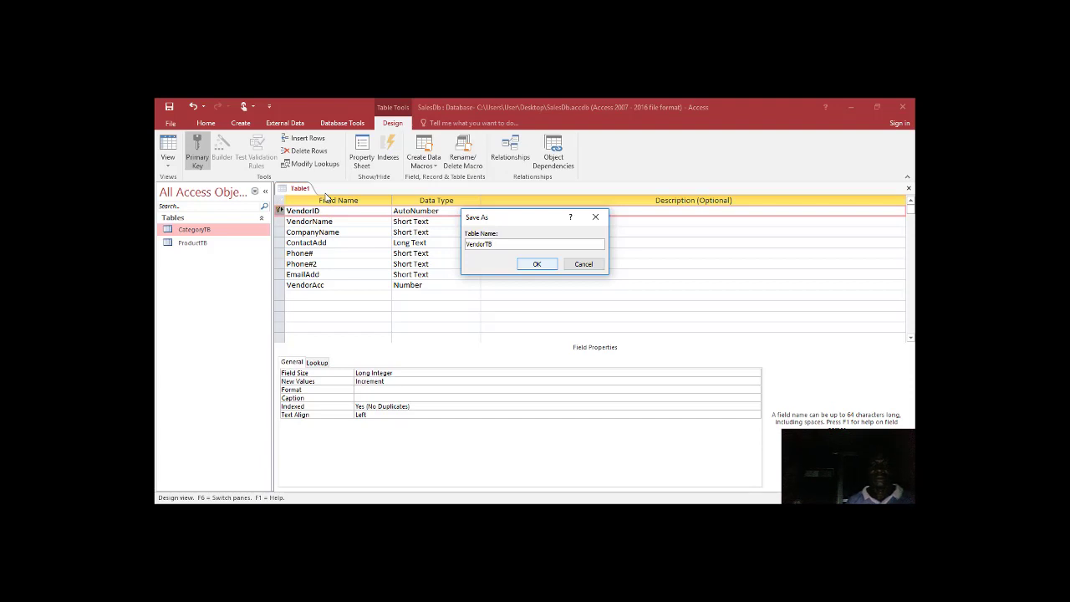
pyautogui.click(550, 265)
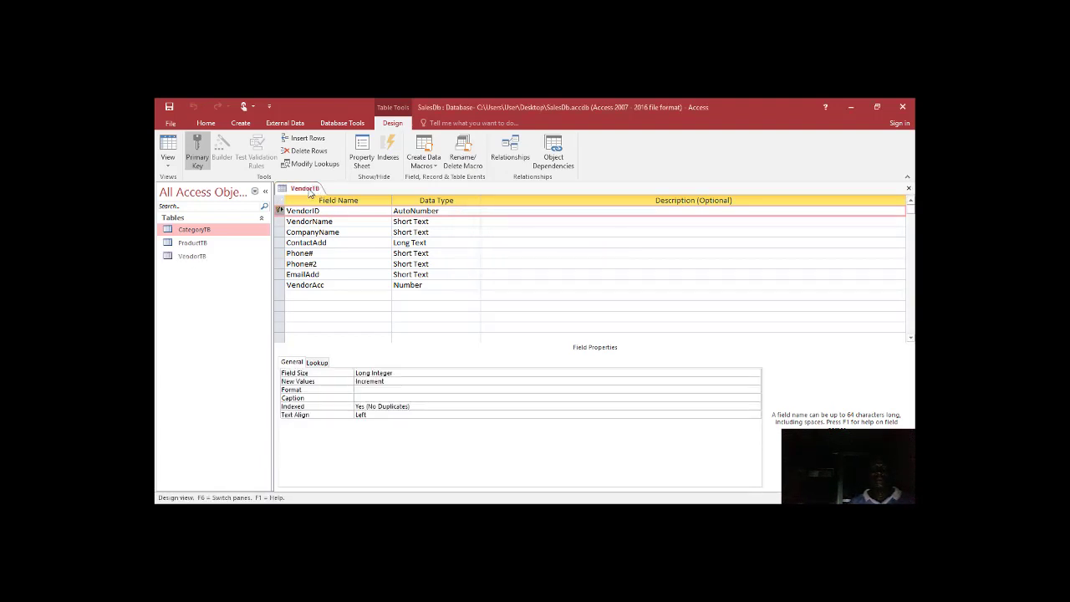
pyautogui.rightClick(310, 191)
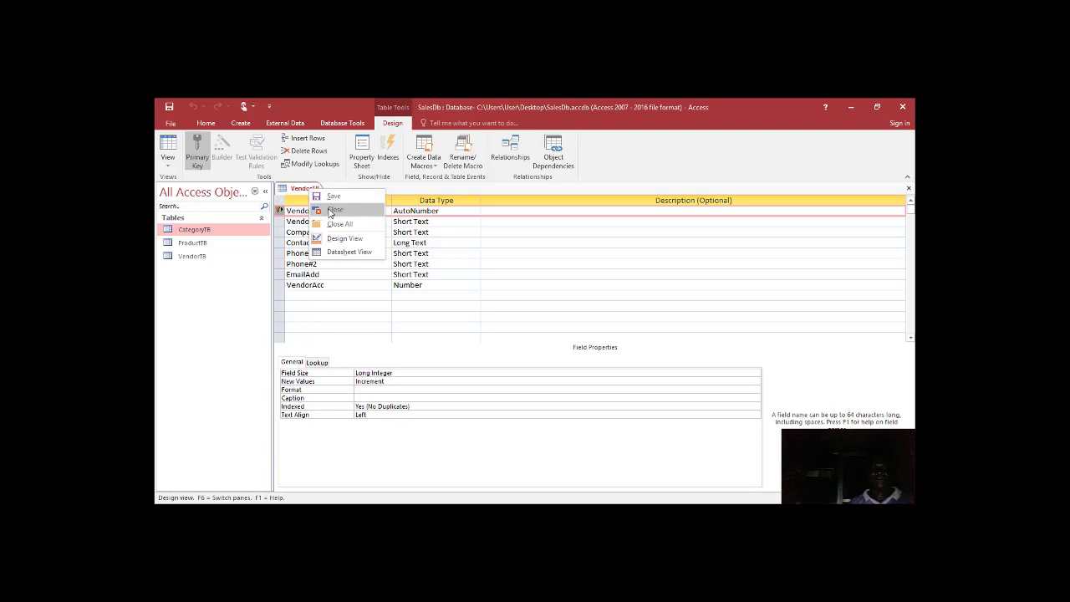
pyautogui.click(333, 209)
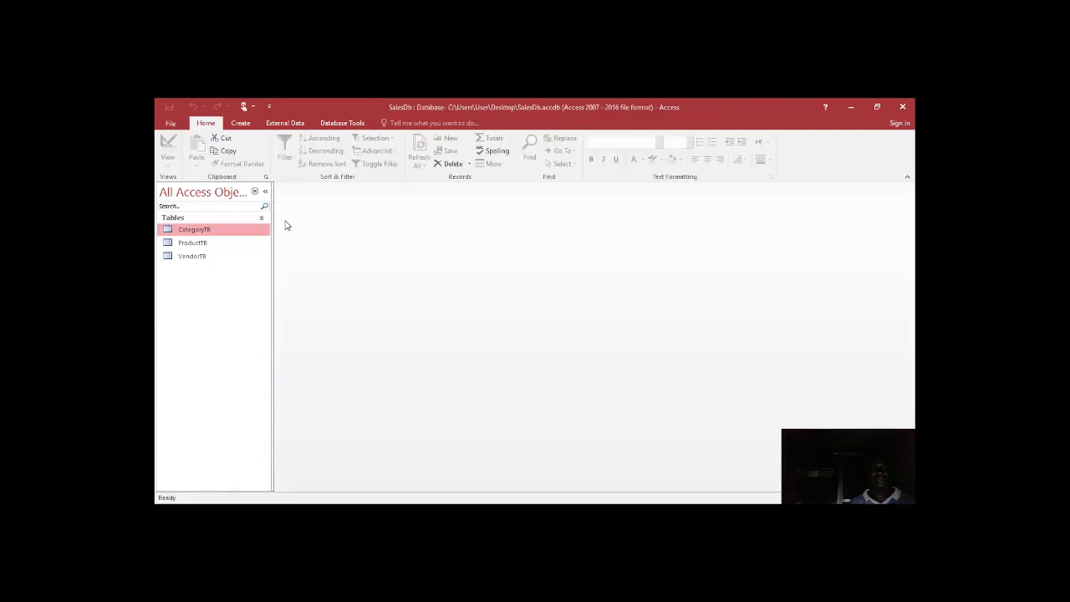
# - Copy the VendorTB table and paste it as a new table named CustomerrTB with the Structure Only option
pyautogui.click(201, 260)
pyautogui.rightClick(201, 262)
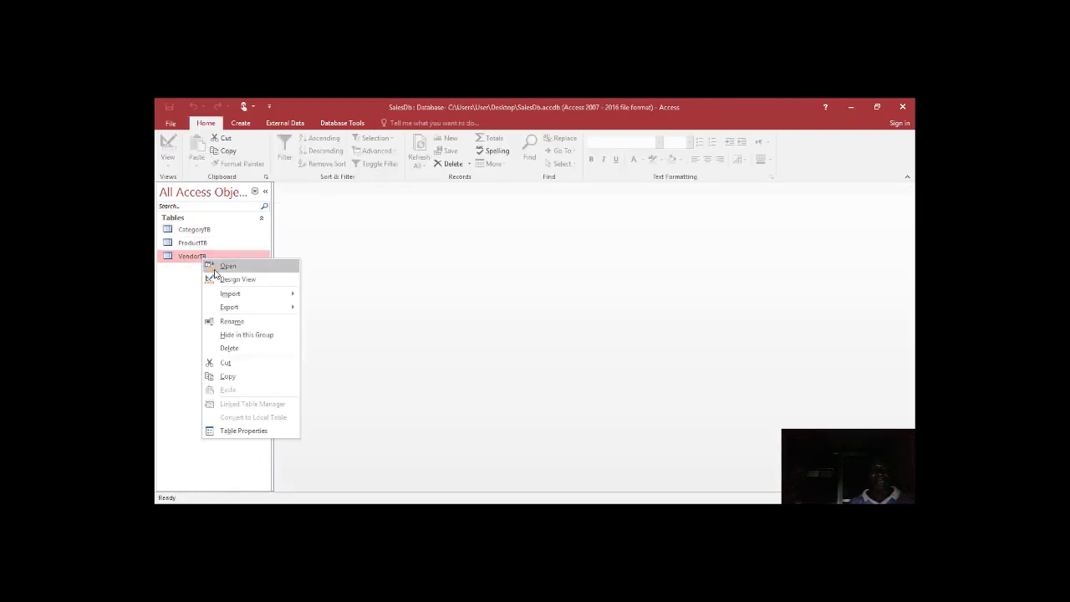
pyautogui.click(231, 376)
pyautogui.rightClick(194, 308)
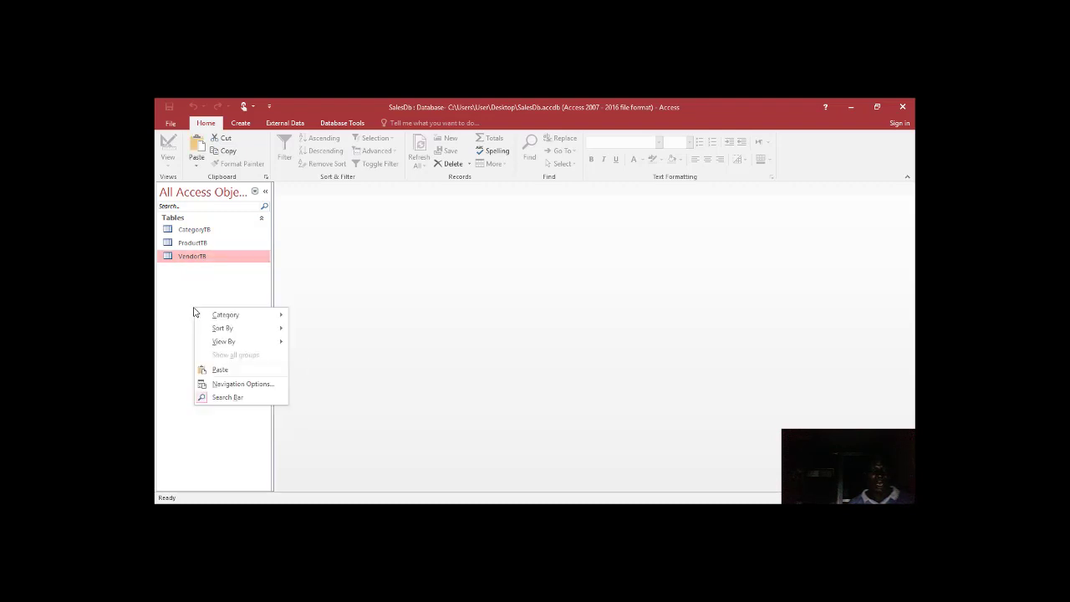
pyautogui.click(228, 370)
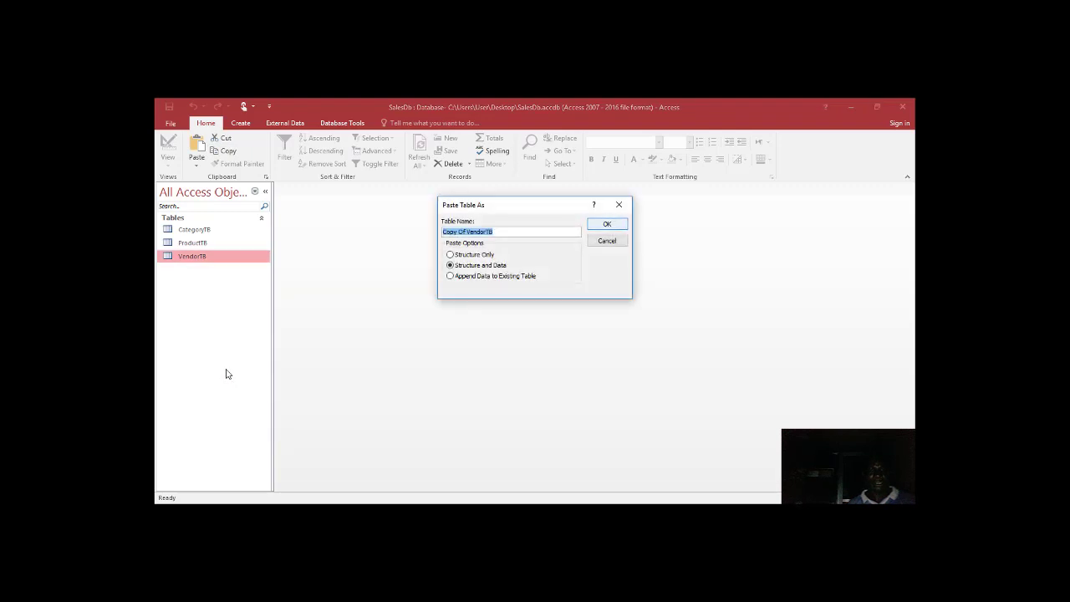
pyautogui.click(510, 229)
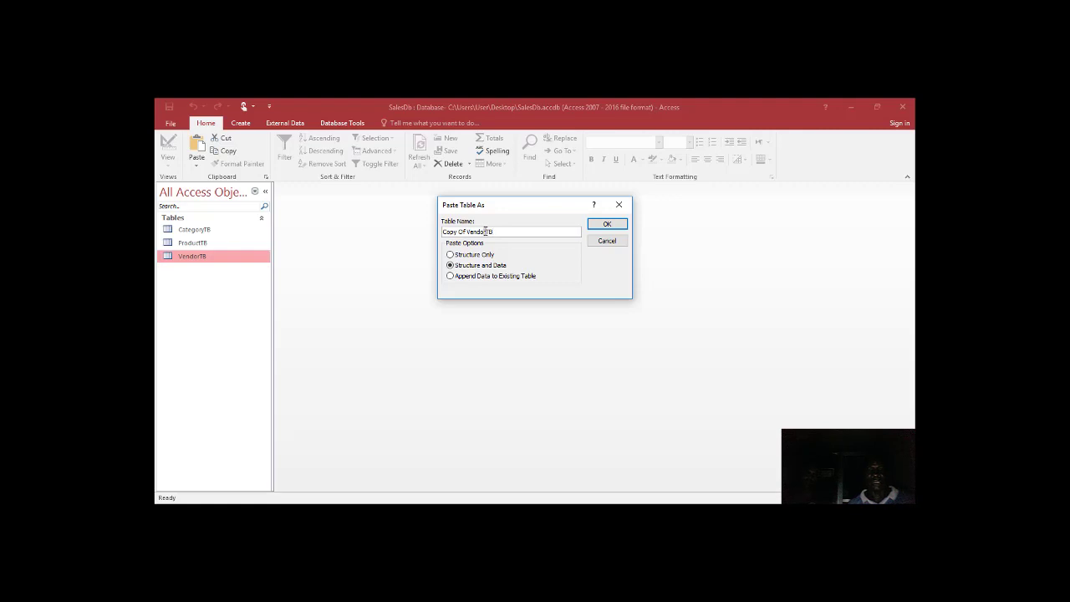
pyautogui.click(485, 232)
pyautogui.press('BackSpace')
pyautogui.press('BackSpace')
pyautogui.press('BackSpace')
pyautogui.press('BackSpace')
pyautogui.press('BackSpace')
pyautogui.press('BackSpace')
pyautogui.press('BackSpace')
pyautogui.press('BackSpace')
pyautogui.press('BackSpace')
pyautogui.press('BackSpace')
pyautogui.press('BackSpace')
pyautogui.press('BackSpace')
pyautogui.press('BackSpace')
pyautogui.press('BackSpace')
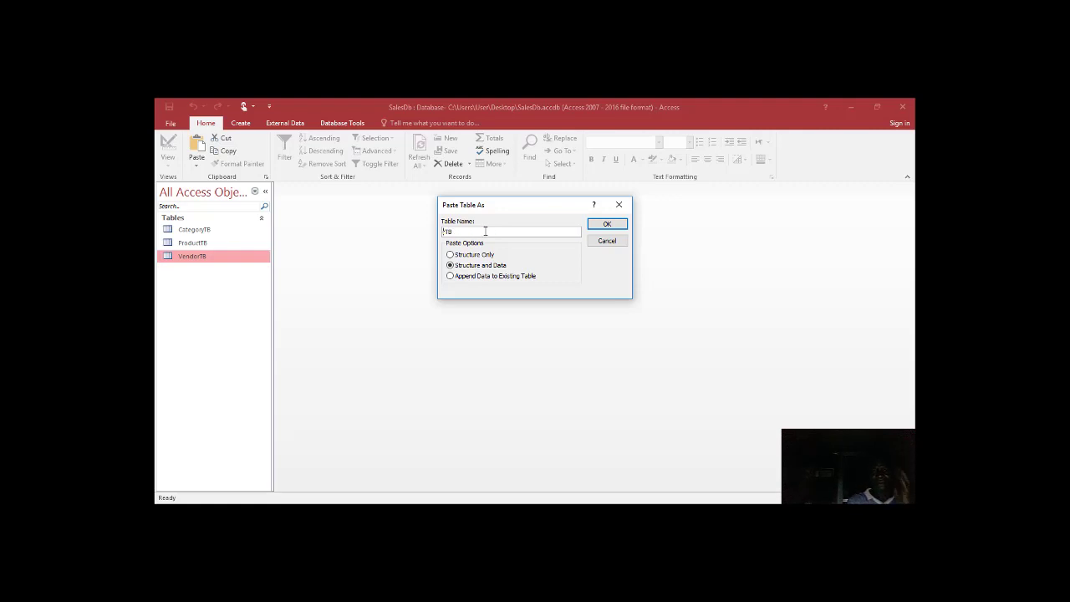
pyautogui.write('r')
pyautogui.write('C')
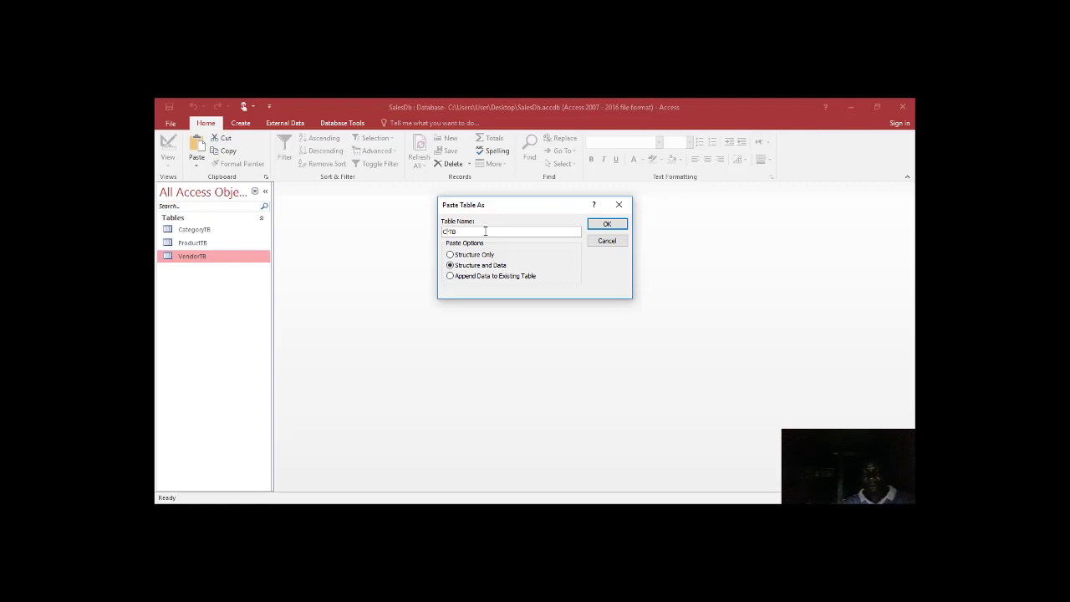
pyautogui.write('ustomer')
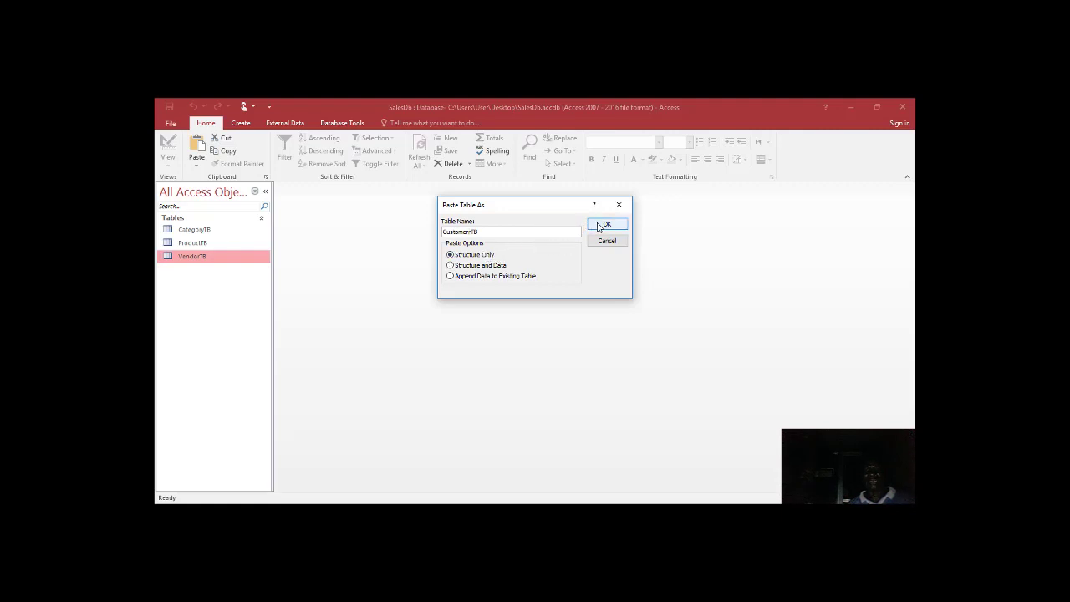
pyautogui.click(605, 225)
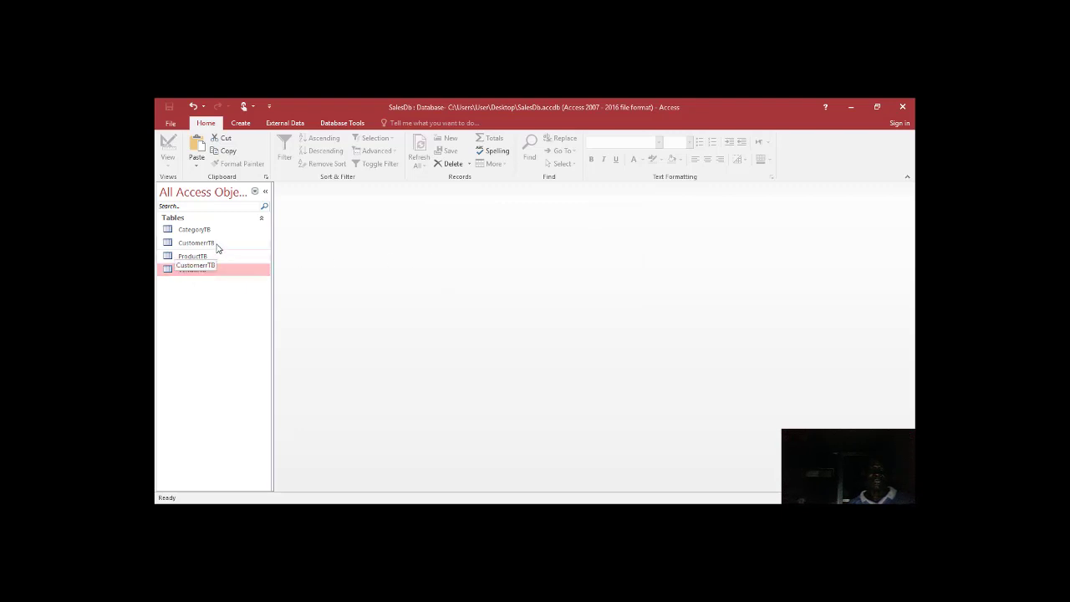
# - Open the CustomerrTB table in Design View and rename its VendorID field to CustomerID
pyautogui.rightClick(216, 245)
pyautogui.press('Escape')
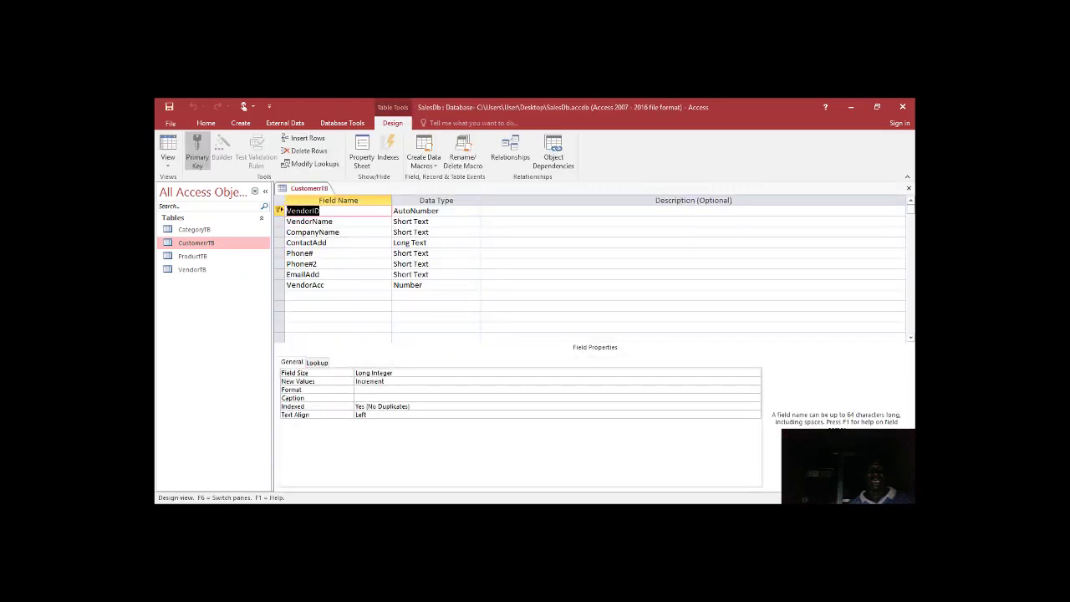
pyautogui.click(315, 211)
pyautogui.press('BackSpace')
pyautogui.press('BackSpace')
pyautogui.press('BackSpace')
pyautogui.press('BackSpace')
pyautogui.press('BackSpace')
pyautogui.press('BackSpace')
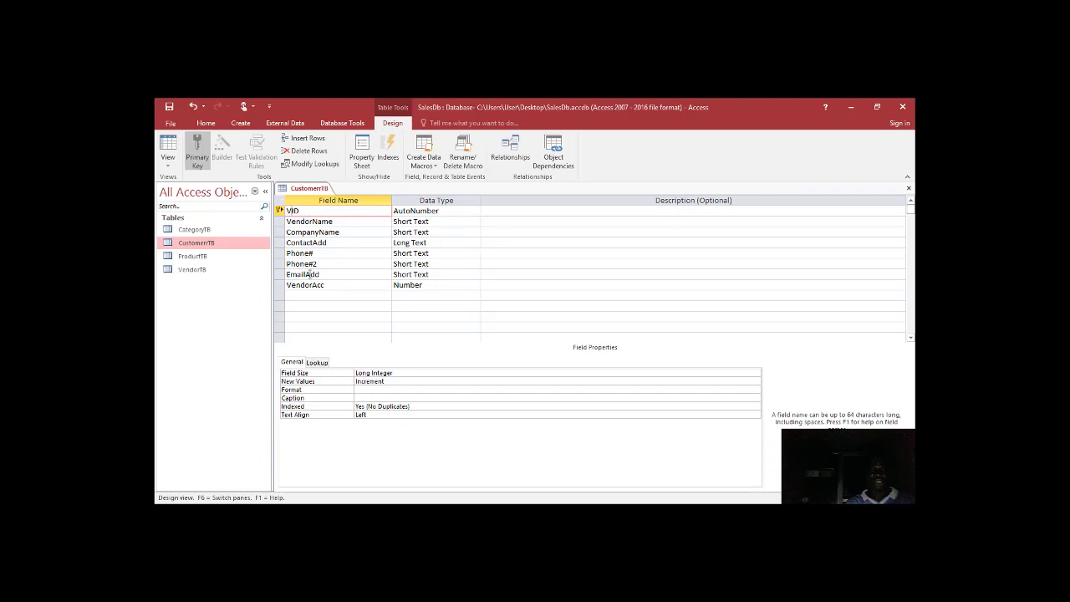
pyautogui.write('Customer')
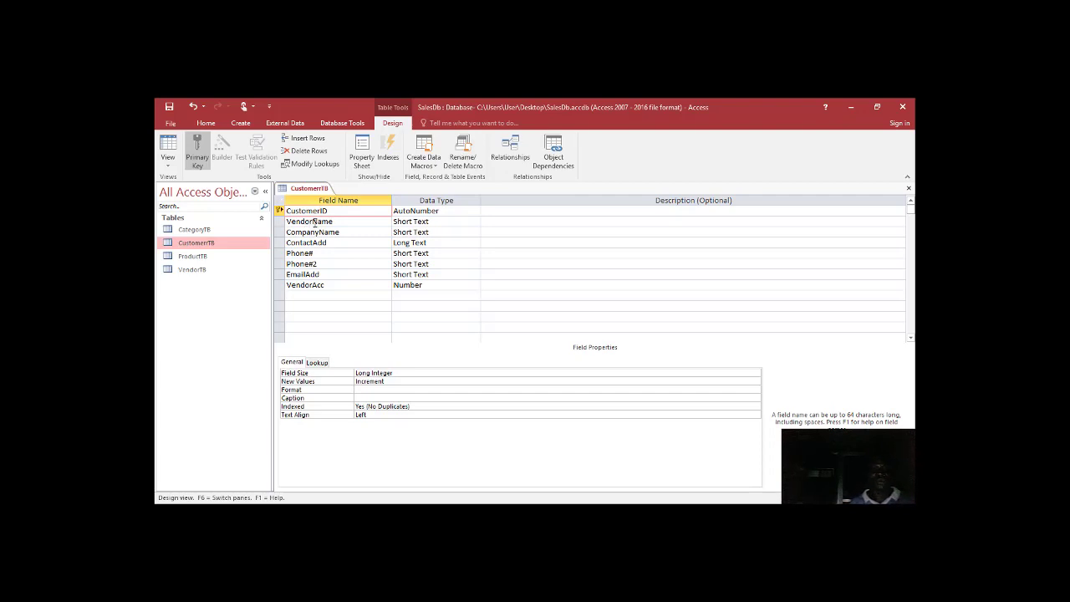
# - Rename the VendorName field of the CustomerrTB table to CustomerName
pyautogui.click(312, 221)
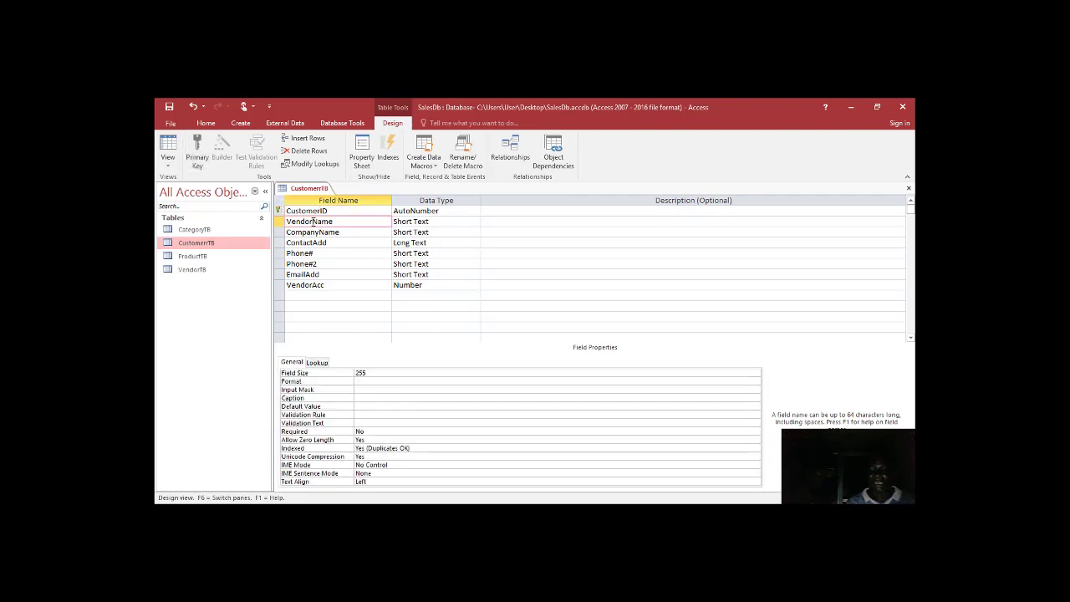
pyautogui.press('BackSpace')
pyautogui.press('BackSpace')
pyautogui.press('BackSpace')
pyautogui.press('BackSpace')
pyautogui.press('BackSpace')
pyautogui.press('BackSpace')
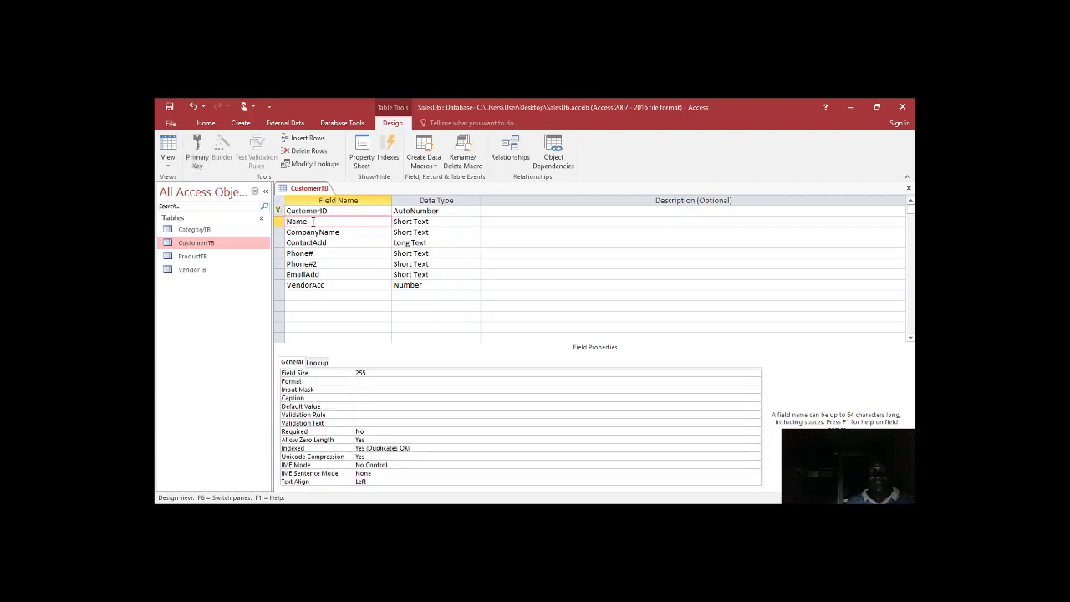
pyautogui.write('Cus')
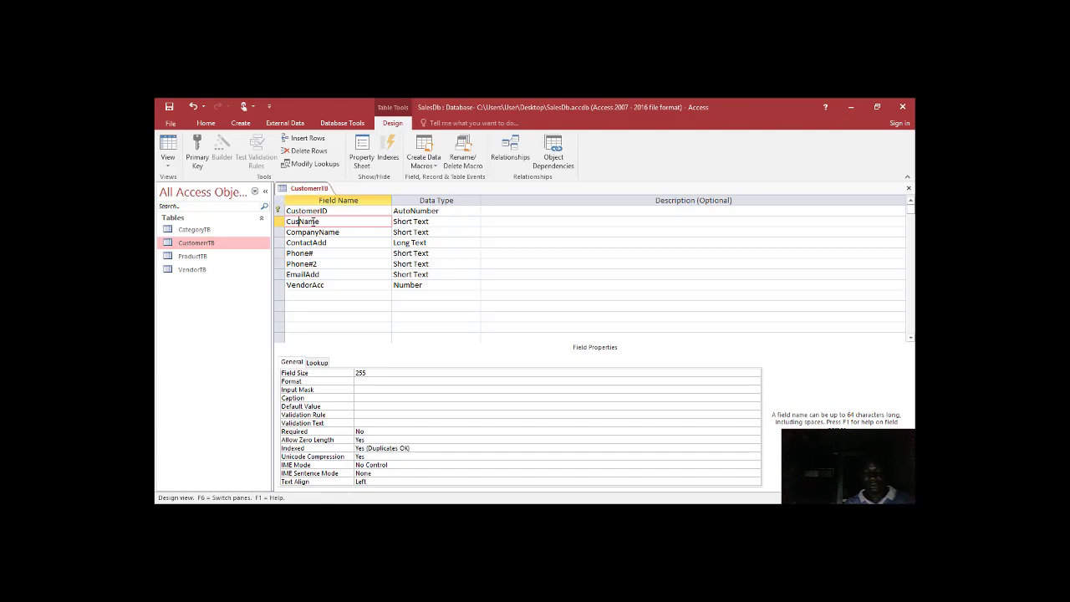
pyautogui.write('tomer')
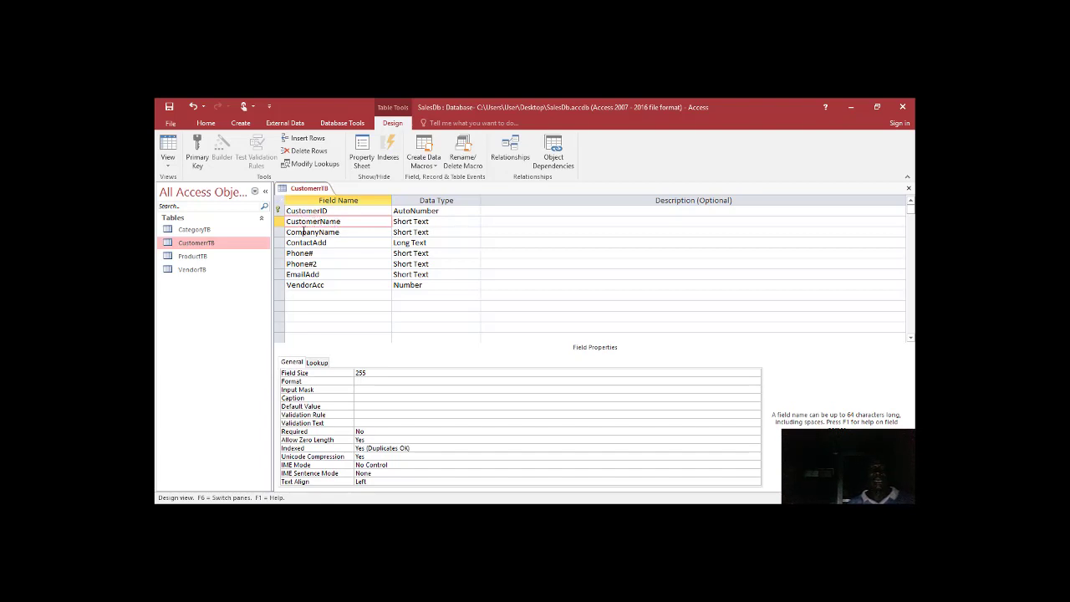
# - Delete the CompanyName field from the CustomerrTB table along with its indexes
pyautogui.click(281, 231)
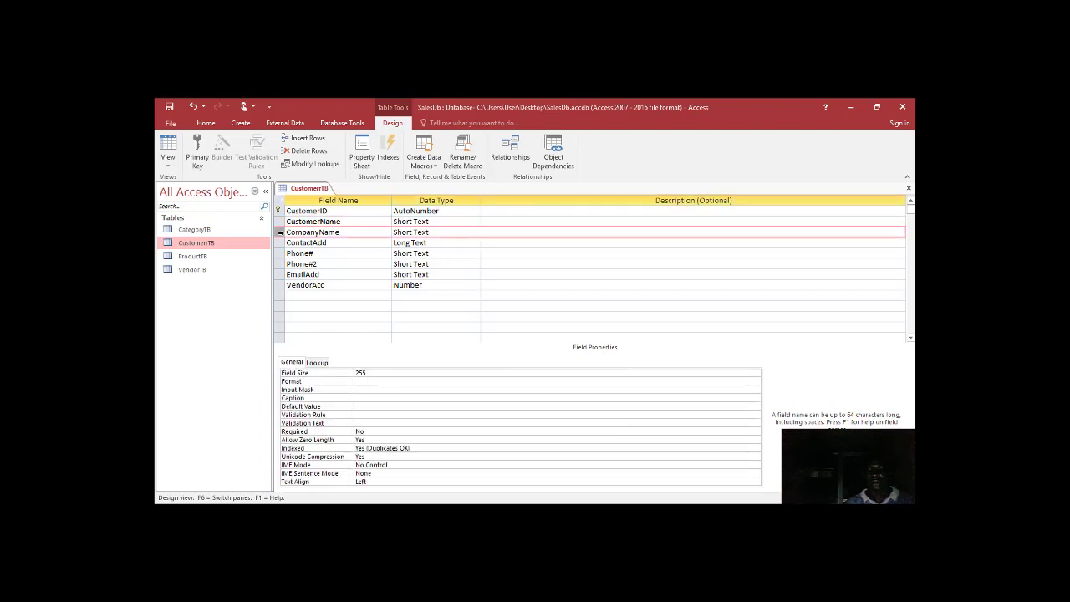
pyautogui.press('Delete')
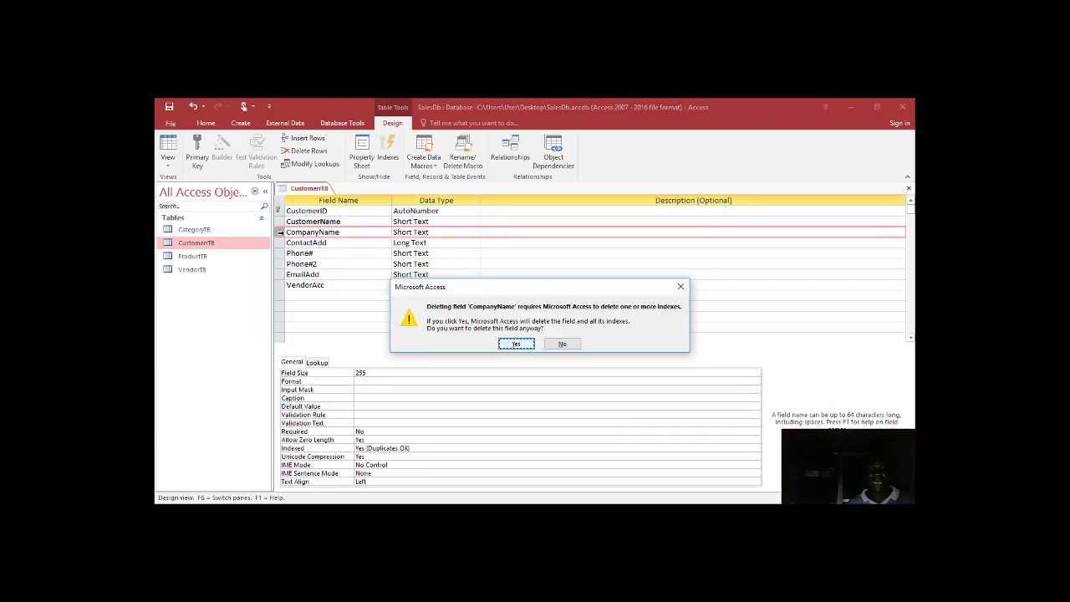
pyautogui.click(516, 344)
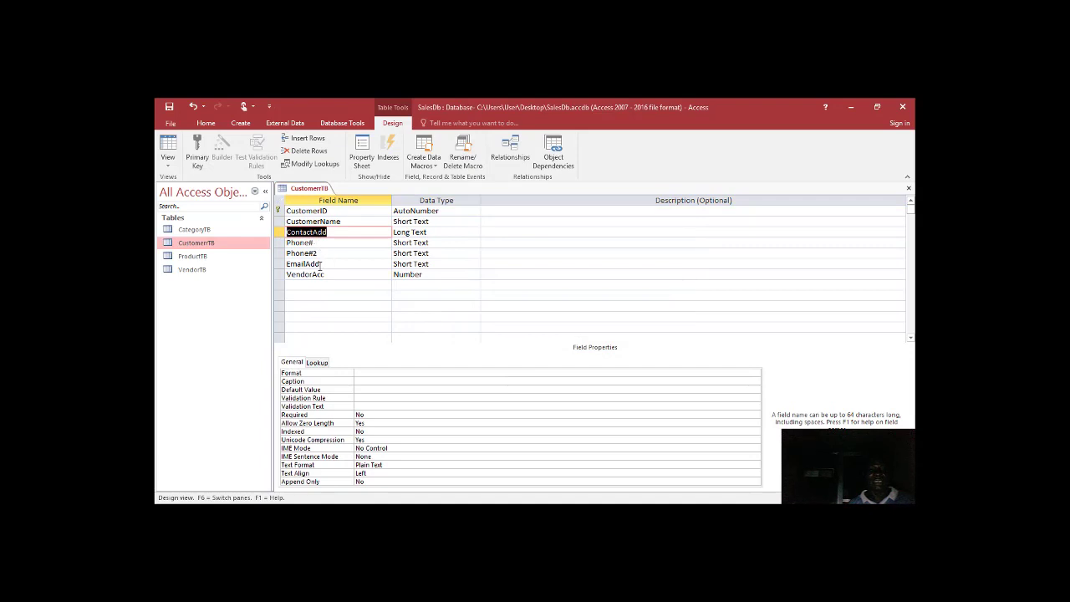
# - Rename the VendorAcc field of the CustomerrTB table to CustomerAcc
pyautogui.click(312, 274)
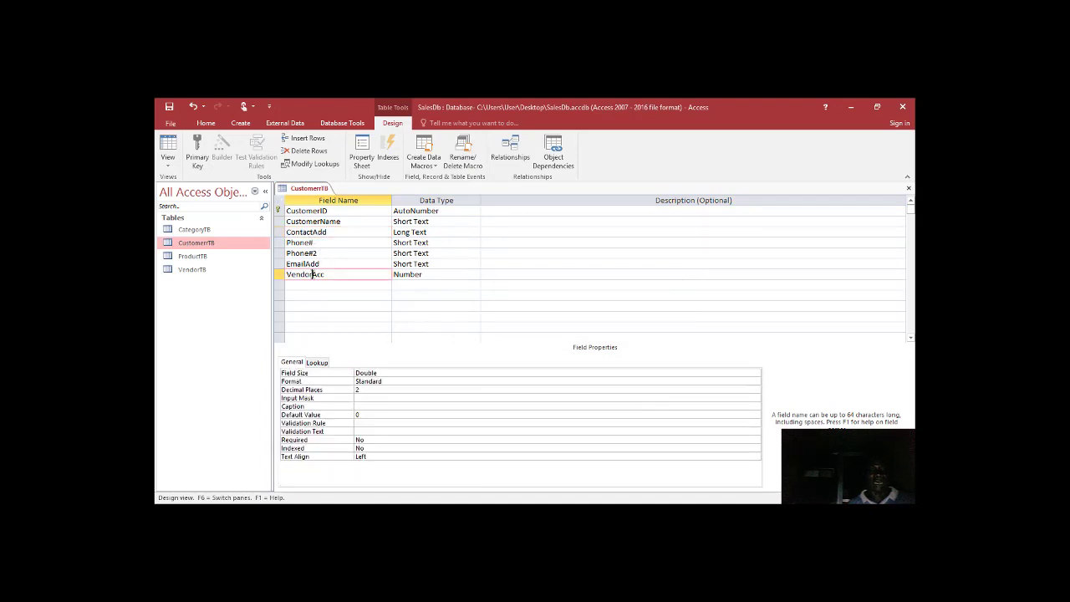
pyautogui.press('BackSpace')
pyautogui.press('BackSpace')
pyautogui.press('BackSpace')
pyautogui.press('BackSpace')
pyautogui.press('BackSpace')
pyautogui.press('BackSpace')
pyautogui.write('Cust')
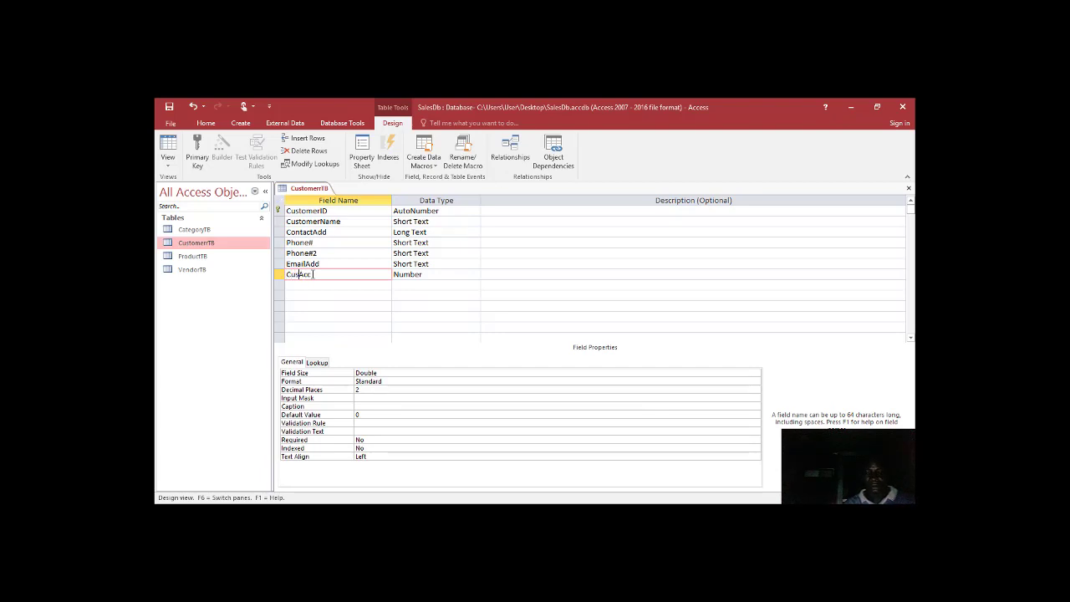
pyautogui.write('omer')
pyautogui.click(318, 264)
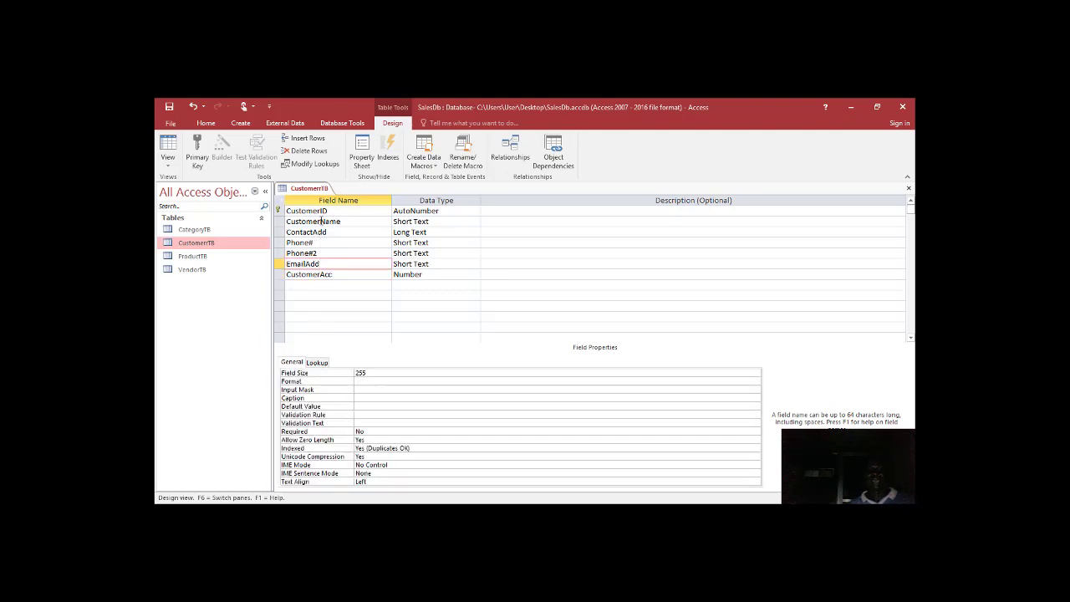
# - Close the CustomerrTB table, keeping its design changes
pyautogui.rightClick(309, 191)
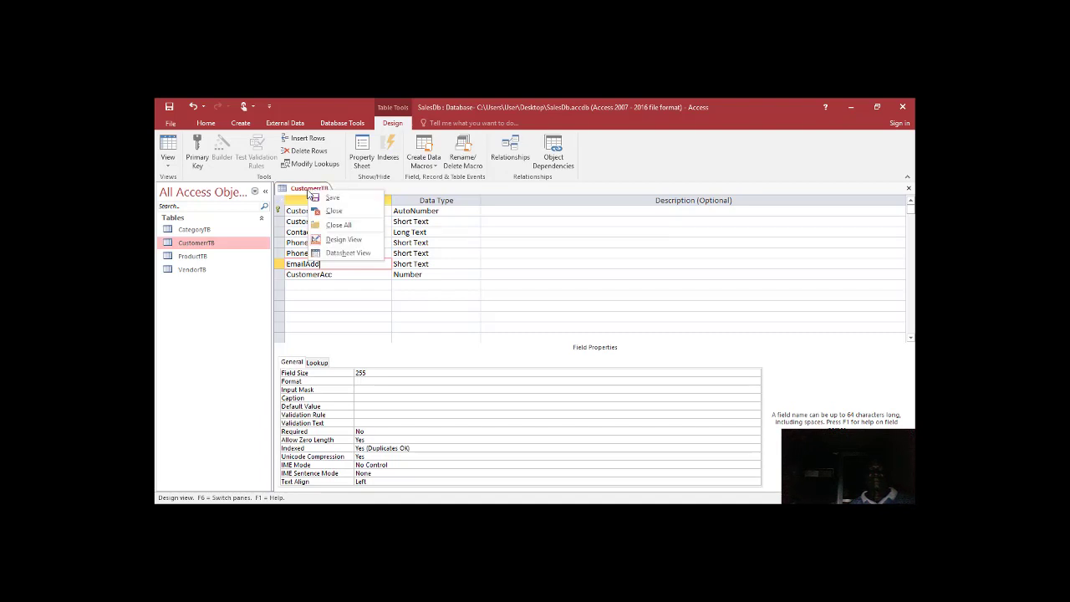
pyautogui.click(308, 190)
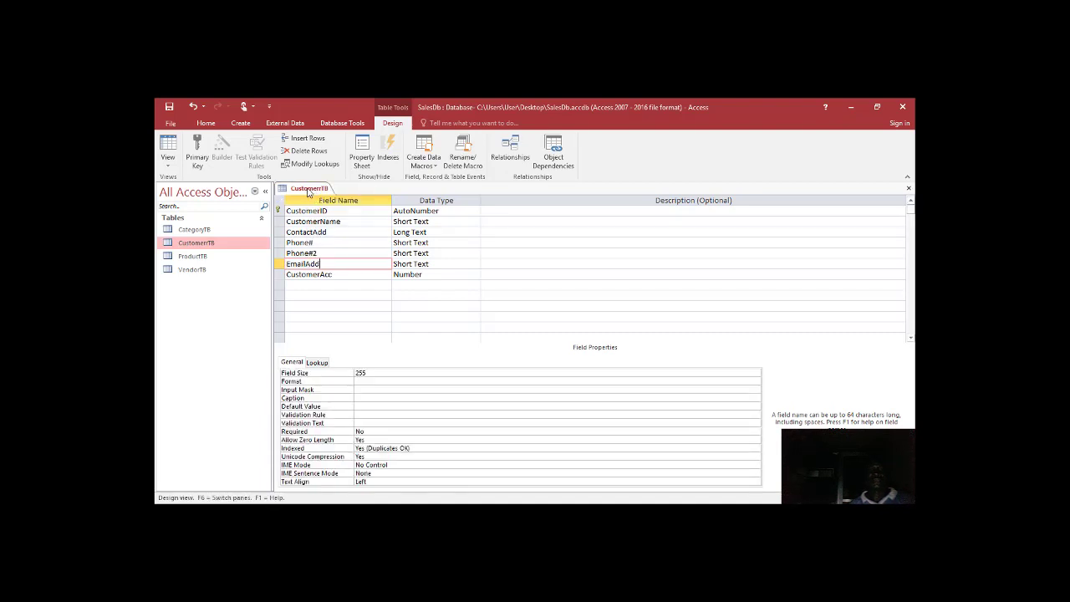
pyautogui.rightClick(309, 191)
pyautogui.click(323, 210)
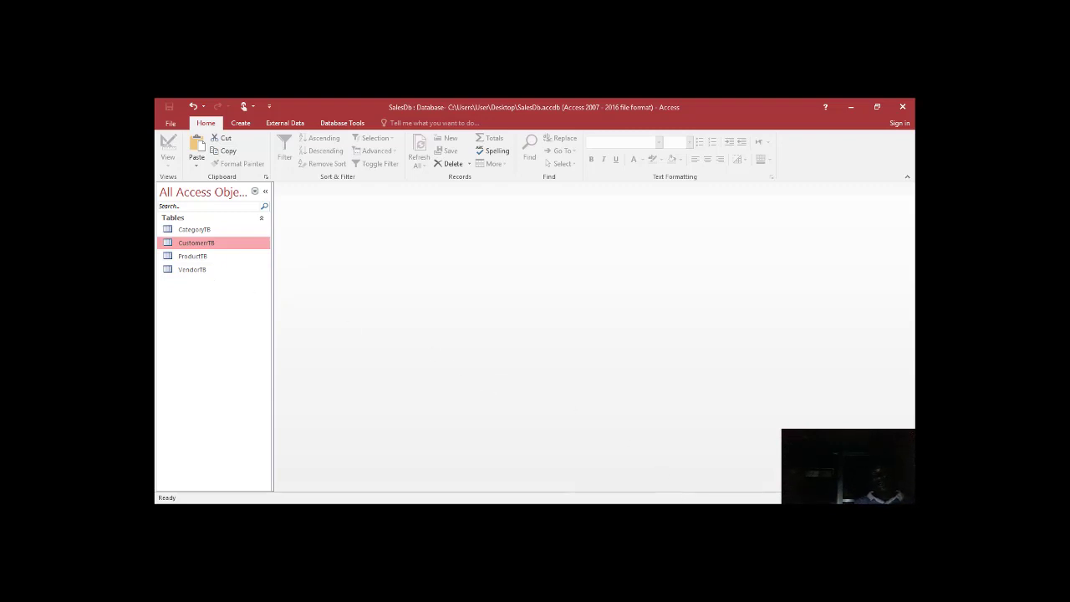
pyautogui.moveTo(606, 502)
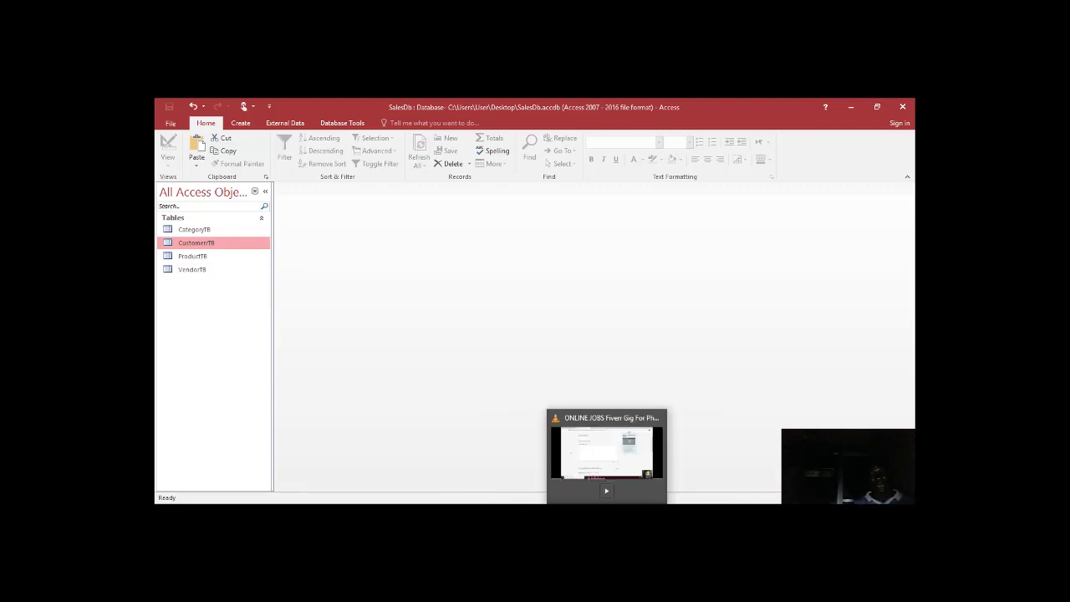
pyautogui.moveTo(688, 467)
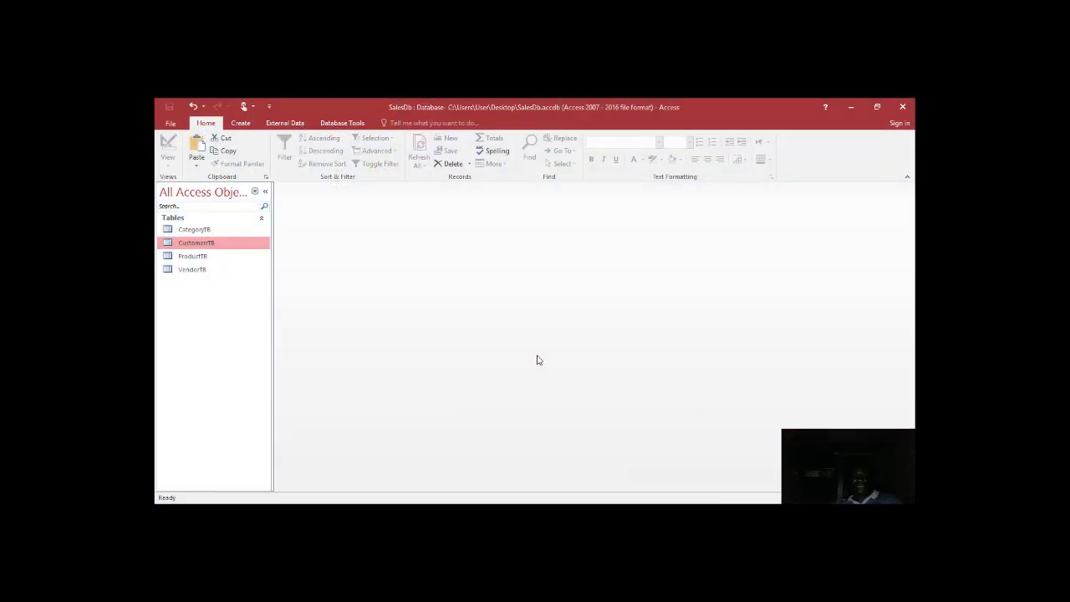
pyautogui.rightClick(189, 300)
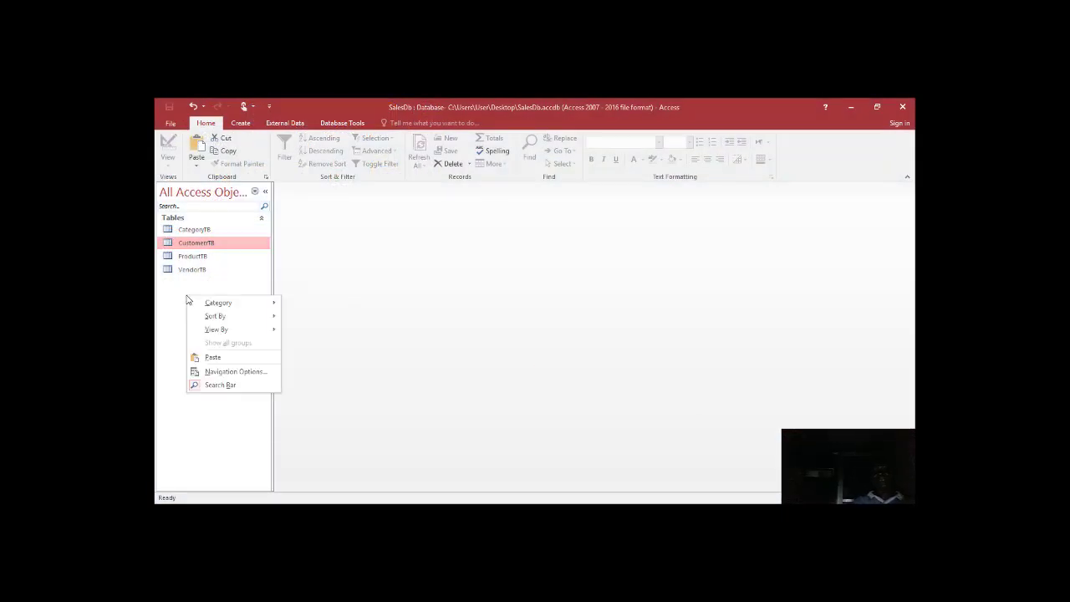
pyautogui.click(213, 358)
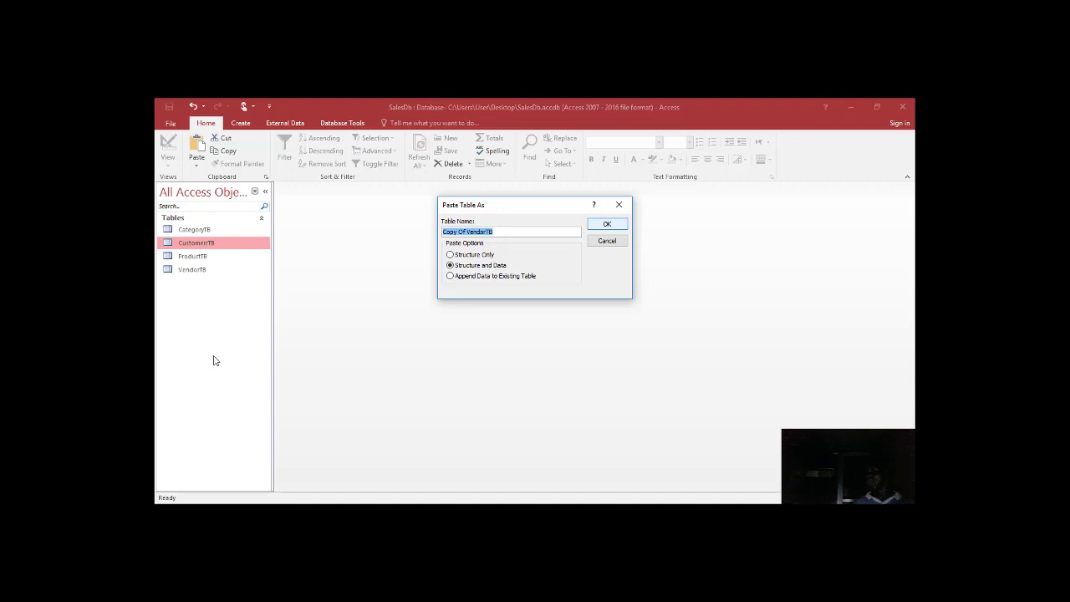
pyautogui.click(618, 244)
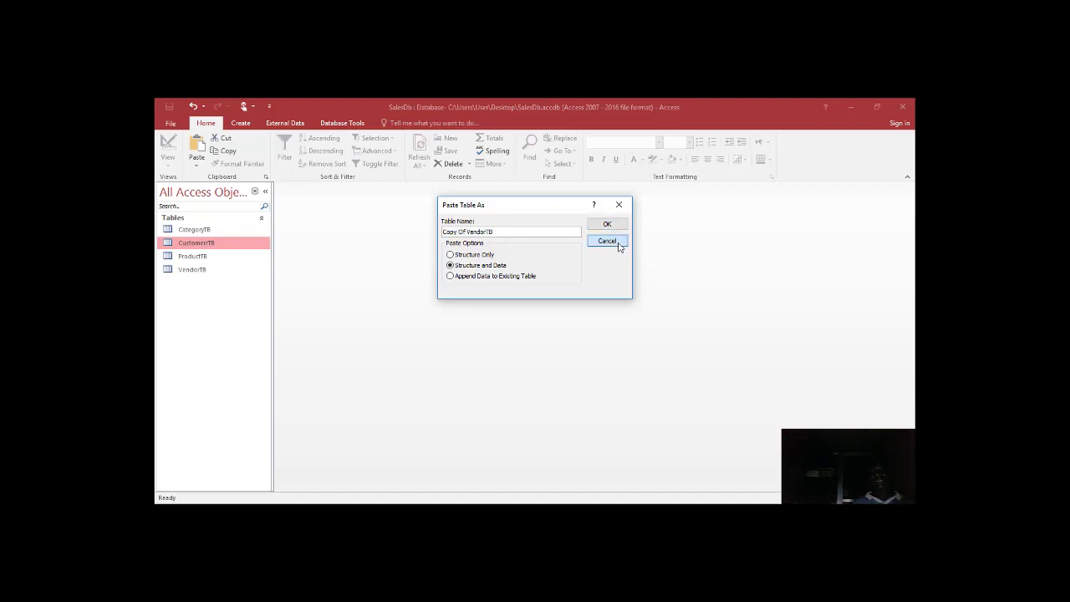
# - Copy the VendorTB table and try to paste it as Copy Of VendorTB with the Append Data to Existing Table option
pyautogui.click(209, 272)
pyautogui.rightClick(209, 274)
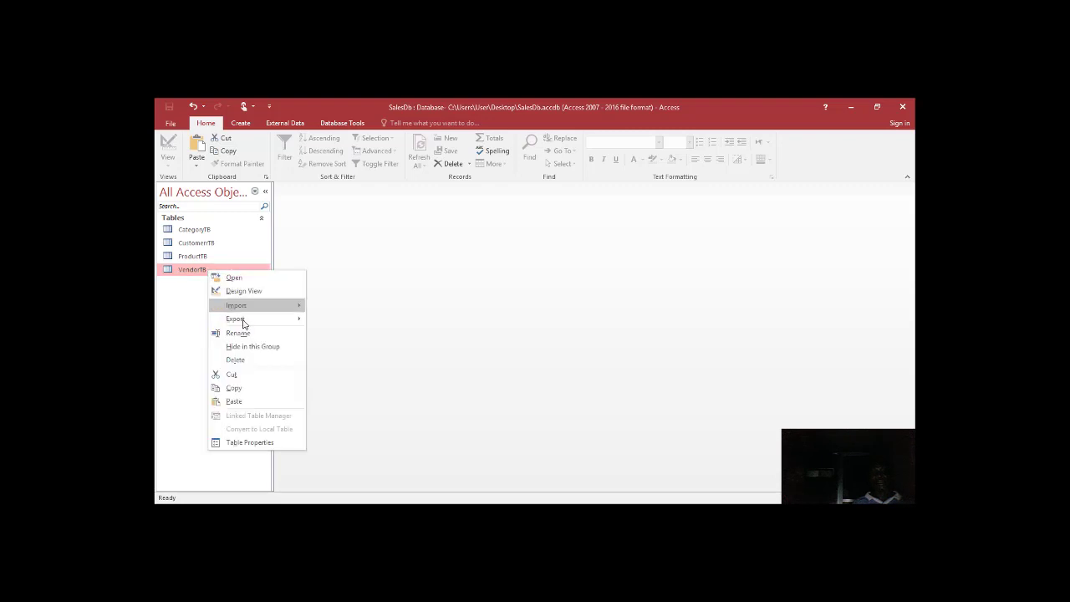
pyautogui.click(240, 388)
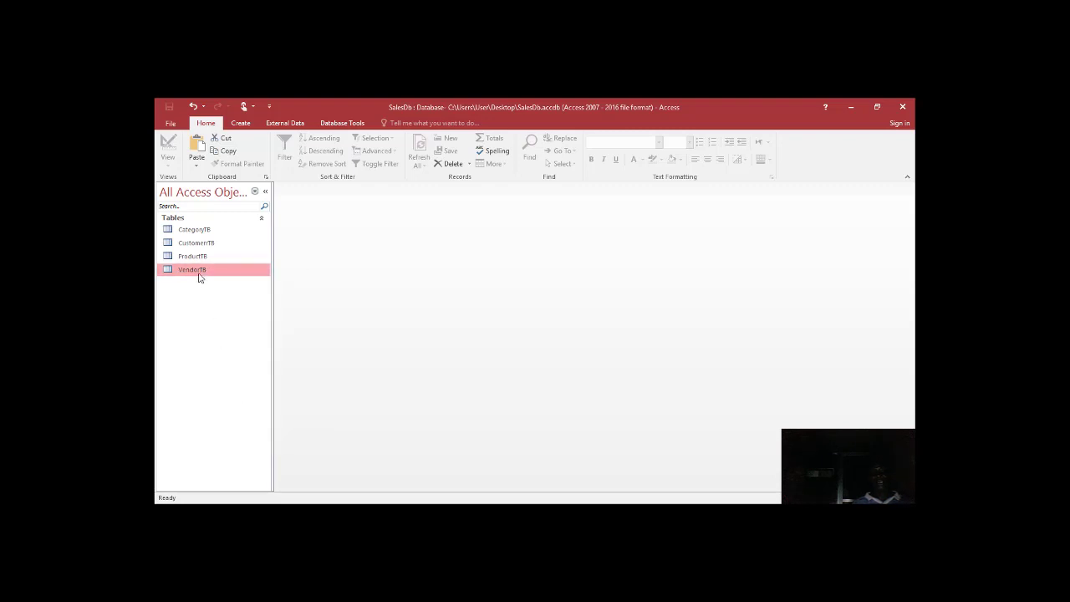
pyautogui.rightClick(198, 273)
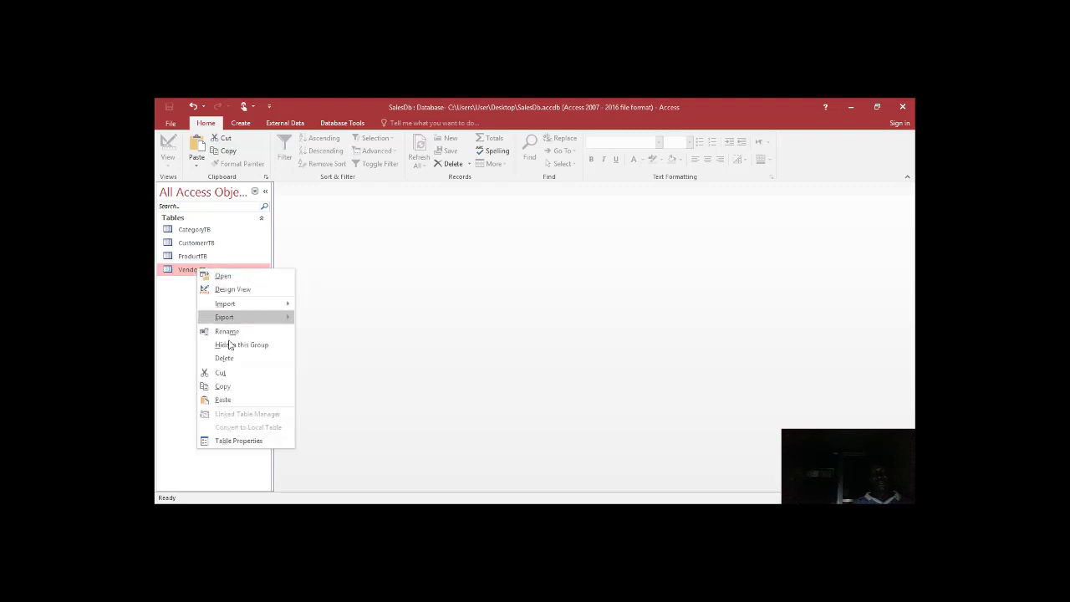
pyautogui.click(224, 386)
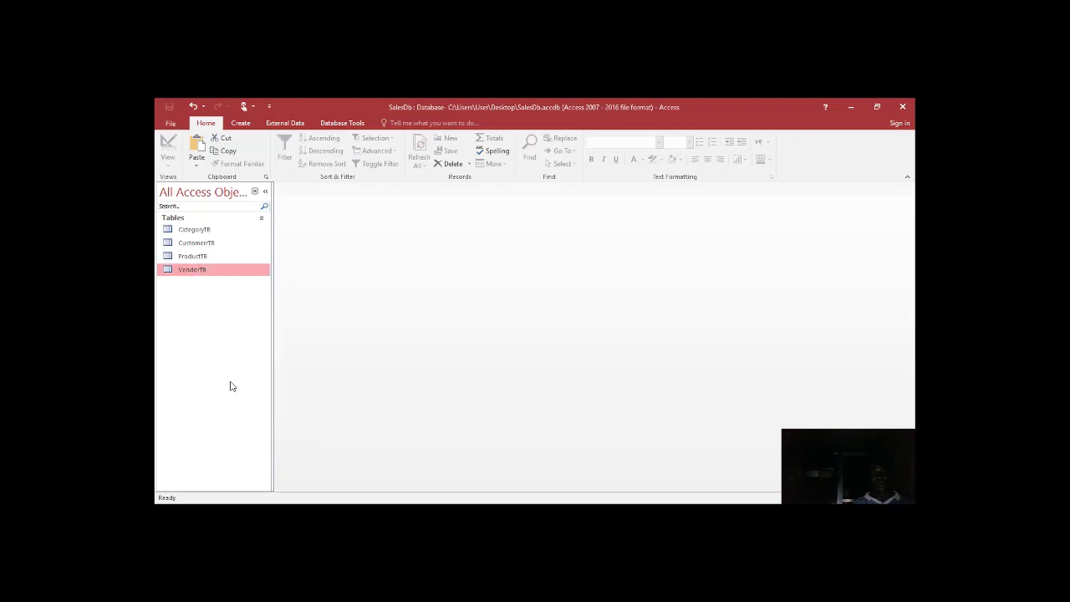
pyautogui.rightClick(180, 312)
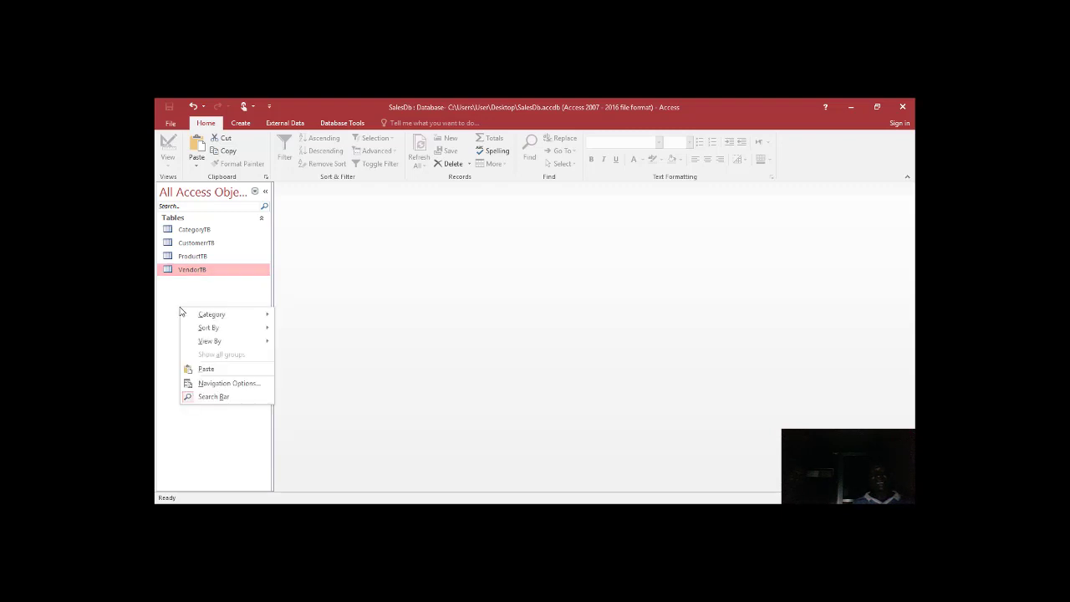
pyautogui.click(205, 370)
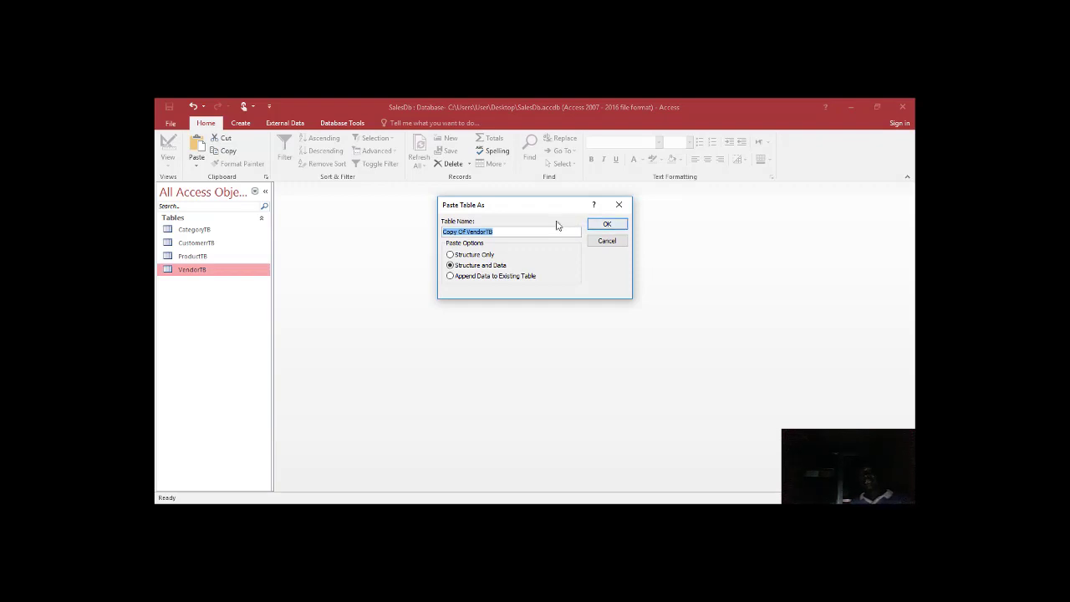
pyautogui.click(479, 257)
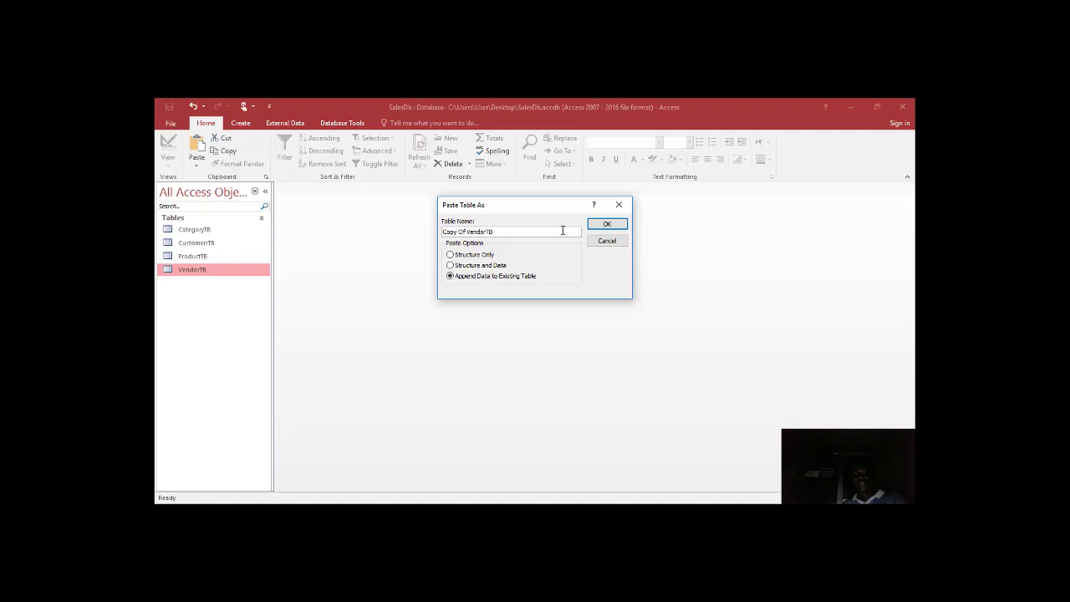
pyautogui.click(602, 226)
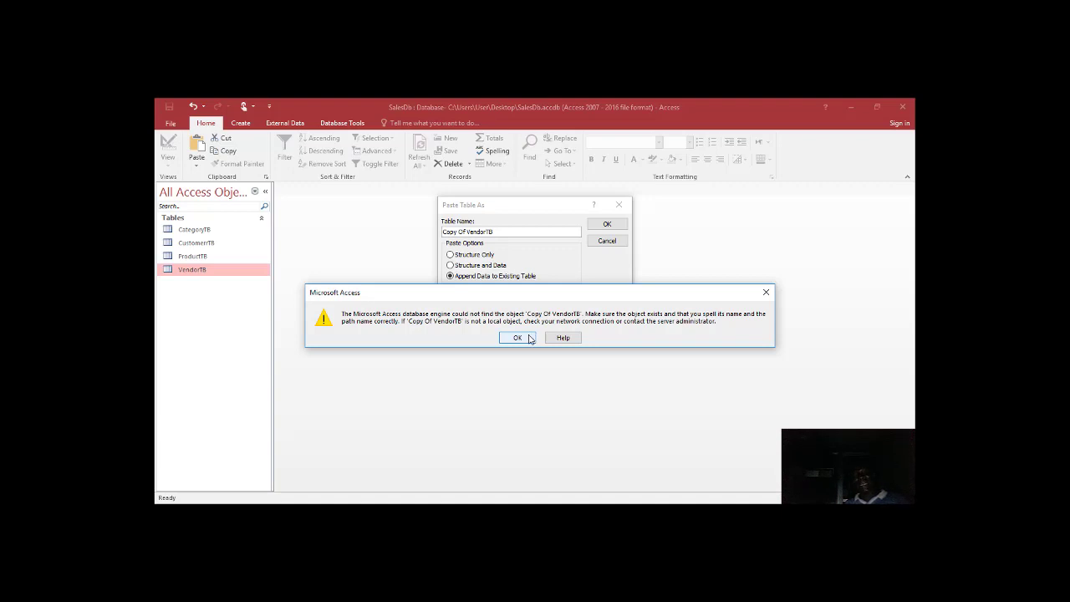
pyautogui.click(528, 338)
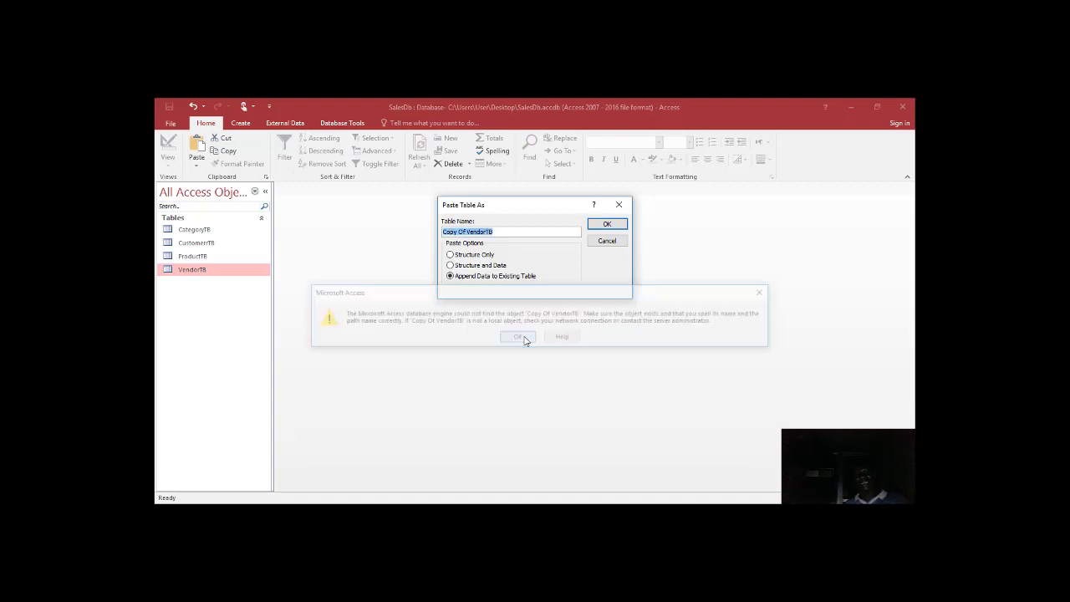
# - Try appending the copied VendorTB data to an existing table, first under the name CustomerTB and again with the name corrected to CustomerrTB
pyautogui.click(487, 234)
pyautogui.press('BackSpace')
pyautogui.press('BackSpace')
pyautogui.press('BackSpace')
pyautogui.press('BackSpace')
pyautogui.press('BackSpace')
pyautogui.press('BackSpace')
pyautogui.press('BackSpace')
pyautogui.press('BackSpace')
pyautogui.press('BackSpace')
pyautogui.press('BackSpace')
pyautogui.press('BackSpace')
pyautogui.press('BackSpace')
pyautogui.press('BackSpace')
pyautogui.press('BackSpace')
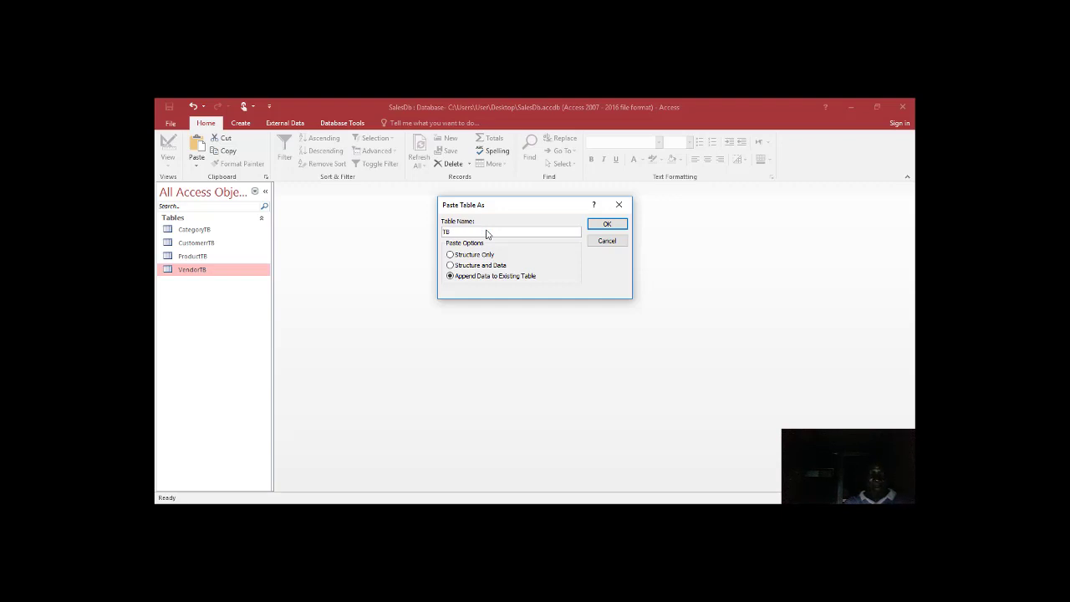
pyautogui.write('Customer')
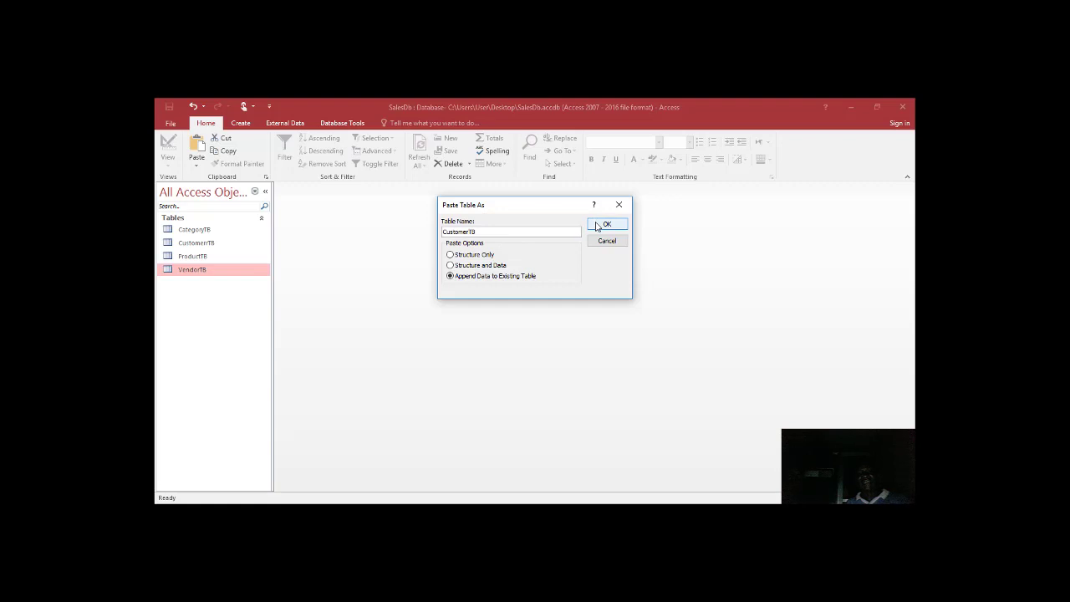
pyautogui.click(598, 227)
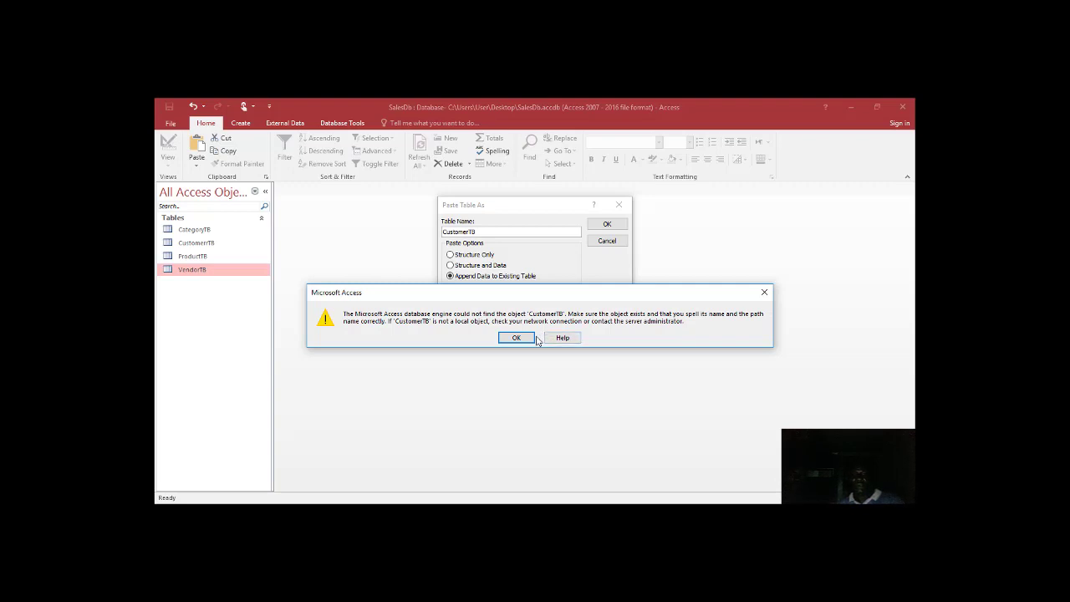
pyautogui.click(516, 338)
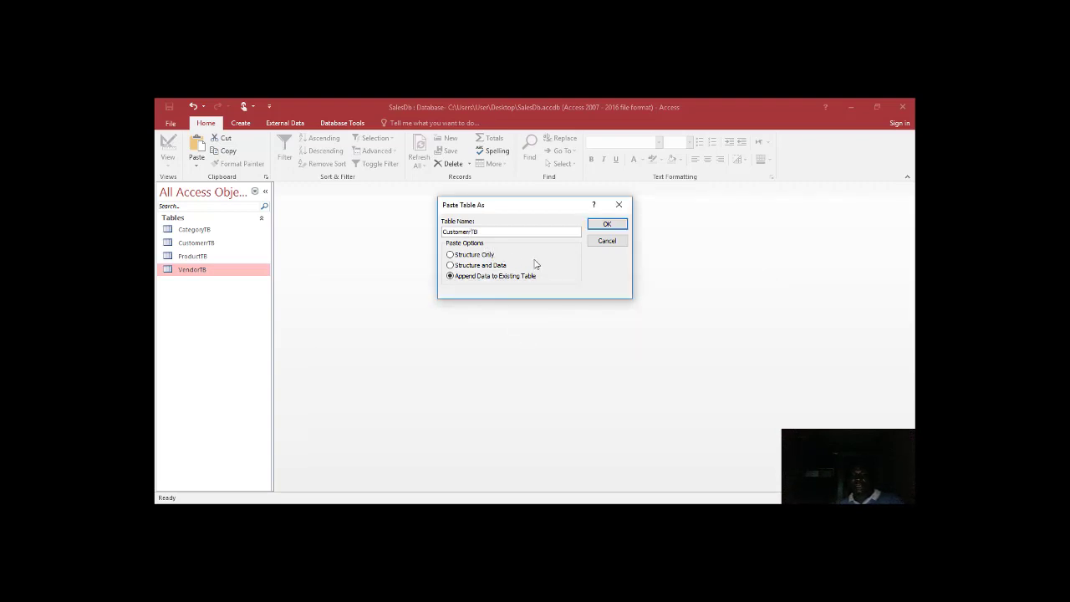
pyautogui.click(598, 226)
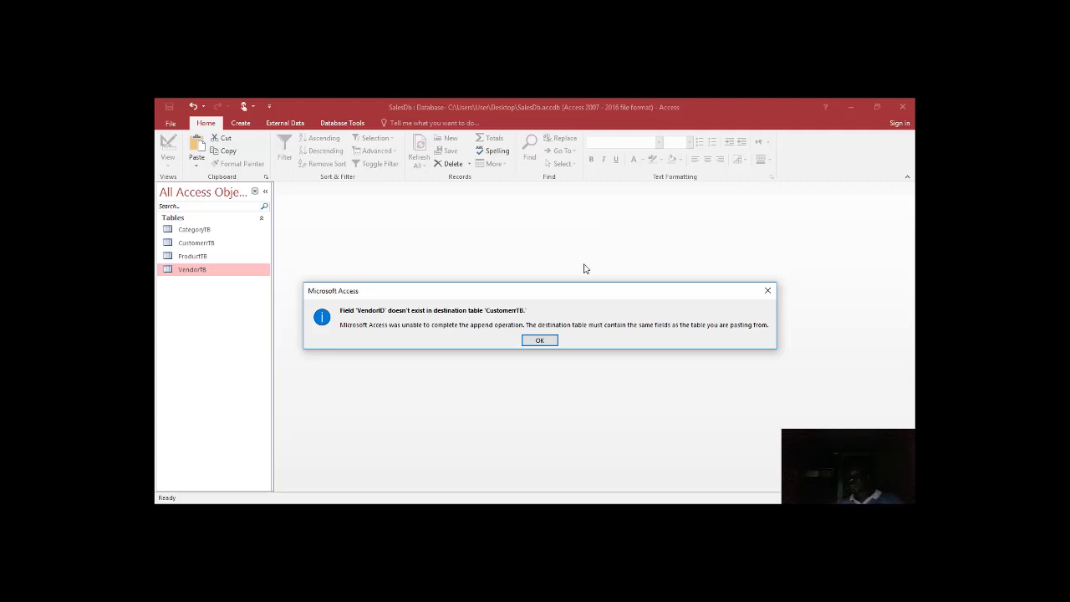
pyautogui.click(540, 339)
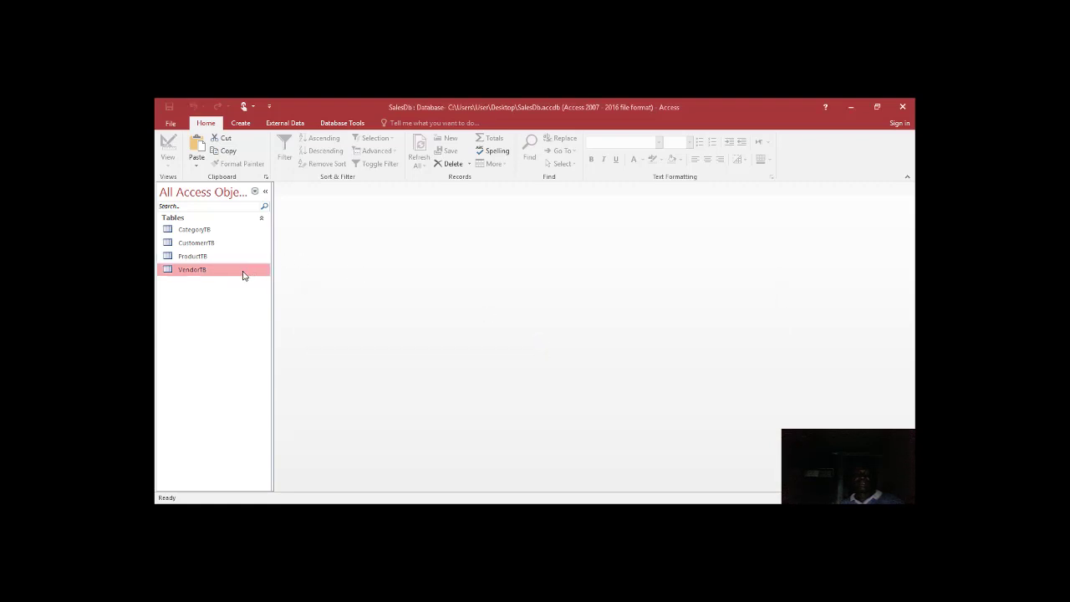
pyautogui.click(202, 246)
pyautogui.rightClick(201, 249)
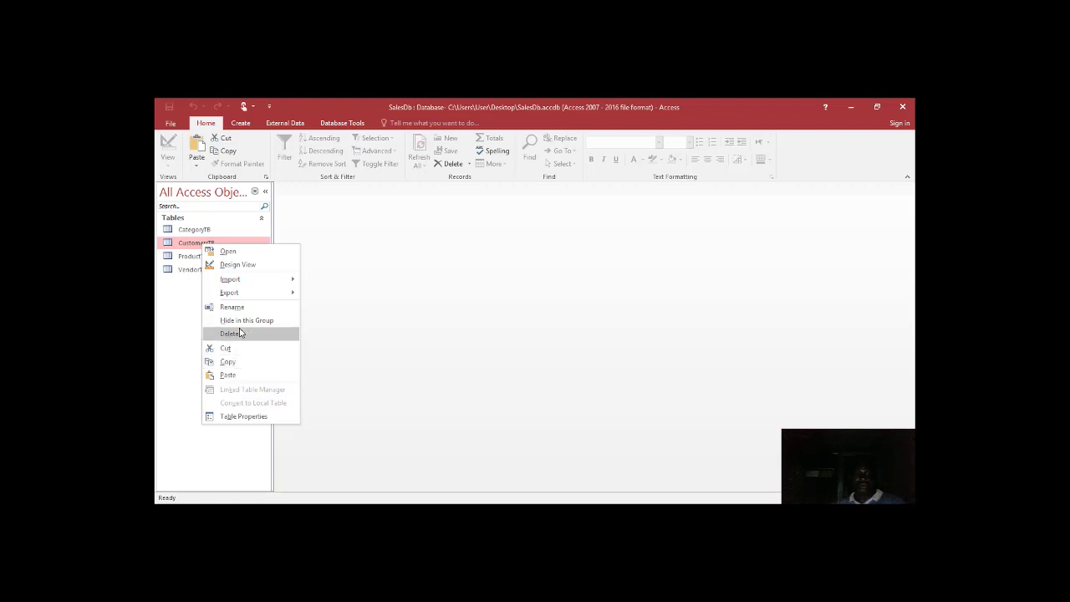
pyautogui.click(162, 312)
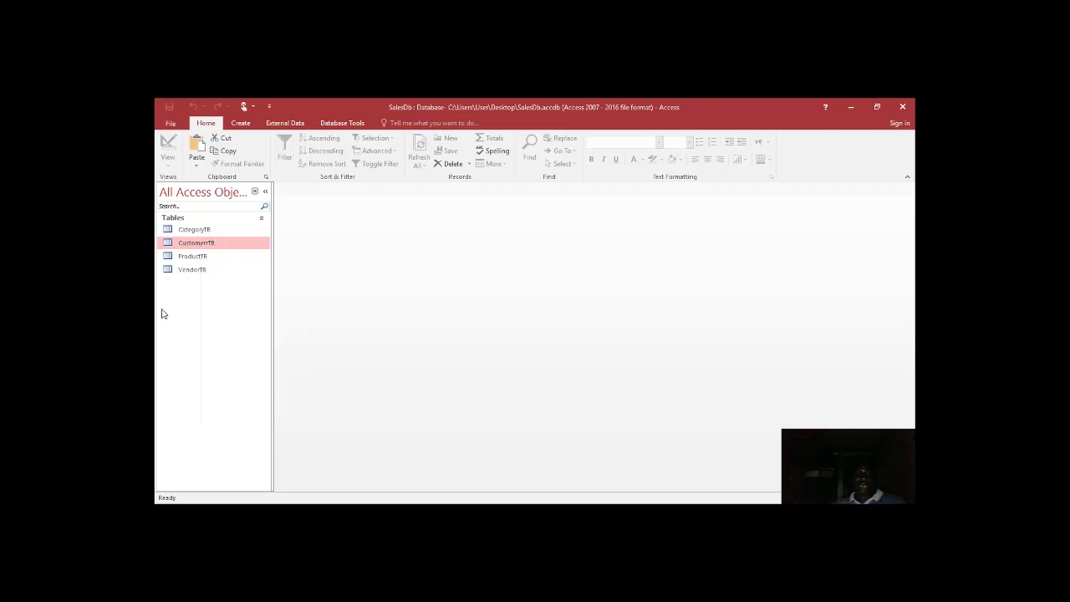
# - Rename the CustomerrTB table to CustomerTB
pyautogui.press('F2')
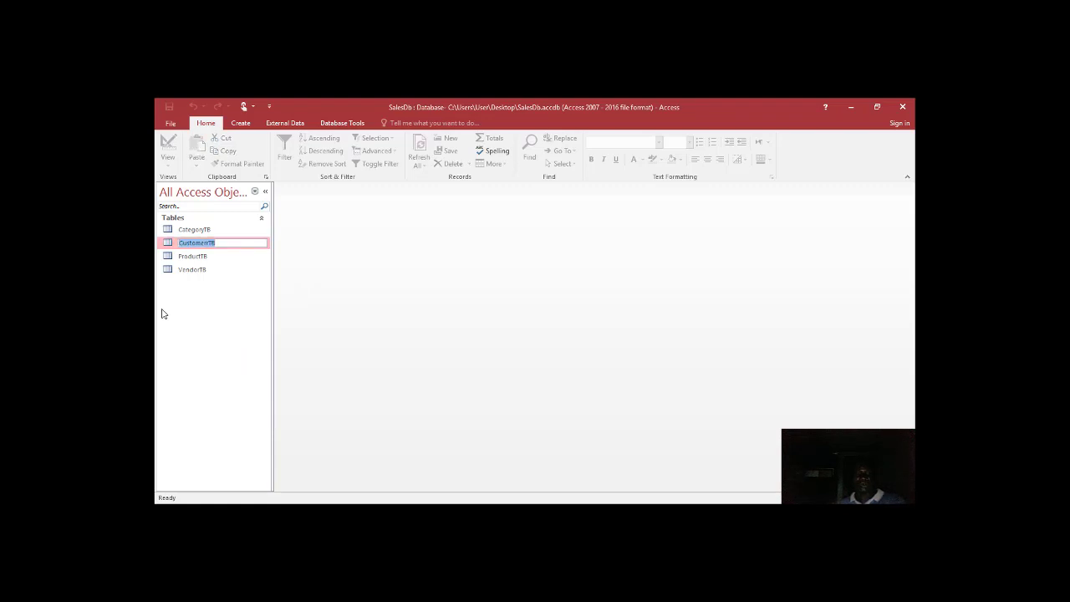
pyautogui.click(205, 243)
pyautogui.press('BackSpace')
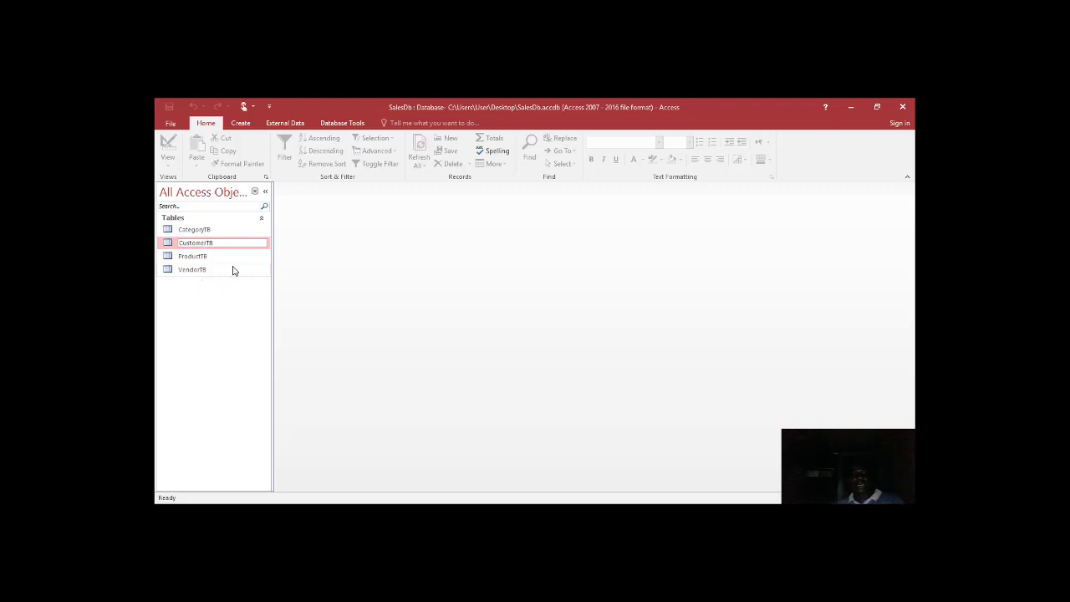
pyautogui.write('r')
pyautogui.press('Return')
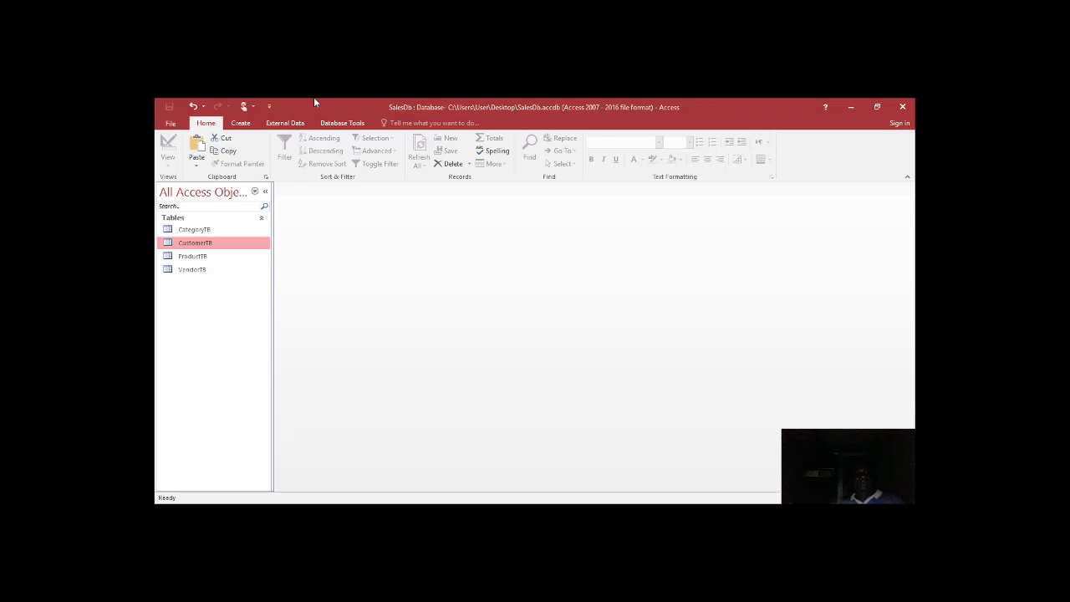
# - Create a new table in Design view with a PurchaseID field of type AutoNumber
pyautogui.click(242, 124)
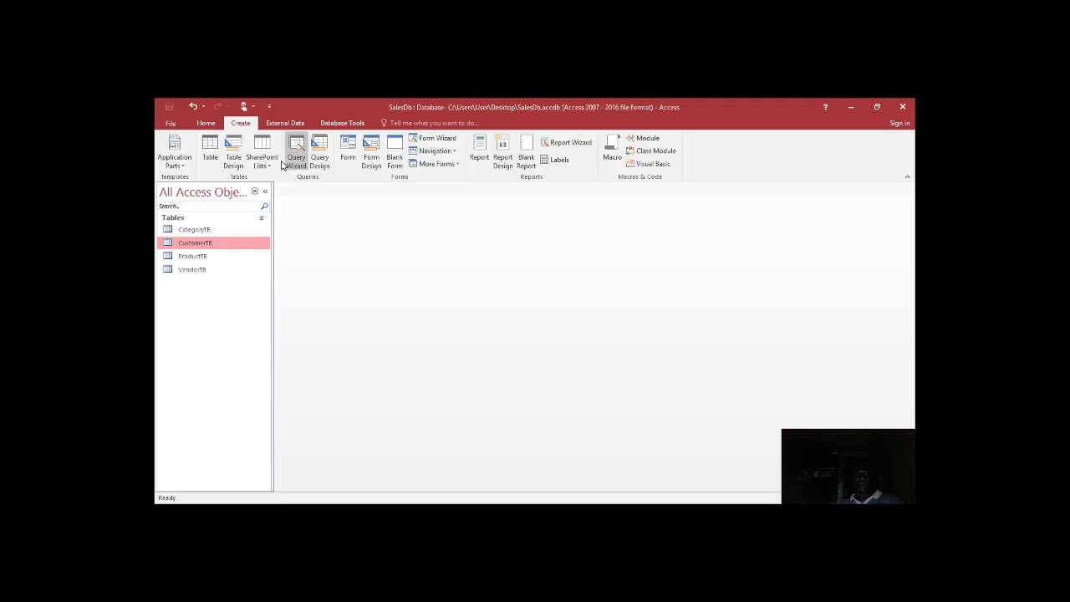
pyautogui.click(238, 160)
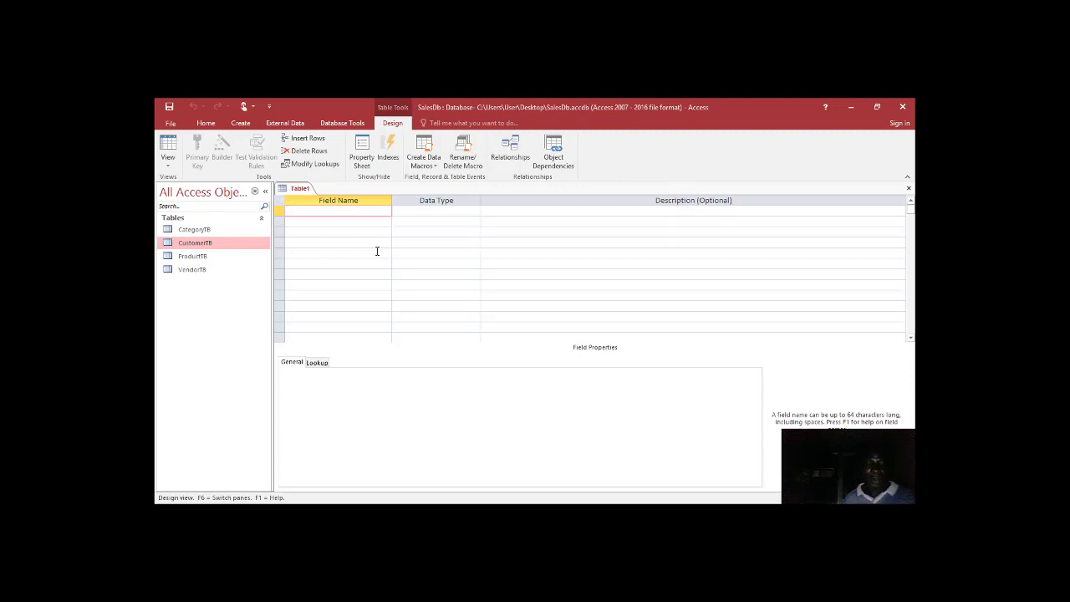
pyautogui.write('P')
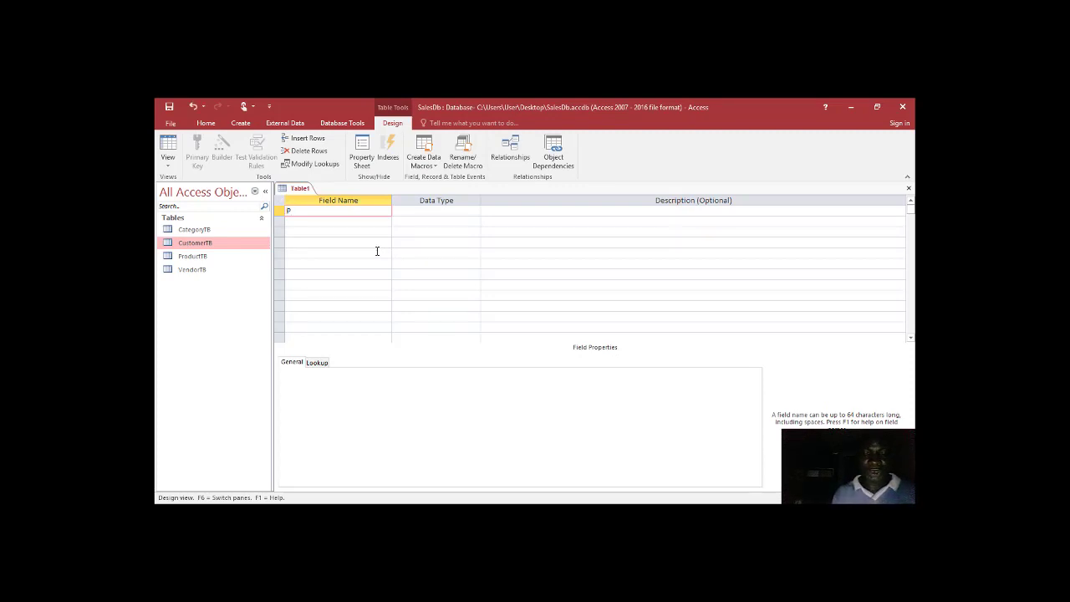
pyautogui.write('urch')
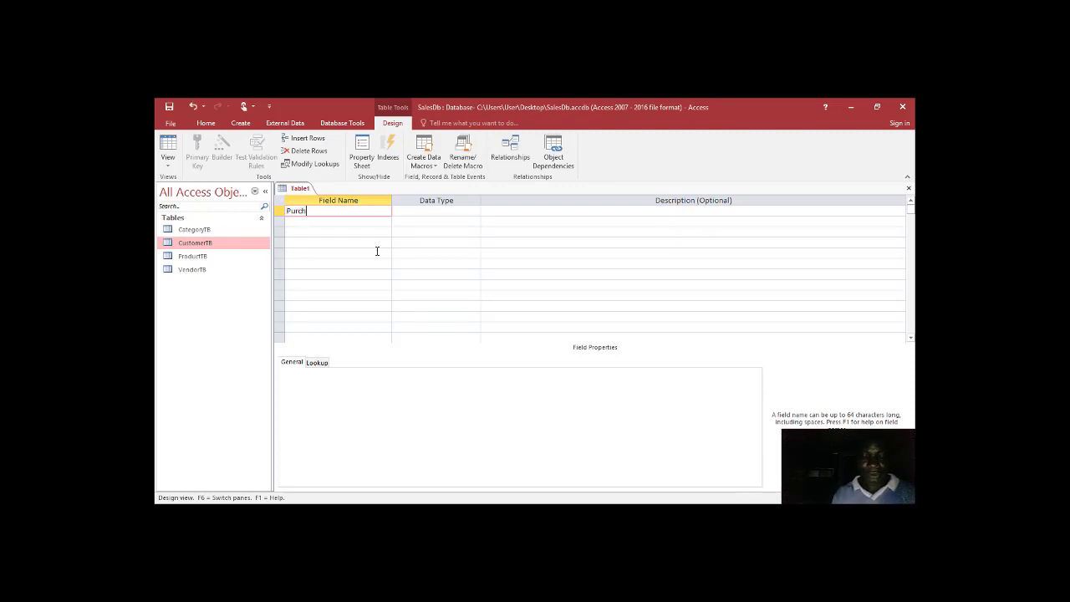
pyautogui.write('ase')
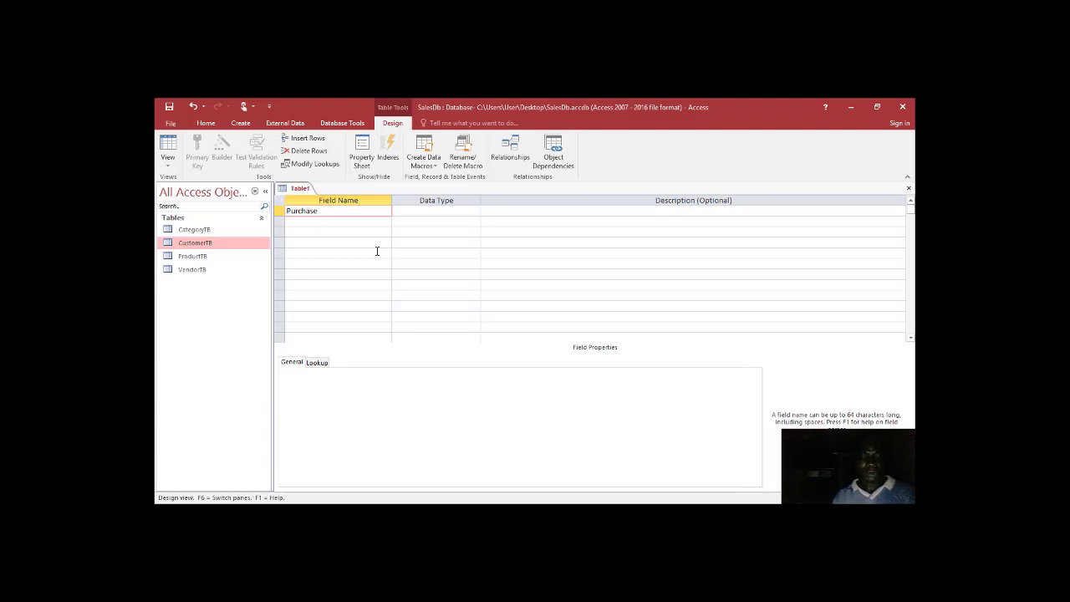
pyautogui.write('ID')
pyautogui.press('Tab')
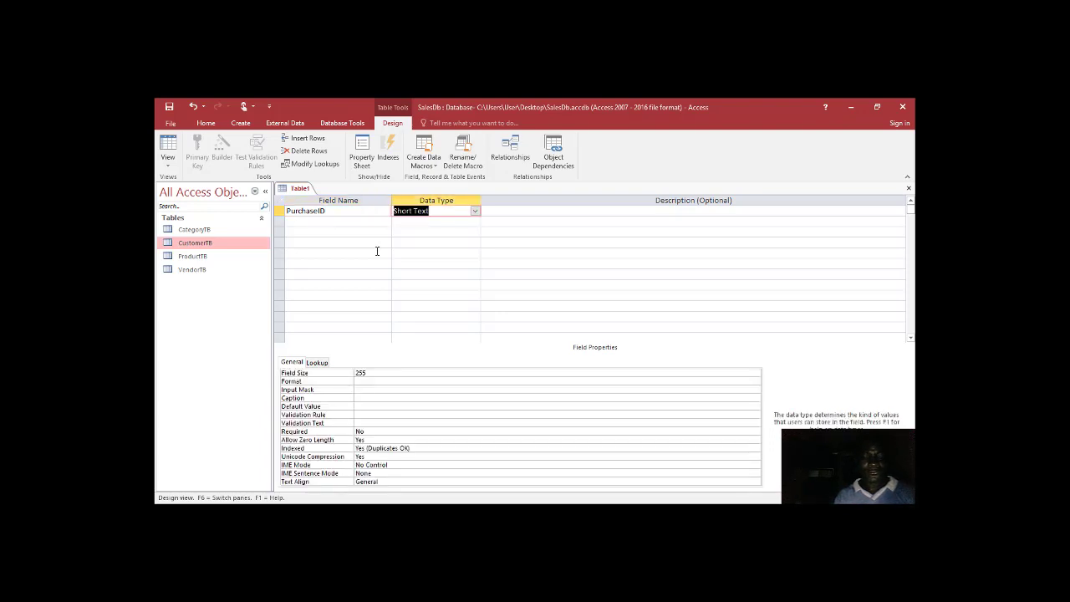
pyautogui.write('autoNumber')
pyautogui.press('Tab')
pyautogui.press('Tab')
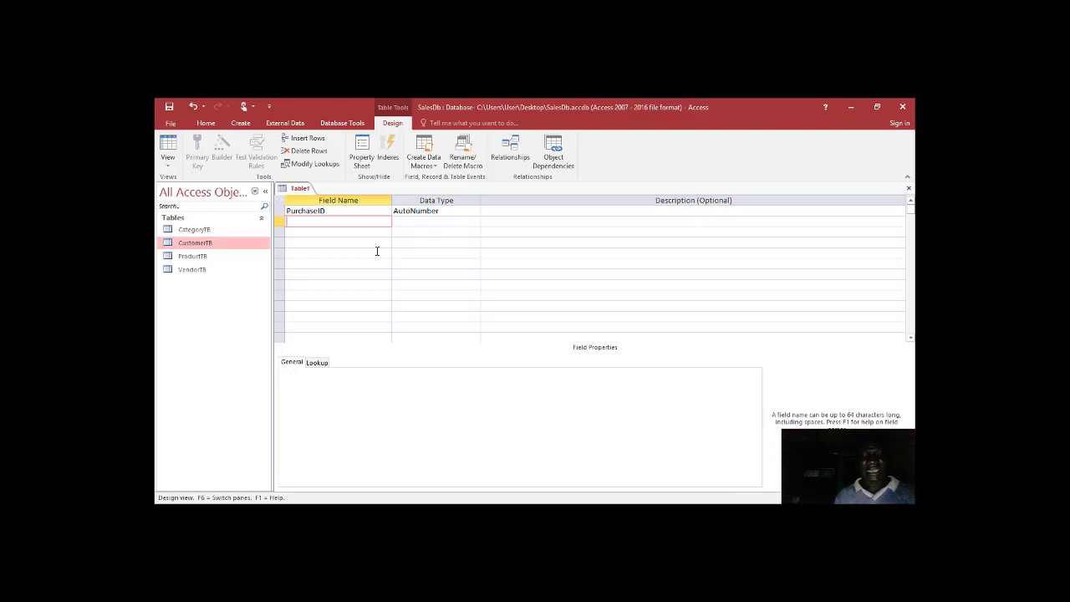
# - Add a PurDate field with the Date/Time data type below PurchaseID
pyautogui.write('Pur')
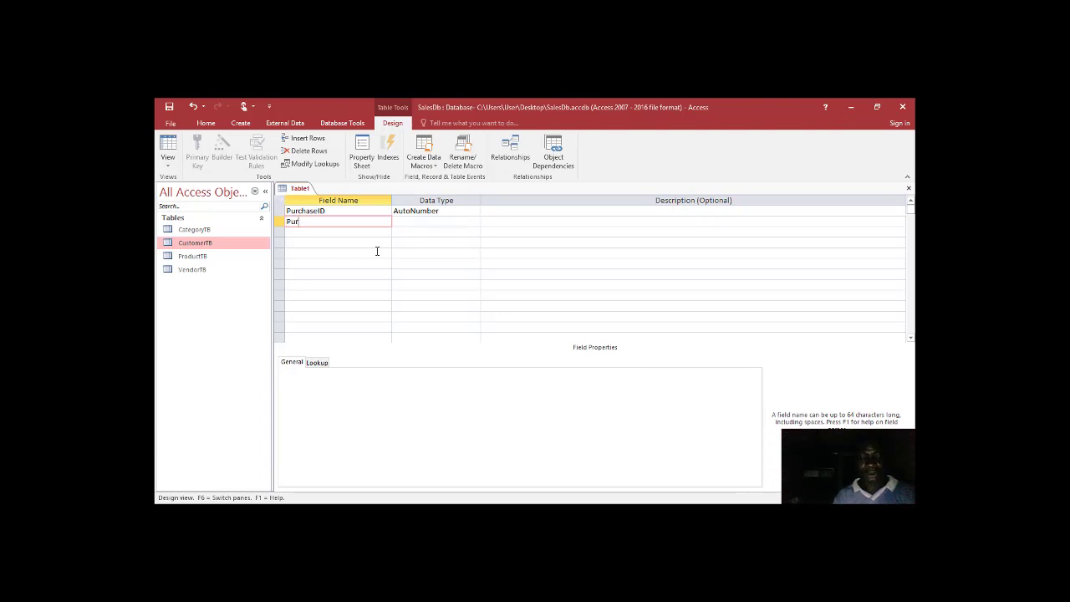
pyautogui.write('Da')
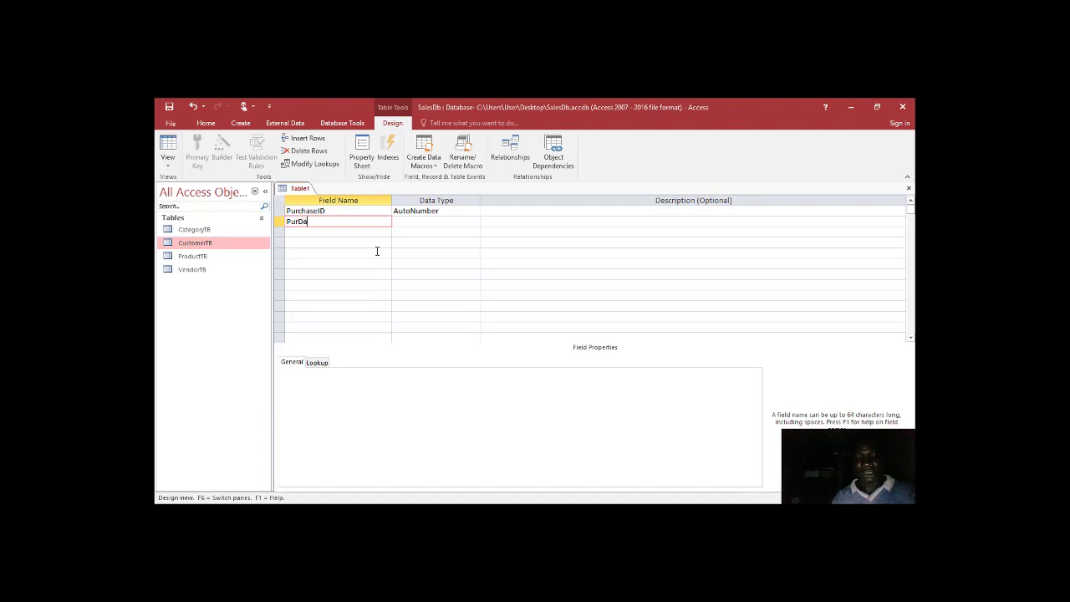
pyautogui.write('te')
pyautogui.press('Tab')
pyautogui.write('d')
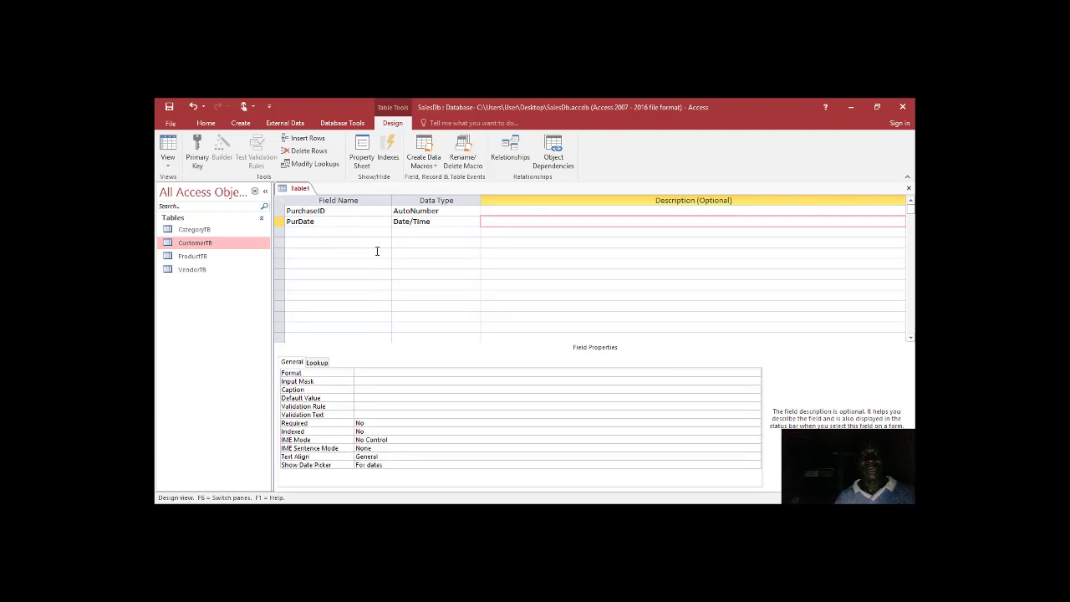
# - Set the PurDate field's format to General Date and its default value to Now()
pyautogui.click(401, 372)
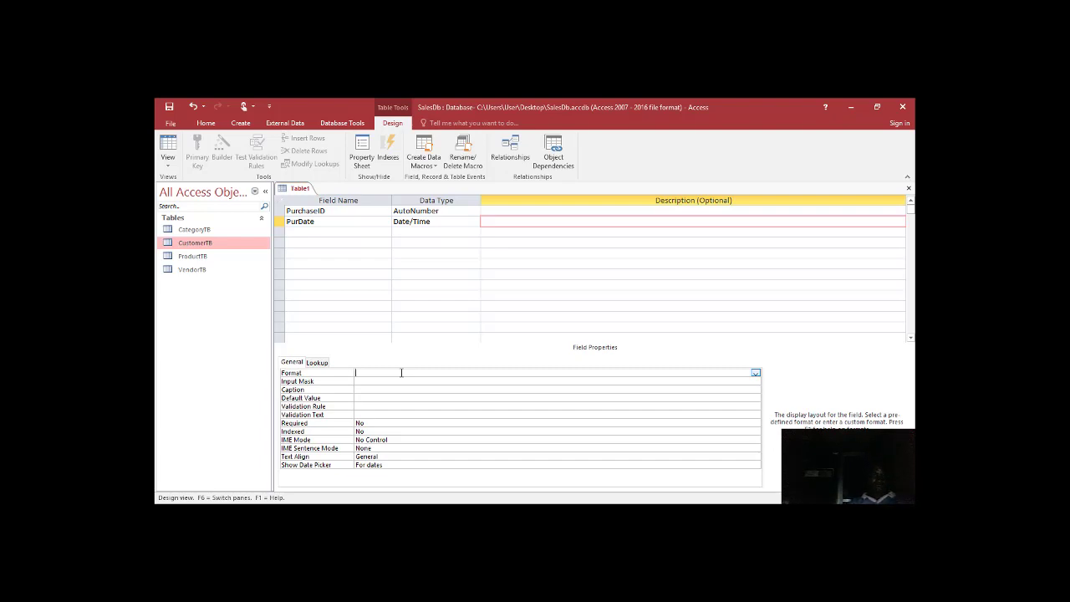
pyautogui.click(756, 373)
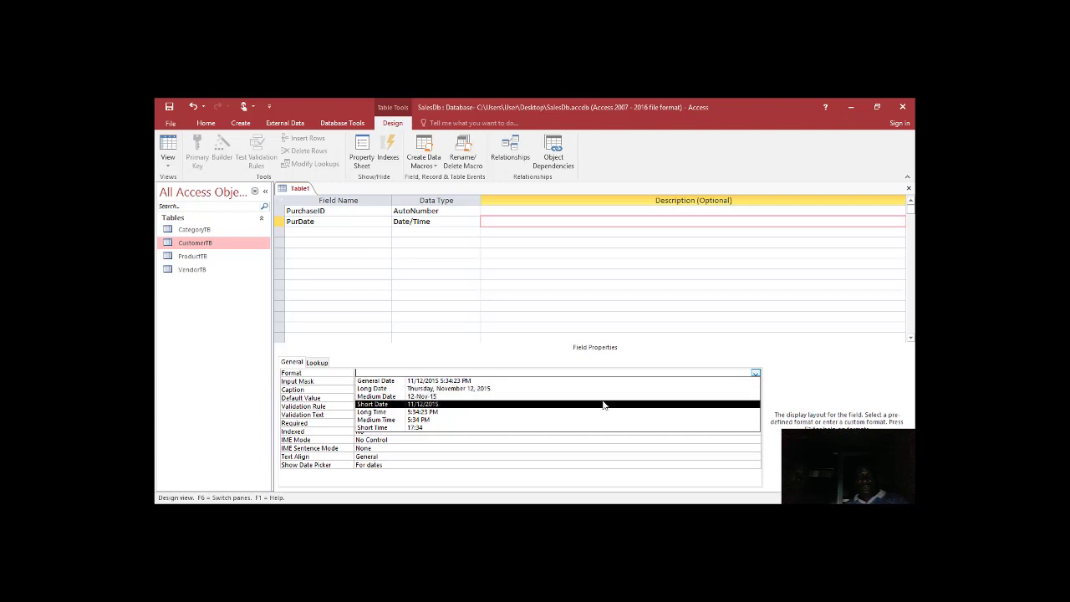
pyautogui.click(505, 383)
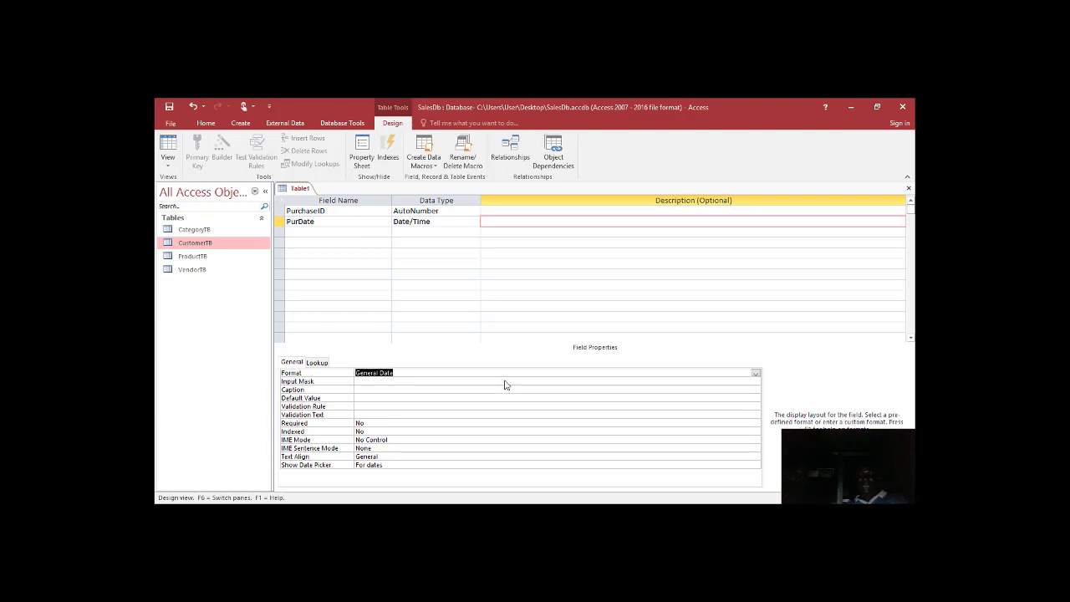
pyautogui.click(505, 383)
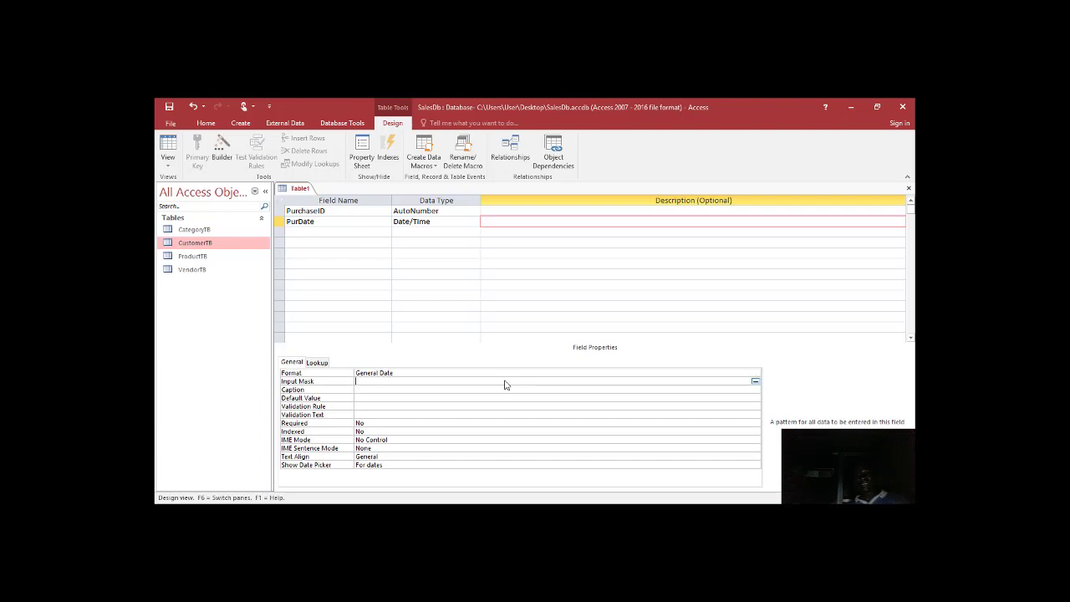
pyautogui.press('Down')
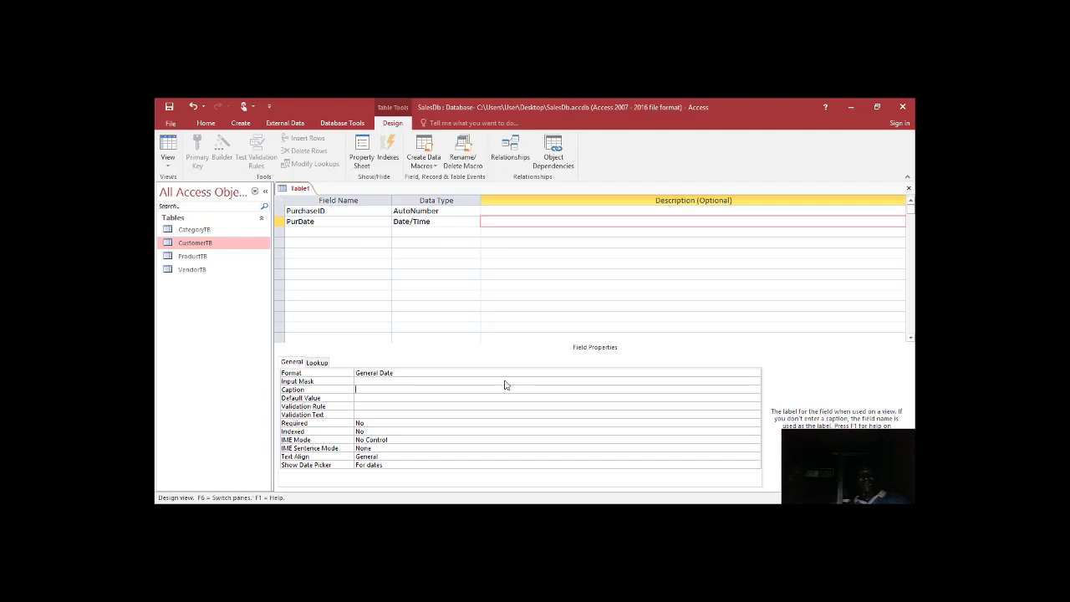
pyautogui.press('Down')
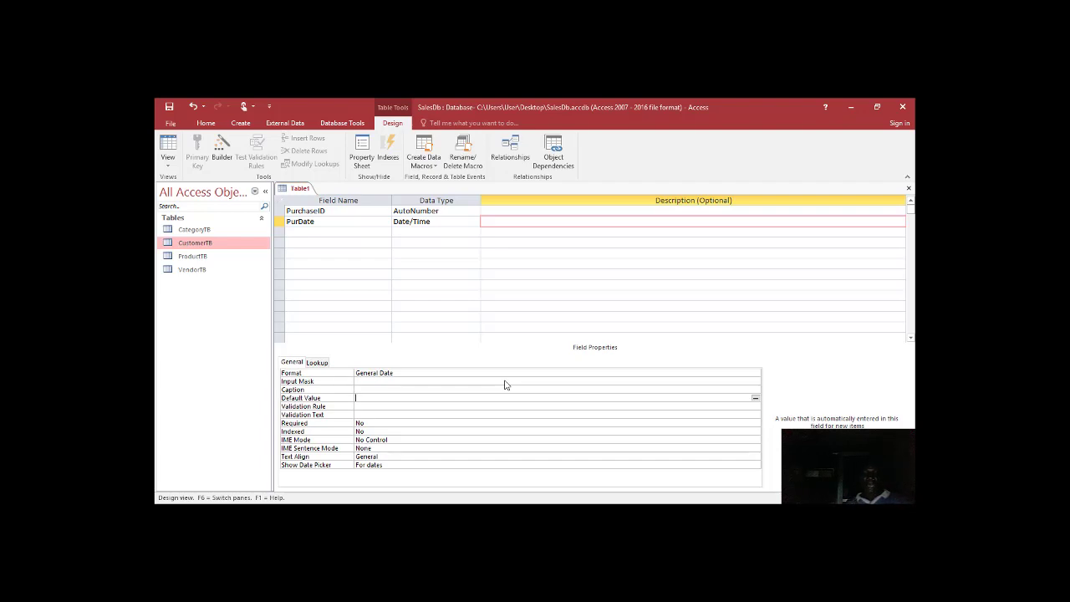
pyautogui.write('now')
pyautogui.press('Down')
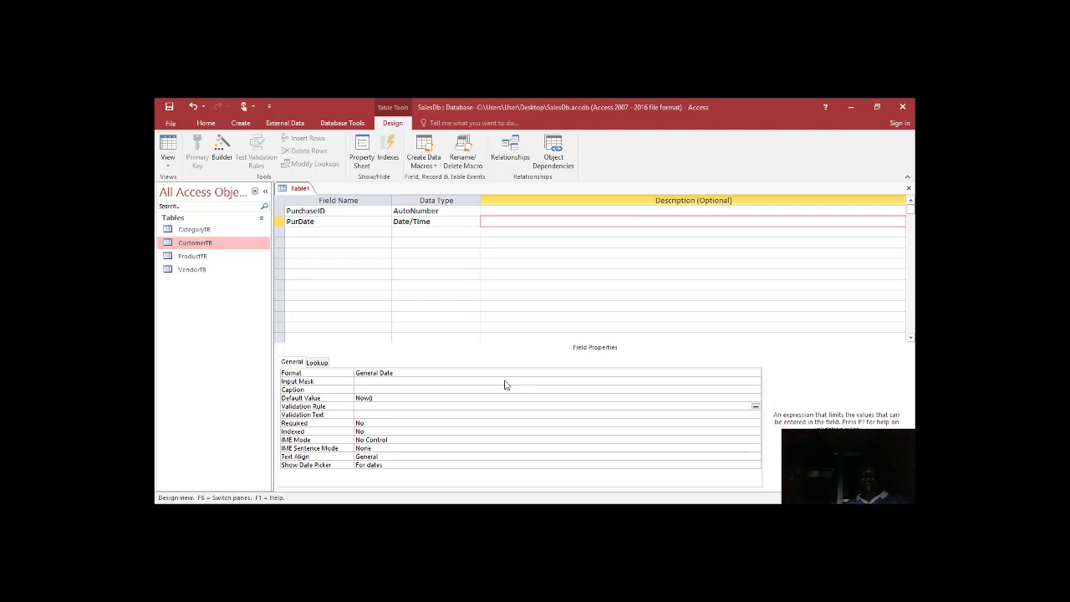
# - Set the PurDate field's text alignment to Left and switch the PurchaseID field's text alignment too
pyautogui.doubleClick(466, 456)
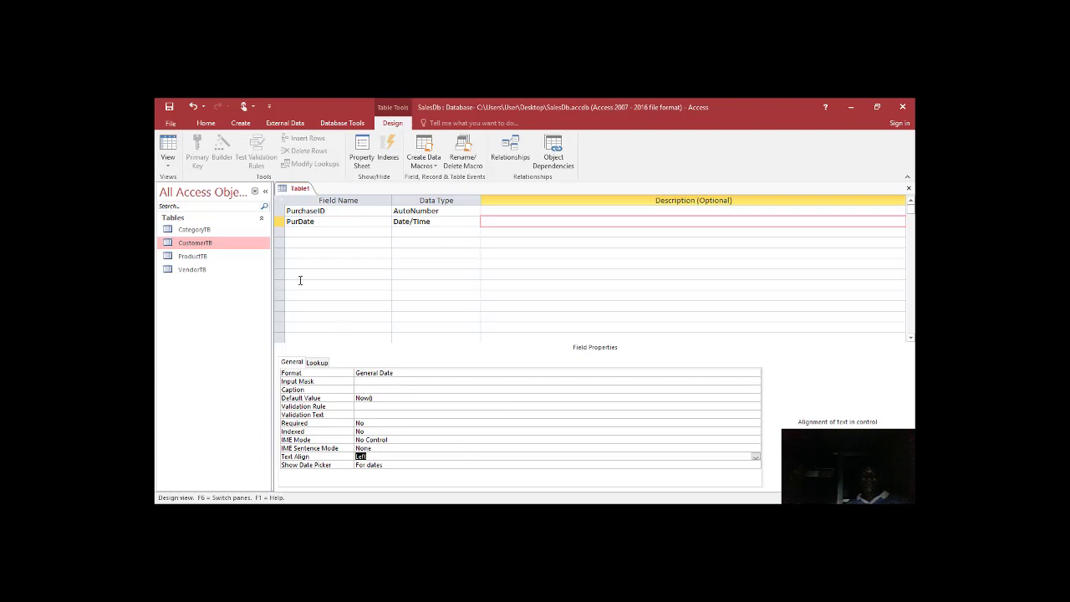
pyautogui.click(307, 211)
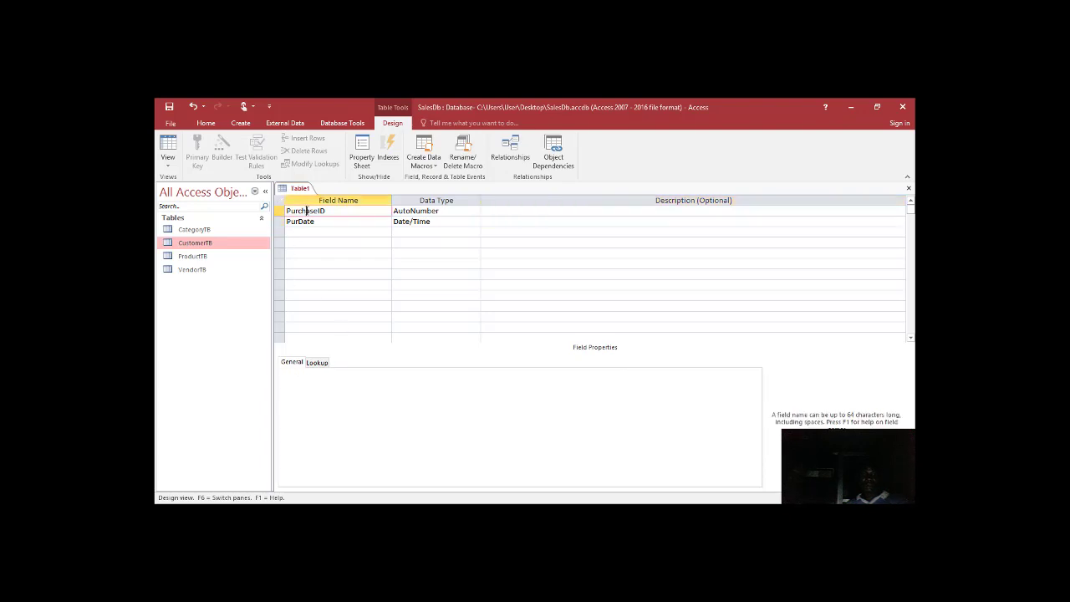
pyautogui.doubleClick(384, 415)
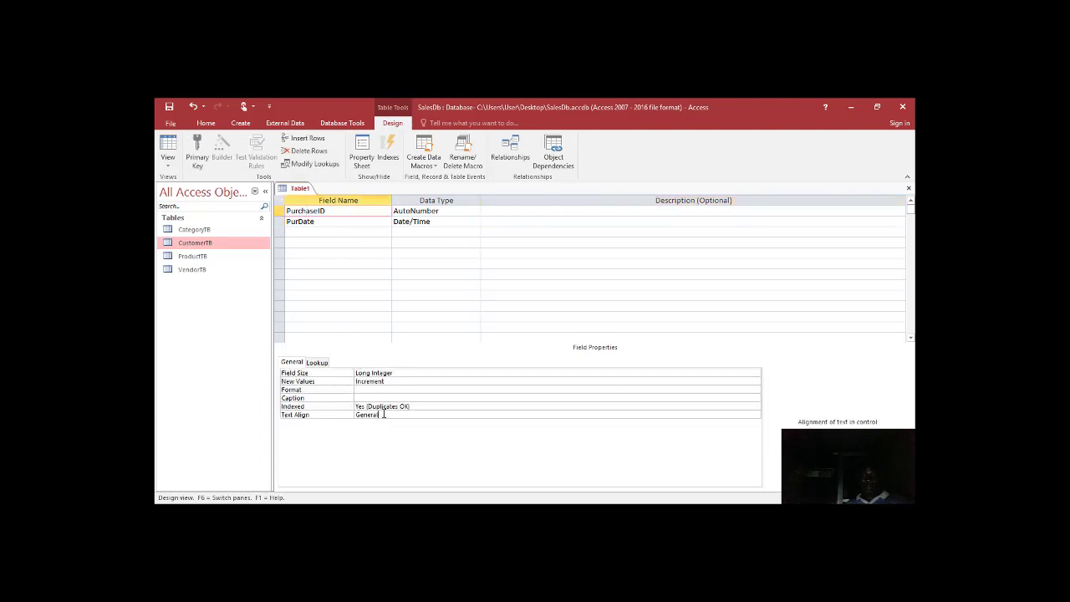
# - Add a Vendor field as a Lookup Wizard field that gets its values from the VendorTB table
pyautogui.click(309, 234)
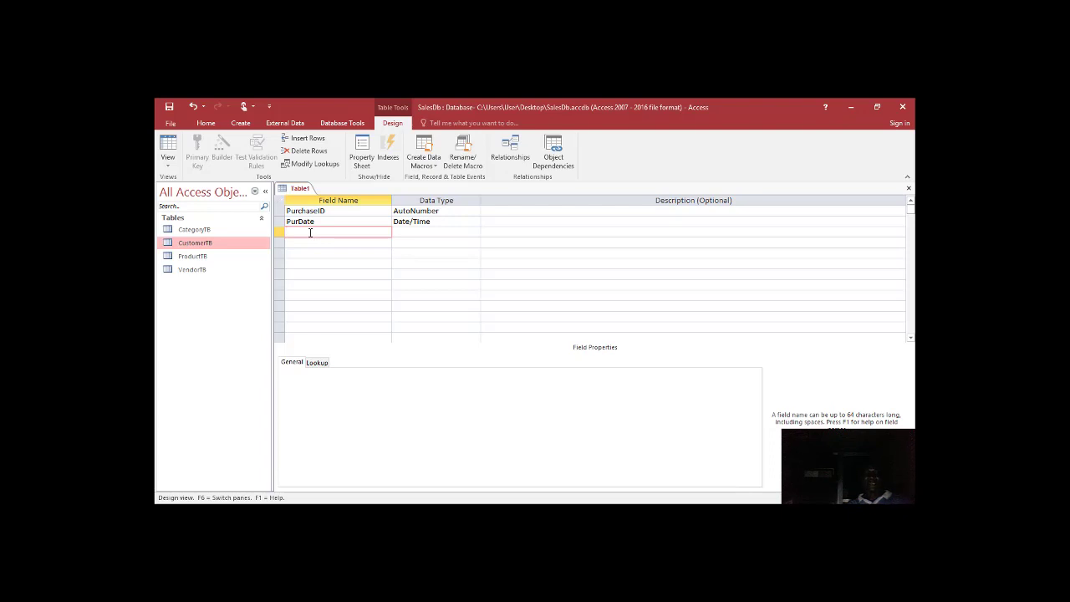
pyautogui.write('Vendor')
pyautogui.press('Tab')
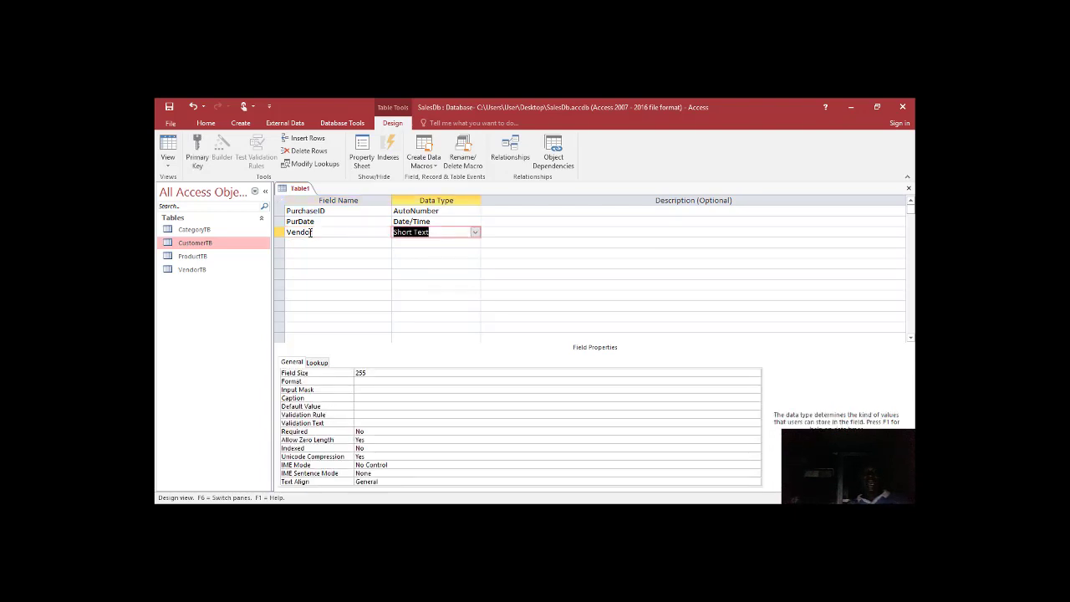
pyautogui.write('lookup Wizard...')
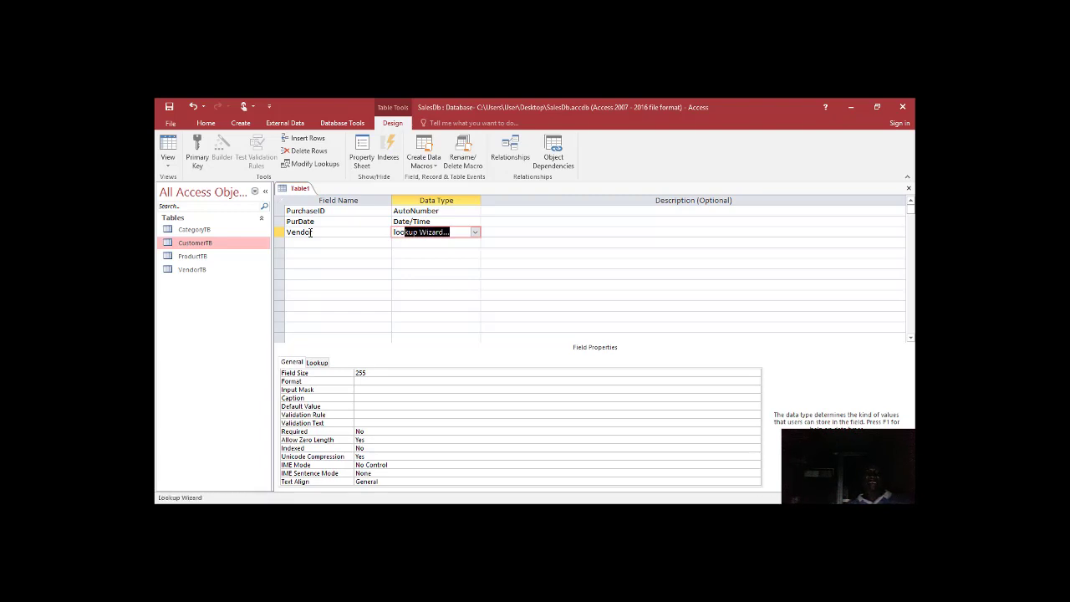
pyautogui.press('Return')
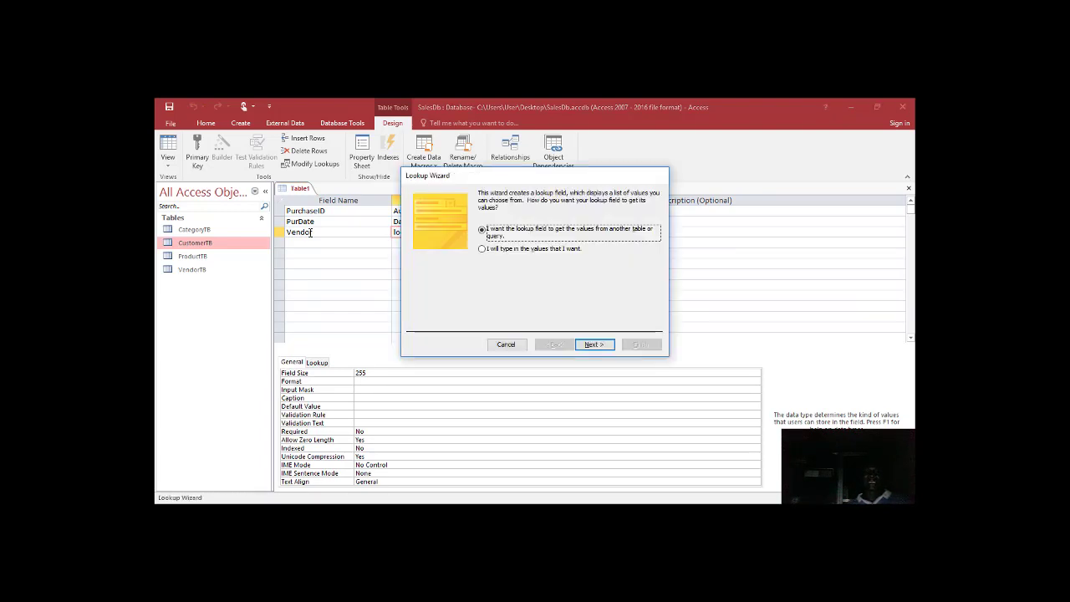
pyautogui.click(598, 346)
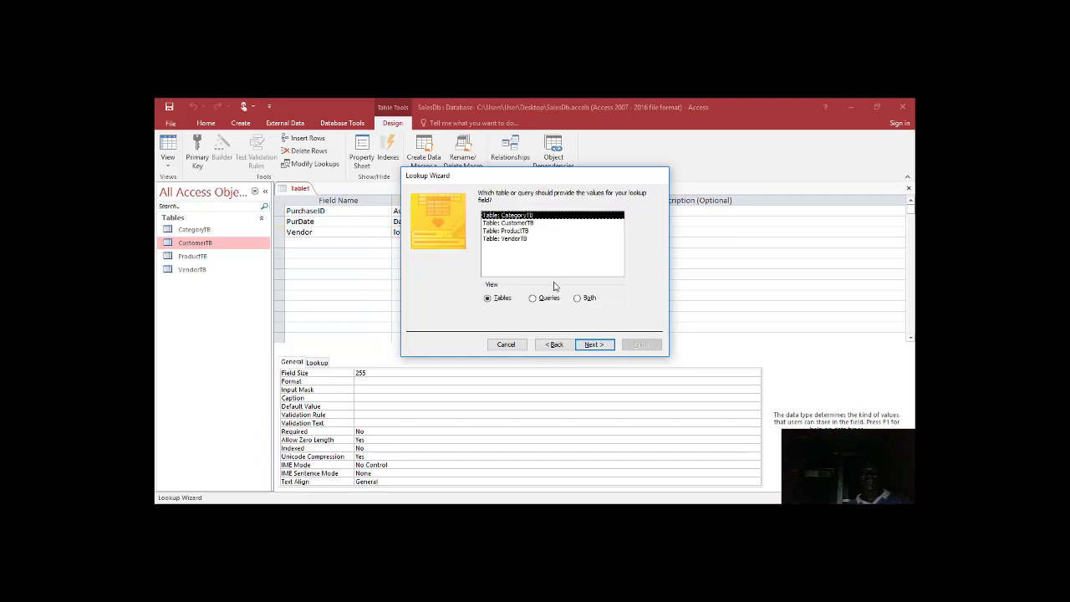
pyautogui.click(525, 241)
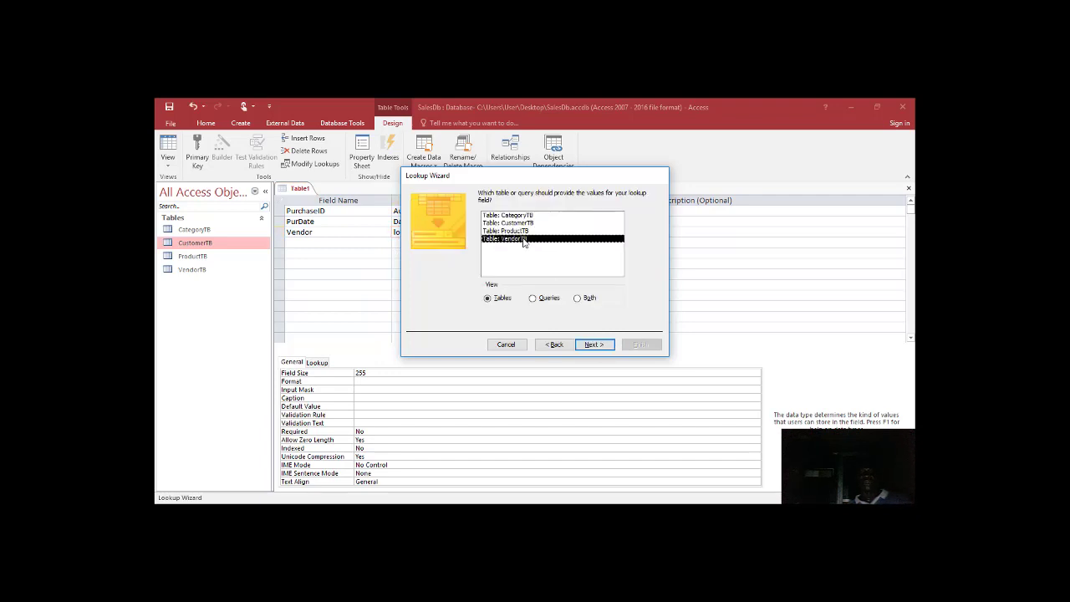
pyautogui.click(593, 345)
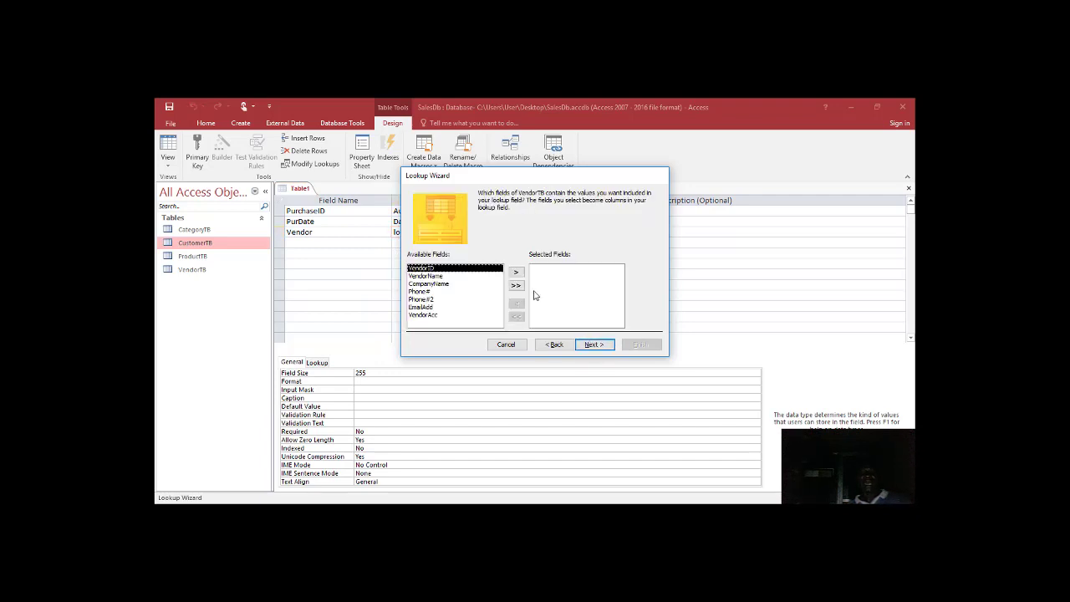
# - Include VendorID, CompanyName and VendorName, in that order, as the Vendor lookup's fields and continue to its sort order
pyautogui.doubleClick(458, 268)
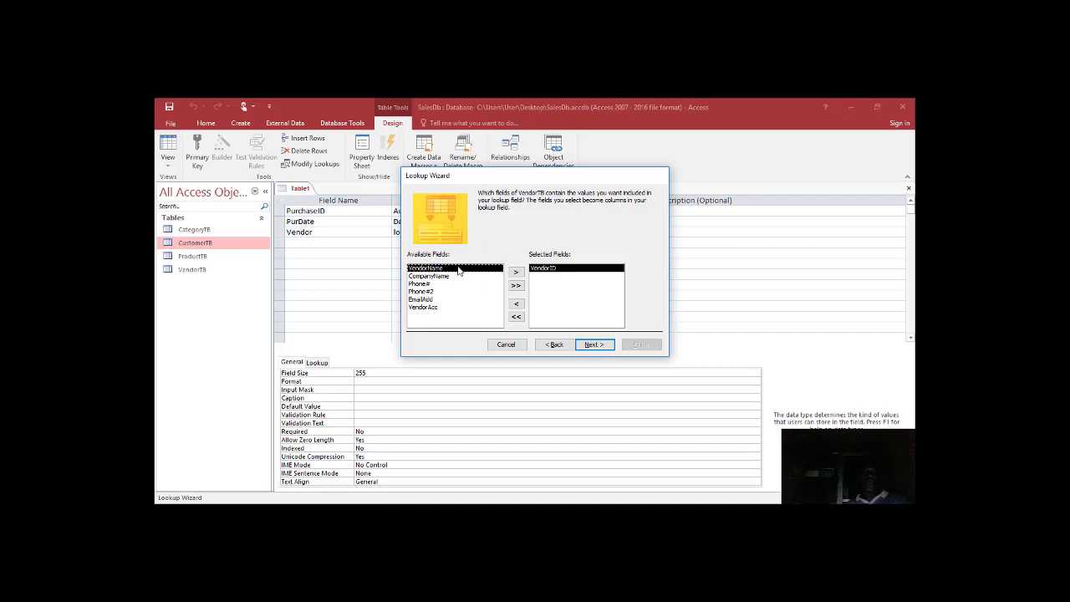
pyautogui.click(449, 277)
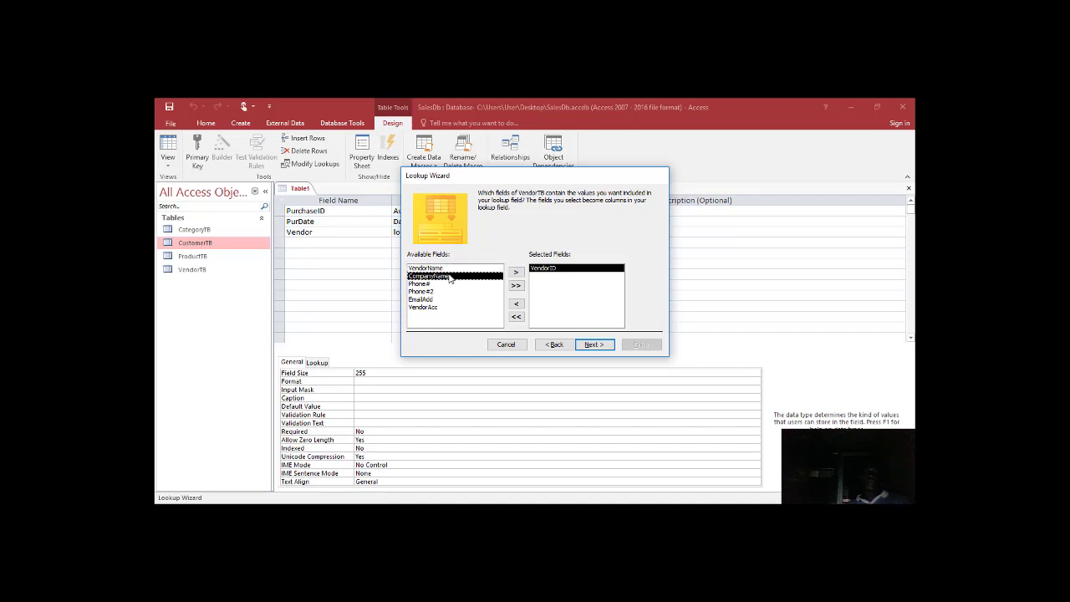
pyautogui.doubleClick(449, 276)
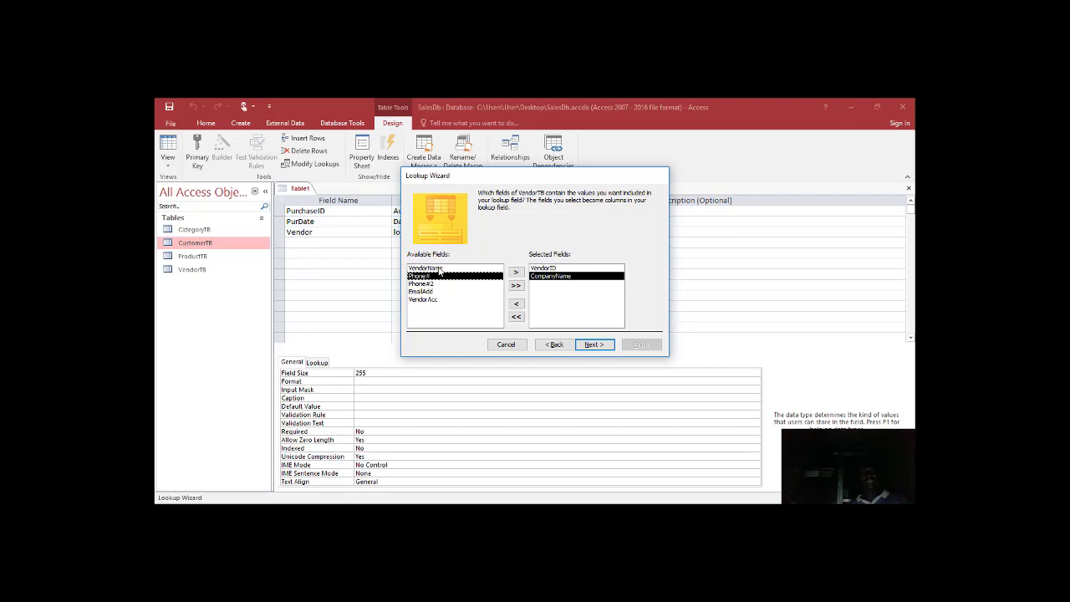
pyautogui.doubleClick(440, 268)
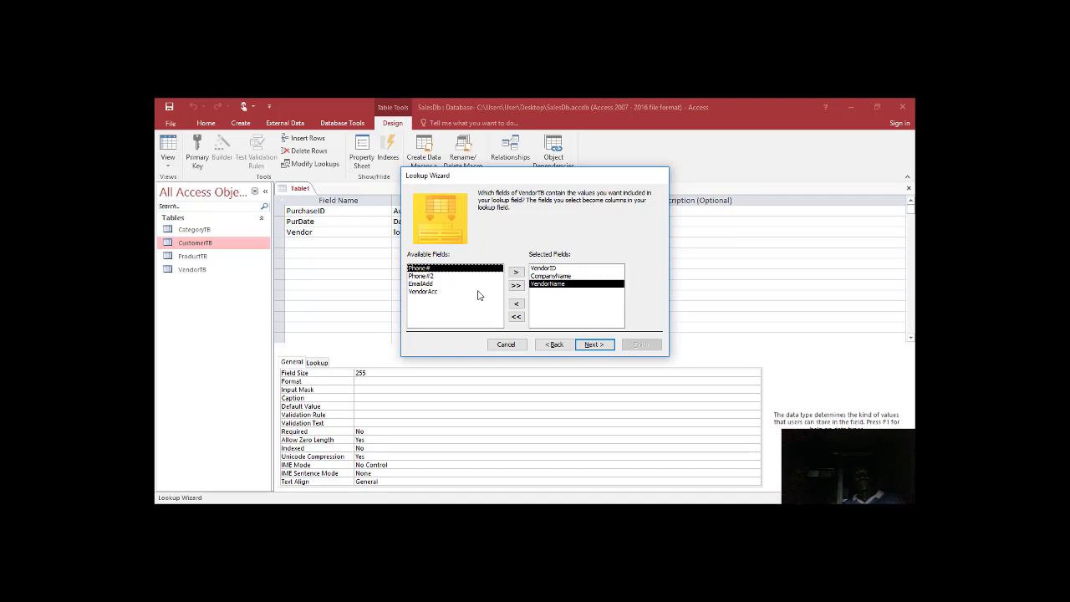
pyautogui.click(586, 346)
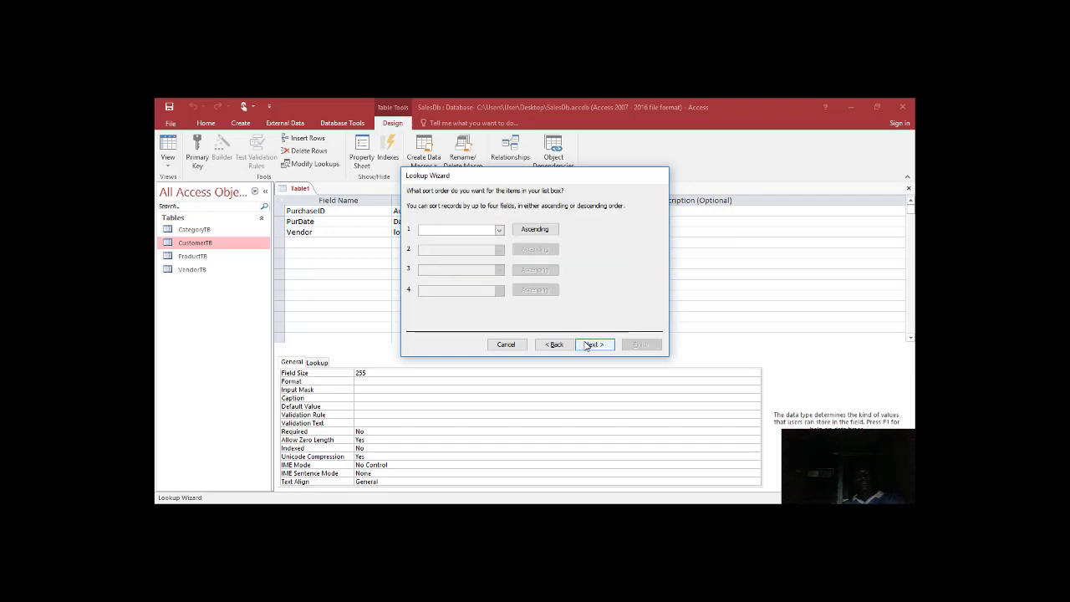
# - Sort the Vendor lookup list ascending by CompanyName and then by VendorName, and continue to the column widths
pyautogui.click(499, 230)
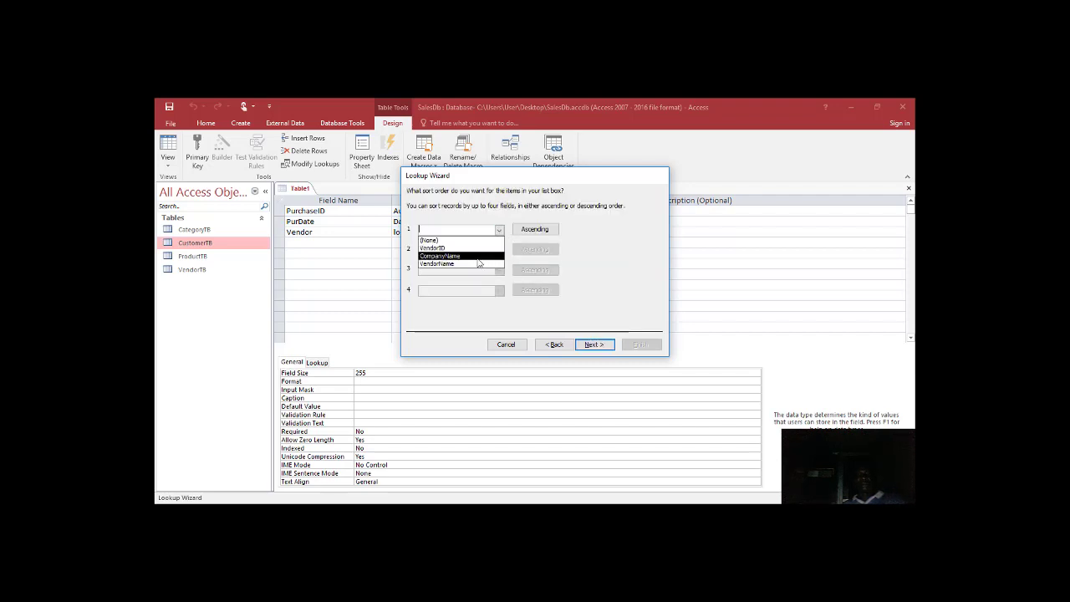
pyautogui.click(478, 257)
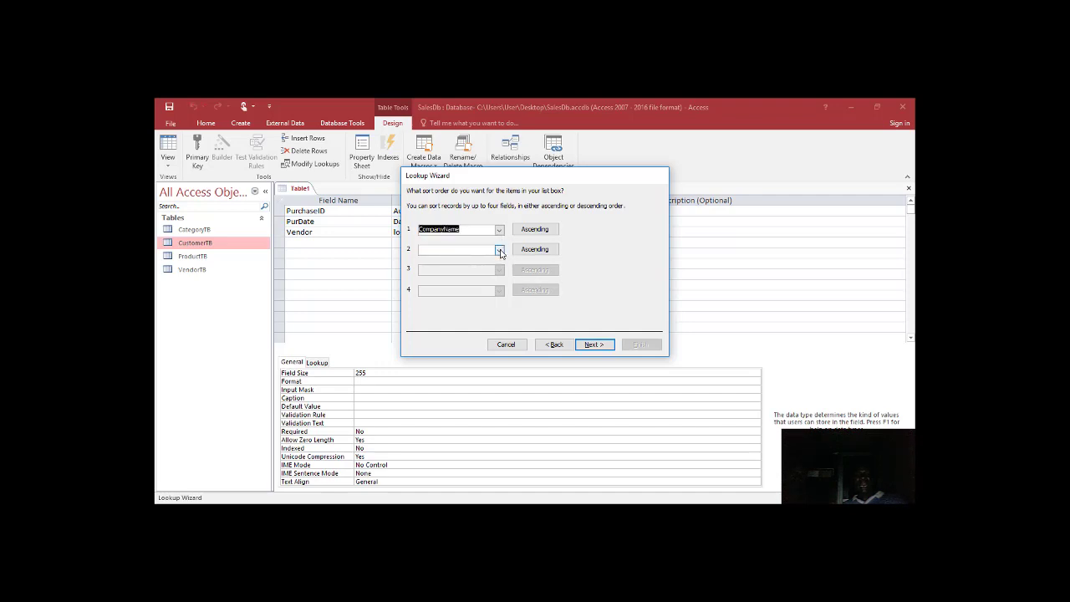
pyautogui.click(499, 250)
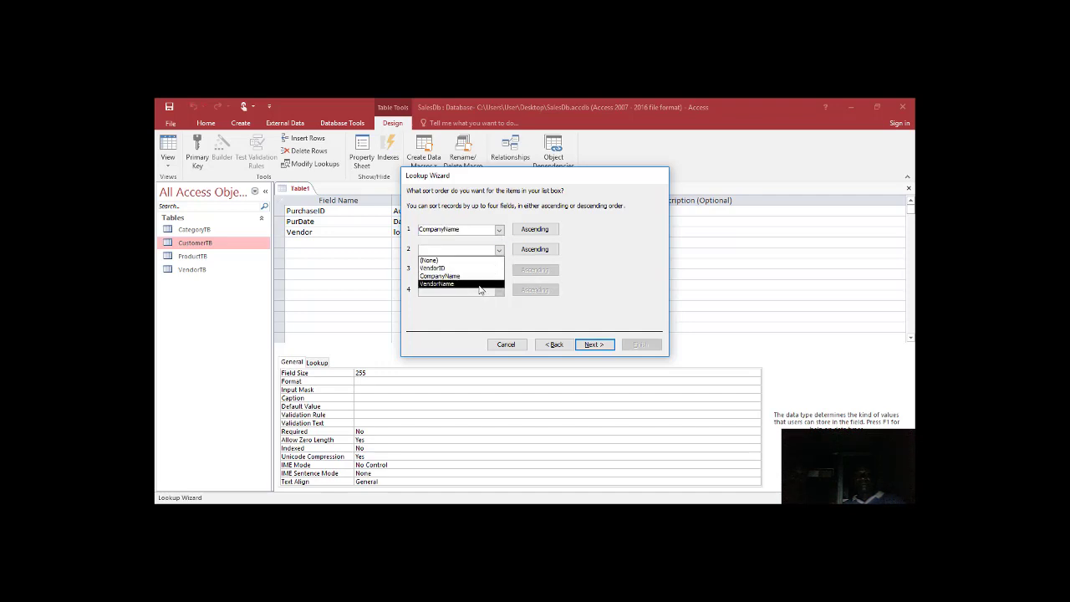
pyautogui.click(479, 284)
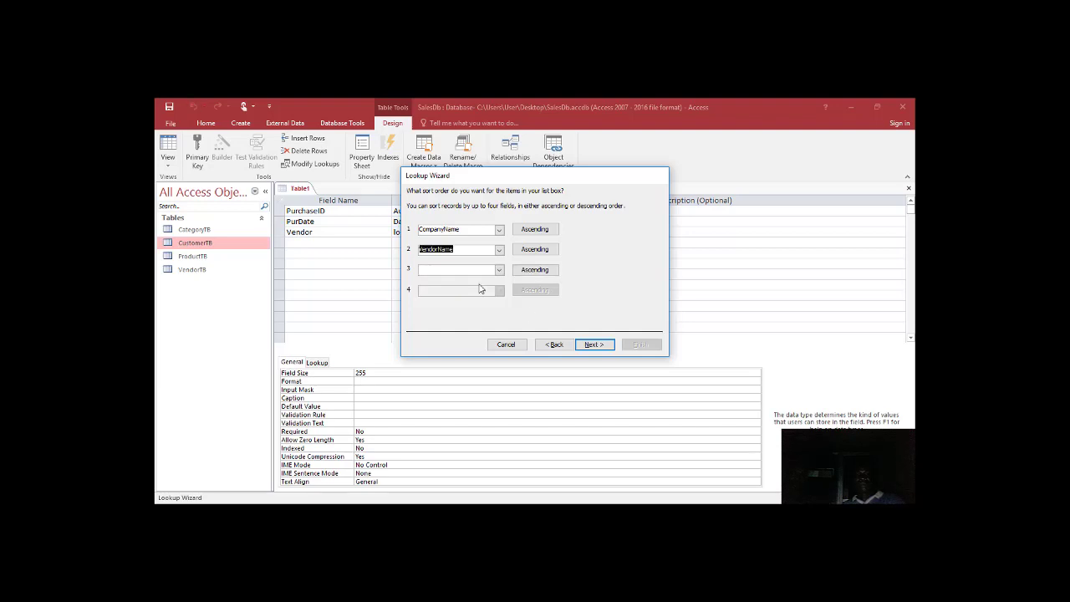
pyautogui.click(591, 345)
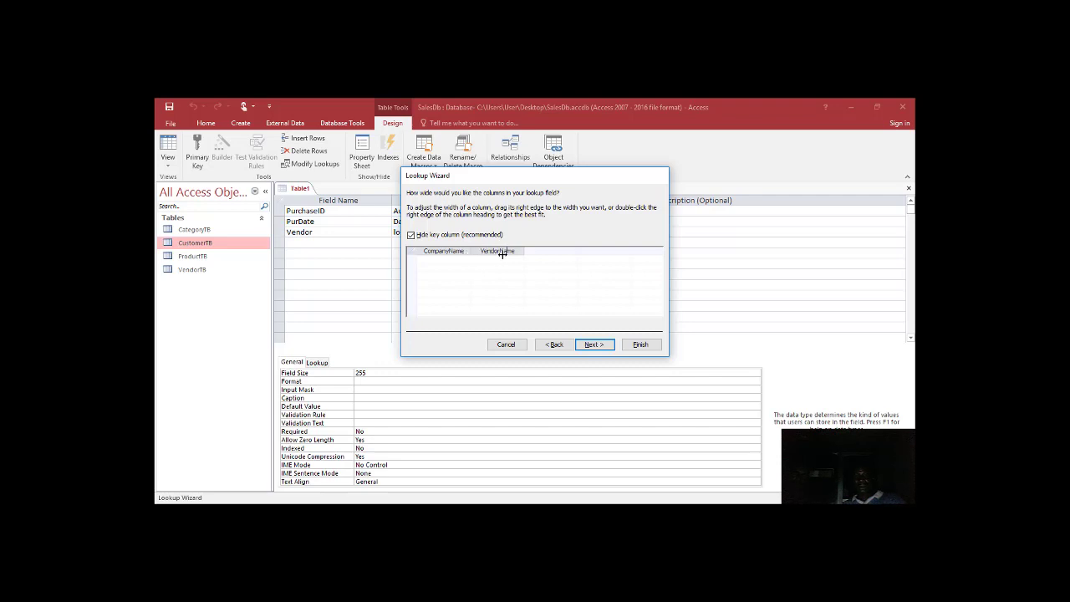
# - Widen the CompanyName and VendorName lookup columns, keep the key column hidden and the label Vendor, and finish the wizard
pyautogui.doubleClick(501, 254)
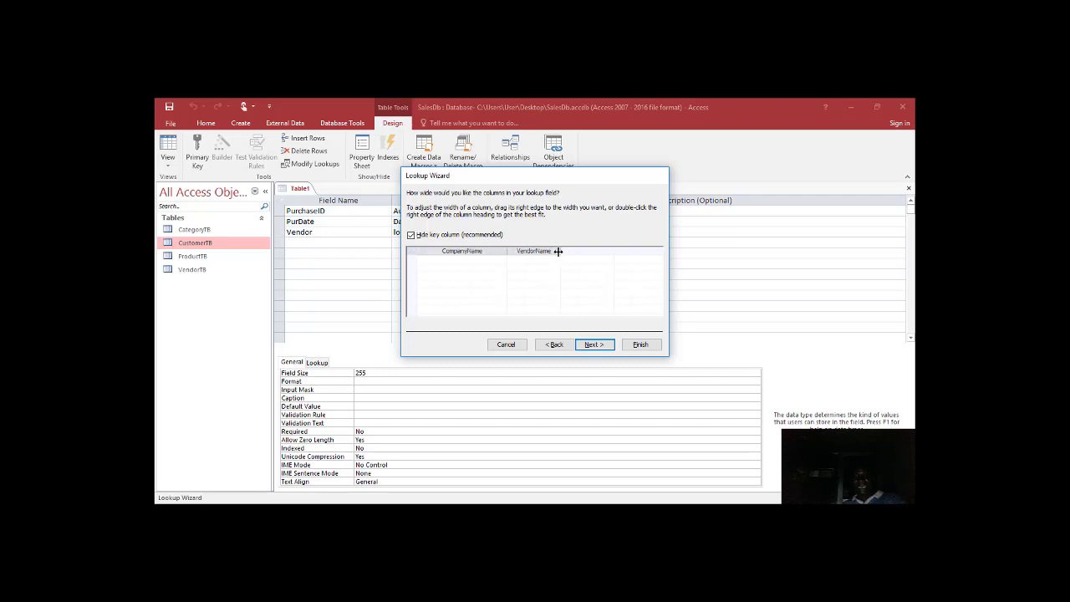
pyautogui.moveTo(558, 251); pyautogui.dragTo(596, 260)
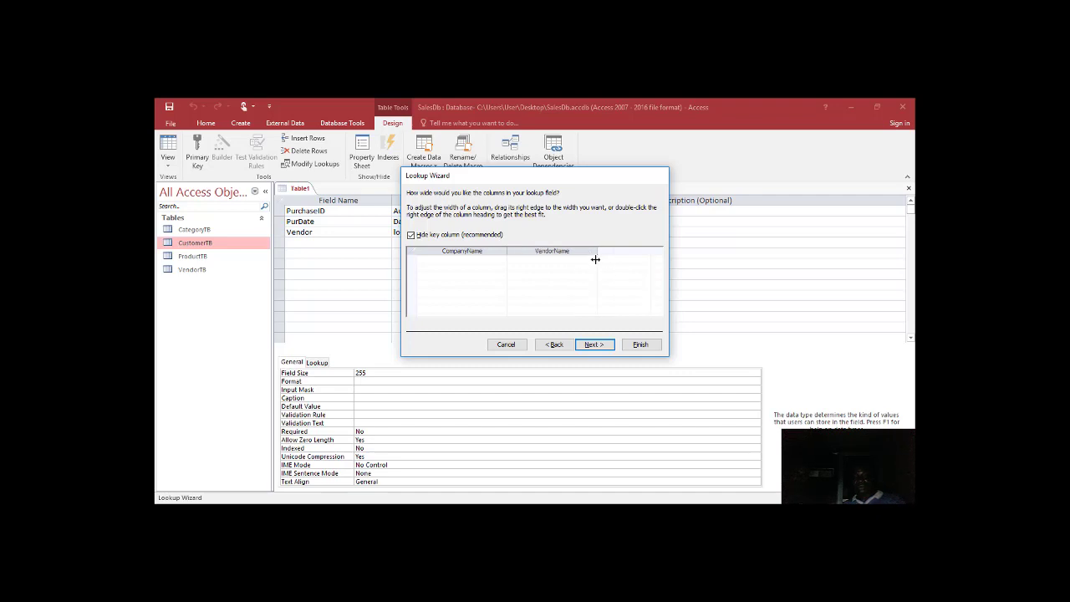
pyautogui.click(589, 345)
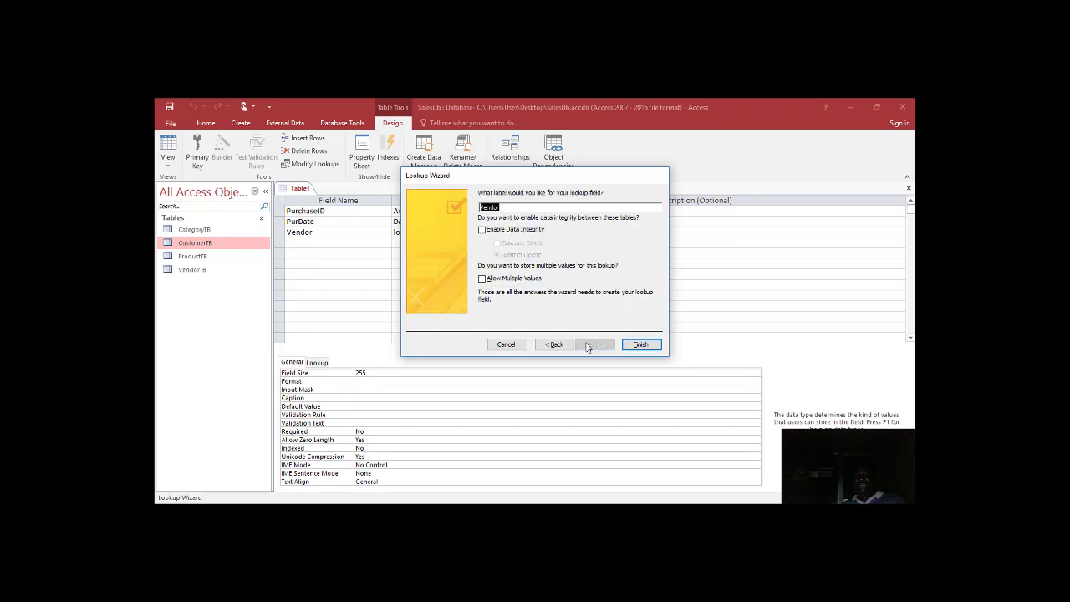
pyautogui.click(640, 345)
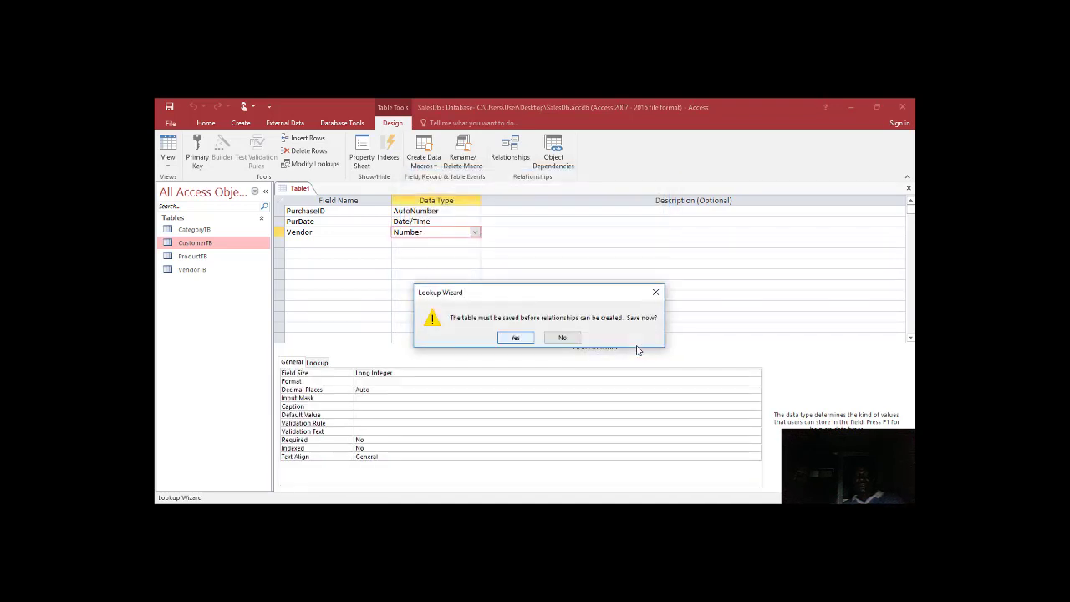
# - Save the new table as PurchasesTB and let a primary key be created for it
pyautogui.click(511, 338)
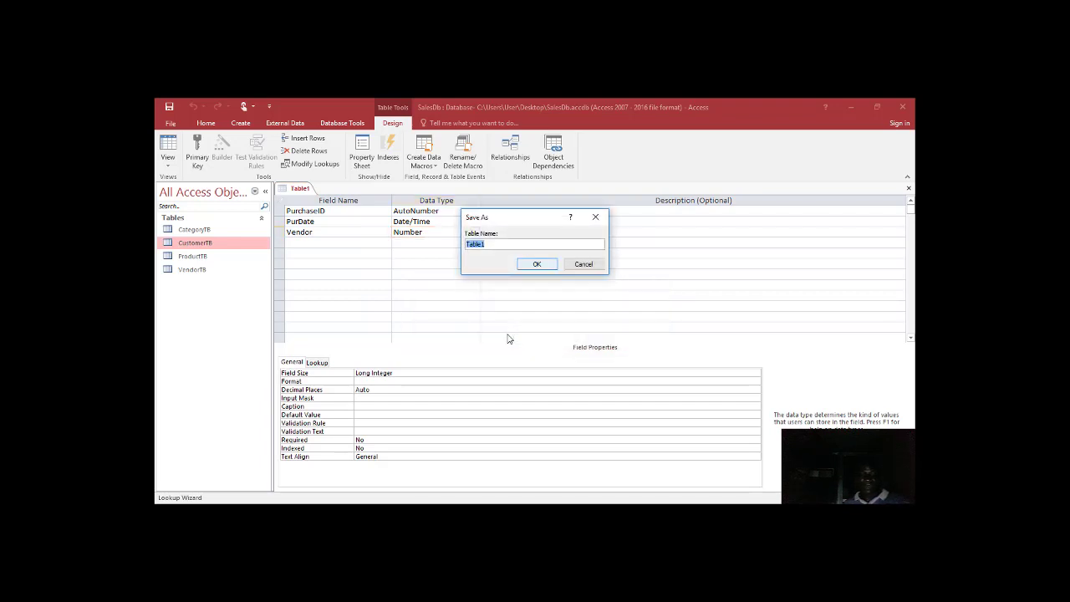
pyautogui.write('Pur')
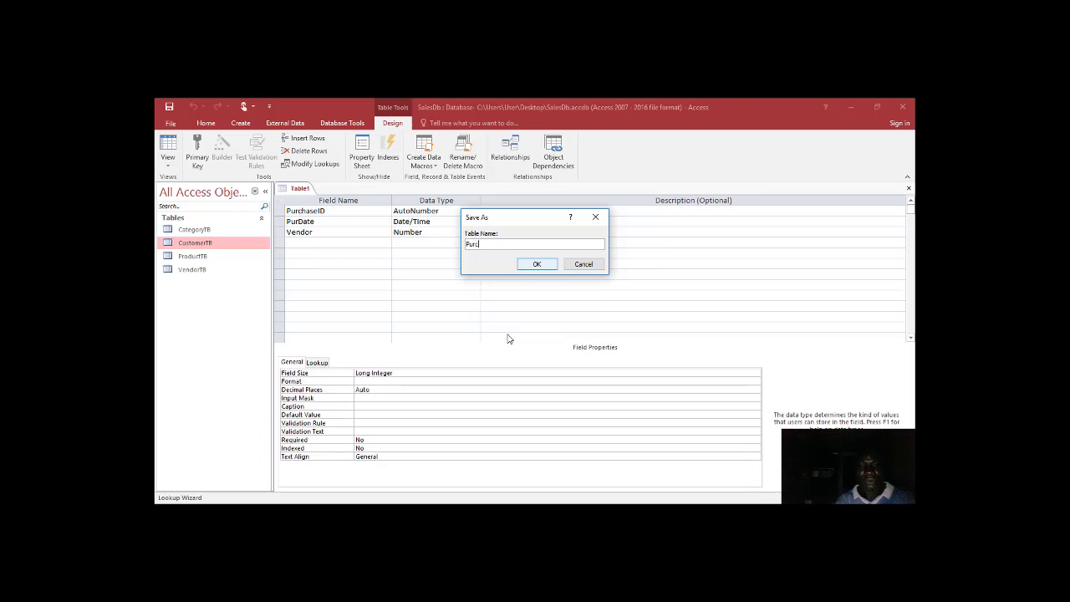
pyautogui.write('c')
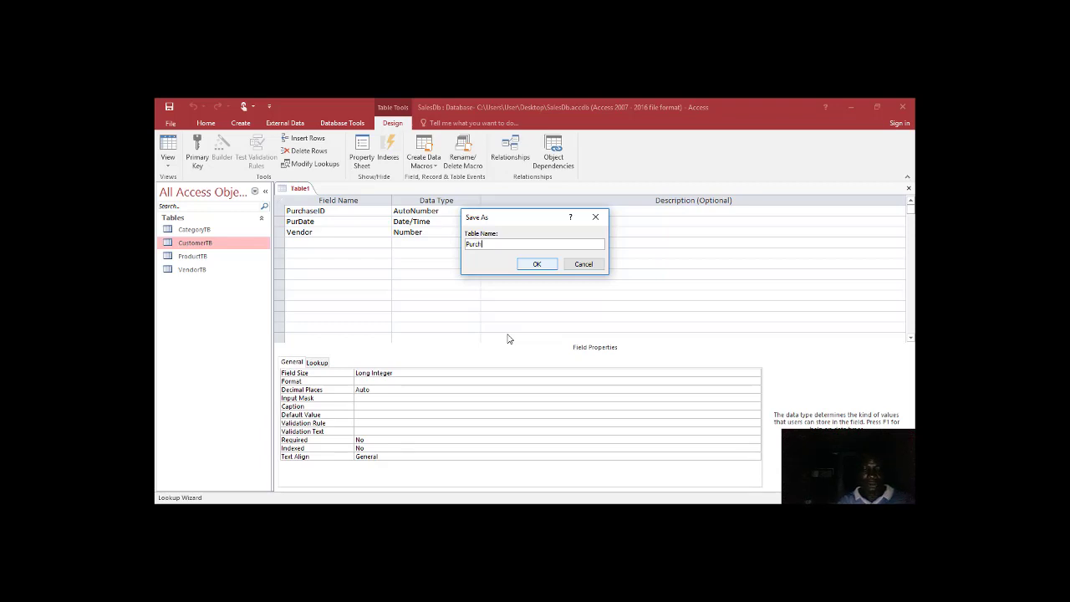
pyautogui.write('asesTB')
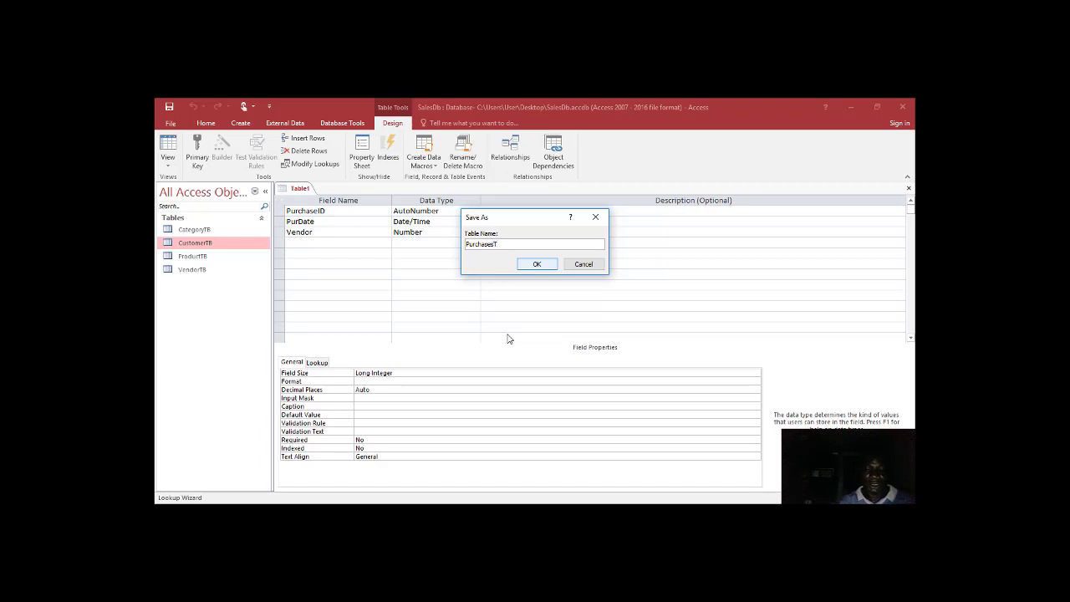
pyautogui.click(538, 265)
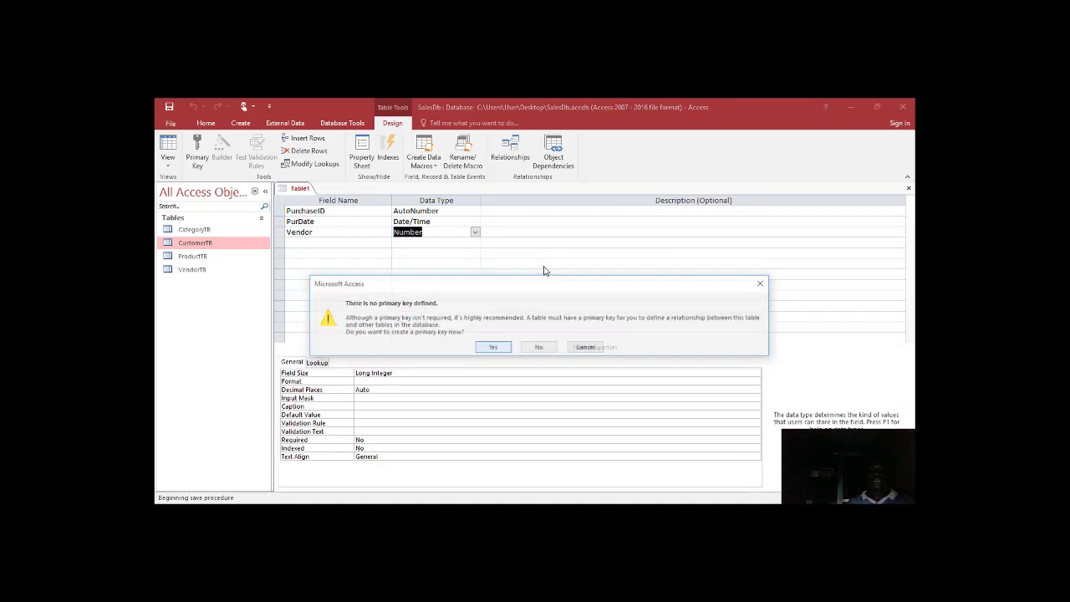
pyautogui.press('Return')
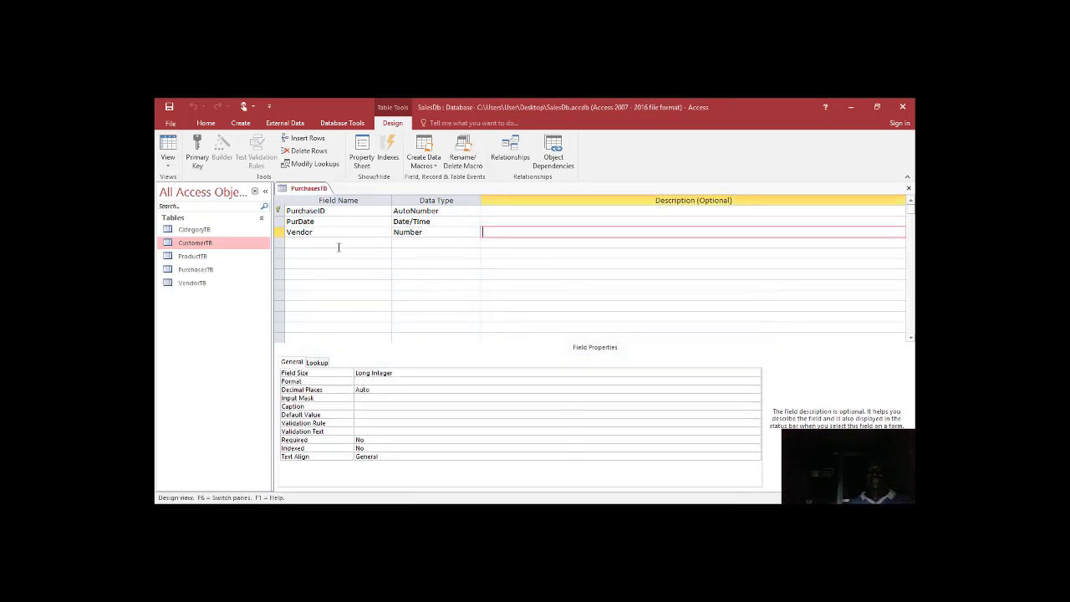
# - Set the List Width of the Vendor field's lookup to 4 inches
pyautogui.click(319, 243)
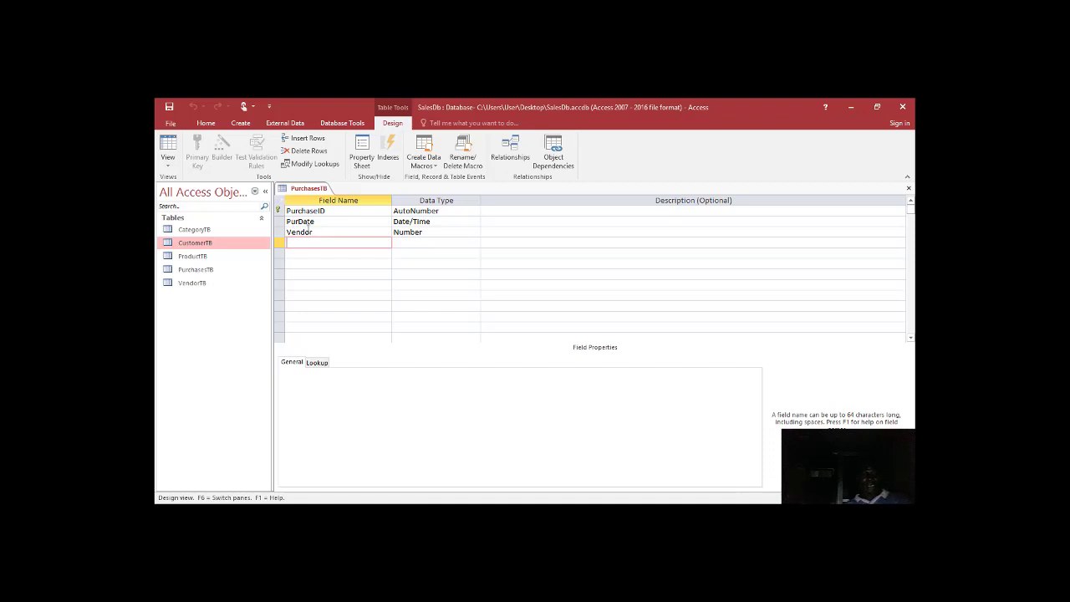
pyautogui.click(311, 231)
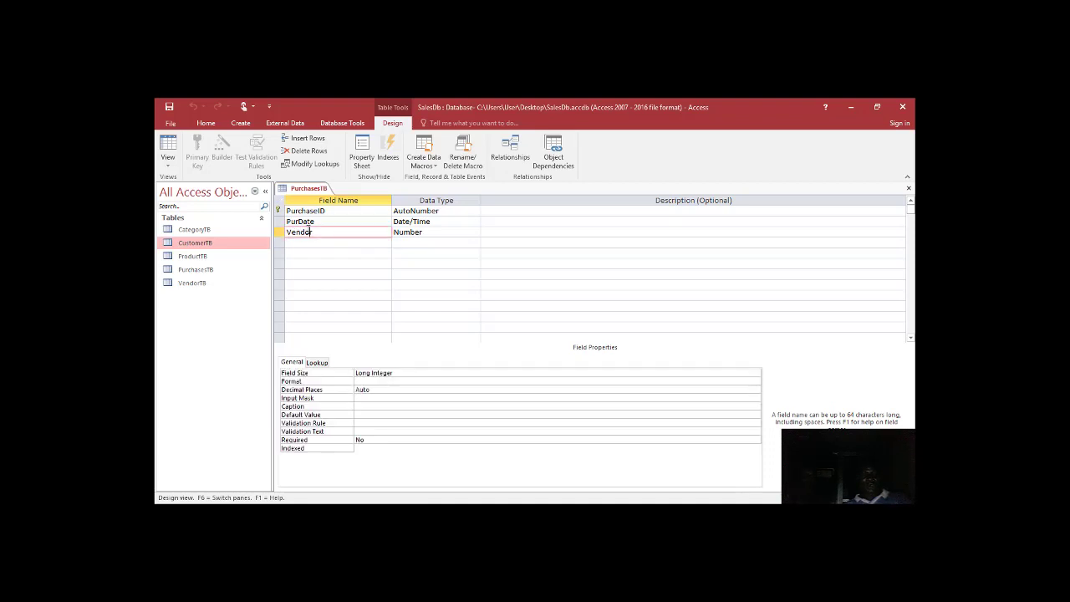
pyautogui.click(318, 363)
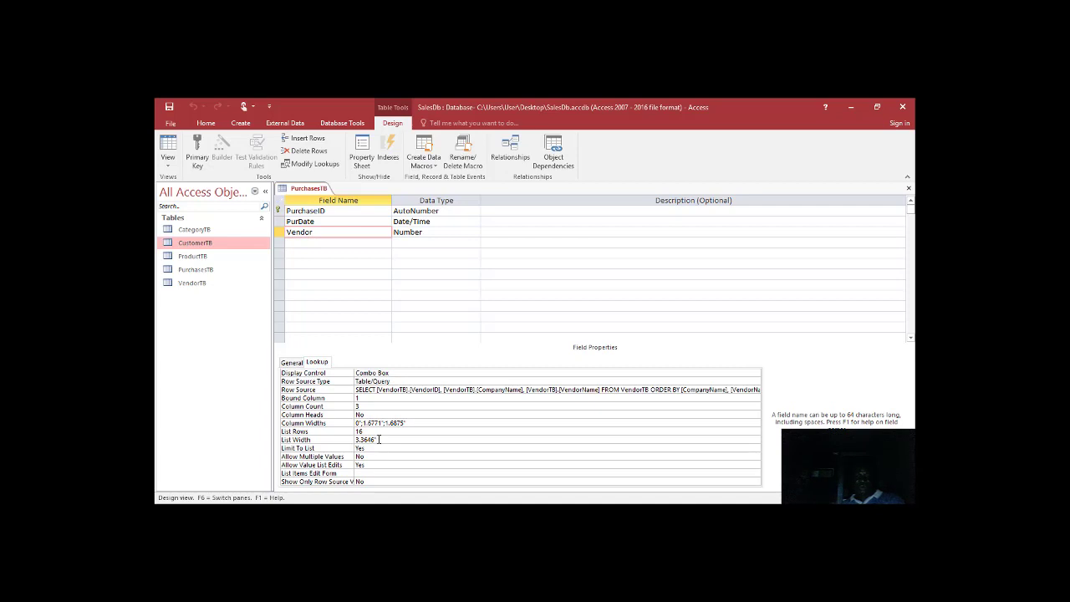
pyautogui.click(379, 439)
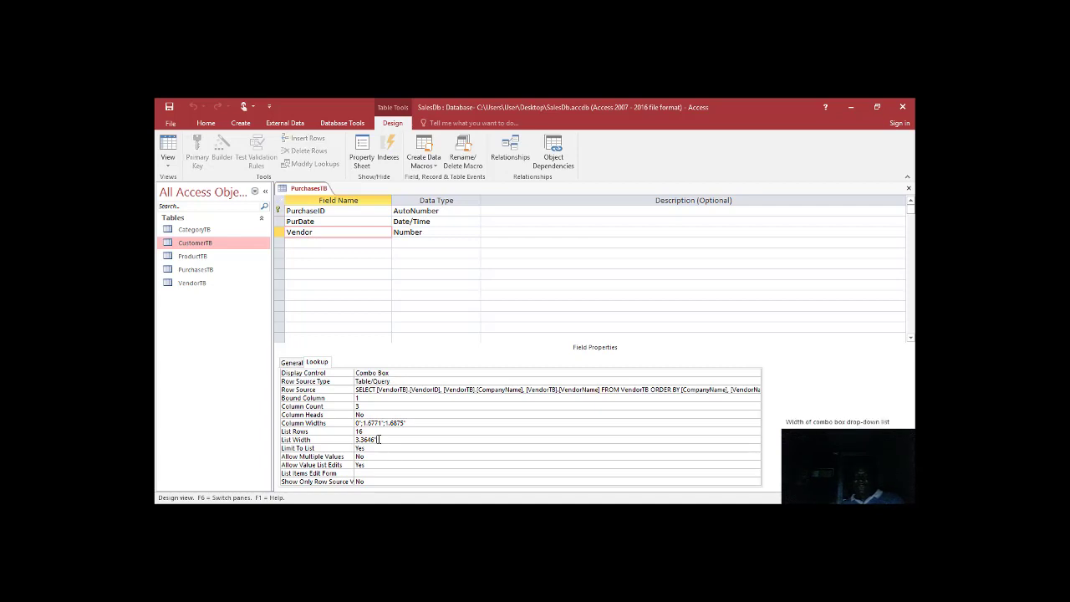
pyautogui.press('BackSpace')
pyautogui.press('BackSpace')
pyautogui.press('BackSpace')
pyautogui.press('BackSpace')
pyautogui.press('BackSpace')
pyautogui.press('BackSpace')
pyautogui.press('BackSpace')
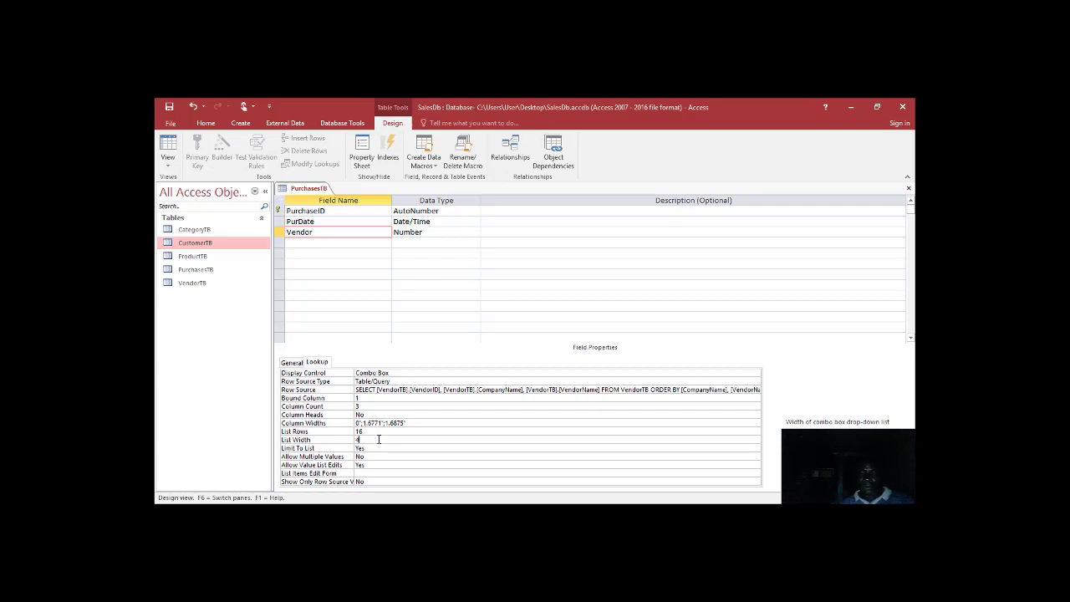
pyautogui.press('Return')
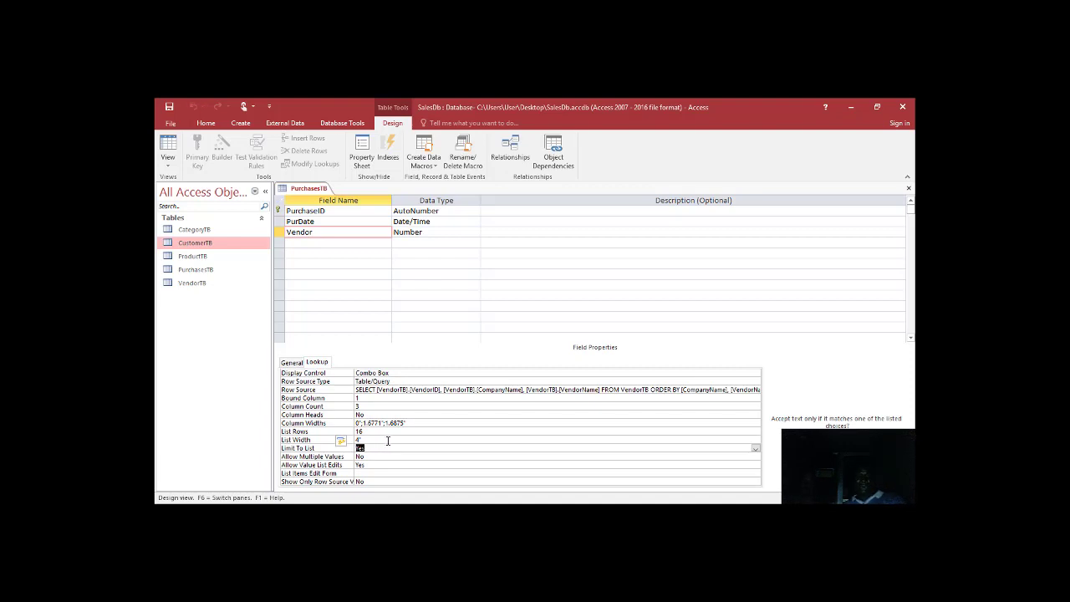
pyautogui.click(388, 441)
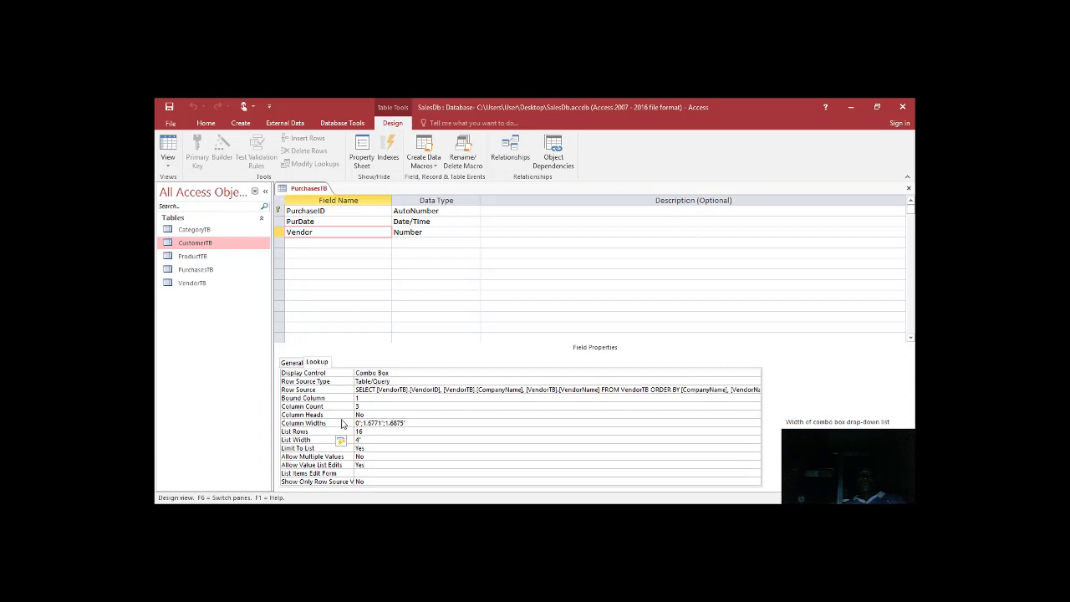
# - Set the Vendor field's text alignment to Left and save the PurchasesTB table
pyautogui.click(293, 364)
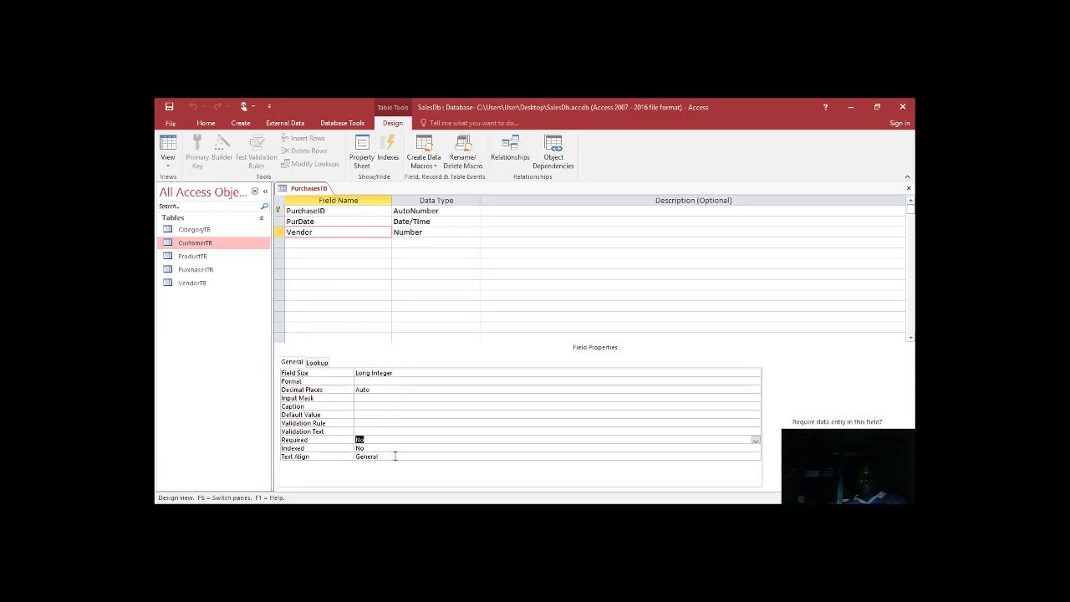
pyautogui.doubleClick(395, 456)
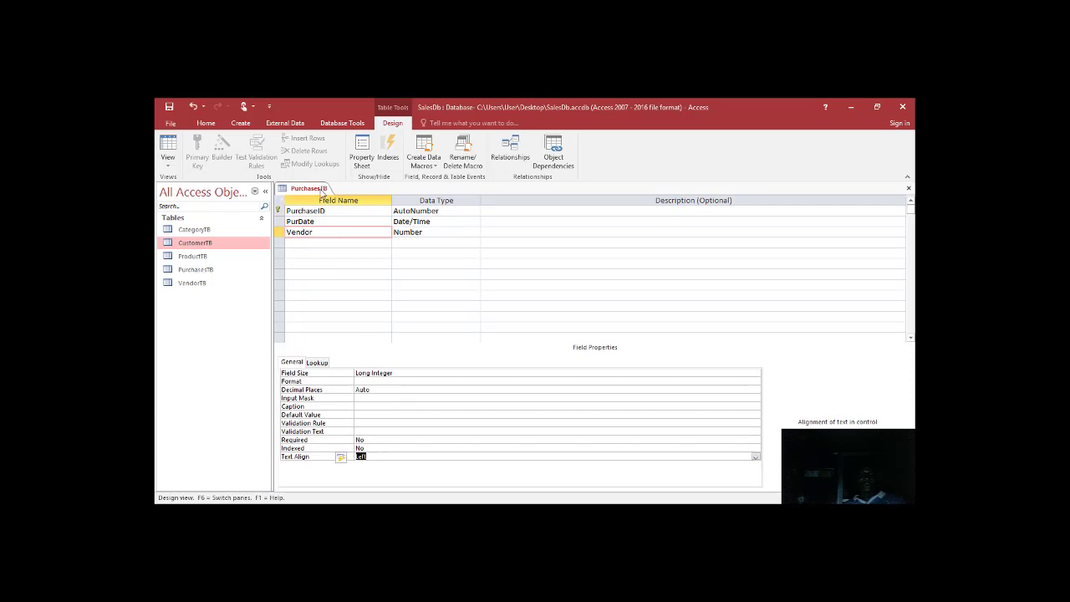
pyautogui.click(335, 210)
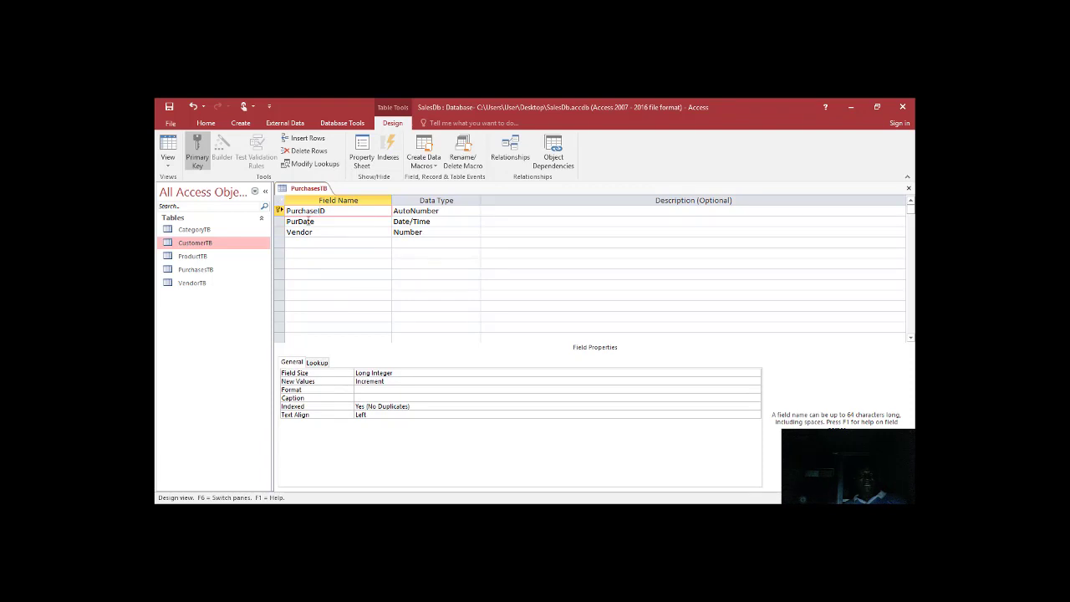
pyautogui.click(311, 221)
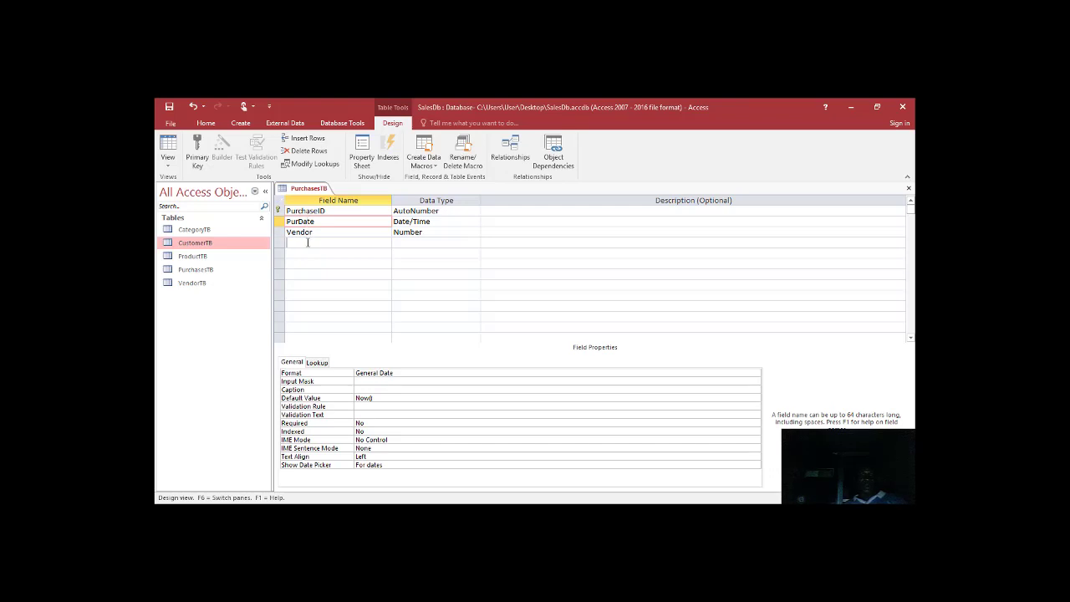
pyautogui.click(308, 242)
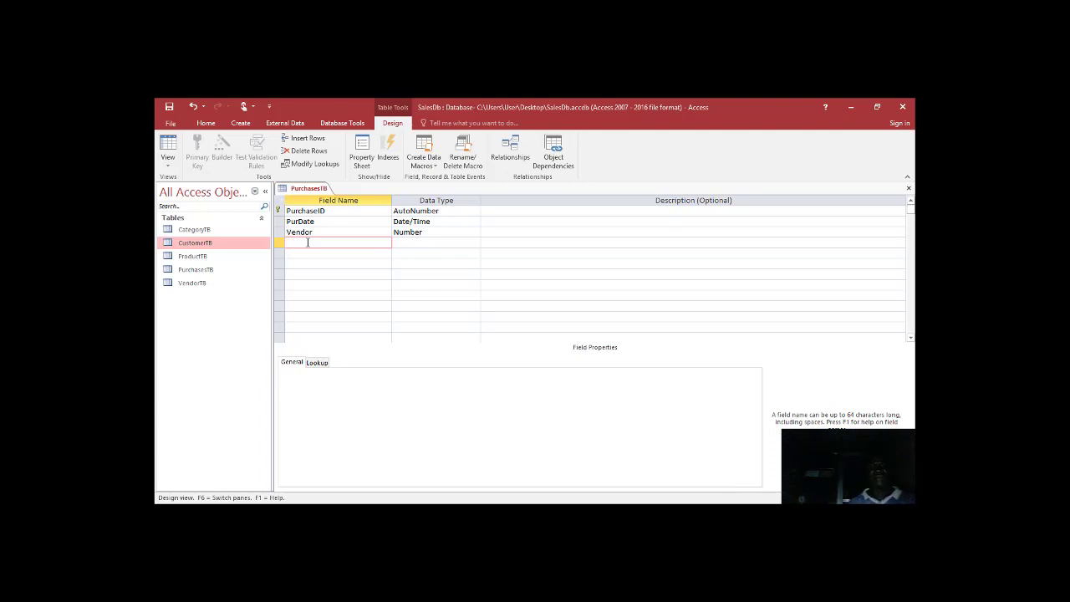
pyautogui.rightClick(313, 190)
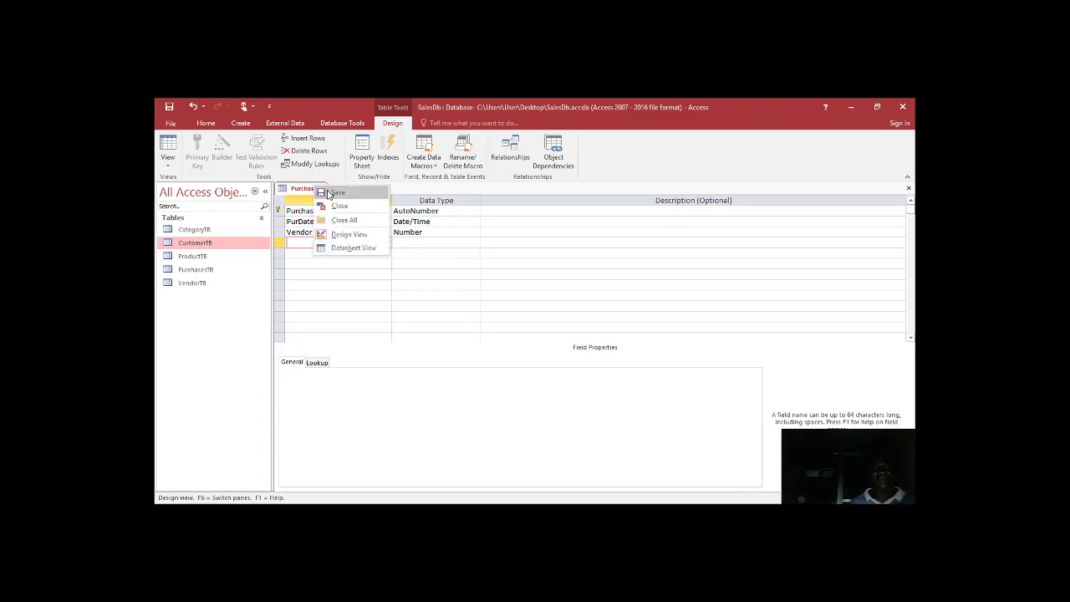
pyautogui.click(343, 194)
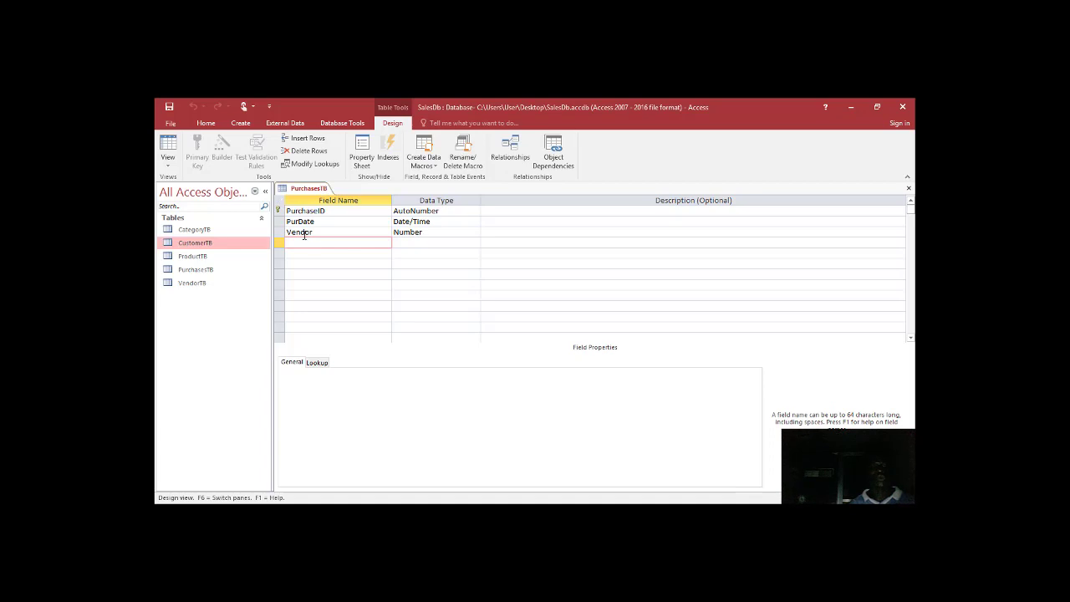
# - Start a new table in Design view and add a PurDetailID field with the AutoNumber data type
pyautogui.click(240, 124)
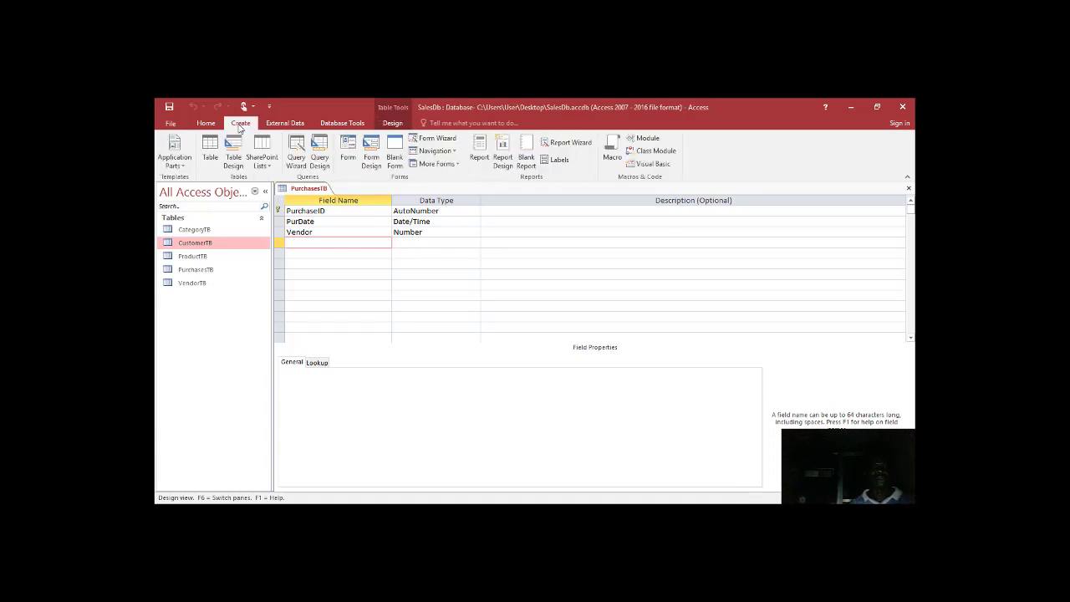
pyautogui.click(236, 152)
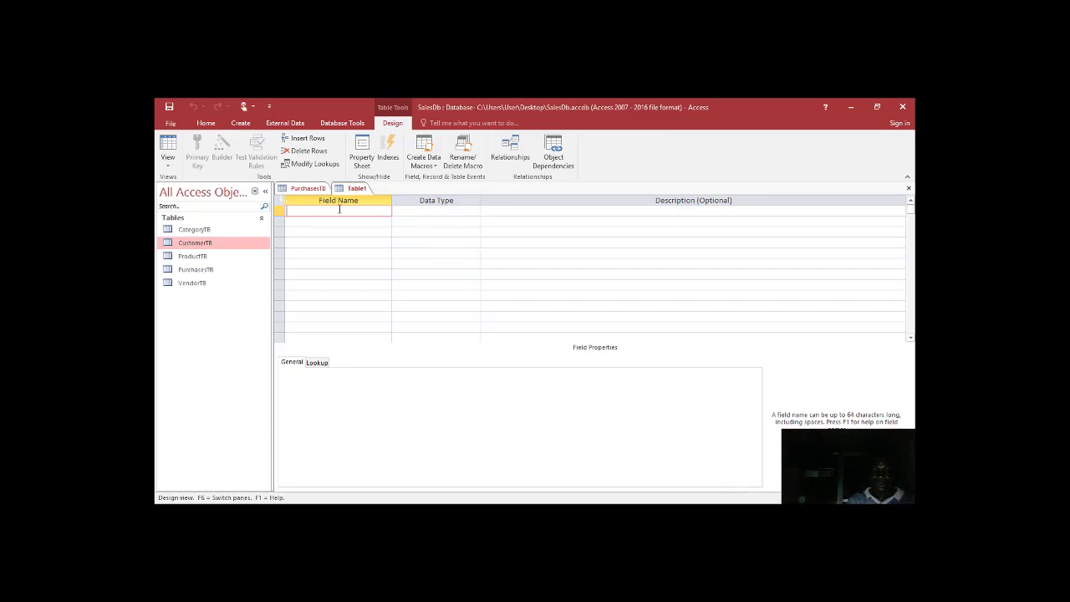
pyautogui.write('PurD')
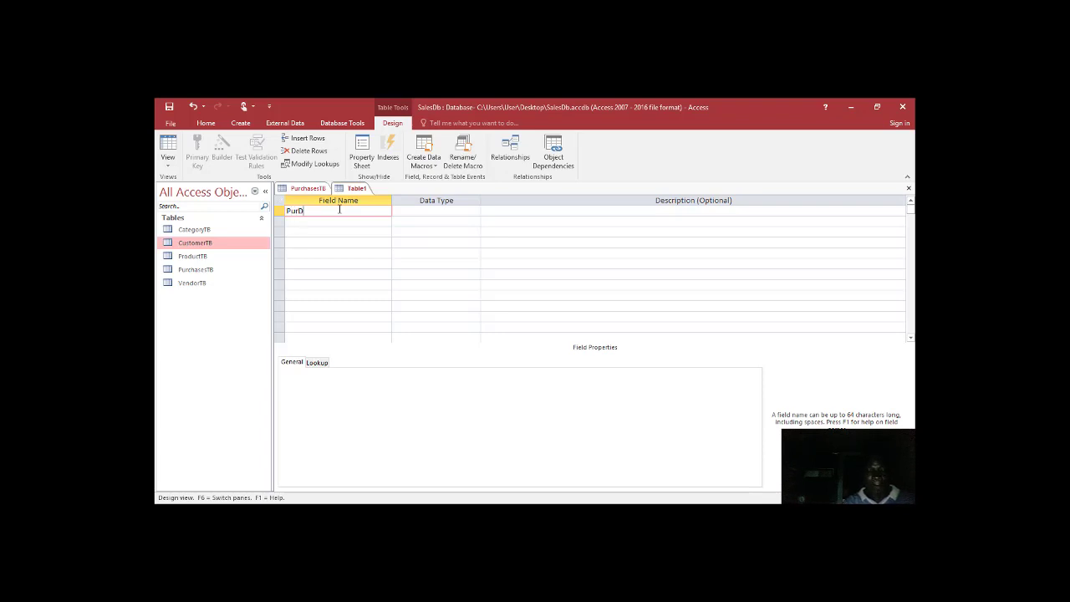
pyautogui.write('etailID')
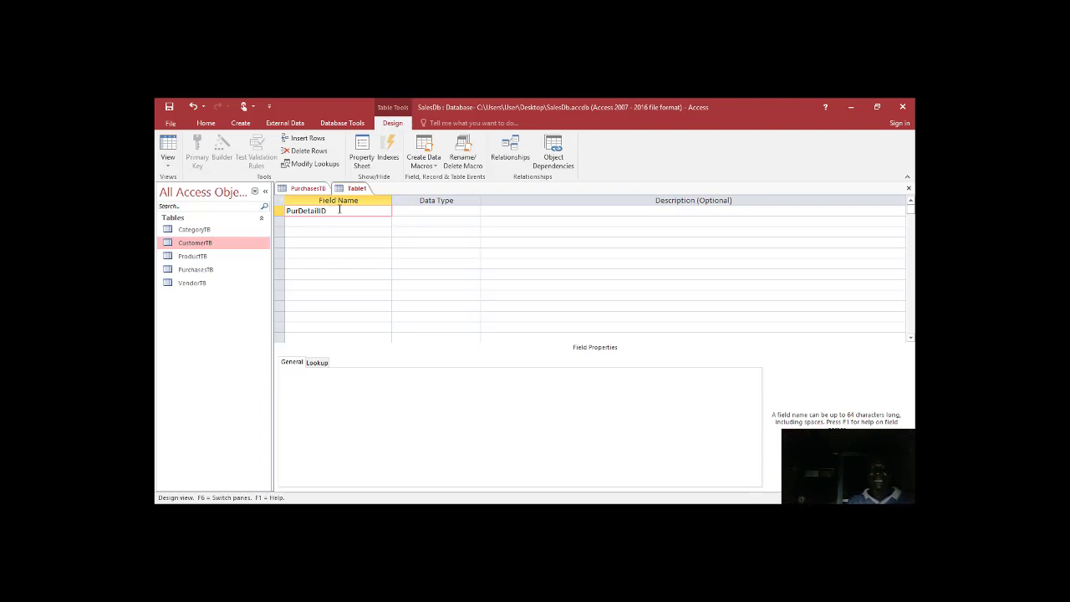
pyautogui.press('Tab')
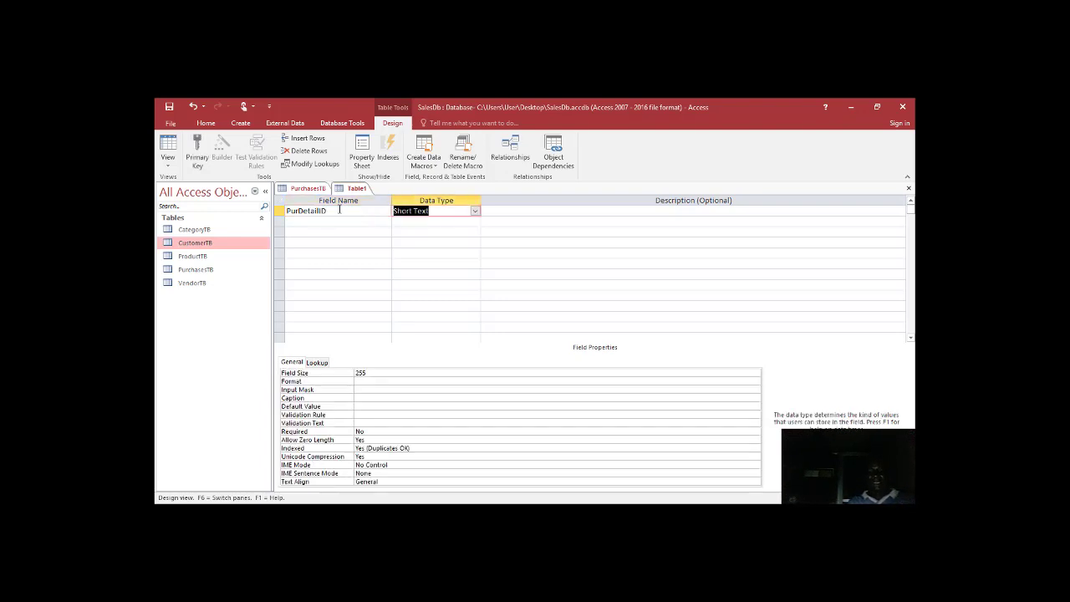
pyautogui.write('autoNumber')
pyautogui.press('Tab')
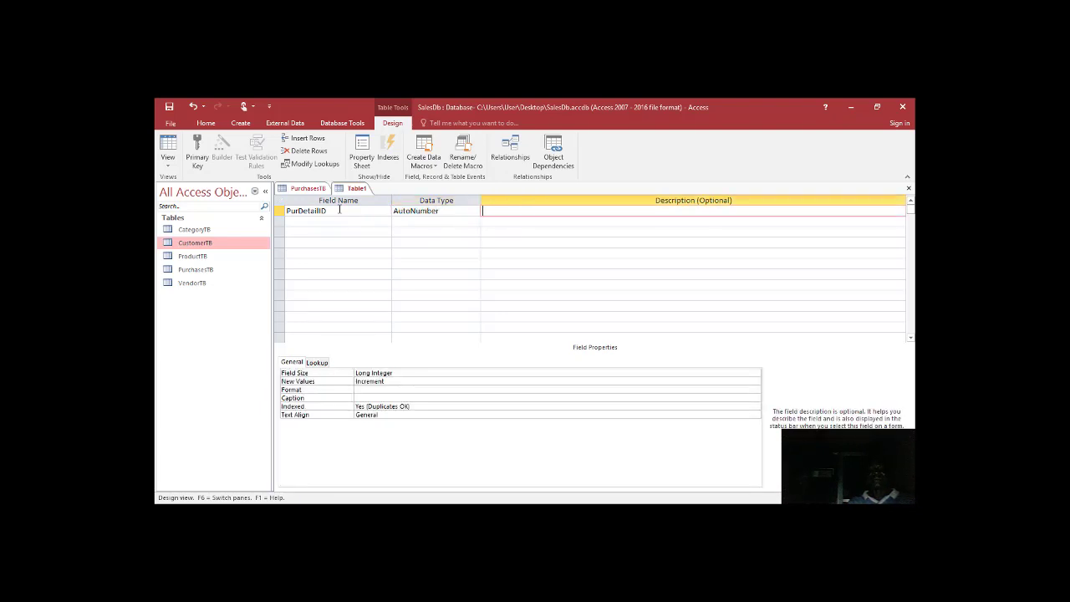
# - Add a second field named PurchaseID to the new table, copying the field name from PurchasesTB
pyautogui.press('Tab')
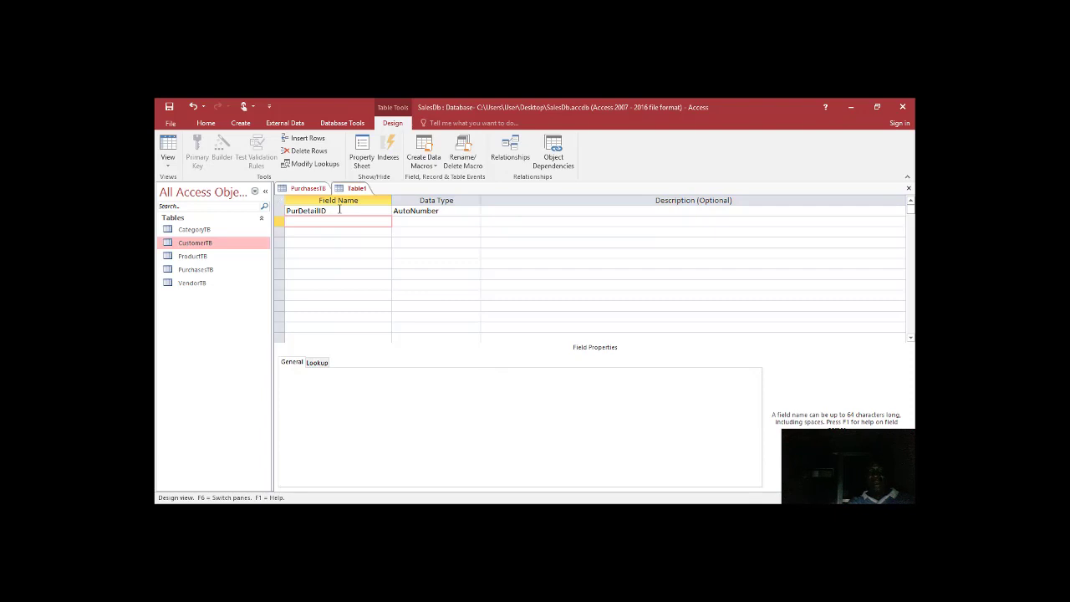
pyautogui.write('Pur')
pyautogui.press('Tab')
pyautogui.click(318, 189)
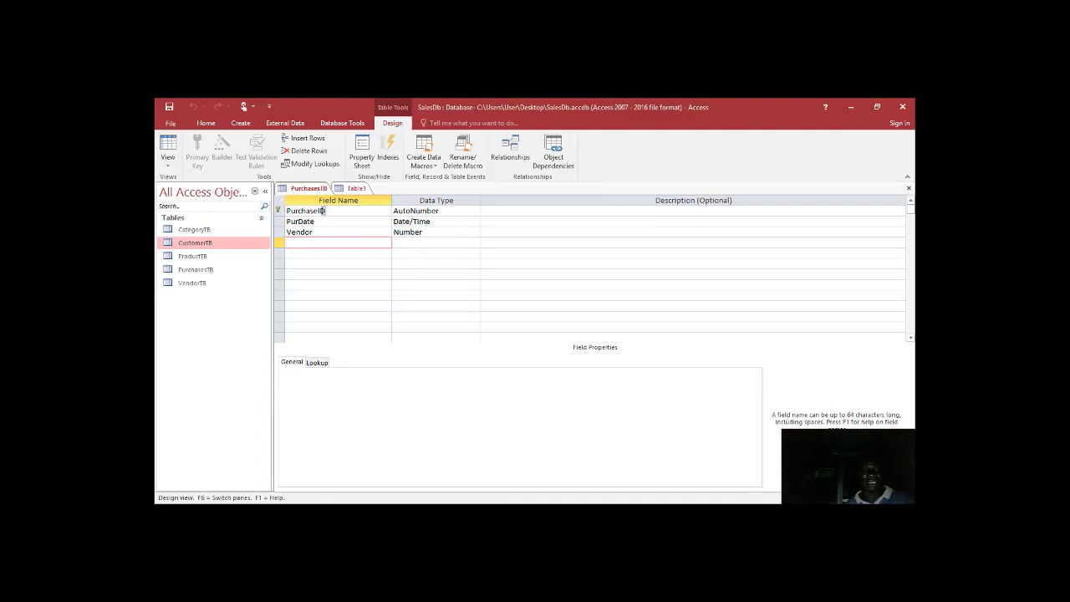
pyautogui.moveTo(328, 211); pyautogui.dragTo(283, 211)
pyautogui.hotkey('ctrl', 'c')
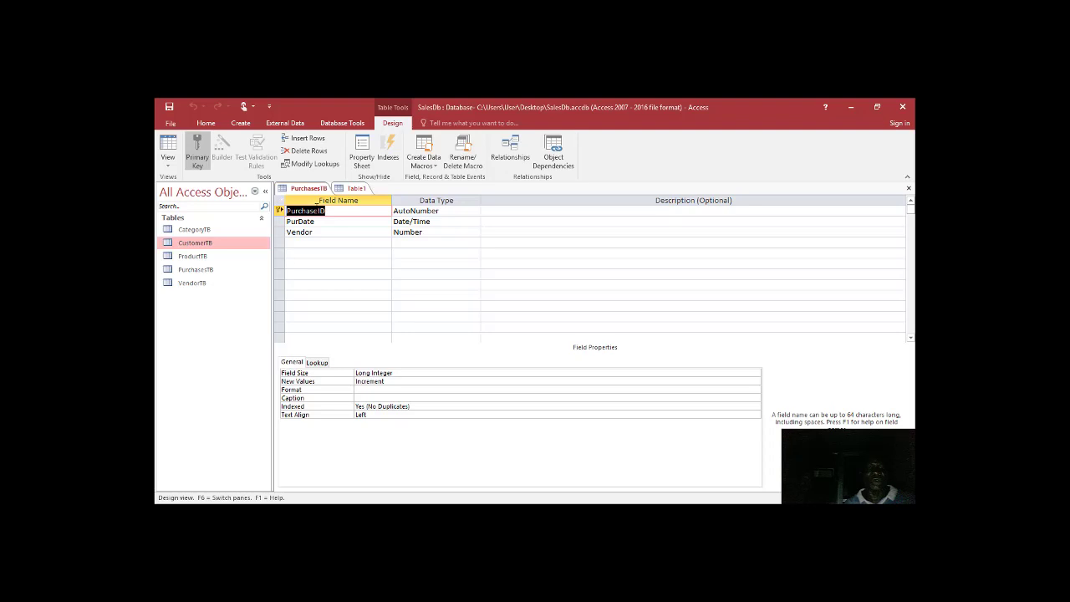
pyautogui.click(351, 189)
pyautogui.moveTo(329, 222); pyautogui.dragTo(284, 221)
pyautogui.hotkey('ctrl', 'v')
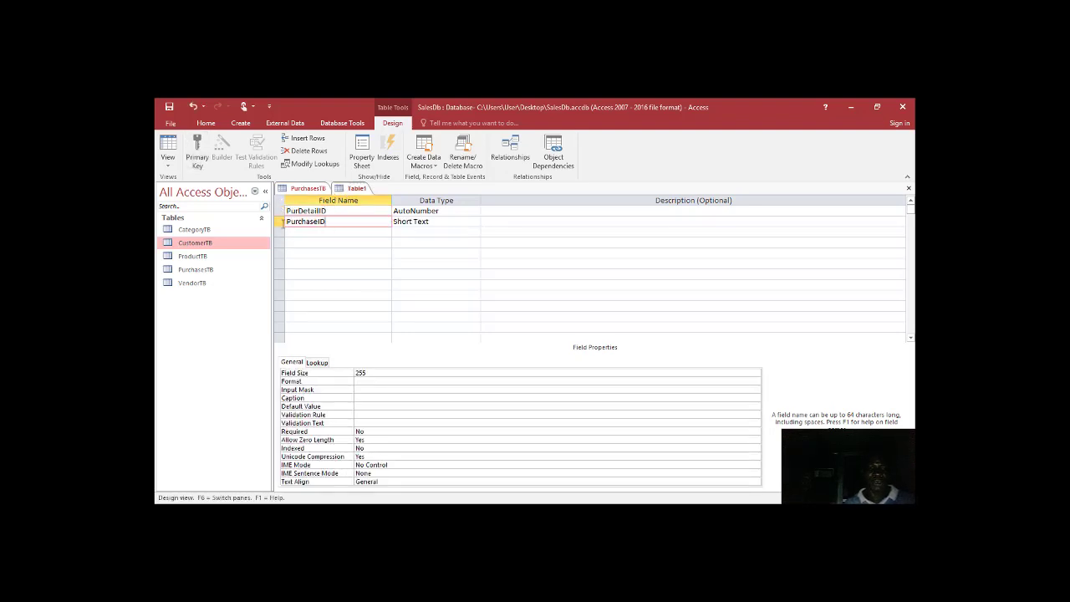
# - Make PurchaseID a Lookup Wizard field that takes its values from the PurchaseID field of PurchasesTB, without any sort order
pyautogui.press('Tab')
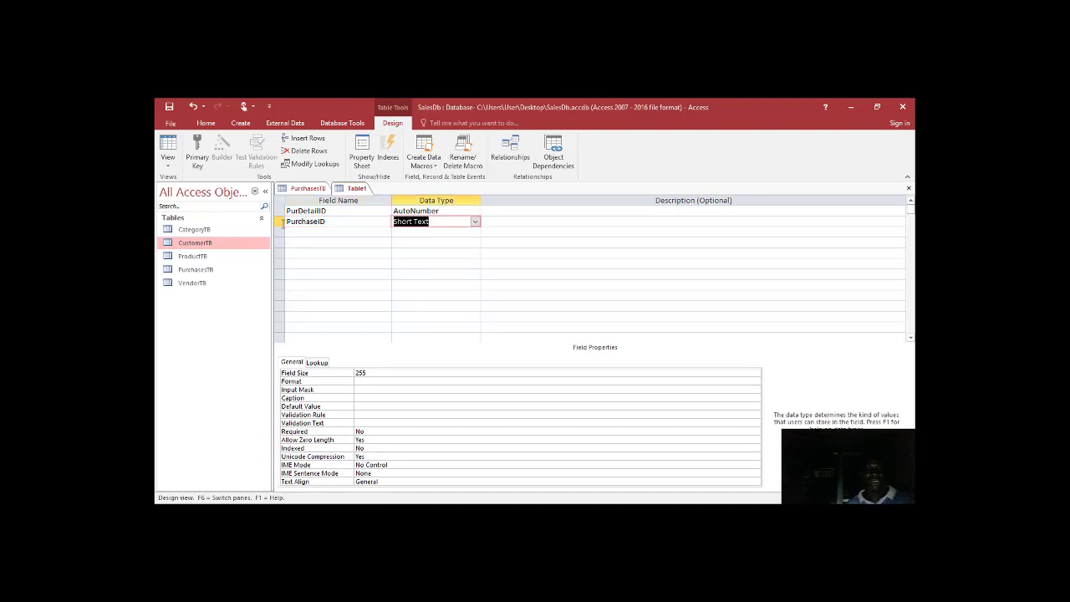
pyautogui.write('lookup Wizard...')
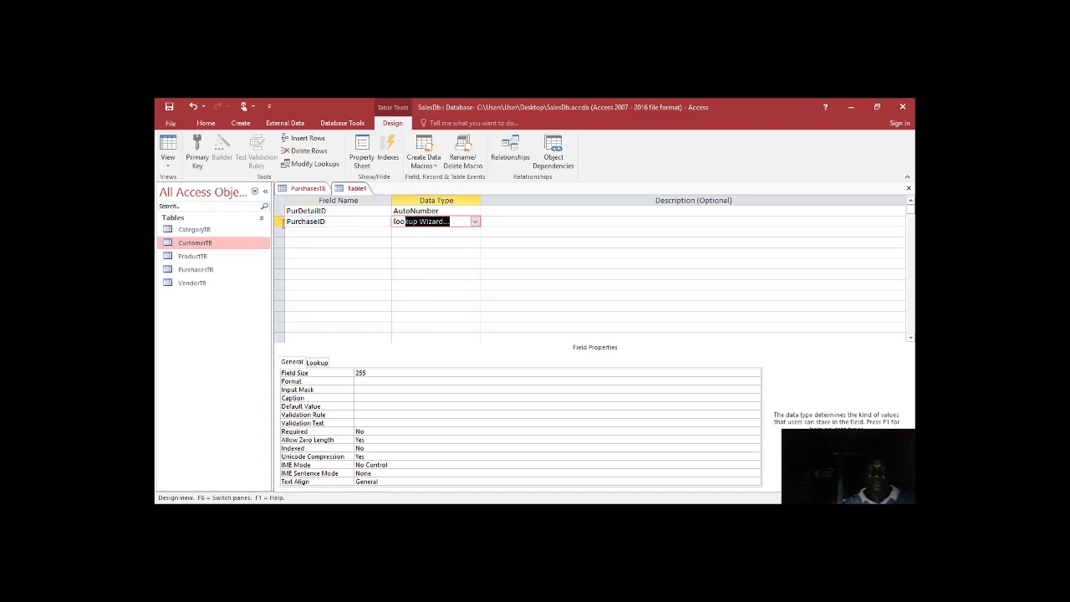
pyautogui.press('Return')
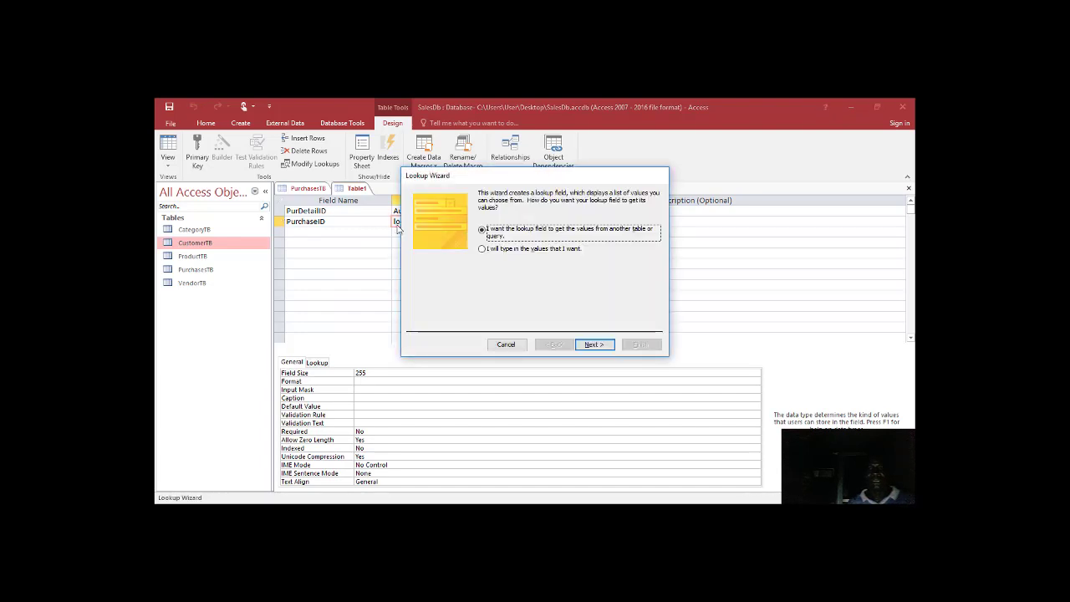
pyautogui.click(599, 351)
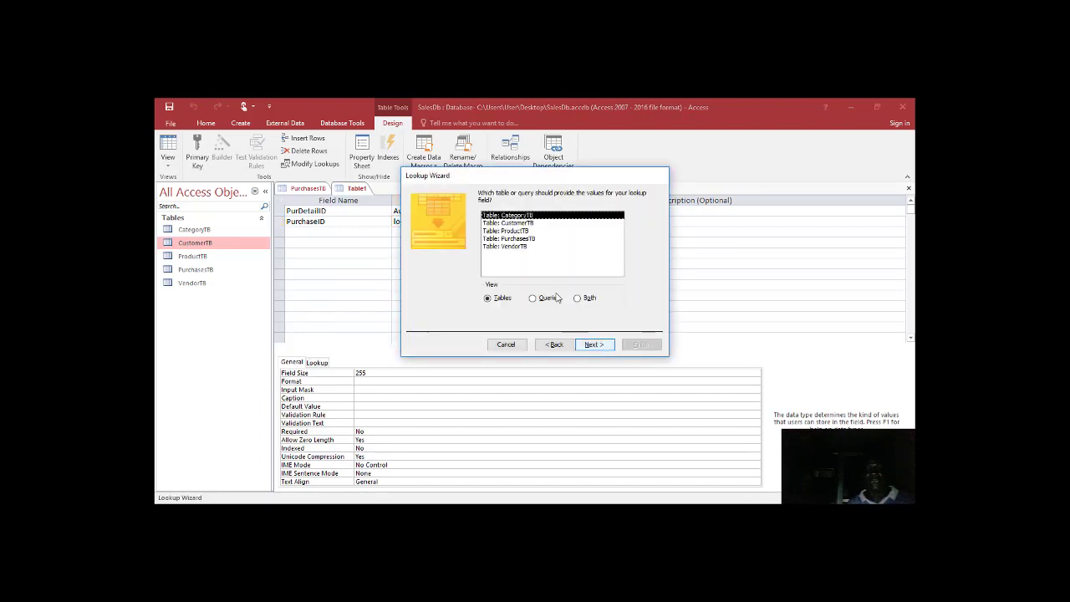
pyautogui.click(529, 239)
pyautogui.click(593, 343)
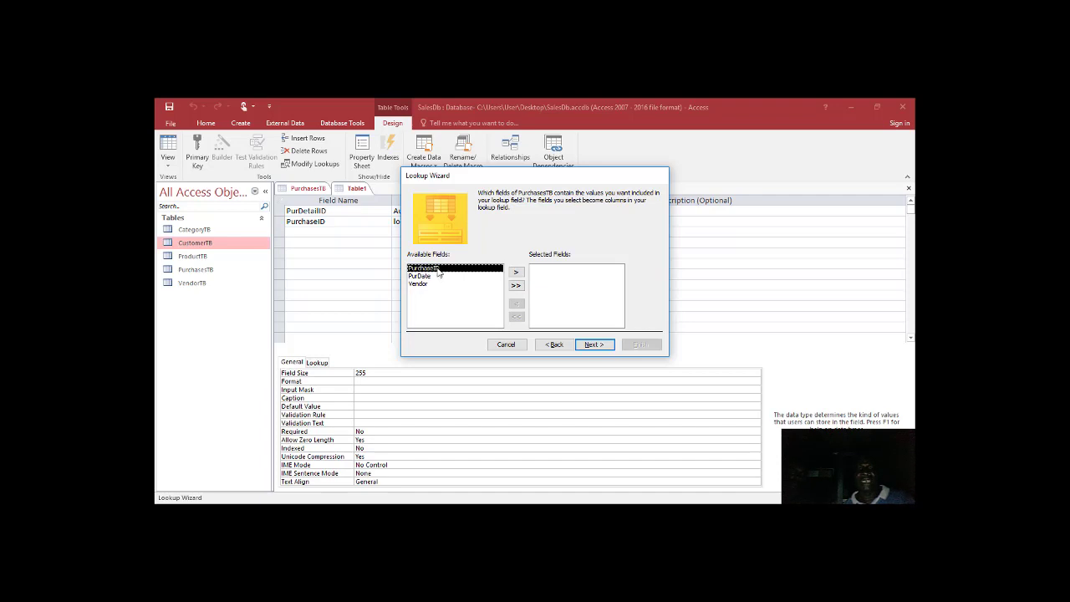
pyautogui.doubleClick(437, 269)
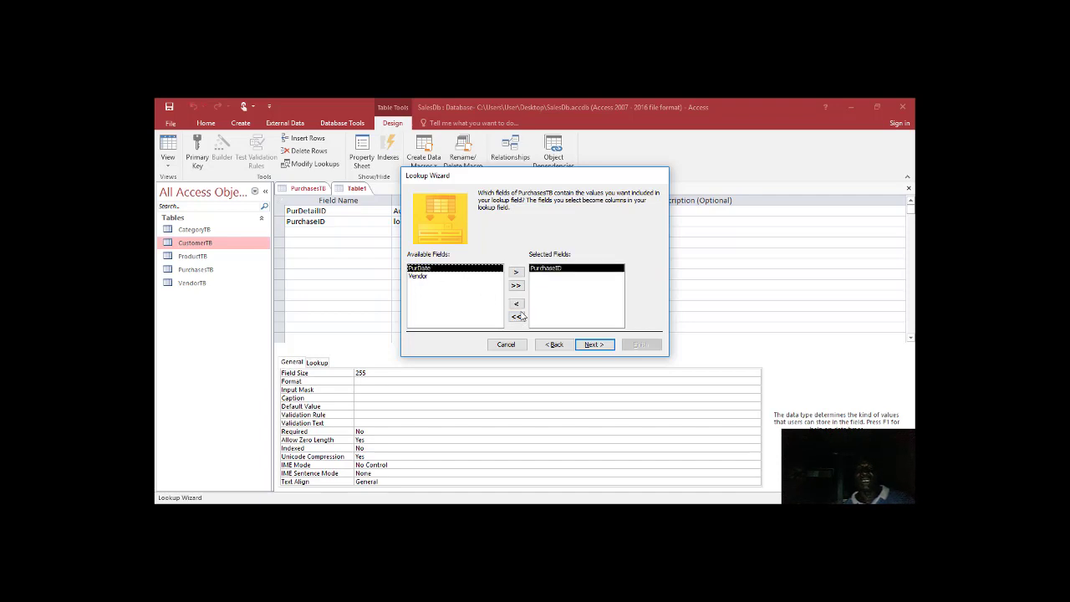
pyautogui.click(587, 347)
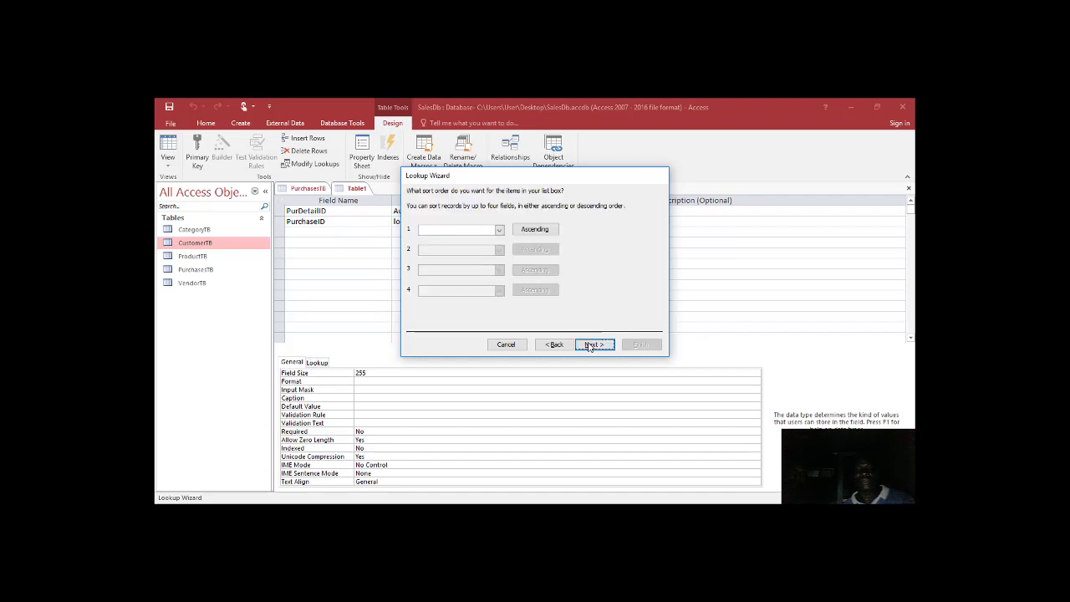
pyautogui.click(589, 346)
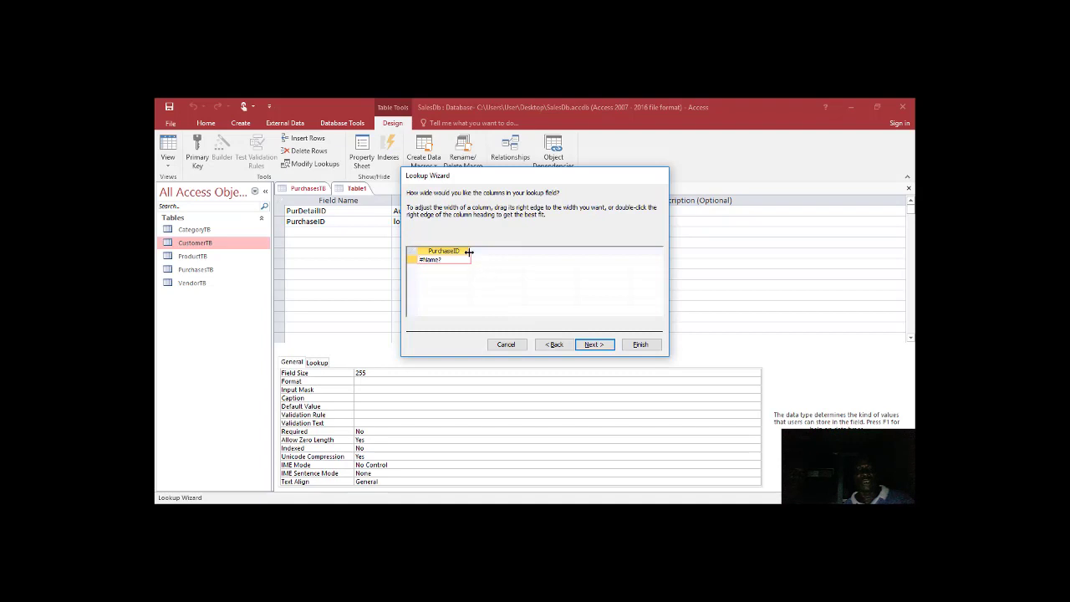
# - Widen the PurchaseID lookup column slightly and finish the wizard, keeping PurchaseID as the label
pyautogui.moveTo(469, 251); pyautogui.dragTo(499, 253)
pyautogui.moveTo(470, 252); pyautogui.dragTo(490, 253)
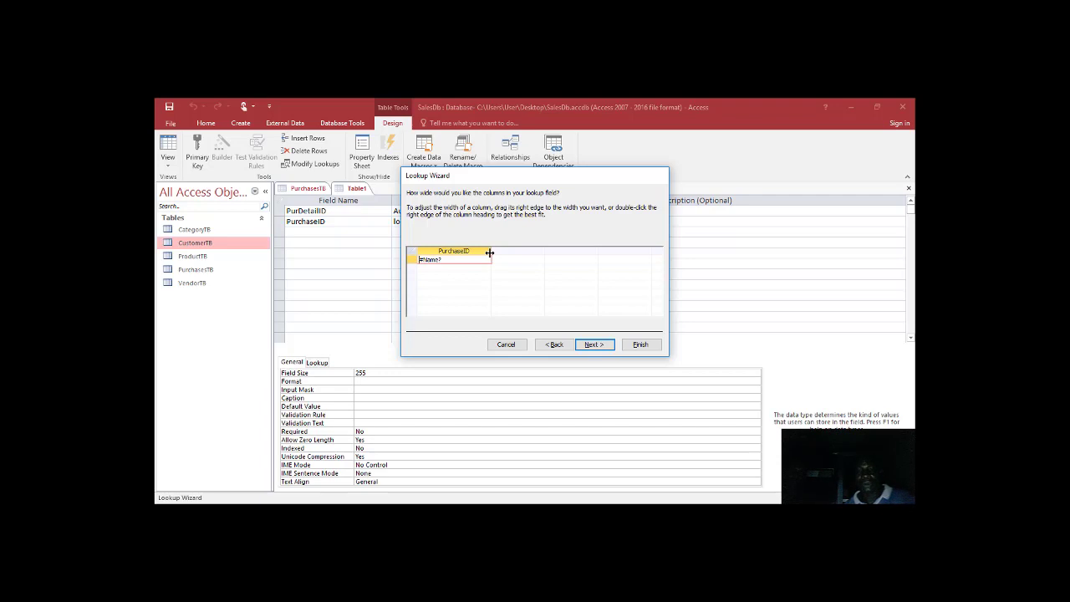
pyautogui.click(594, 344)
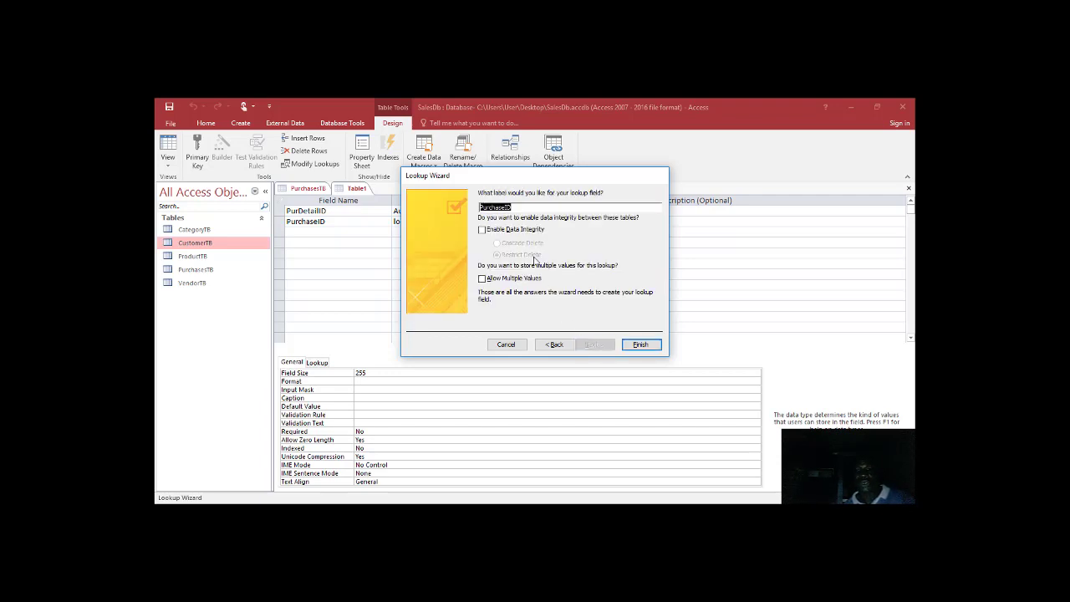
pyautogui.click(639, 345)
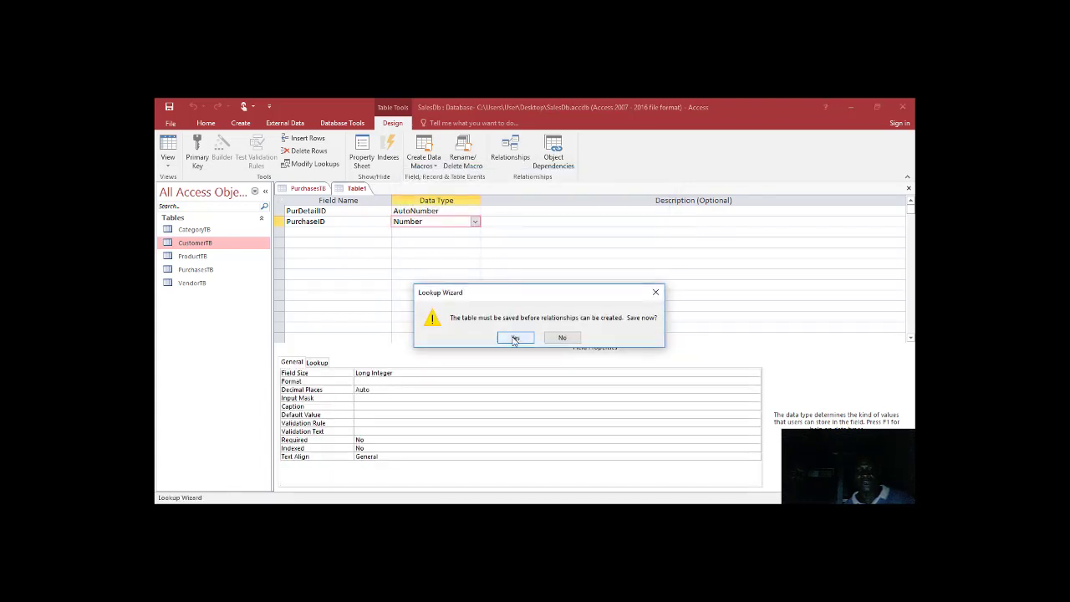
# - Save the new table as PurDetailsTB and let a primary key be created for it
pyautogui.click(515, 338)
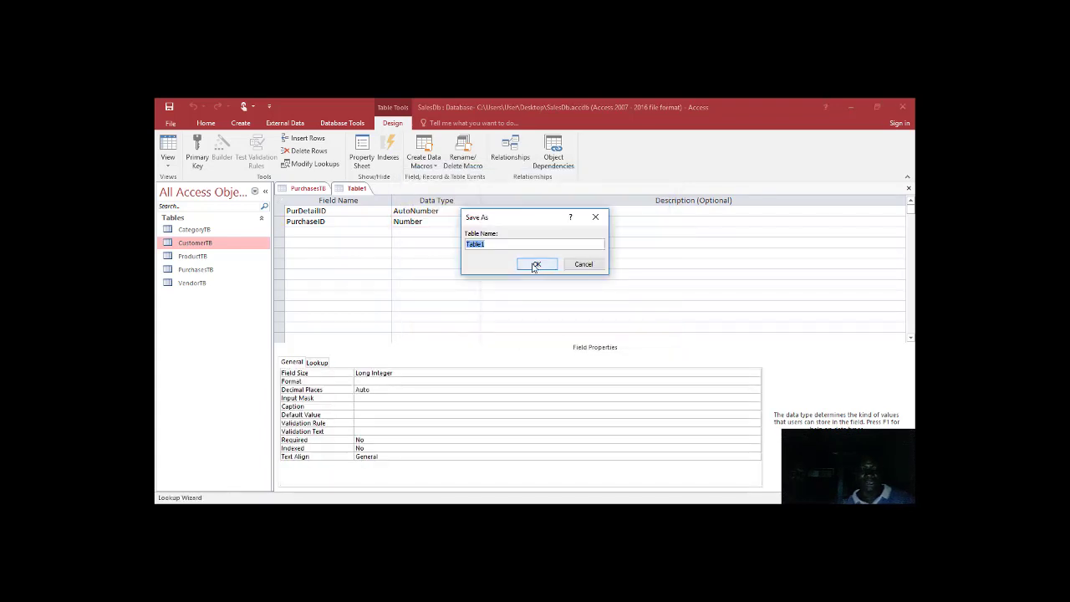
pyautogui.write('Pur')
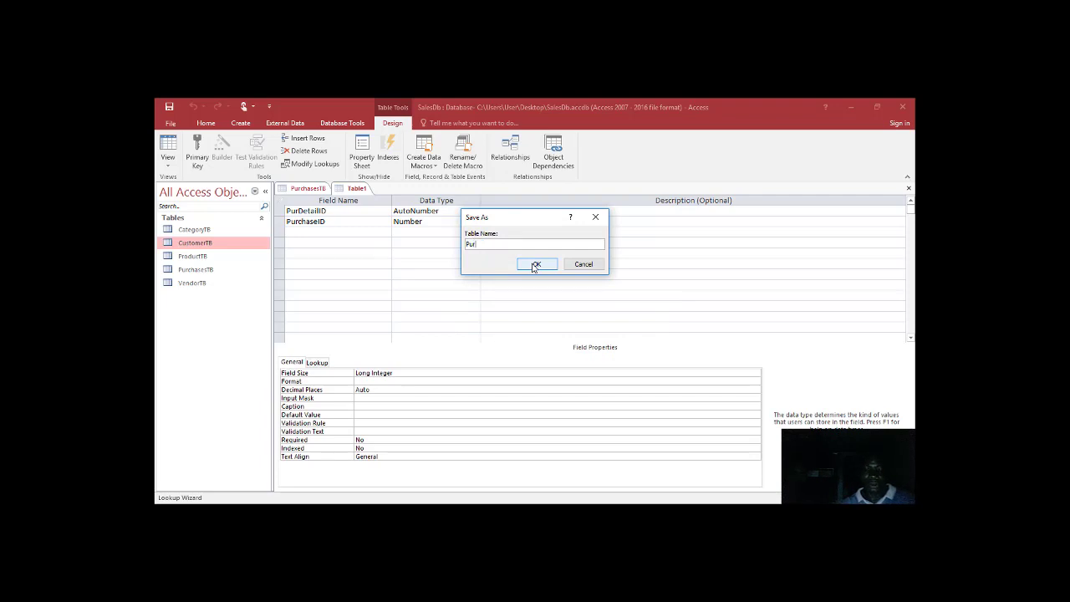
pyautogui.write('Det')
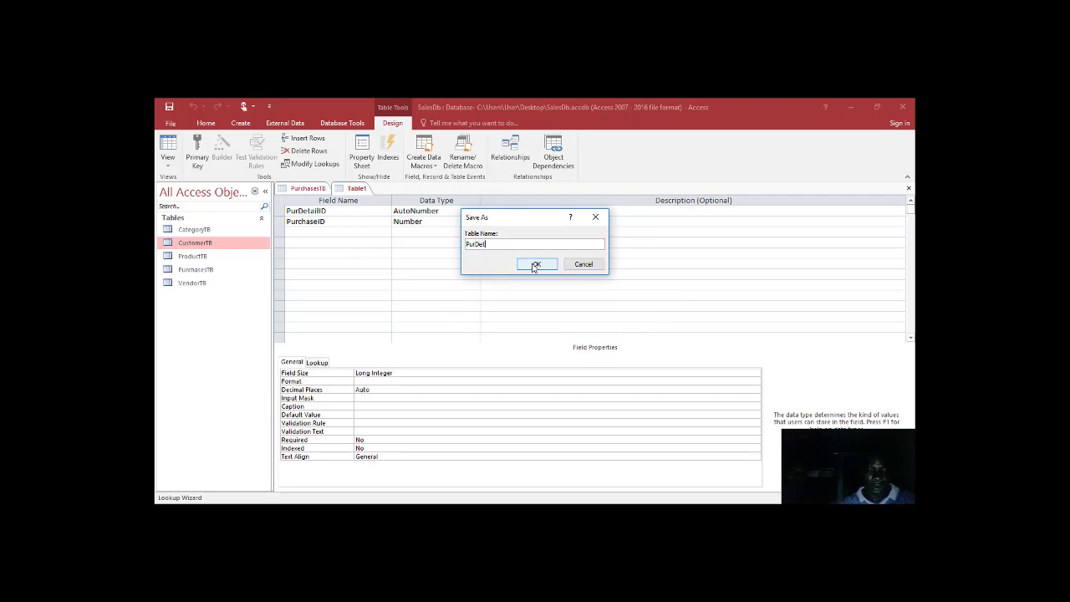
pyautogui.write('ails')
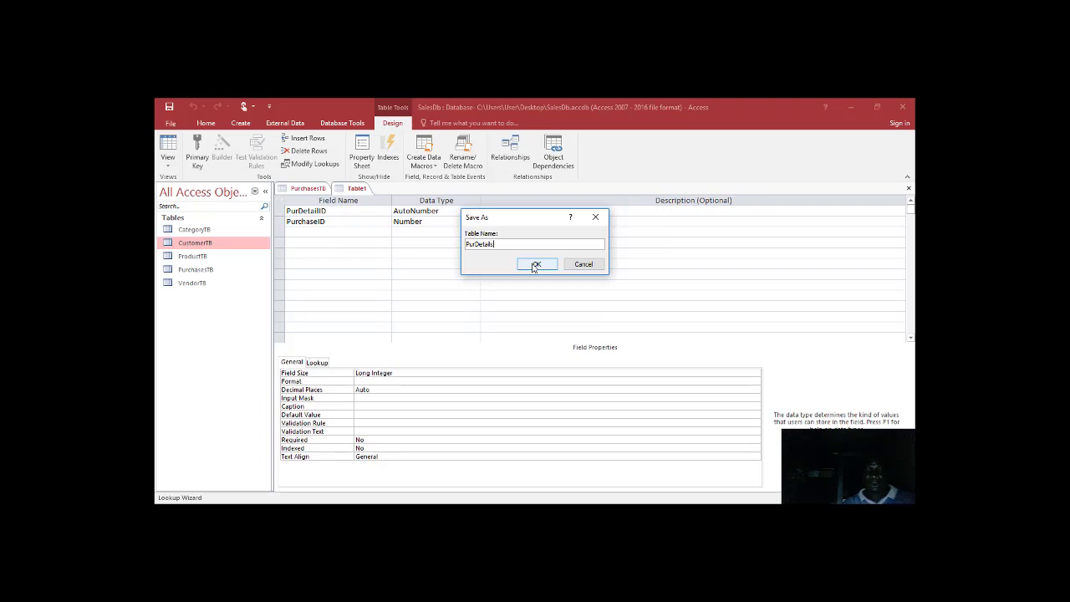
pyautogui.write('TB')
pyautogui.click(534, 265)
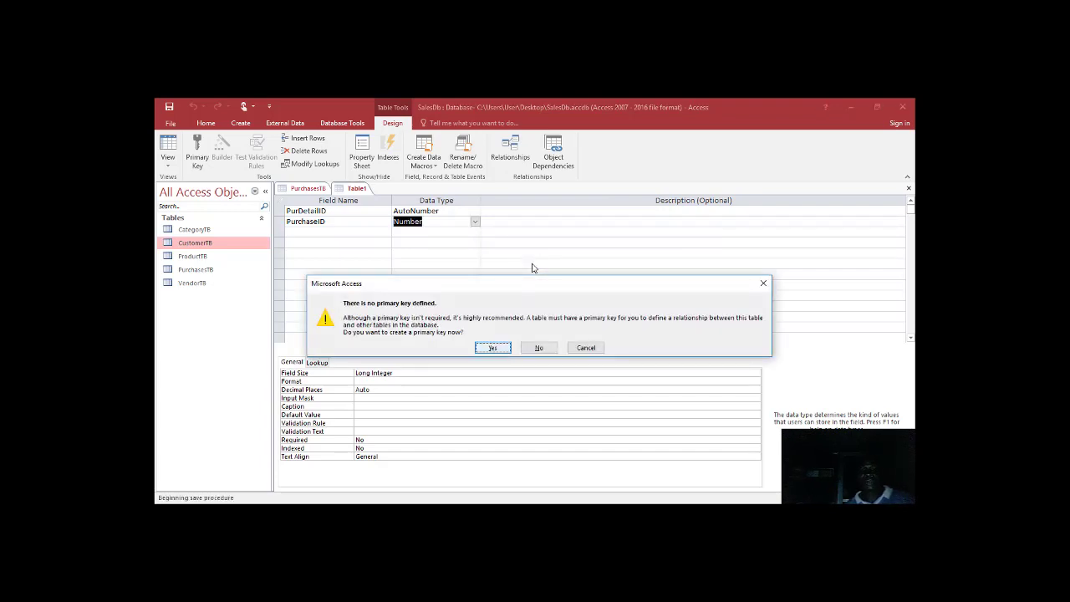
pyautogui.click(492, 347)
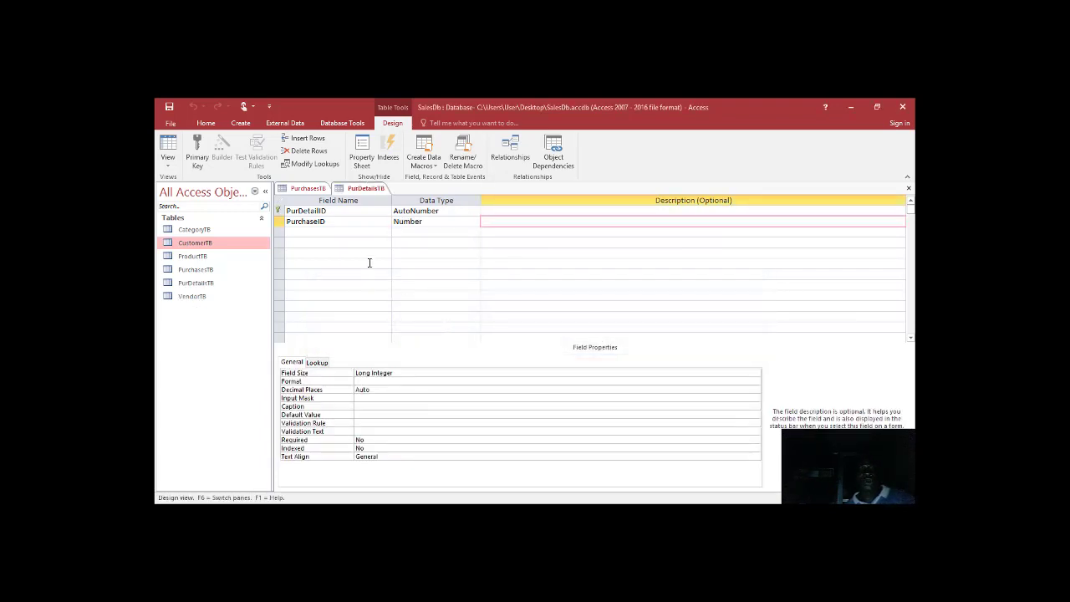
# - Add a third field named ProductID to the PurDetailsTB table
pyautogui.click(326, 233)
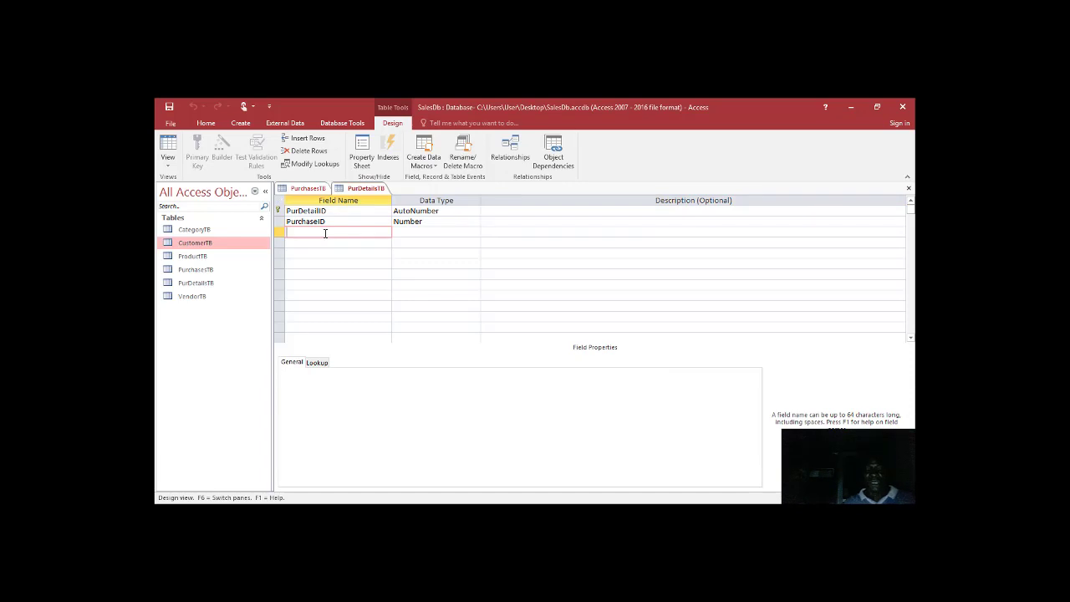
pyautogui.write('P')
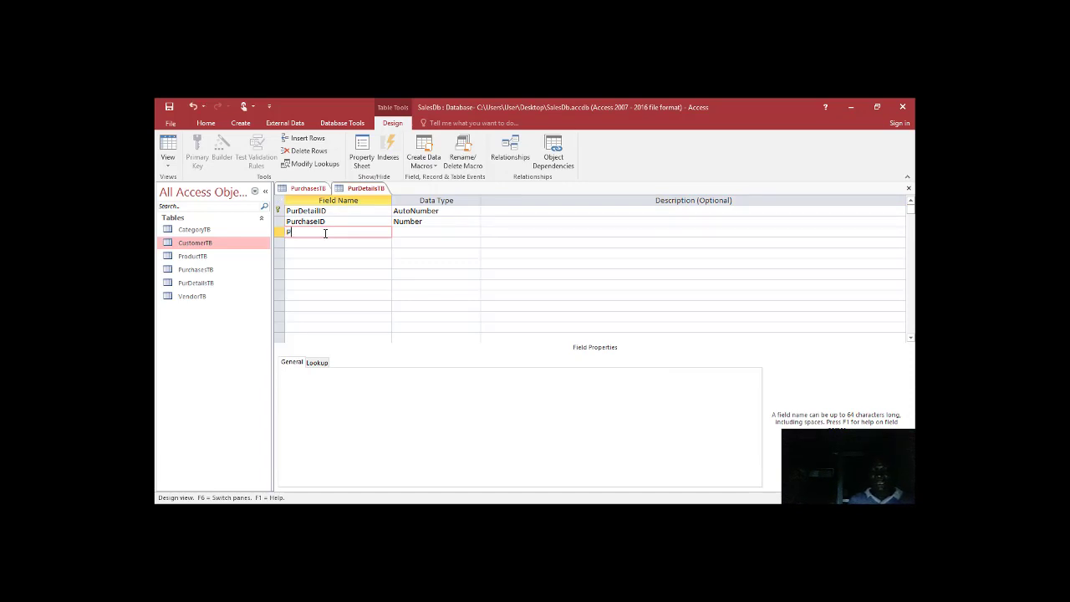
pyautogui.write('roductI')
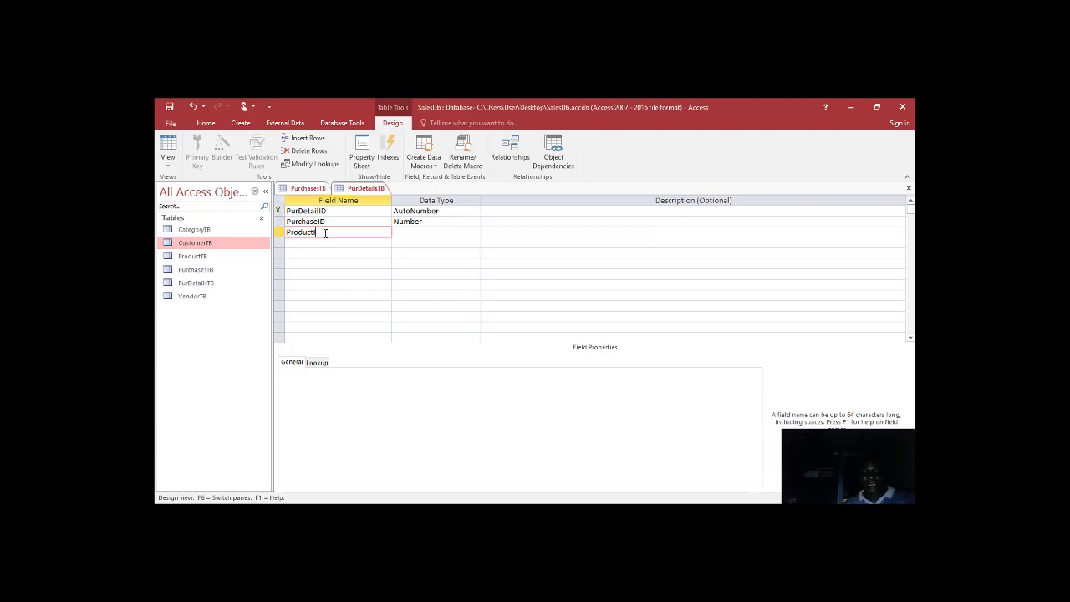
pyautogui.write('D')
pyautogui.press('Tab')
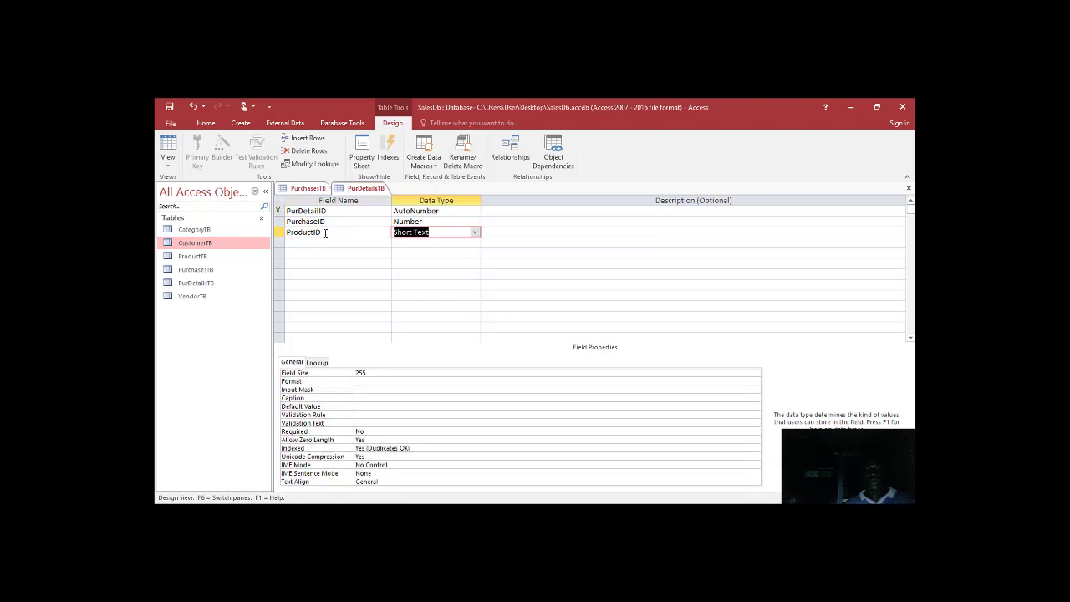
# - Set ProductID up with the Lookup Wizard to take the ProductID and ProductName fields from ProductTB
pyautogui.write('lookup Wizard...')
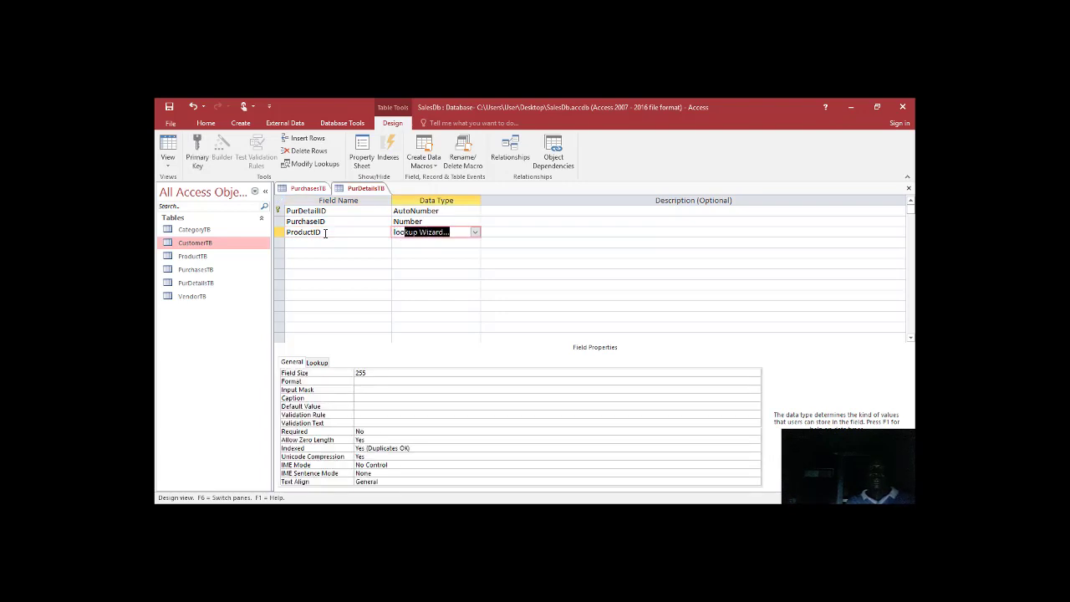
pyautogui.press('Return')
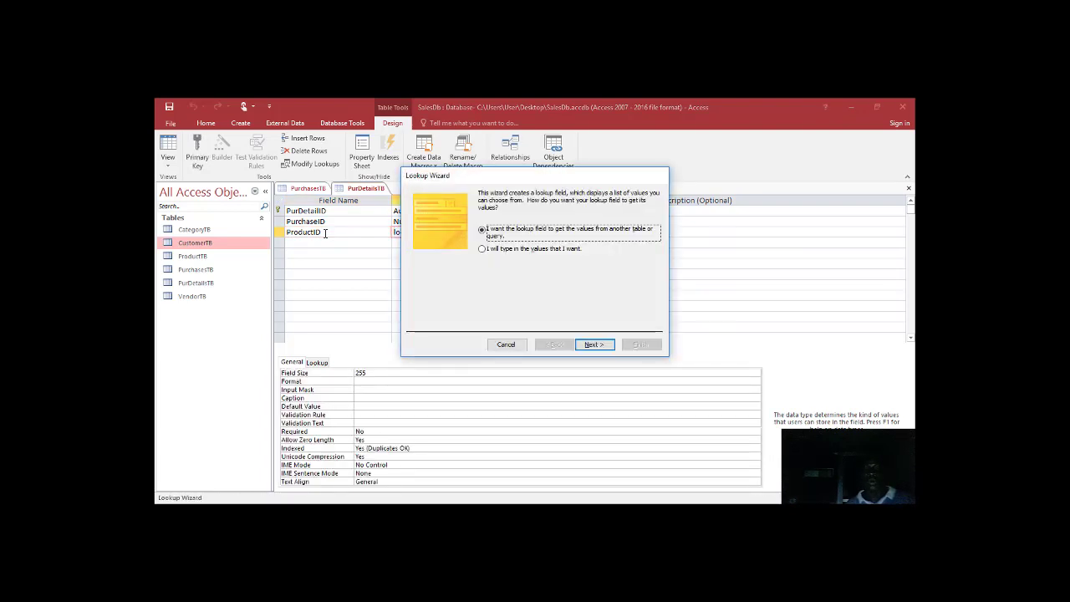
pyautogui.click(596, 344)
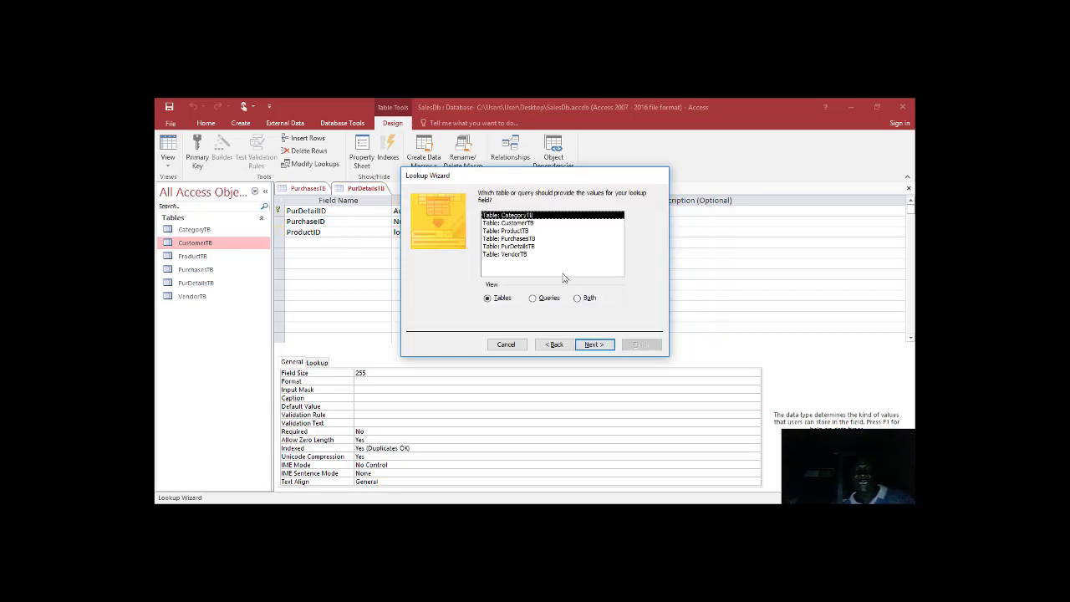
pyautogui.click(517, 231)
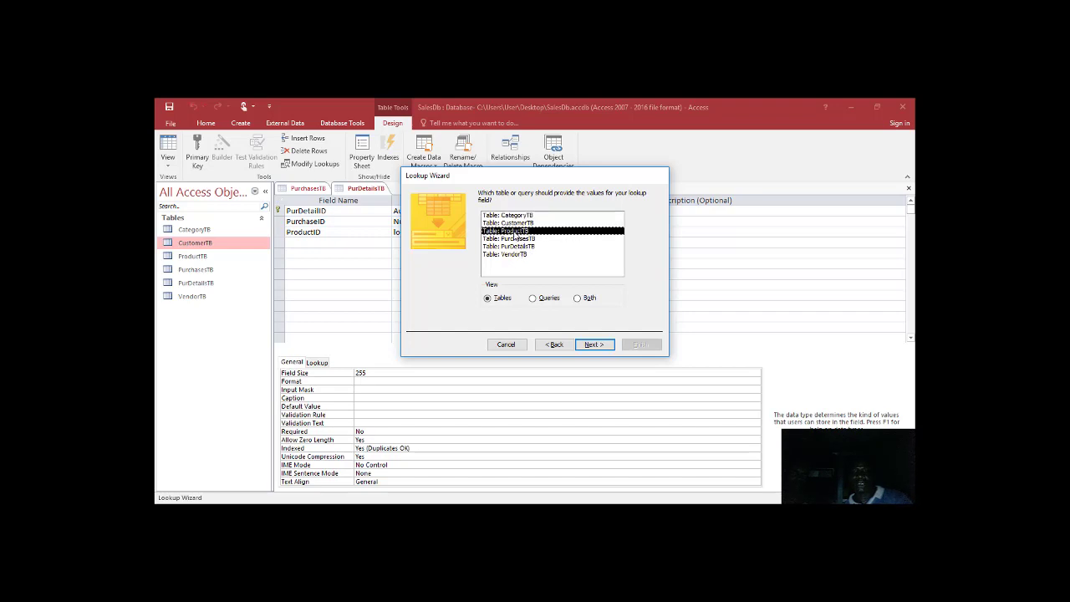
pyautogui.click(590, 346)
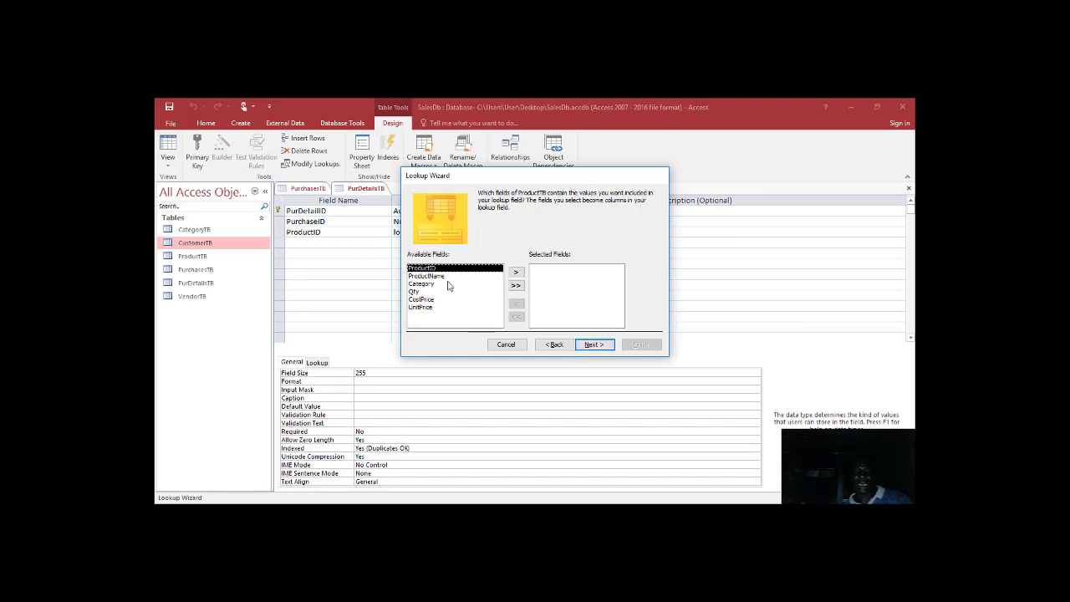
pyautogui.doubleClick(435, 268)
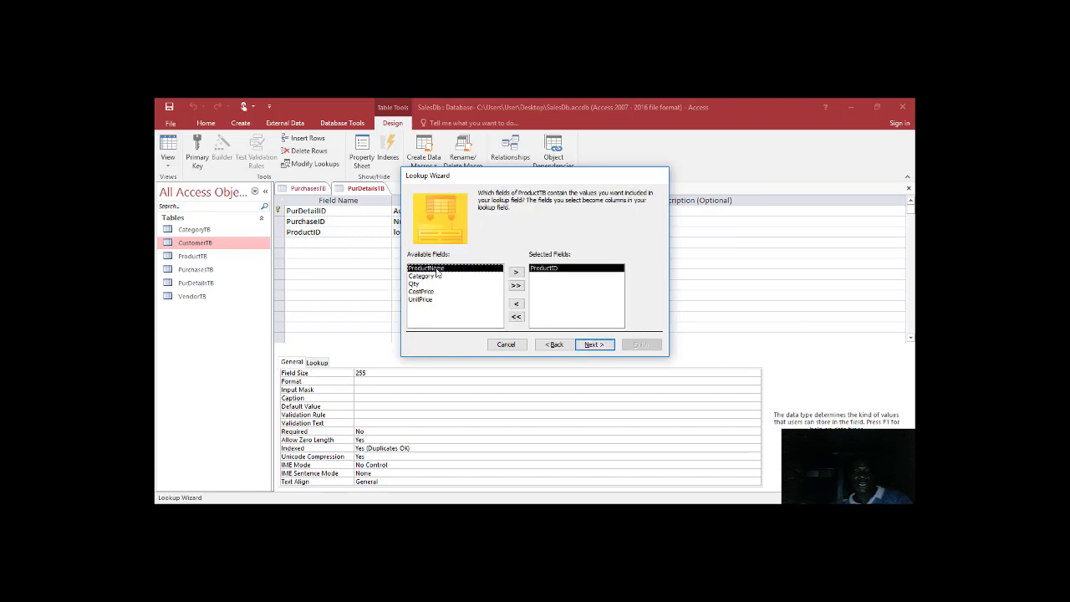
pyautogui.doubleClick(435, 269)
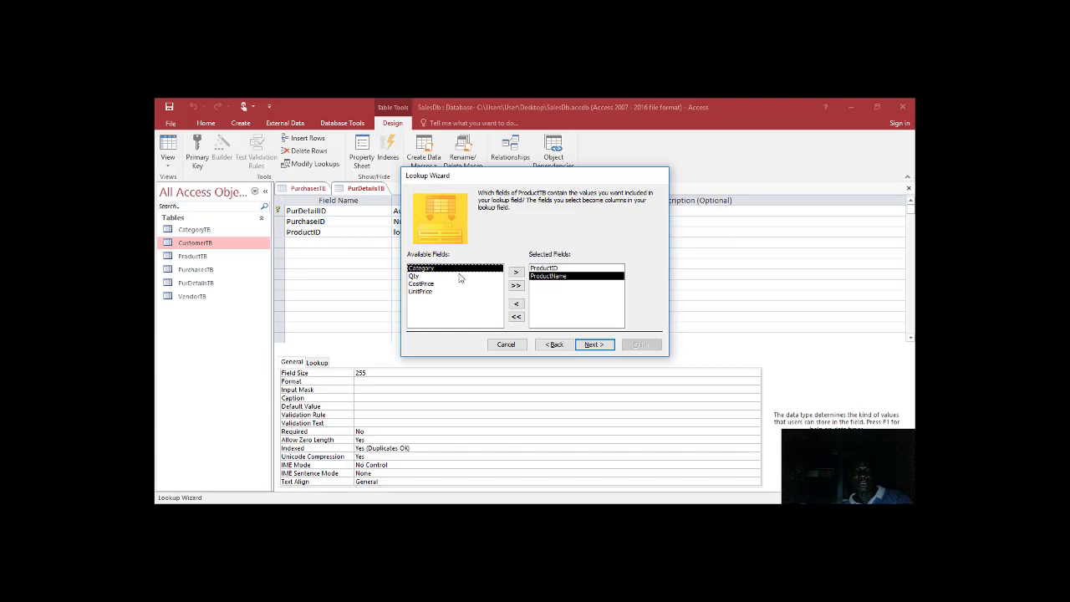
# - Choose ProductName as the first sort field for the ProductID lookup list
pyautogui.click(591, 346)
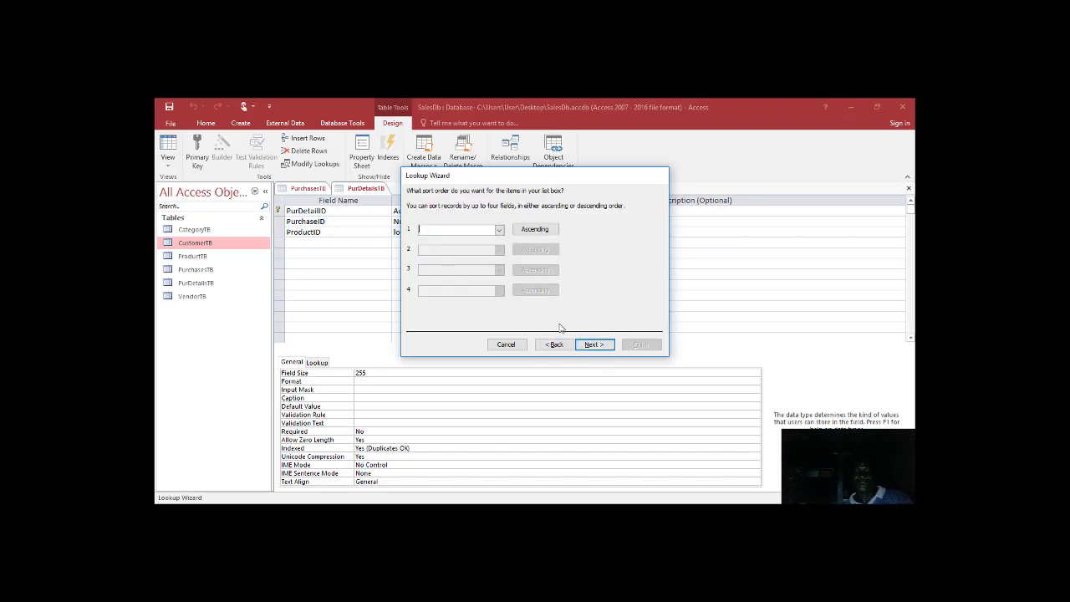
pyautogui.click(499, 230)
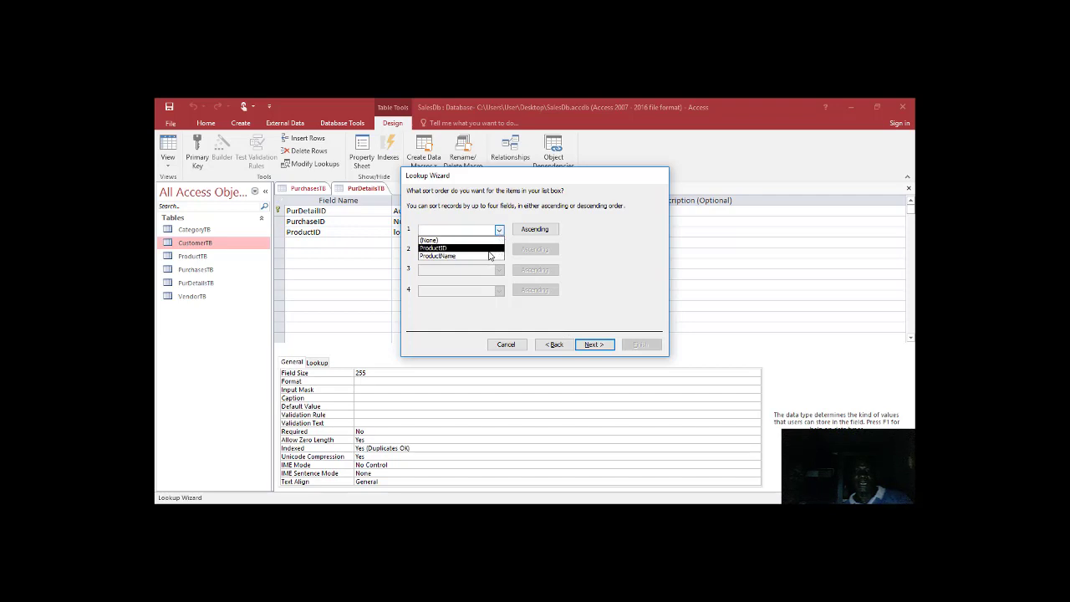
pyautogui.click(490, 256)
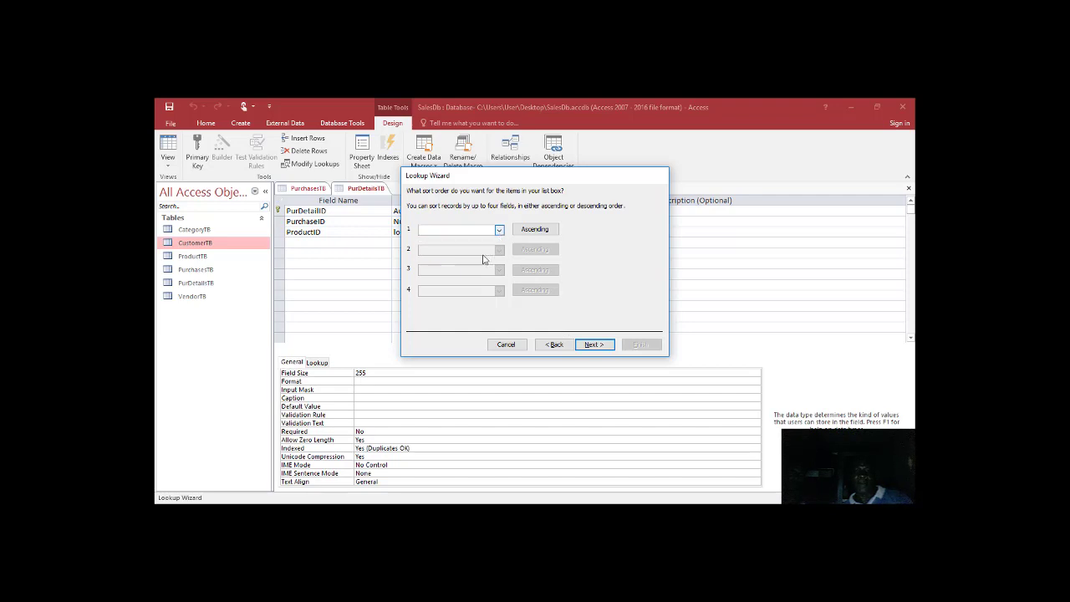
# - Widen the ProductName column in the ProductID lookup, finish the Lookup Wizard, and save the table so the relationship is created
pyautogui.click(588, 344)
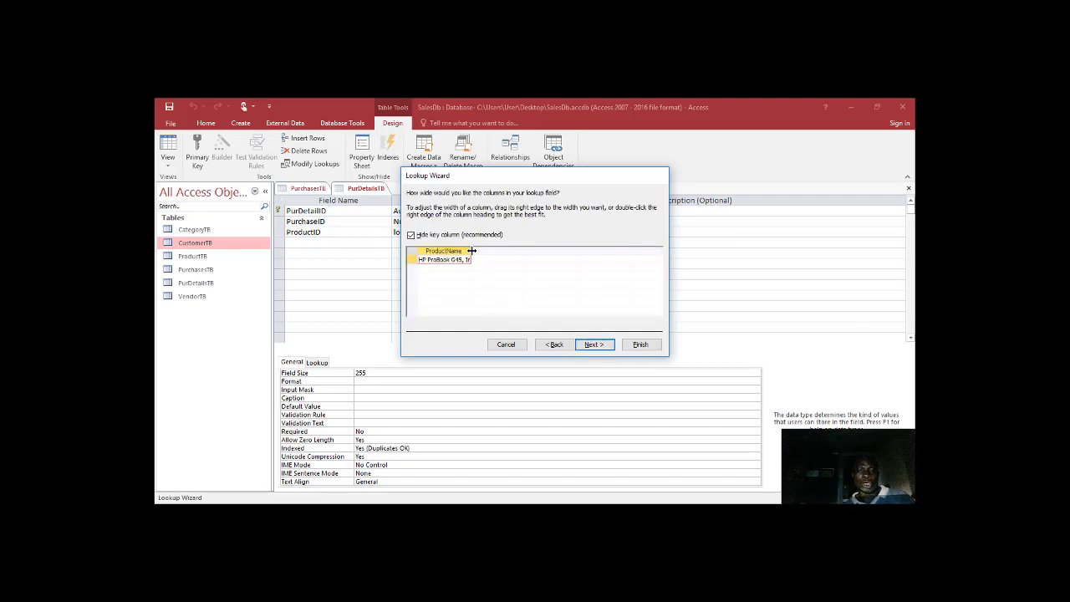
pyautogui.moveTo(472, 251); pyautogui.dragTo(533, 252)
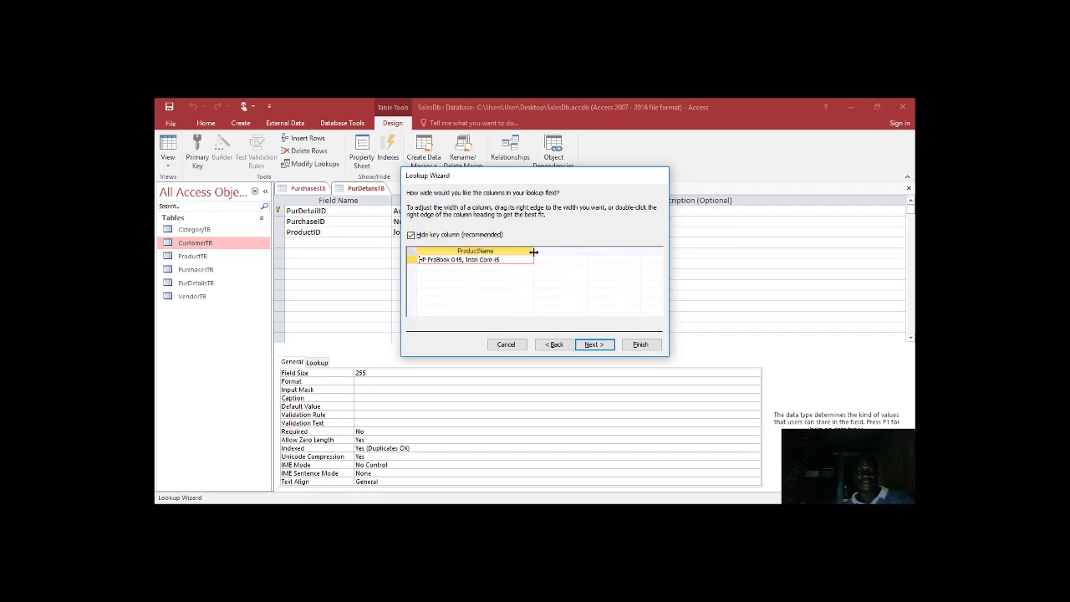
pyautogui.click(596, 344)
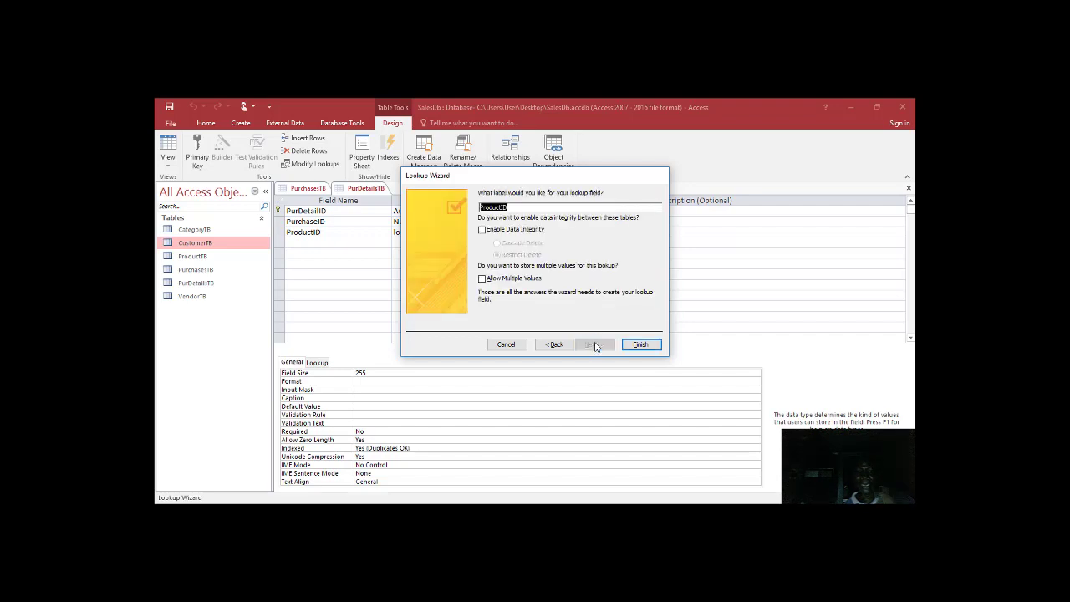
pyautogui.click(640, 345)
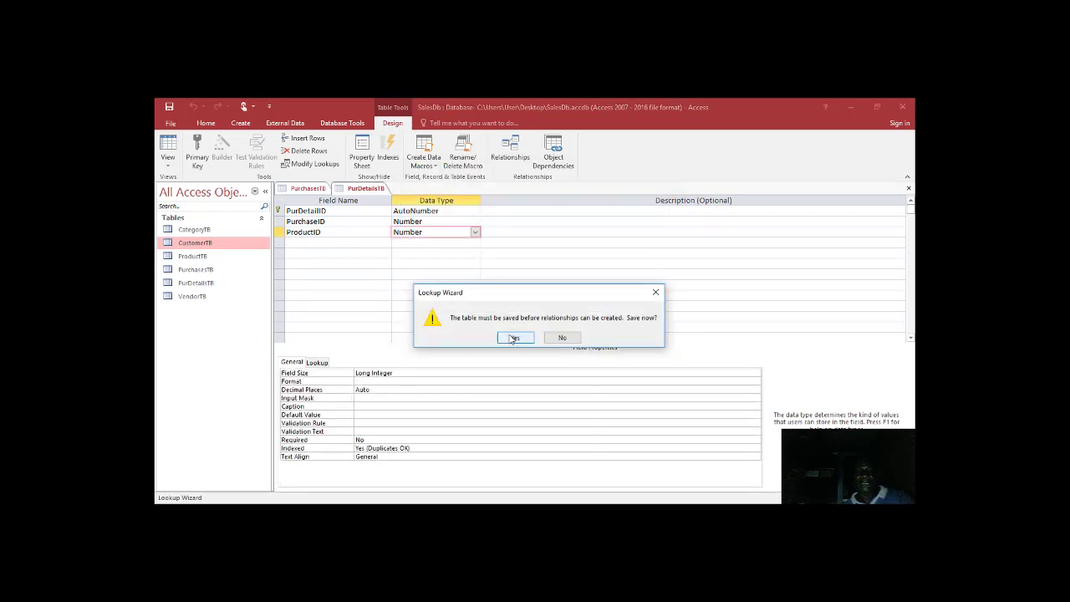
pyautogui.click(515, 341)
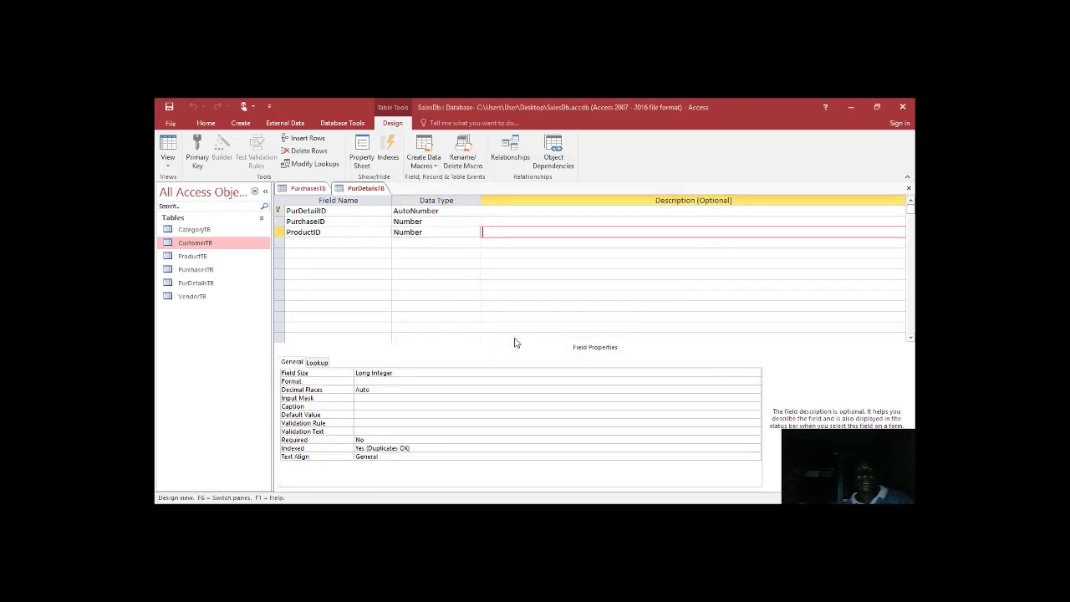
# - Add a Number field named Qty below ProductID and set its text alignment to Left
pyautogui.click(338, 243)
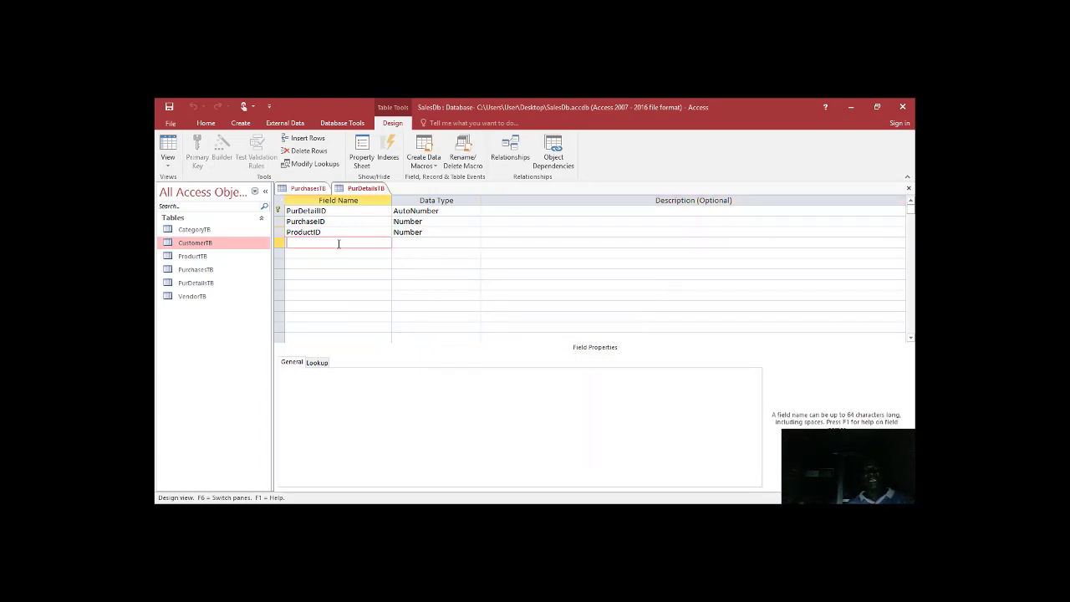
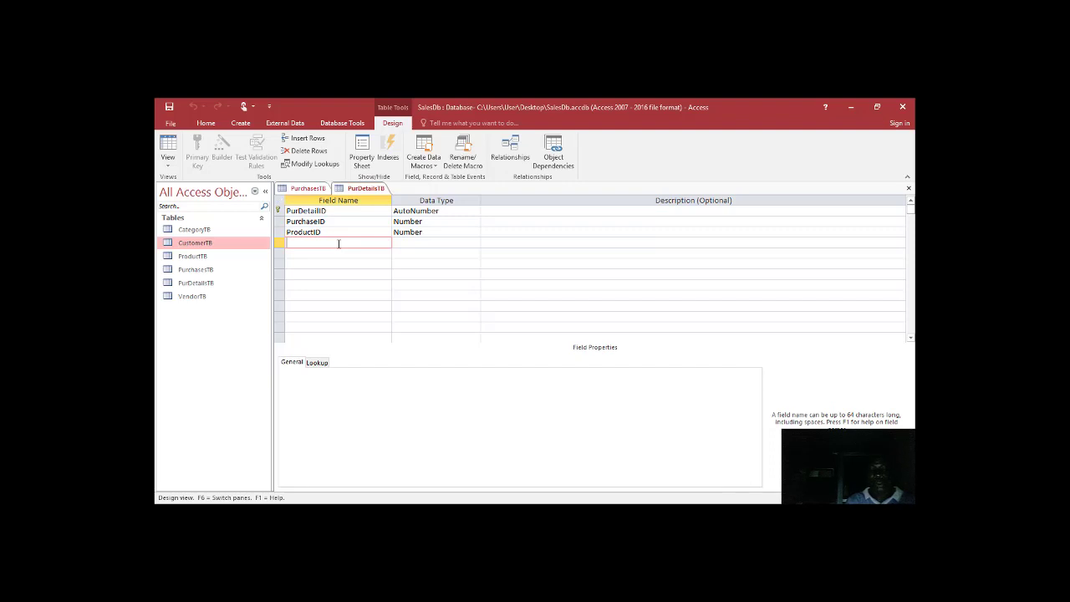
pyautogui.write('Qty')
pyautogui.press('Tab')
pyautogui.write('n')
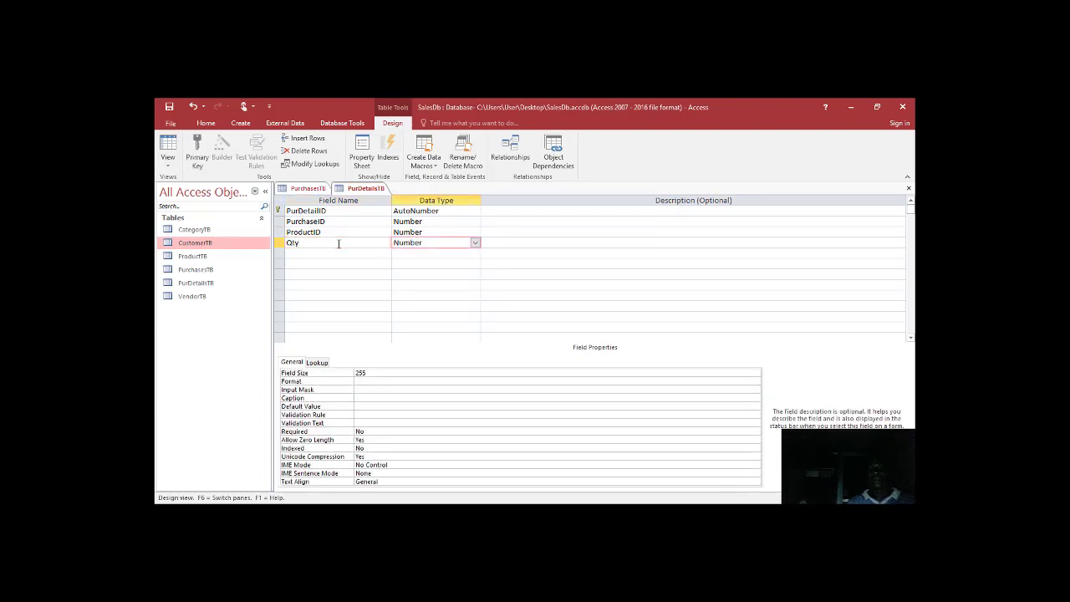
pyautogui.press('Tab')
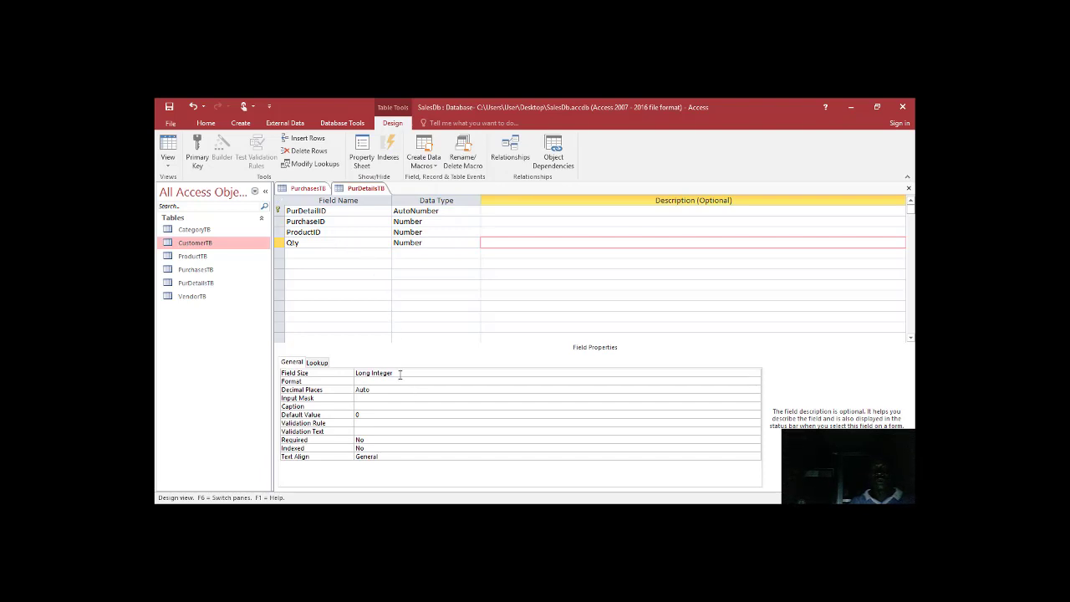
pyautogui.doubleClick(398, 456)
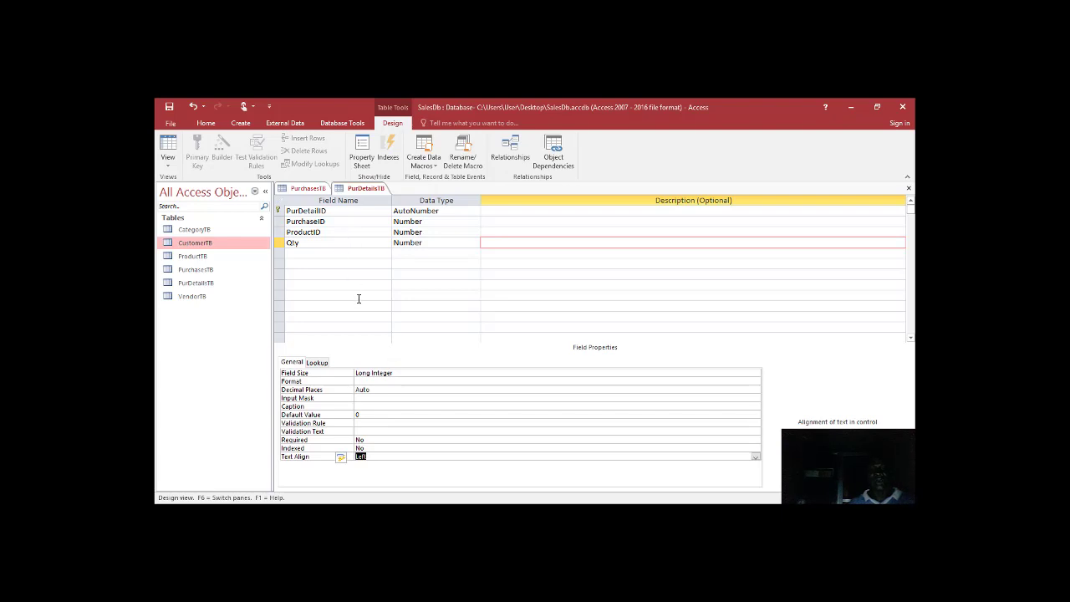
# - Add a field named CostPrice with the Number data type below Qty
pyautogui.click(312, 253)
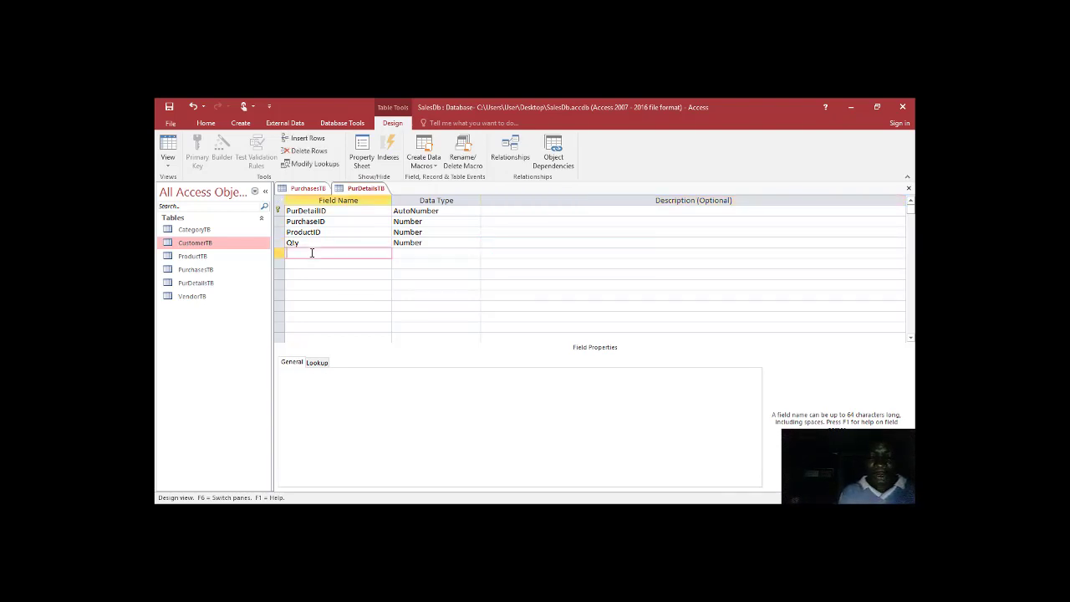
pyautogui.write('C')
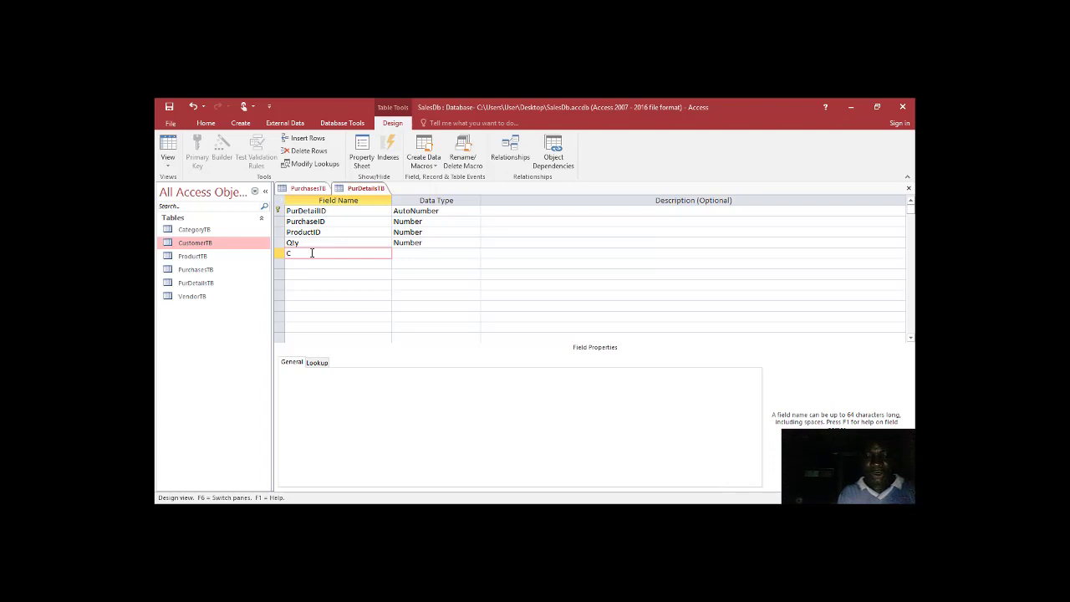
pyautogui.write('o')
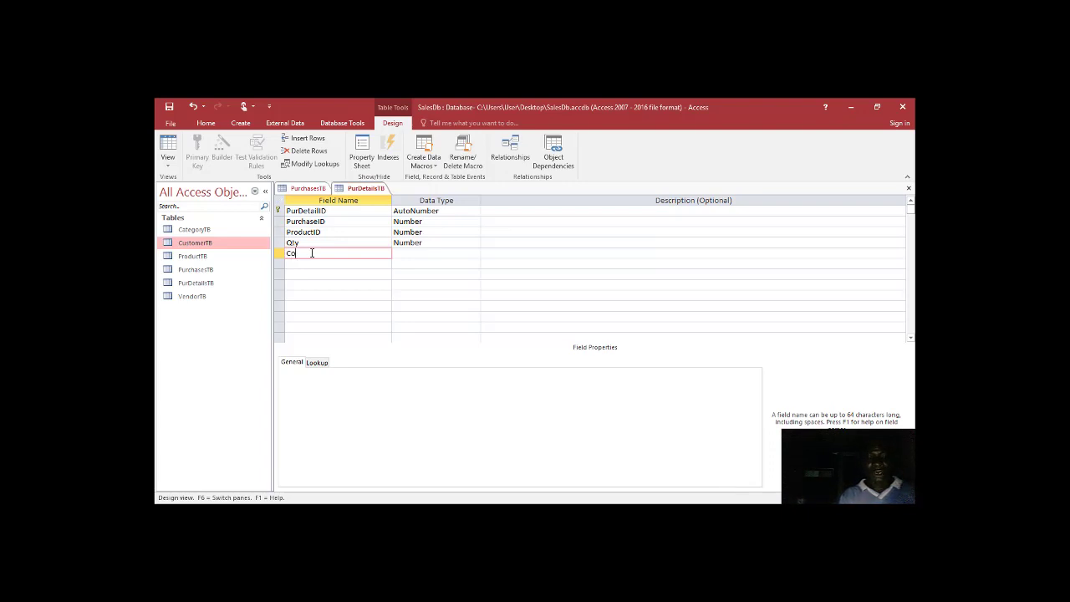
pyautogui.write('stP')
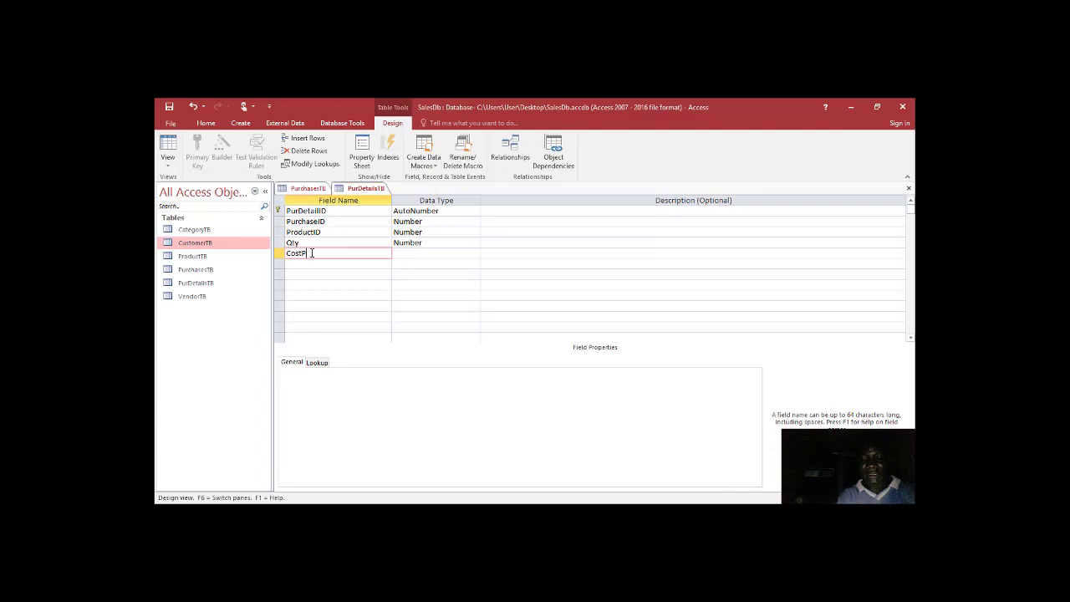
pyautogui.write('rice')
pyautogui.press('Tab')
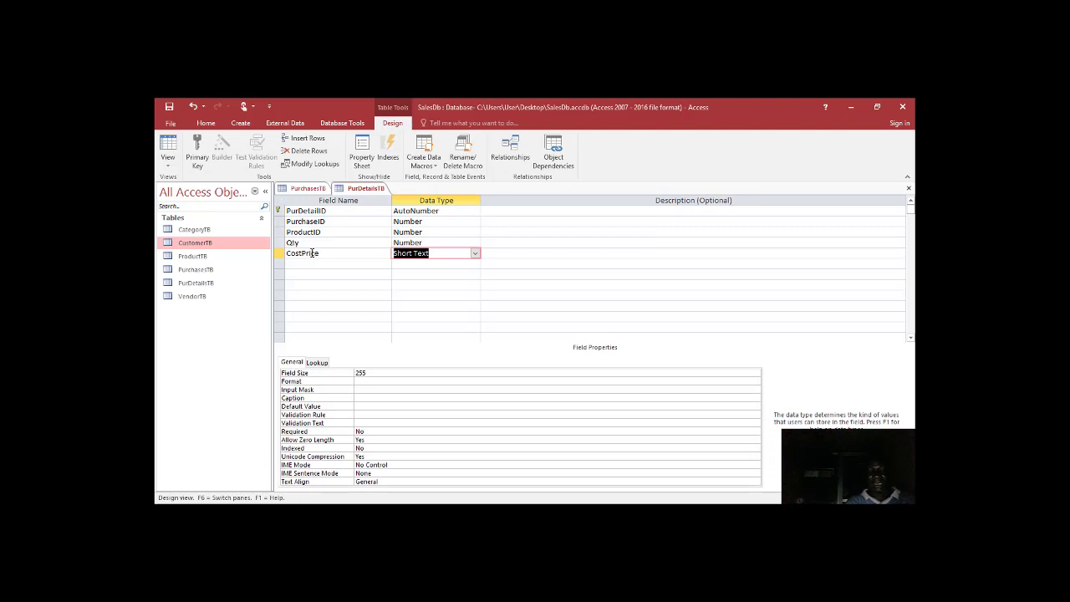
pyautogui.write('number')
pyautogui.press('Tab')
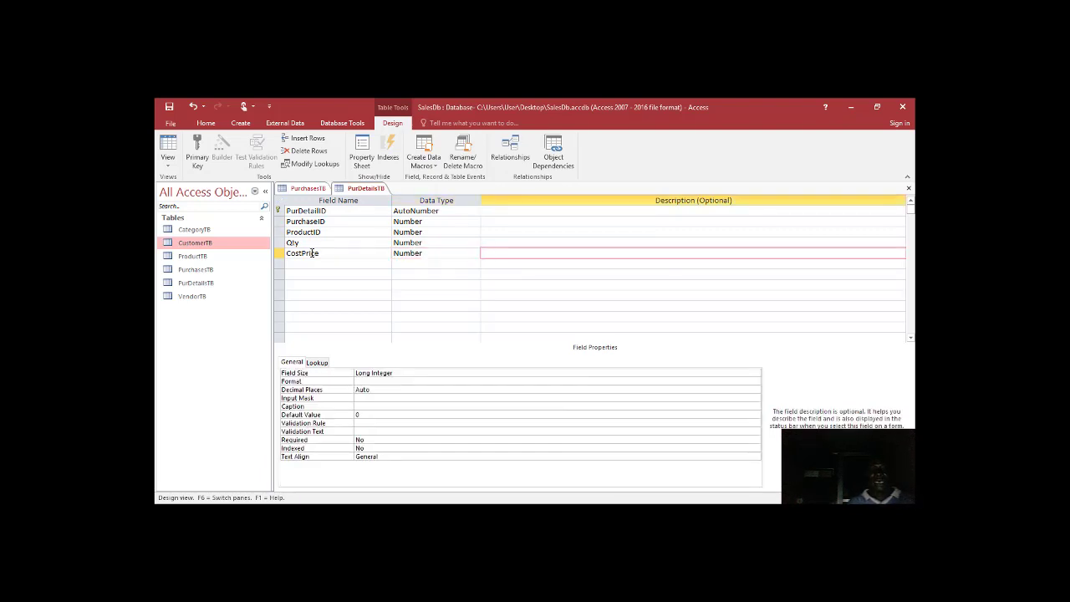
# - Give CostPrice the field size Double, Standard format, 2 decimal places and Left text alignment
pyautogui.click(389, 372)
pyautogui.write('s')
pyautogui.write('double')
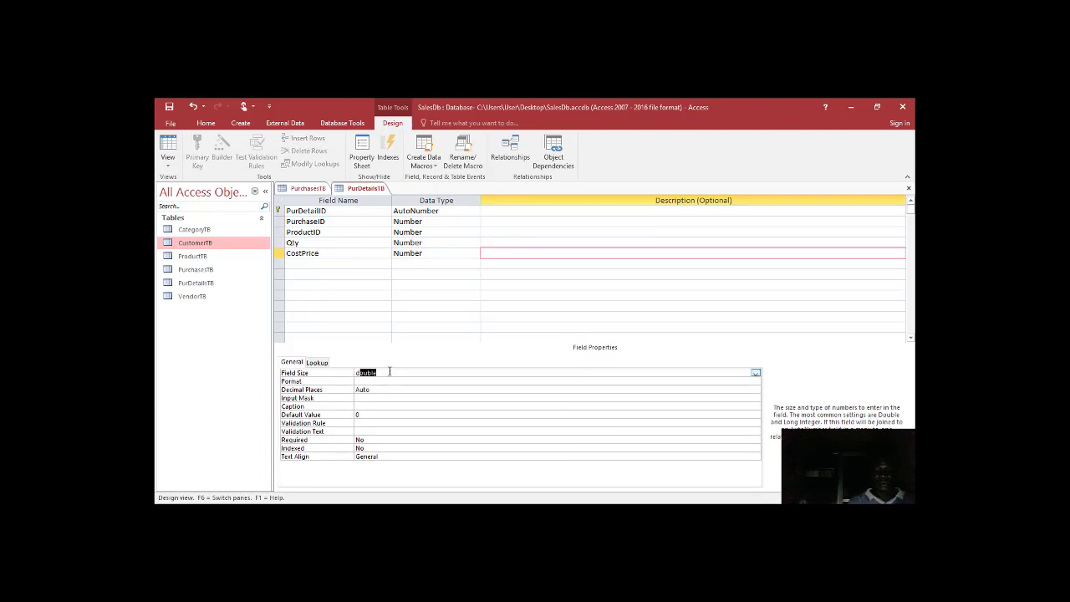
pyautogui.press('Return')
pyautogui.write('standard')
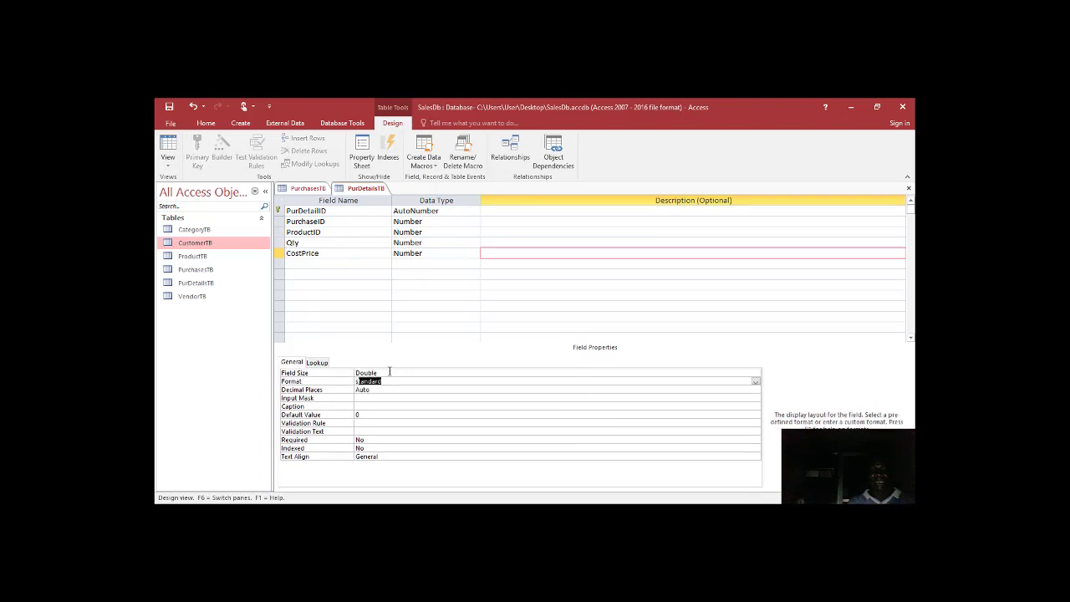
pyautogui.press('Return')
pyautogui.write('2')
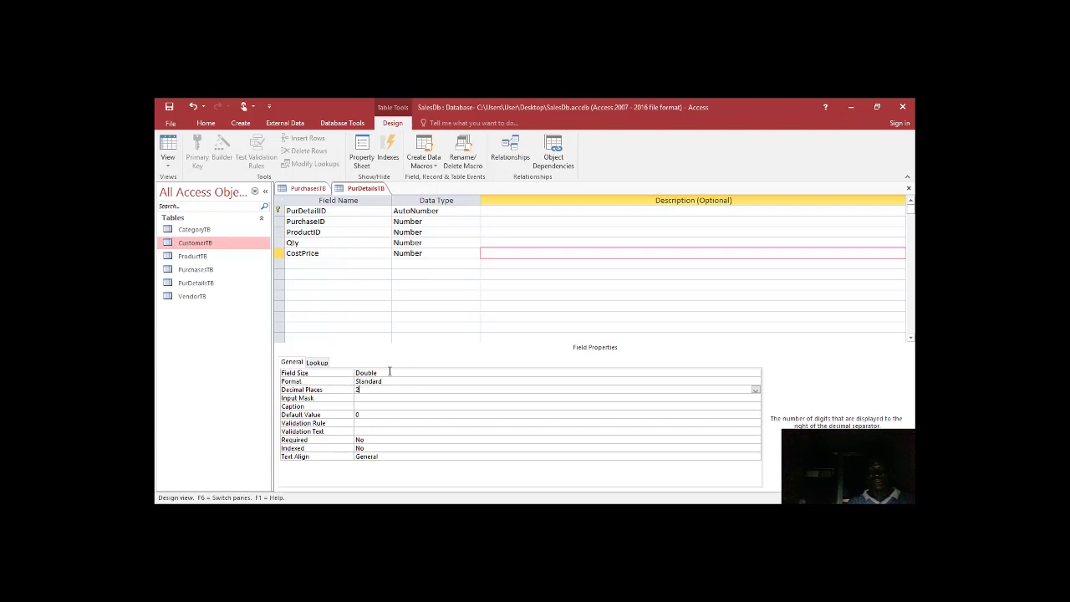
pyautogui.press('Return')
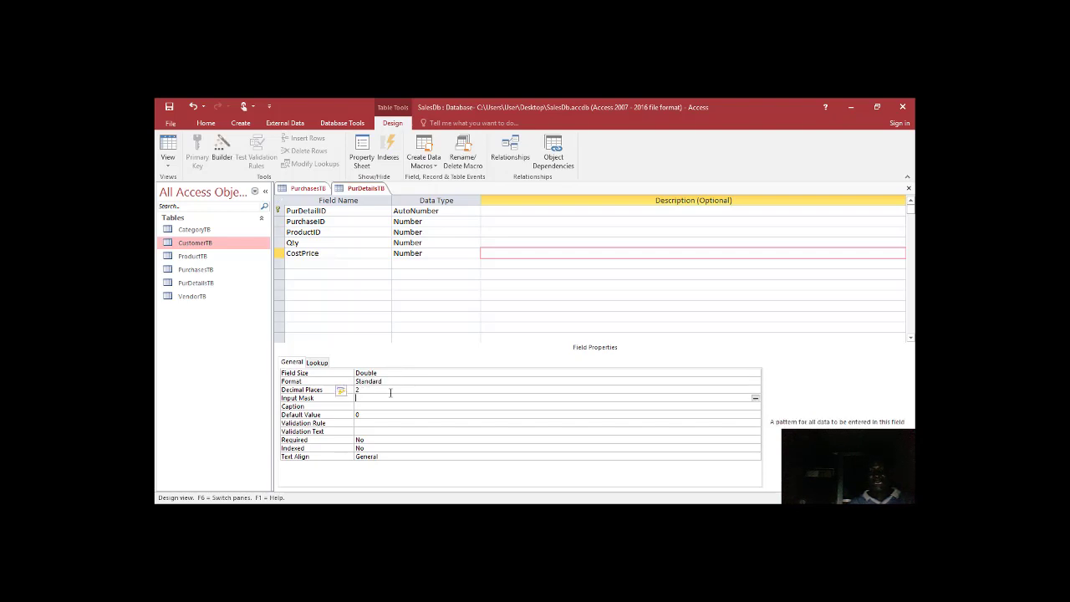
pyautogui.click(388, 457)
pyautogui.write('l')
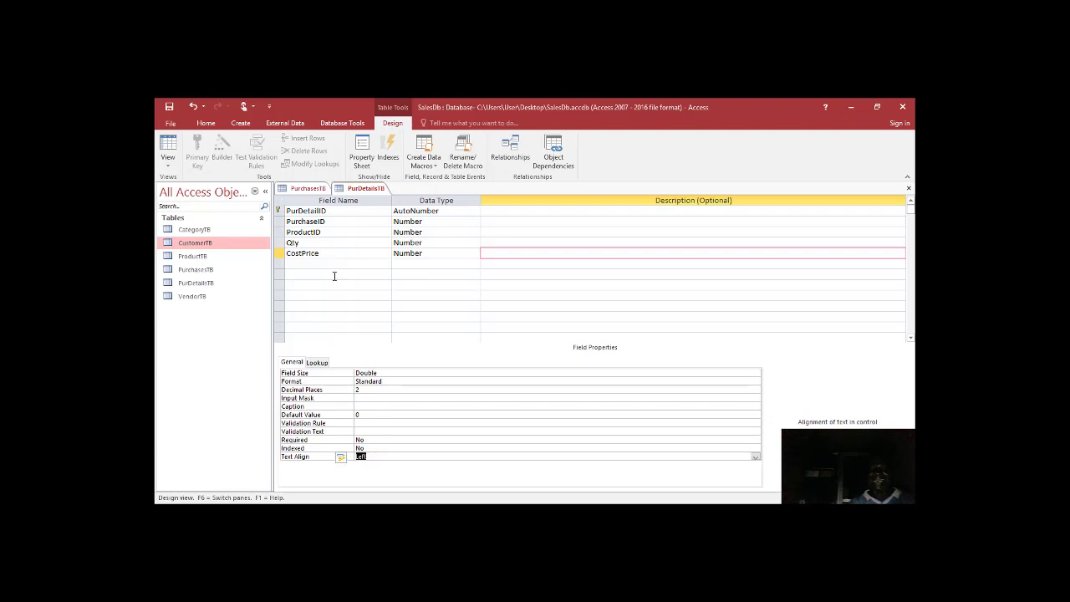
# - Try to add a Calculated field named TotalAmount below CostPrice, cancelling the Expression Builder without an expression
pyautogui.click(318, 263)
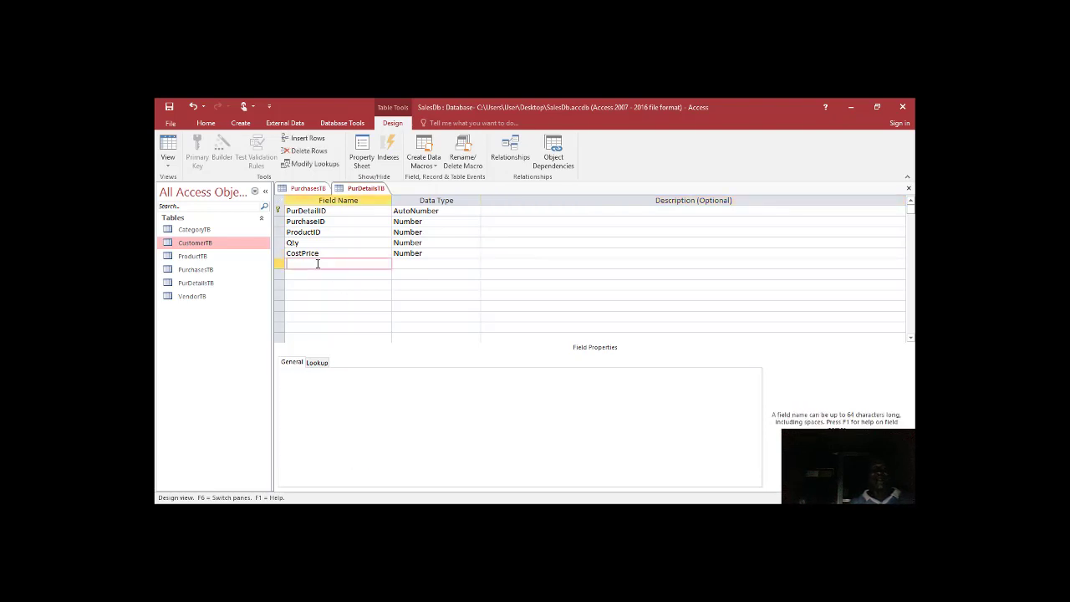
pyautogui.write('Amount')
pyautogui.press('Home')
pyautogui.write('Totall')
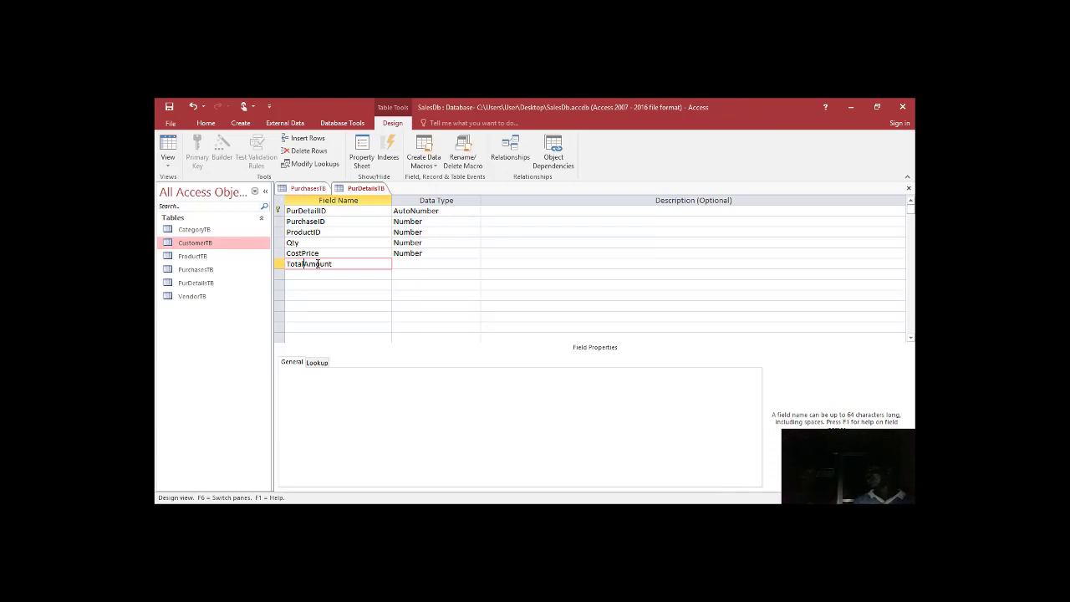
pyautogui.click(404, 264)
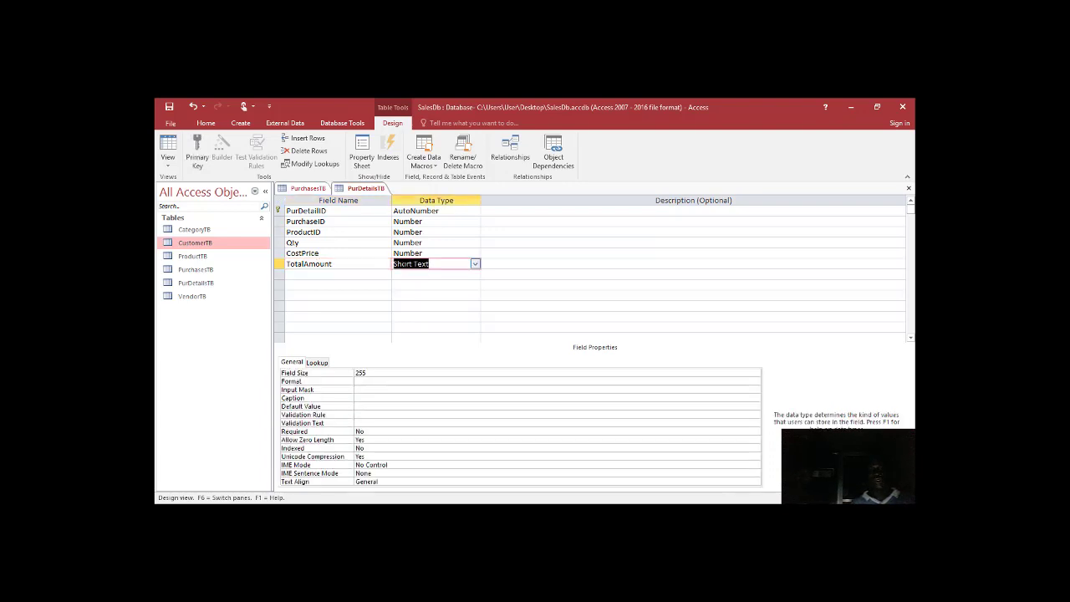
pyautogui.write('cal')
pyautogui.press('Return')
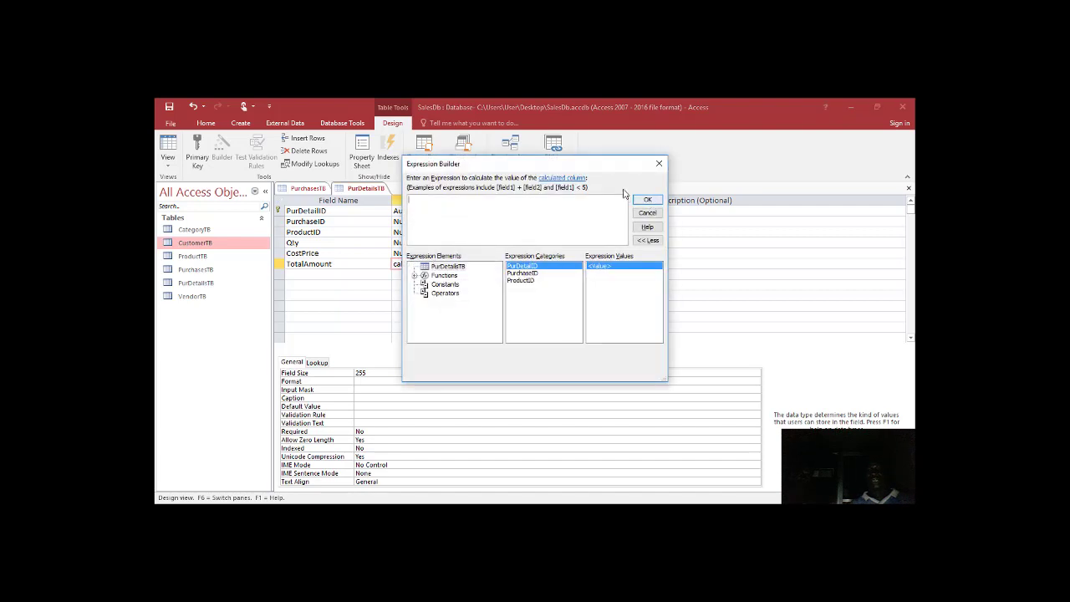
pyautogui.moveTo(599, 170); pyautogui.dragTo(741, 164)
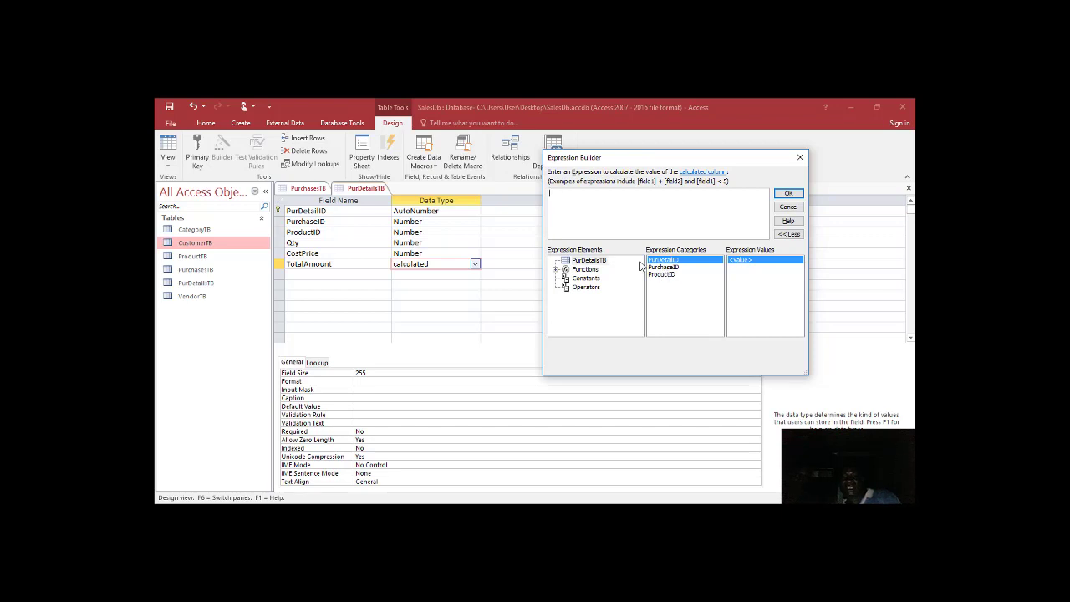
pyautogui.click(600, 262)
pyautogui.click(788, 207)
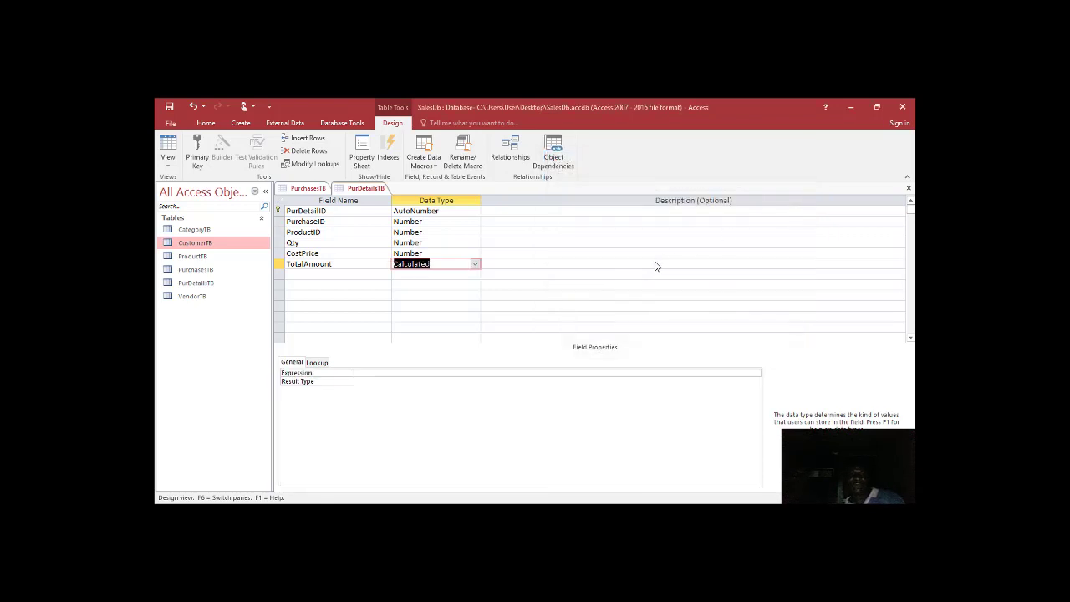
# - Delete the TotalAmount field from the PurDetailsTB table design
pyautogui.click(530, 261)
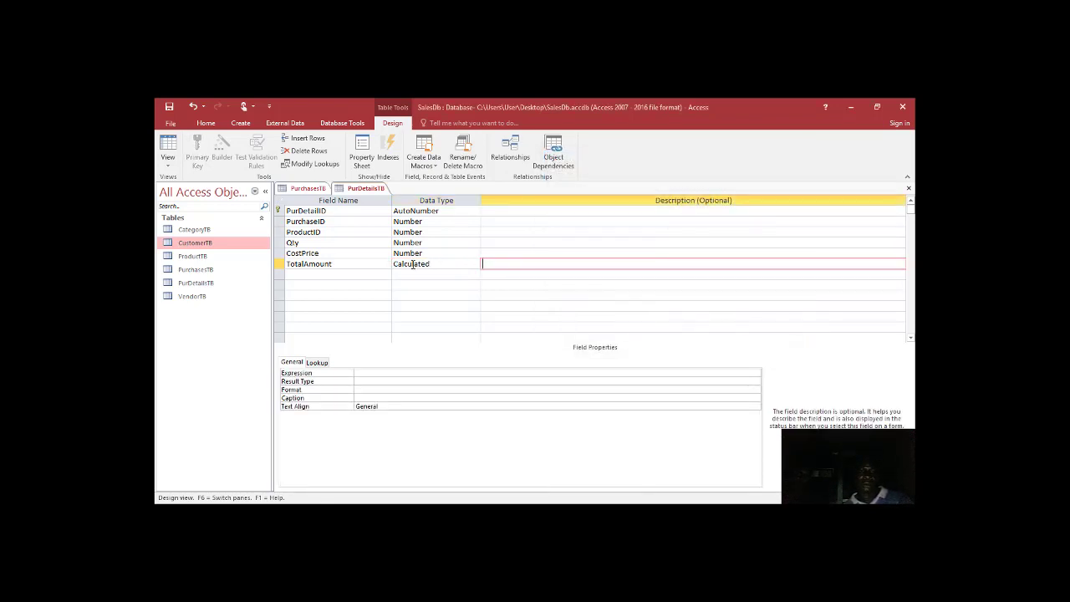
pyautogui.click(337, 264)
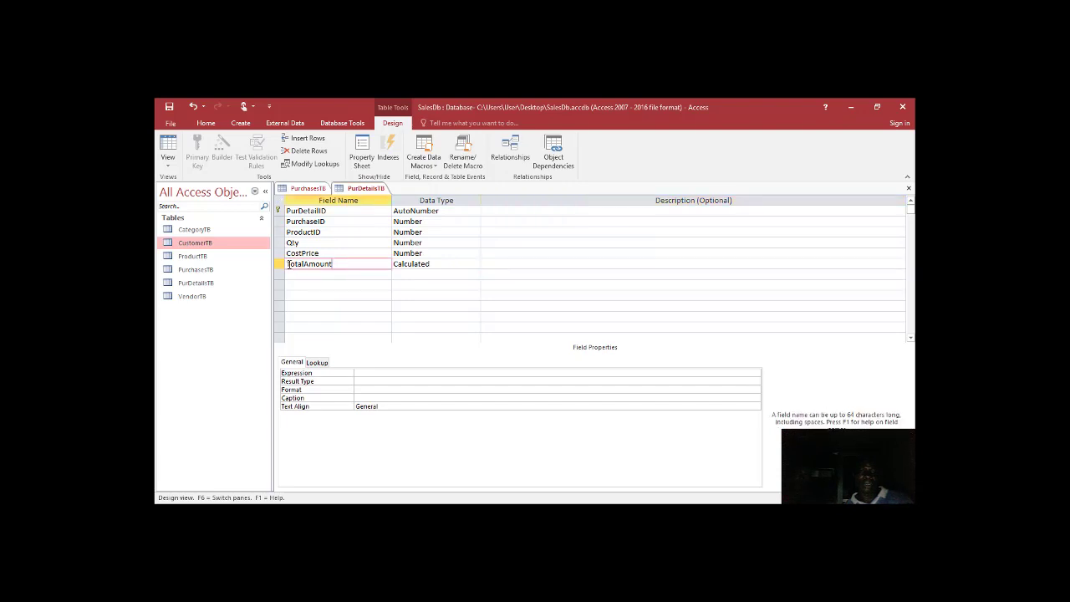
pyautogui.click(280, 264)
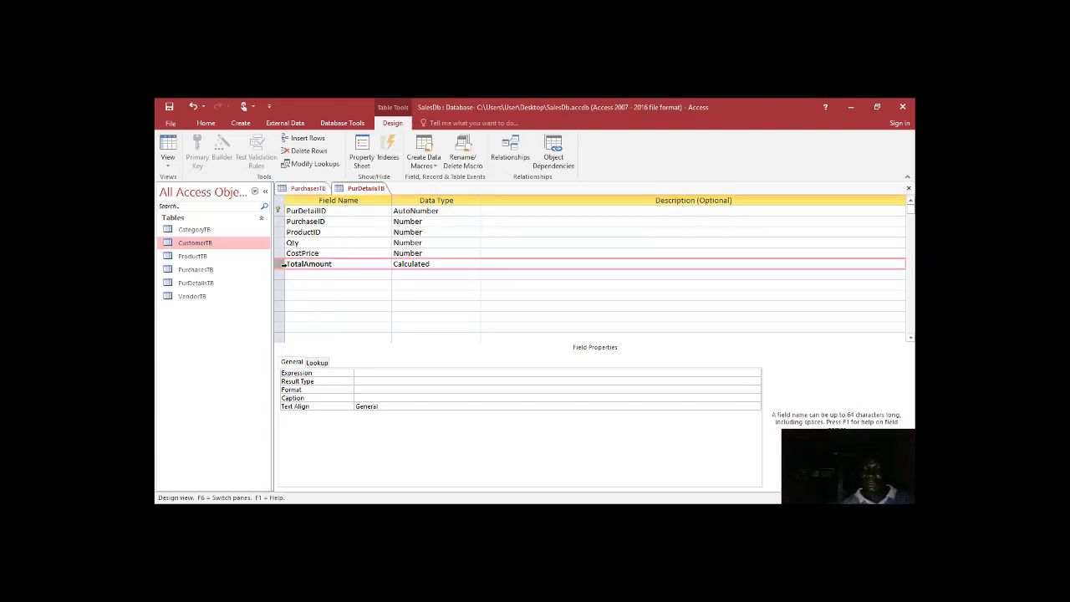
pyautogui.press('Delete')
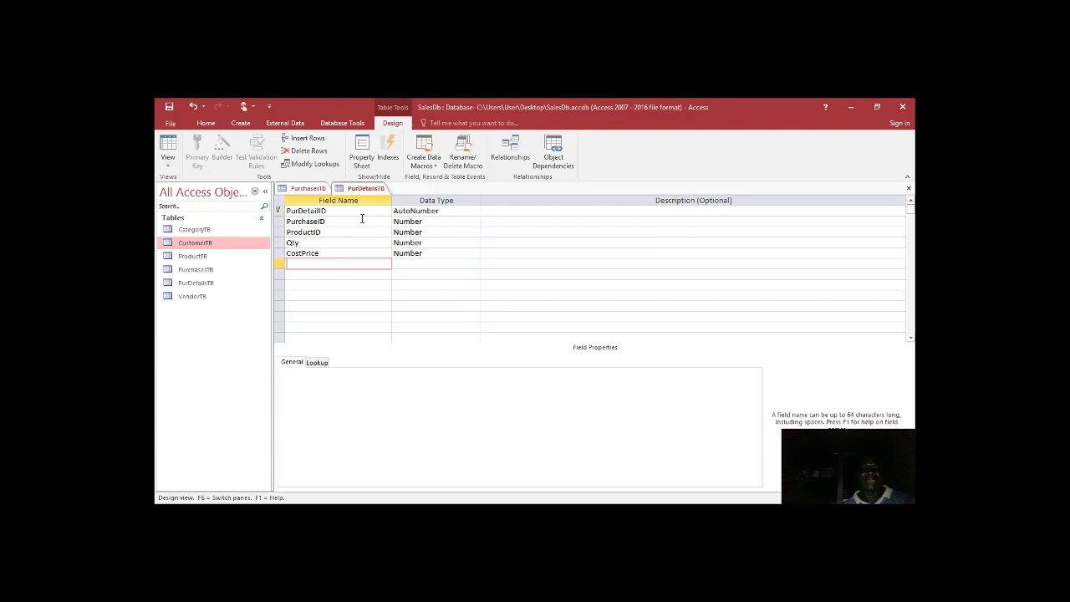
# - Save the PurDetailsTB design and add a Calculated field named TotalAmt below CostPrice
pyautogui.rightClick(354, 193)
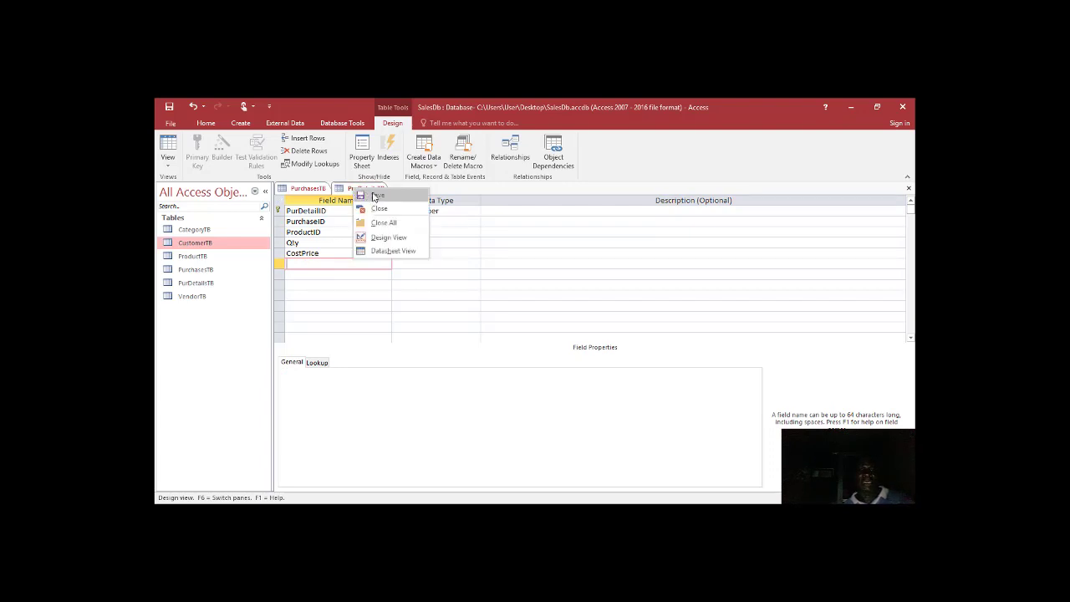
pyautogui.click(373, 196)
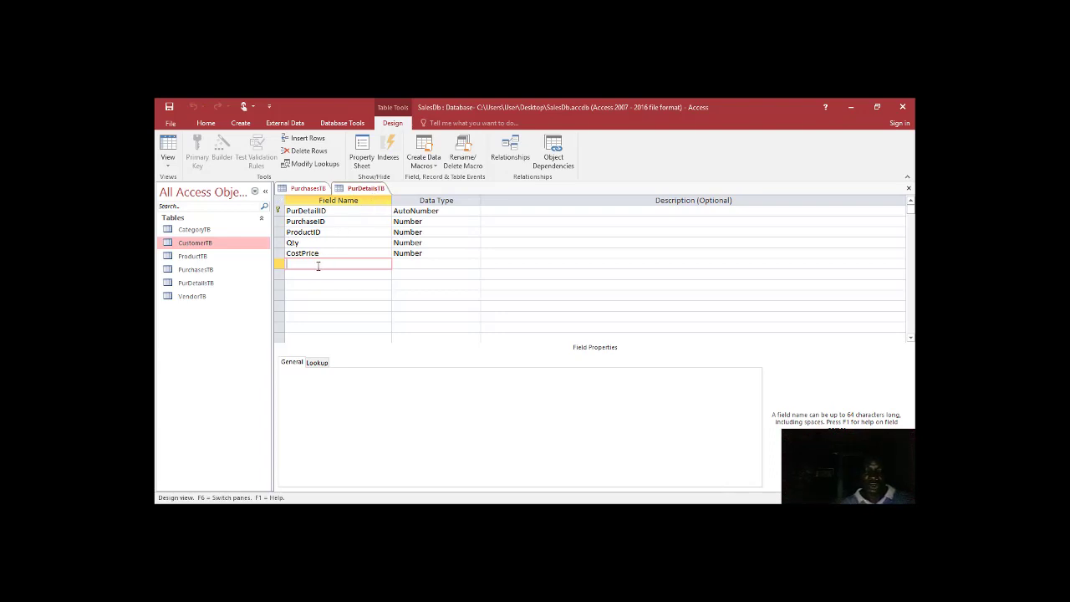
pyautogui.write('Tota')
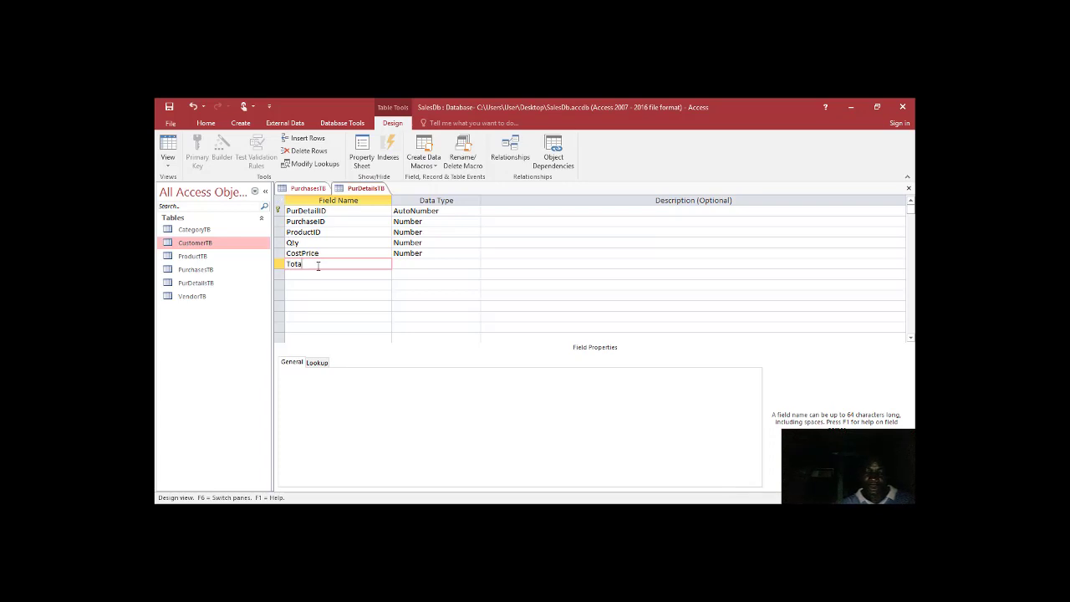
pyautogui.write('lAmt')
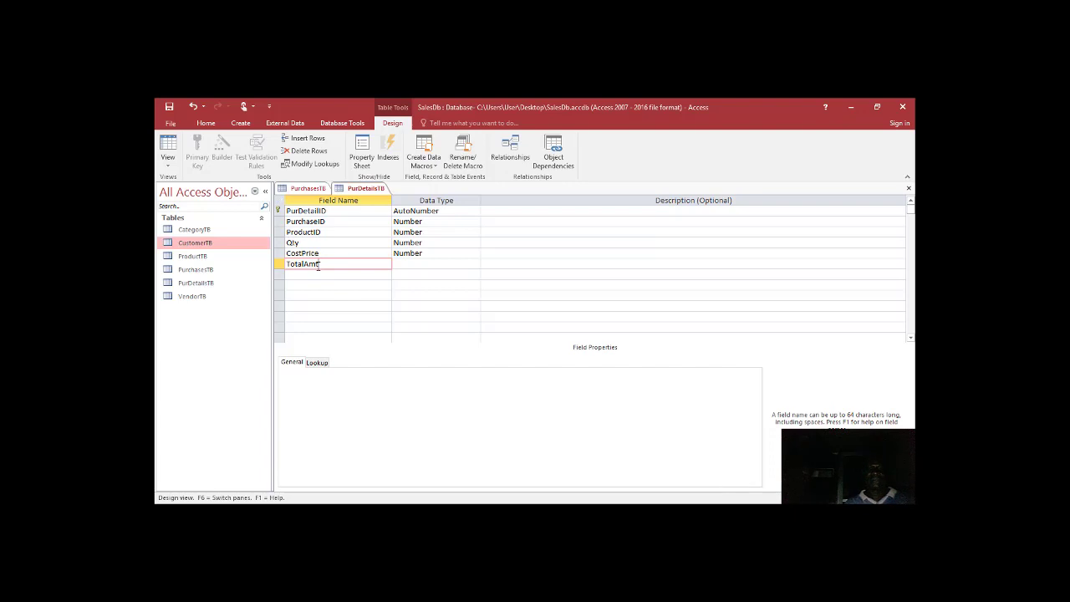
pyautogui.press('Tab')
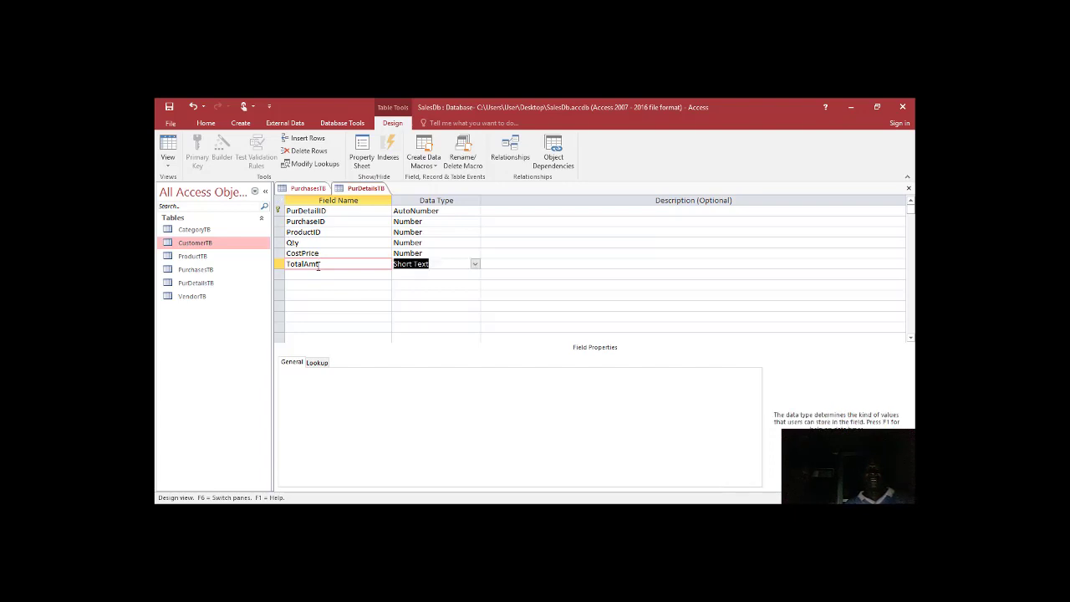
pyautogui.write('calculated')
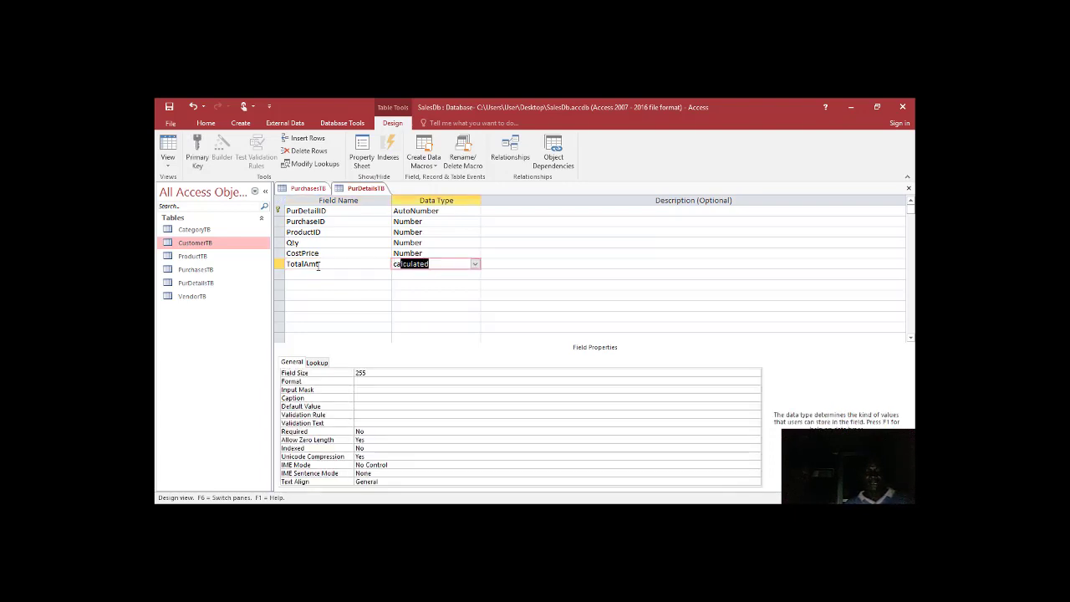
pyautogui.press('Tab')
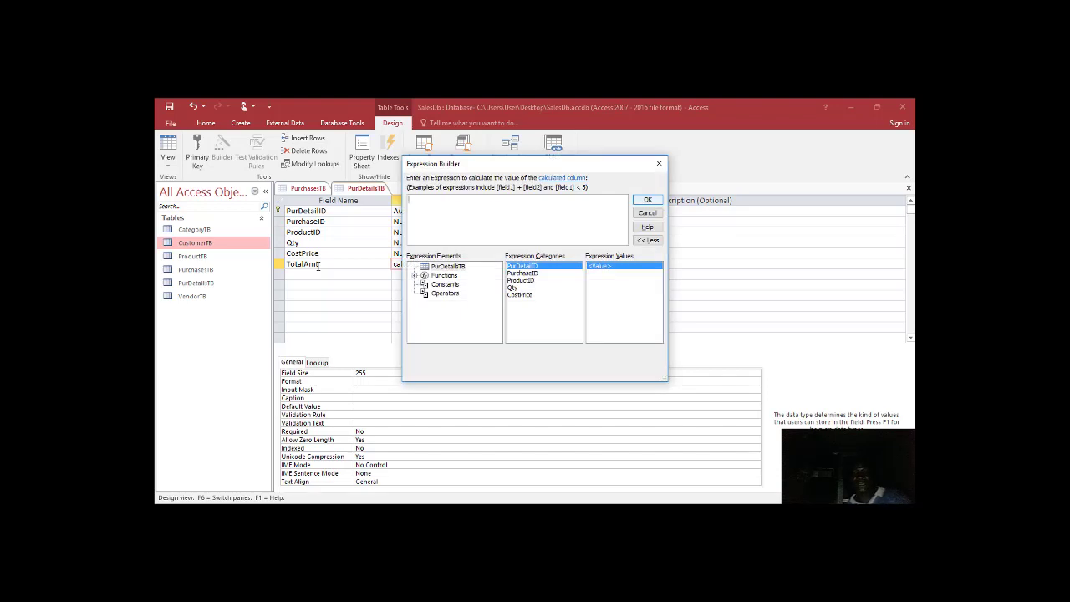
# - Build the TotalAmt expression as [CostPrice] * [Qty] and accept it
pyautogui.doubleClick(518, 295)
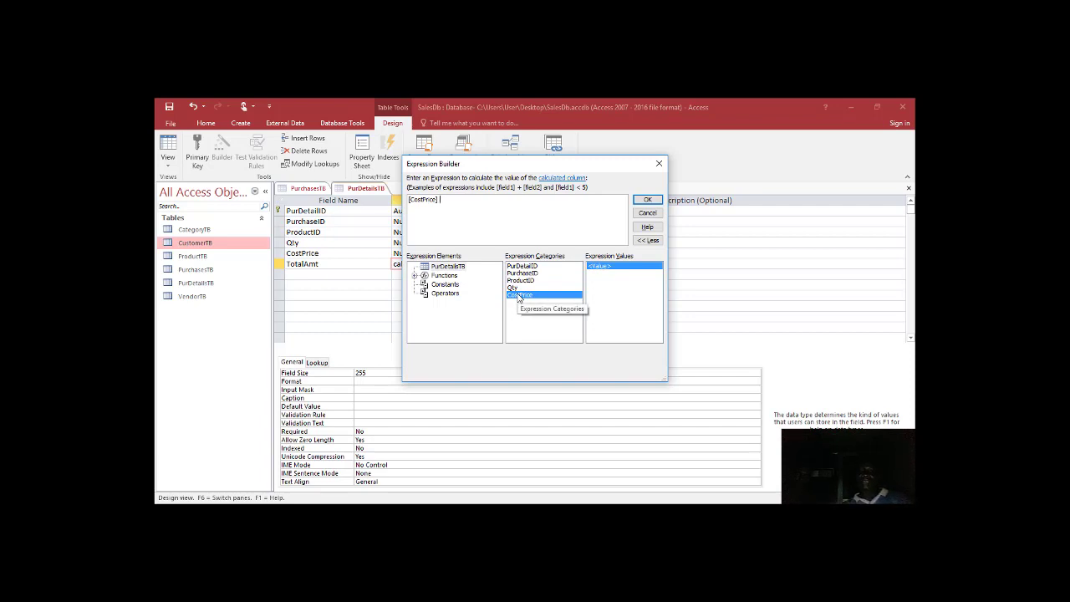
pyautogui.write('*')
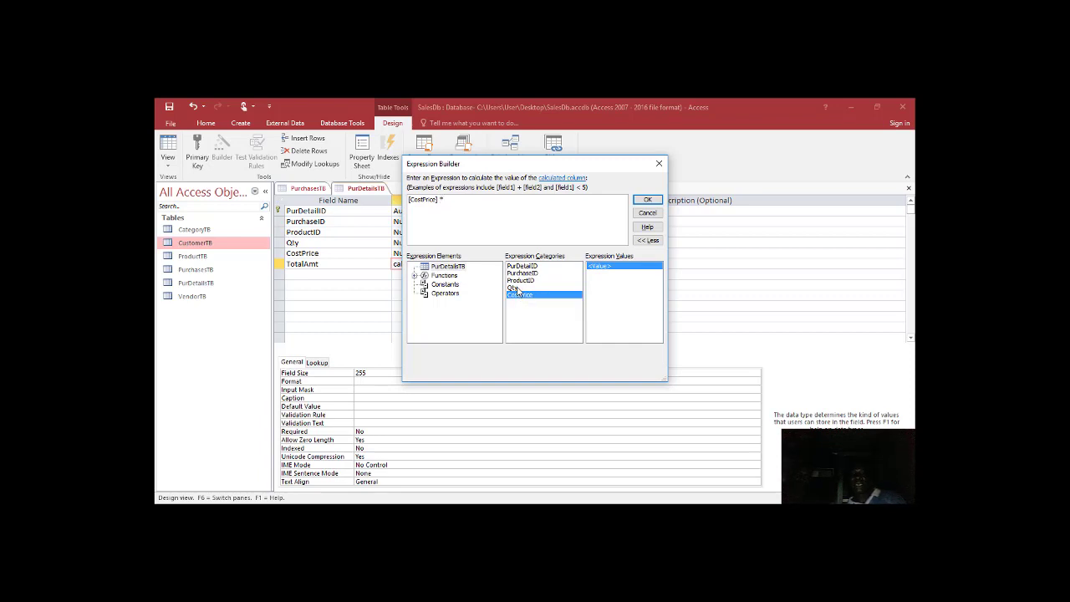
pyautogui.doubleClick(515, 289)
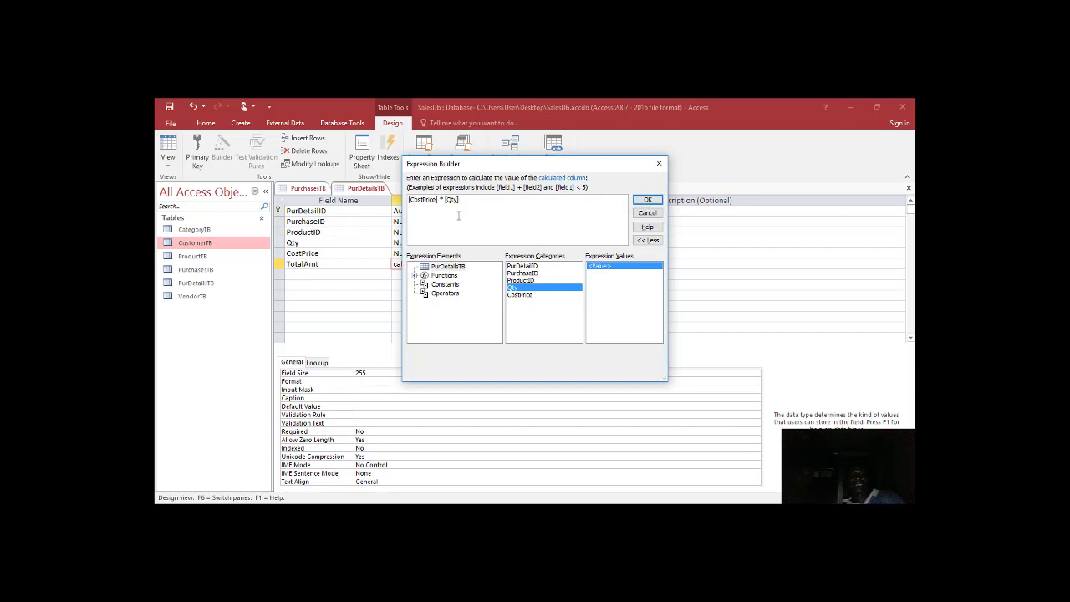
pyautogui.write('=')
pyautogui.click(646, 202)
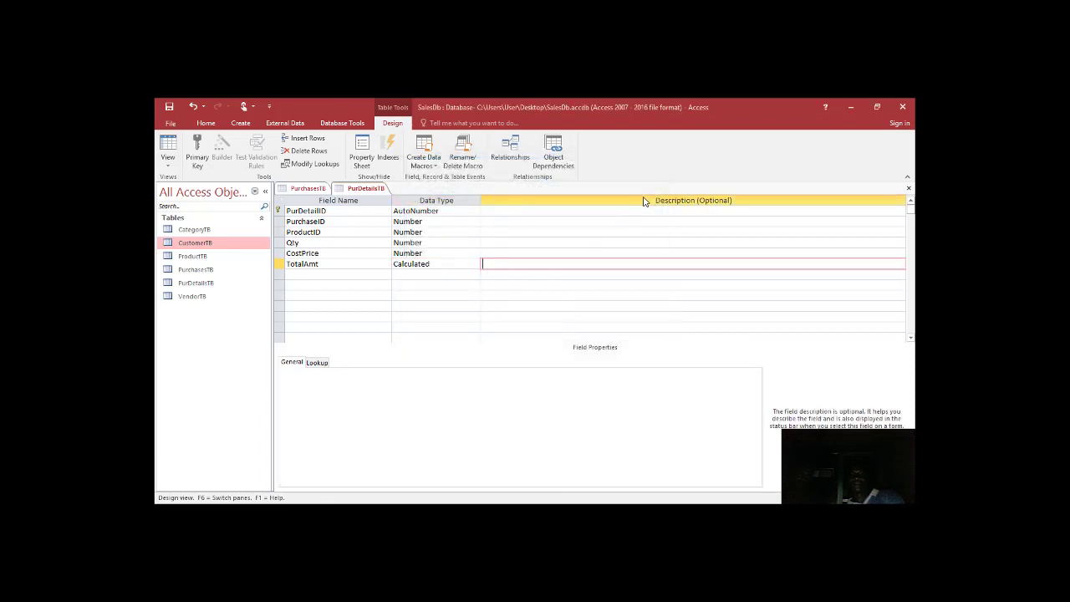
# - Set the TotalAmt field's result type to Double and its format to Standard
pyautogui.click(521, 250)
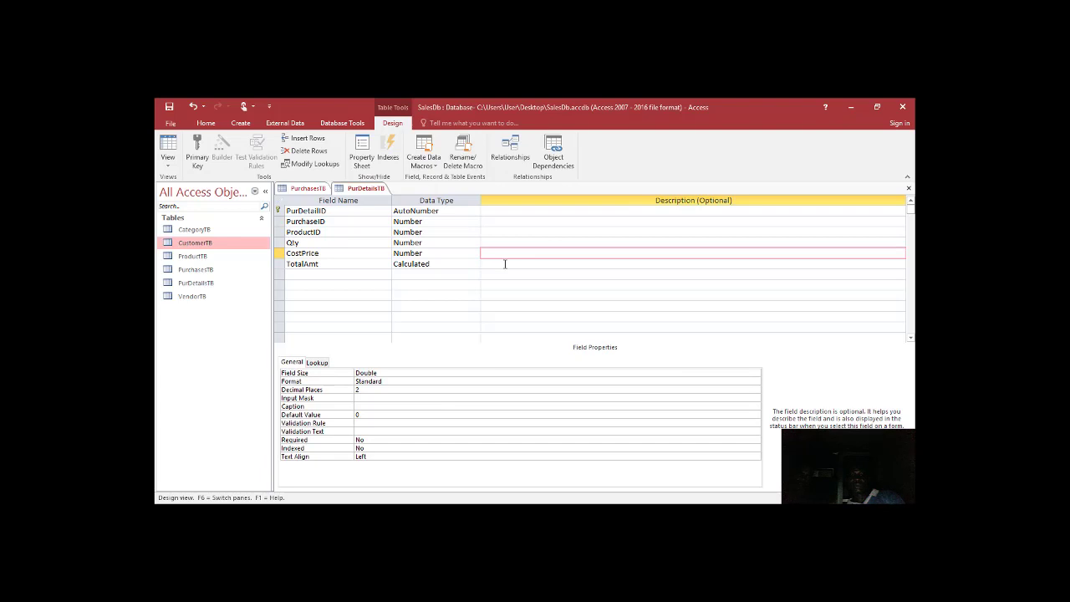
pyautogui.click(504, 263)
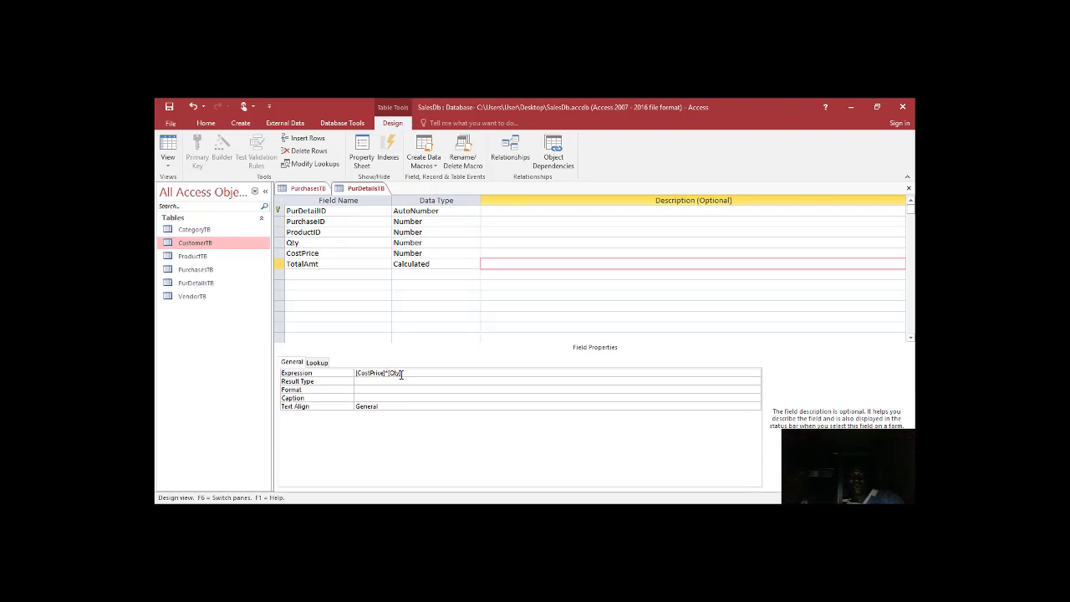
pyautogui.click(392, 381)
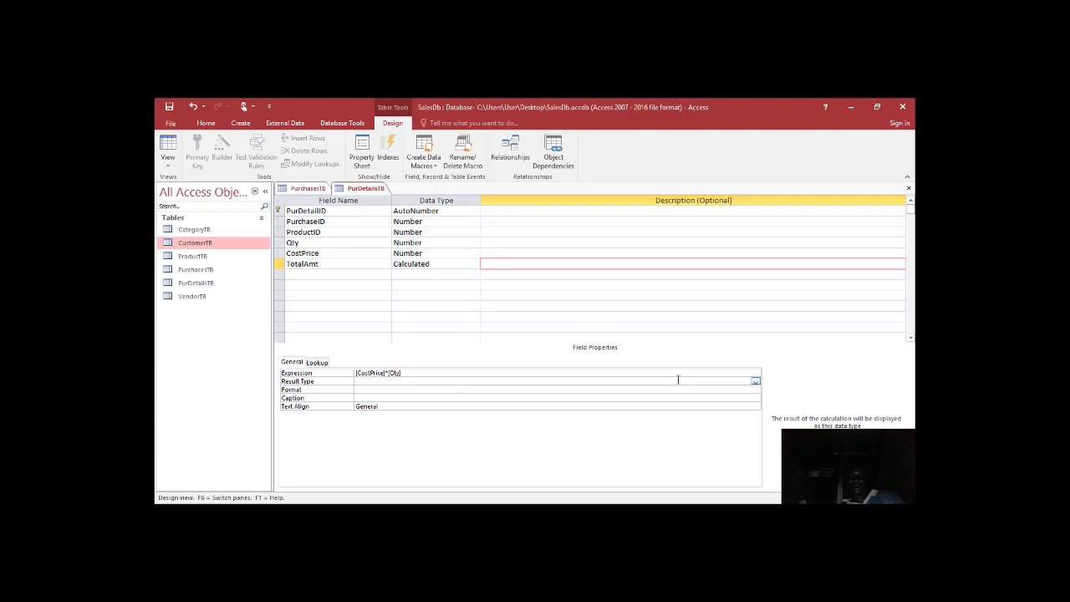
pyautogui.click(755, 382)
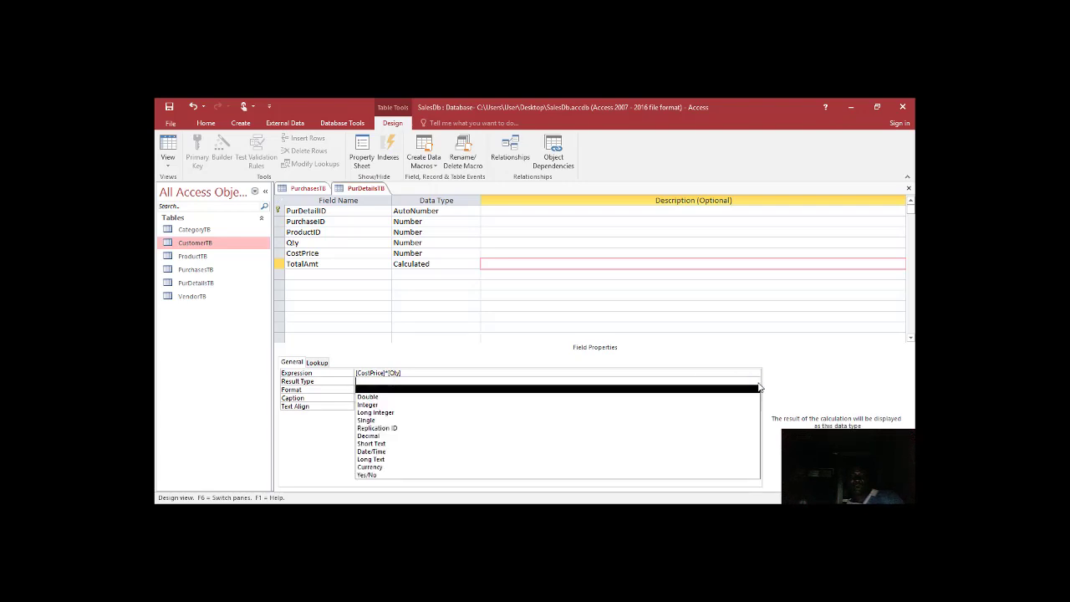
pyautogui.click(542, 399)
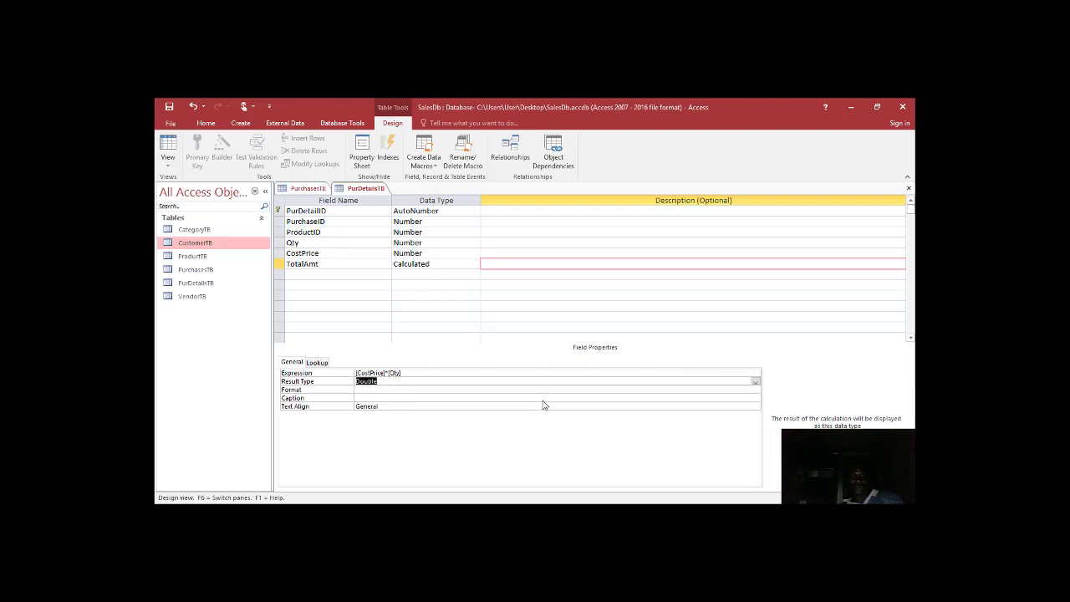
pyautogui.press('Down')
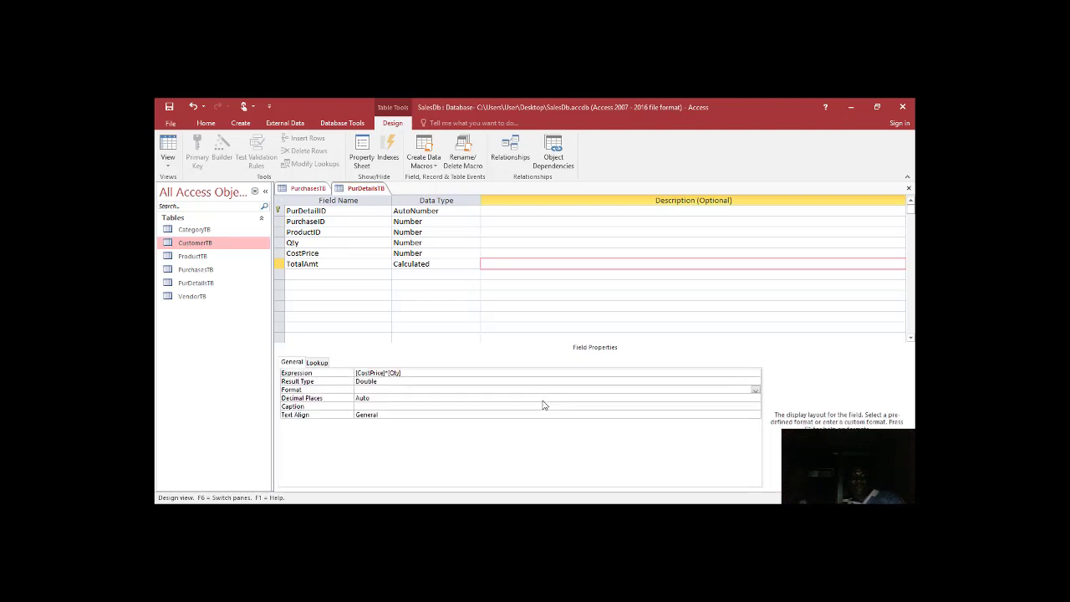
pyautogui.write('standard')
pyautogui.press('Return')
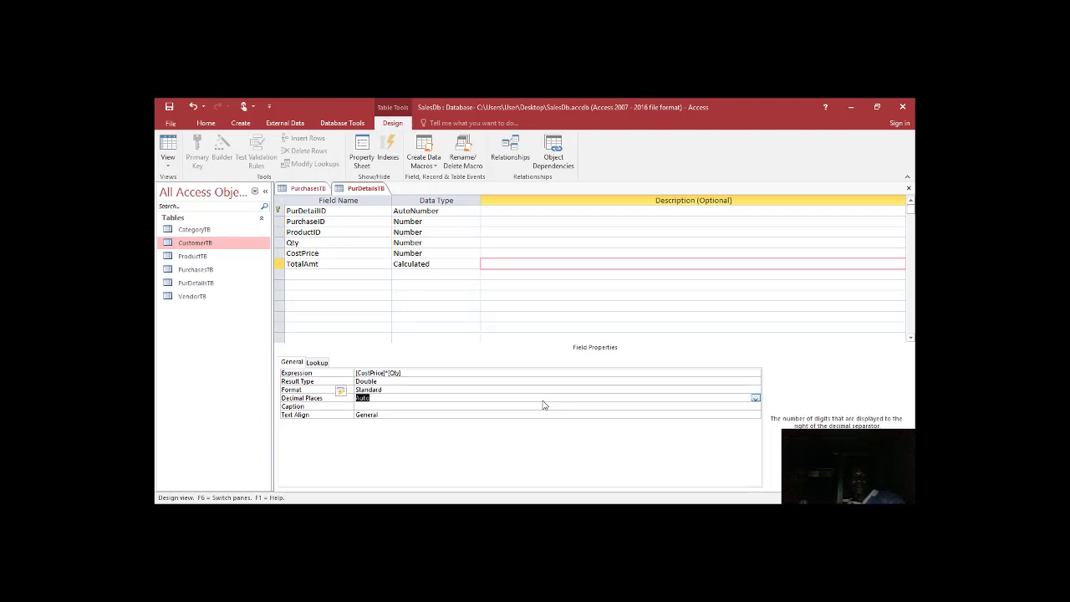
# - Give TotalAmt 2 decimal places and Left text alignment, and save the PurDetailsTB design
pyautogui.write('2')
pyautogui.press('Return')
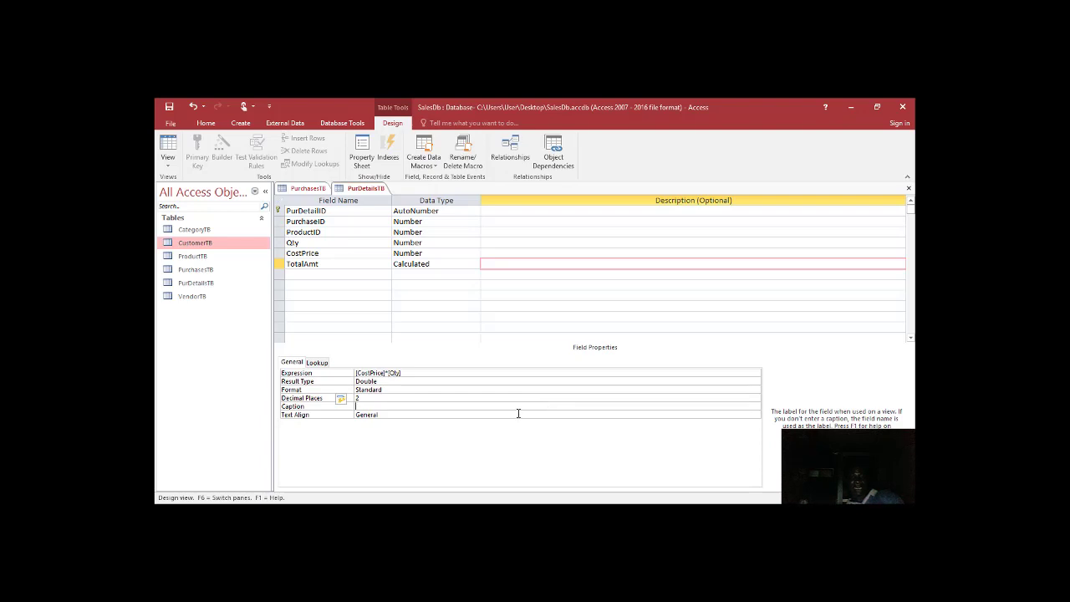
pyautogui.click(519, 413)
pyautogui.doubleClick(518, 413)
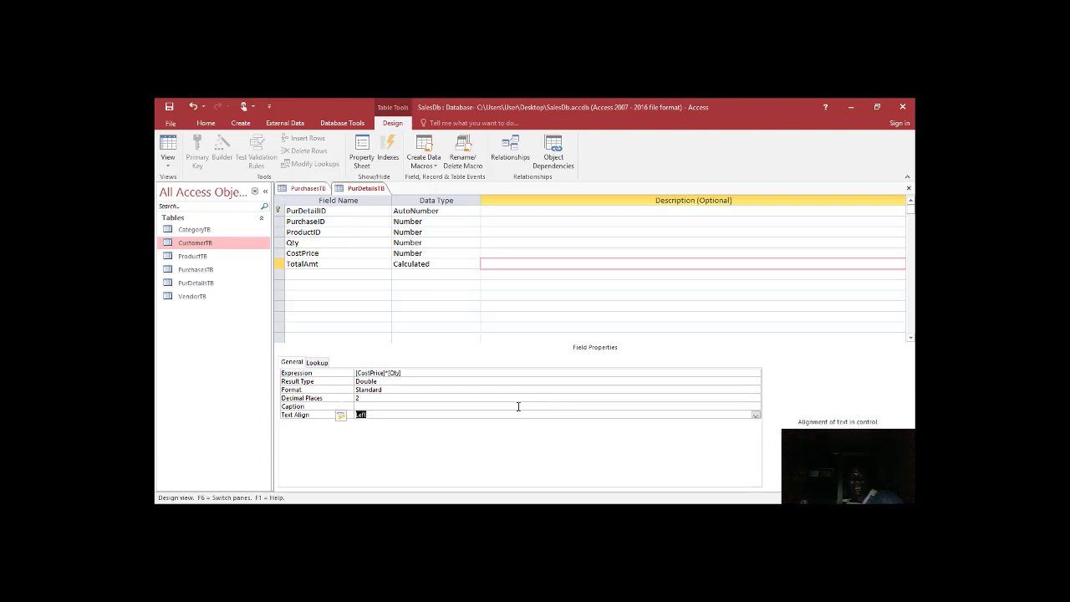
pyautogui.click(506, 406)
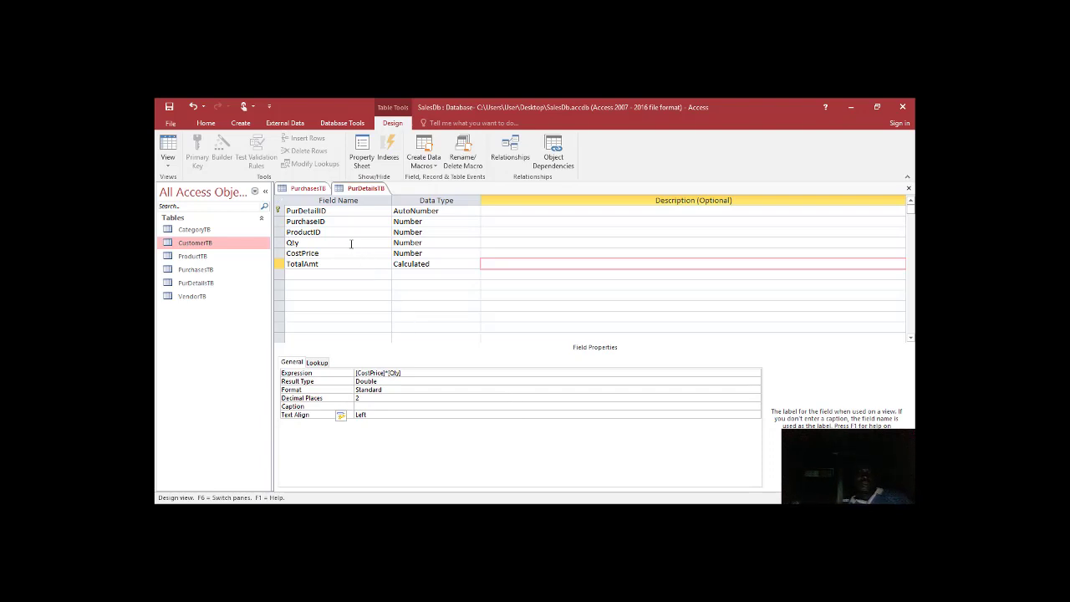
pyautogui.rightClick(368, 189)
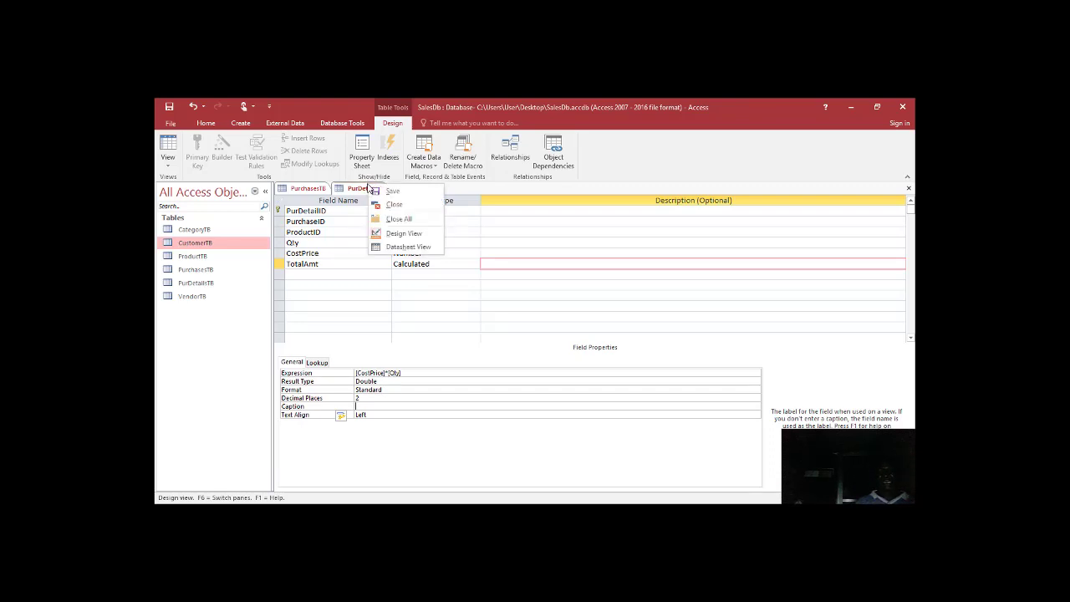
pyautogui.click(381, 194)
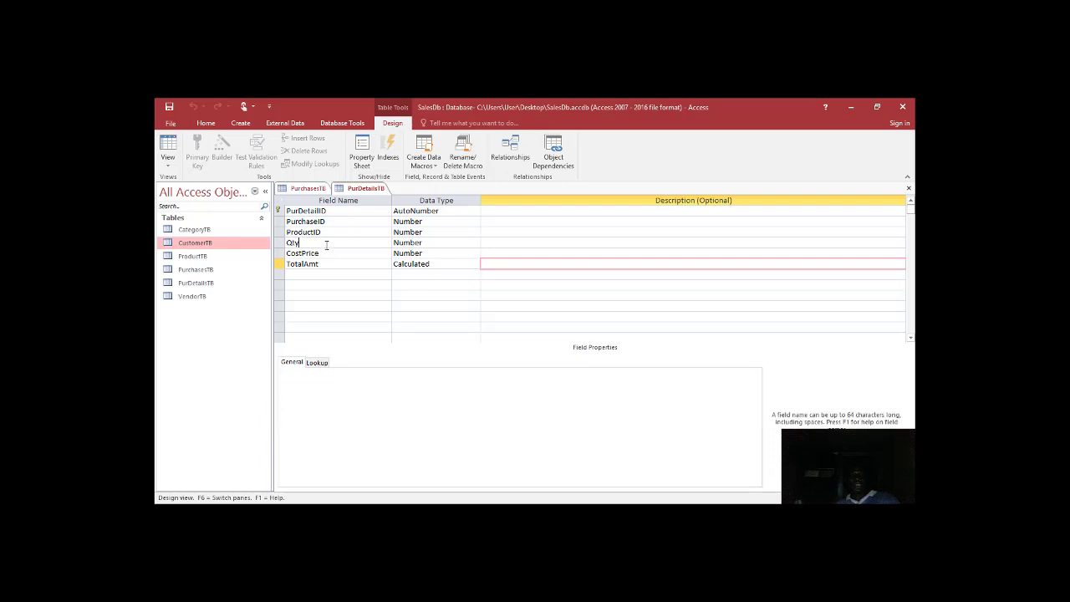
# - Open ProductTB in Datasheet View and select its Qty column
pyautogui.click(326, 242)
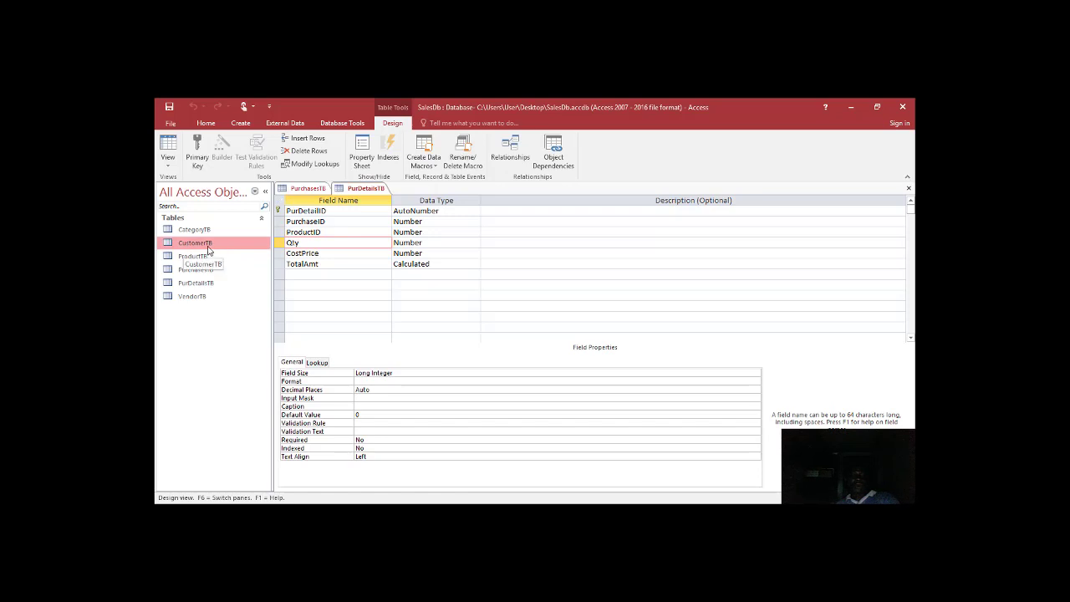
pyautogui.moveTo(205, 255); pyautogui.dragTo(203, 262)
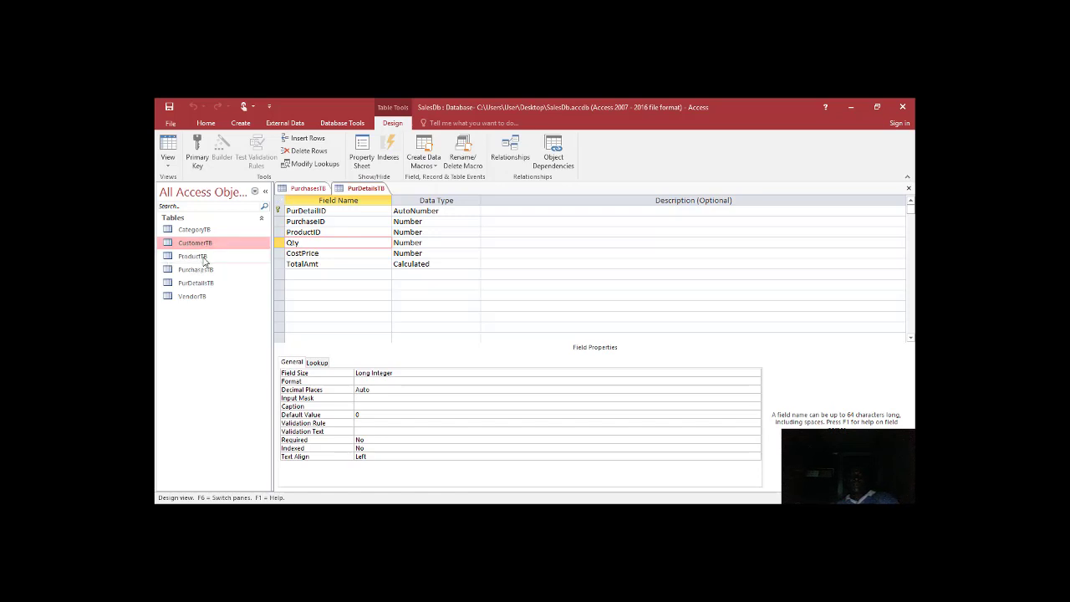
pyautogui.click(203, 261)
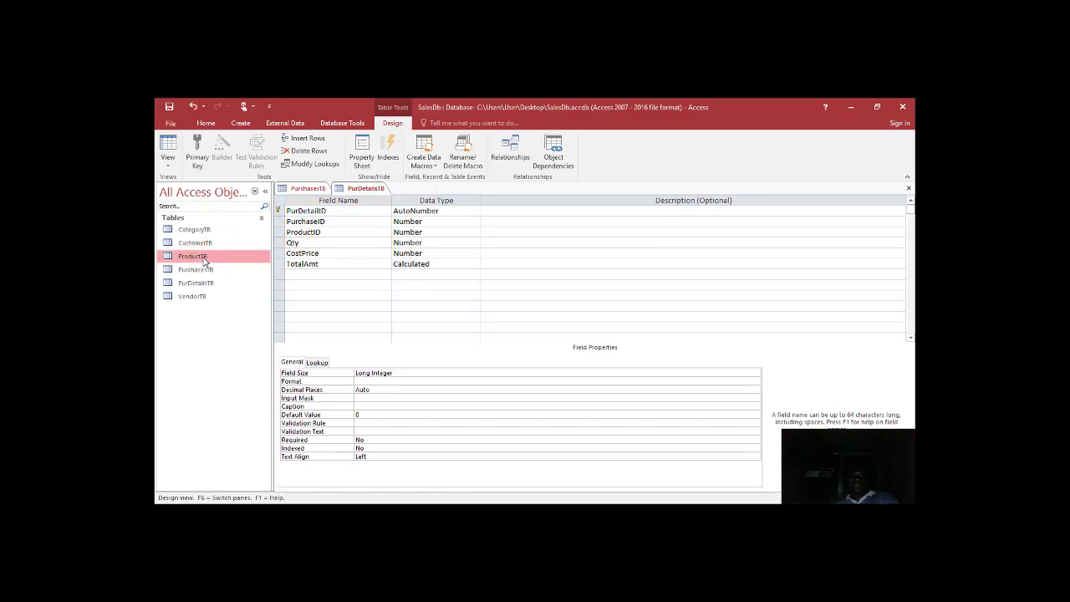
pyautogui.doubleClick(203, 261)
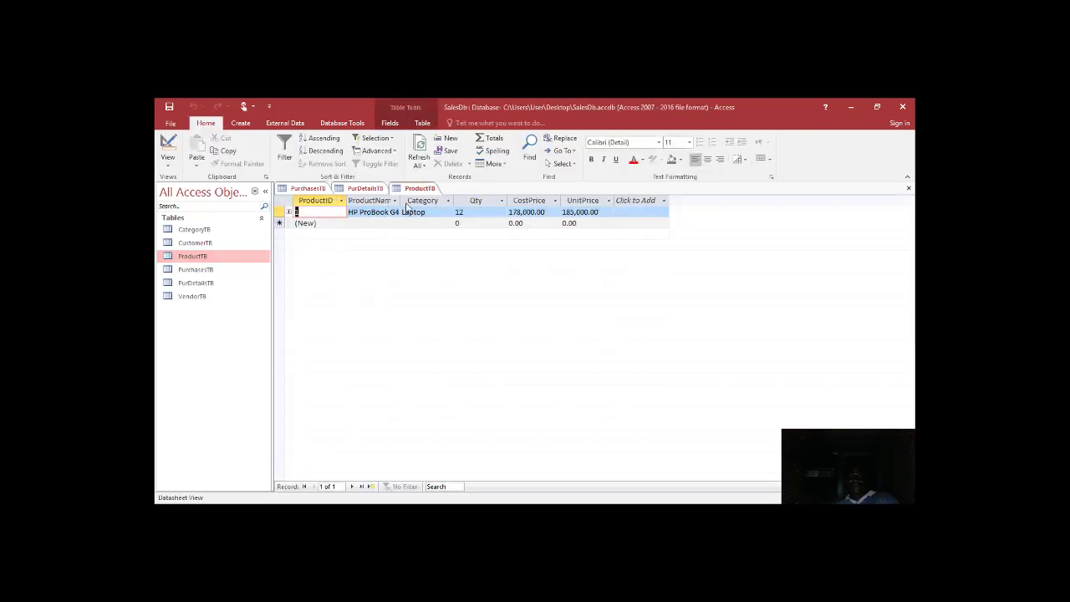
pyautogui.click(490, 198)
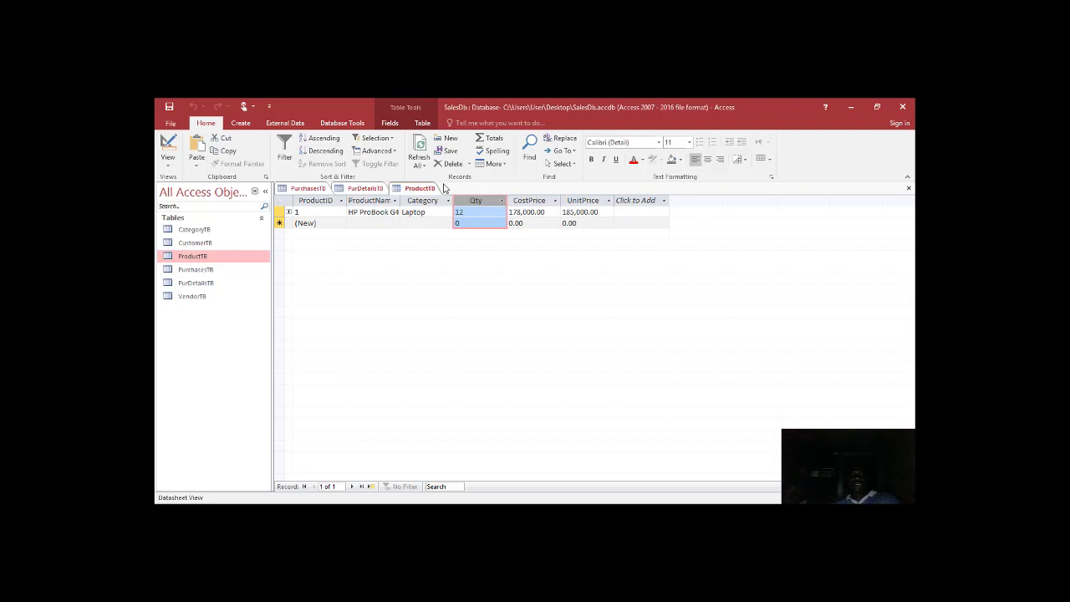
# - Start a Before Change data macro for ProductTB
pyautogui.click(391, 124)
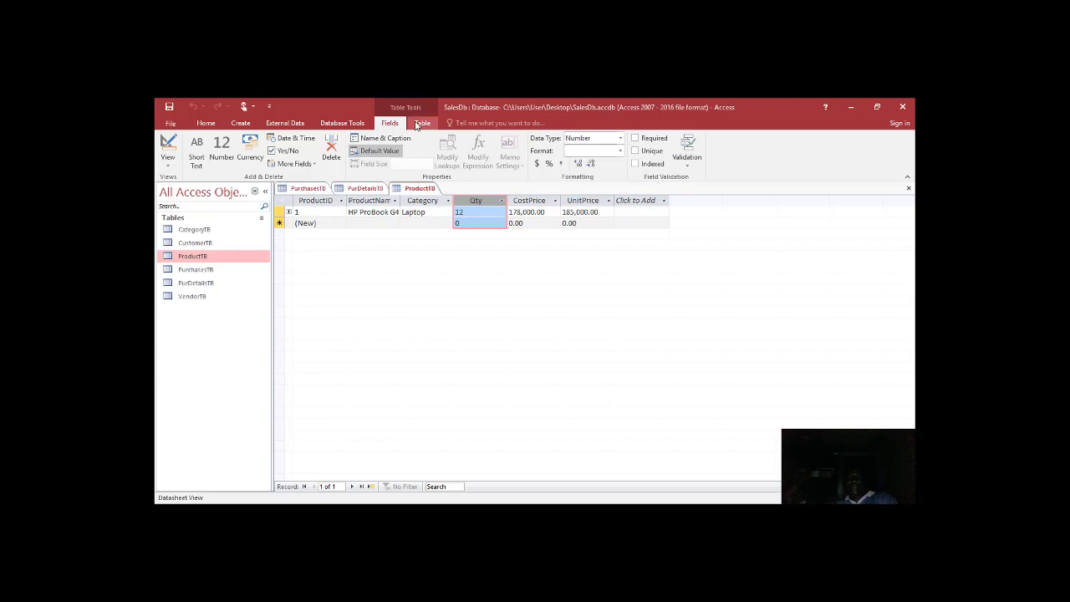
pyautogui.click(420, 123)
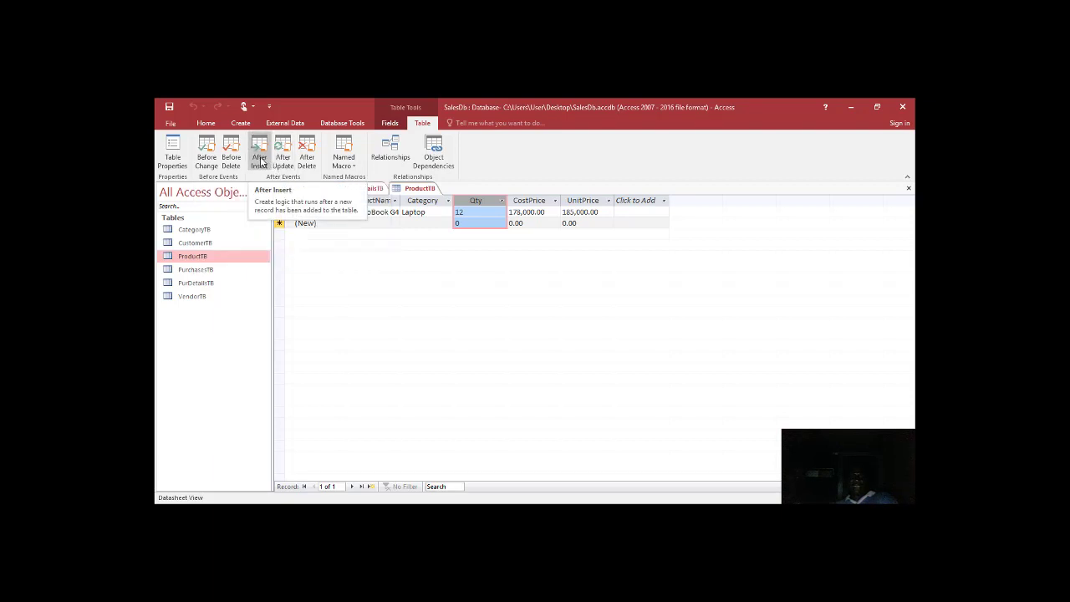
pyautogui.click(204, 151)
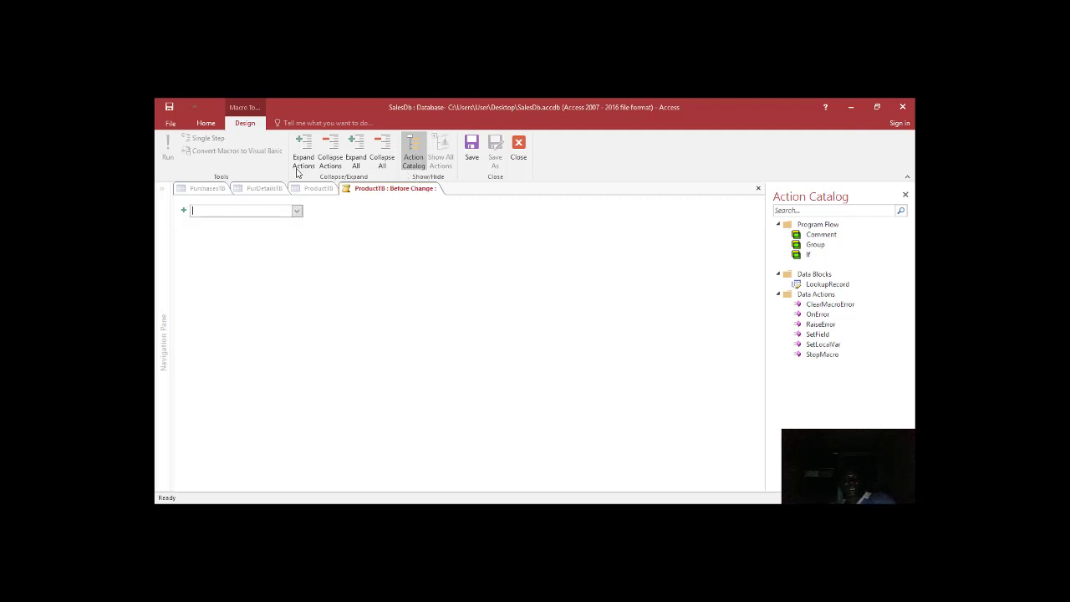
# - Add a SetField action to the Before Change macro with Qty as the field name
pyautogui.click(297, 211)
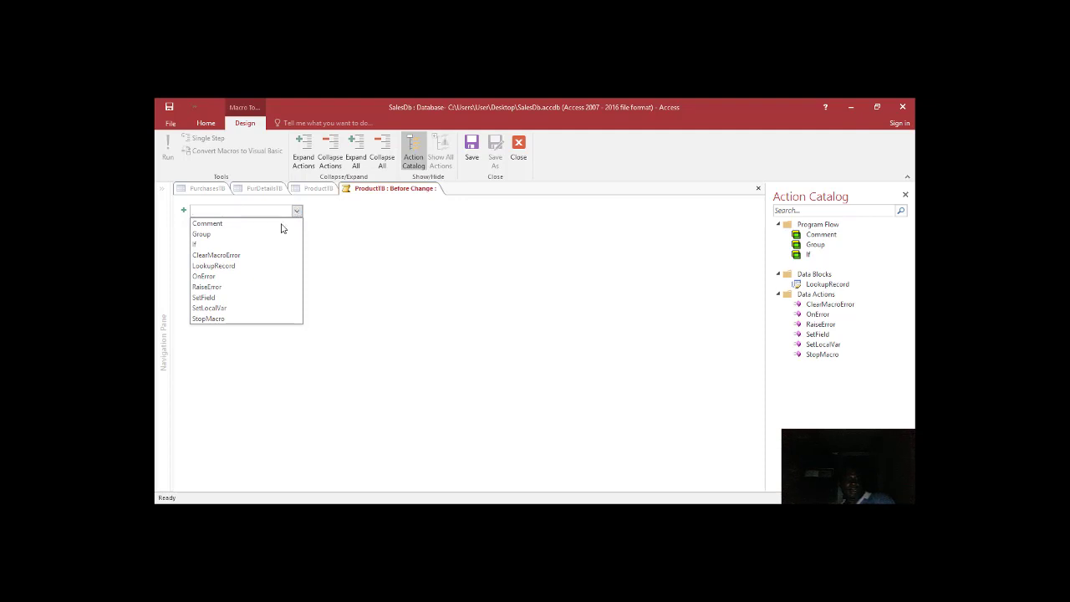
pyautogui.click(205, 297)
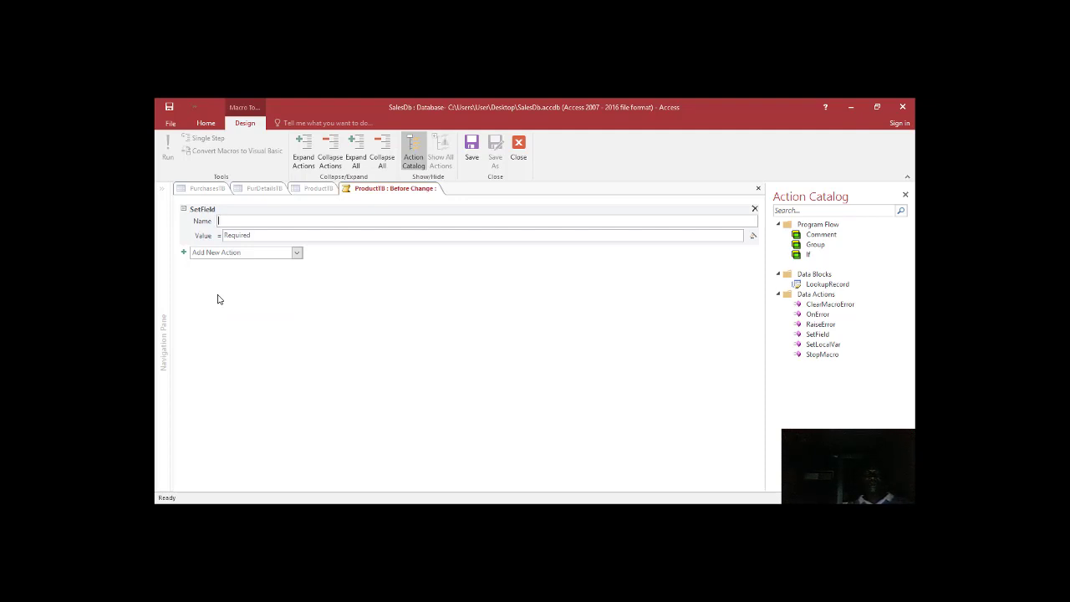
pyautogui.write('s')
pyautogui.write('t')
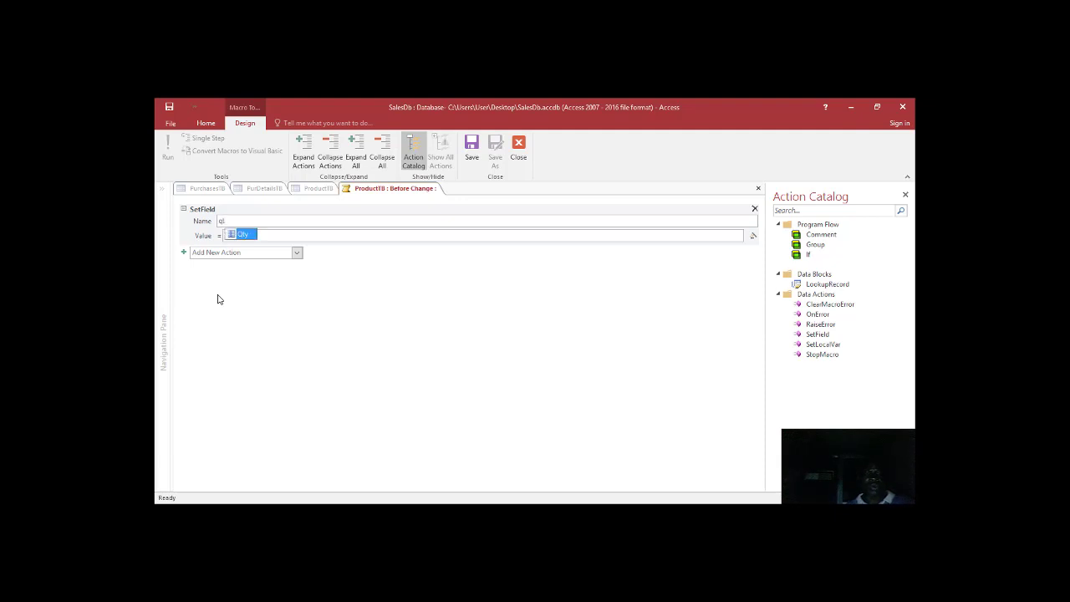
pyautogui.click(250, 236)
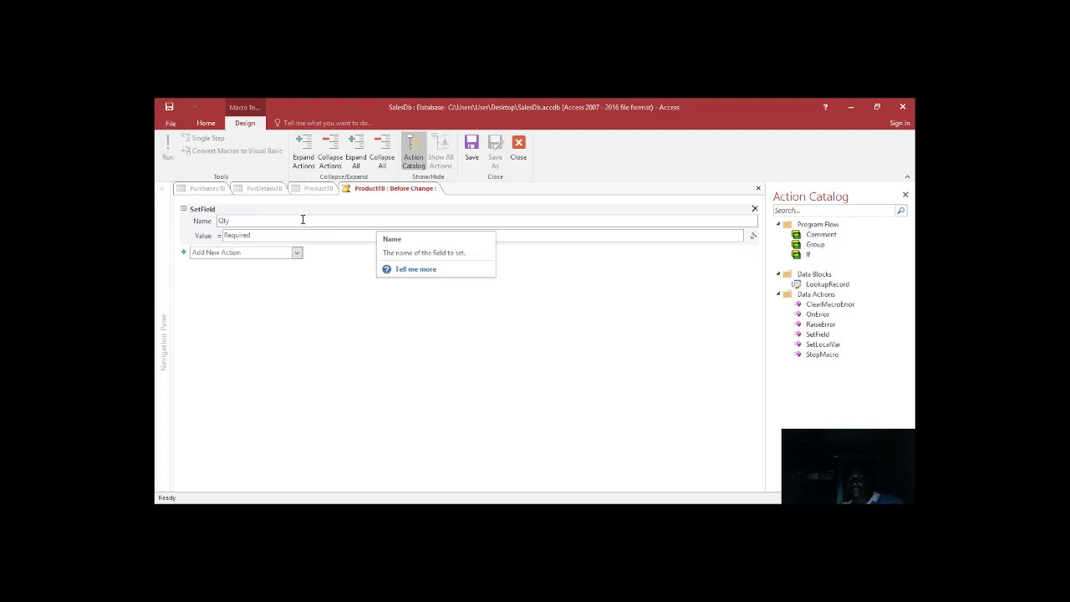
# - Delete the SetField action for Qty from the Before Change macro
pyautogui.click(272, 235)
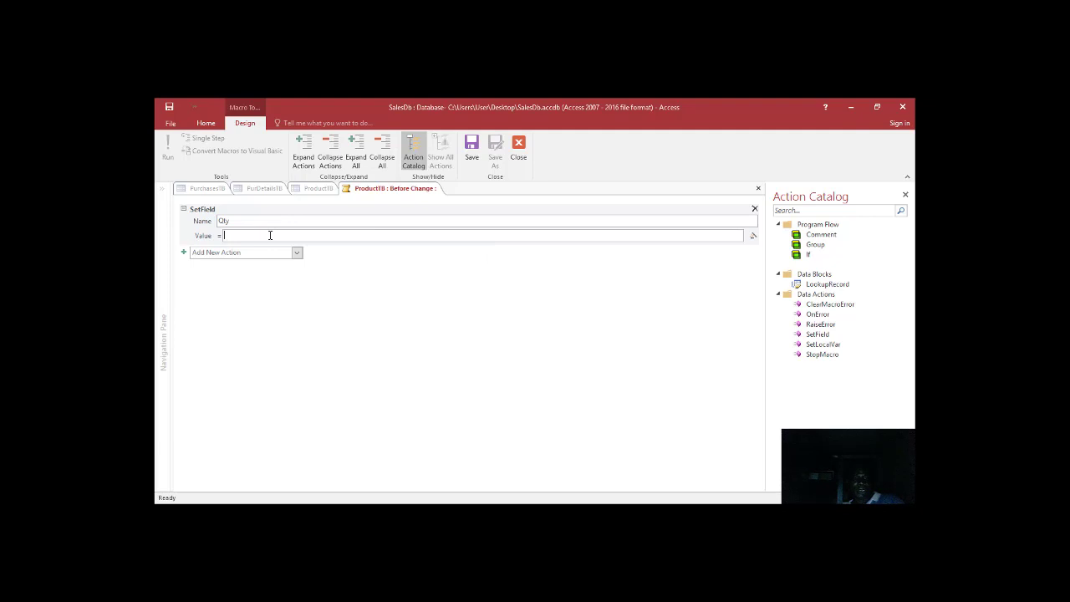
pyautogui.write('0')
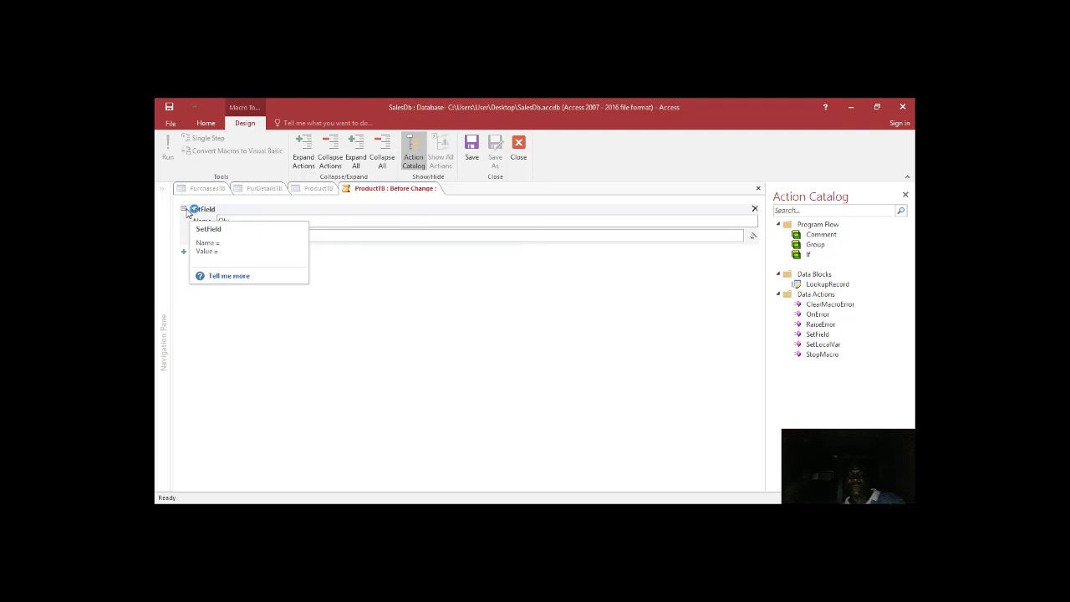
pyautogui.click(755, 210)
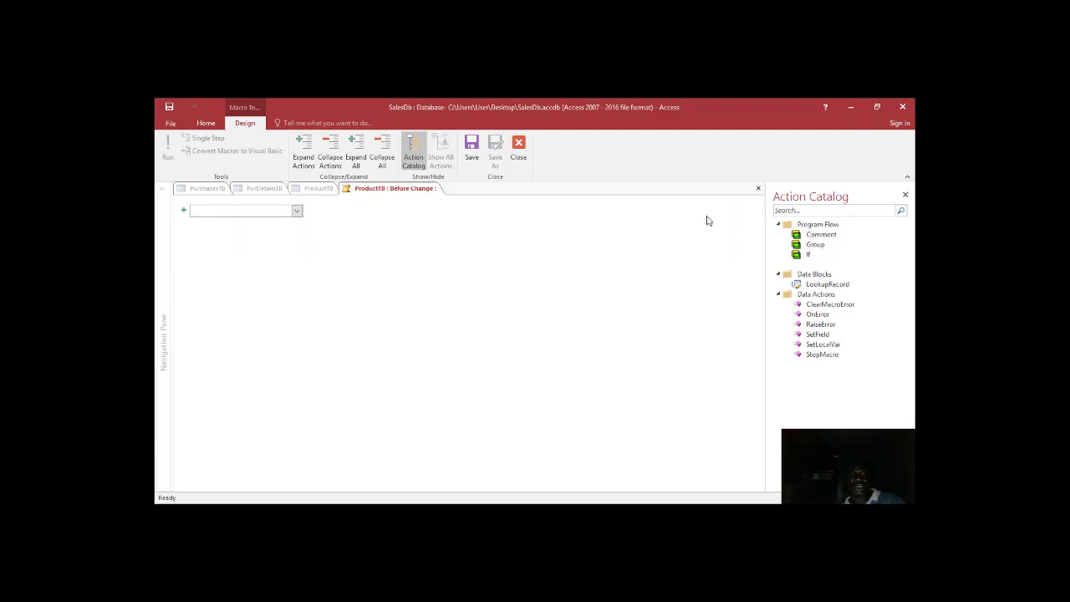
# - Add an If block to the empty Before Change macro of ProductTB
pyautogui.click(297, 212)
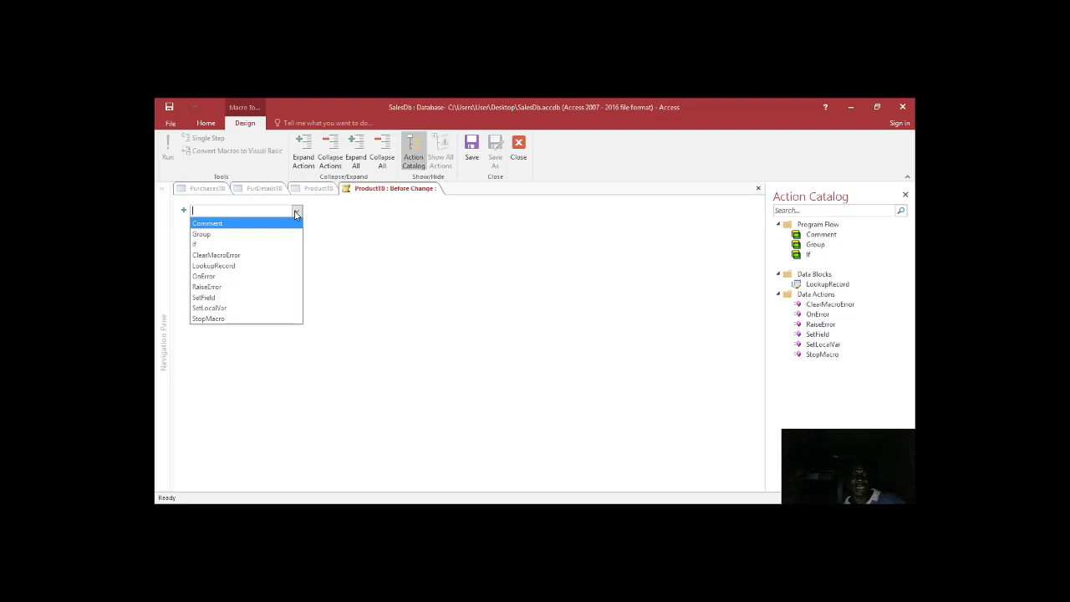
pyautogui.click(244, 244)
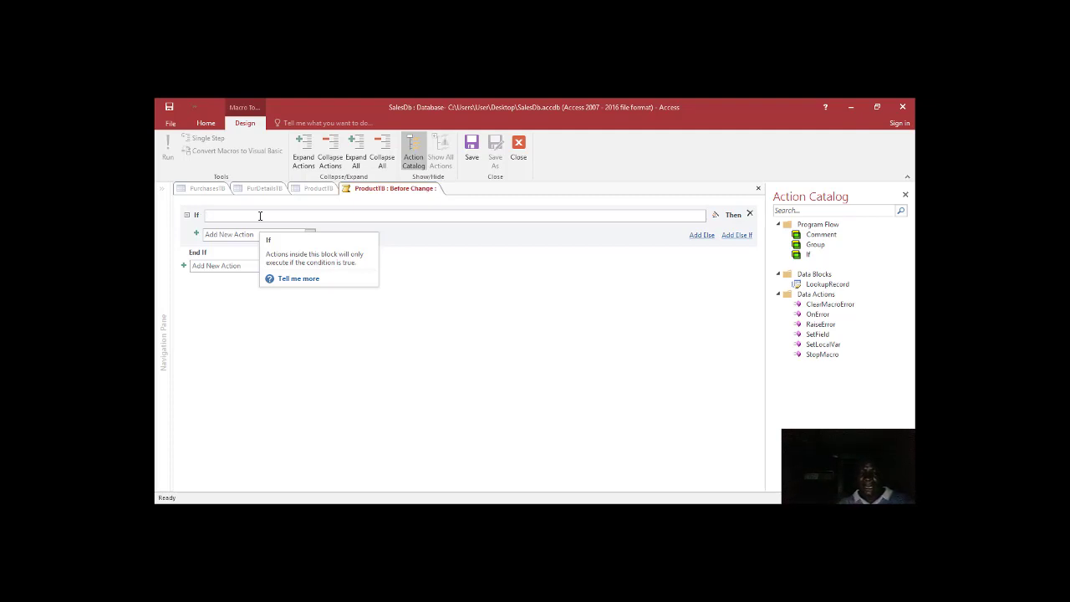
pyautogui.write('q')
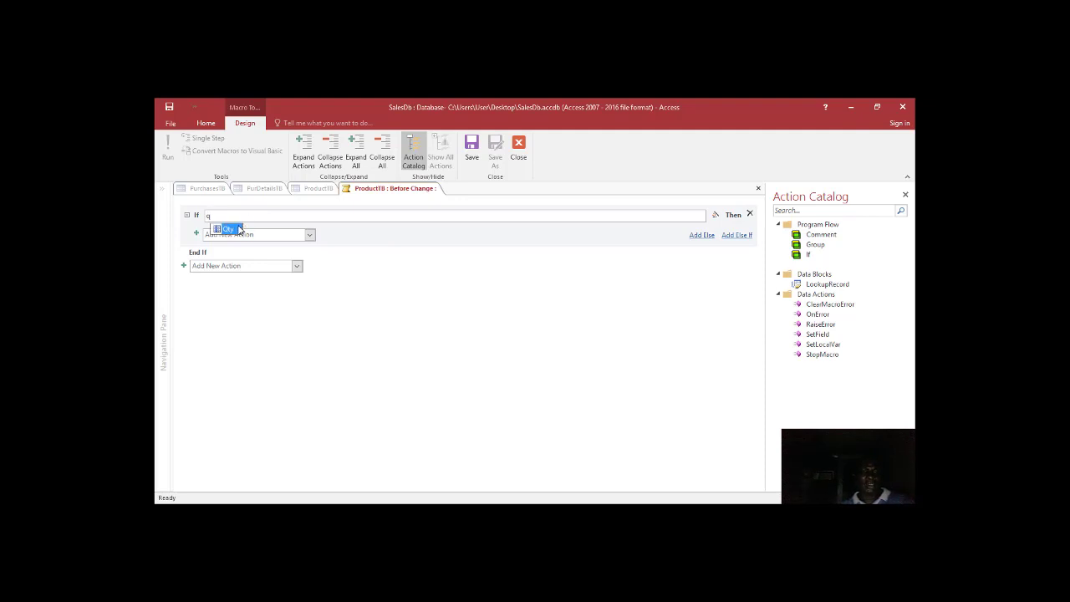
pyautogui.doubleClick(238, 230)
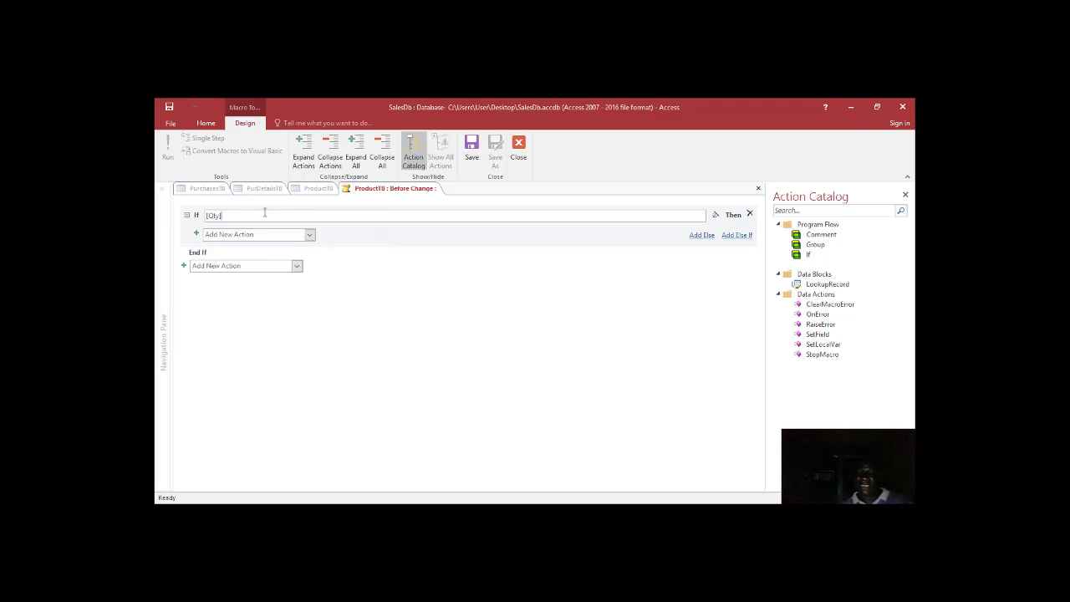
pyautogui.press('BackSpace')
pyautogui.press('BackSpace')
pyautogui.press('BackSpace')
pyautogui.press('BackSpace')
pyautogui.press('BackSpace')
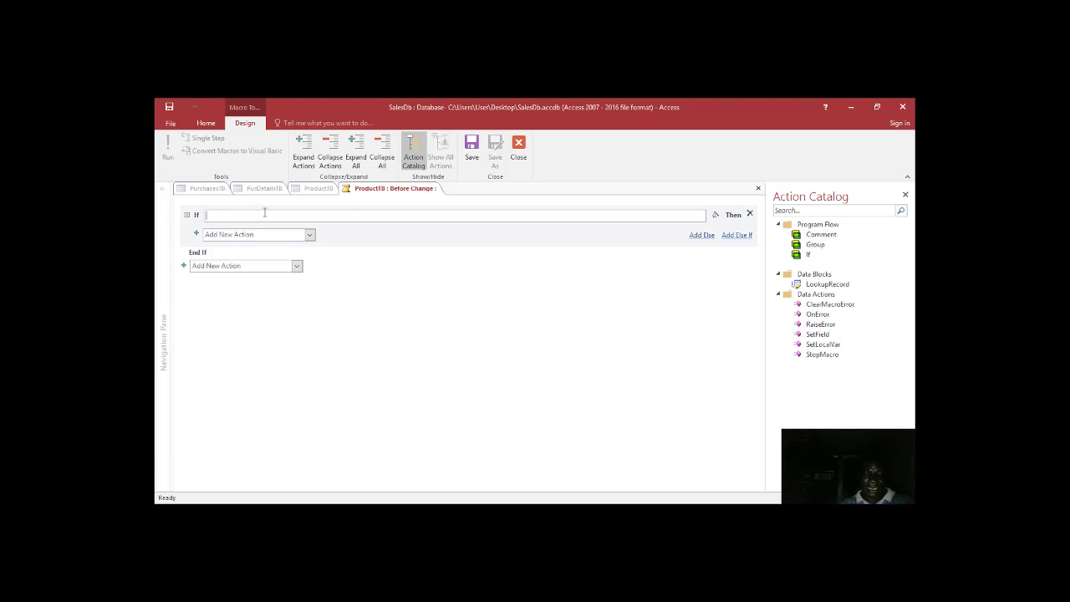
# - Enter IsEmpty([Qty]) as the condition of the If block
pyautogui.write('is')
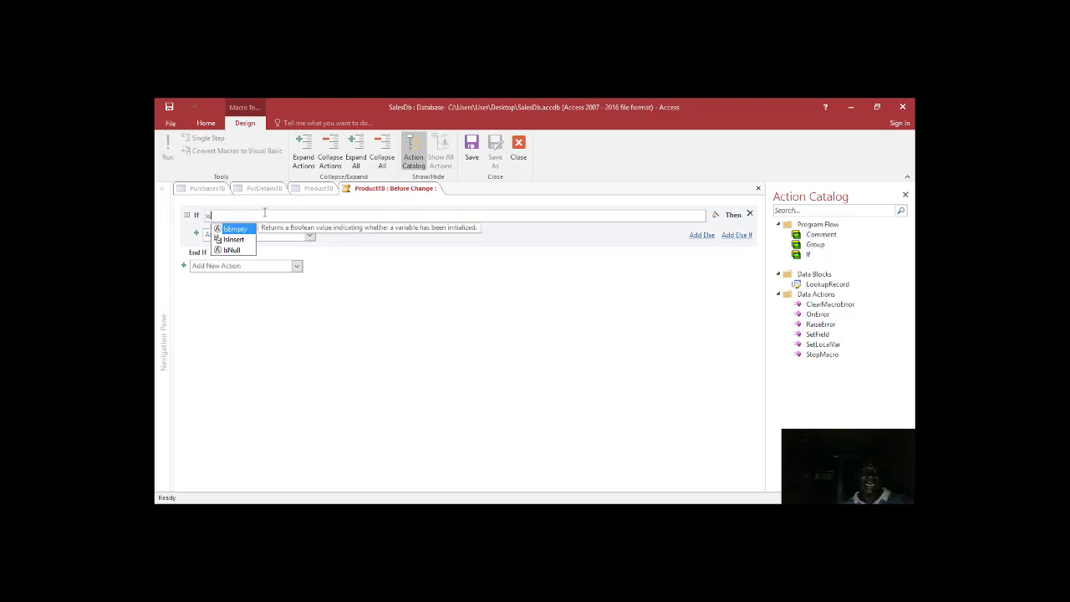
pyautogui.doubleClick(240, 230)
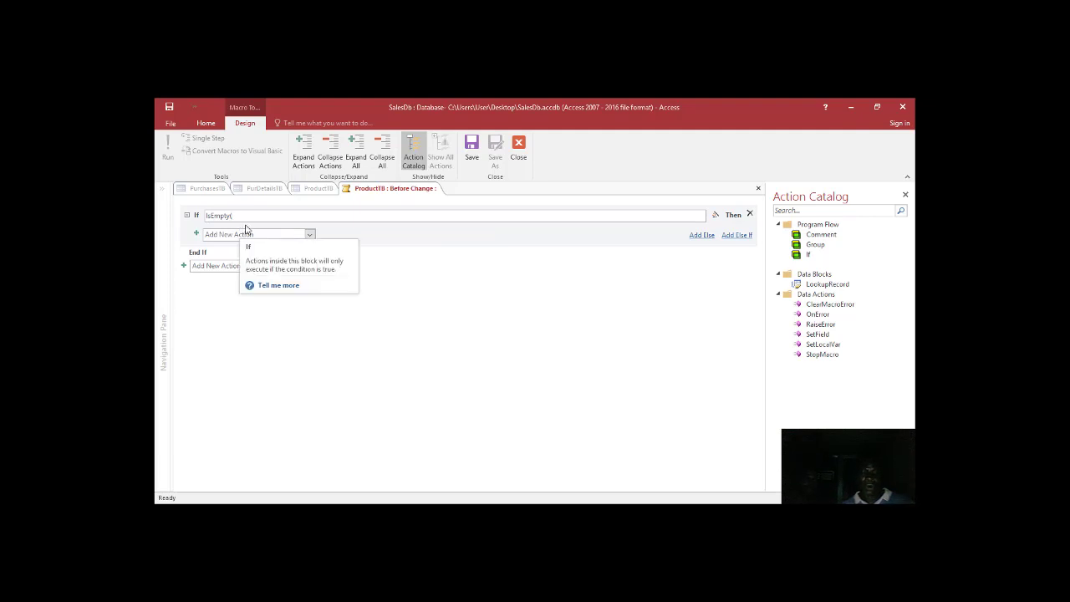
pyautogui.write('q')
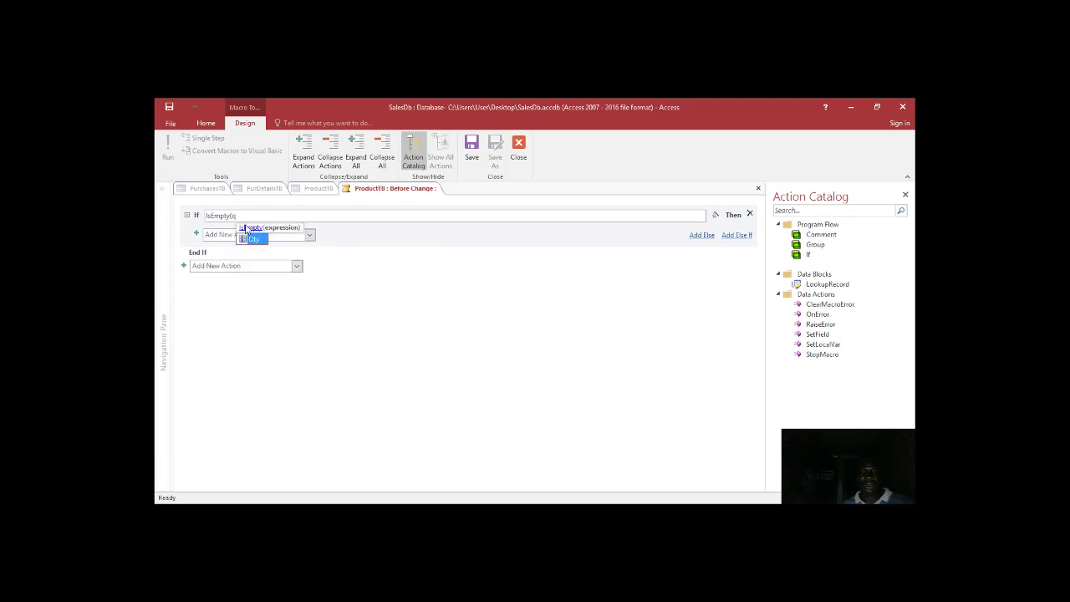
pyautogui.write('t')
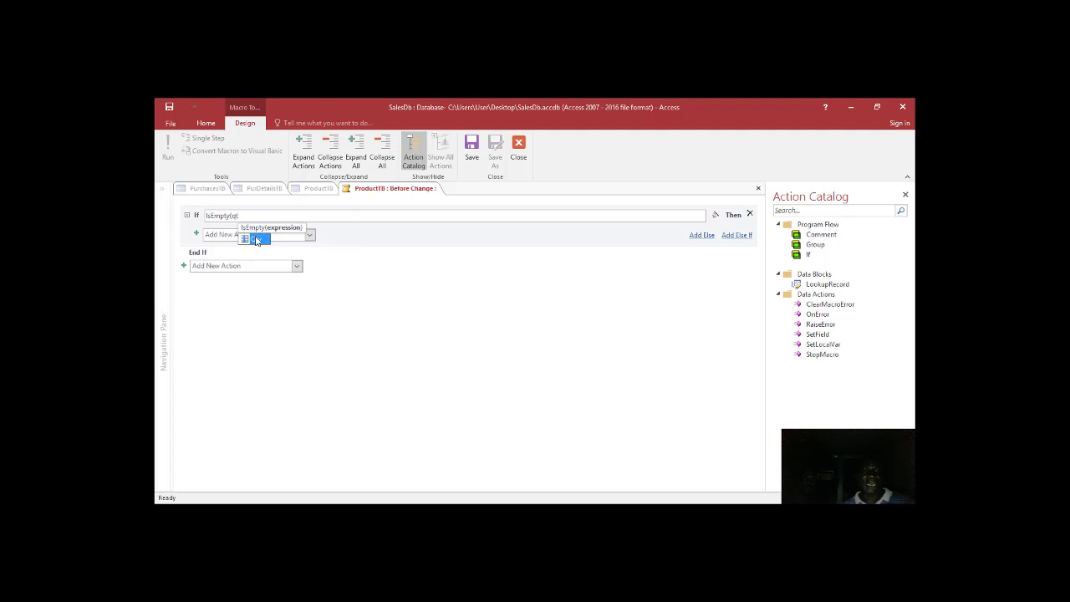
pyautogui.doubleClick(256, 240)
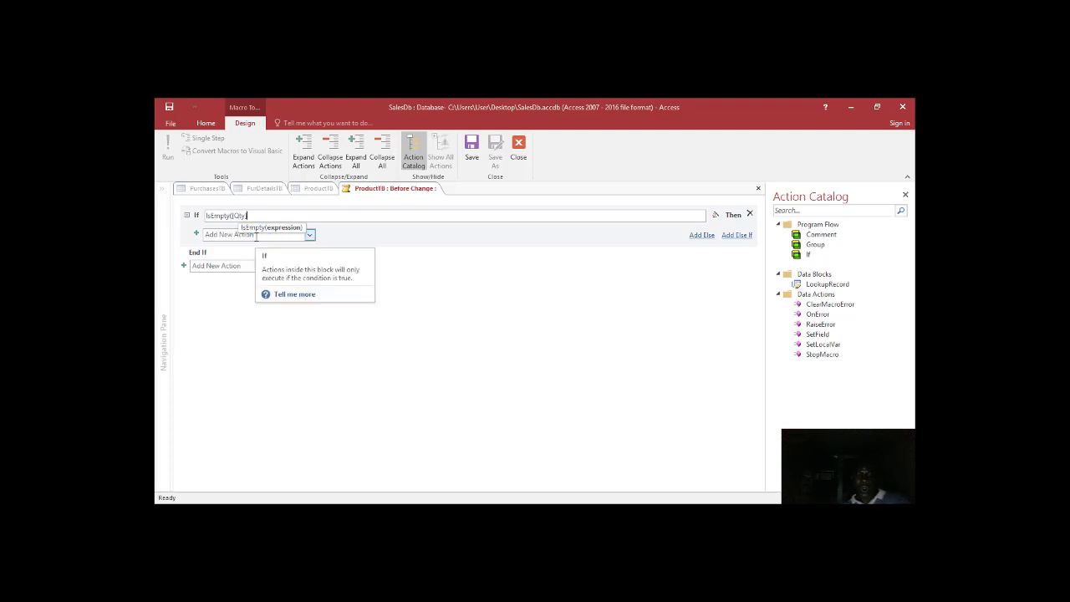
pyautogui.write(')')
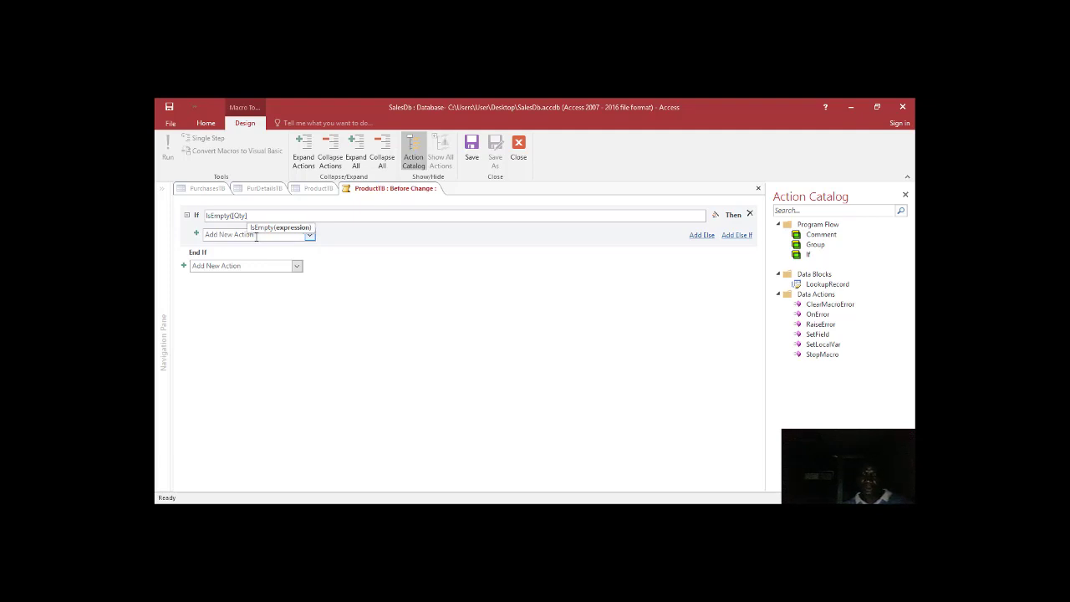
# - Add a SetField action inside the IsEmpty([Qty]) block that sets the Qty field to 0
pyautogui.click(256, 235)
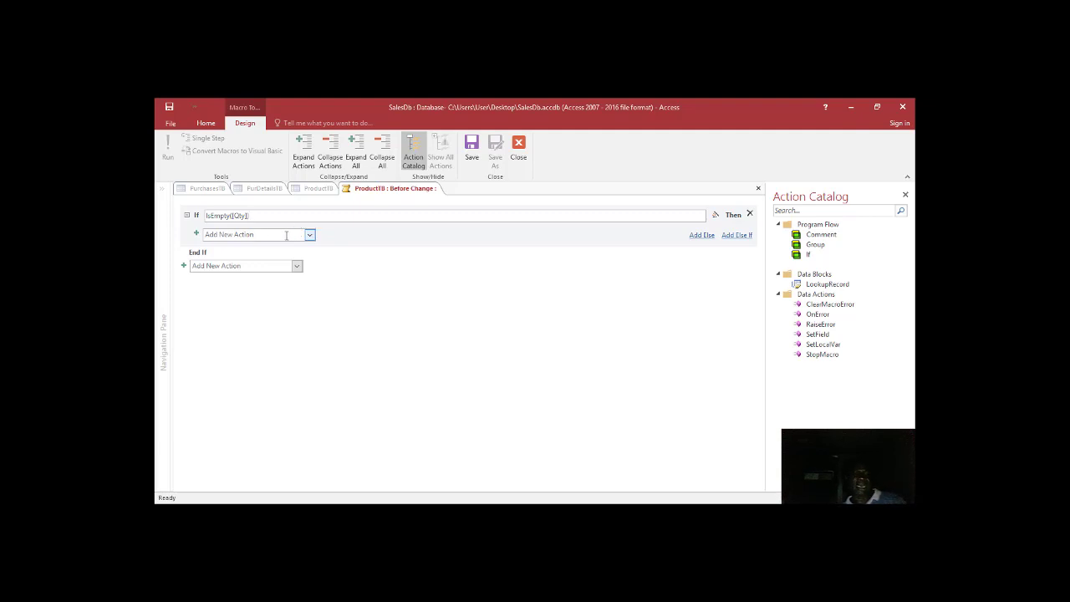
pyautogui.click(286, 236)
pyautogui.click(309, 234)
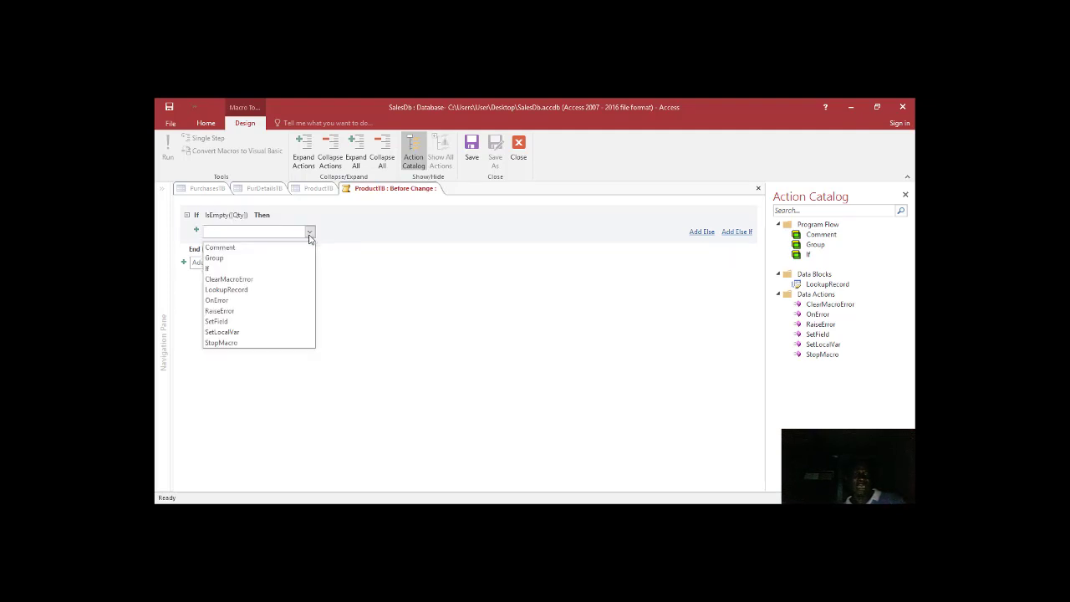
pyautogui.click(245, 324)
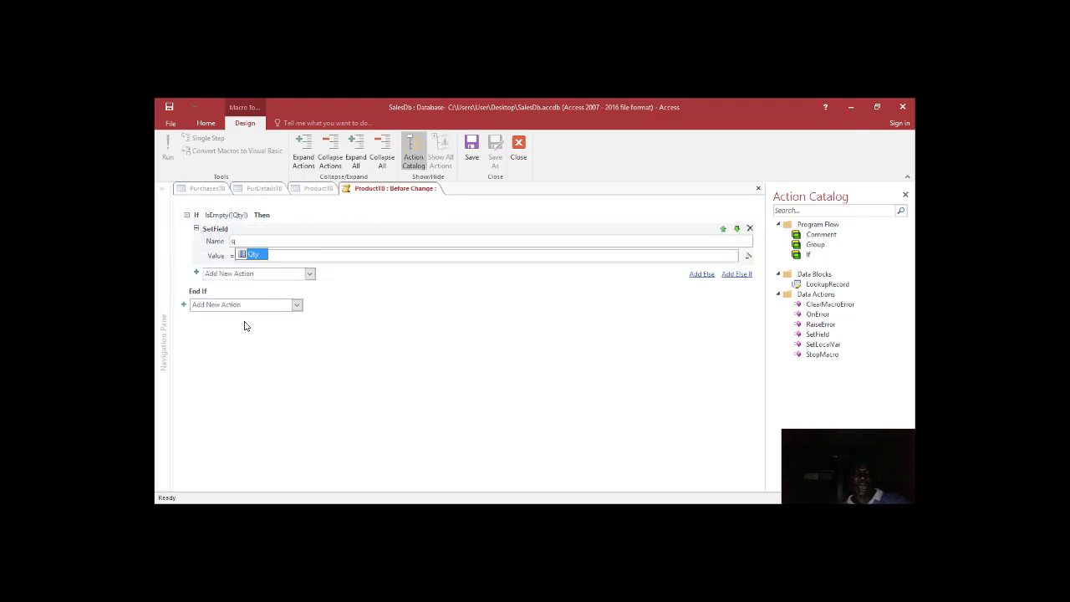
pyautogui.click(253, 255)
pyautogui.write('0')
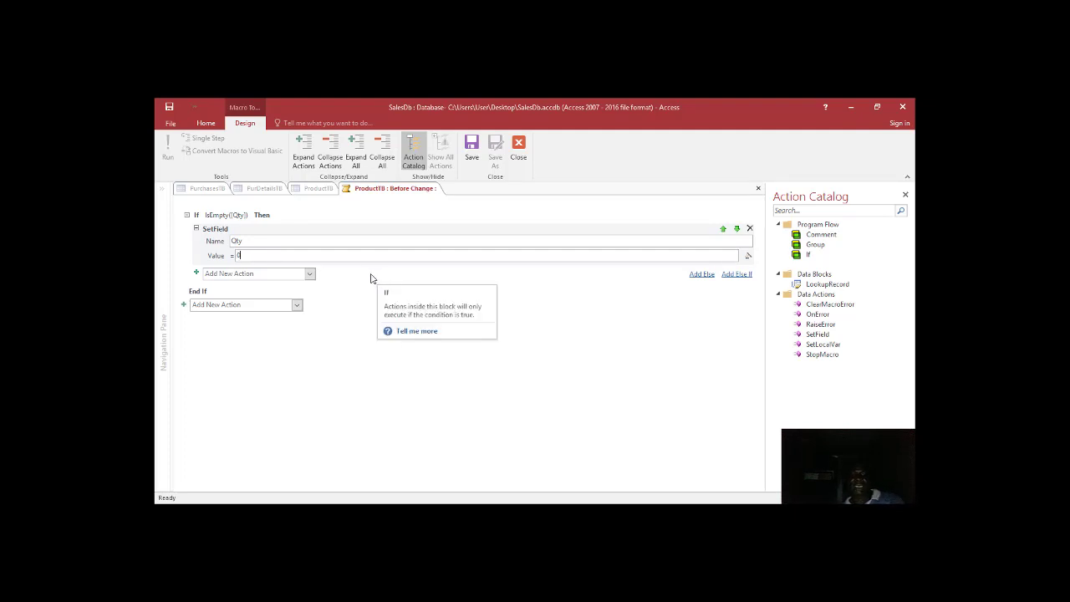
# - Add a second If block below the end of the IsEmpty([Qty]) block
pyautogui.click(284, 305)
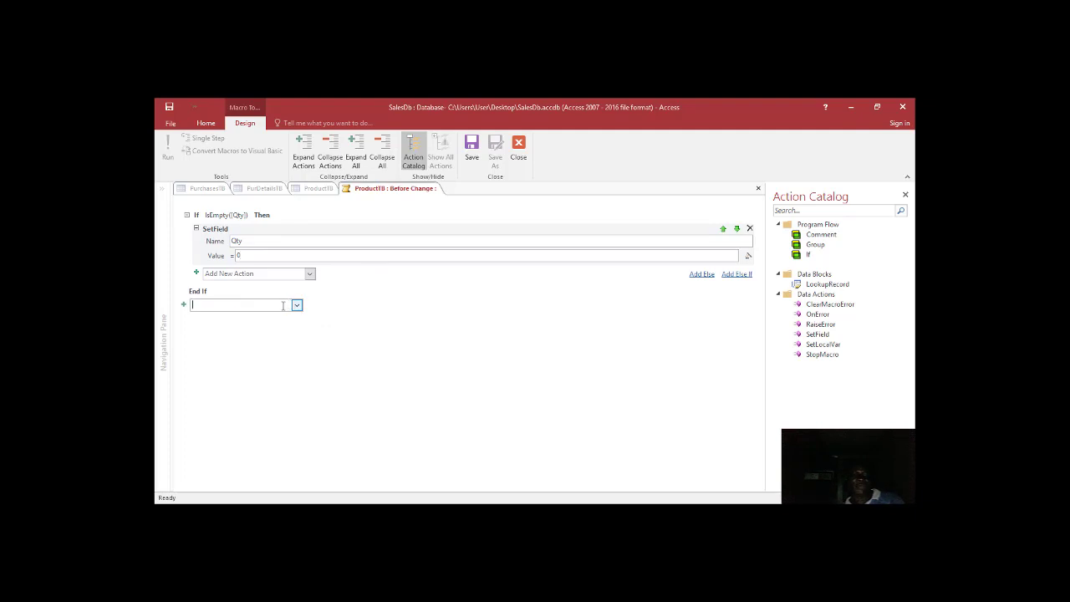
pyautogui.click(297, 305)
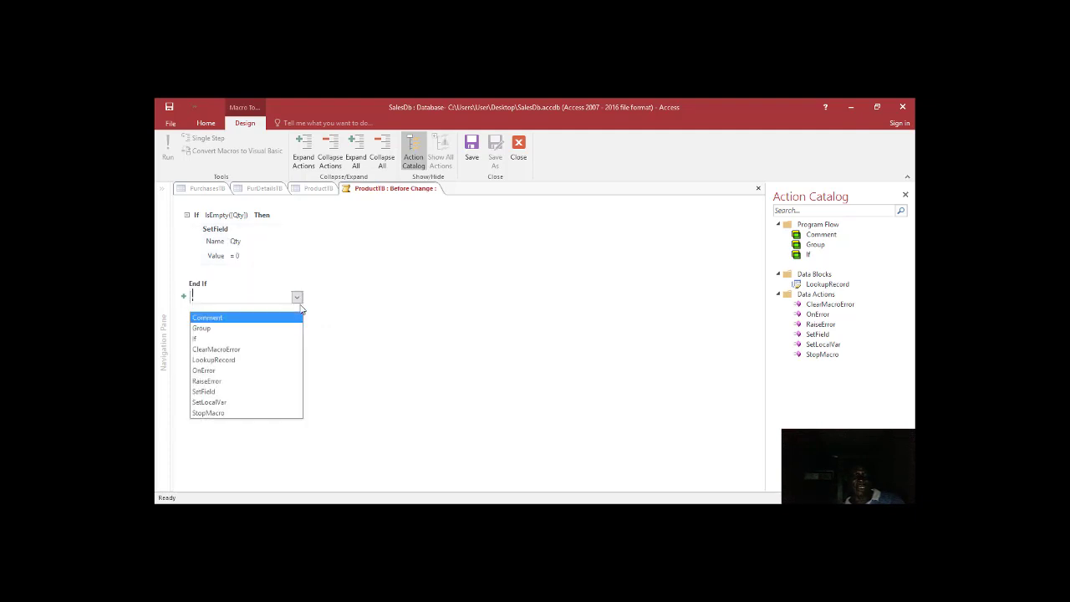
pyautogui.click(242, 339)
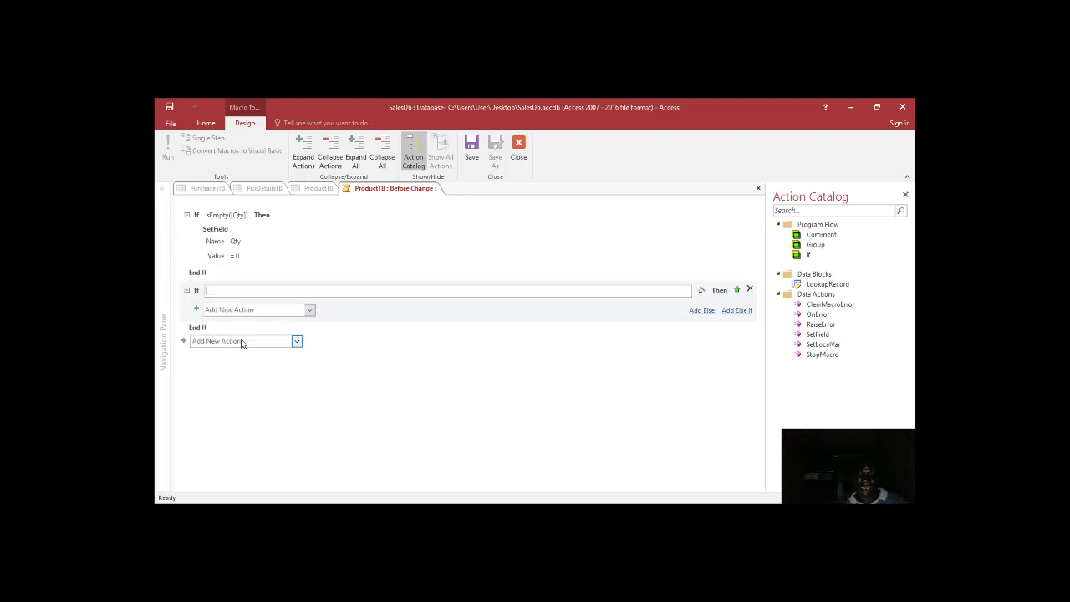
pyautogui.write('nu')
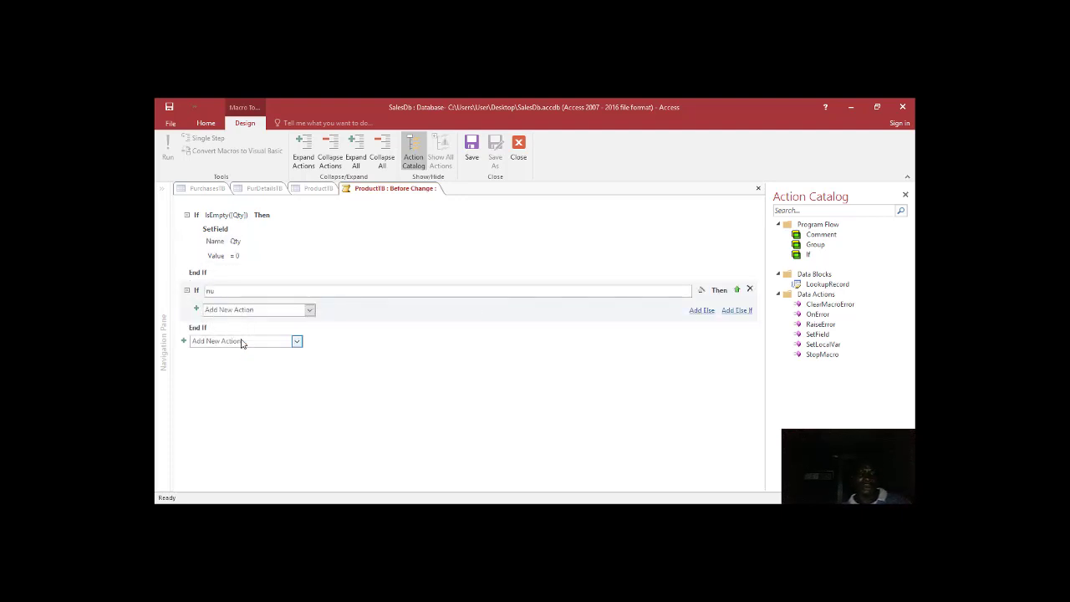
pyautogui.write('l')
pyautogui.press('BackSpace')
pyautogui.press('BackSpace')
pyautogui.press('BackSpace')
# - Enter IsNull([Qty]) as the condition of the second If block
pyautogui.write('isn')
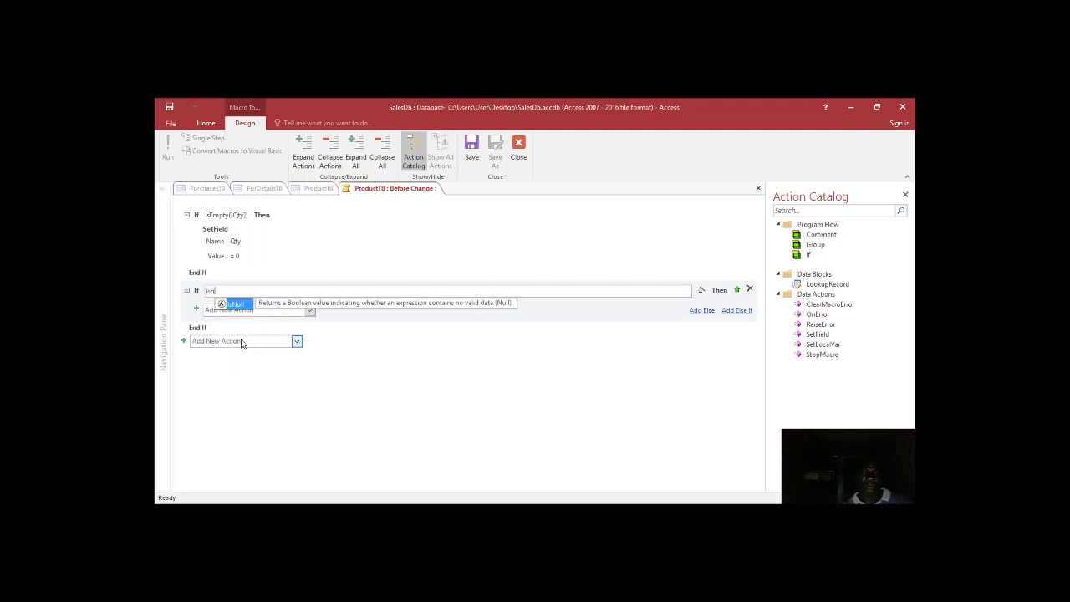
pyautogui.doubleClick(235, 304)
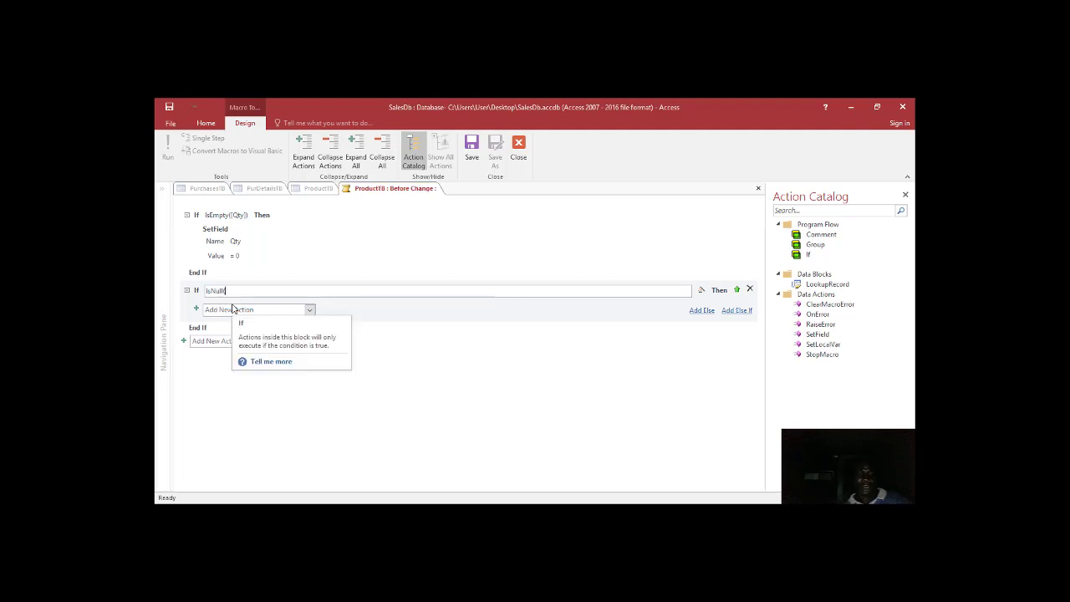
pyautogui.write('q')
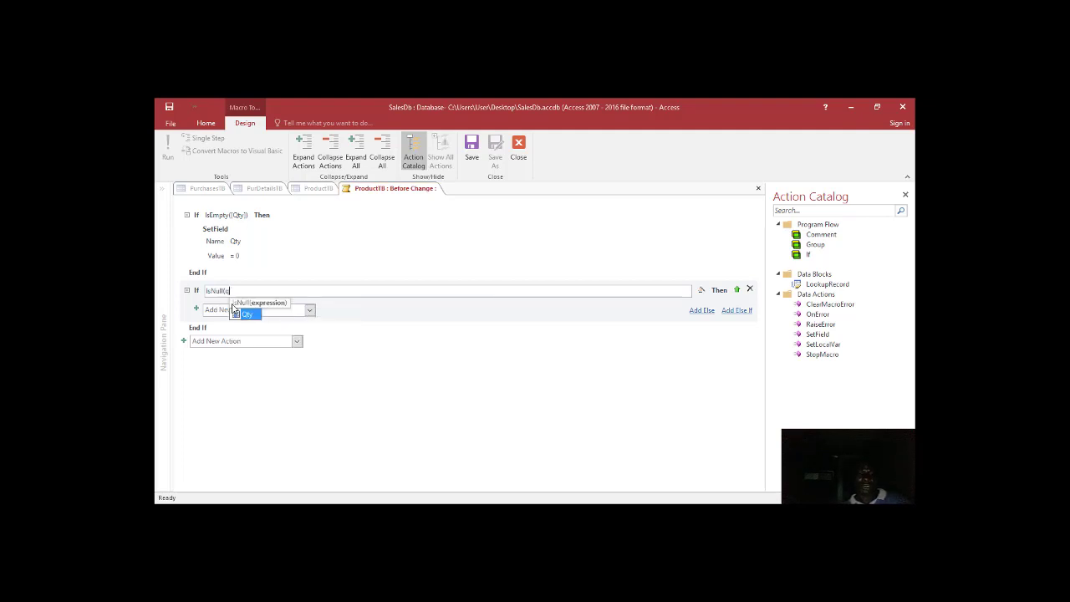
pyautogui.write('t')
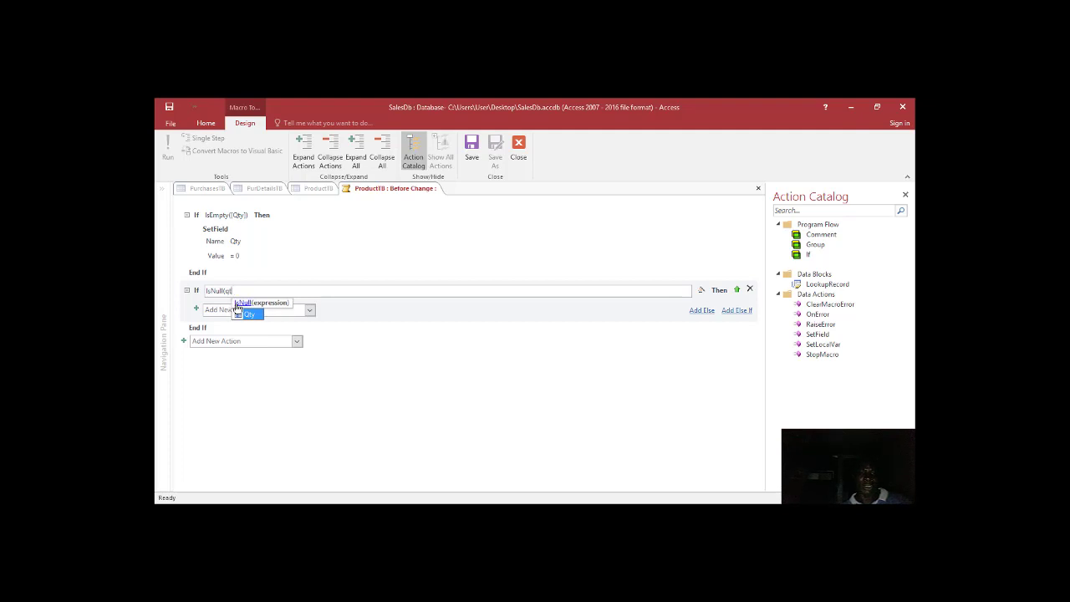
pyautogui.doubleClick(248, 315)
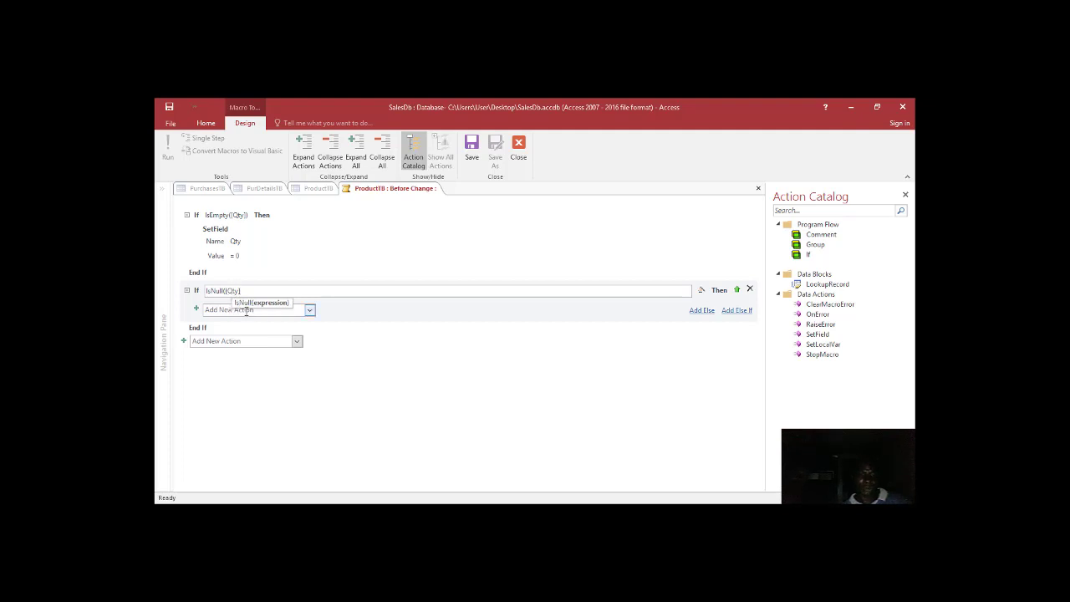
pyautogui.write(')')
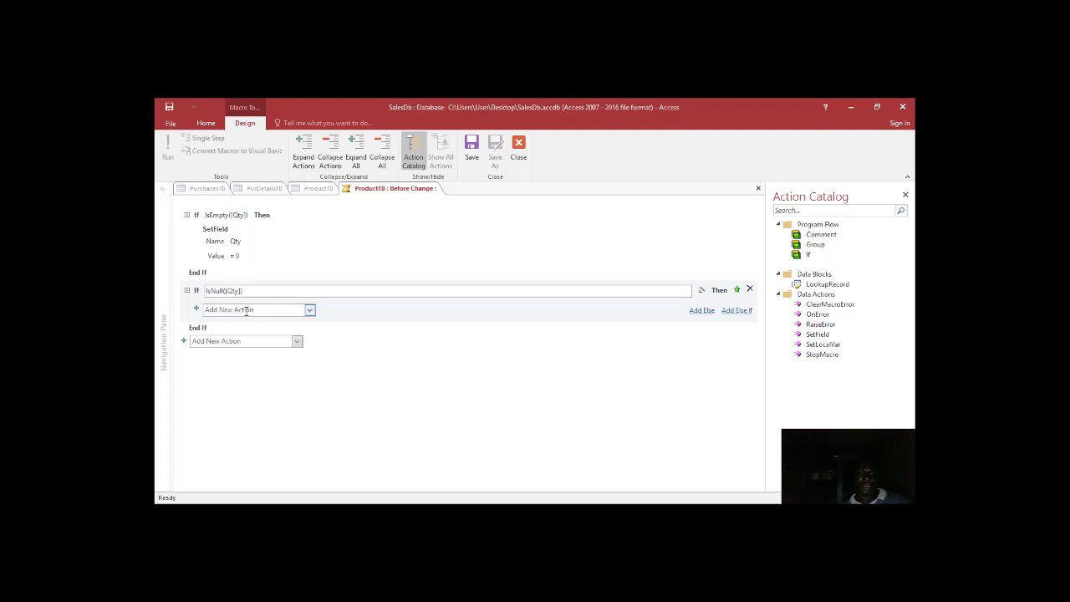
# - Add a SetField action inside the IsNull([Qty]) block that sets the Qty field to 0
pyautogui.click(259, 310)
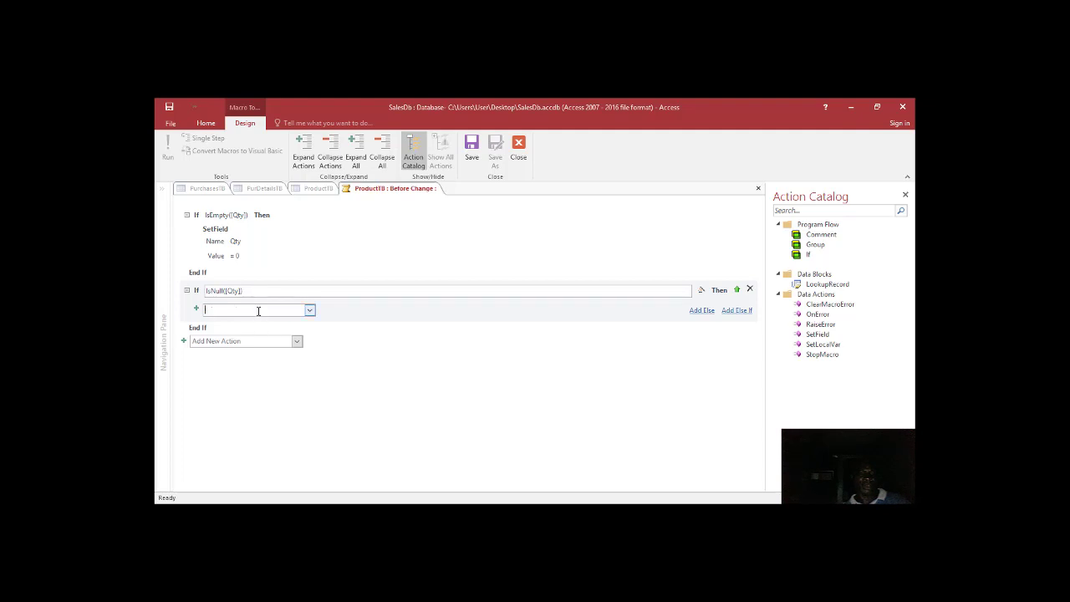
pyautogui.click(309, 309)
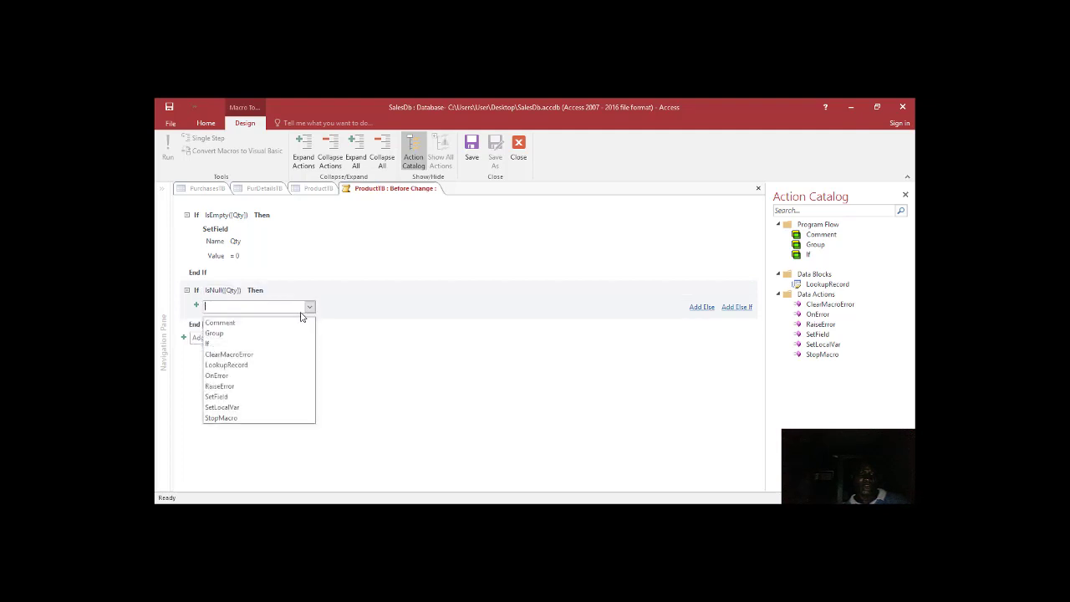
pyautogui.click(224, 397)
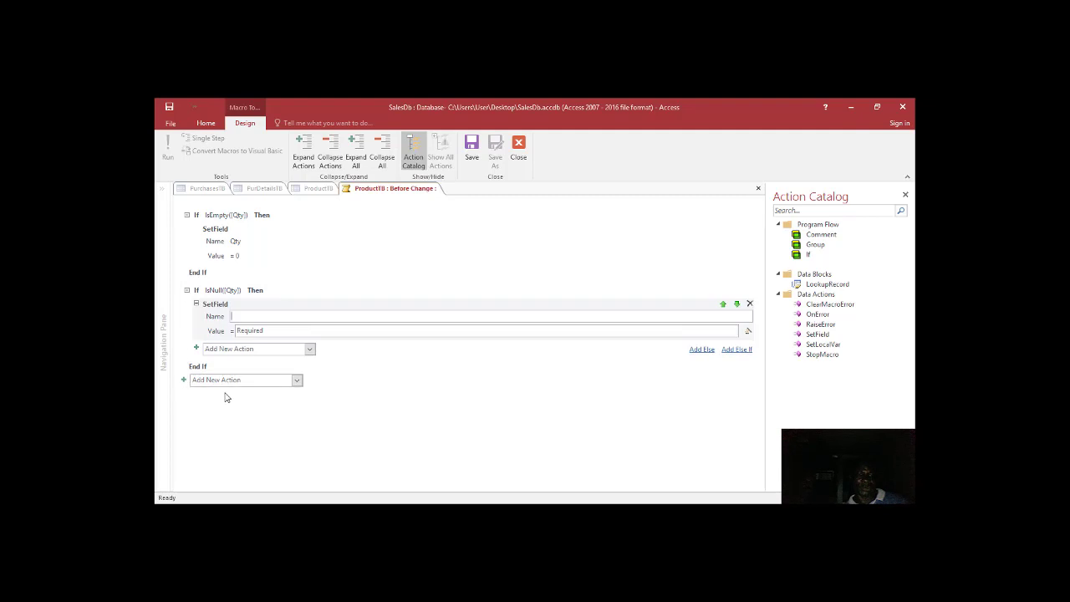
pyautogui.write('qt')
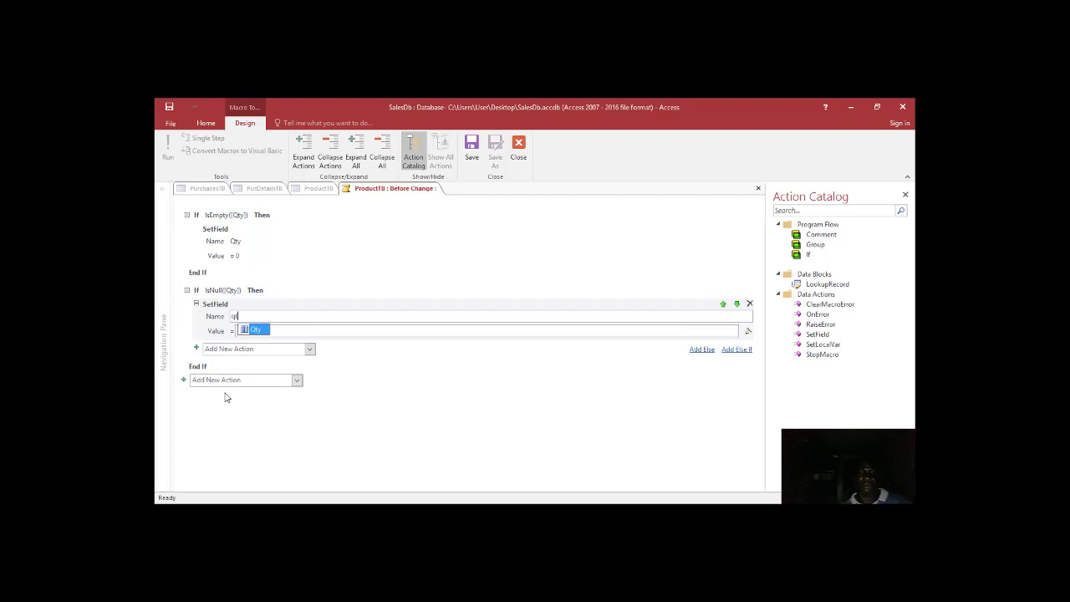
pyautogui.doubleClick(255, 331)
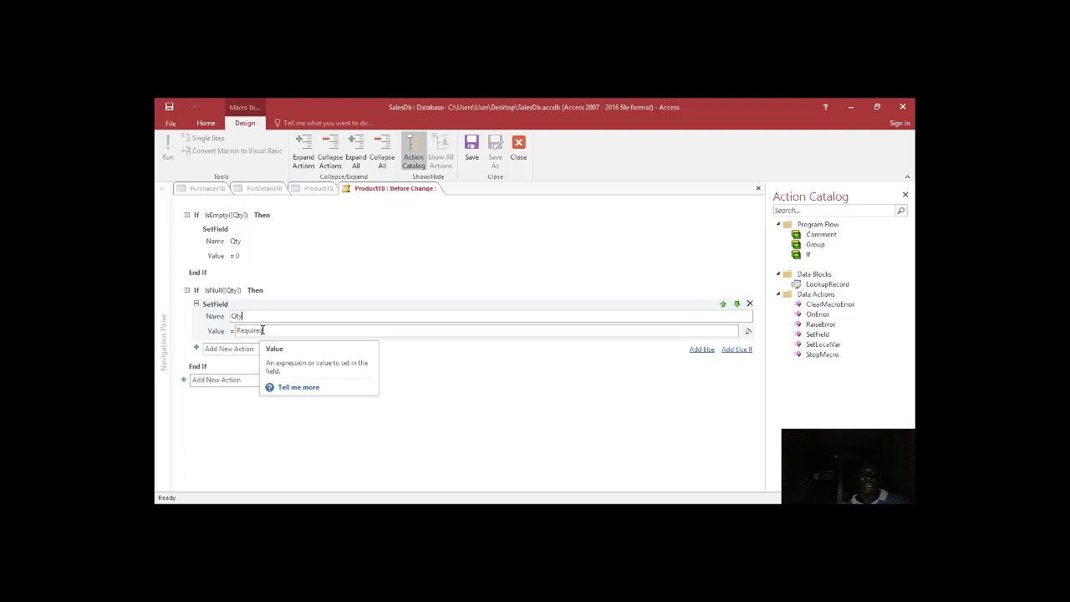
pyautogui.click(263, 330)
pyautogui.write('0')
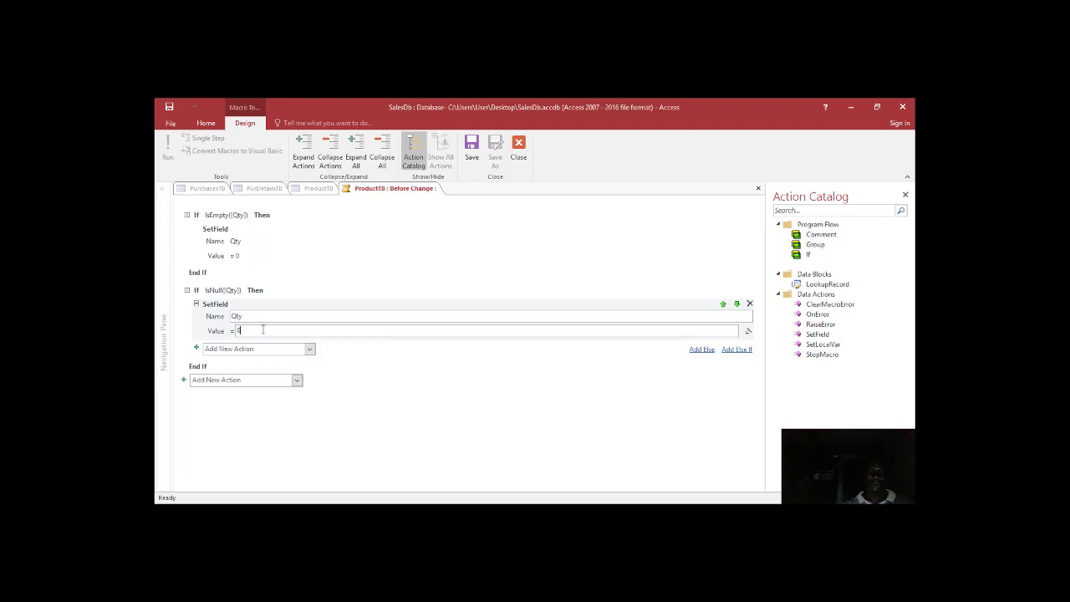
pyautogui.click(272, 315)
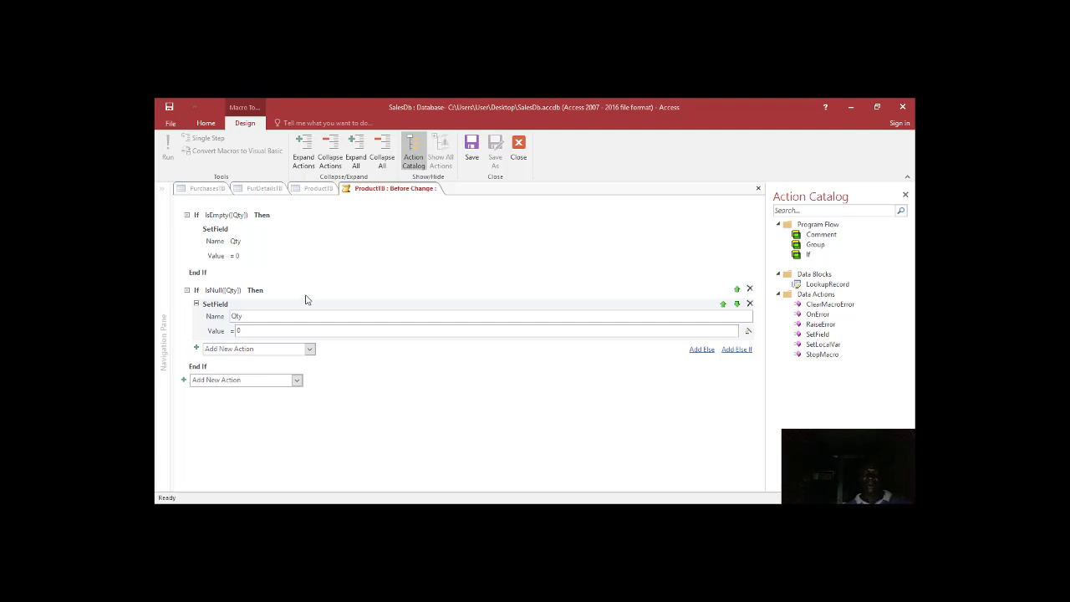
# - Save and close the Before Change macro of ProductTB
pyautogui.click(471, 144)
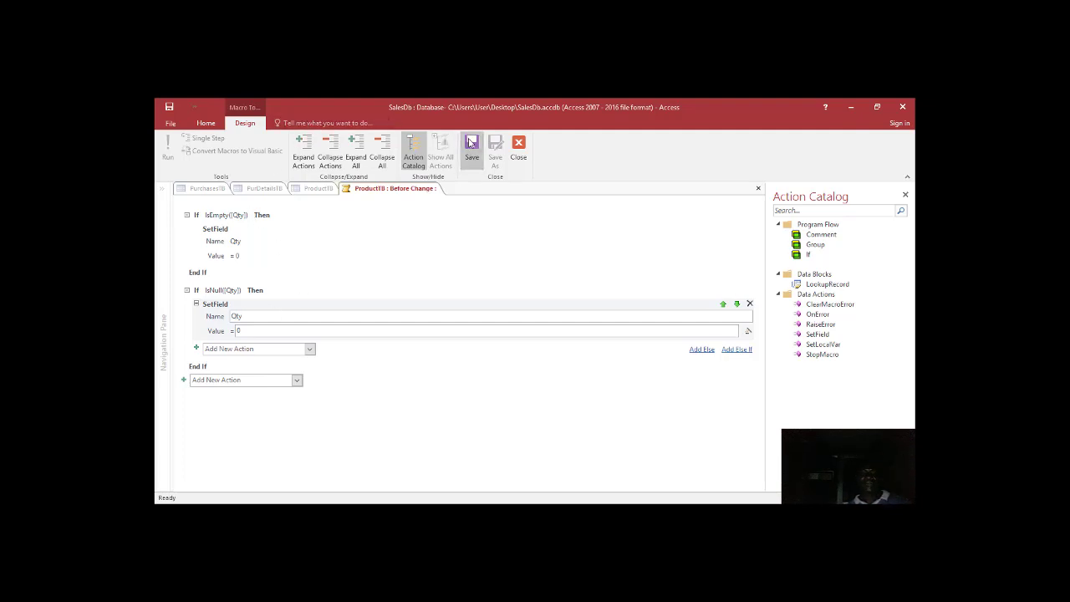
pyautogui.click(523, 149)
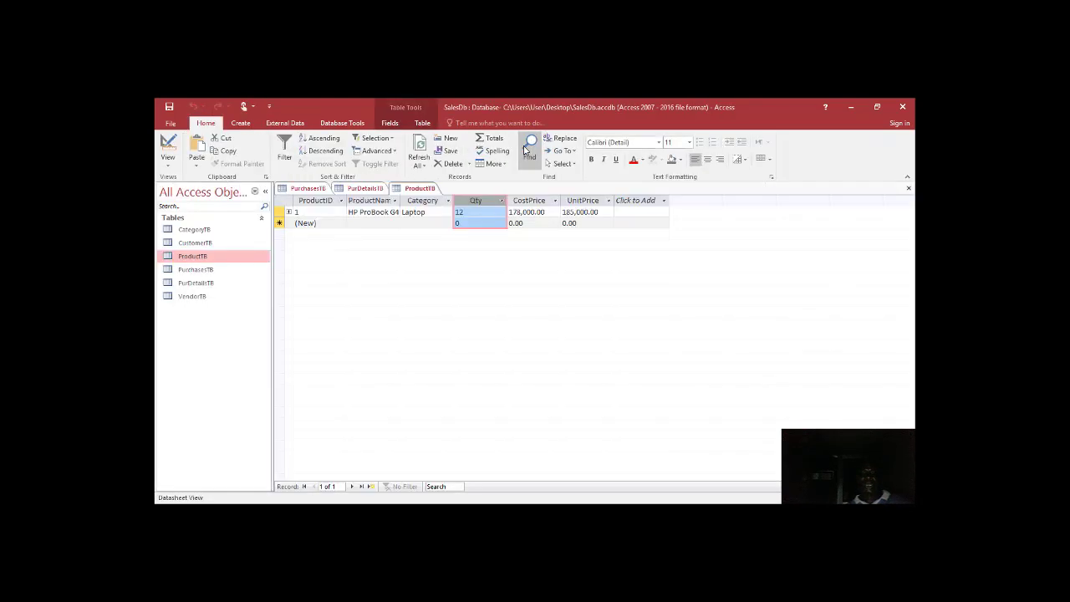
# - Test the macro by clearing the Qty value of the HP ProBook record twice, leaving the record each time
pyautogui.click(471, 213)
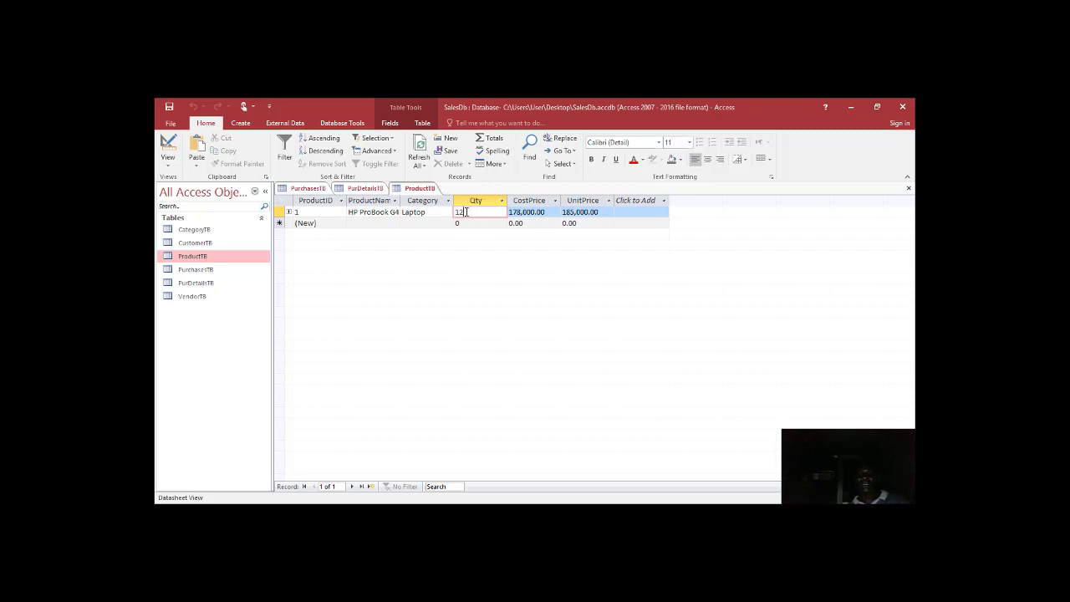
pyautogui.moveTo(466, 213); pyautogui.dragTo(451, 213)
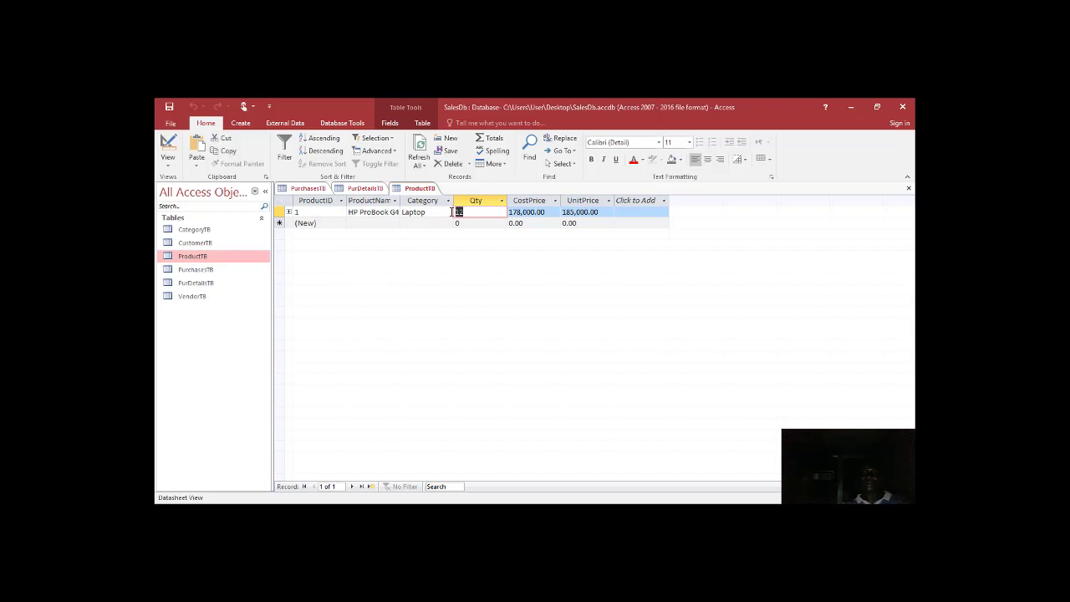
pyautogui.press('BackSpace')
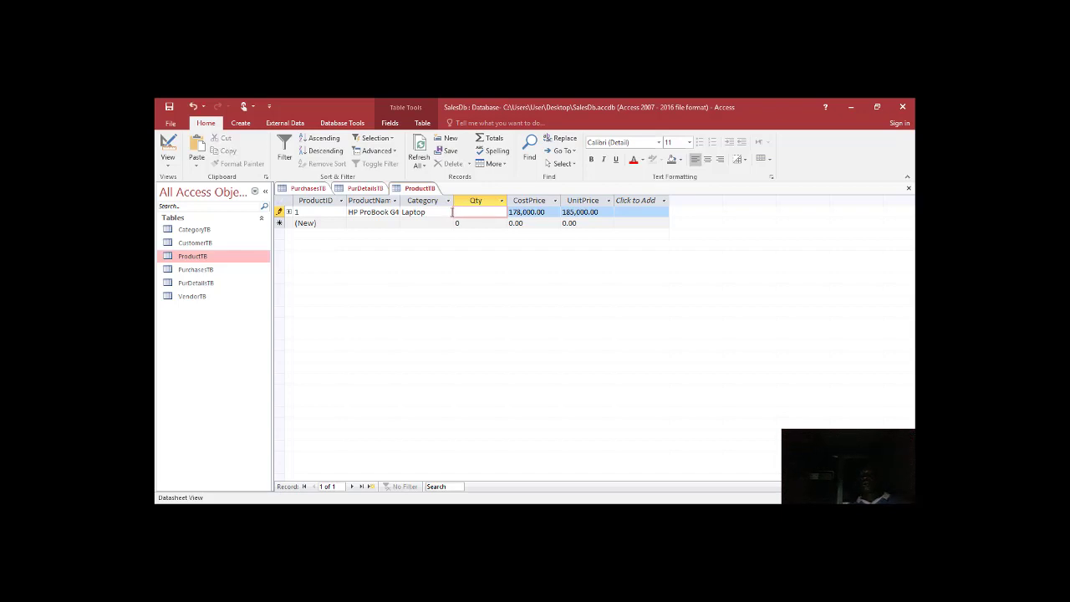
pyautogui.click(458, 223)
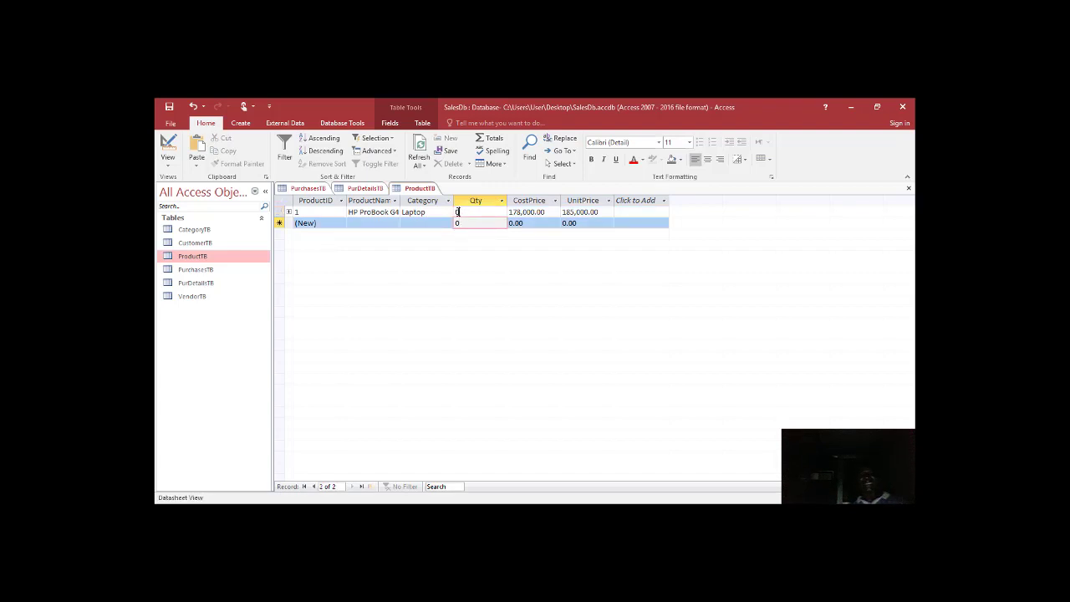
pyautogui.doubleClick(457, 211)
pyautogui.press('BackSpace')
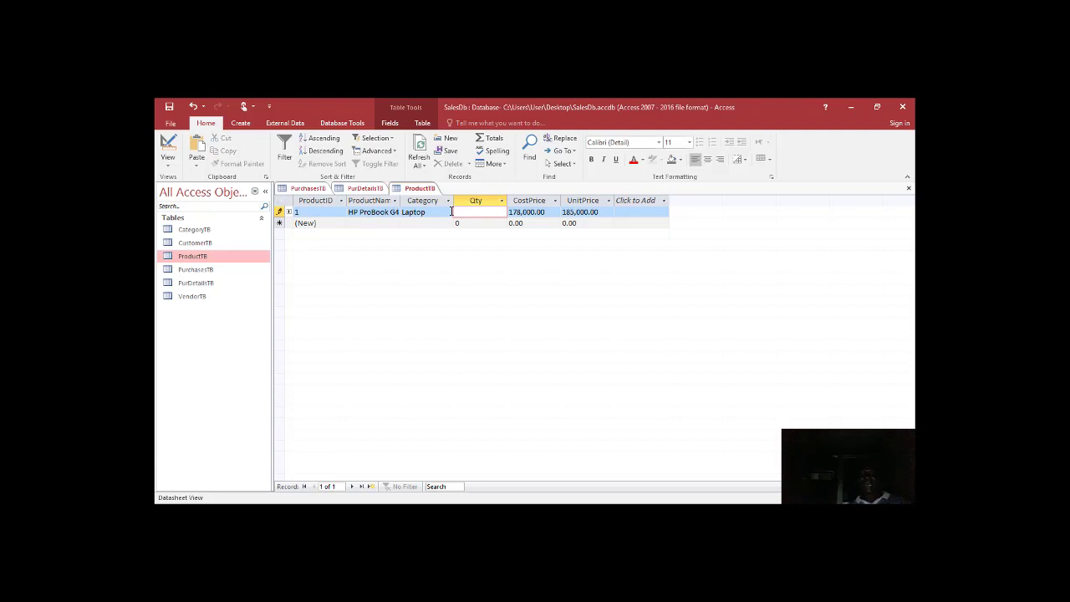
pyautogui.click(462, 223)
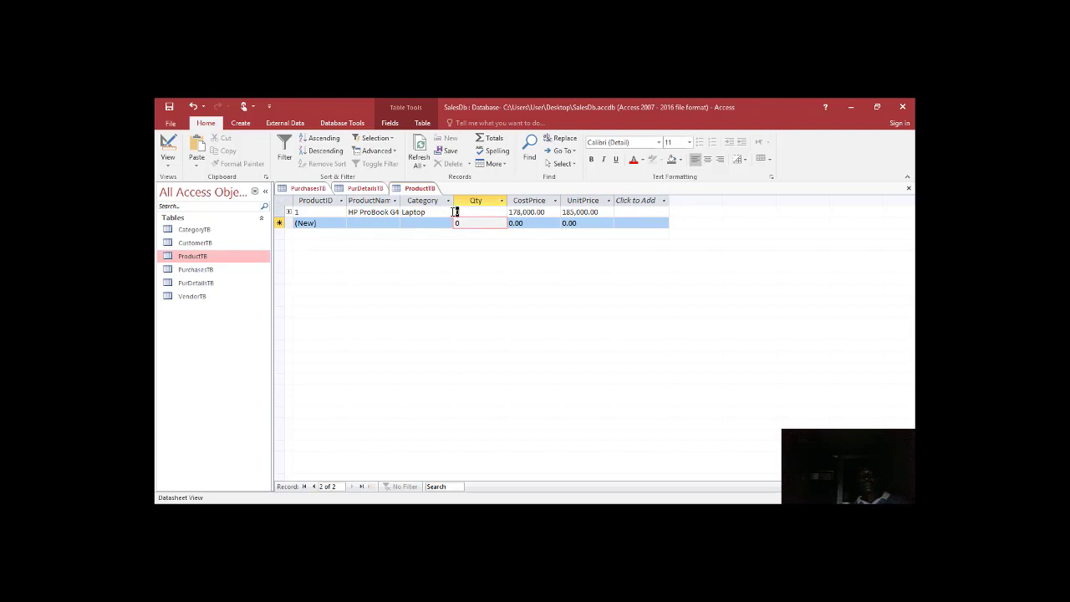
# - Set the Qty of the HP ProBook record to 12 and commit the record
pyautogui.click(458, 212)
pyautogui.write('12')
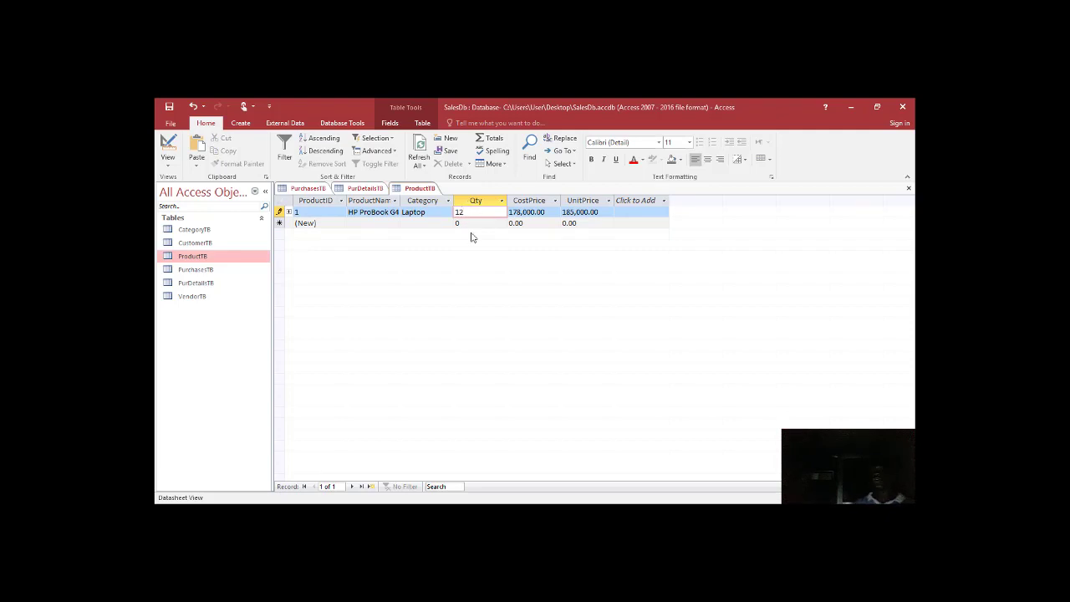
pyautogui.click(470, 225)
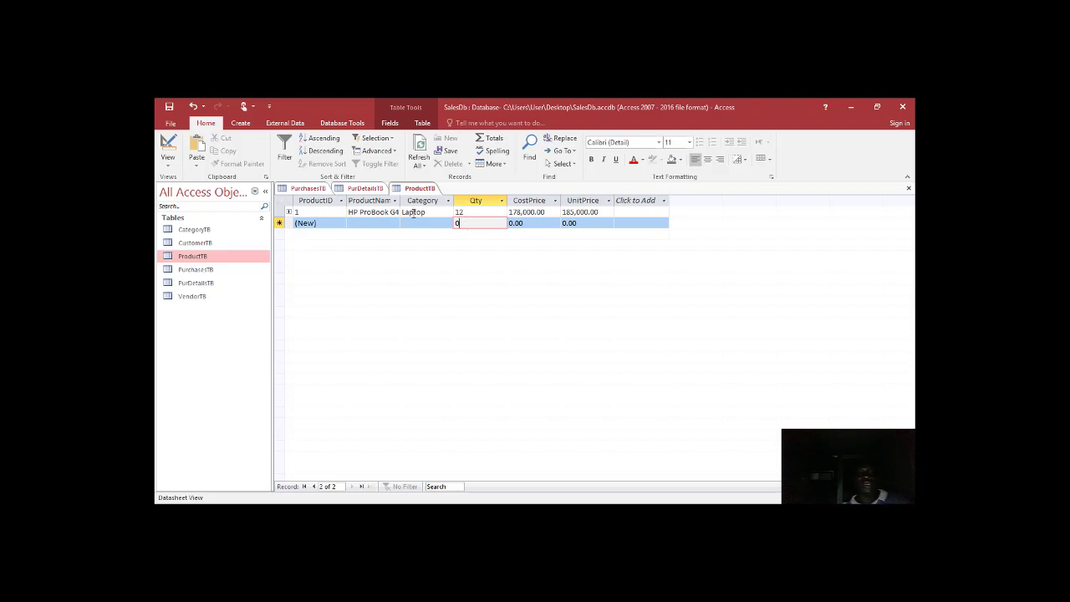
# - In PurDetailsTB, try to change the data type of the TotalAmt field to Number
pyautogui.click(361, 190)
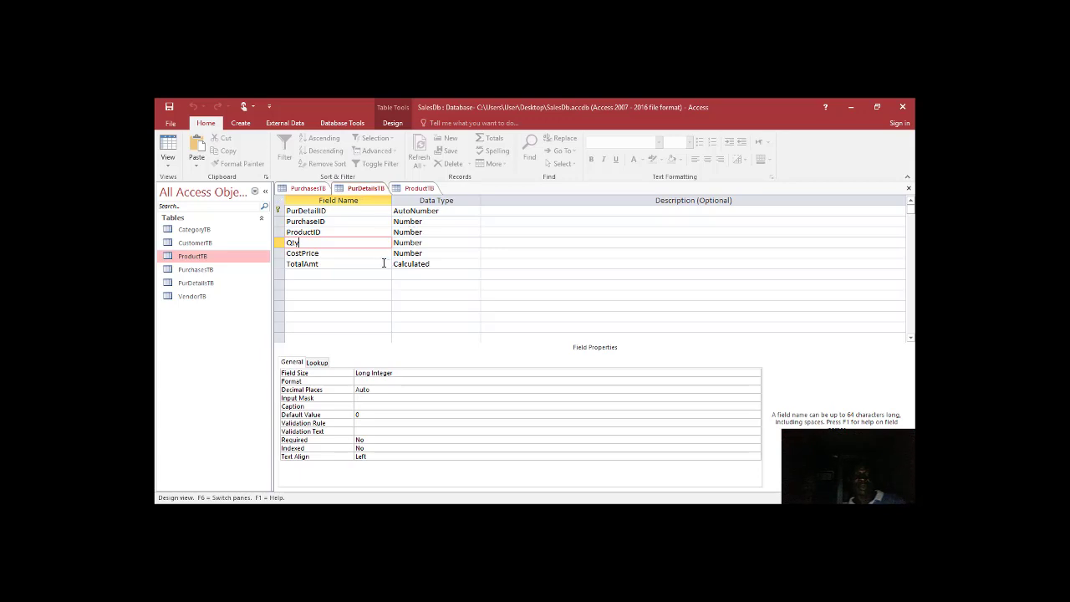
pyautogui.click(383, 264)
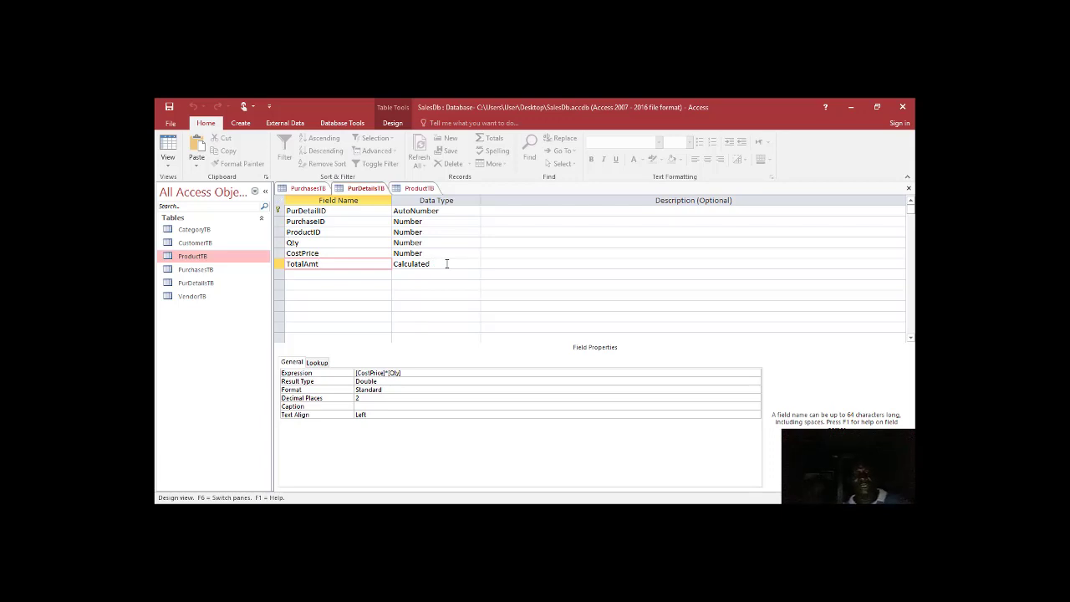
pyautogui.click(447, 263)
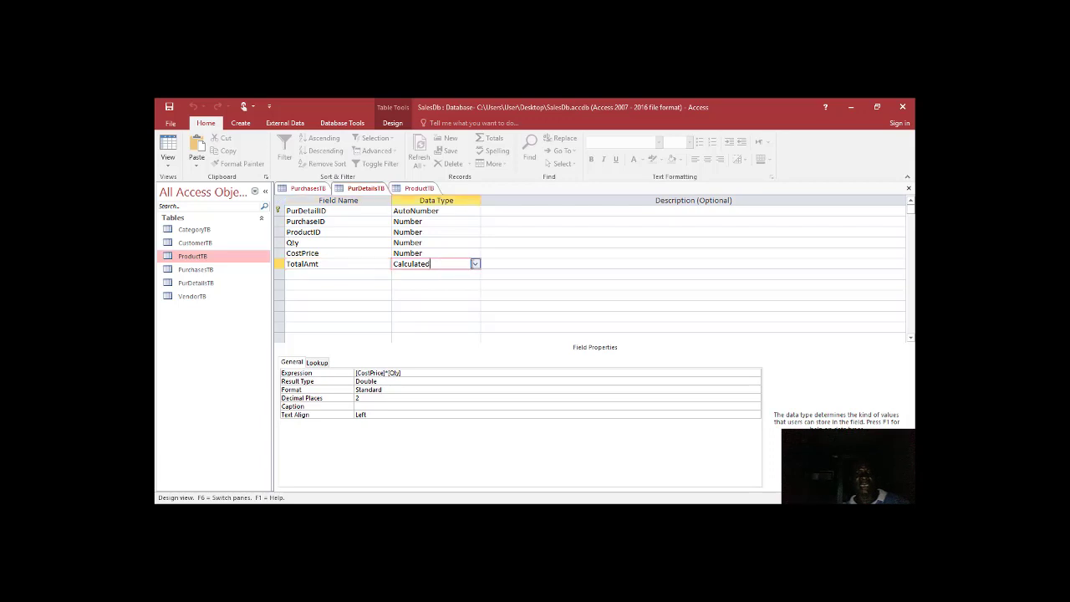
pyautogui.click(475, 263)
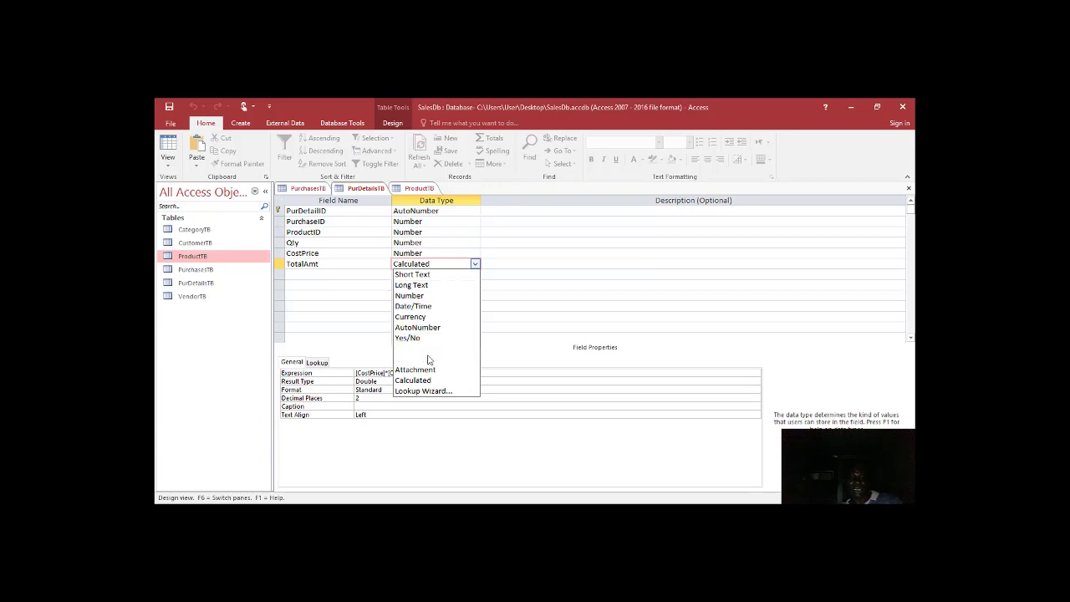
pyautogui.click(426, 296)
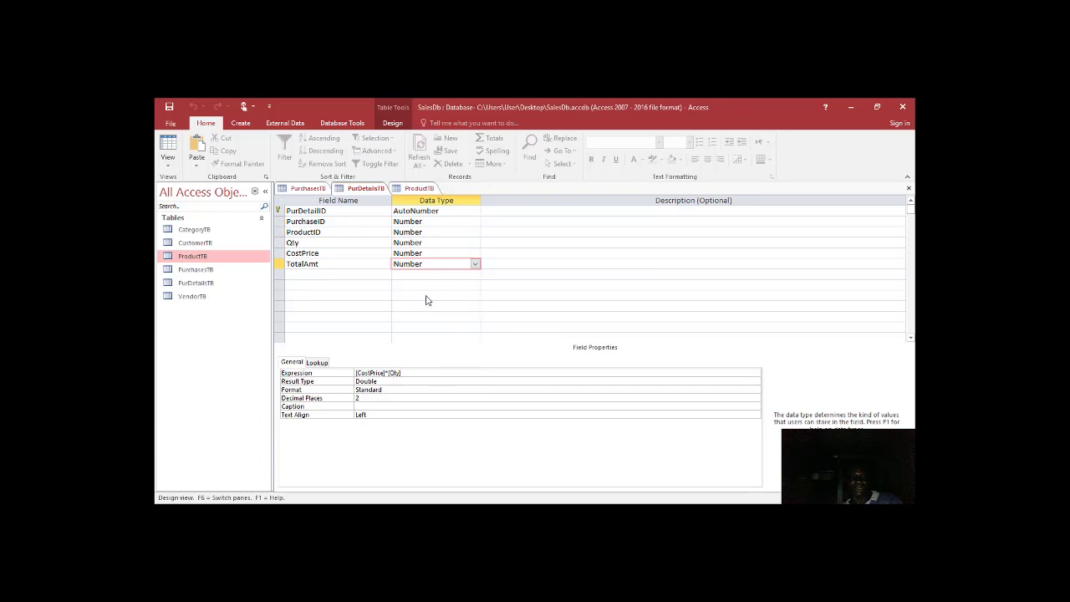
pyautogui.click(428, 376)
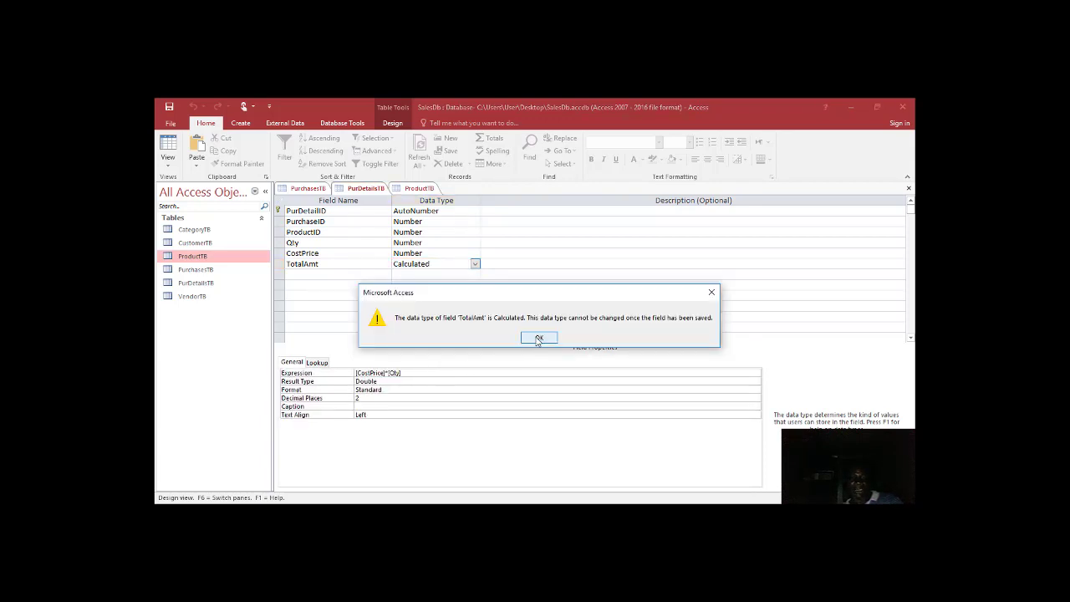
pyautogui.click(538, 339)
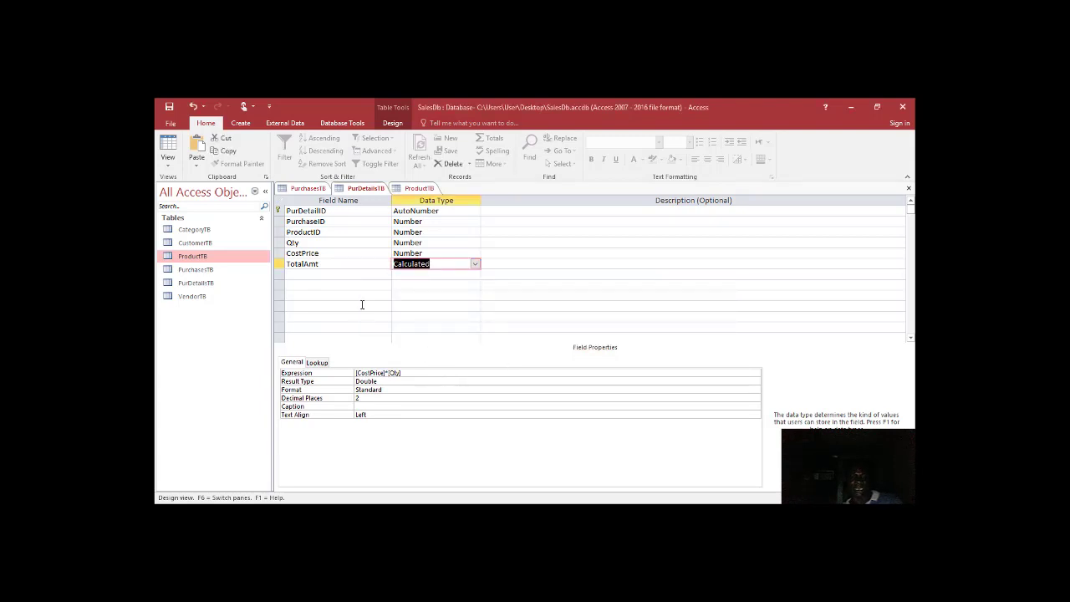
# - Add a field named TAmount with the Number data type below TotalAmt in PurDetailsTB
pyautogui.click(344, 260)
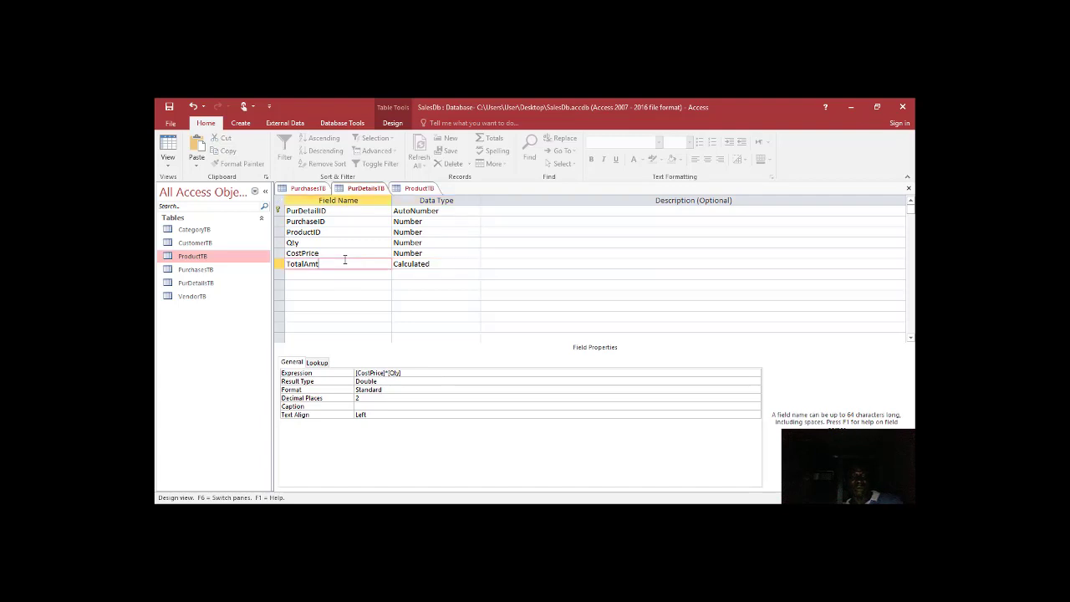
pyautogui.rightClick(361, 192)
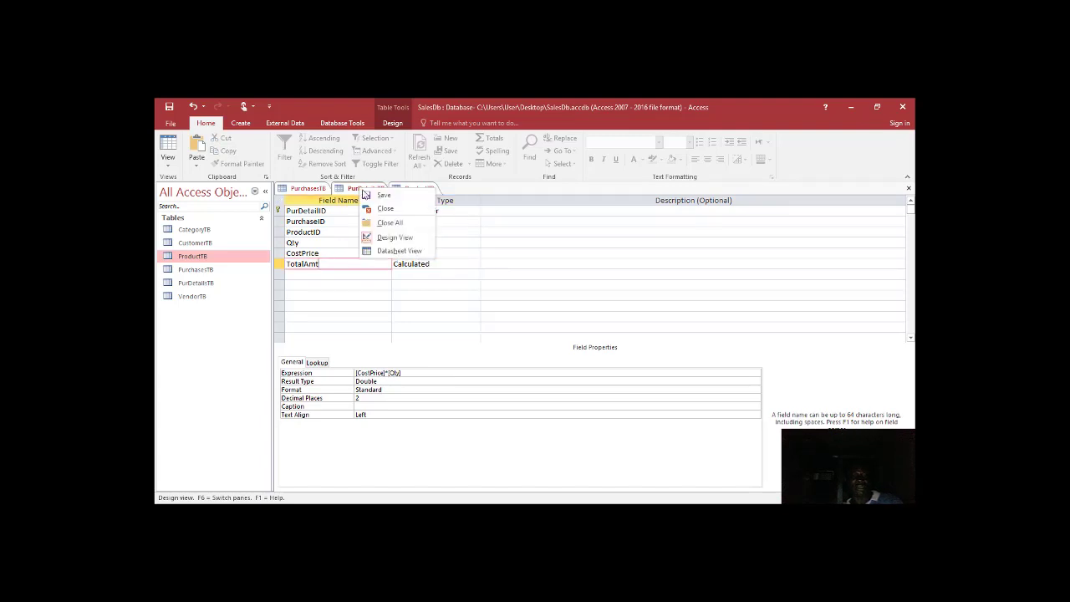
pyautogui.click(304, 273)
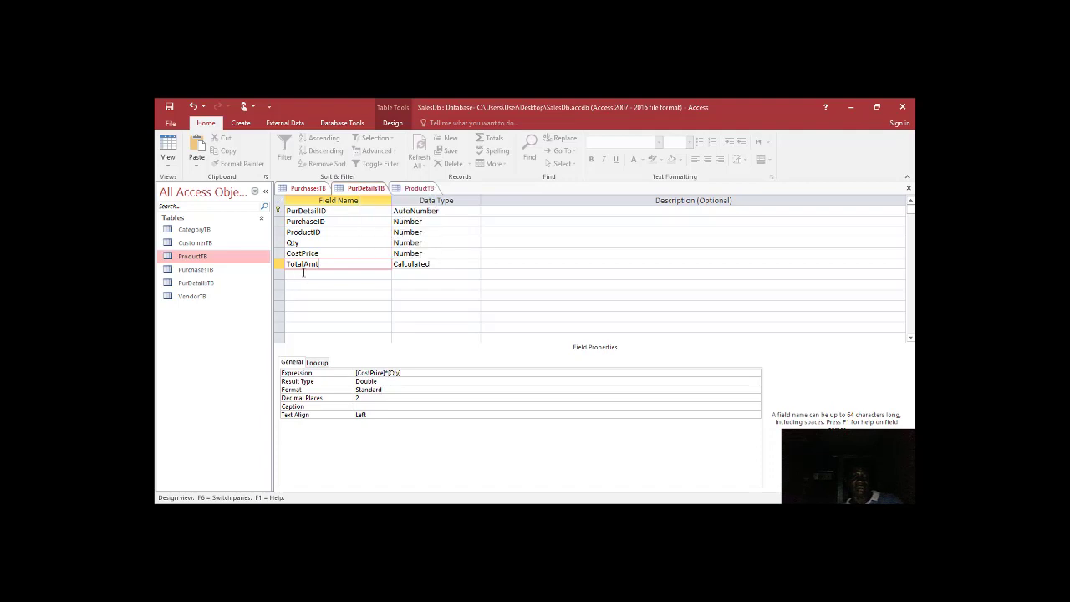
pyautogui.click(304, 273)
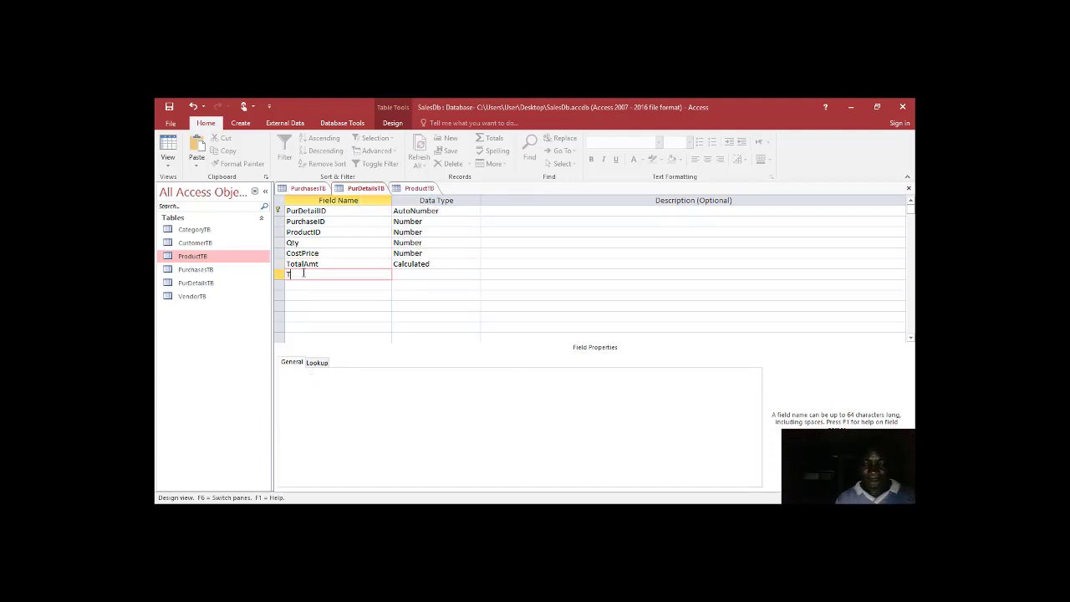
pyautogui.write('TAmount')
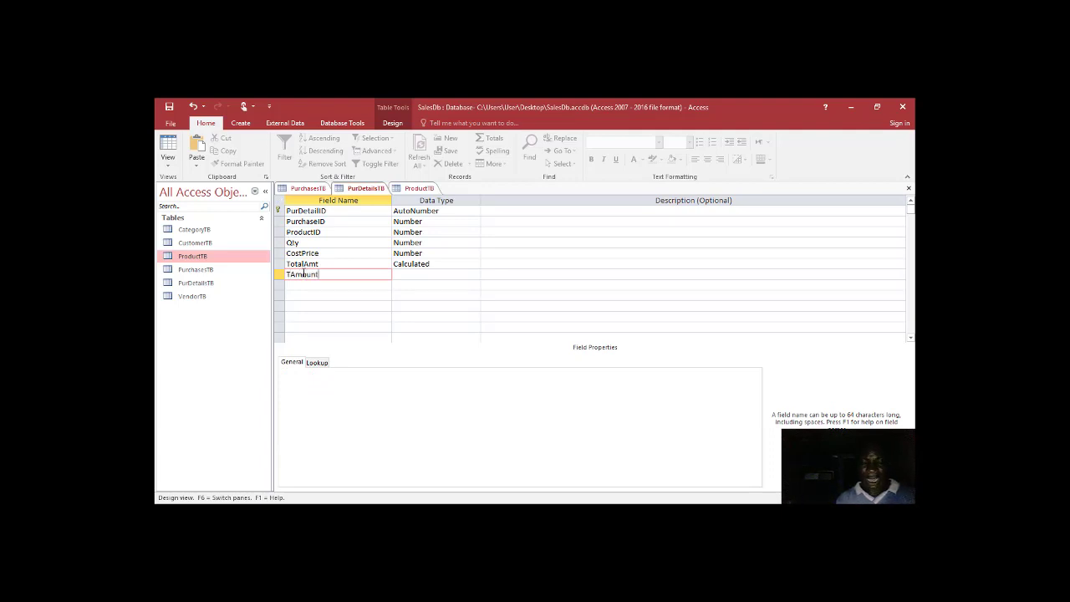
pyautogui.press('Tab')
pyautogui.write('n')
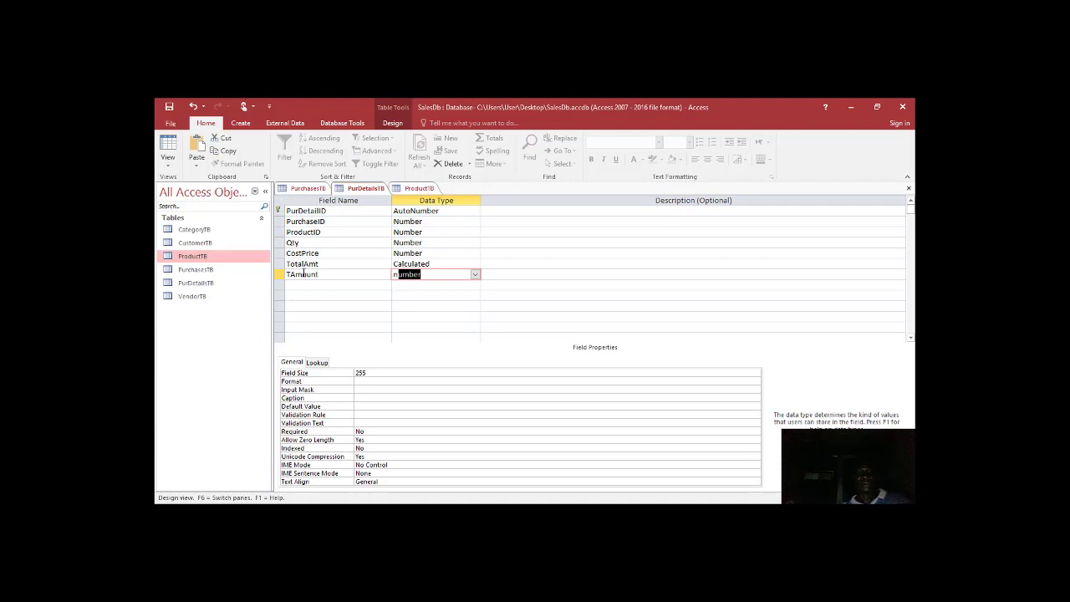
pyautogui.click(367, 273)
# - Set the TAmount field size to Double, its format to Standard and its decimal places to 2
pyautogui.click(430, 371)
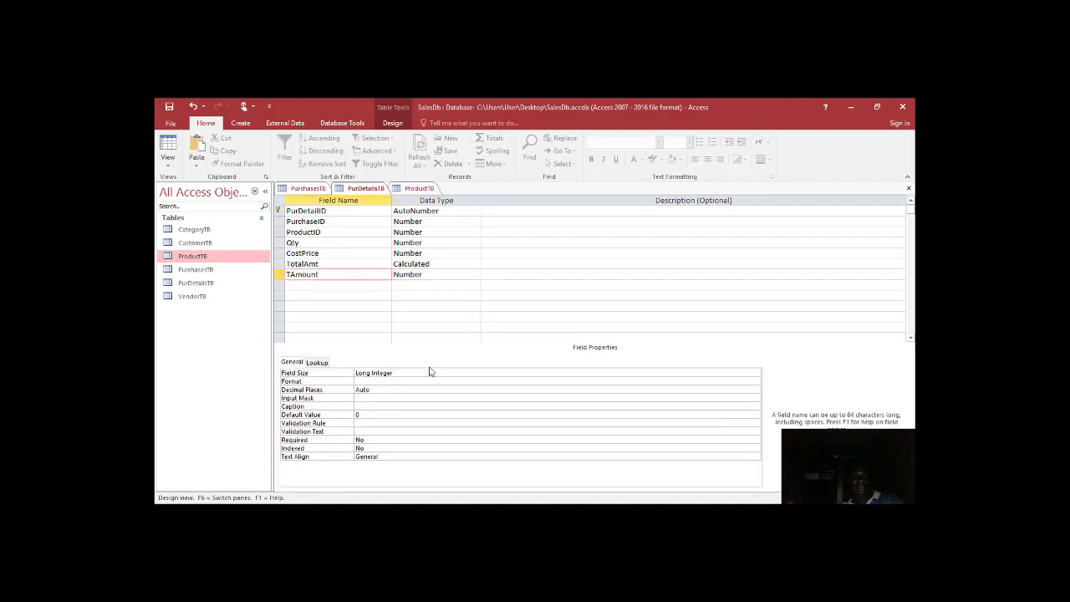
pyautogui.press('Down')
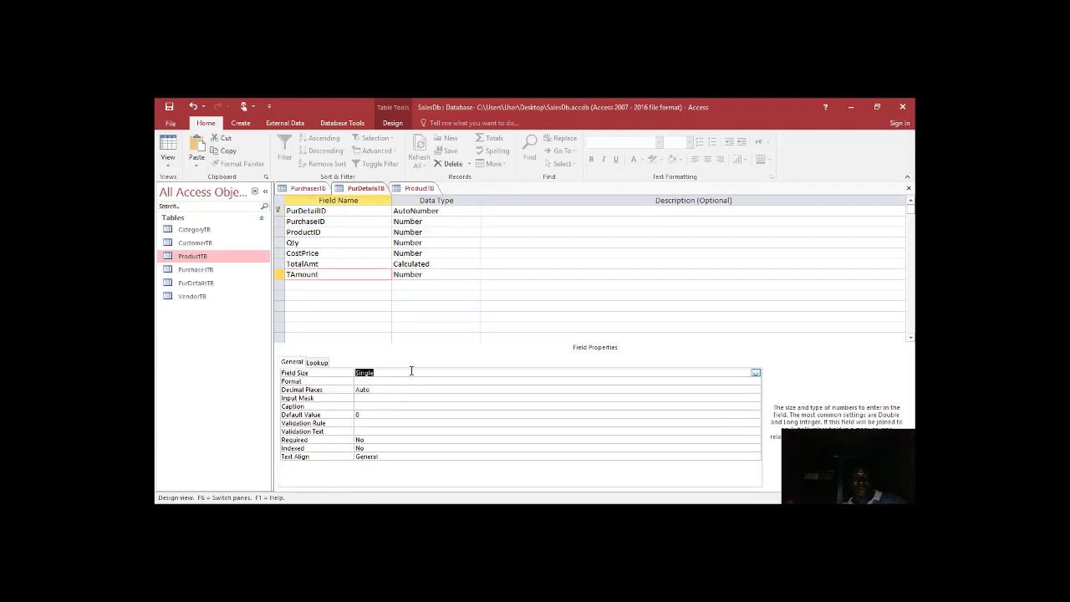
pyautogui.press('Down')
pyautogui.press('Return')
pyautogui.write('s')
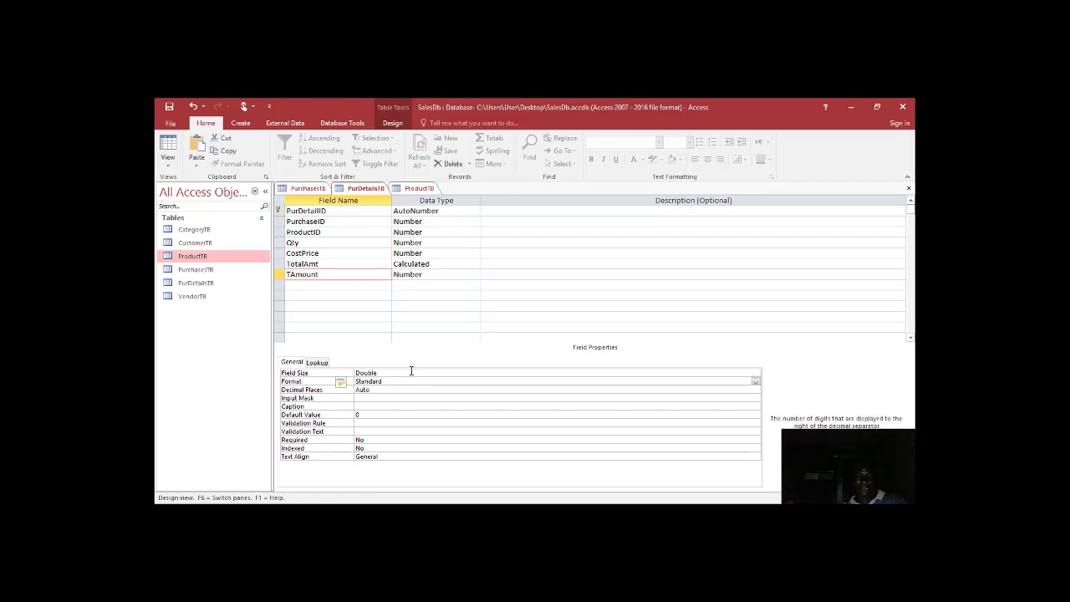
pyautogui.press('Return')
pyautogui.write('2')
pyautogui.press('Return')
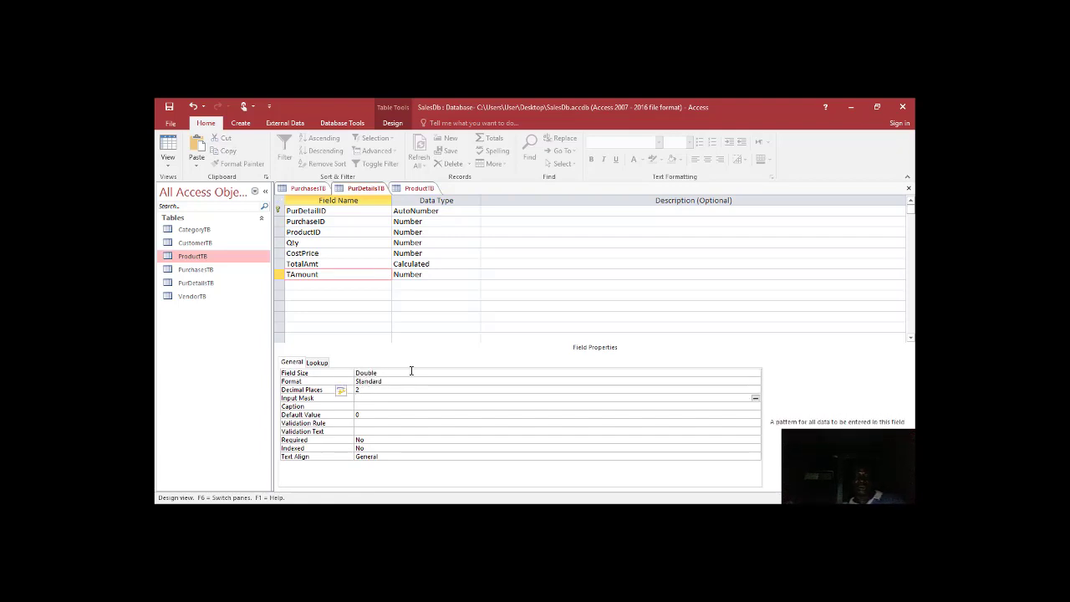
# - Set the text alignment of the TAmount field to Left and save the PurDetailsTB design
pyautogui.press('Return')
pyautogui.press('Return')
pyautogui.press('Return')
pyautogui.press('Return')
pyautogui.press('Return')
pyautogui.press('Return')
pyautogui.press('Return')
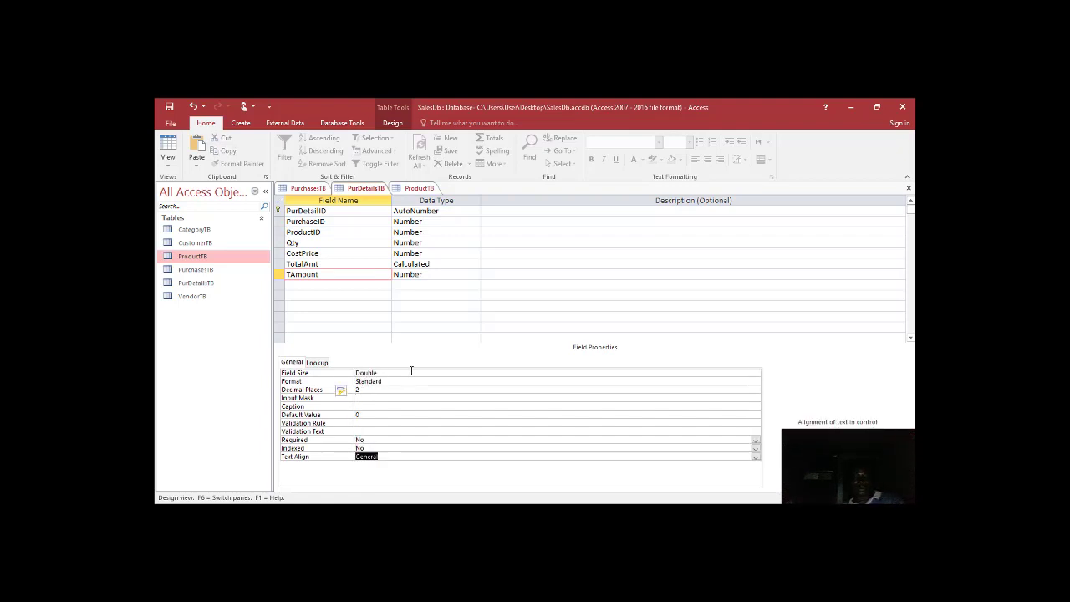
pyautogui.hotkey('shift', 'Tab')
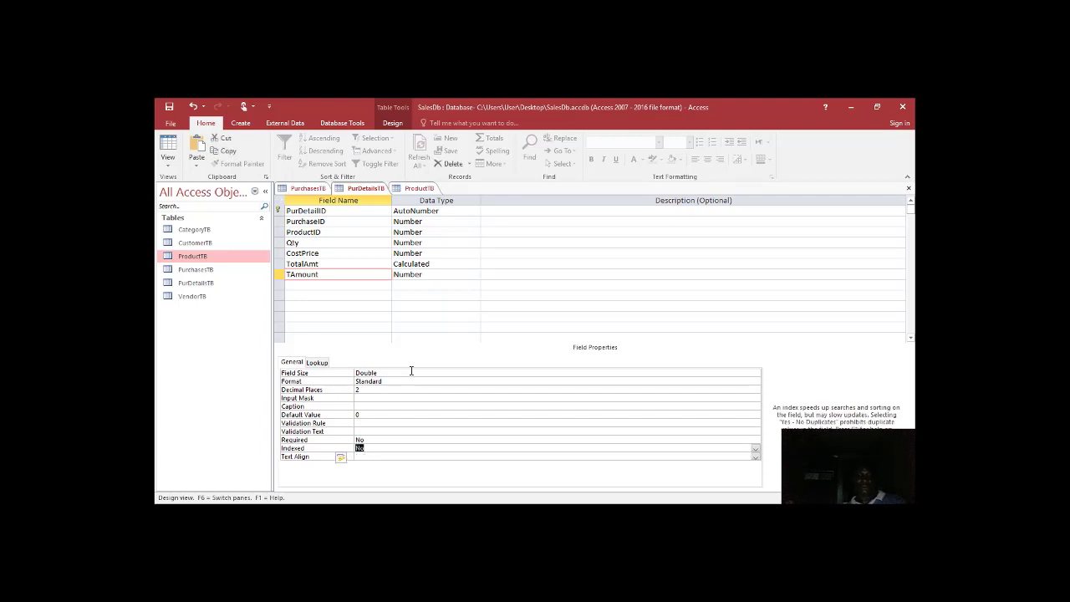
pyautogui.rightClick(357, 191)
pyautogui.click(363, 194)
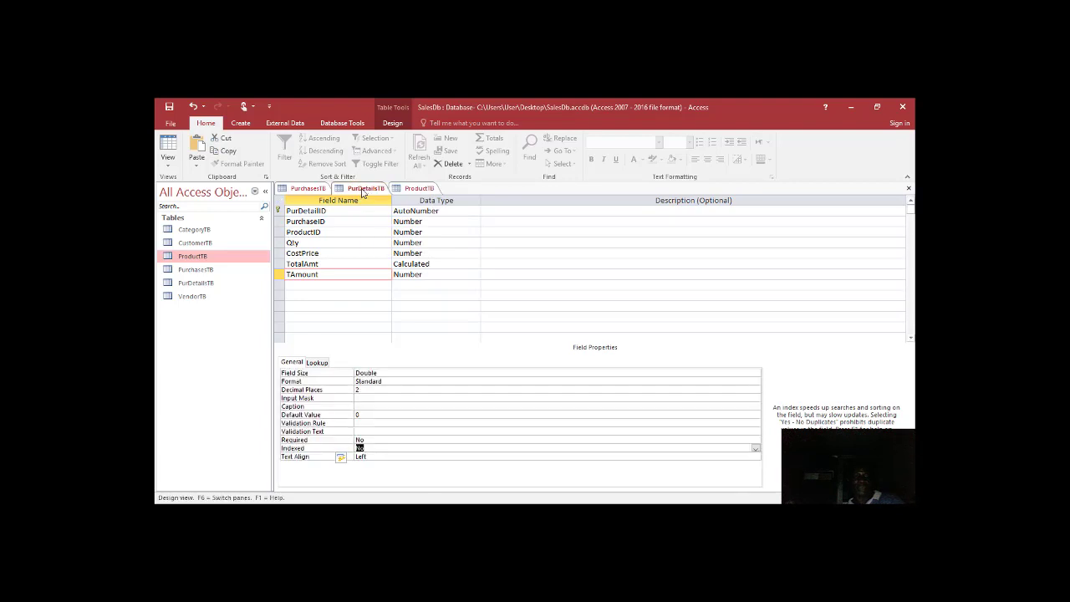
# - Switch PurDetailsTB to Datasheet View and open its Before Change data macro for editing
pyautogui.rightClick(362, 192)
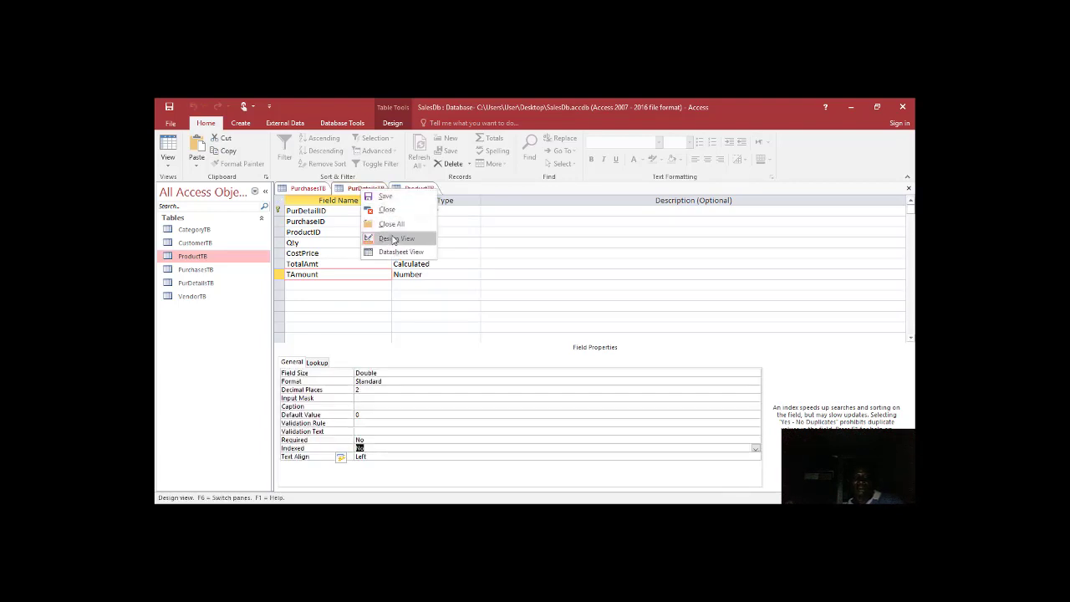
pyautogui.click(398, 251)
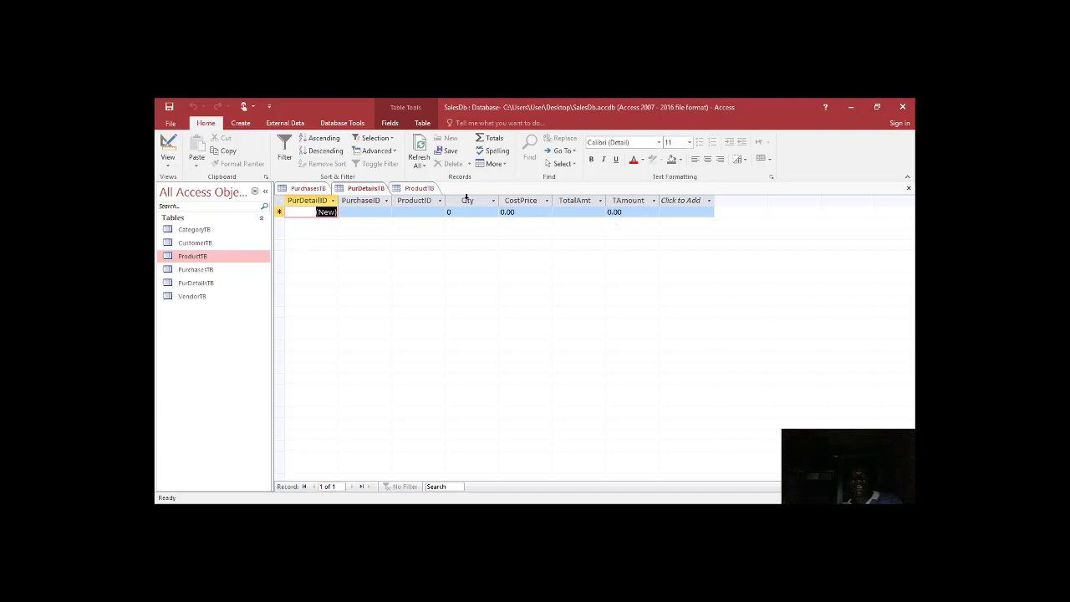
pyautogui.click(422, 123)
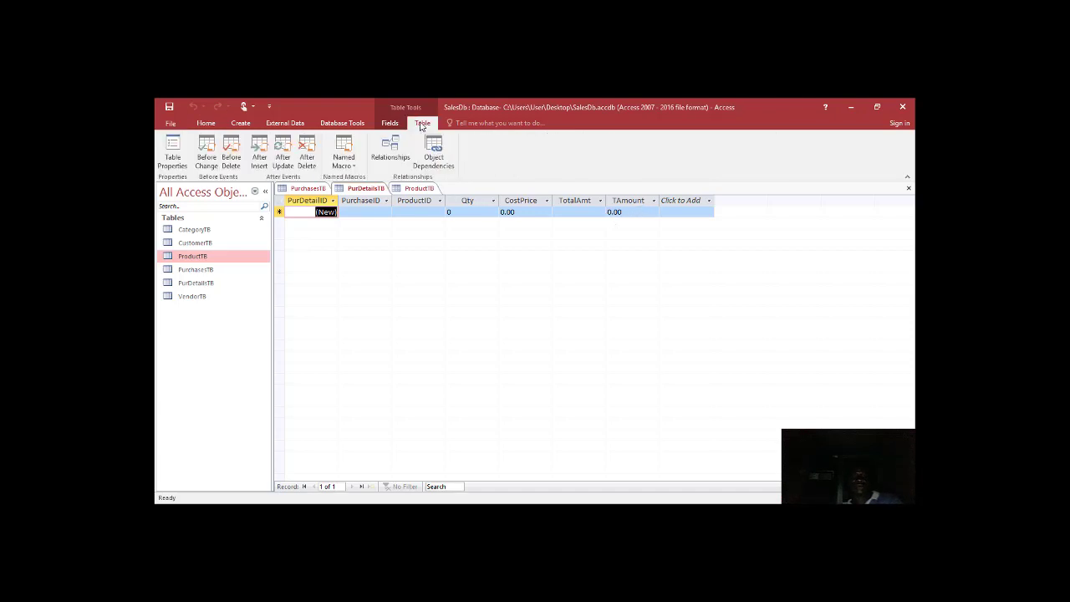
pyautogui.click(208, 153)
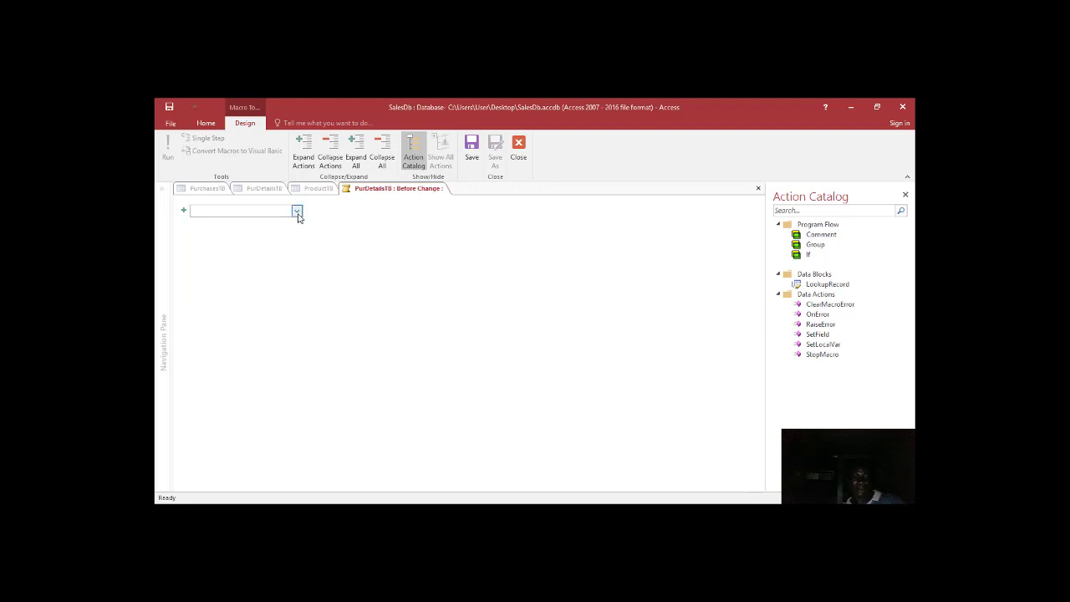
# - Add a SetField action to the PurDetailsTB Before Change macro with TAmount as the field name
pyautogui.click(297, 211)
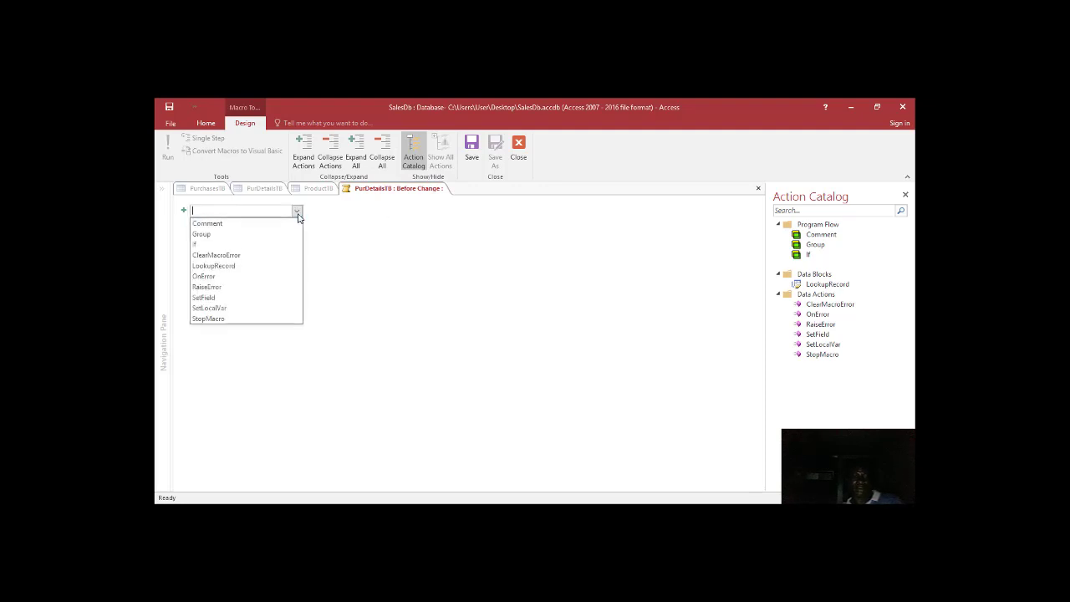
pyautogui.click(229, 298)
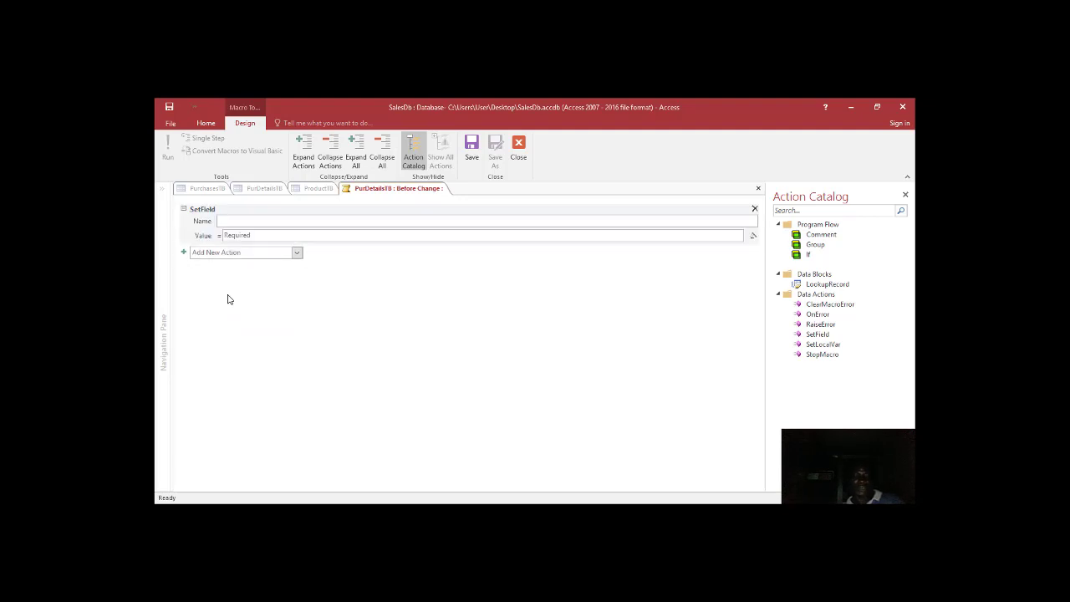
pyautogui.write('[a')
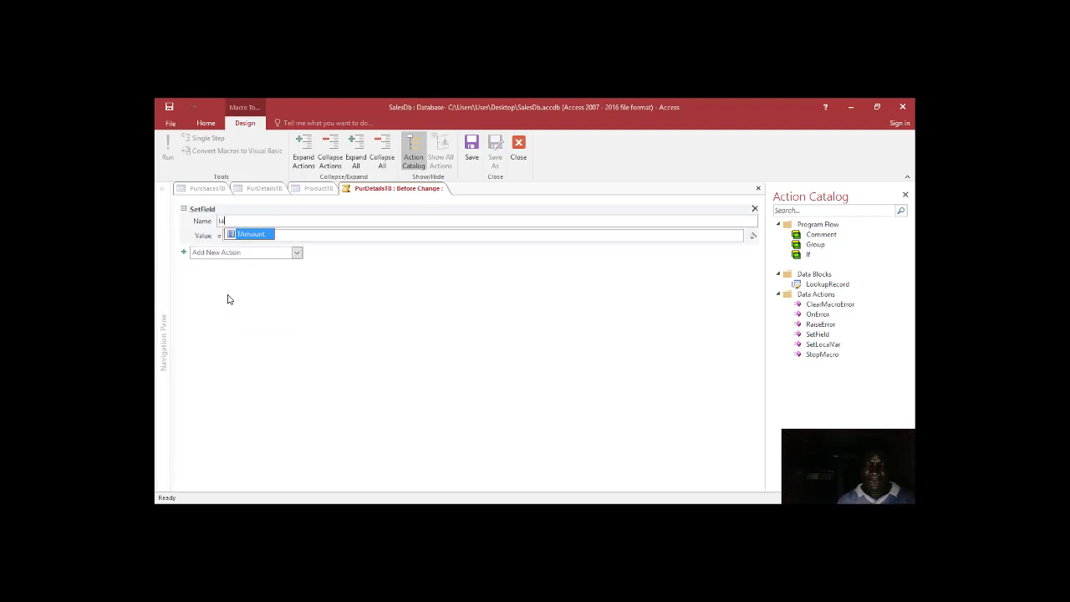
pyautogui.write('m')
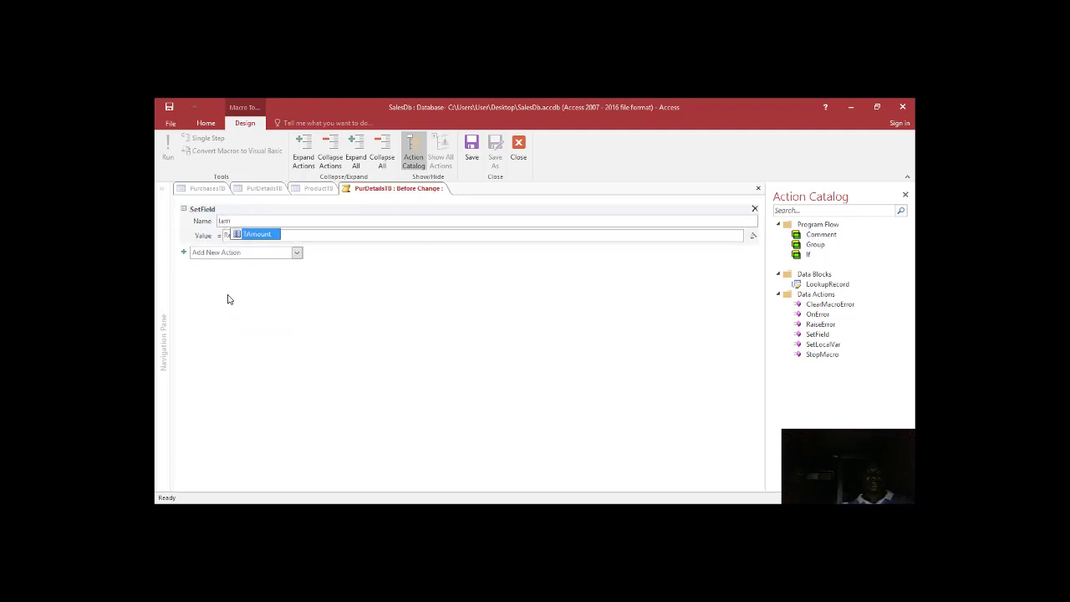
pyautogui.doubleClick(263, 234)
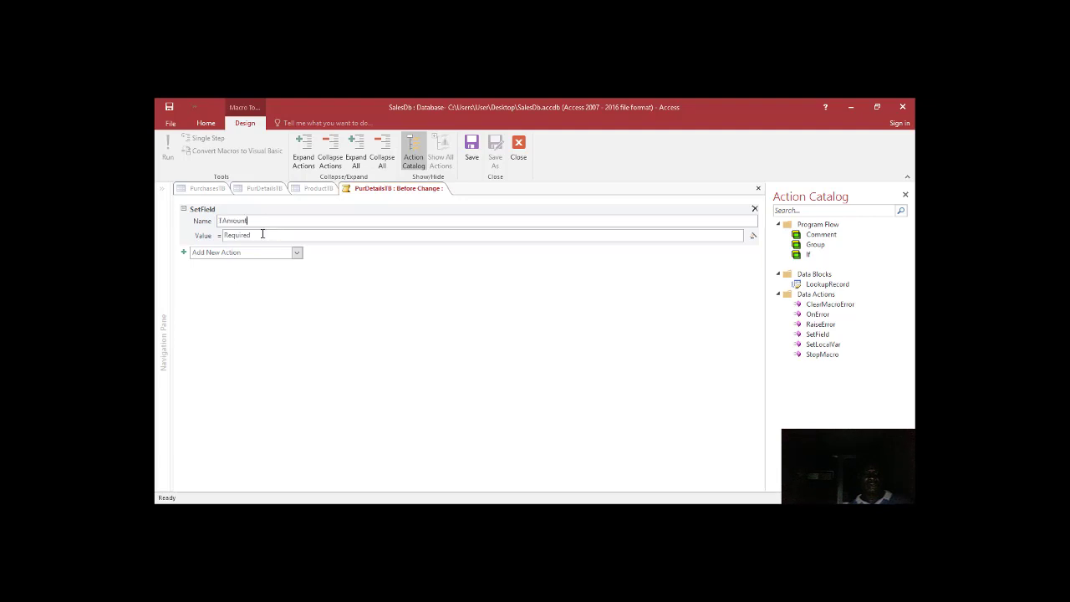
# - Set the SetField value to [Qty]*[CostPrice], then save and close the Before Change macro
pyautogui.click(263, 235)
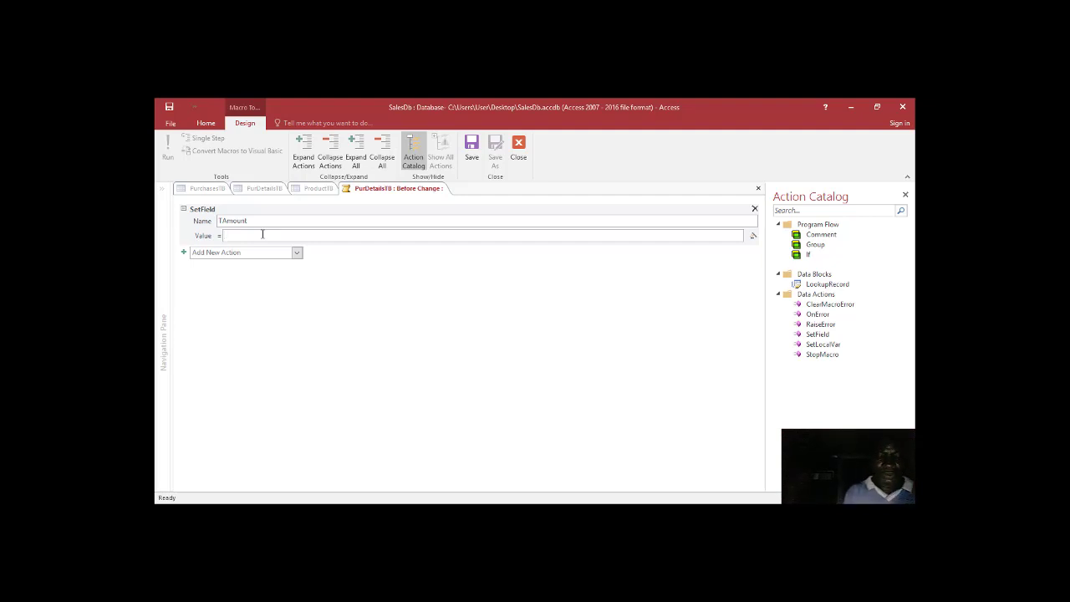
pyautogui.write('a')
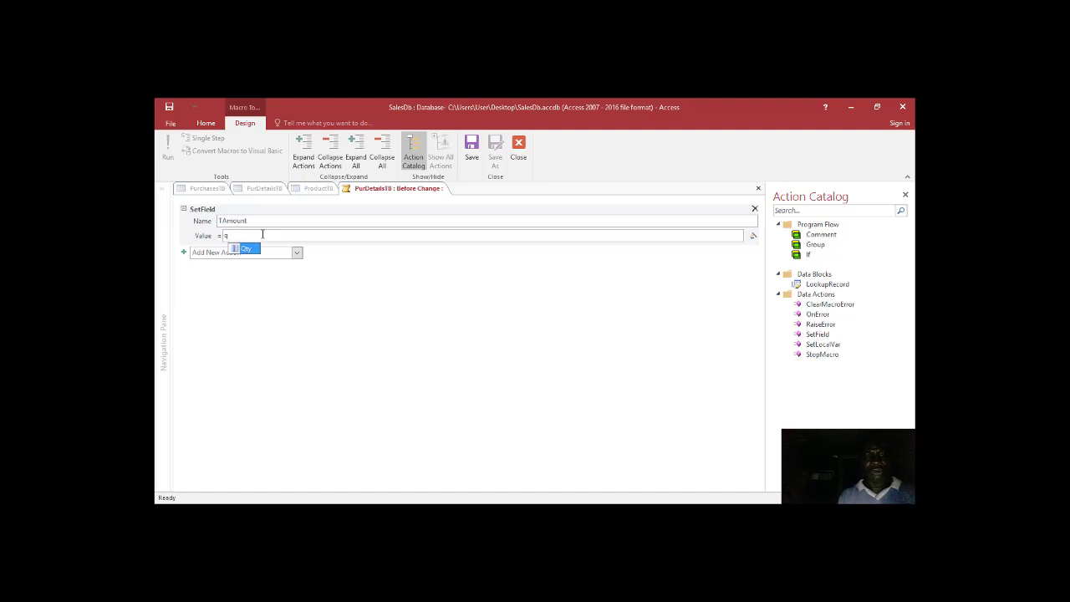
pyautogui.doubleClick(246, 249)
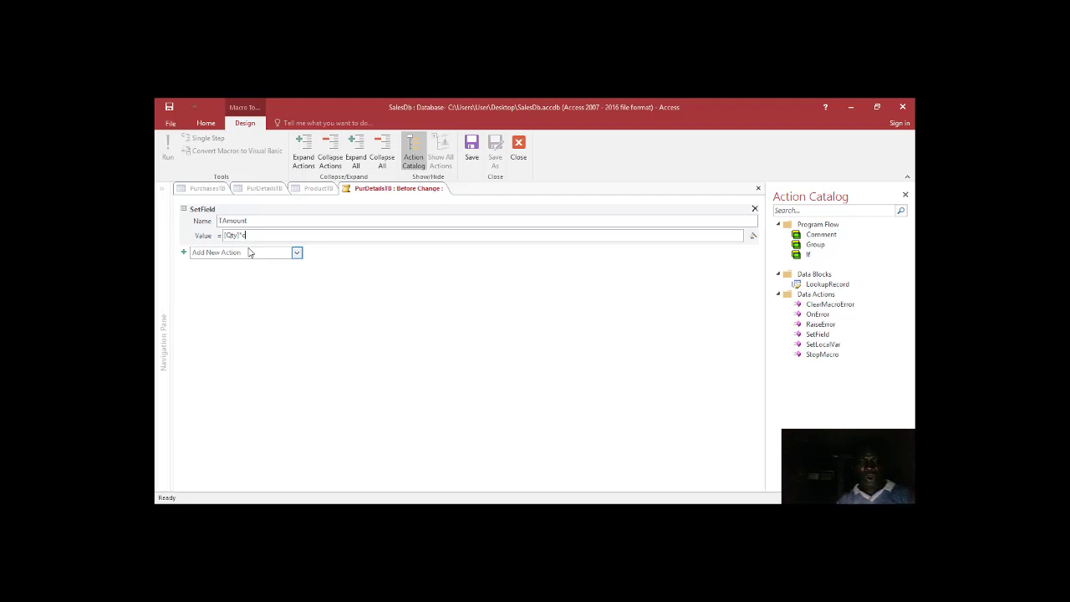
pyautogui.write('o')
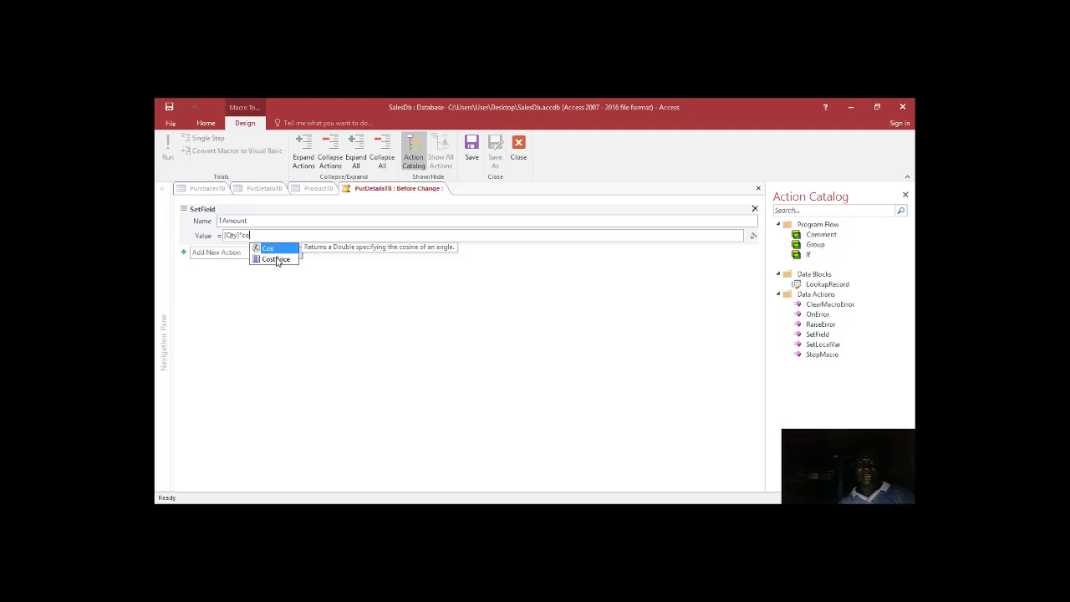
pyautogui.doubleClick(272, 259)
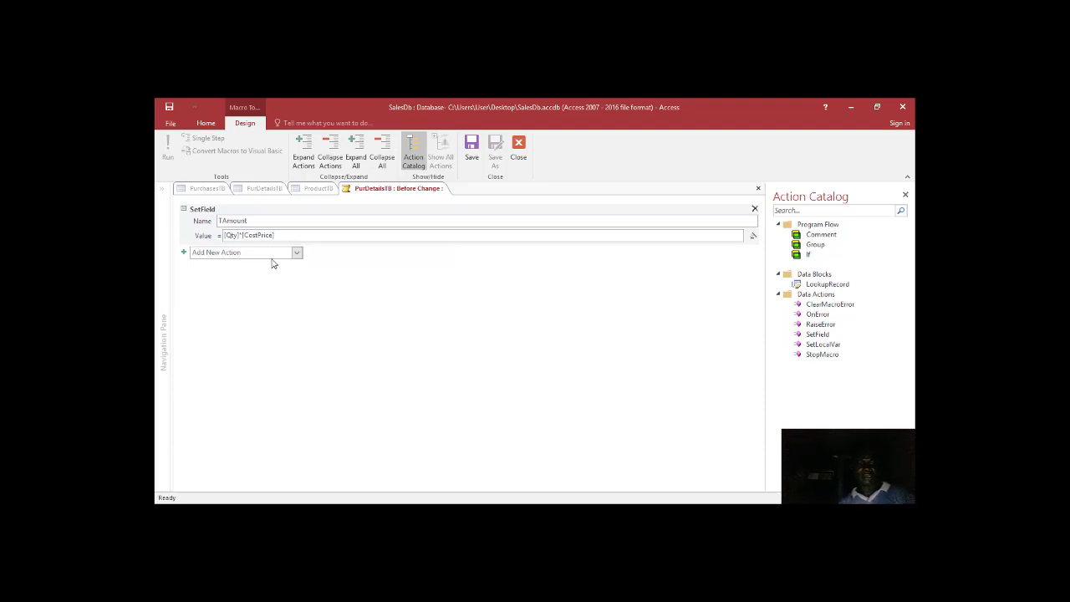
pyautogui.click(352, 265)
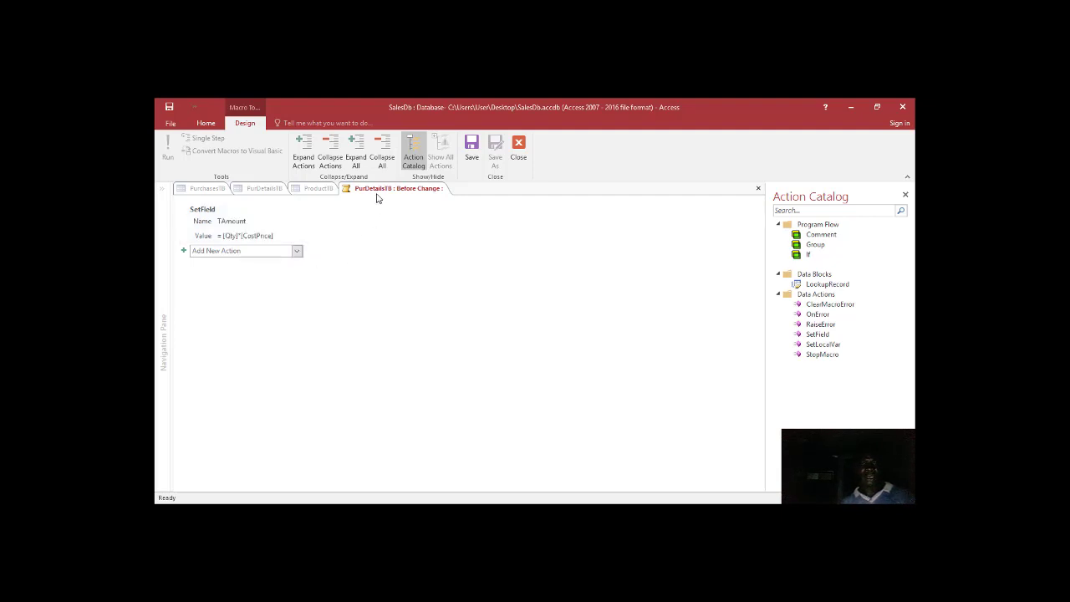
pyautogui.click(472, 148)
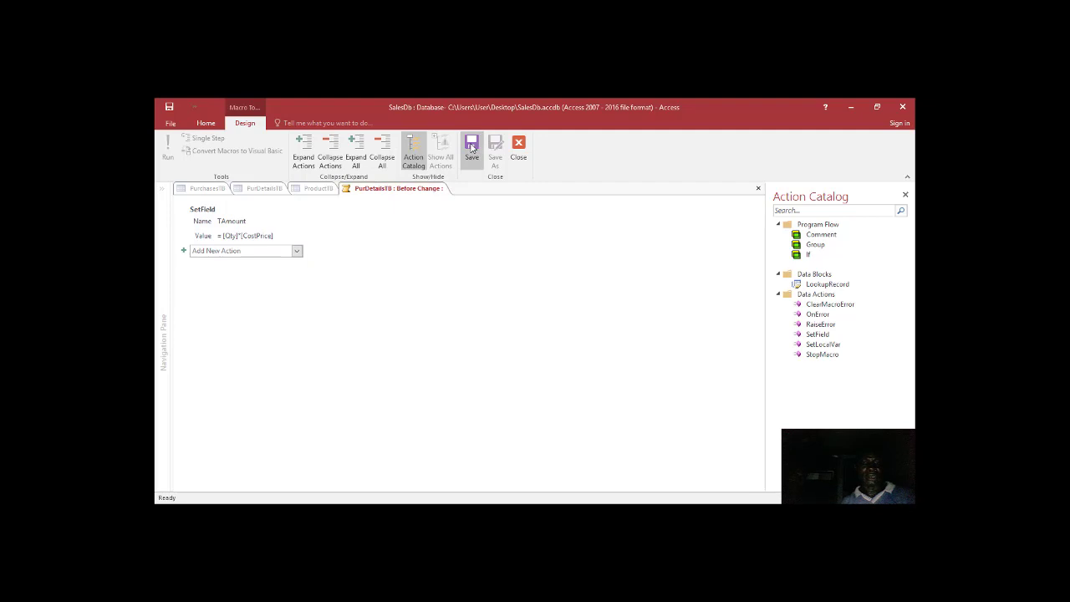
pyautogui.click(518, 148)
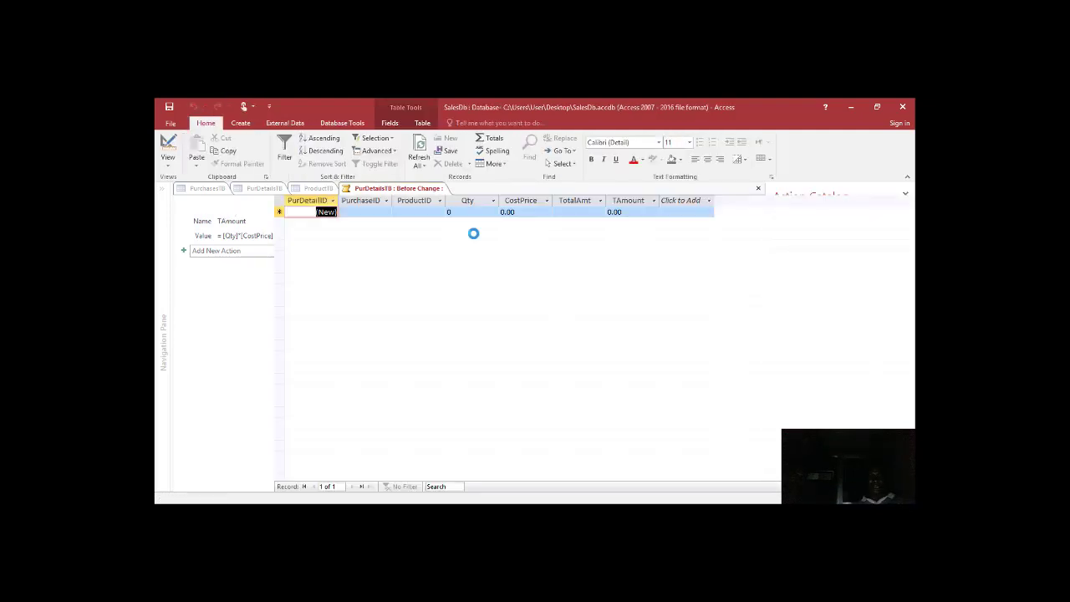
pyautogui.click(573, 212)
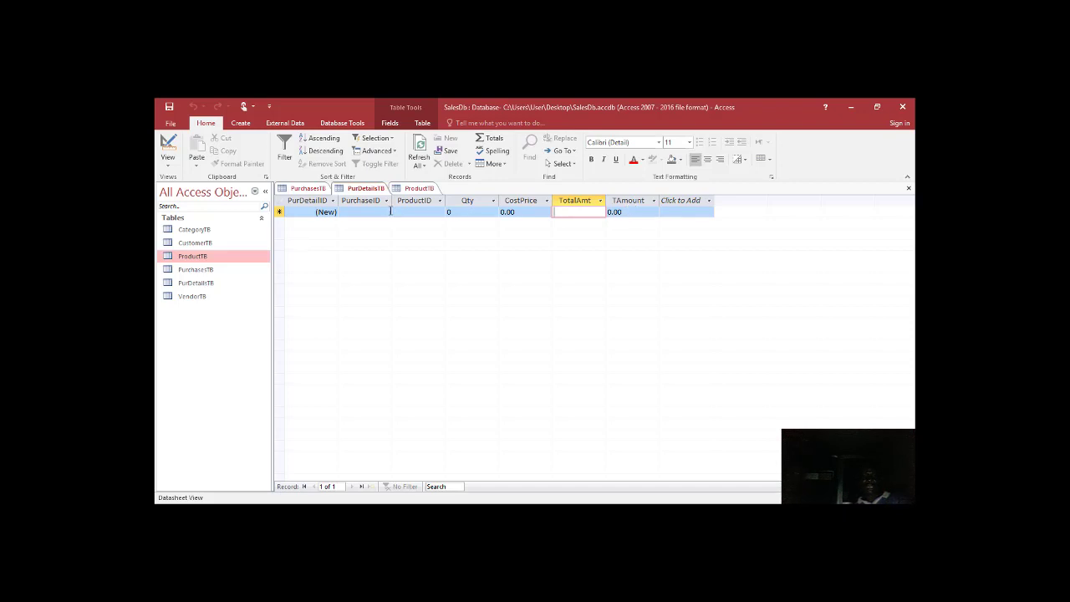
pyautogui.click(376, 212)
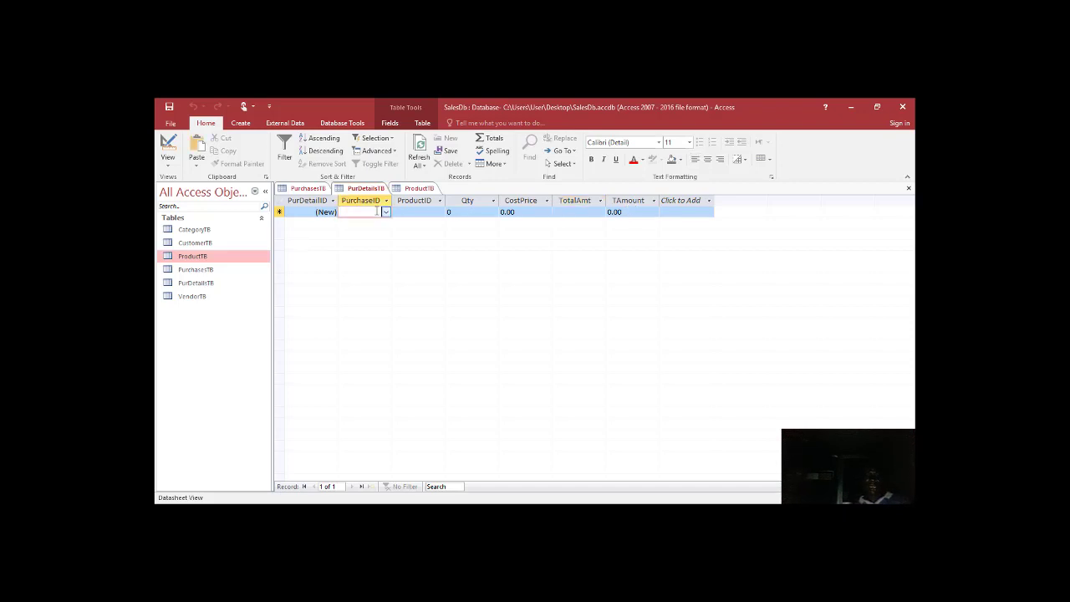
pyautogui.click(385, 212)
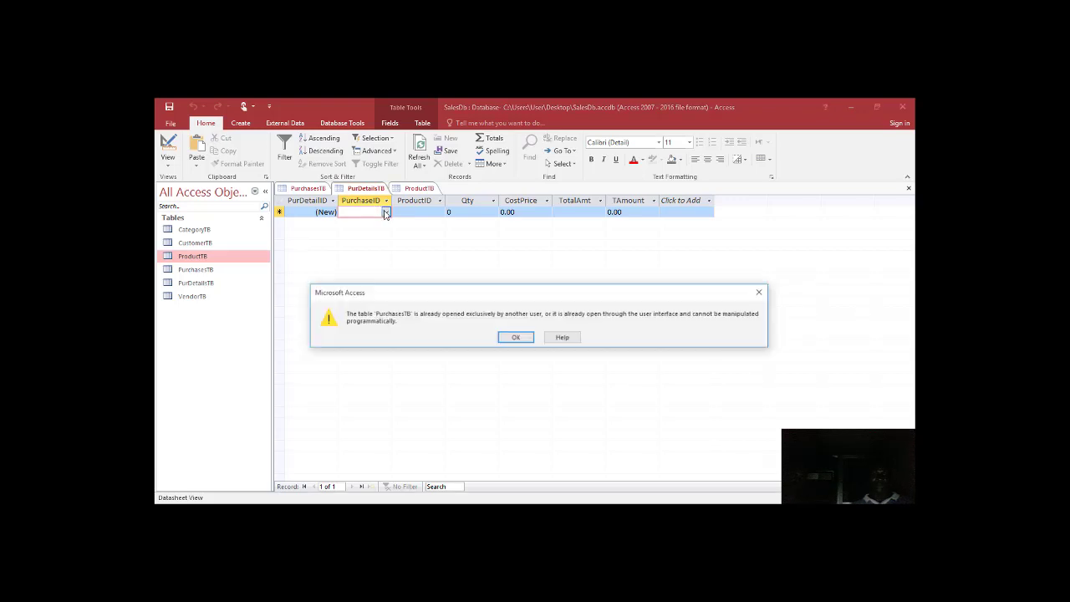
pyautogui.click(508, 337)
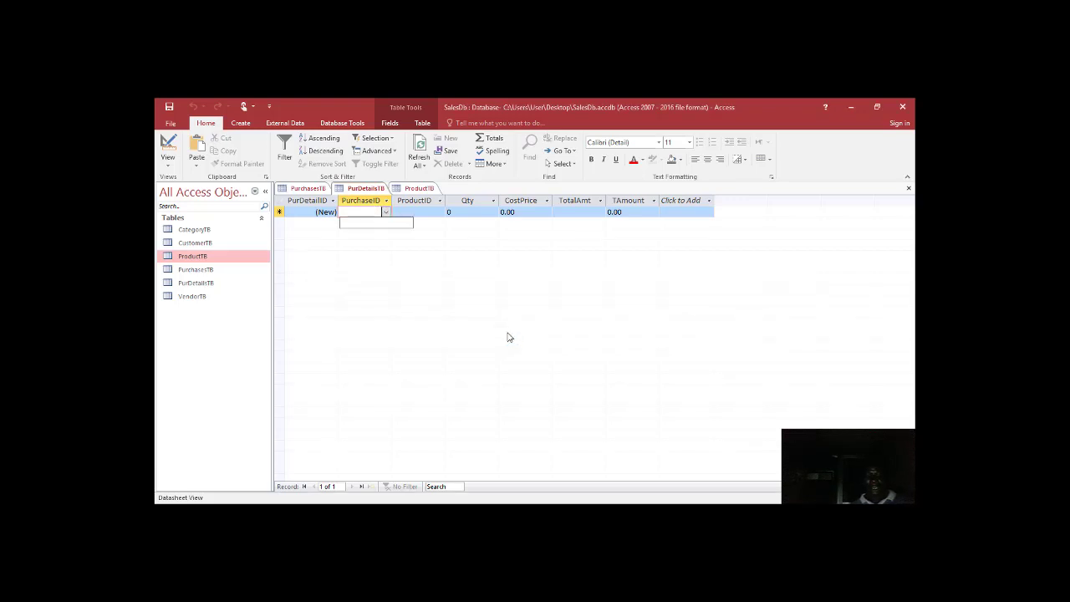
pyautogui.press('space')
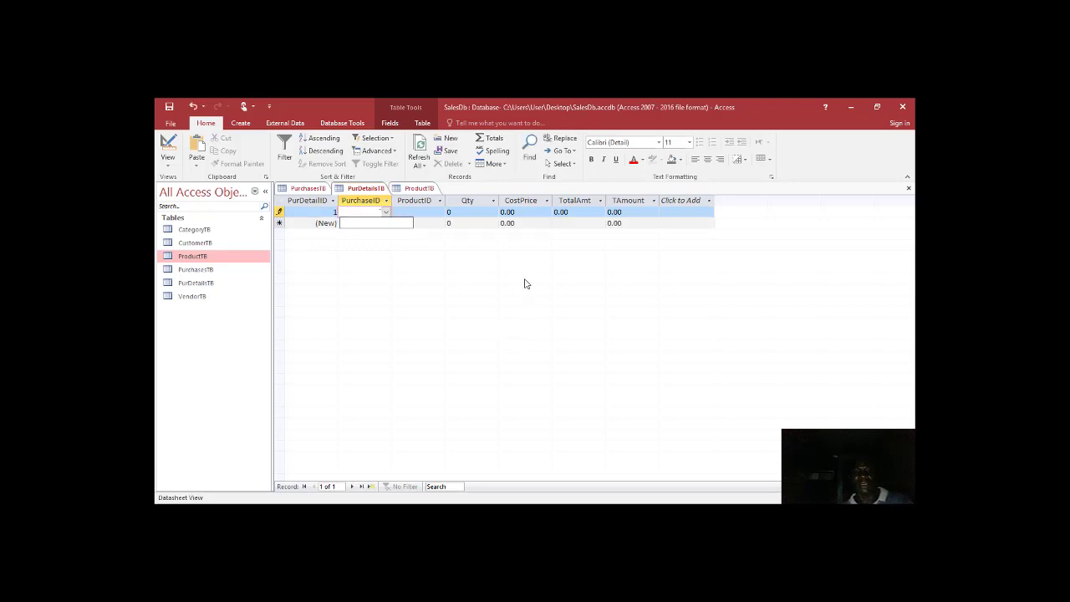
pyautogui.click(431, 211)
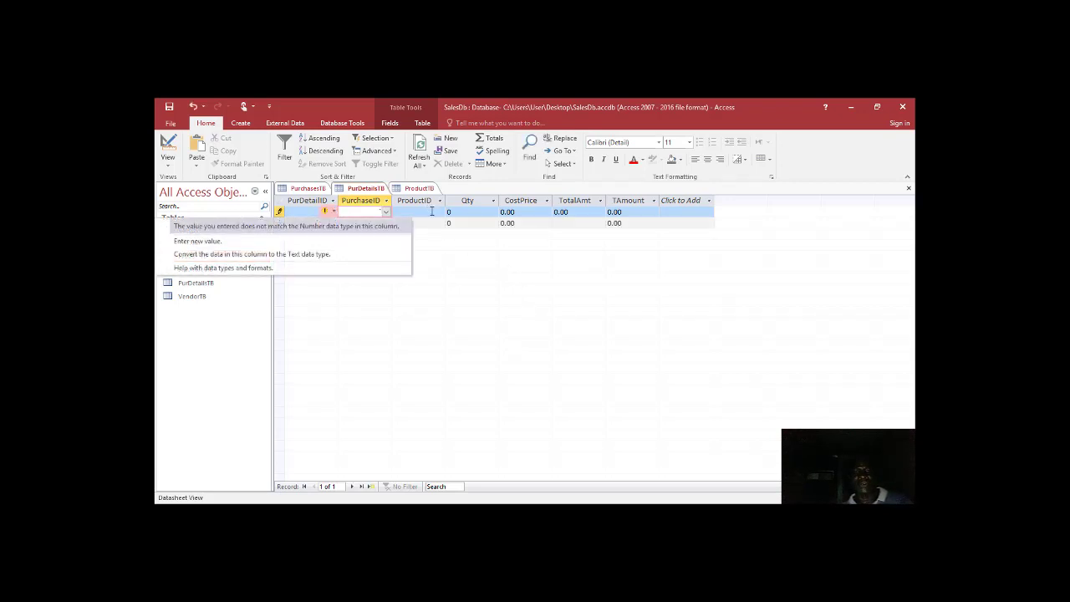
pyautogui.press('Escape')
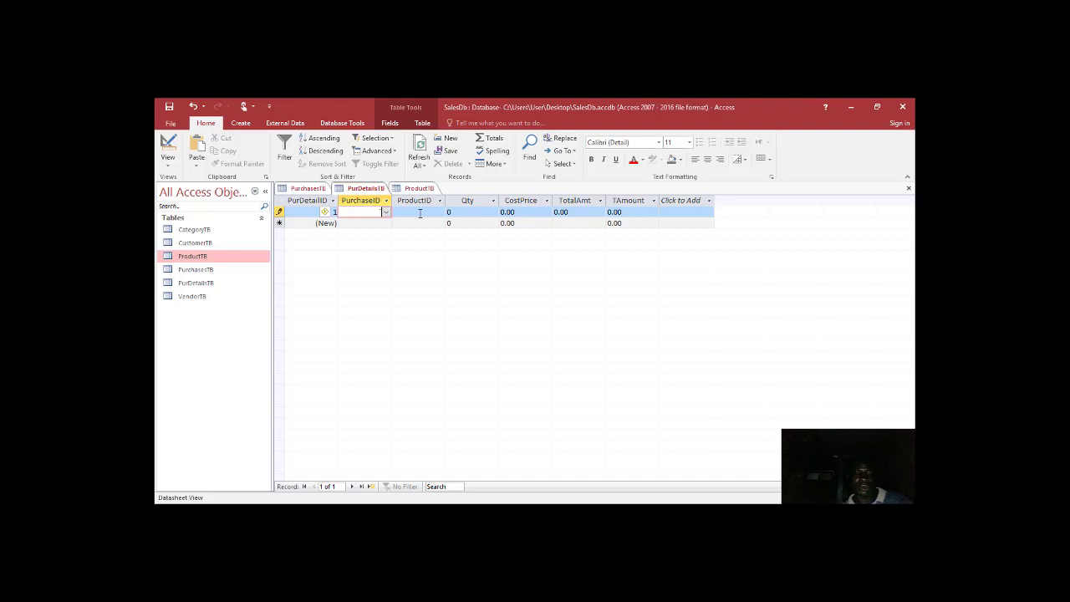
pyautogui.press('Escape')
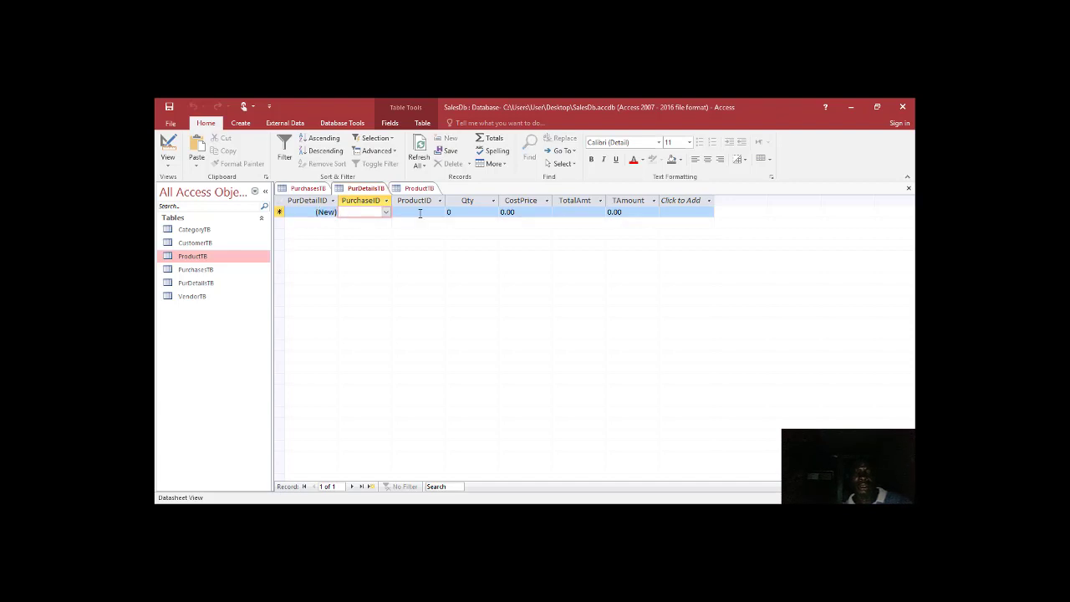
# - In a new PurDetailsTB record, choose the HP ProBook Intel Core-i5 product as ProductID and set Qty to 2
pyautogui.click(420, 212)
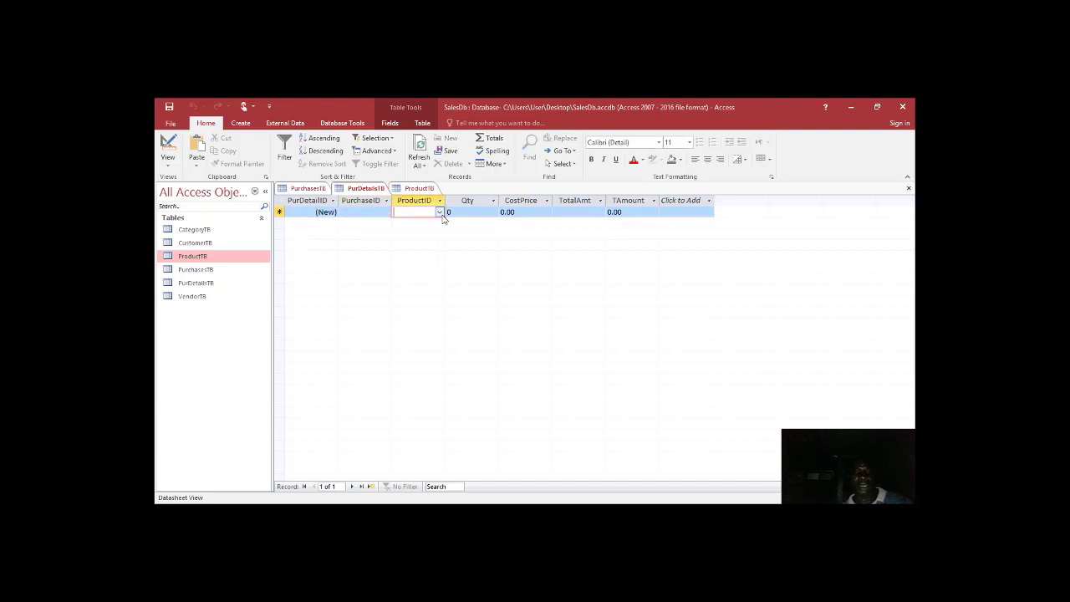
pyautogui.click(439, 213)
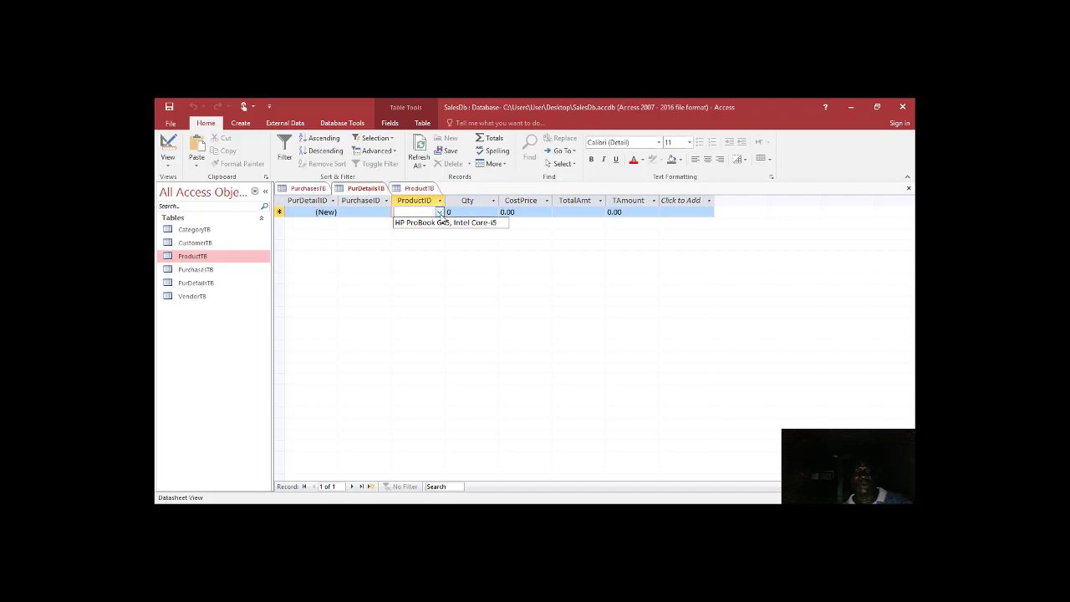
pyautogui.click(439, 222)
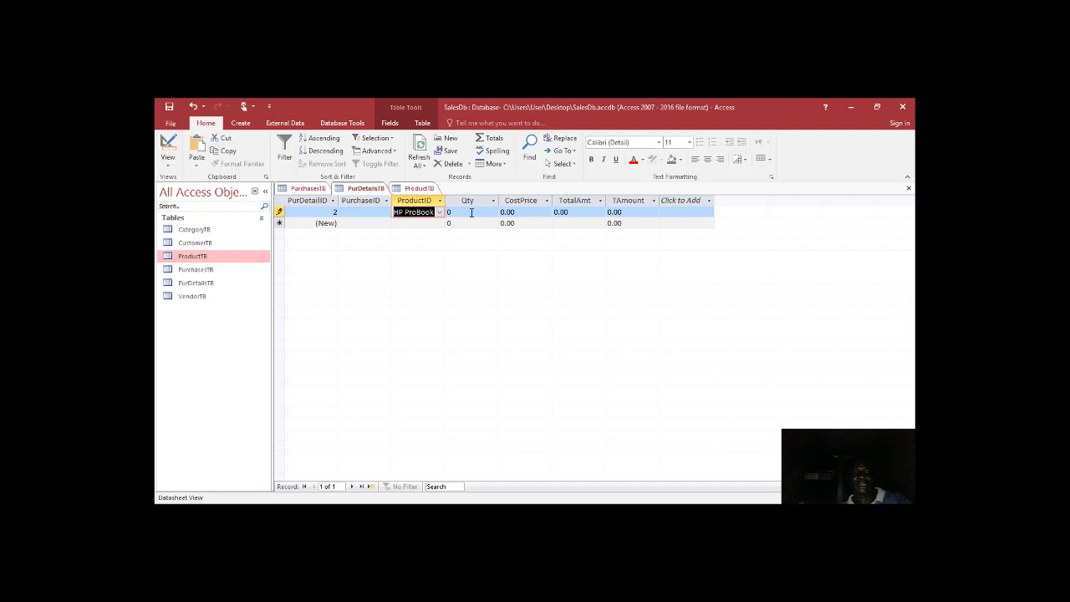
pyautogui.click(470, 212)
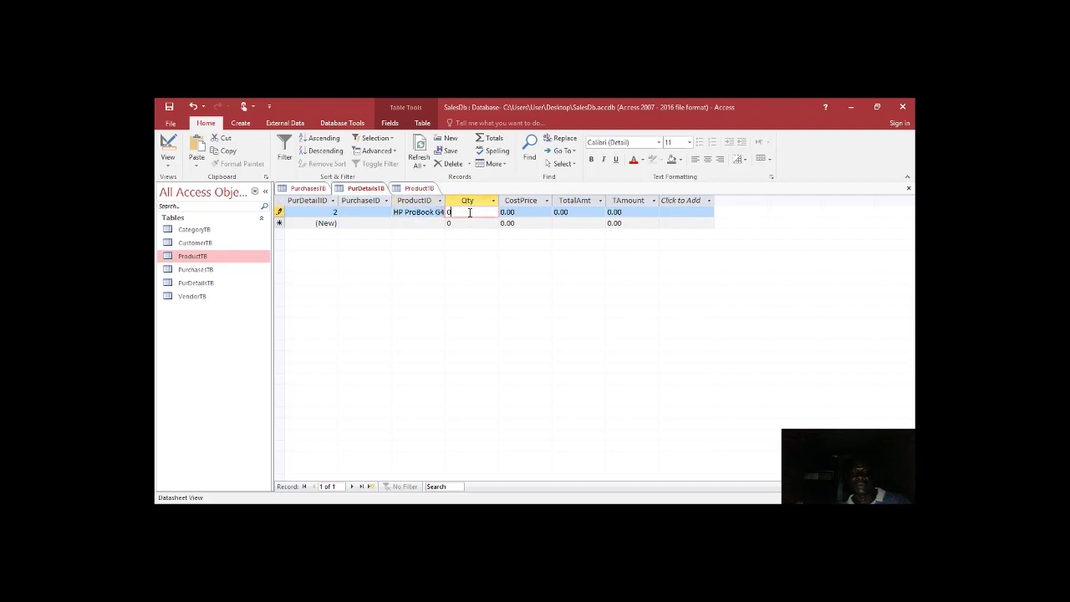
pyautogui.press('BackSpace')
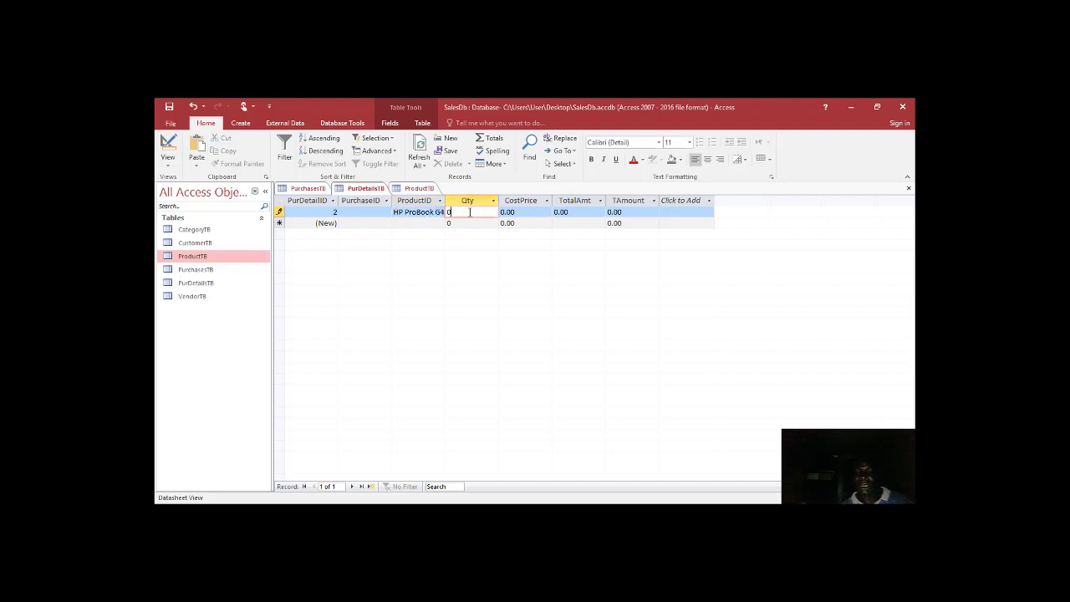
pyautogui.write('2')
pyautogui.press('Tab')
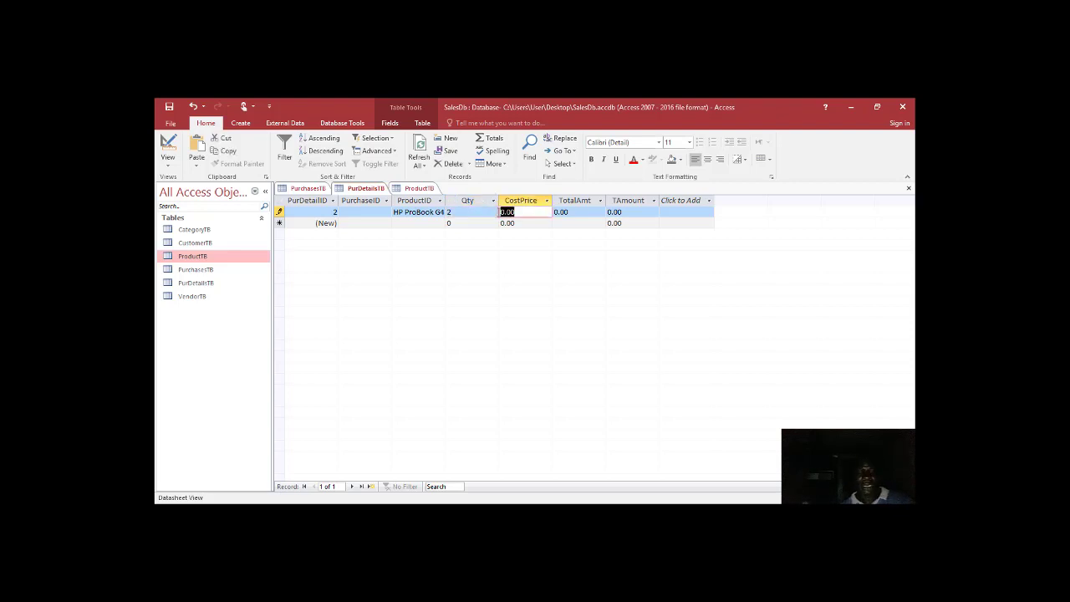
# - Set the CostPrice of the HP ProBook record to 175000 and commit the record so the macro runs
pyautogui.write('1')
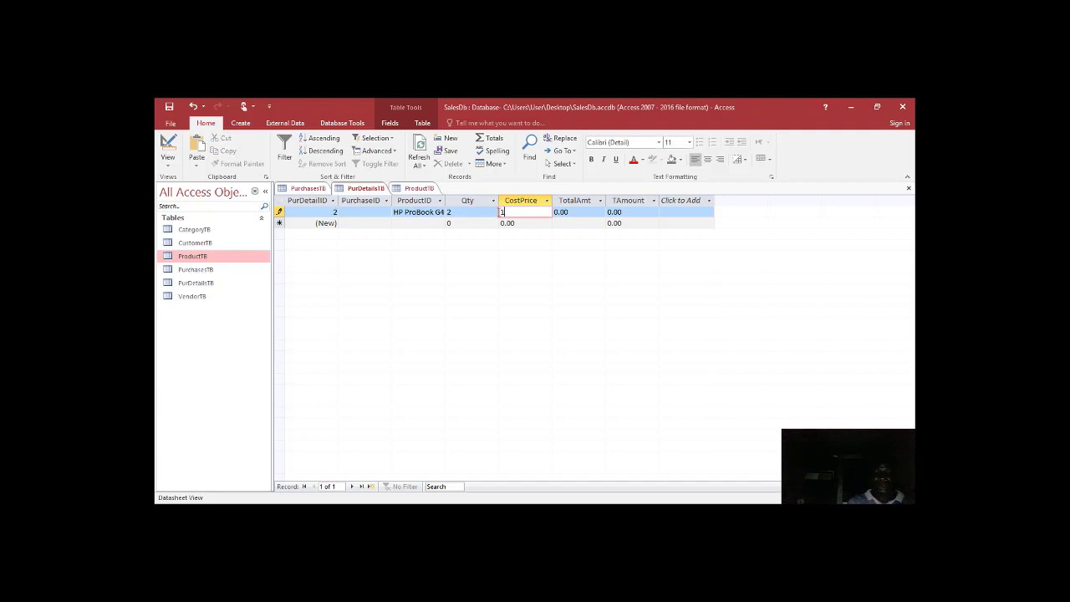
pyautogui.write('75000')
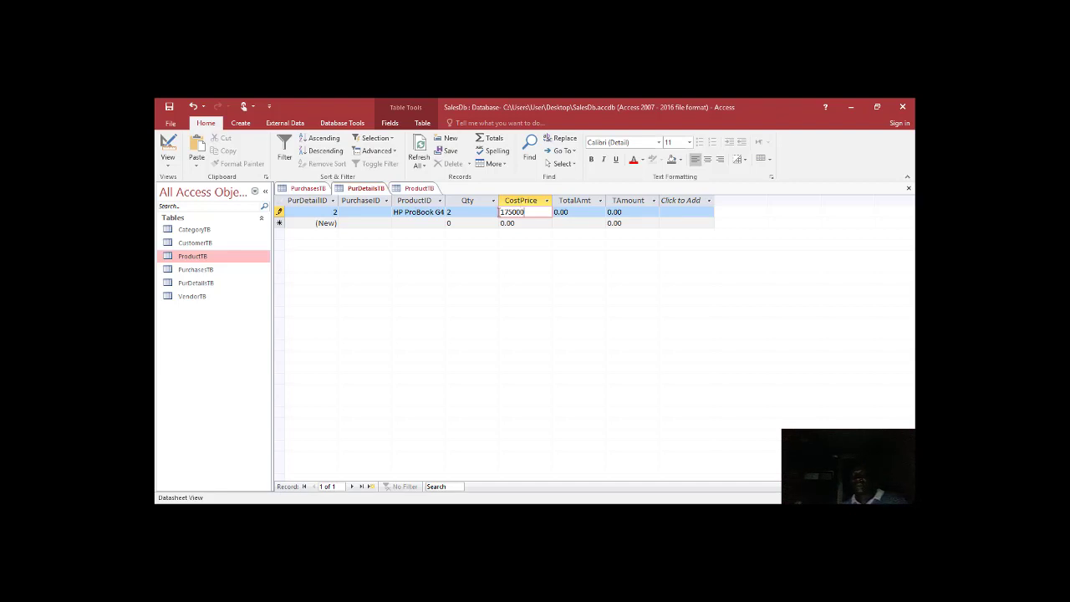
pyautogui.press('Tab')
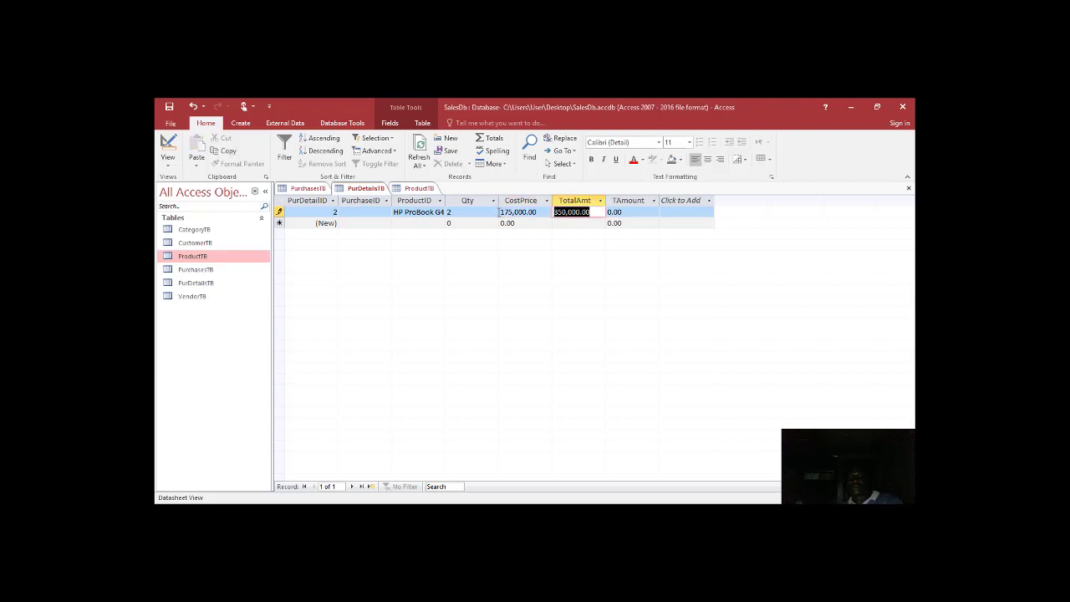
pyautogui.click(562, 227)
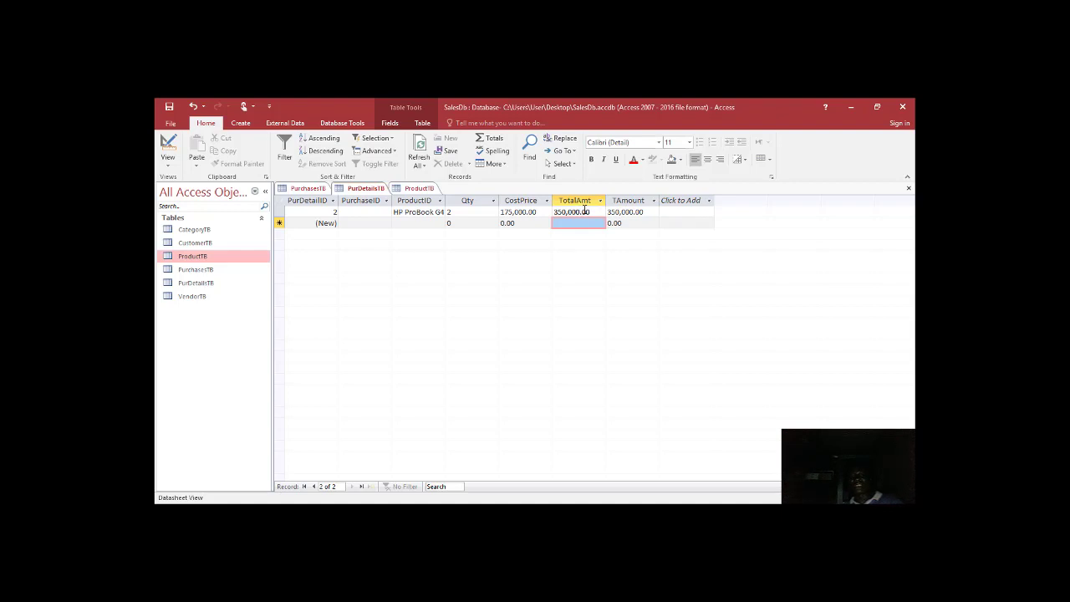
# - Delete the HP ProBook test record from PurDetailsTB and confirm the deletion
pyautogui.rightClick(366, 189)
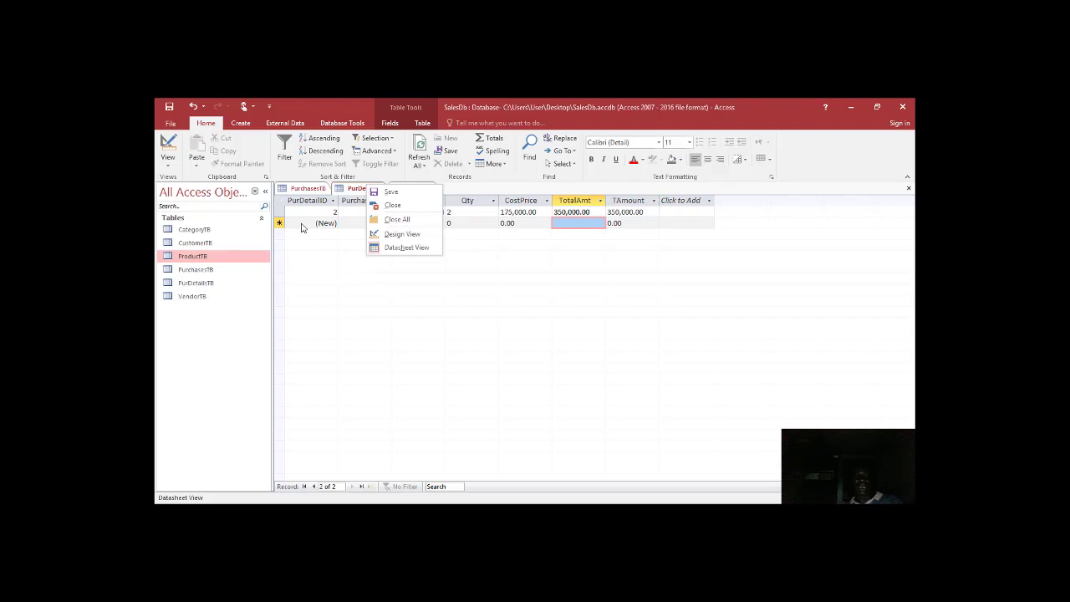
pyautogui.click(275, 210)
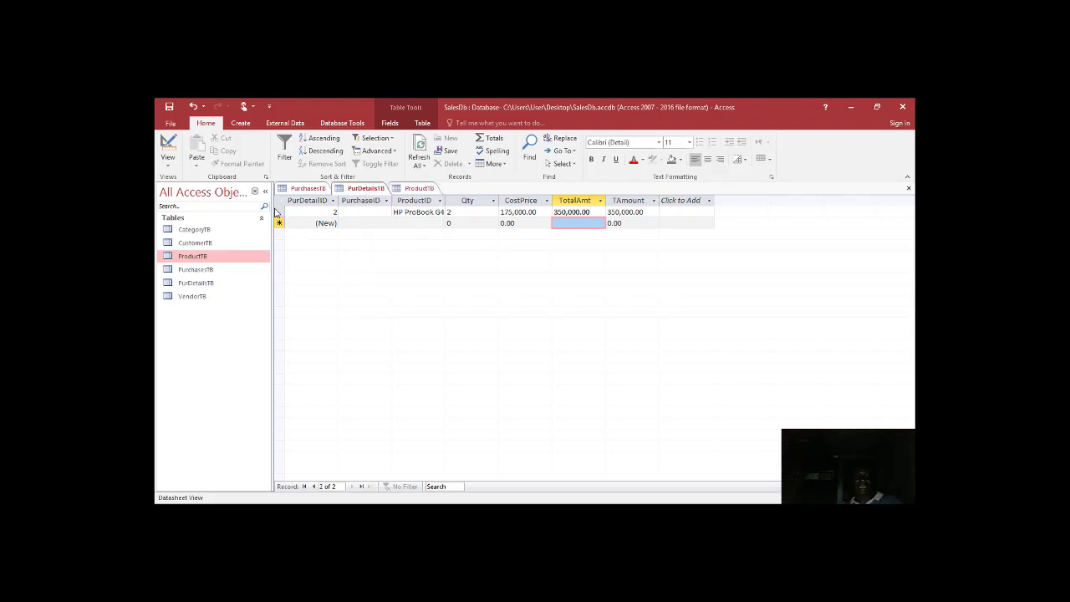
pyautogui.click(276, 211)
pyautogui.press('Delete')
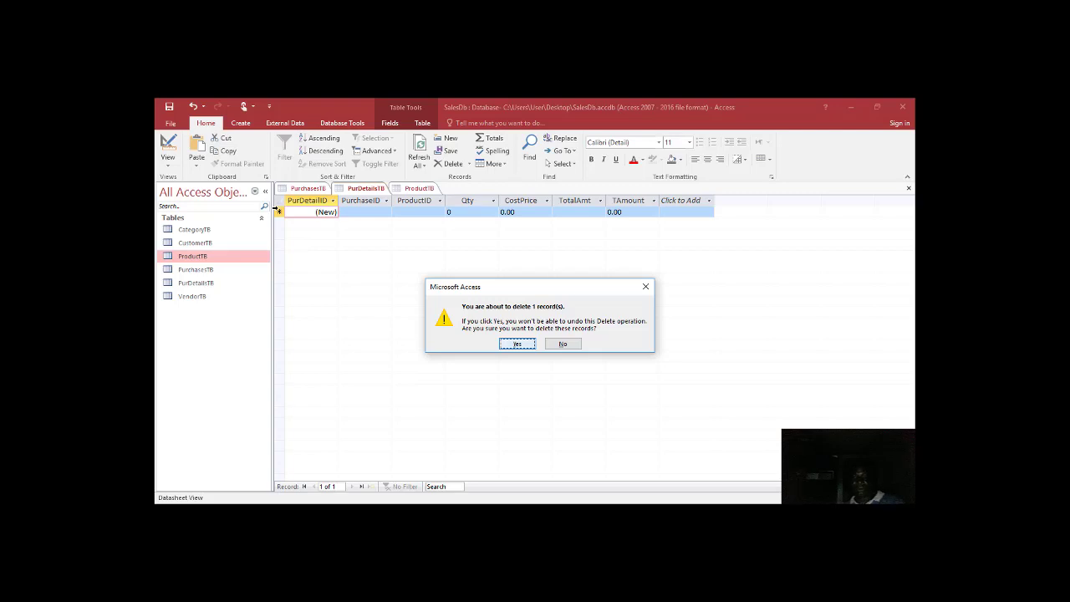
pyautogui.press('Return')
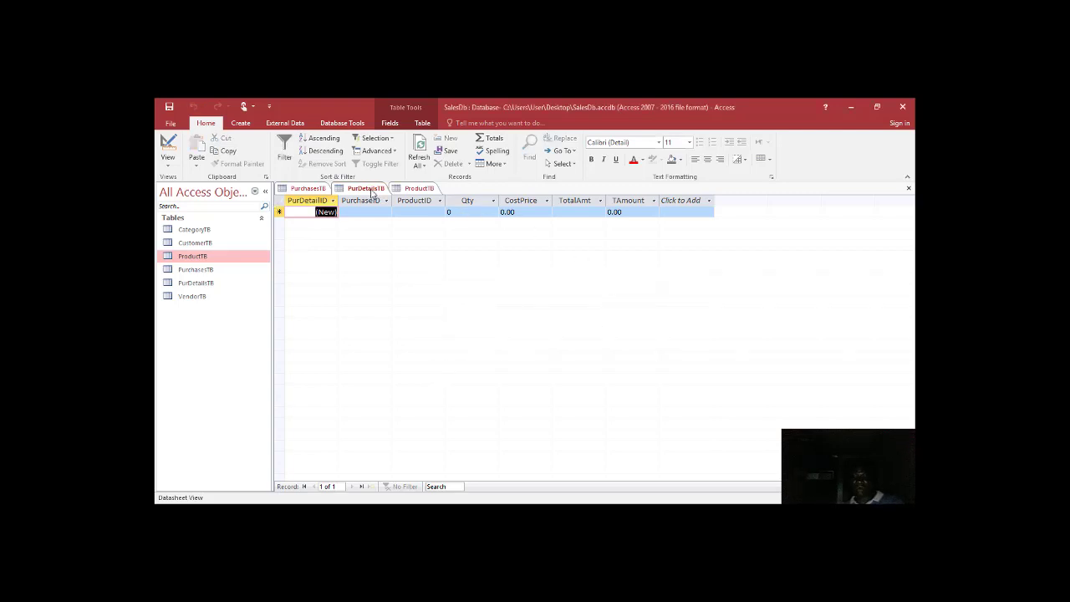
# - Remove the TAmount field from PurDetailsTB in Design View and save the table
pyautogui.rightClick(370, 191)
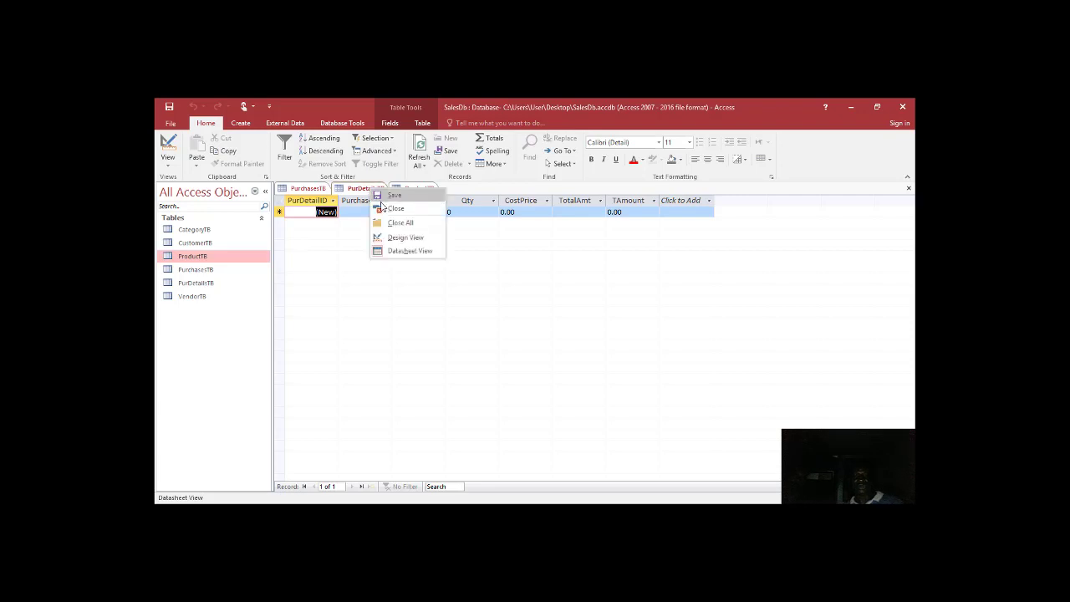
pyautogui.click(398, 238)
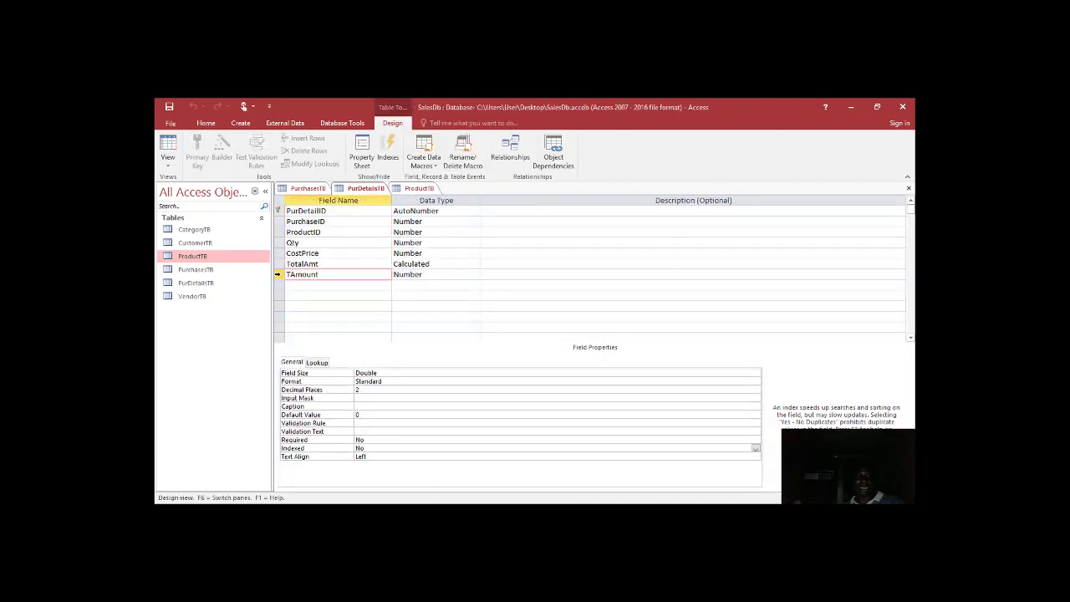
pyautogui.press('F6')
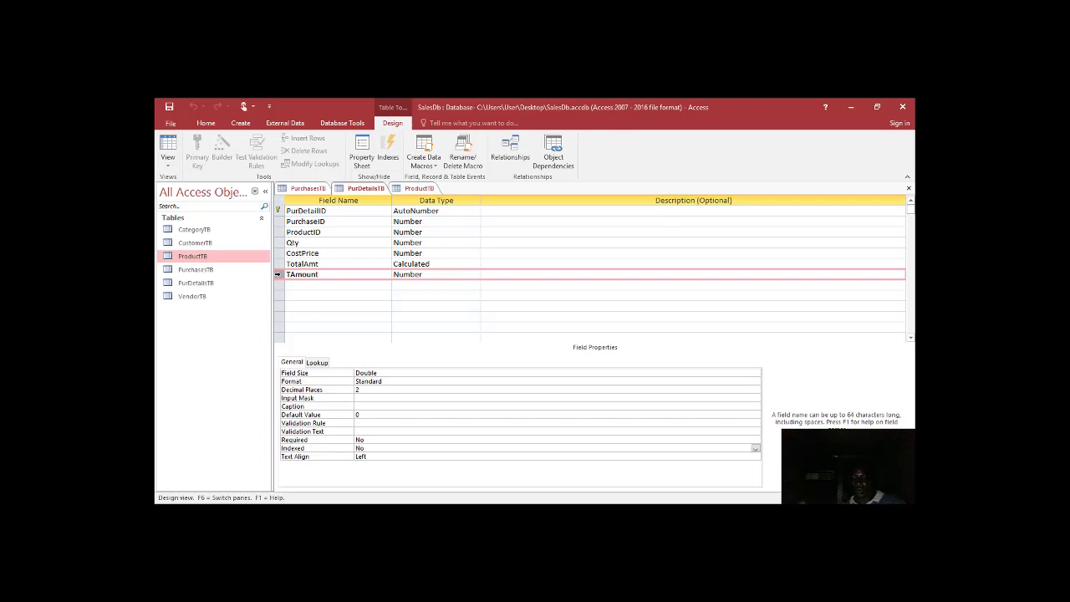
pyautogui.press('Delete')
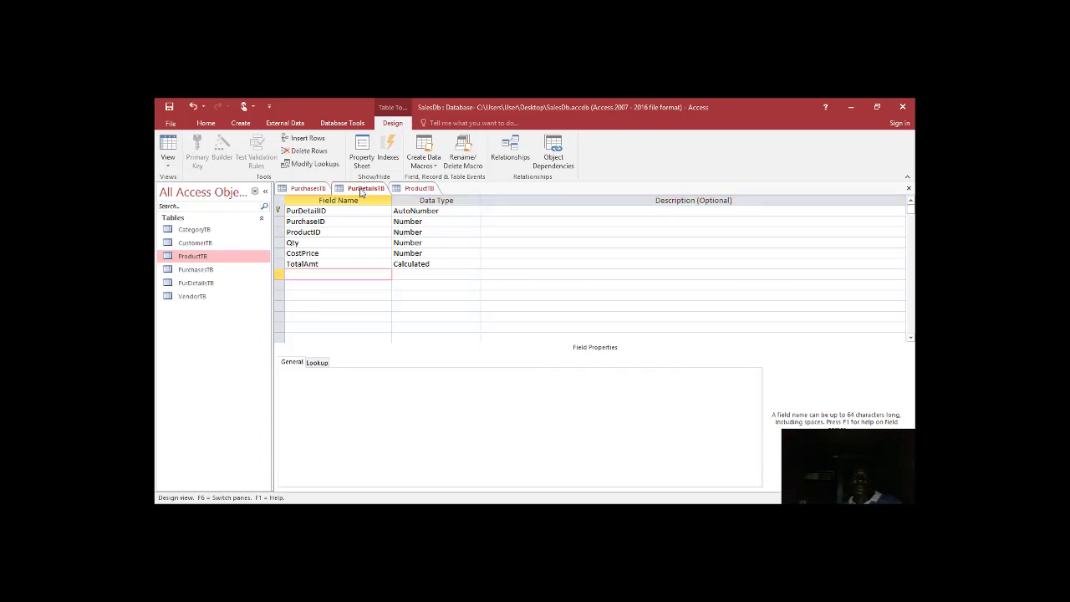
pyautogui.rightClick(360, 192)
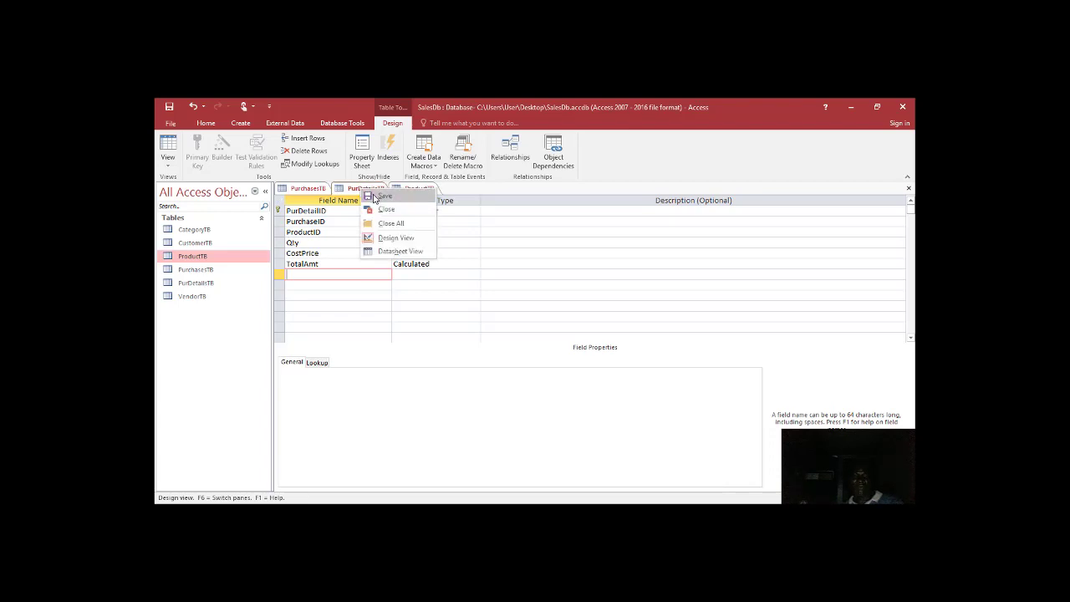
pyautogui.click(381, 197)
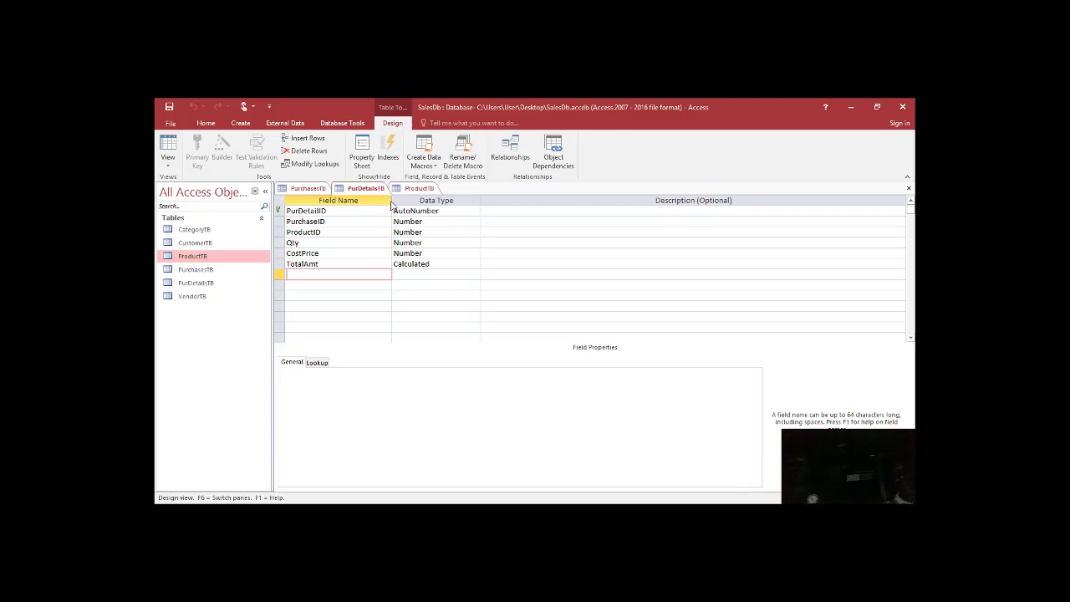
# - Close the open PurDetailsTB, ProductTB and PurchasesTB tables
pyautogui.rightClick(380, 191)
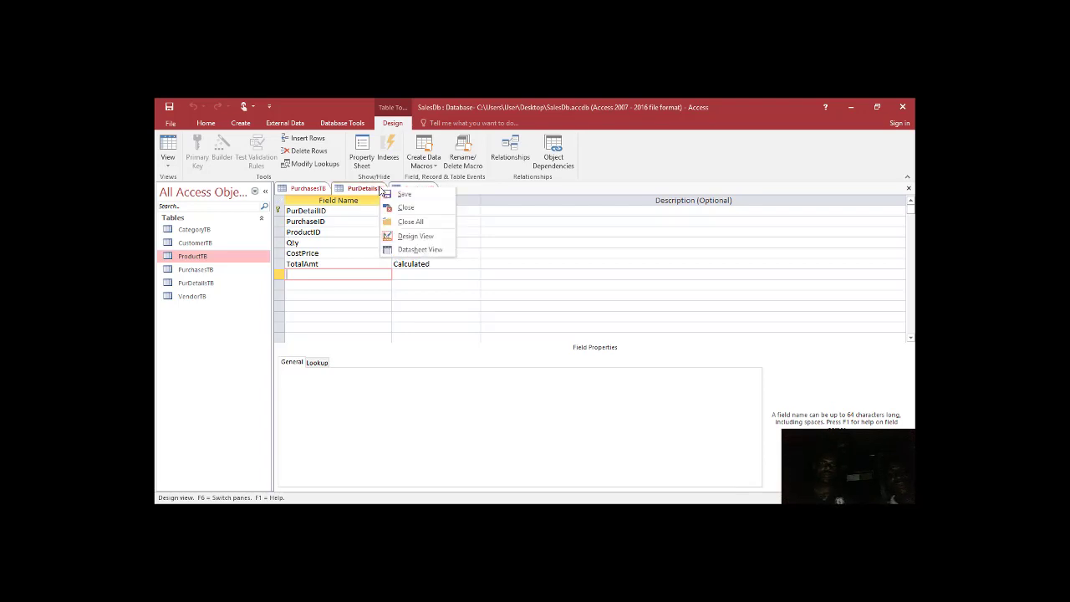
pyautogui.click(405, 208)
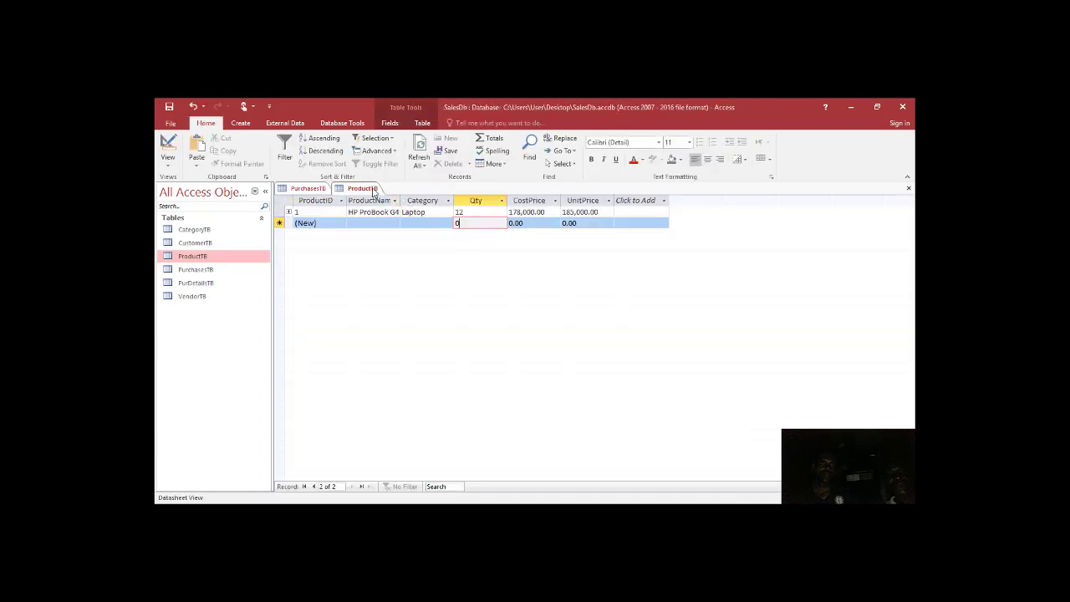
pyautogui.rightClick(374, 191)
pyautogui.click(389, 208)
pyautogui.rightClick(318, 193)
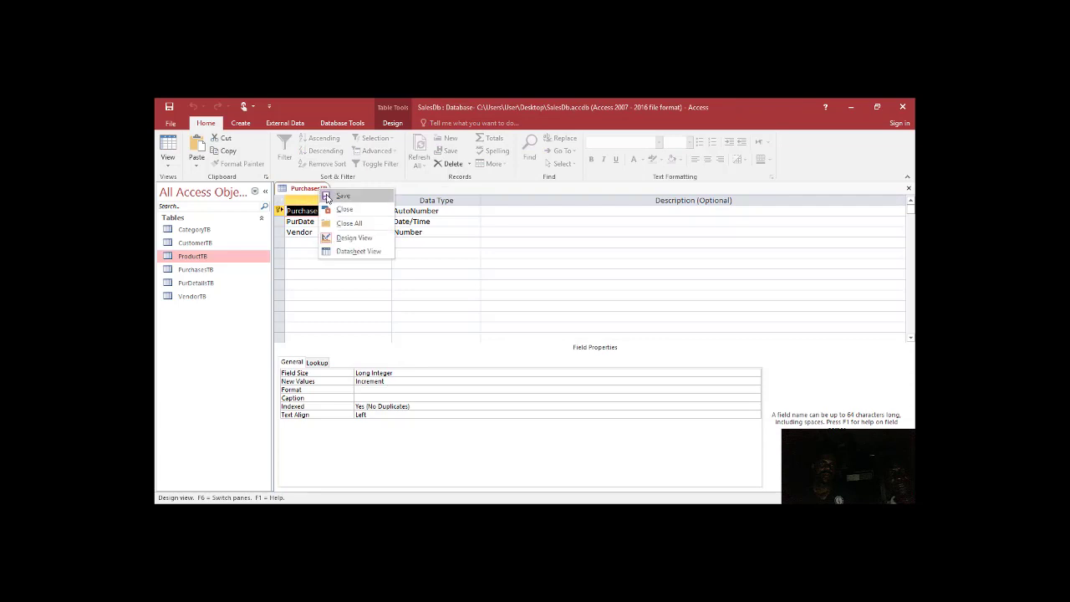
pyautogui.click(342, 210)
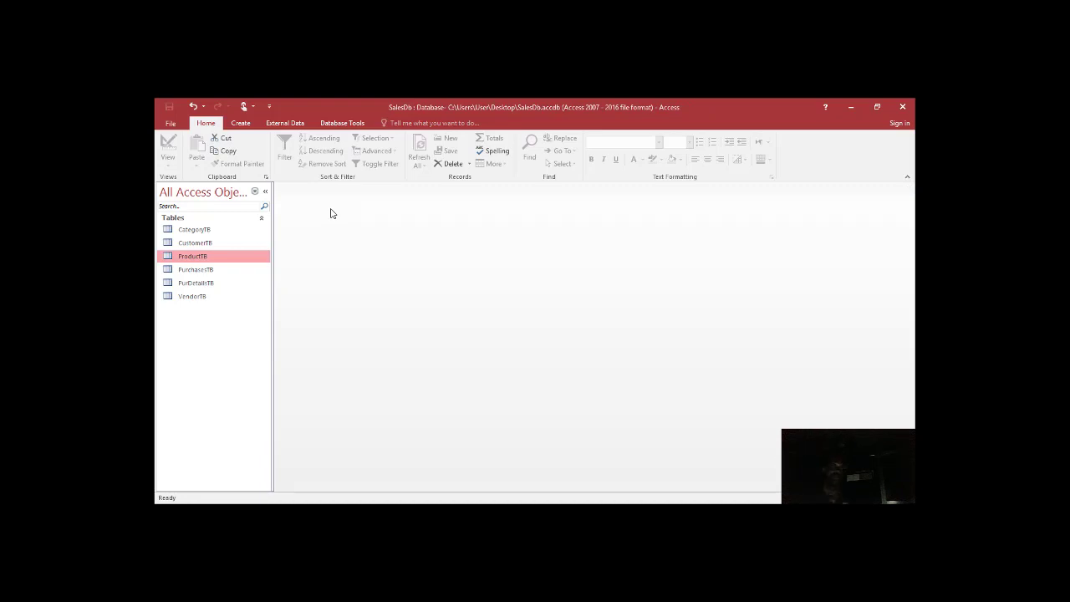
# - Create a new table in Design View and add SalesID as its first field
pyautogui.click(238, 127)
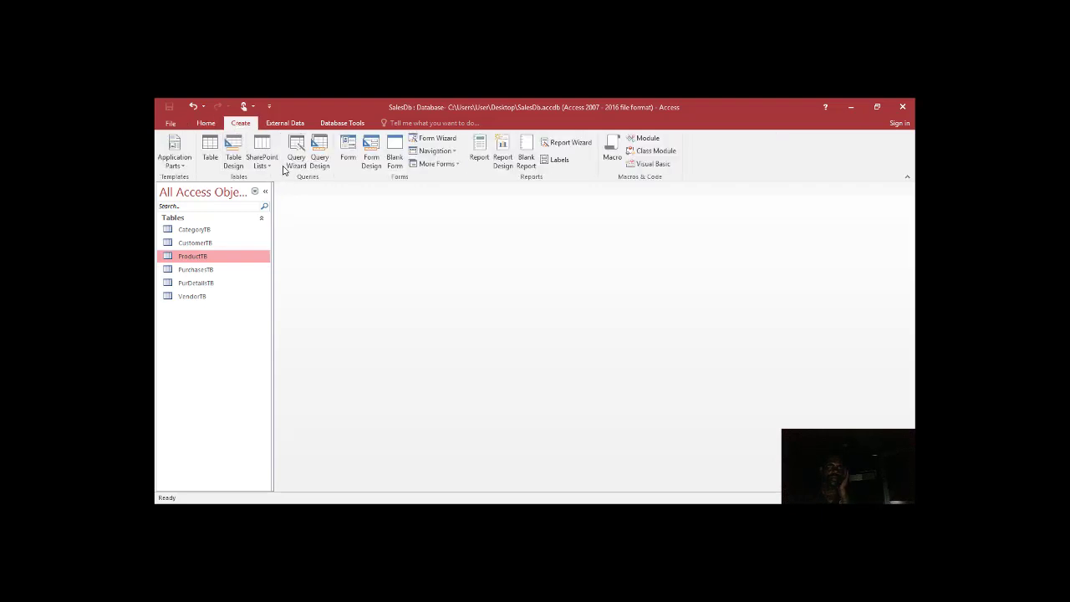
pyautogui.click(234, 164)
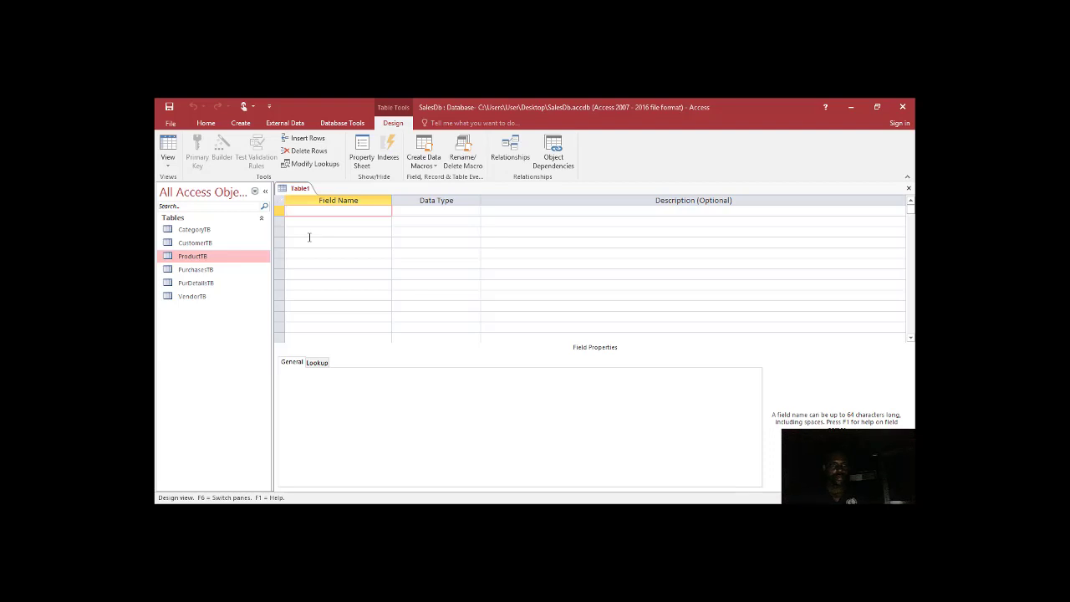
pyautogui.write('SalesID')
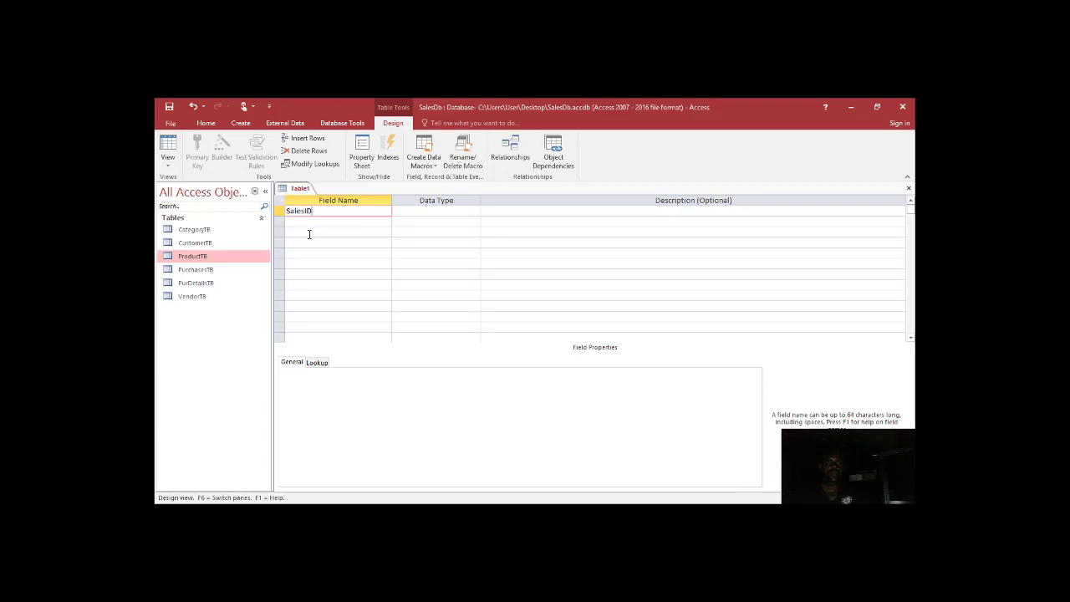
pyautogui.click(309, 224)
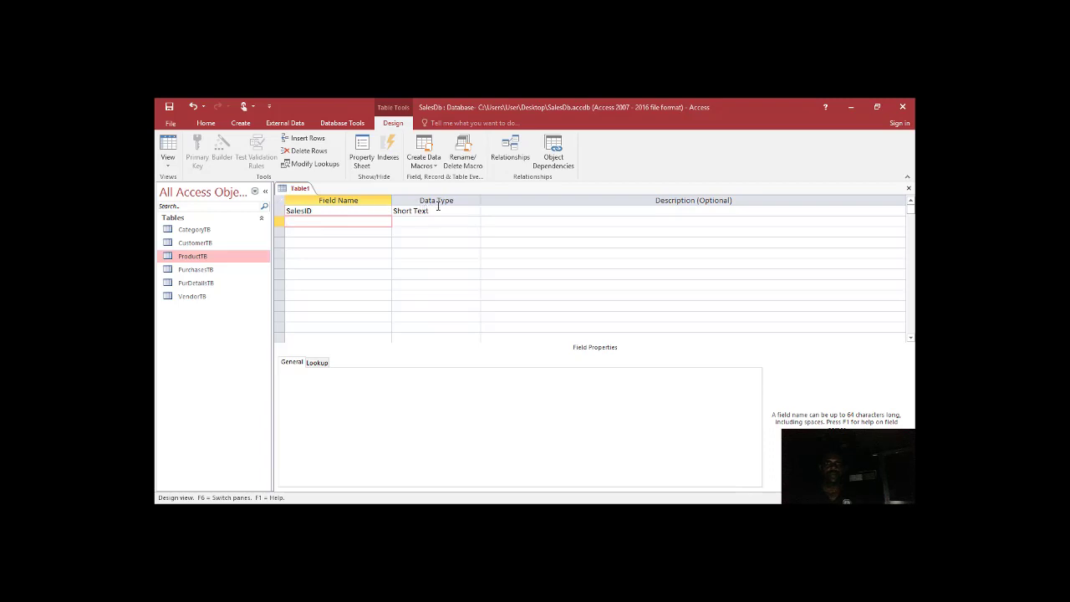
# - Set the SalesID field's data type to AutoNumber and its Text Align property to Left
pyautogui.click(436, 209)
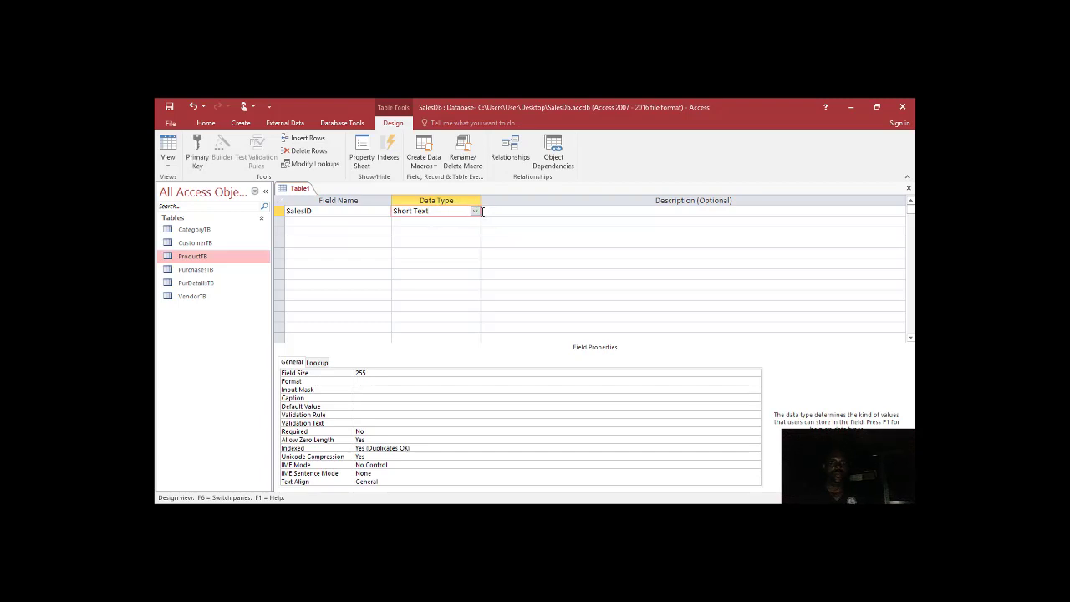
pyautogui.click(476, 211)
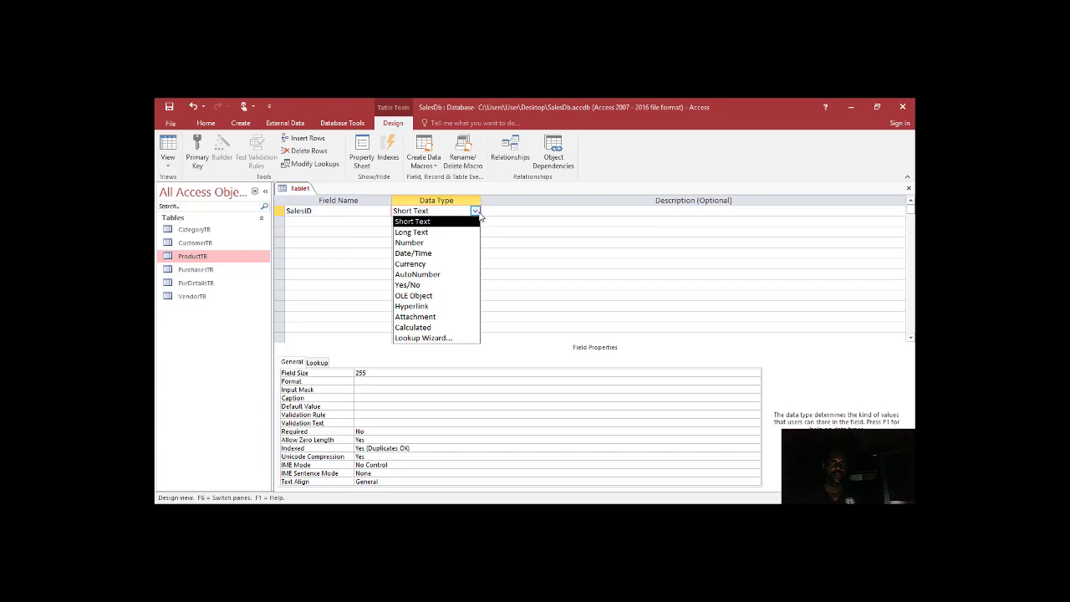
pyautogui.click(459, 276)
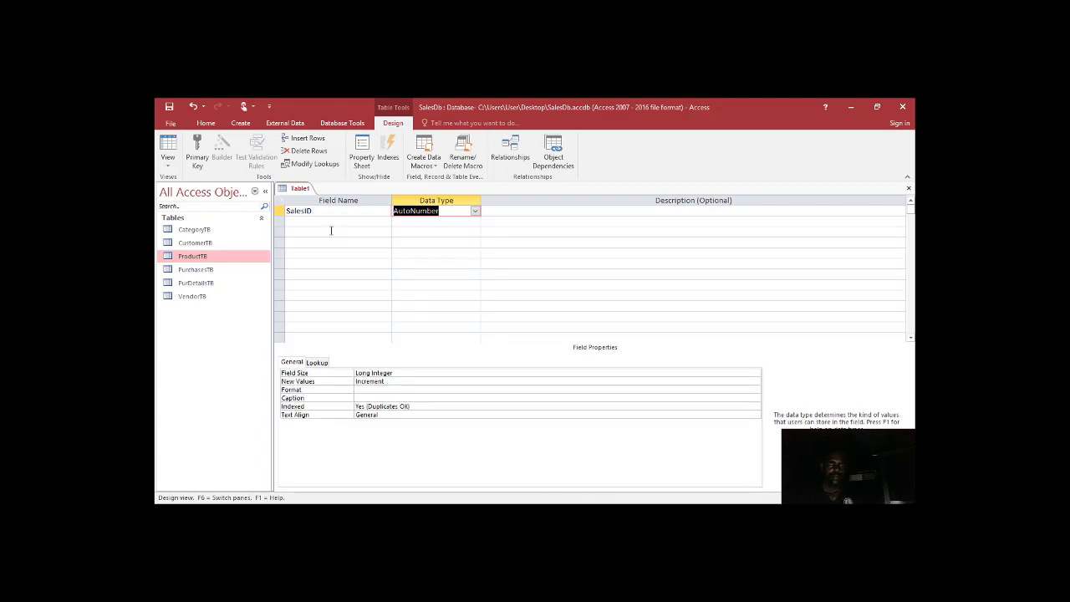
pyautogui.click(399, 416)
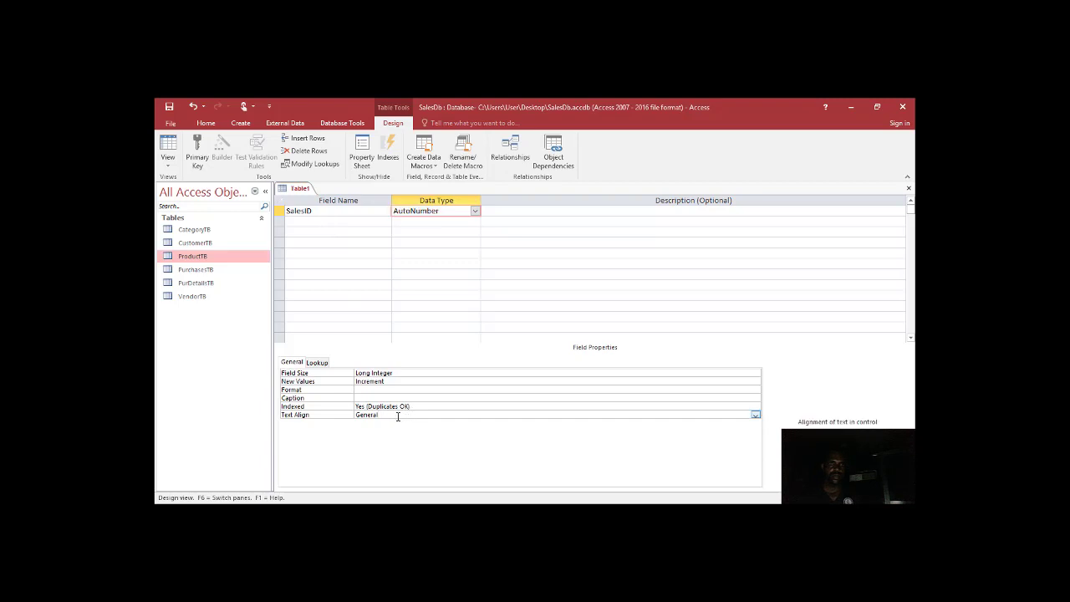
pyautogui.doubleClick(389, 416)
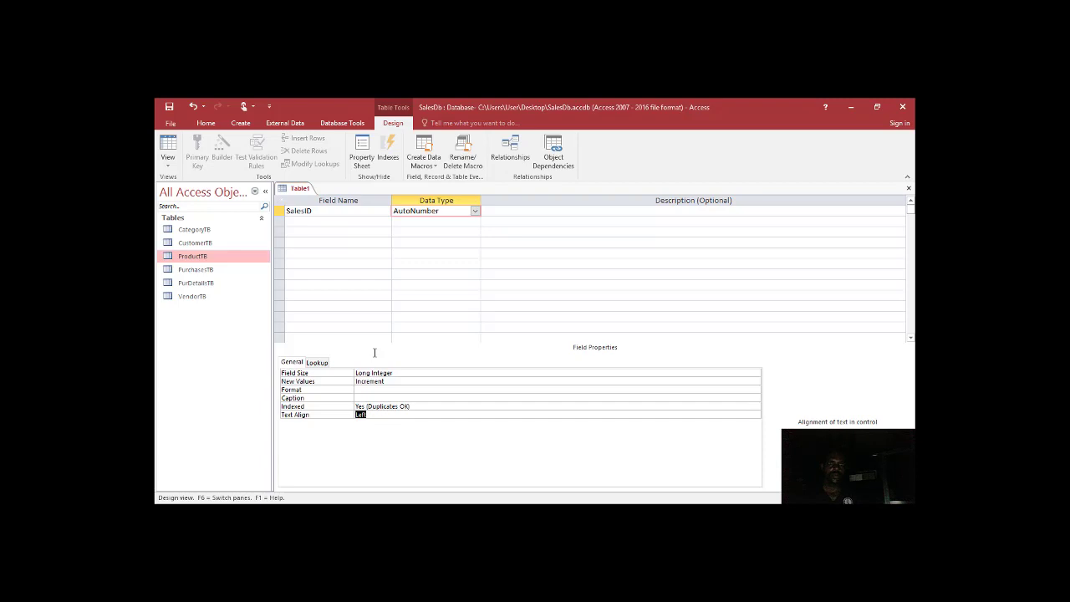
pyautogui.click(299, 224)
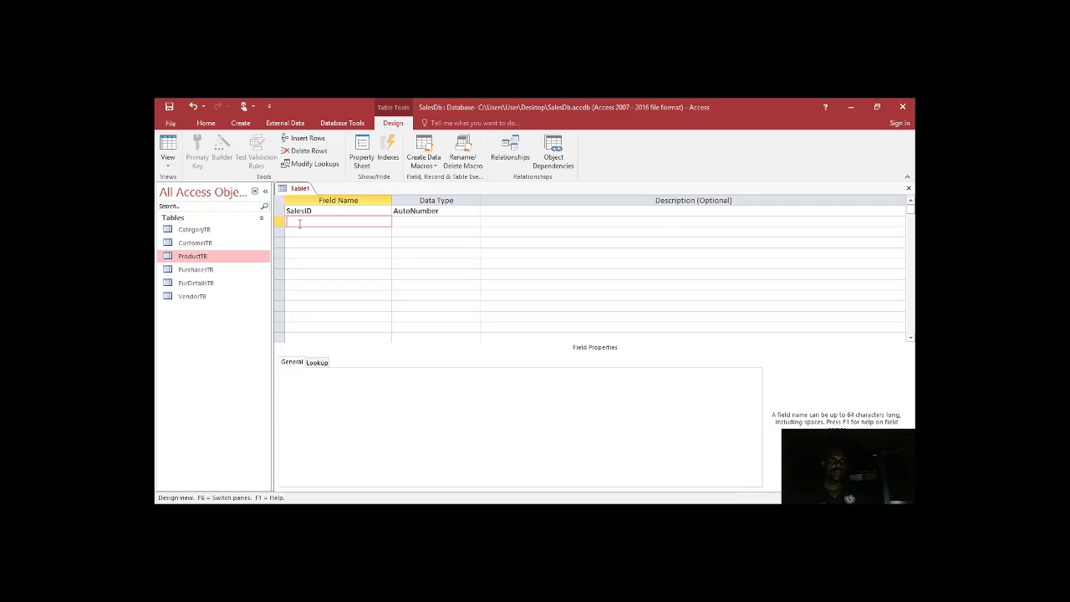
# - Open CustomerTB, PurchasesTB and PurDetailsTB to review their fields, and return to the new table's design
pyautogui.click(216, 250)
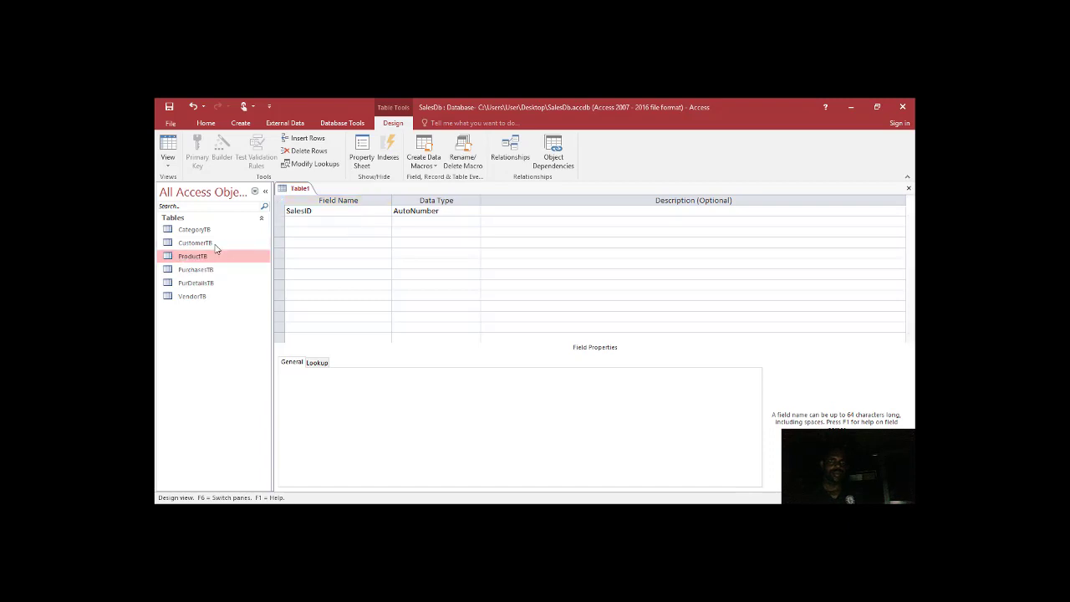
pyautogui.doubleClick(215, 244)
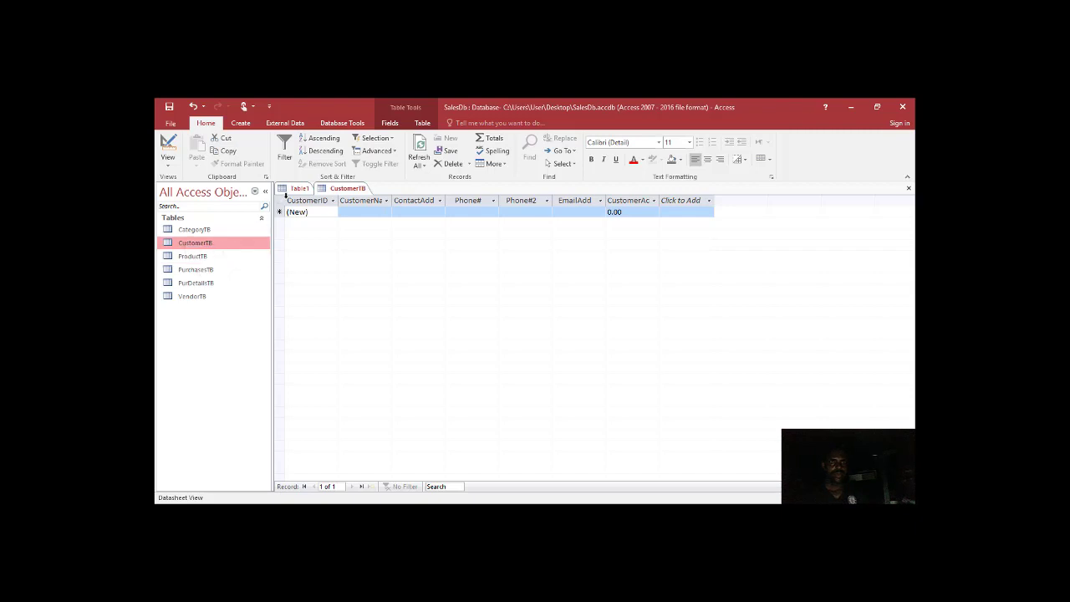
pyautogui.click(294, 190)
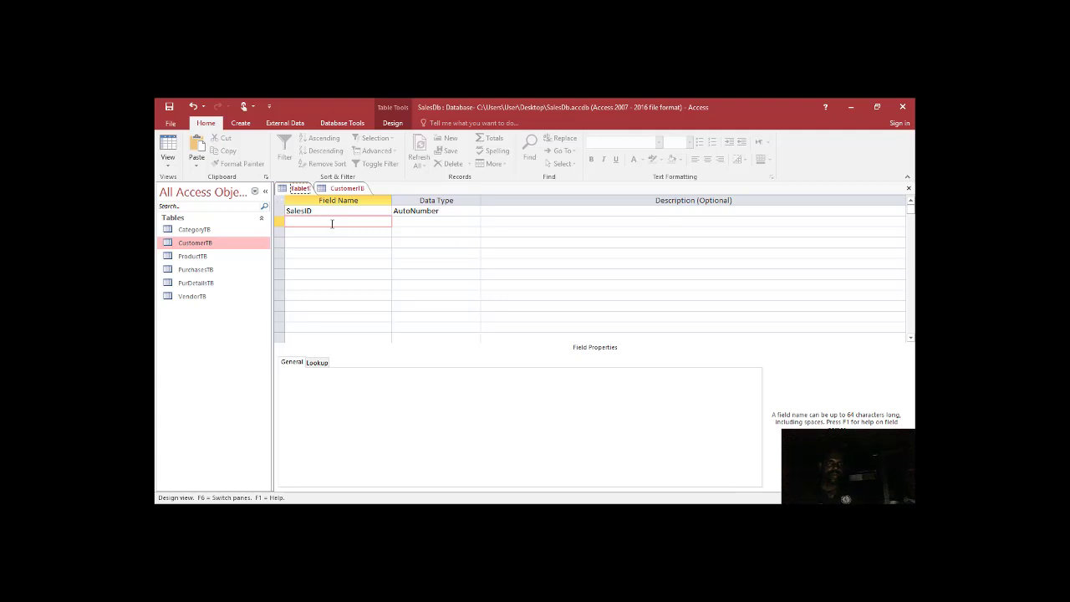
pyautogui.doubleClick(191, 269)
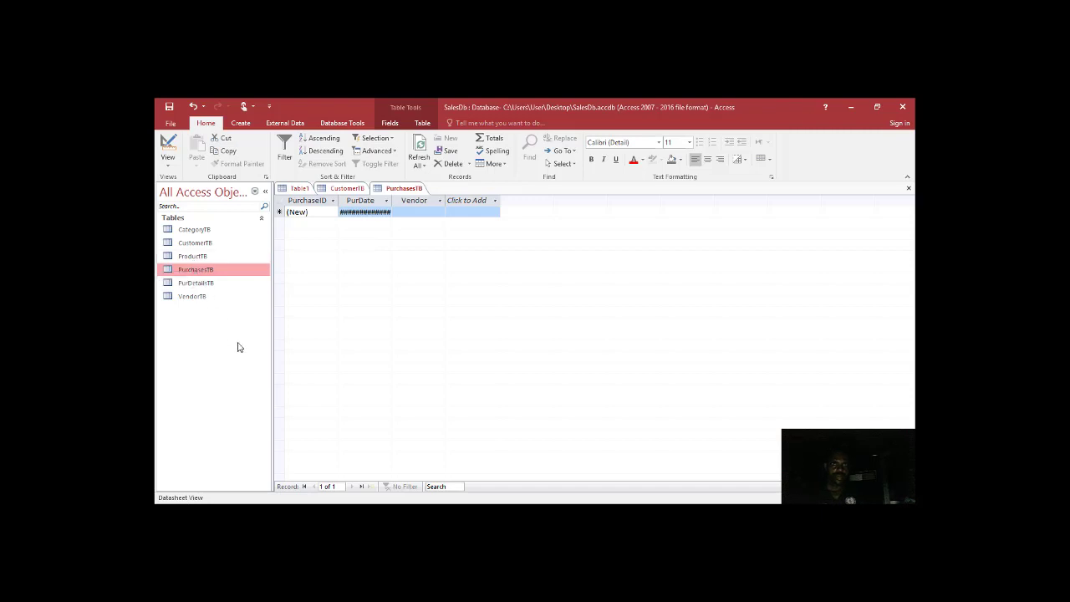
pyautogui.click(203, 289)
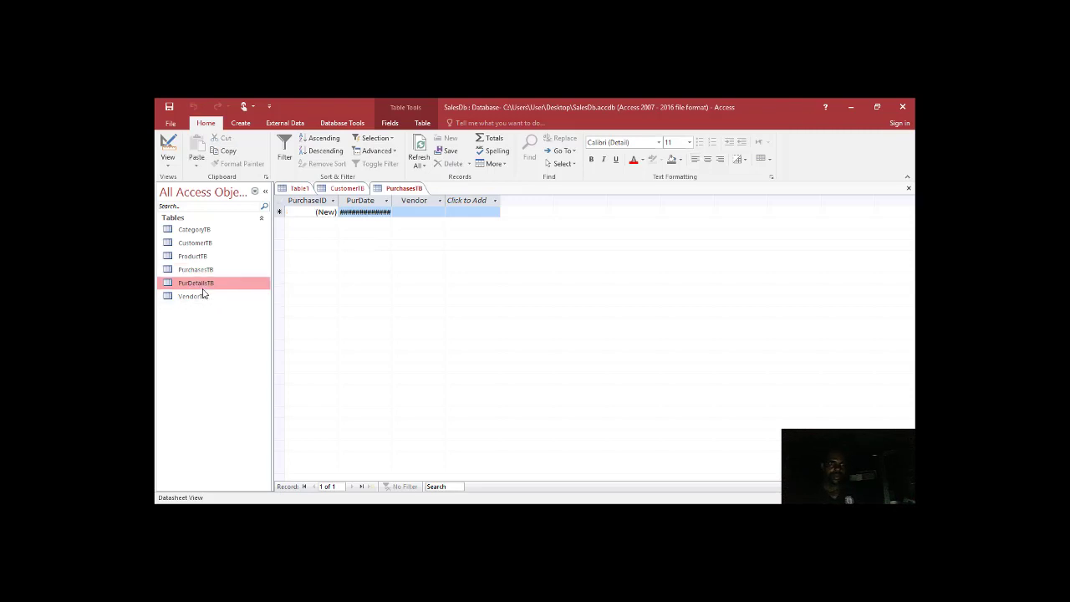
pyautogui.doubleClick(203, 289)
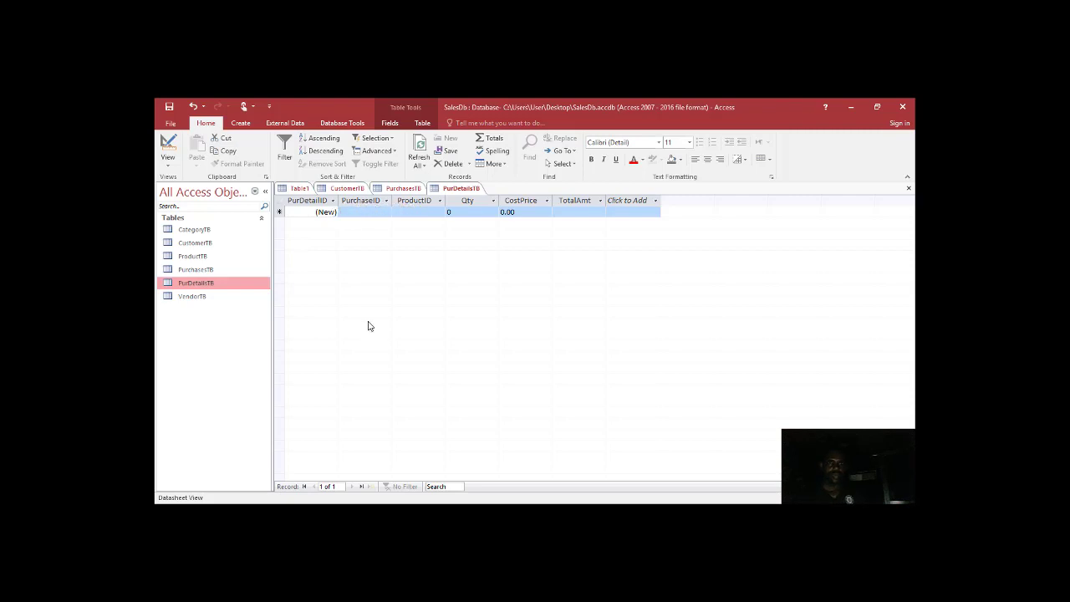
pyautogui.click(297, 188)
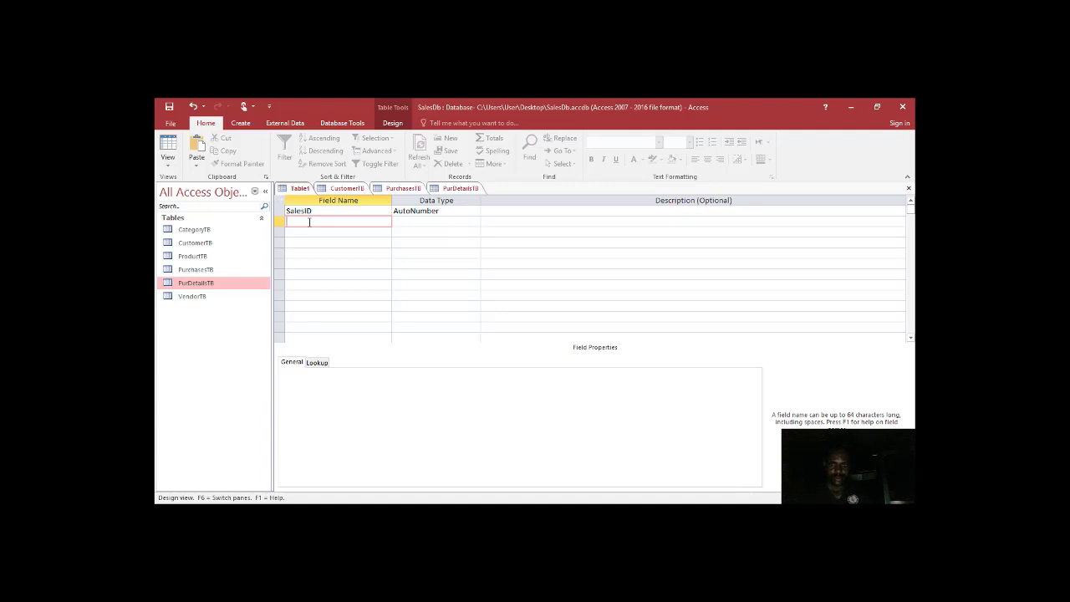
# - Add a SalesDate field below SalesID with the Date/Time data type
pyautogui.write('SALE')
pyautogui.press('BackSpace')
pyautogui.press('BackSpace')
pyautogui.write('alesD')
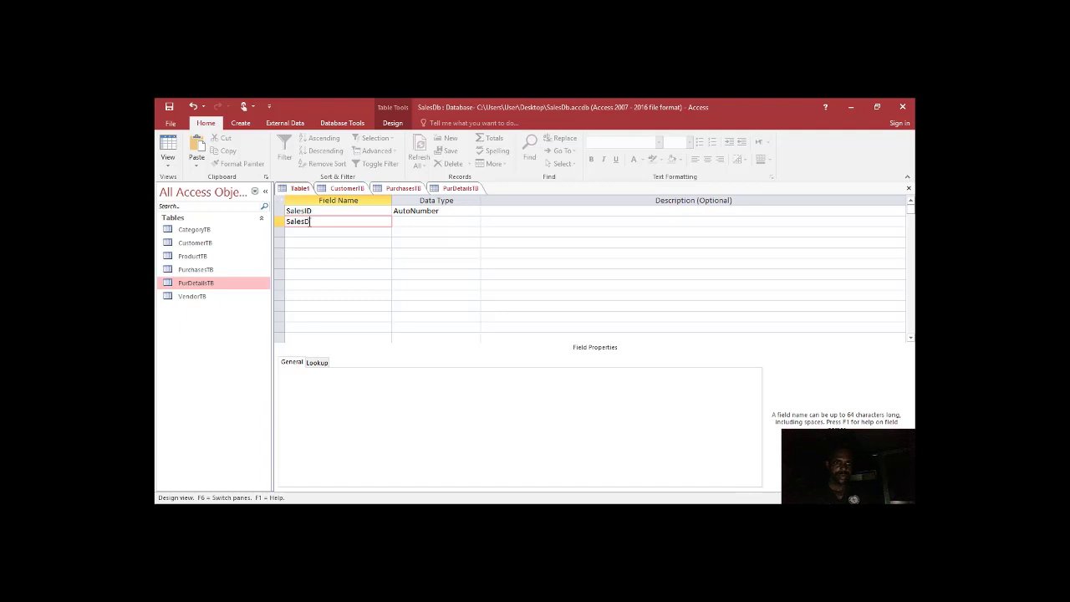
pyautogui.write('ate')
pyautogui.click(396, 222)
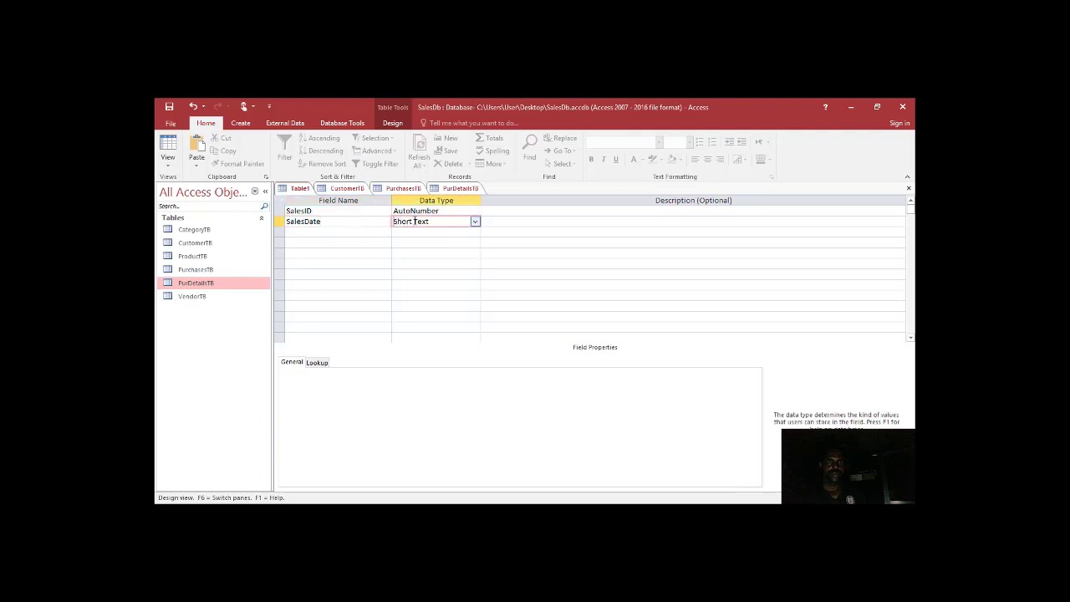
pyautogui.click(474, 222)
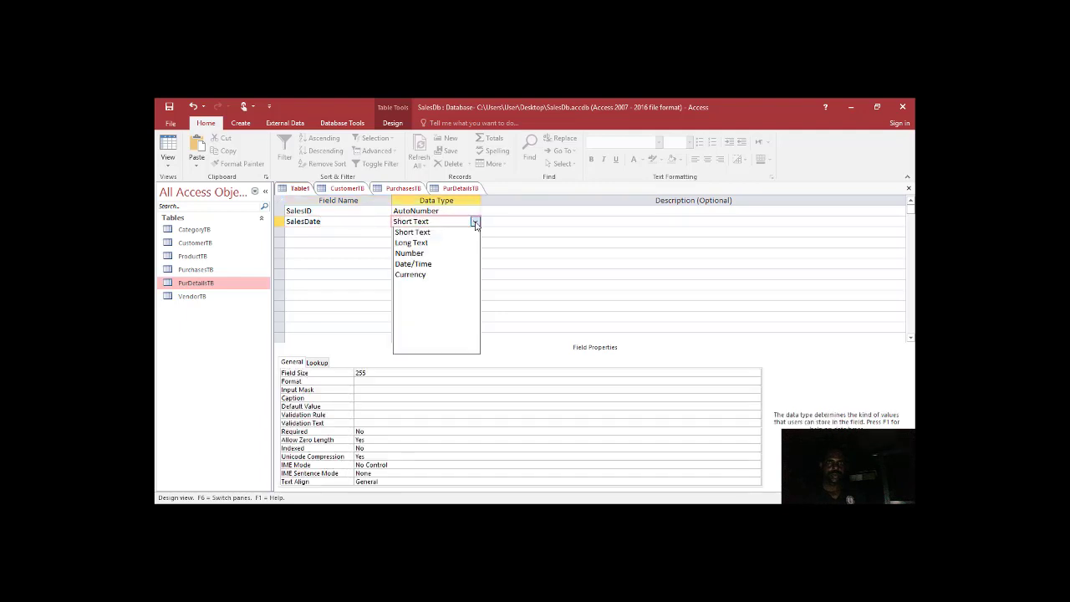
pyautogui.click(441, 264)
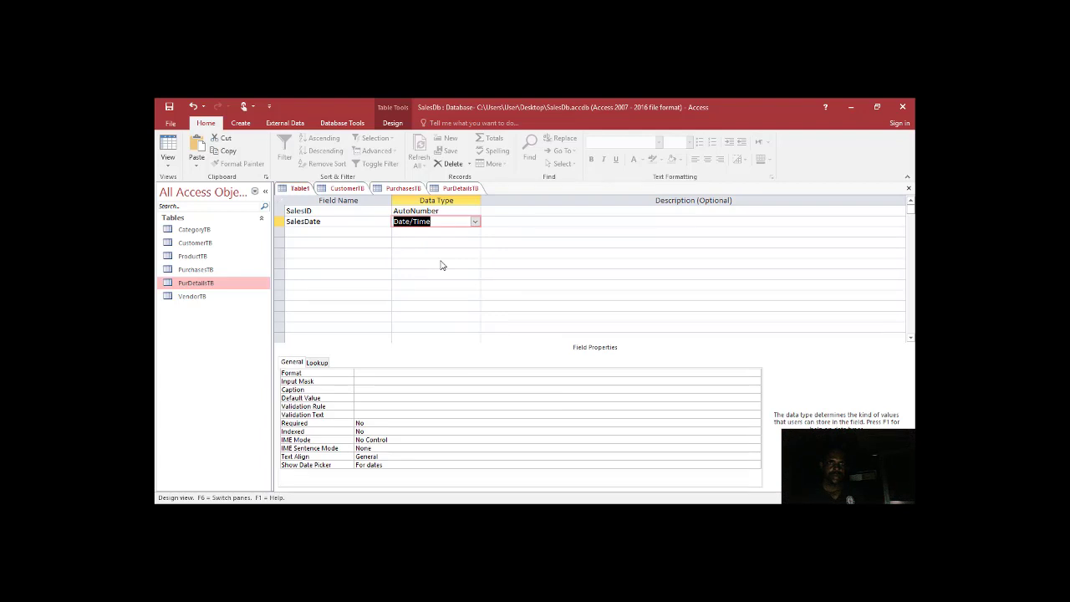
# - Set the SalesDate field's Text Align property to Left and fill in its Default Value property
pyautogui.click(373, 371)
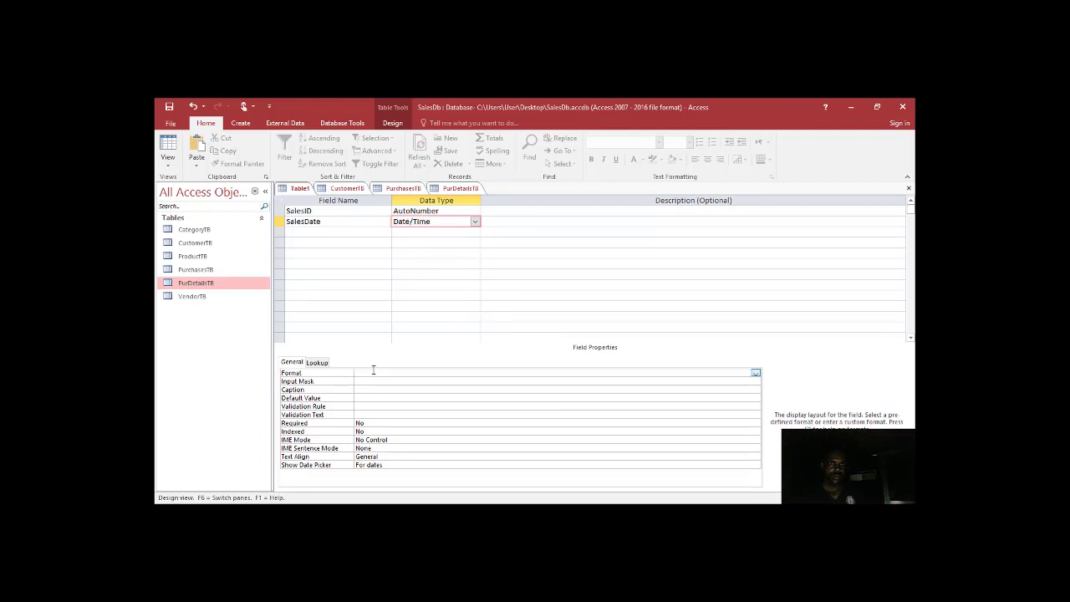
pyautogui.doubleClick(376, 459)
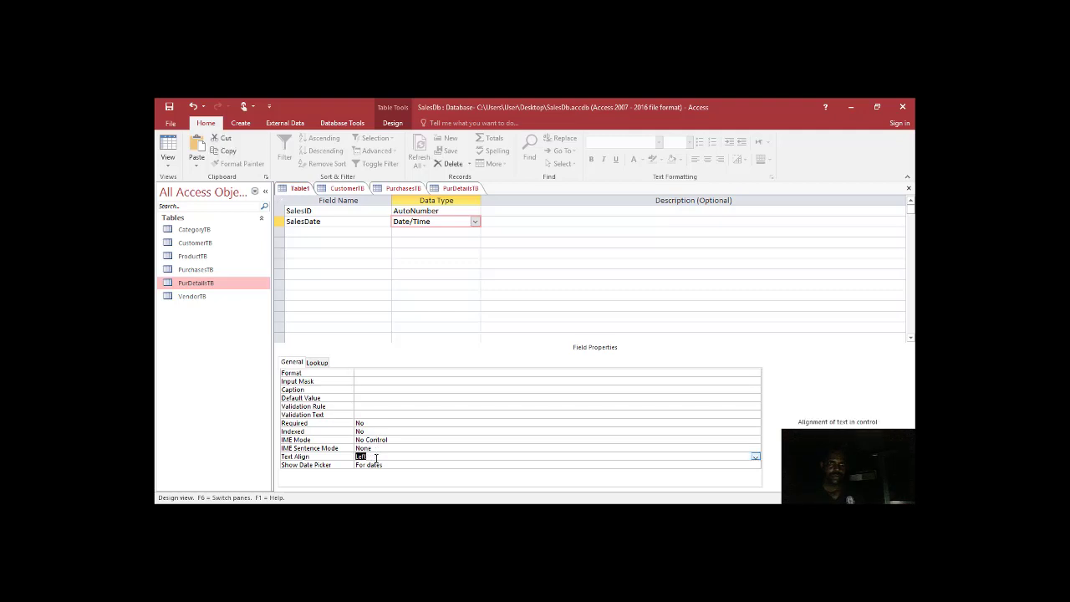
pyautogui.click(357, 397)
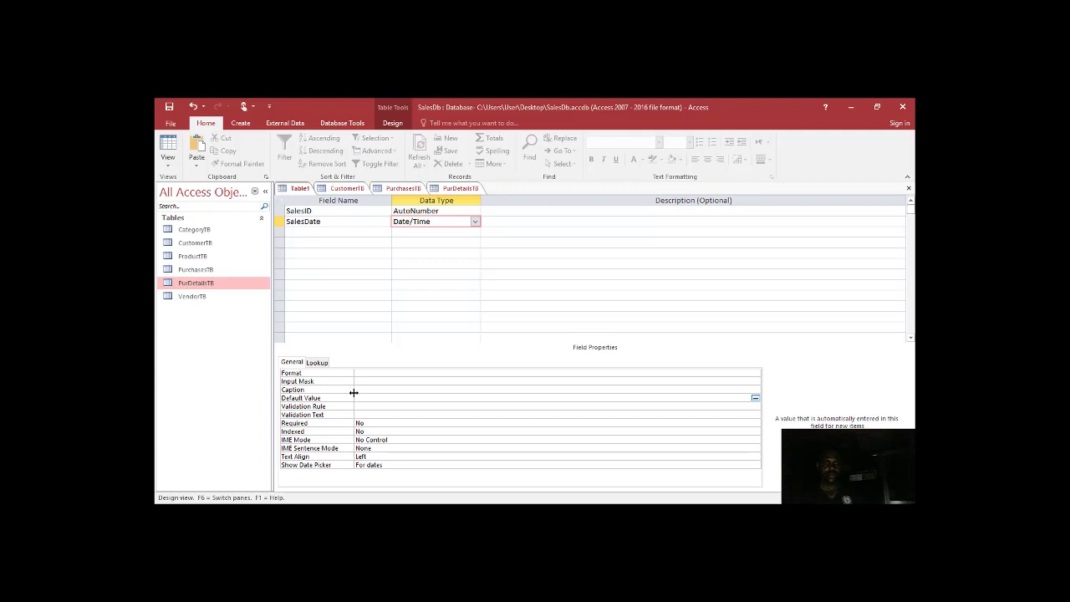
pyautogui.write('n')
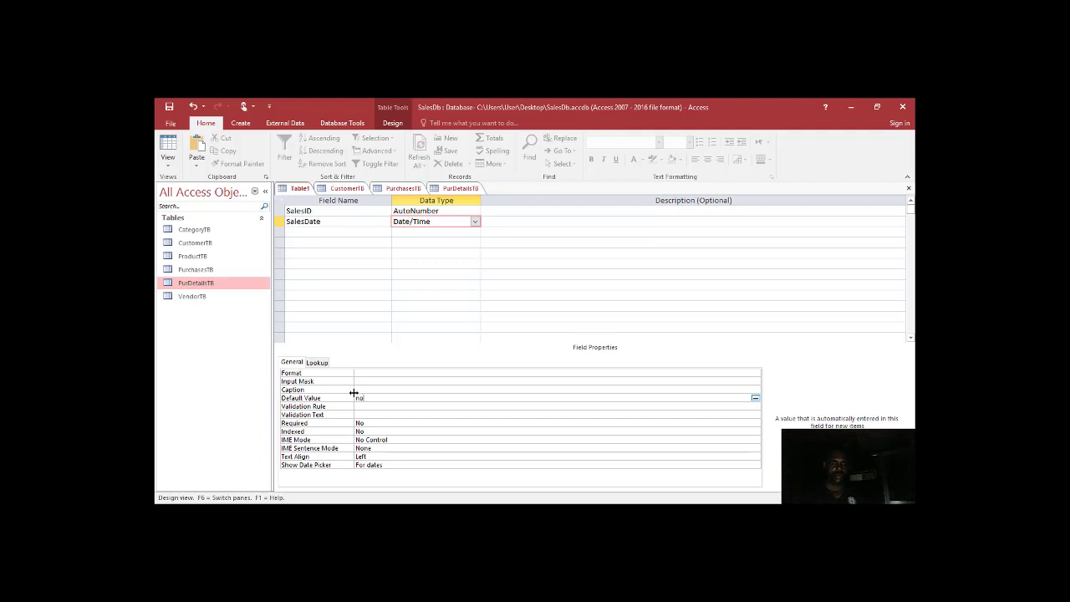
pyautogui.click(304, 231)
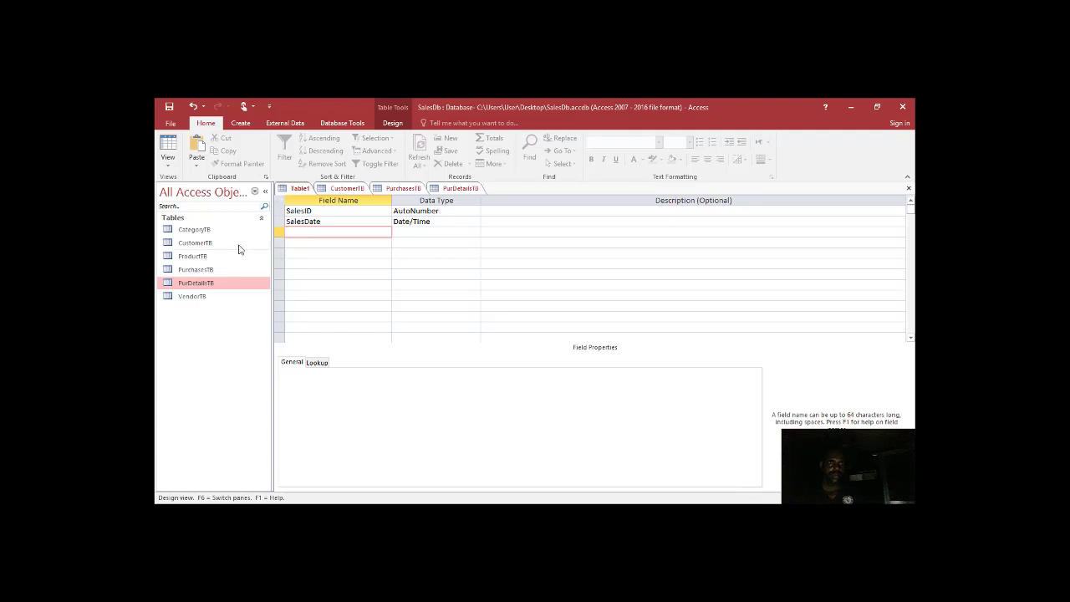
# - Review the fields of PurchasesTB and CustomerTB for comparison, and return to the new table's empty third field row
pyautogui.moveTo(216, 269)
pyautogui.mouseDown()
pyautogui.moveTo(216, 289)
pyautogui.moveTo(199, 279)
pyautogui.mouseUp()
pyautogui.doubleClick(197, 270)
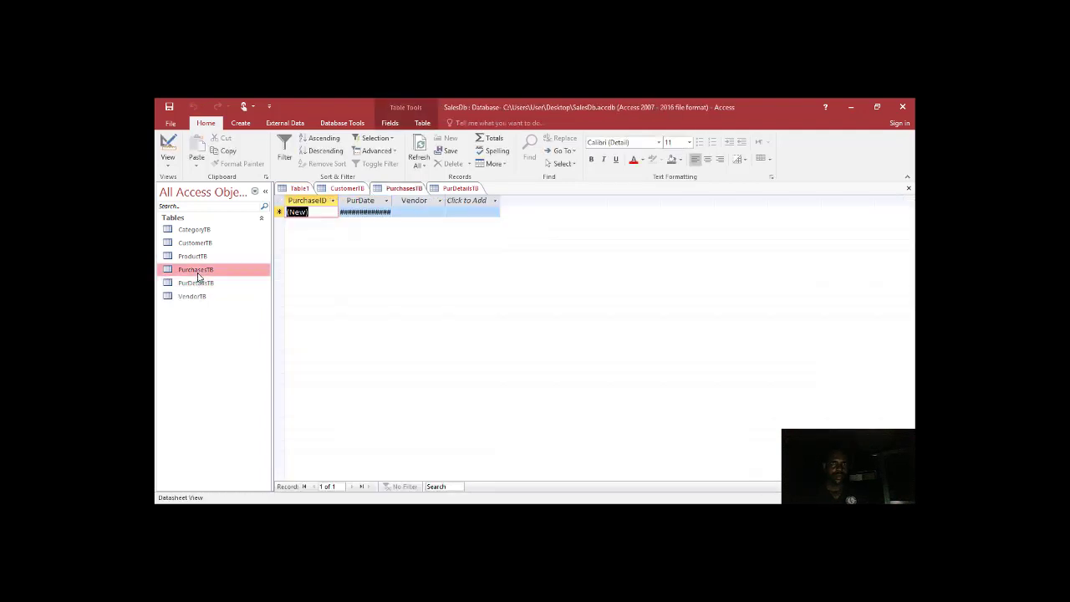
pyautogui.moveTo(204, 259); pyautogui.dragTo(288, 151)
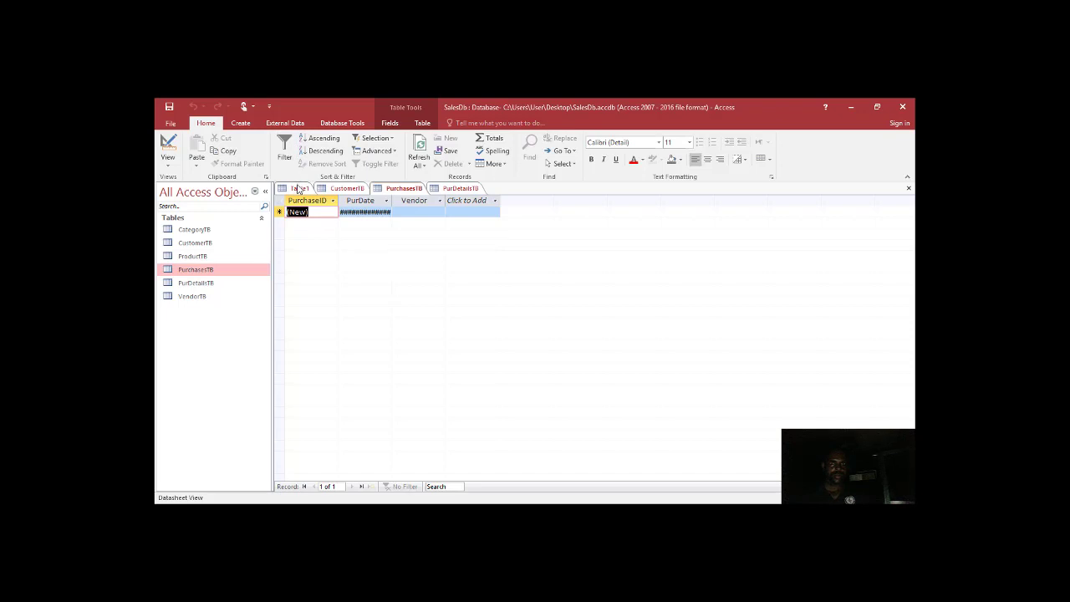
pyautogui.click(299, 189)
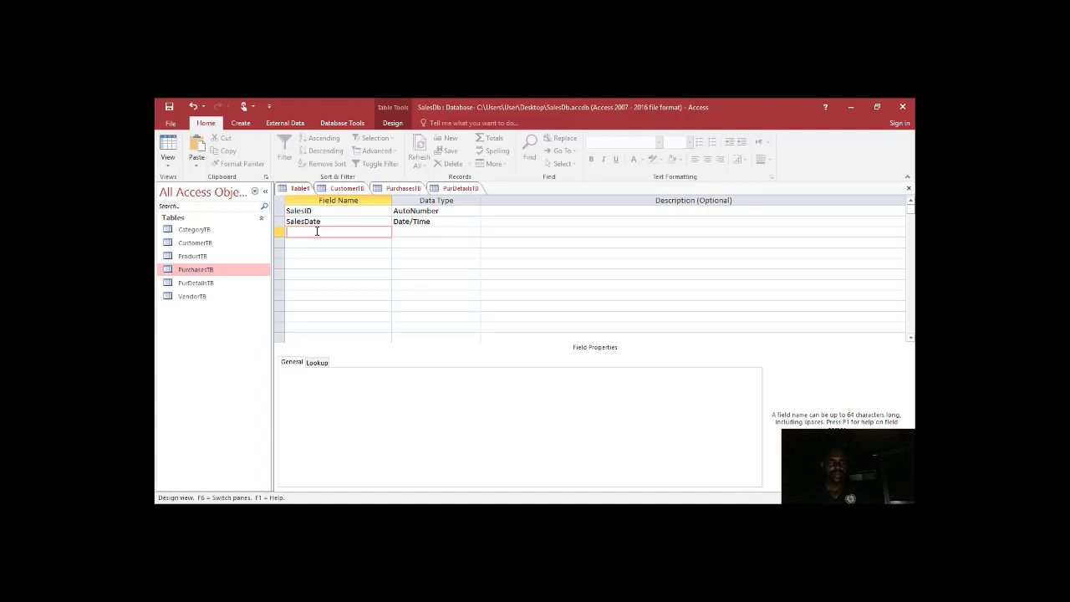
pyautogui.doubleClick(200, 274)
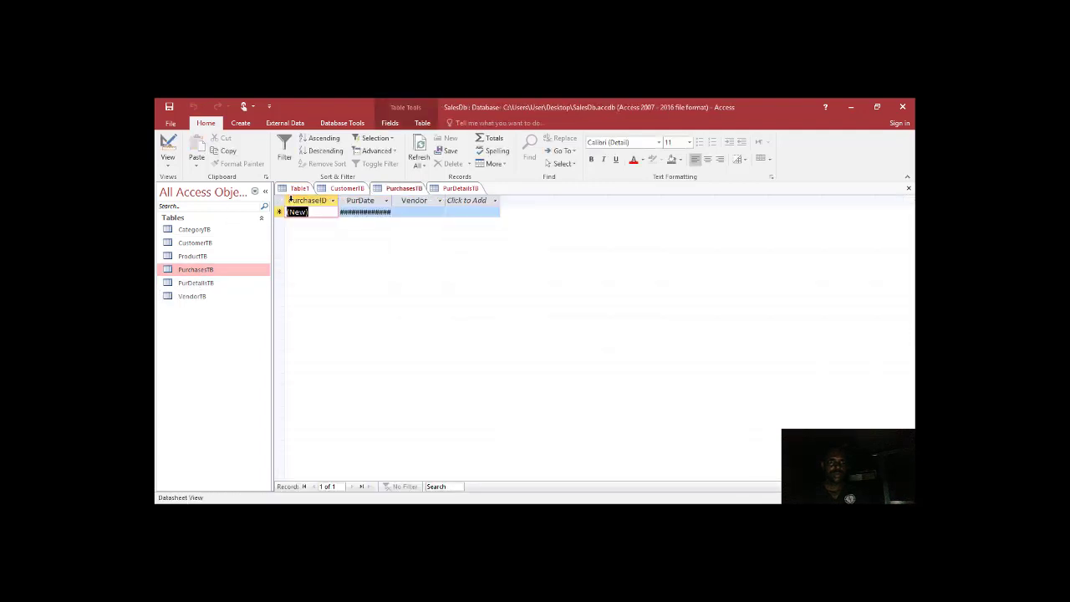
pyautogui.click(212, 246)
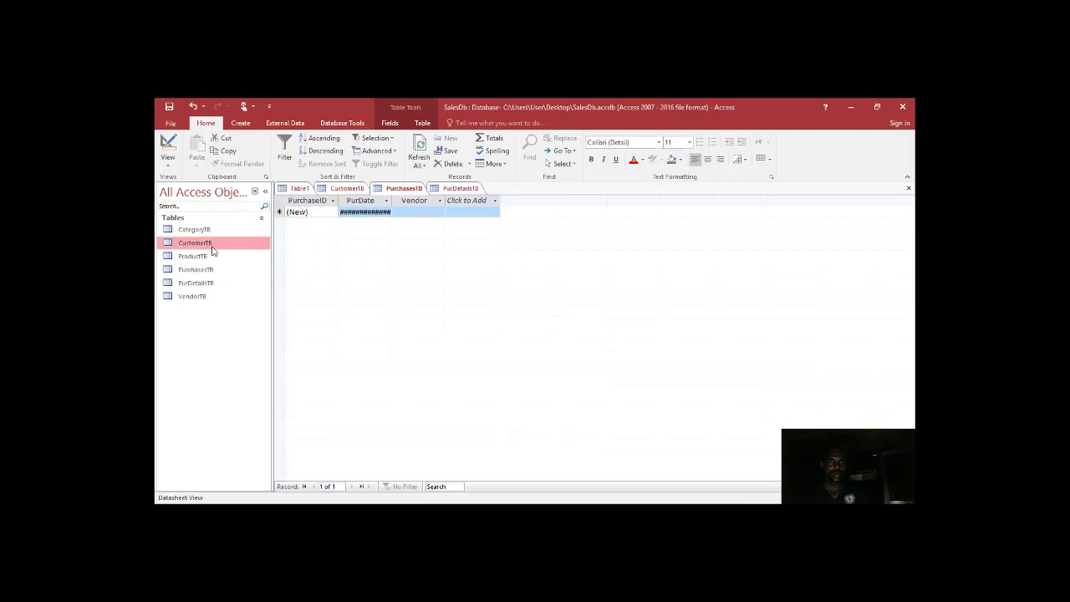
pyautogui.doubleClick(211, 247)
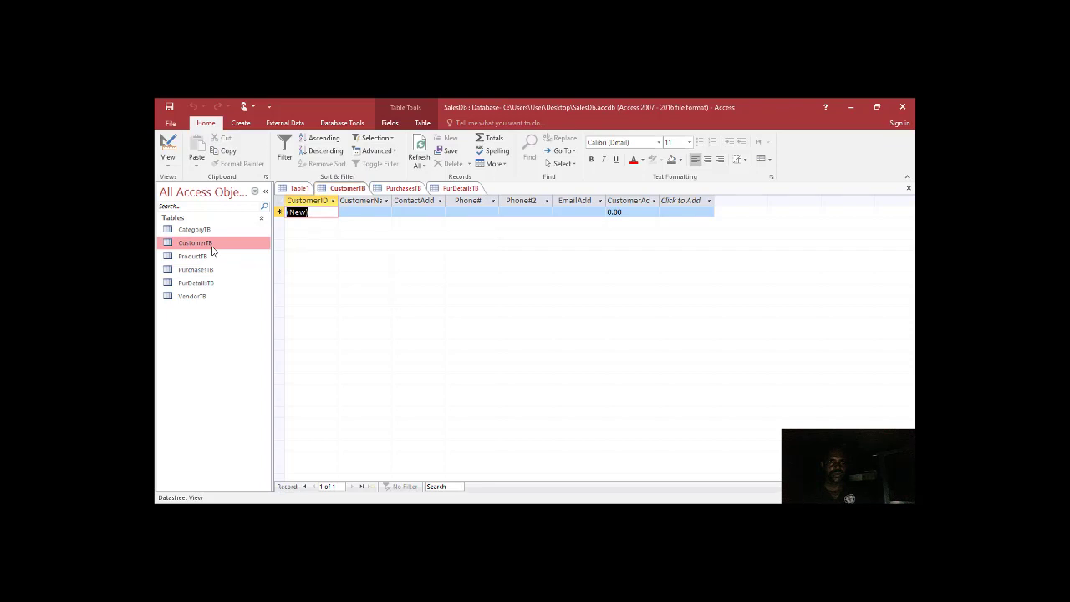
pyautogui.click(303, 189)
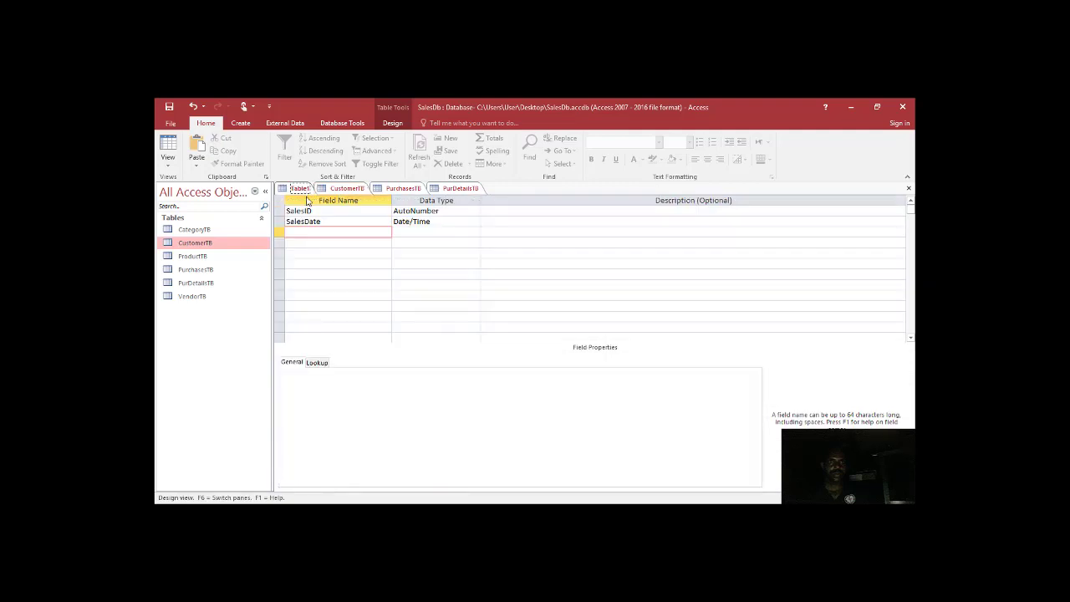
pyautogui.click(314, 222)
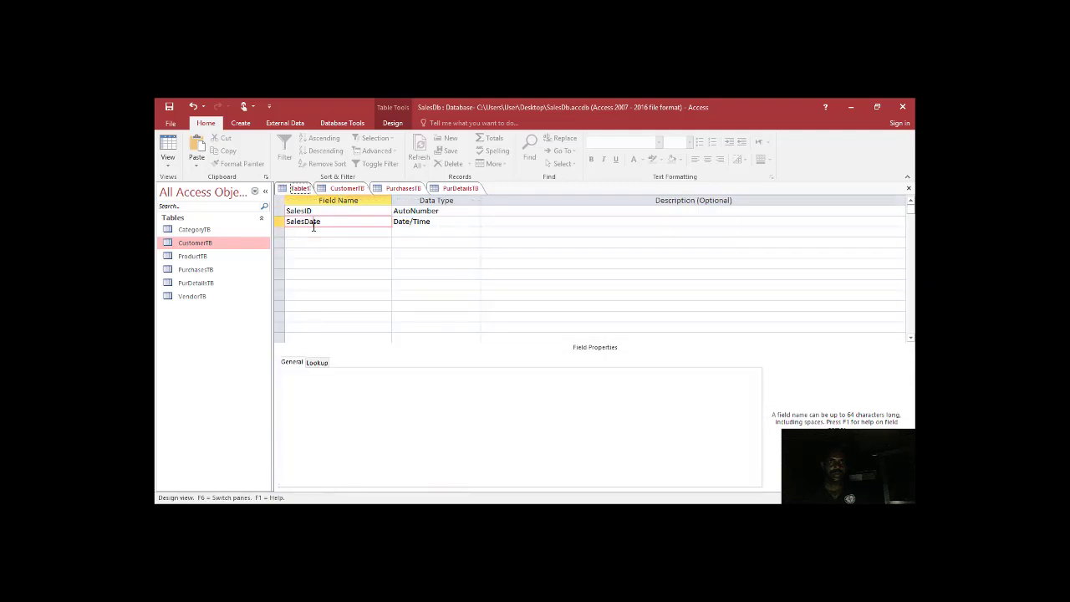
pyautogui.click(310, 232)
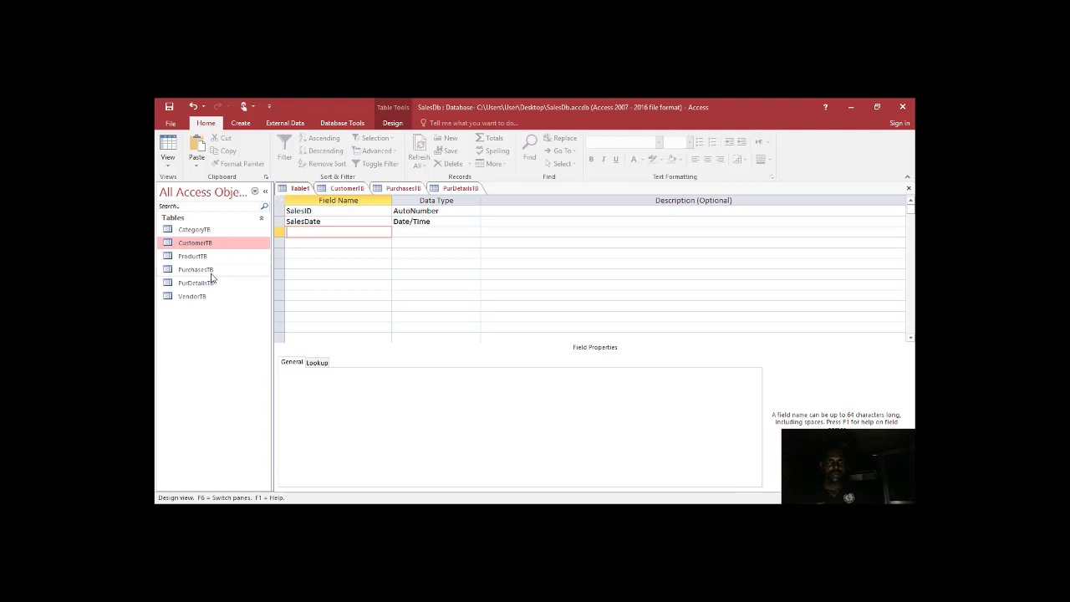
# - Enter Vendor as the name of the third field in the new table
pyautogui.moveTo(210, 273); pyautogui.dragTo(253, 267)
pyautogui.write('Ven')
pyautogui.write('or')
pyautogui.press('BackSpace')
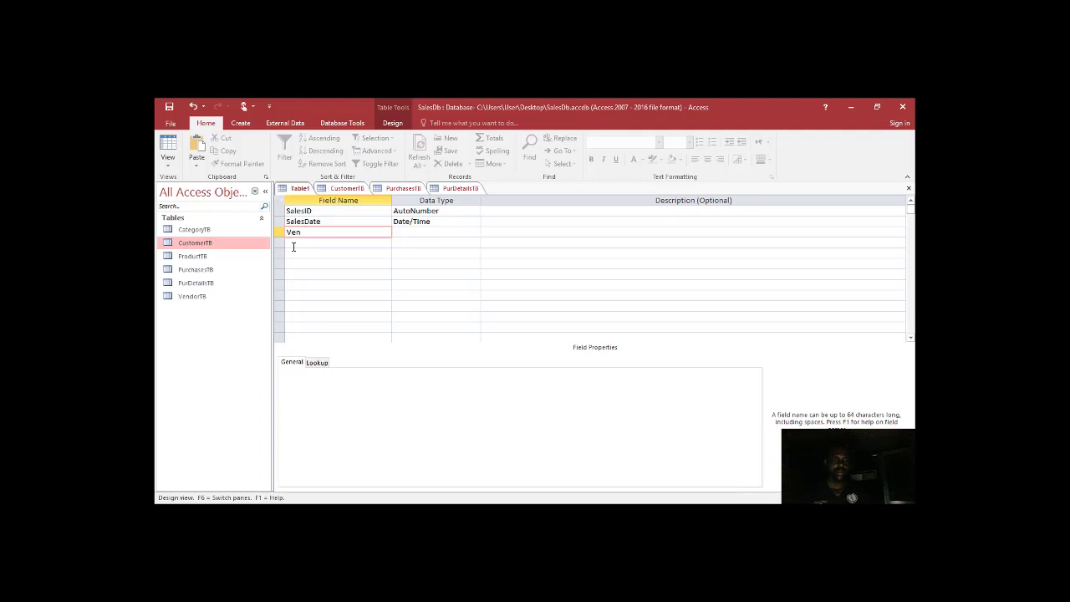
pyautogui.write('dor')
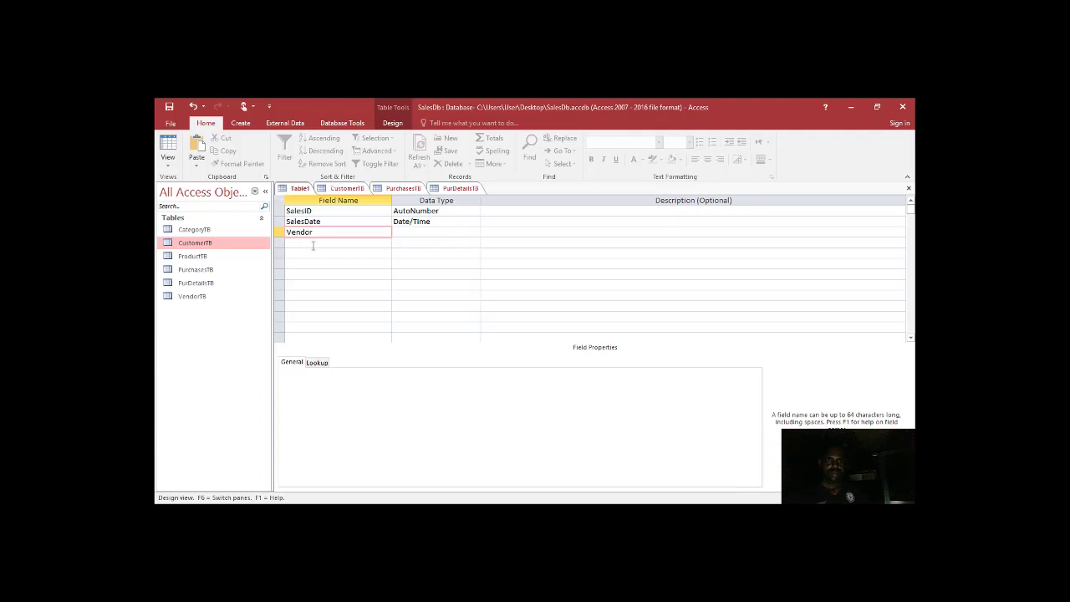
# - Name the third field of the new table Customer instead of Vendor
pyautogui.press('BackSpace')
pyautogui.press('BackSpace')
pyautogui.press('BackSpace')
pyautogui.press('BackSpace')
pyautogui.press('BackSpace')
pyautogui.press('BackSpace')
pyautogui.write('Customer')
# - Check the field names in CustomerTB and rename the new table's Customer field as CustomerName
pyautogui.doubleClick(245, 246)
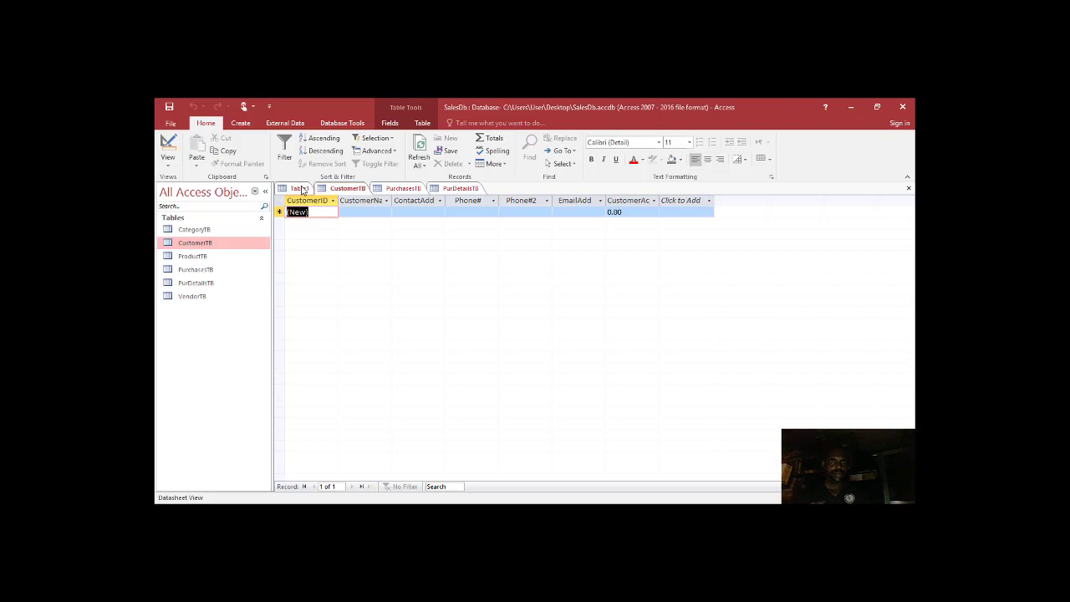
pyautogui.click(303, 190)
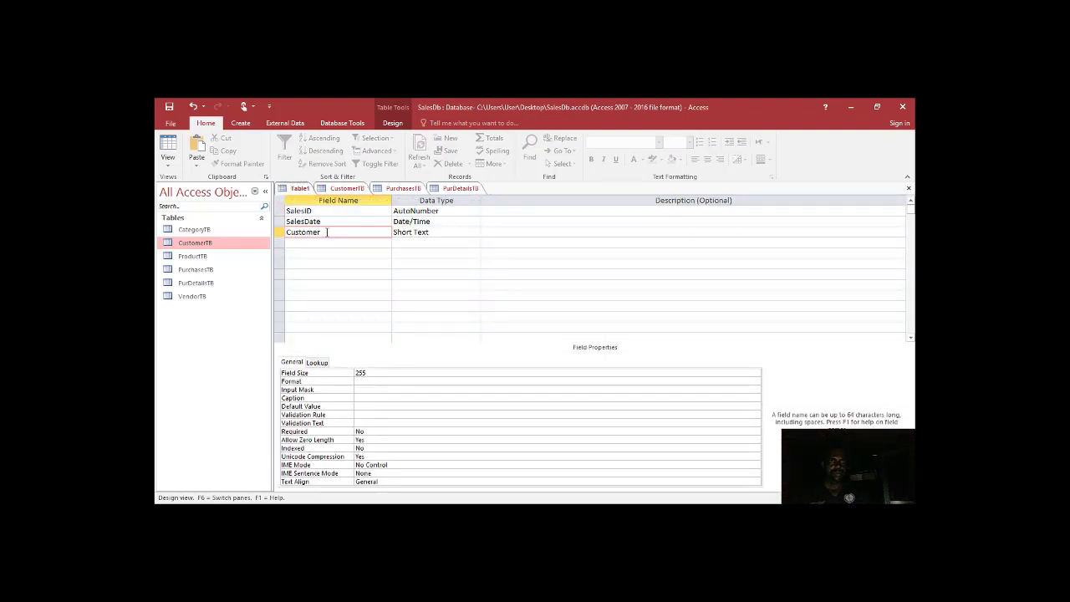
pyautogui.write('Mame')
pyautogui.click(332, 242)
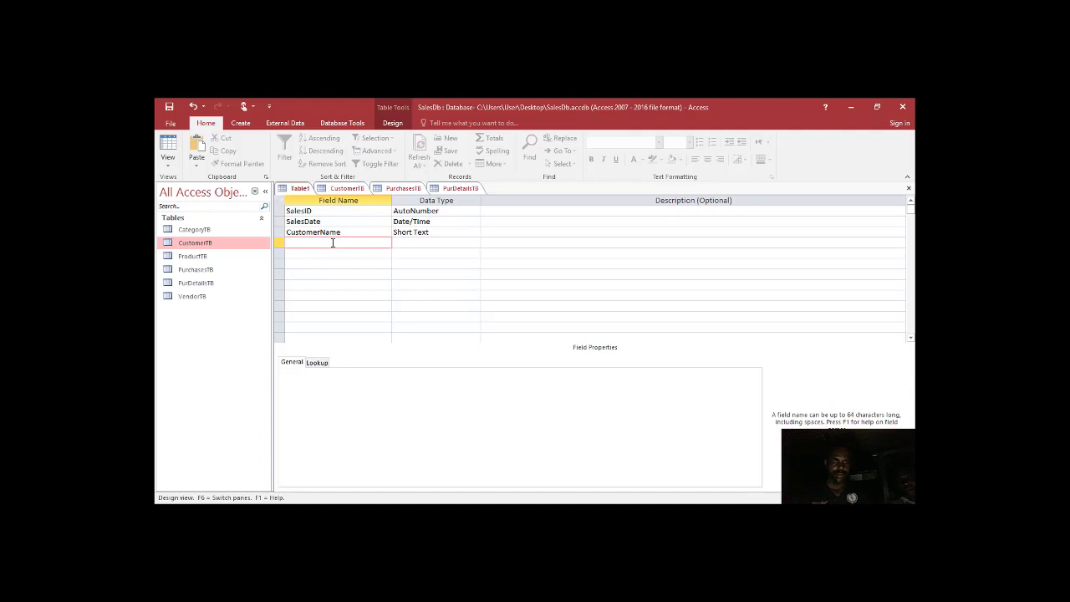
pyautogui.write('P')
pyautogui.press('BackSpace')
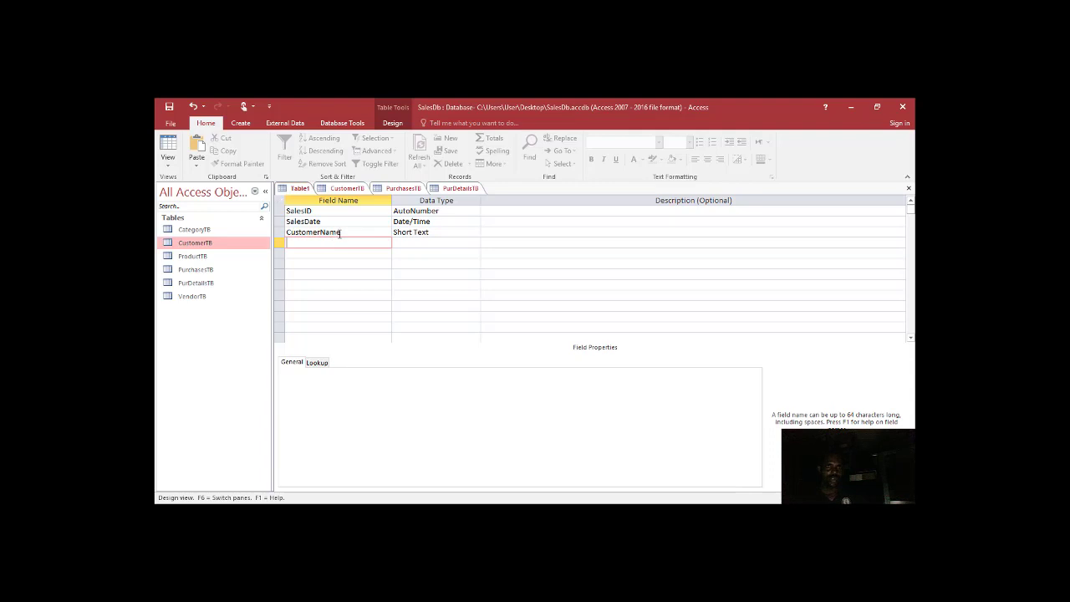
# - Shorten the CustomerName field's name to Customer
pyautogui.click(343, 232)
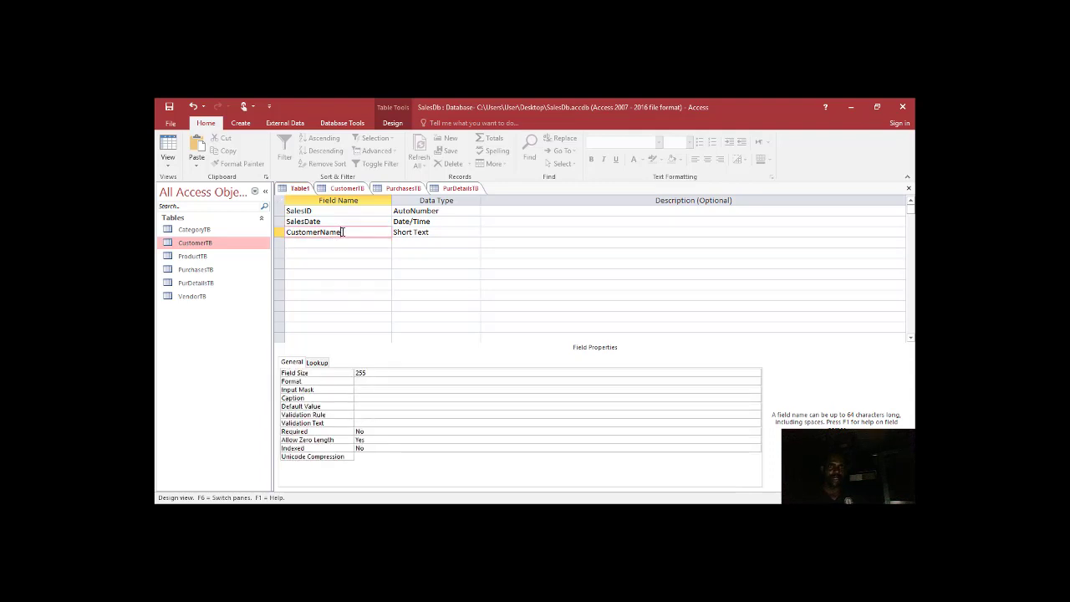
pyautogui.press('BackSpace')
pyautogui.press('BackSpace')
pyautogui.press('BackSpace')
pyautogui.press('BackSpace')
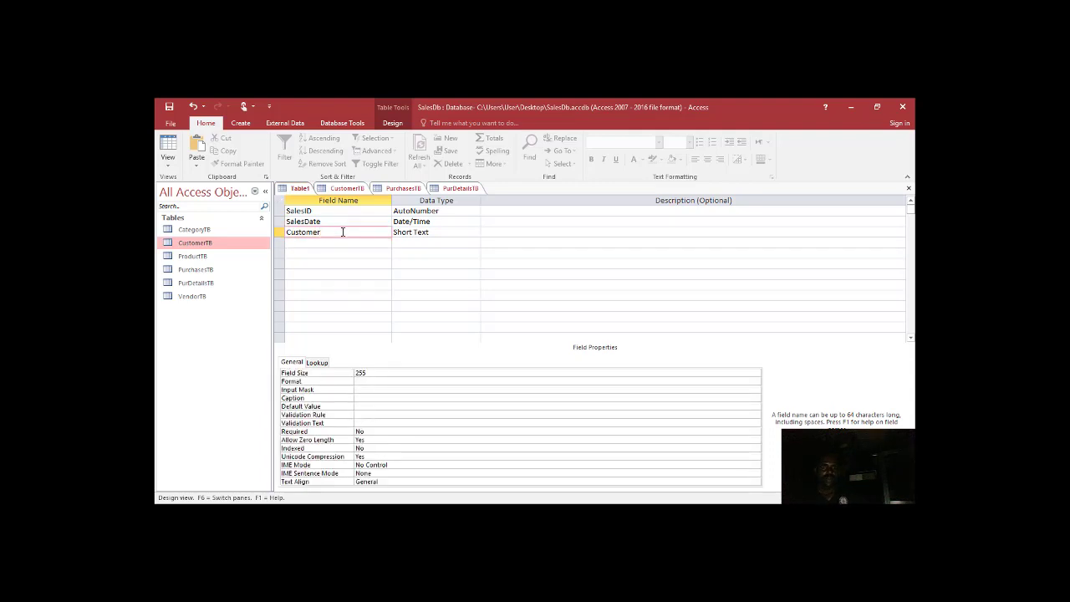
# - Start the Lookup Wizard as the Customer field's data type, getting its values from another table or query
pyautogui.click(428, 233)
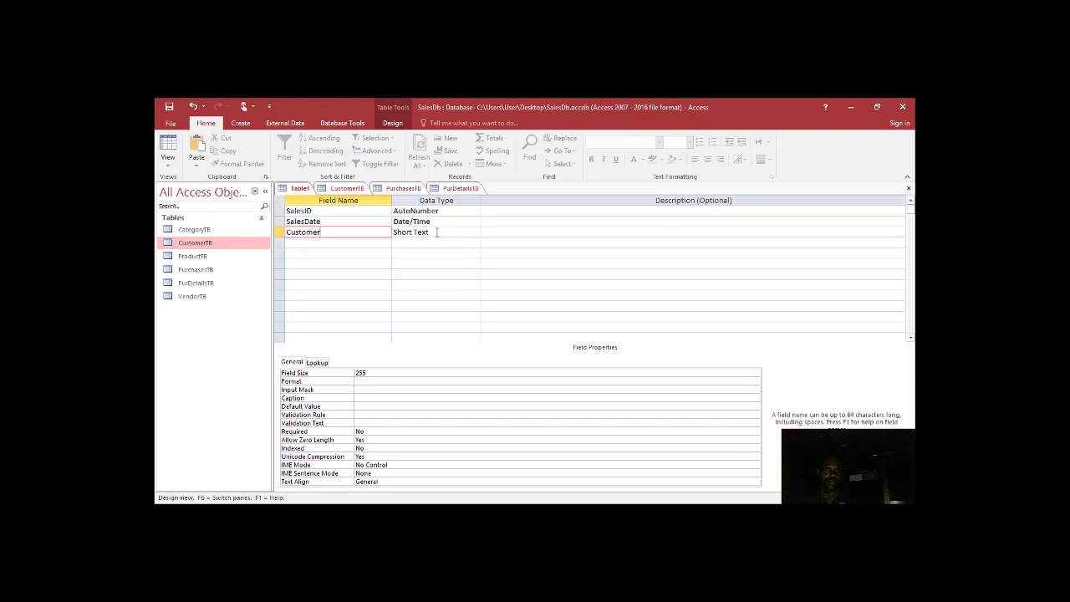
pyautogui.click(437, 231)
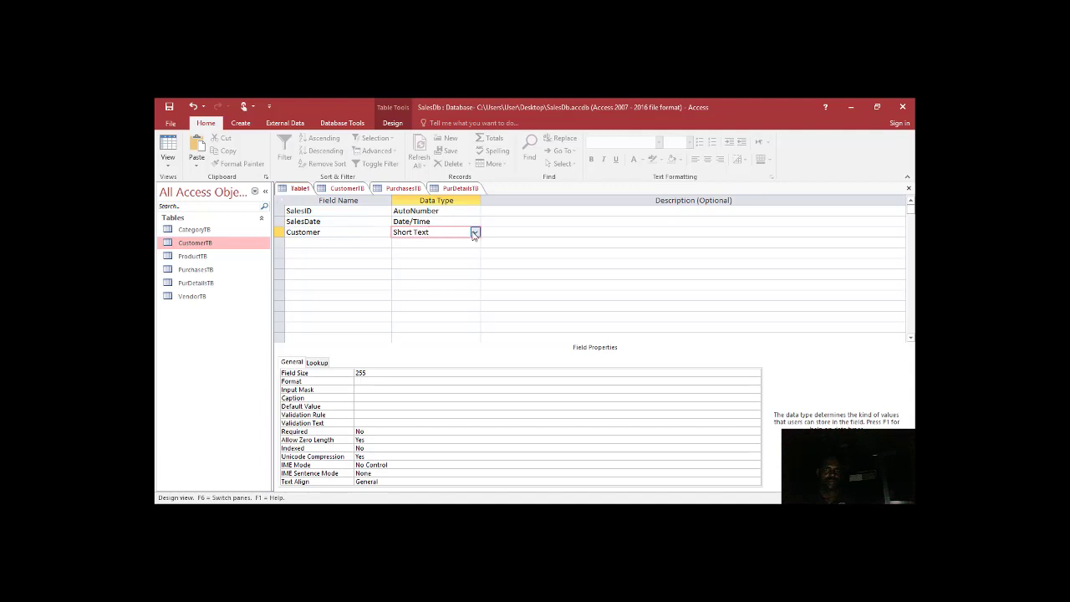
pyautogui.click(474, 231)
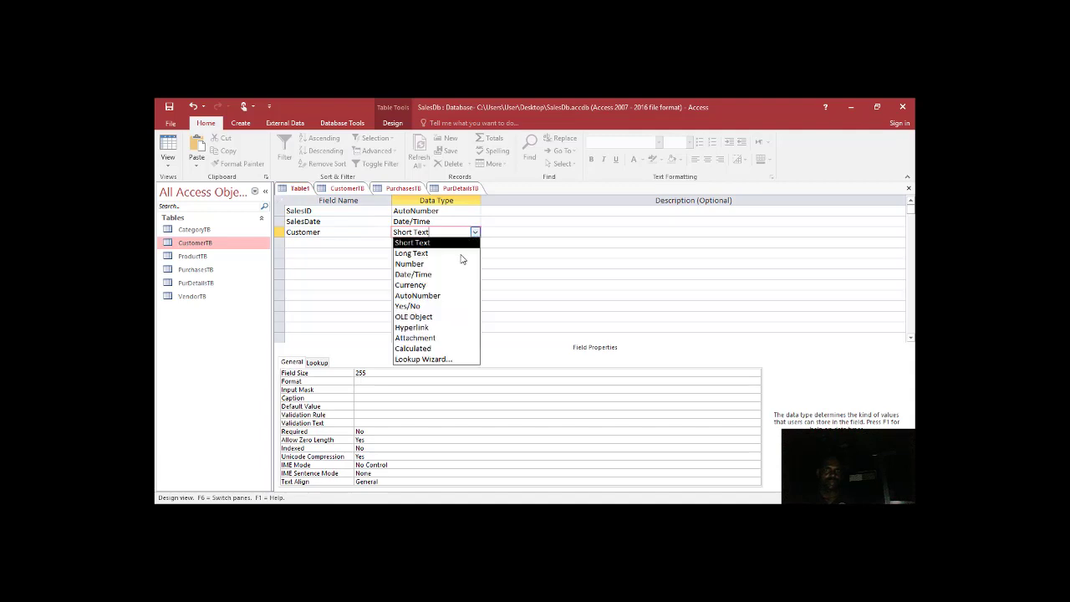
pyautogui.click(439, 359)
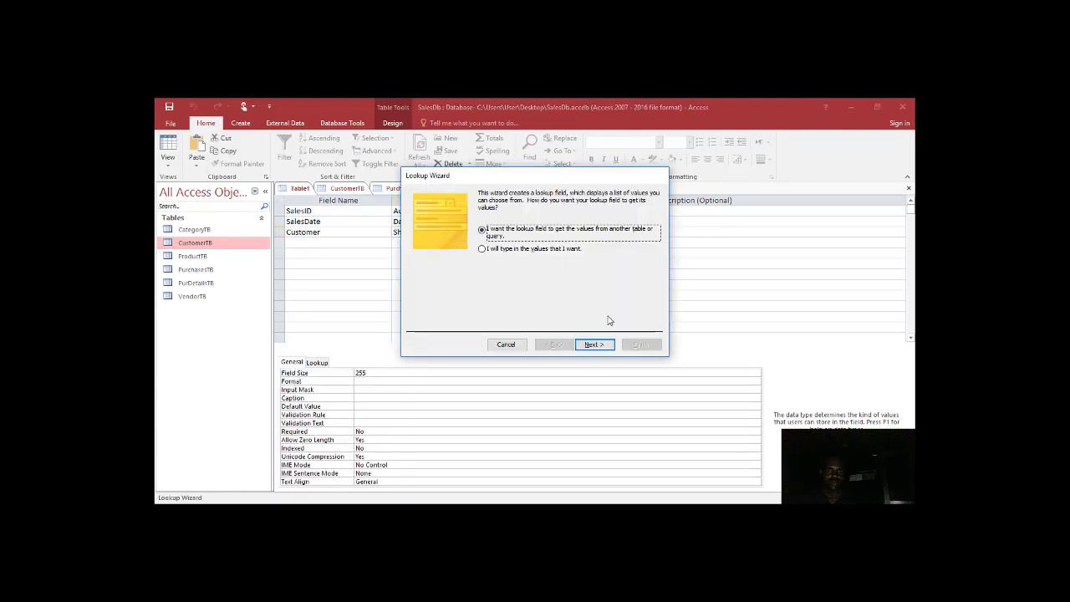
pyautogui.click(598, 344)
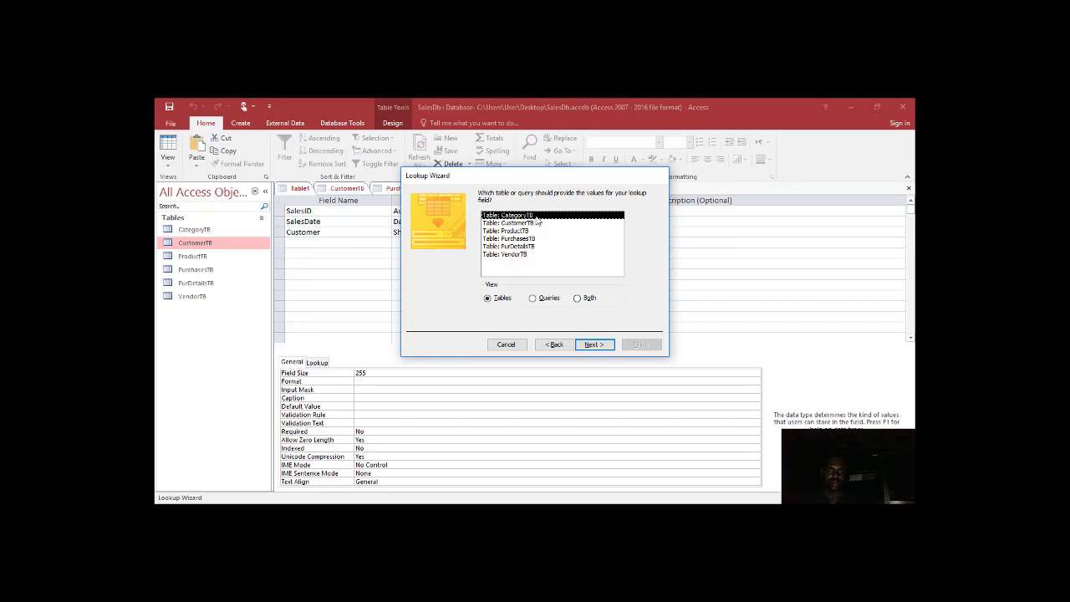
pyautogui.click(589, 347)
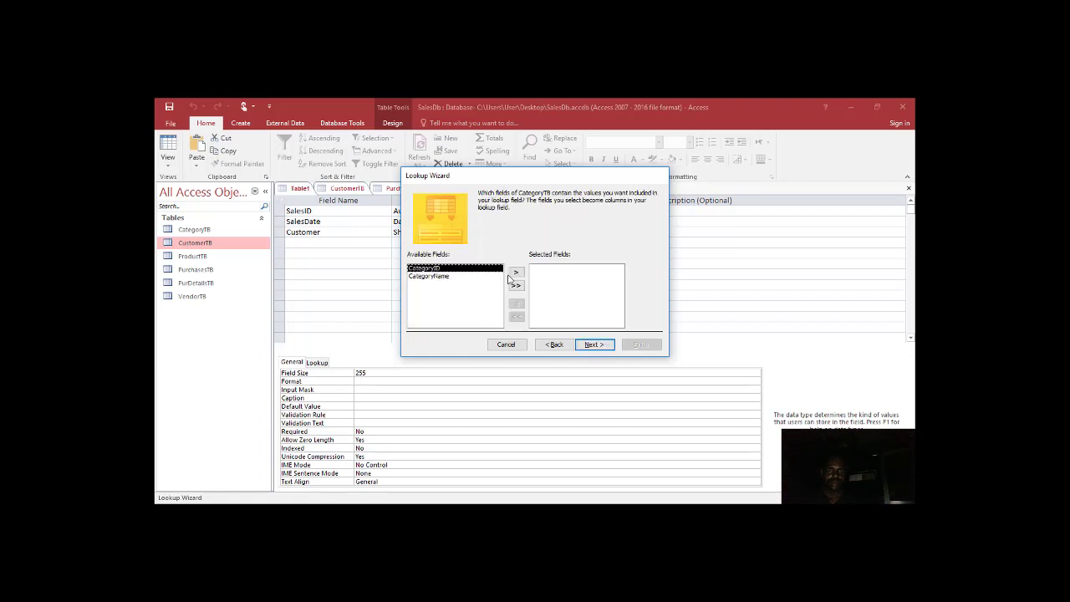
pyautogui.click(515, 285)
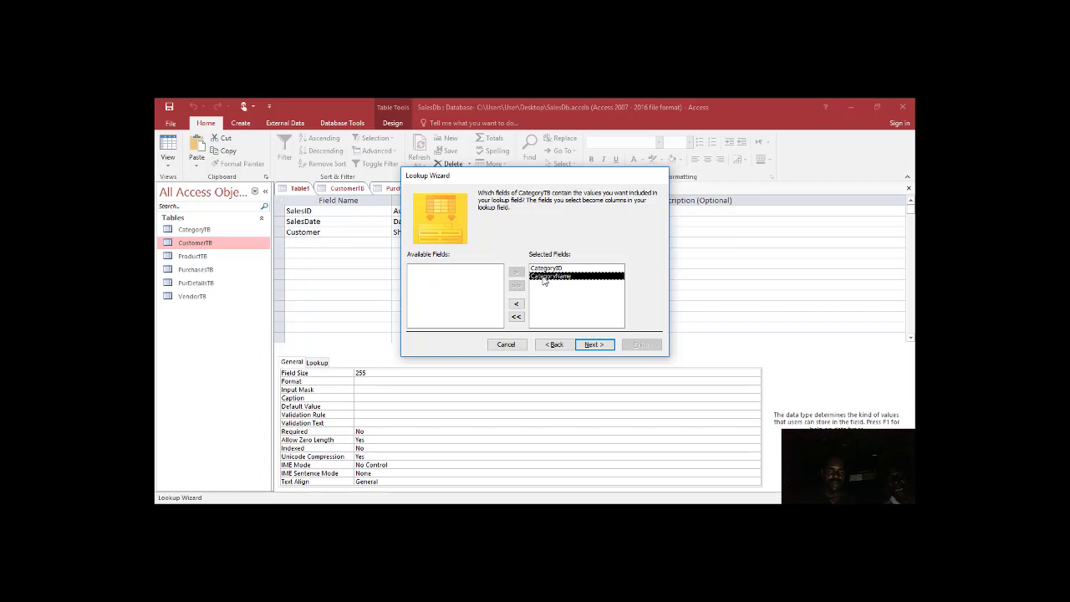
pyautogui.click(541, 349)
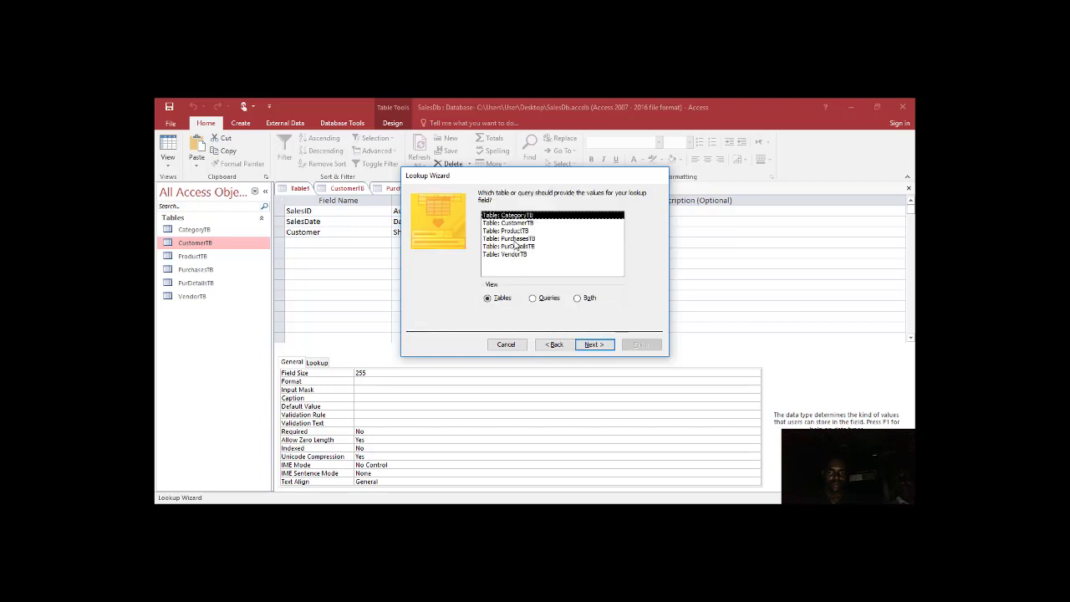
# - Choose CustomerTB as the lookup source and include its CustomerID and CustomerName fields
pyautogui.click(516, 223)
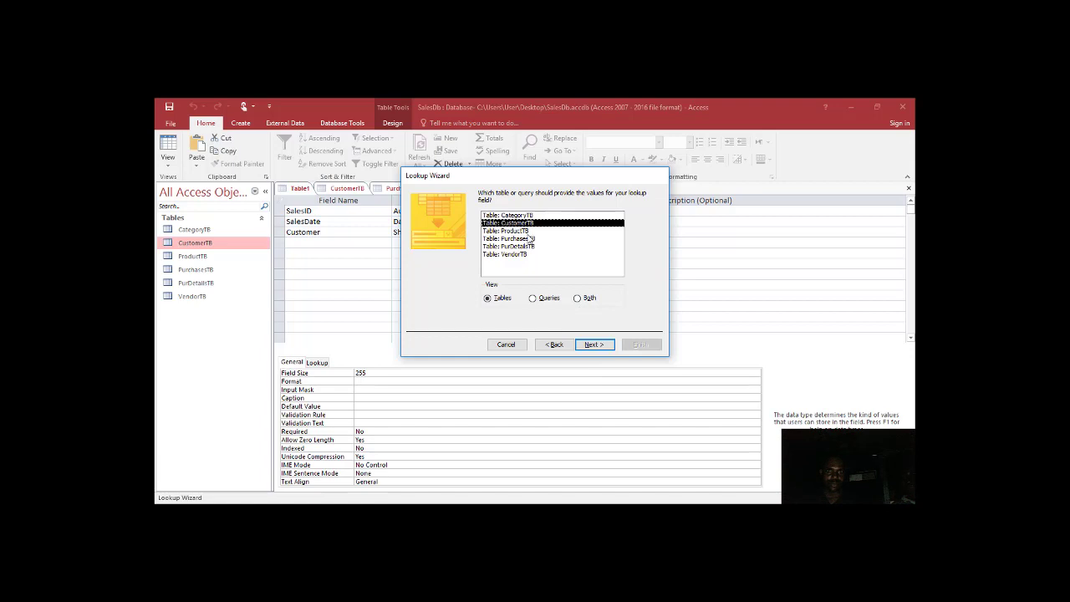
pyautogui.click(588, 346)
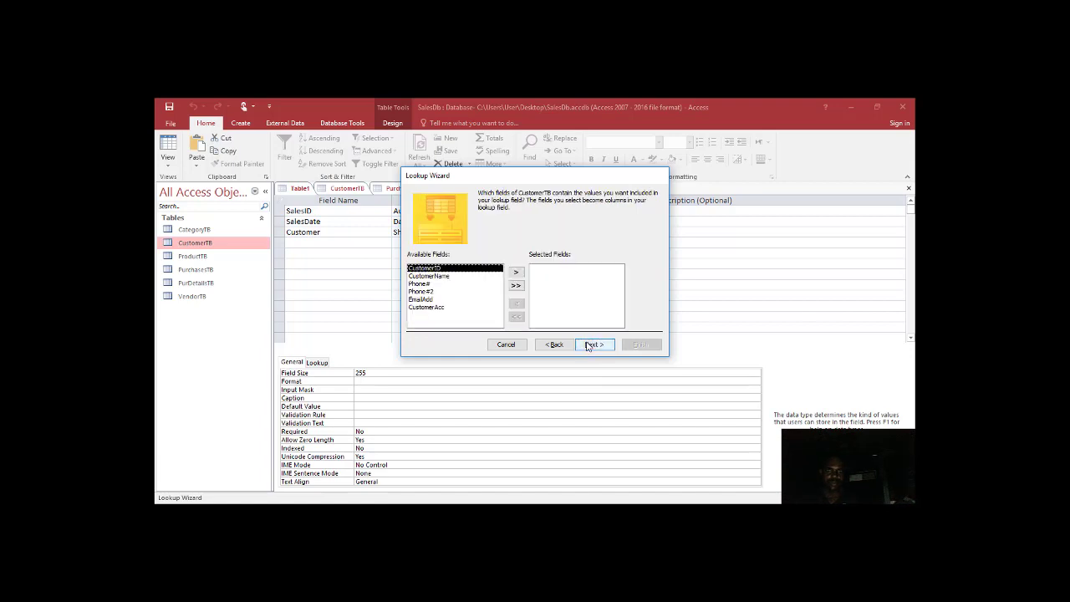
pyautogui.doubleClick(488, 269)
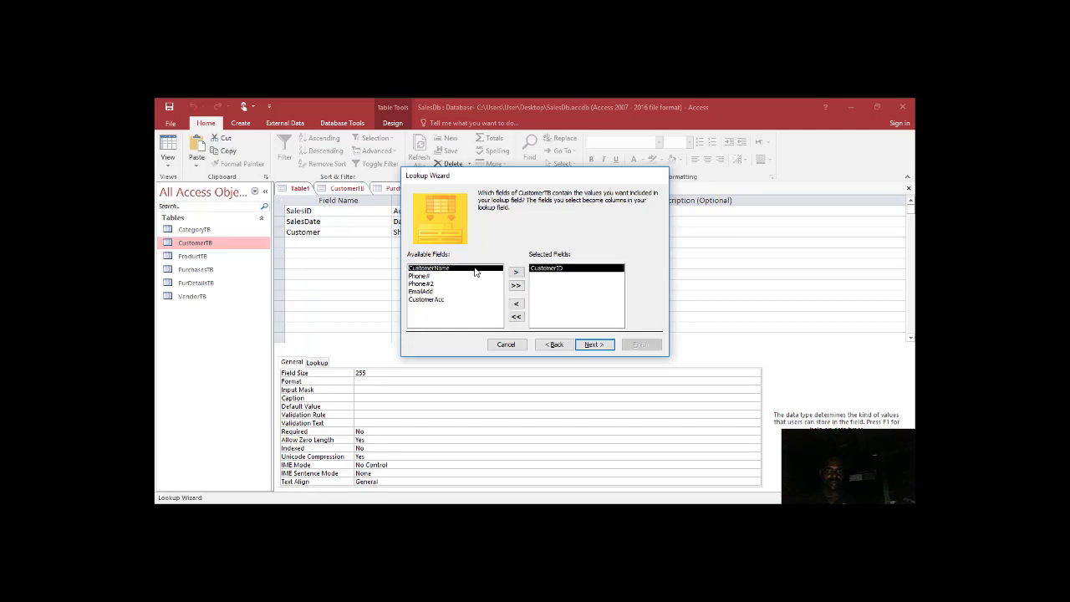
pyautogui.doubleClick(475, 270)
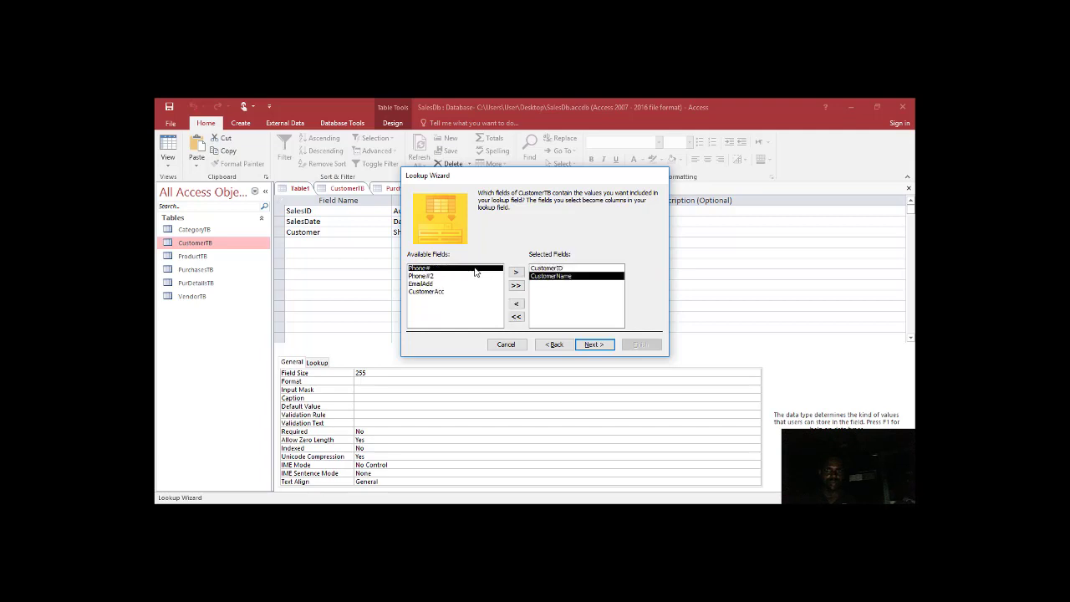
pyautogui.click(592, 344)
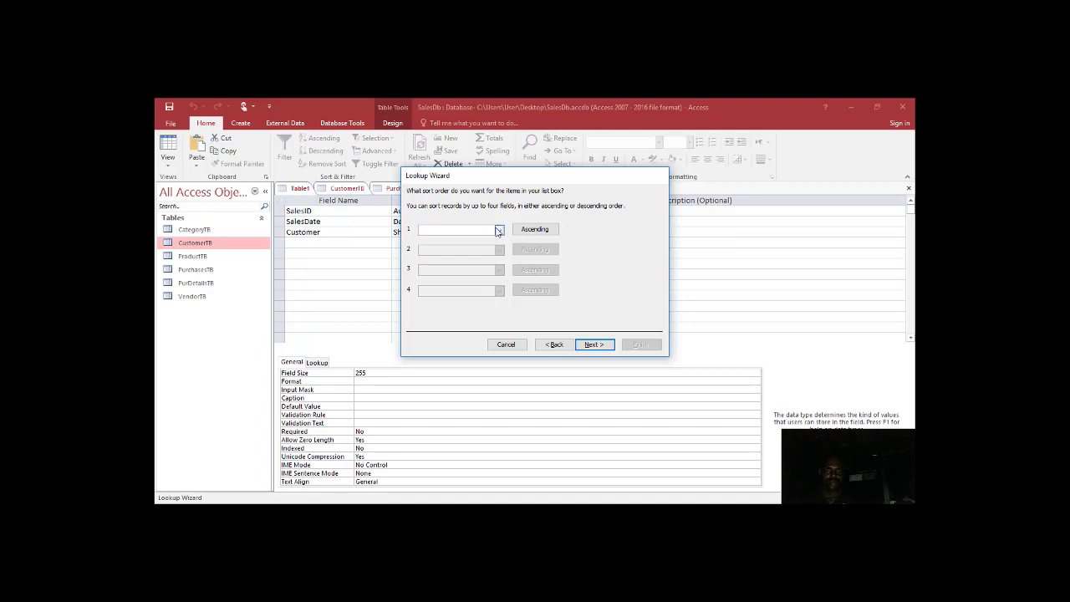
# - Sort the Customer lookup list by CustomerName in ascending order and finish the wizard with the key column hidden and the label Customer
pyautogui.click(498, 231)
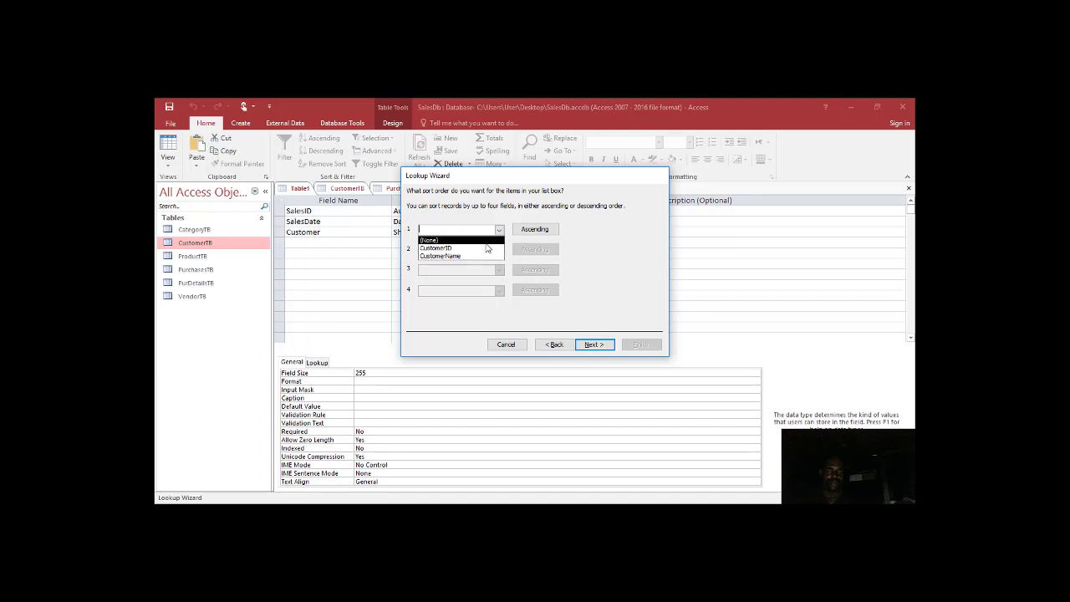
pyautogui.click(486, 248)
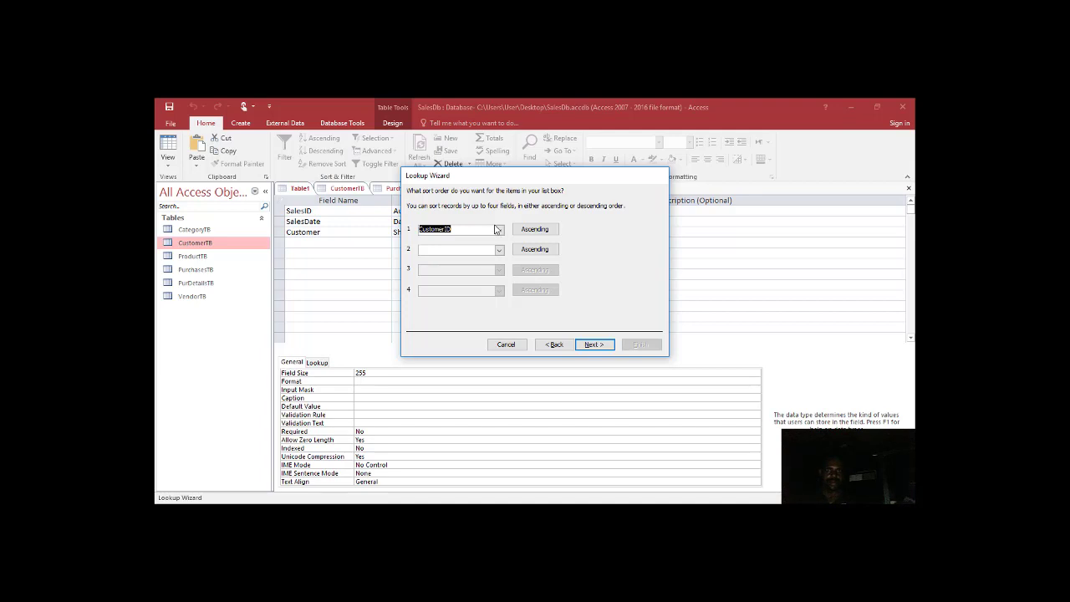
pyautogui.click(499, 229)
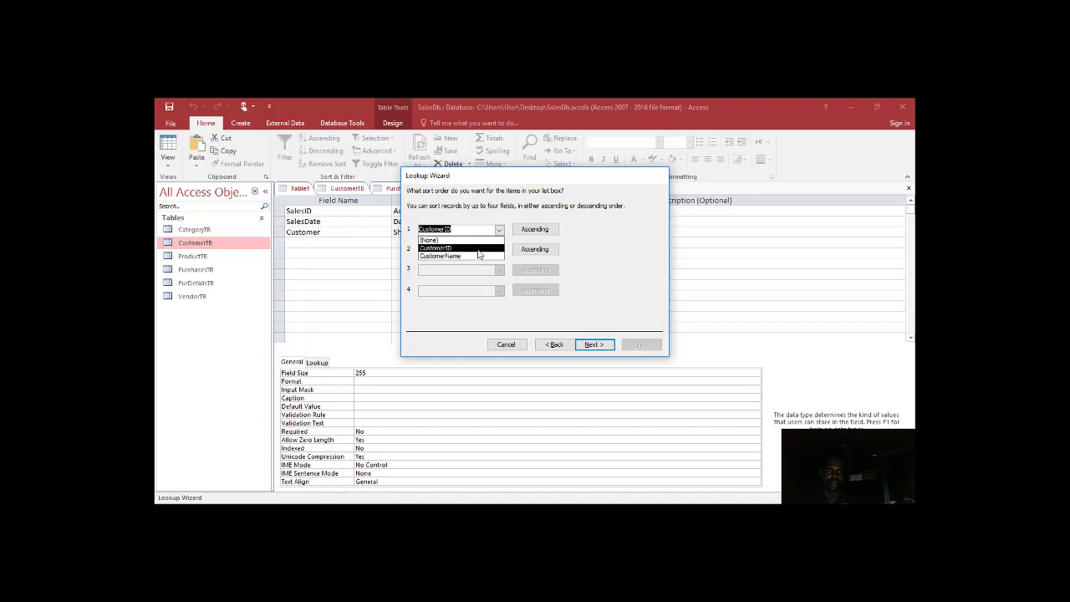
pyautogui.click(479, 255)
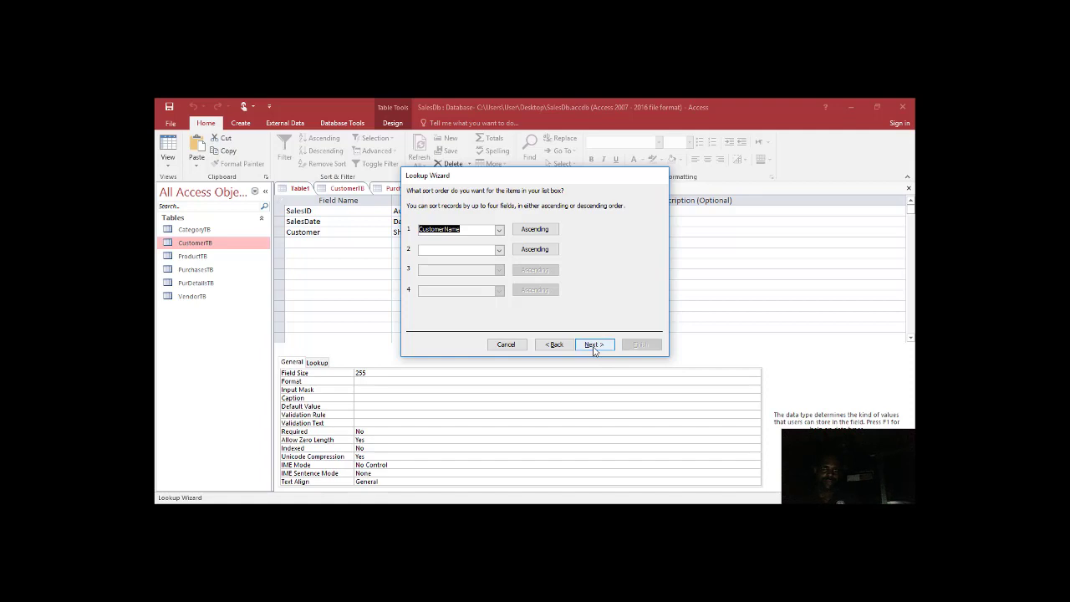
pyautogui.click(594, 346)
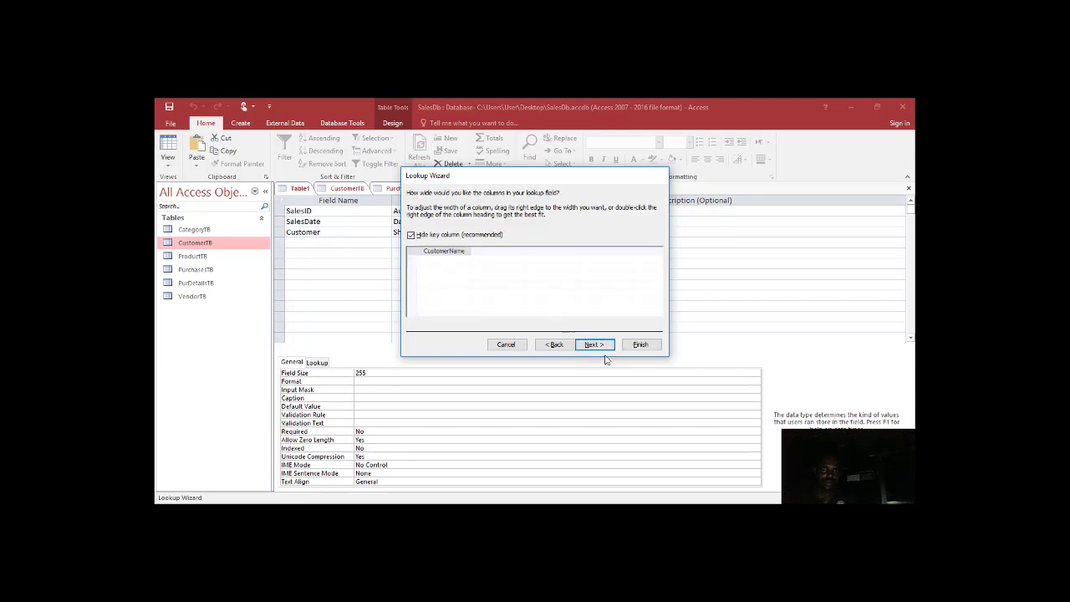
pyautogui.click(596, 345)
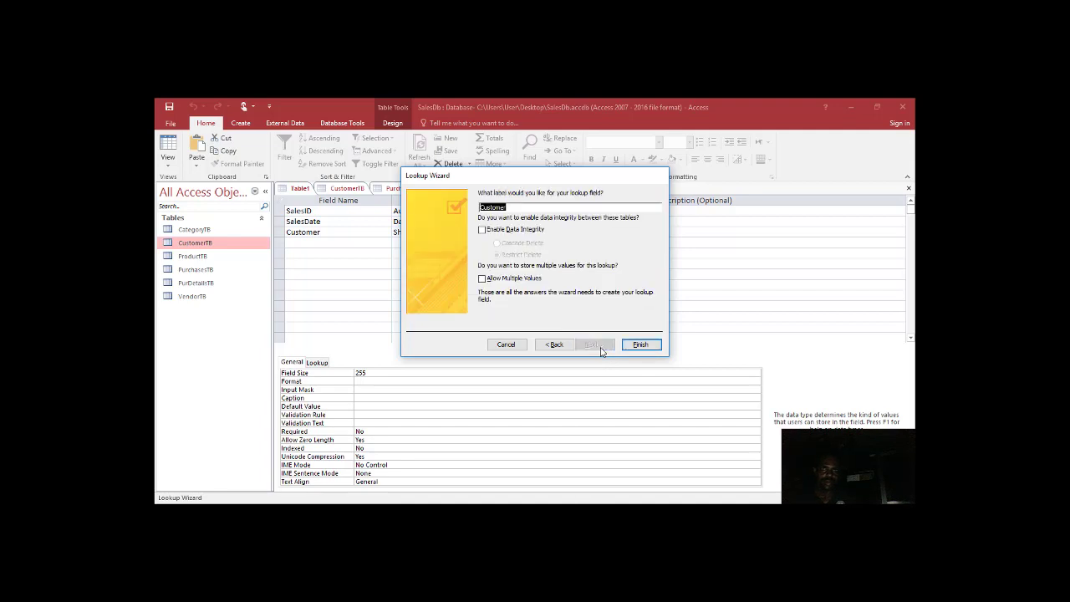
pyautogui.click(640, 345)
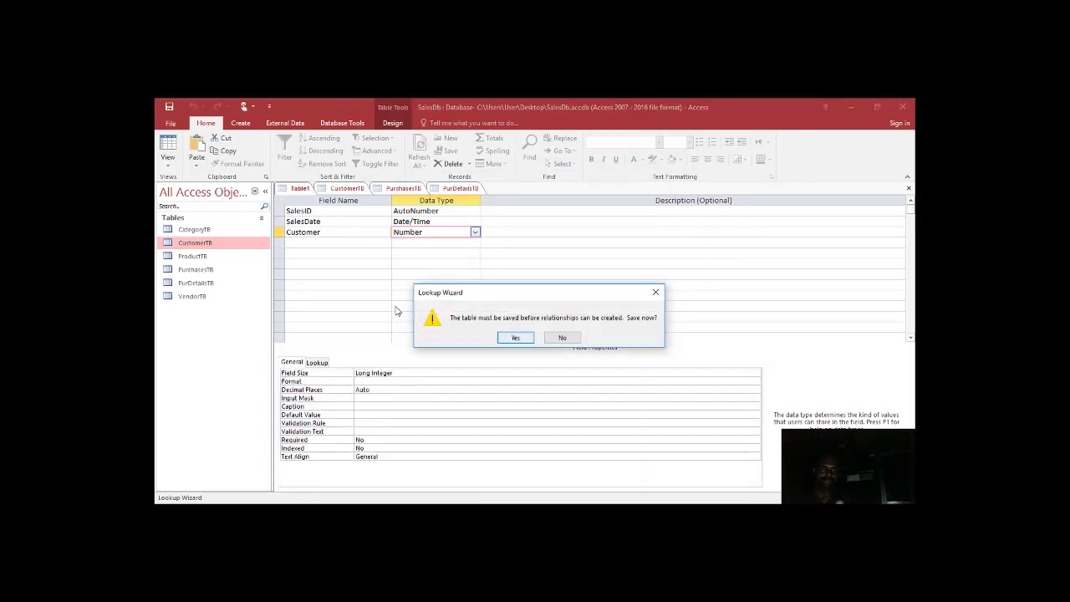
# - Save the new table as SalesTb and let Access create its primary key
pyautogui.click(513, 338)
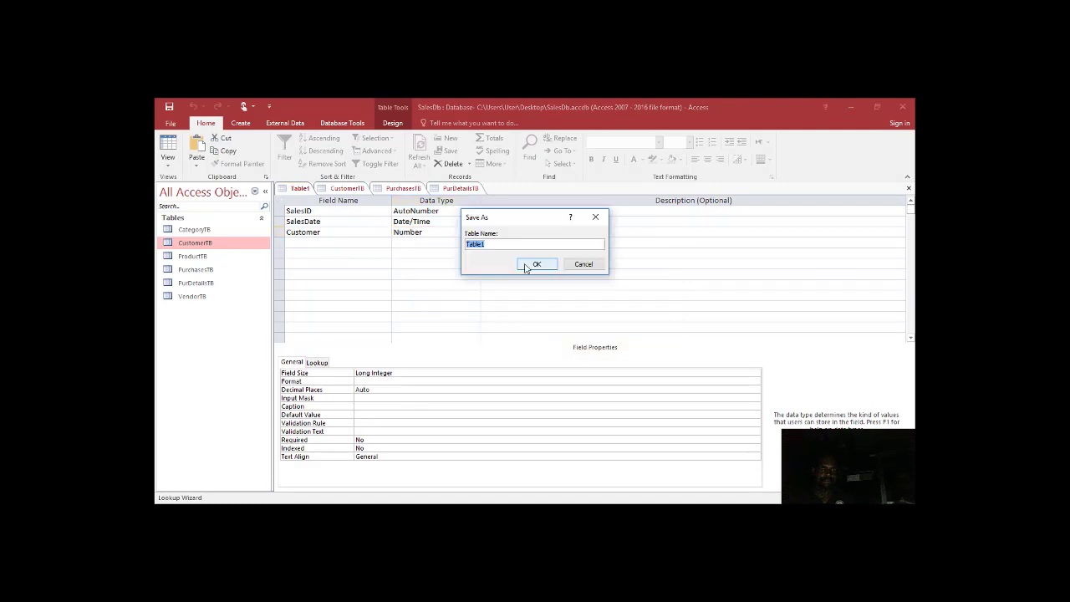
pyautogui.click(508, 248)
pyautogui.press('BackSpace')
pyautogui.press('BackSpace')
pyautogui.press('BackSpace')
pyautogui.press('BackSpace')
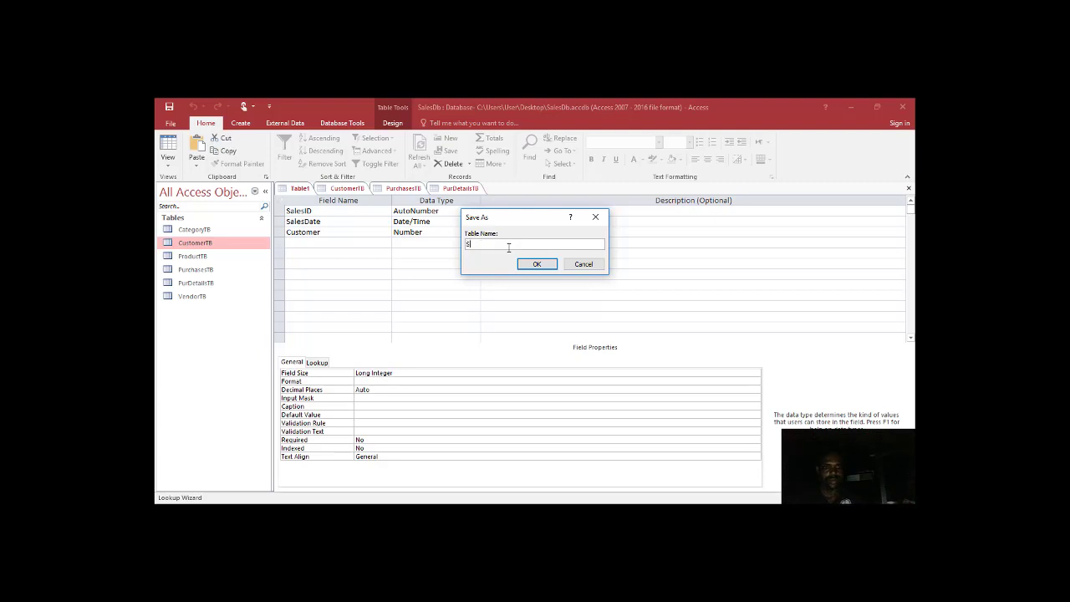
pyautogui.write('Sale')
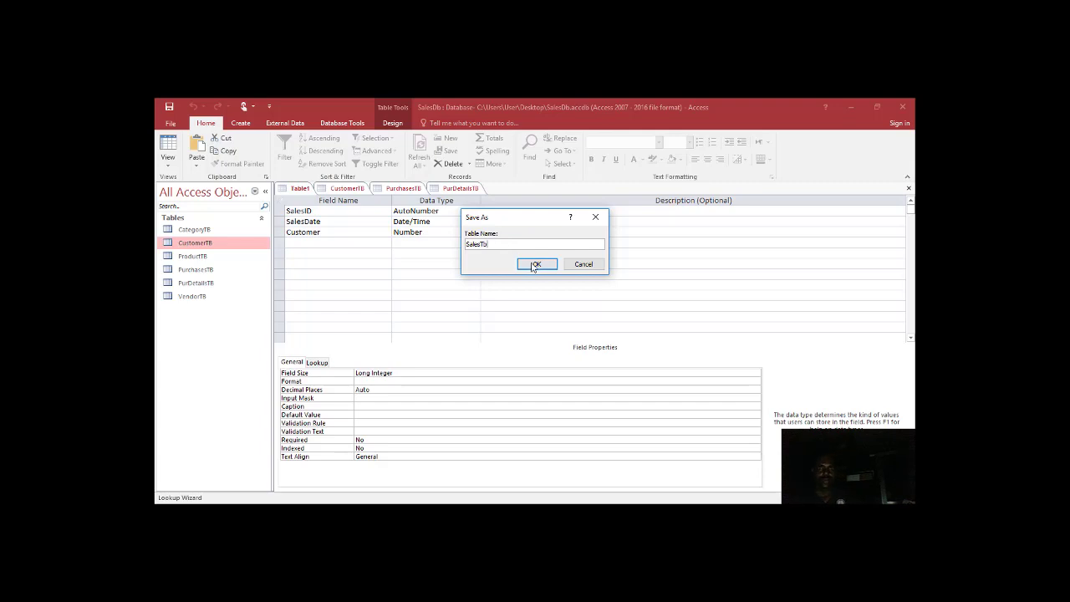
pyautogui.click(535, 264)
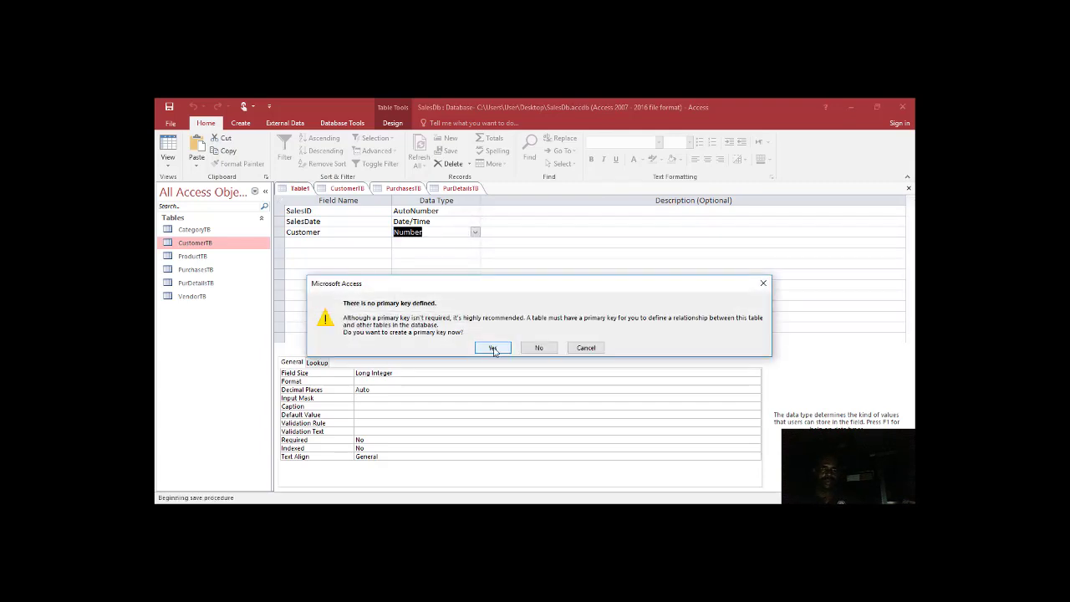
pyautogui.click(492, 348)
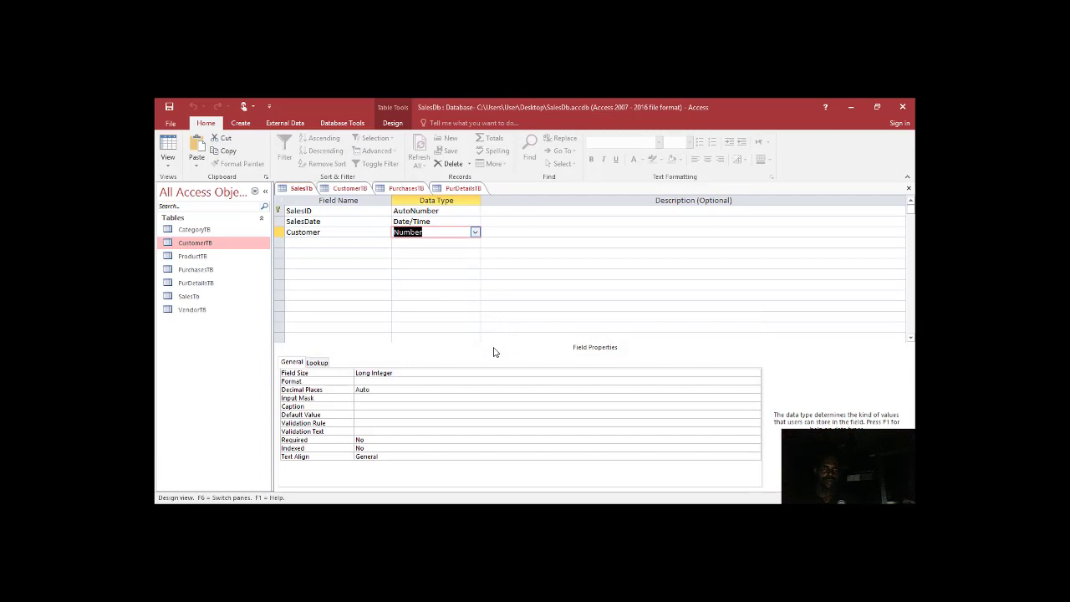
# - Set the SalesDate field's format to General Date and save the SalesTb table
pyautogui.click(351, 223)
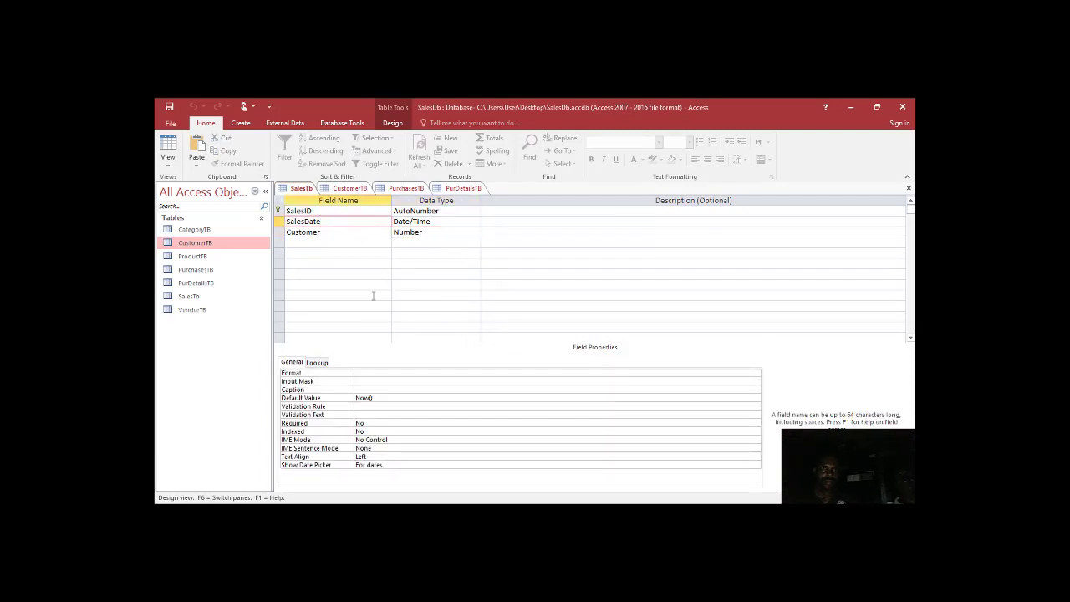
pyautogui.click(397, 372)
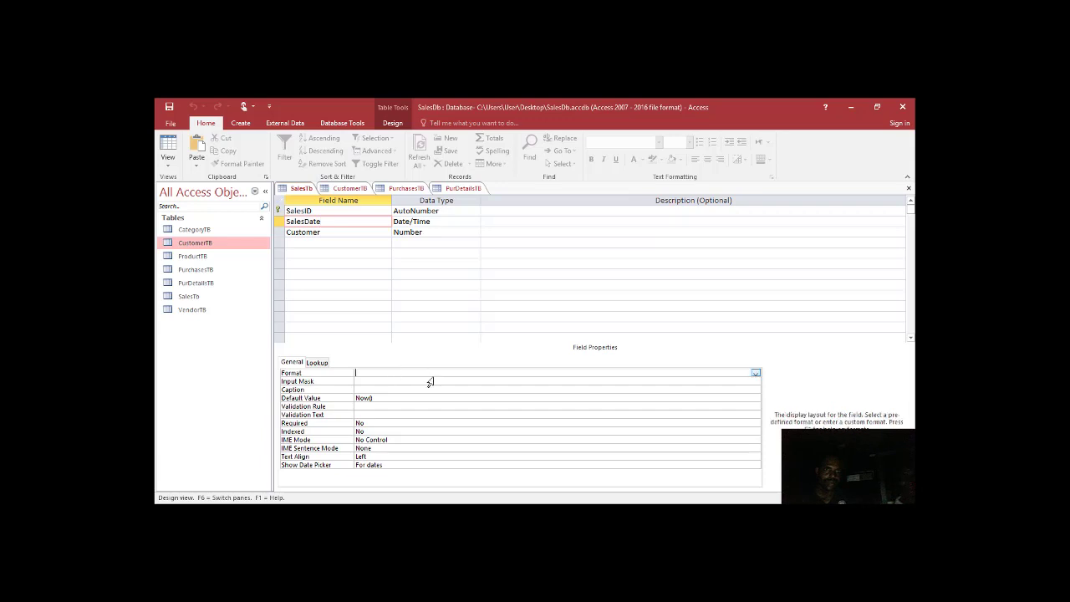
pyautogui.click(755, 373)
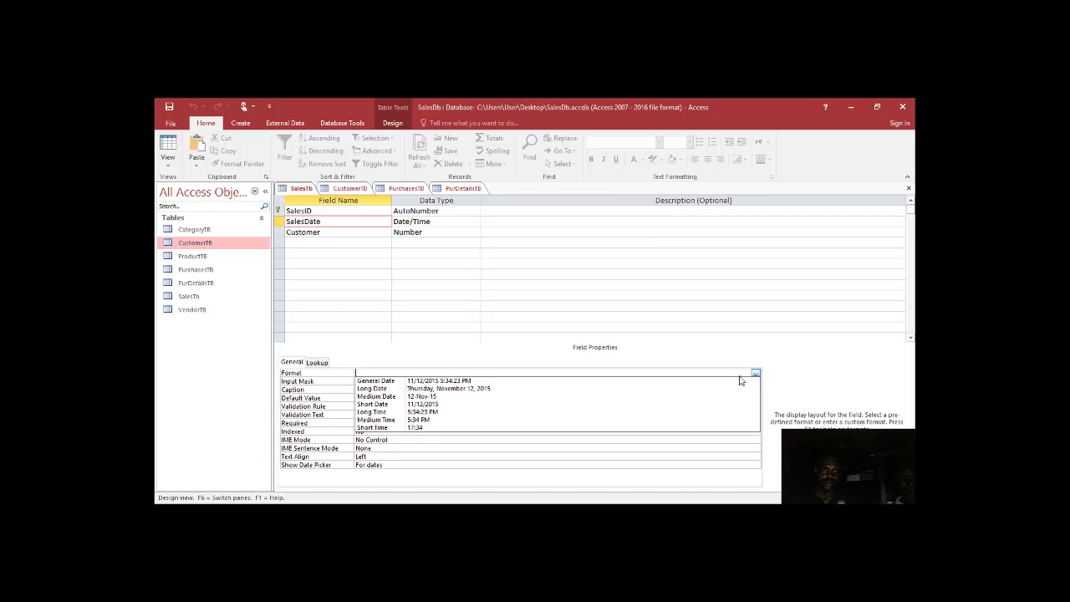
pyautogui.click(692, 382)
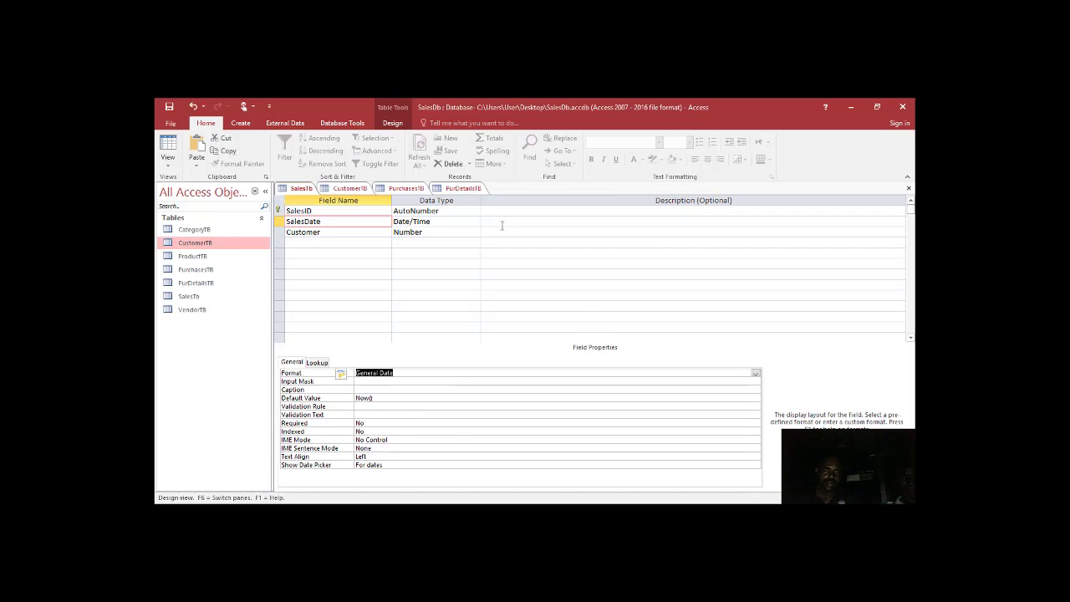
pyautogui.rightClick(301, 186)
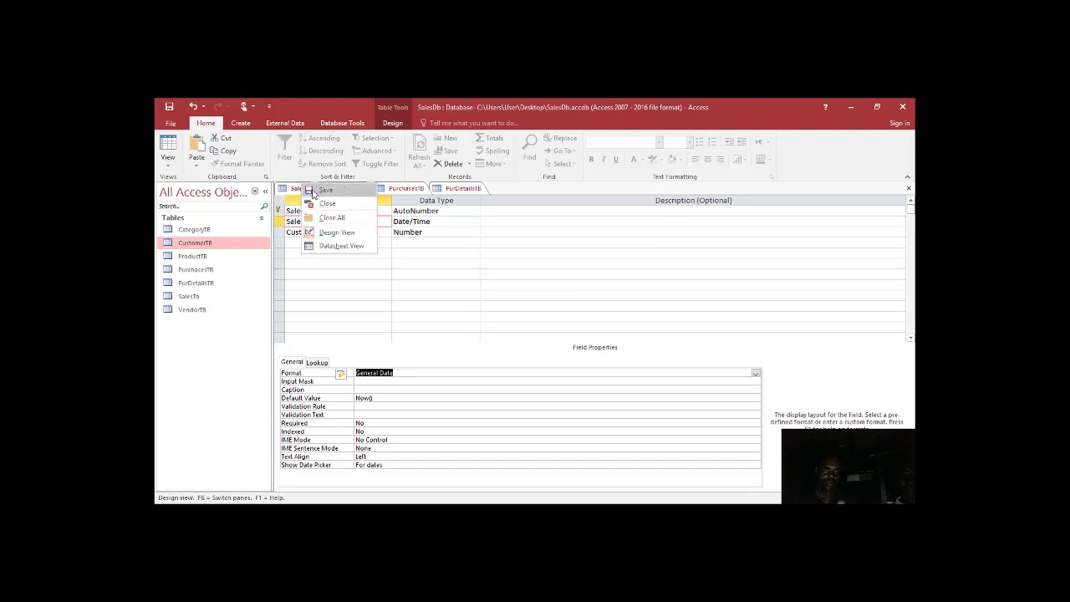
pyautogui.click(322, 191)
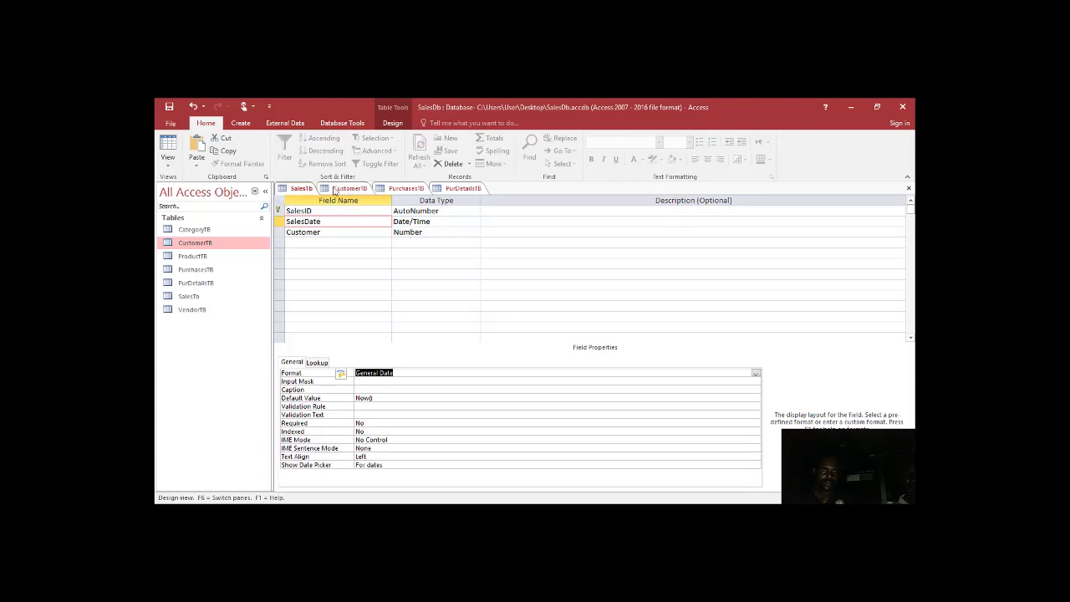
# - Close the SalesTb table and all the other open tables
pyautogui.rightClick(305, 188)
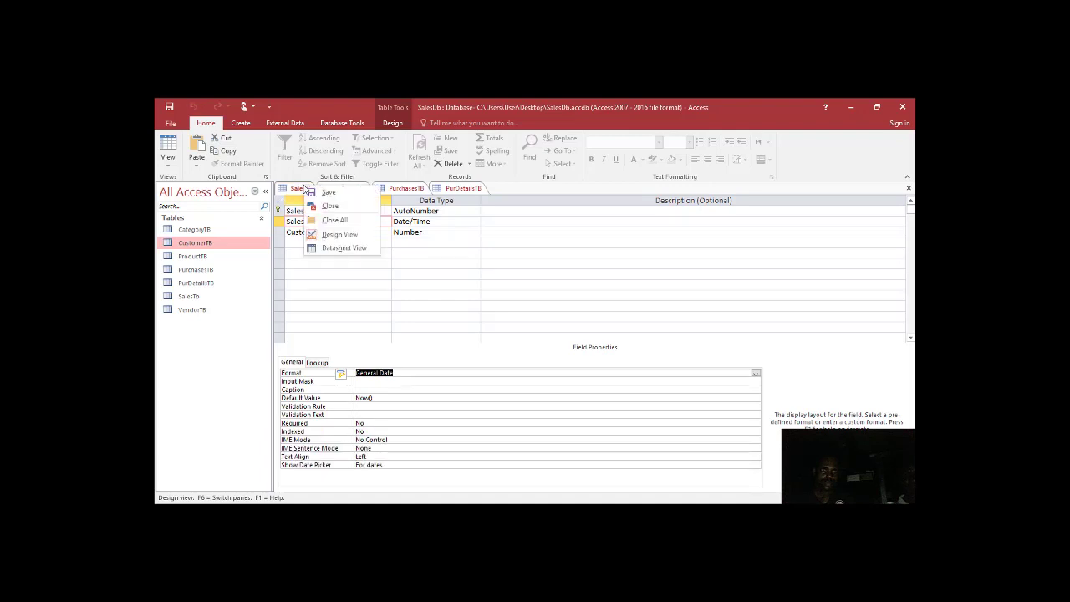
pyautogui.click(326, 206)
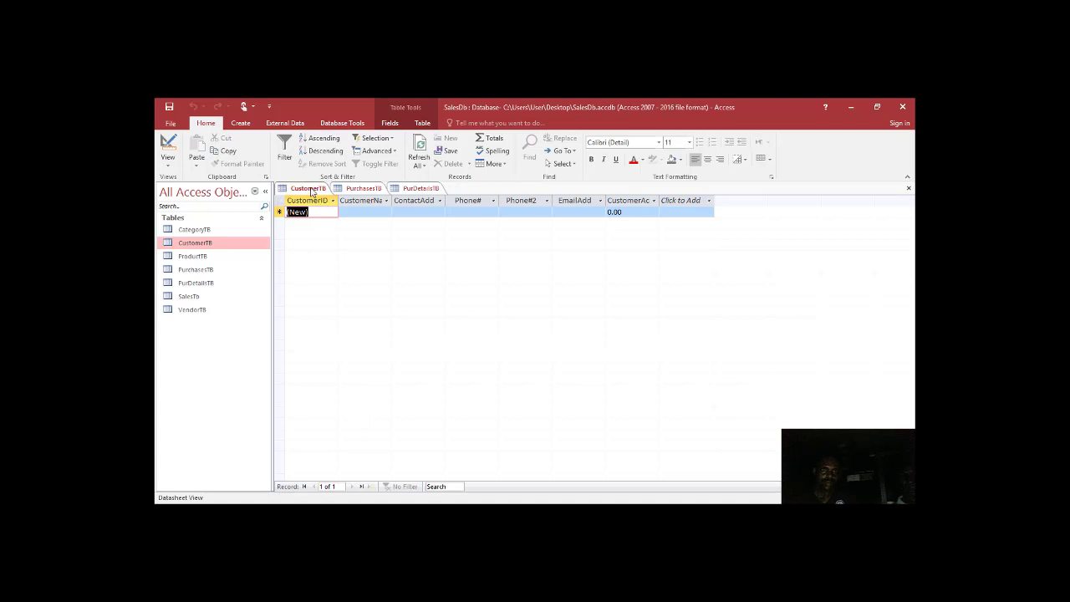
pyautogui.rightClick(310, 189)
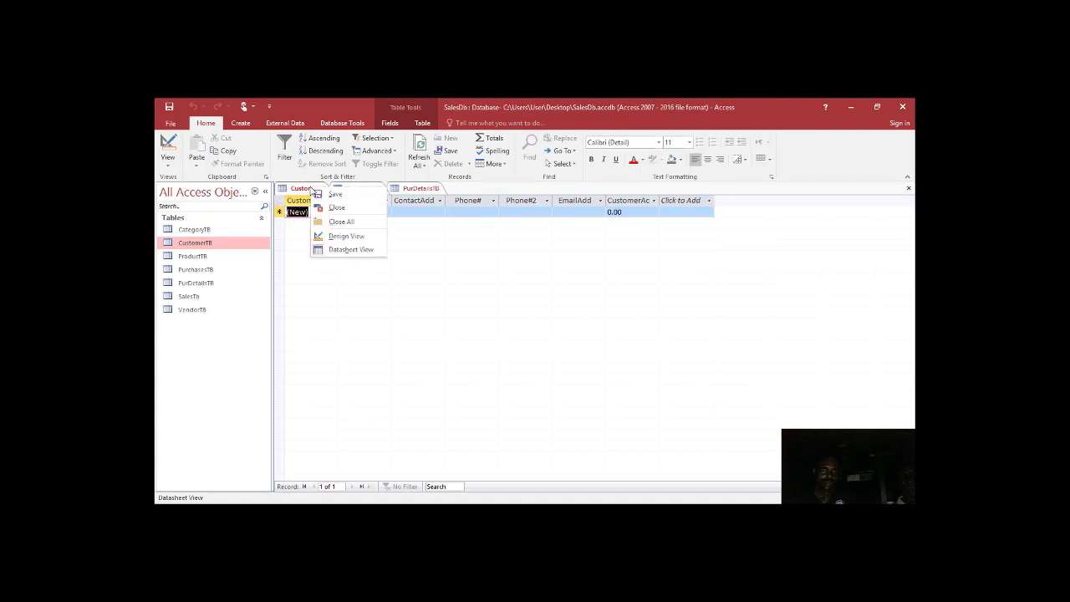
pyautogui.click(341, 221)
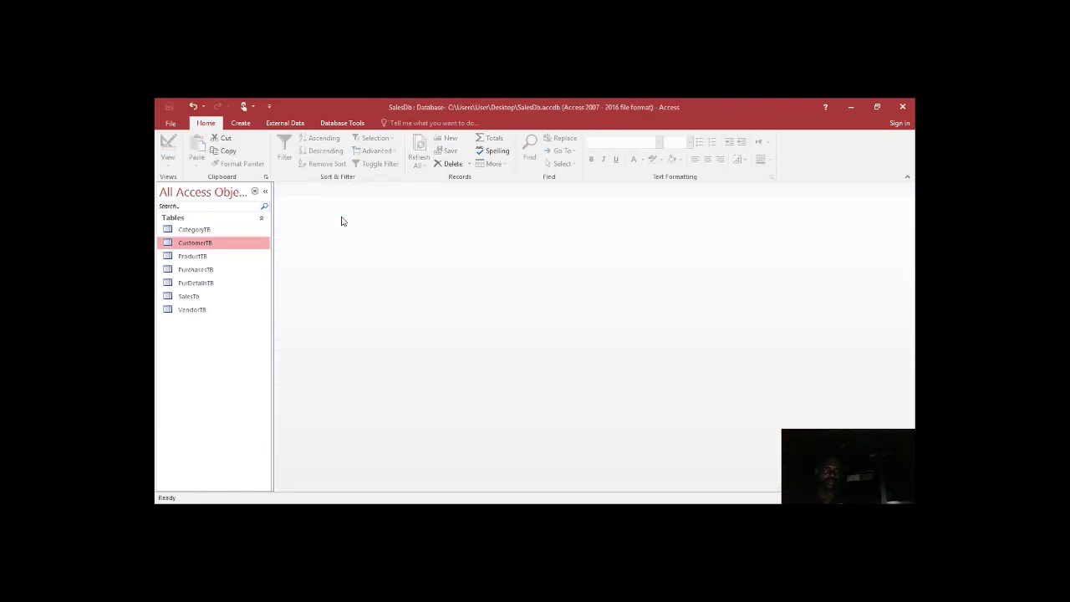
# - Create a new table in Design view with a SalesDetailID field of the AutoNumber data type
pyautogui.click(241, 123)
pyautogui.click(234, 154)
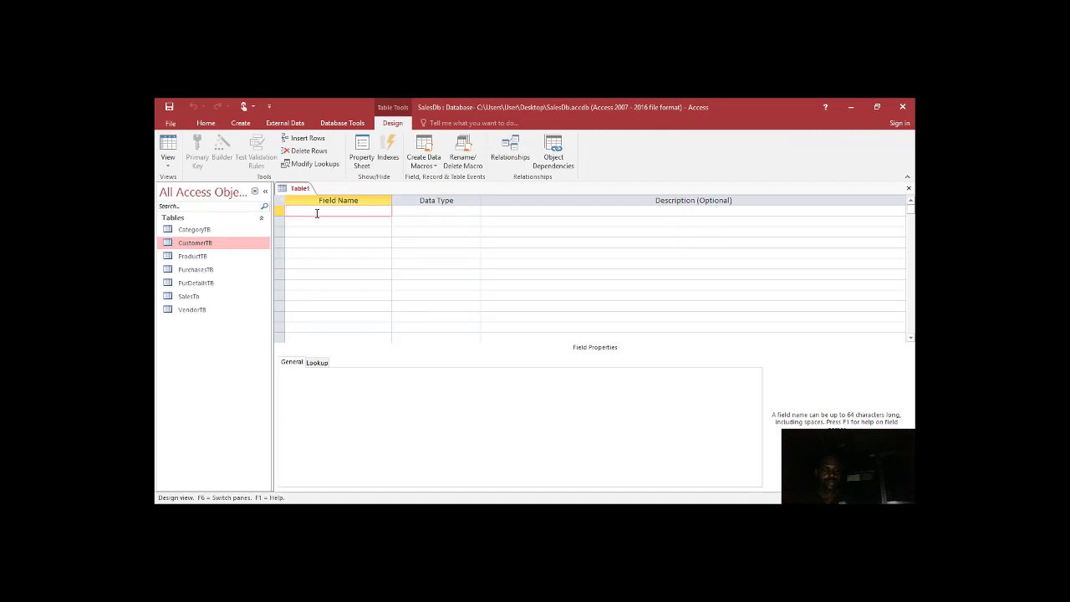
pyautogui.write('S')
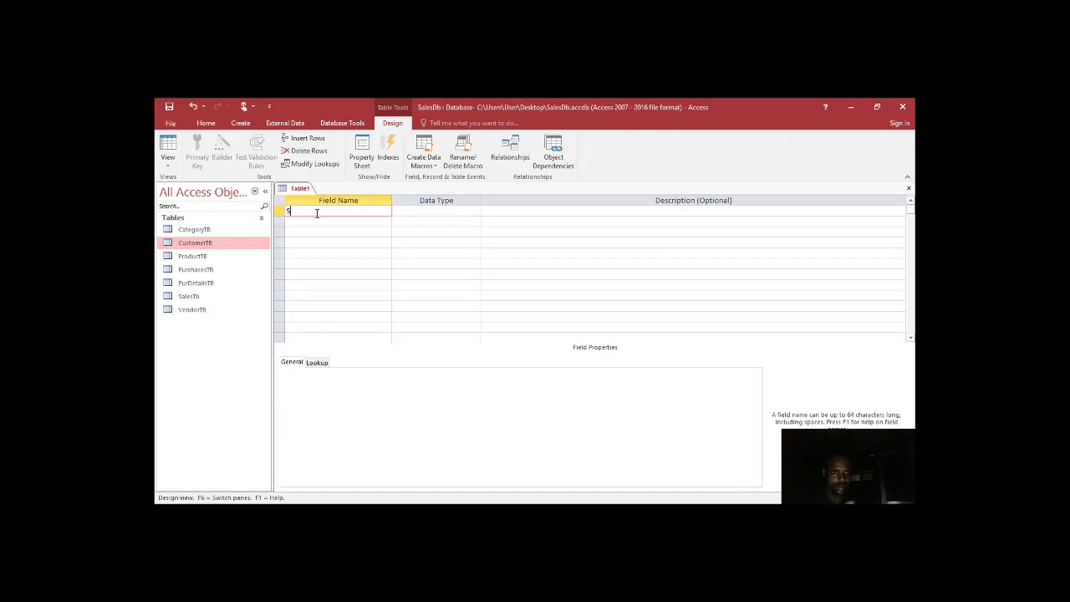
pyautogui.write('alesDetail')
pyautogui.write('ID')
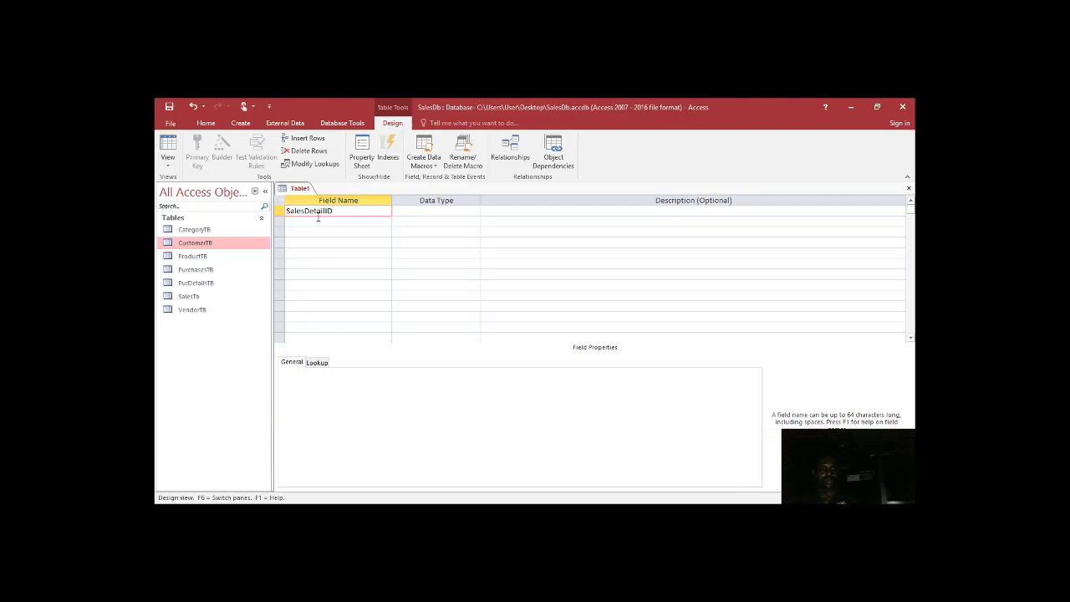
pyautogui.press('Tab')
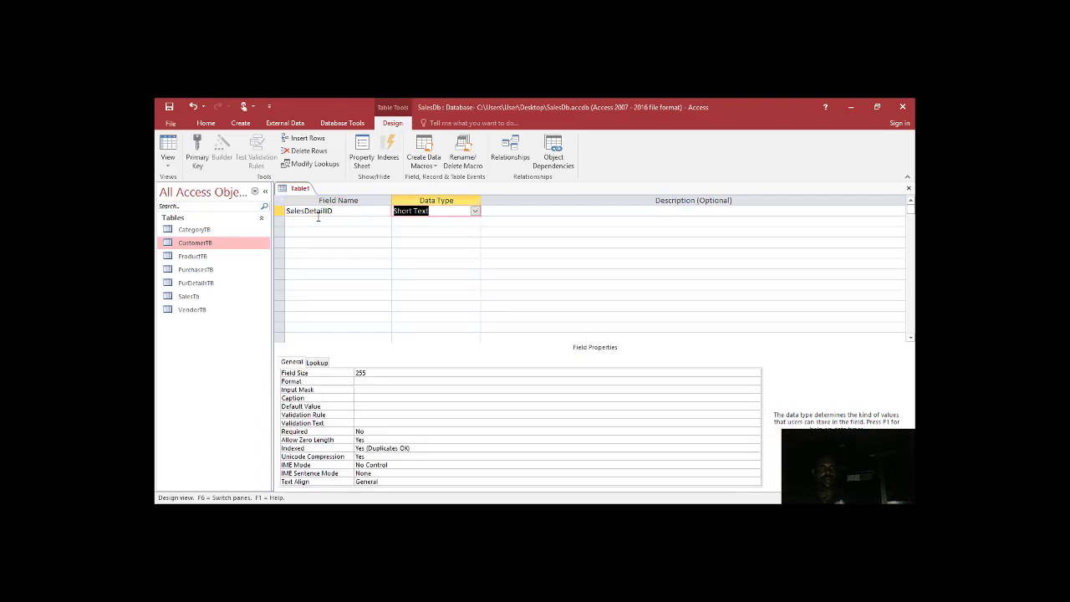
pyautogui.write('autoNumber')
# - Add a second field named SalesID to the new table
pyautogui.click(322, 224)
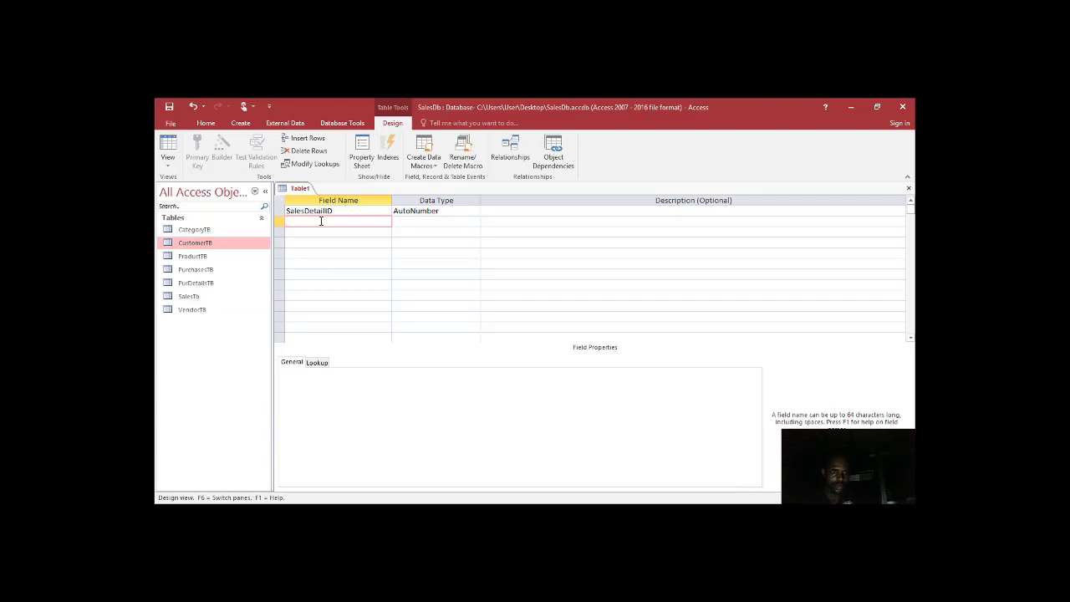
pyautogui.write('Sa')
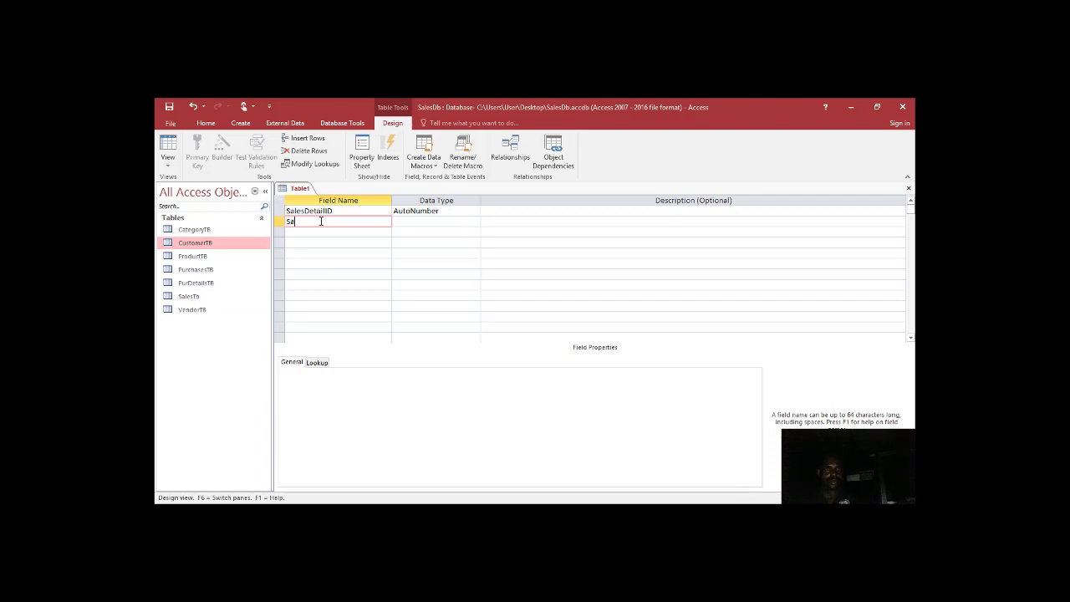
pyautogui.write('lesId')
pyautogui.press('BackSpace')
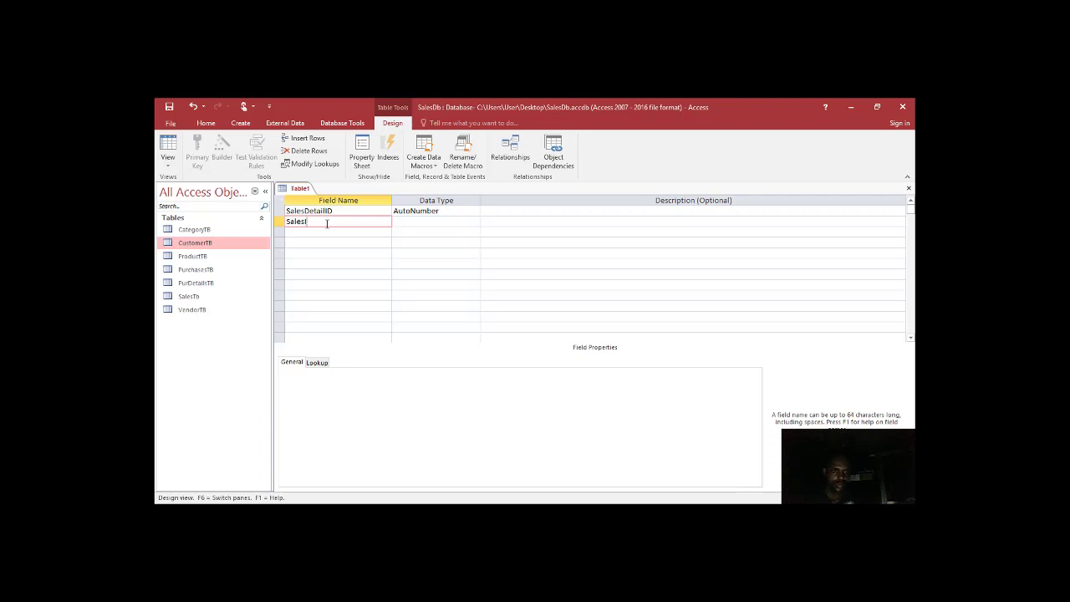
pyautogui.write('D')
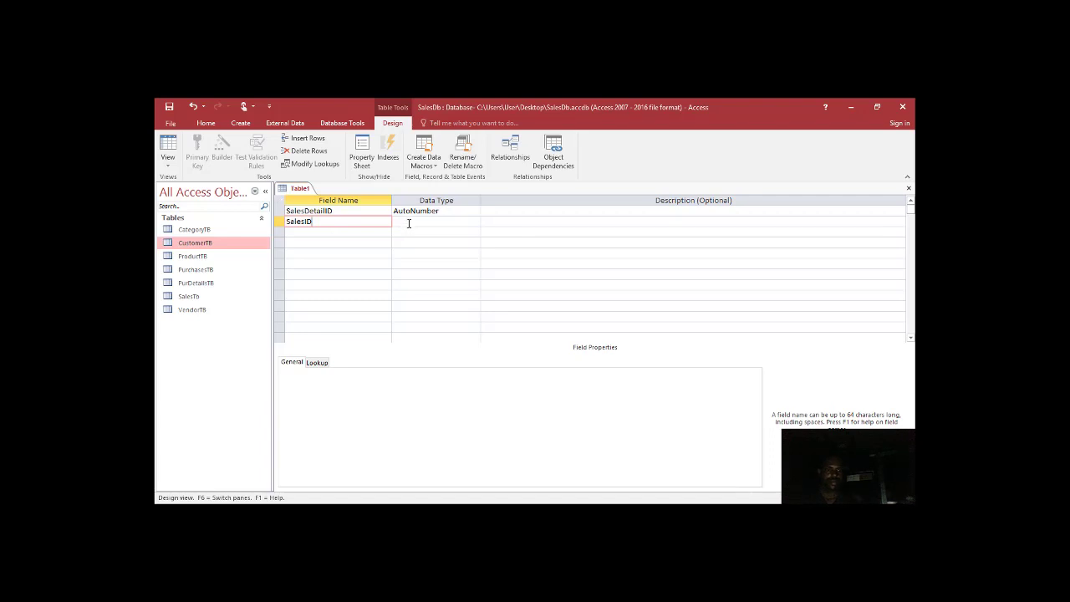
# - Make SalesID a Lookup Wizard field that gets its values from the SalesTb table, including its SalesID field
pyautogui.click(409, 222)
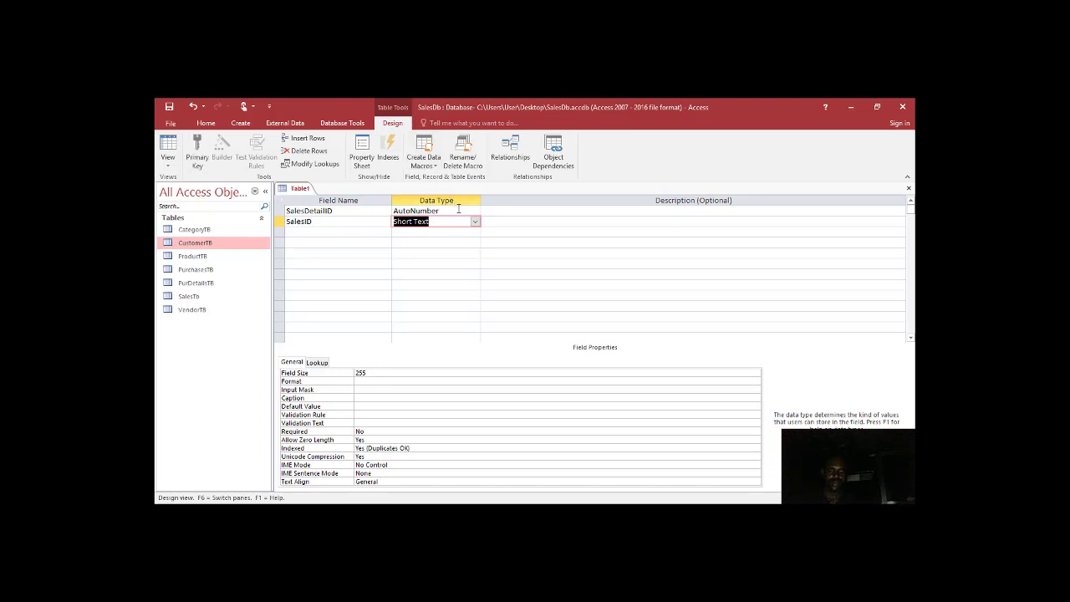
pyautogui.write('lOOkup Wizard...')
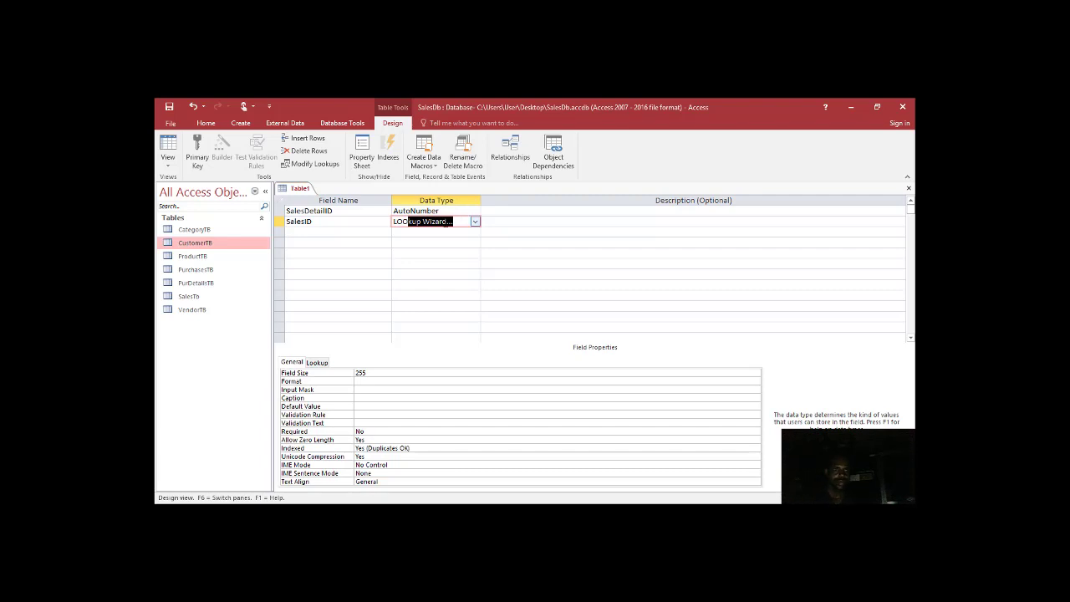
pyautogui.press('Return')
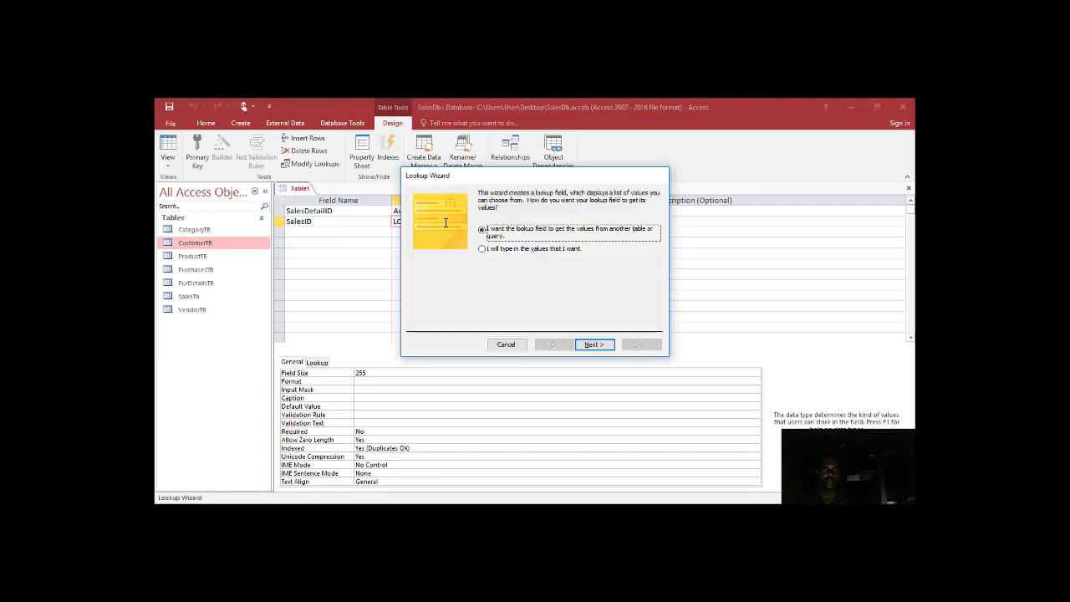
pyautogui.click(595, 343)
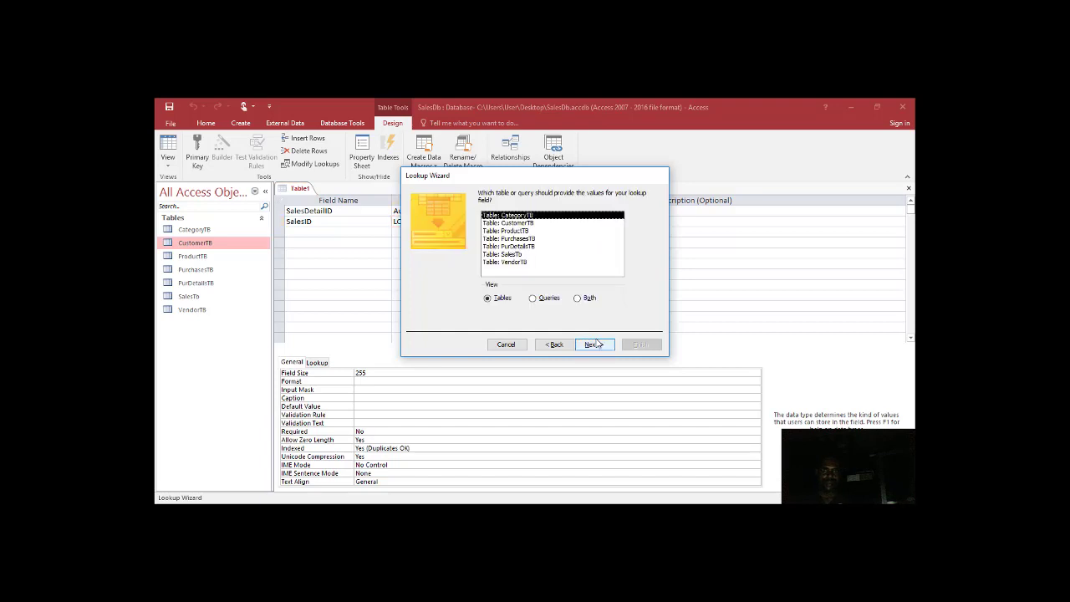
pyautogui.click(516, 254)
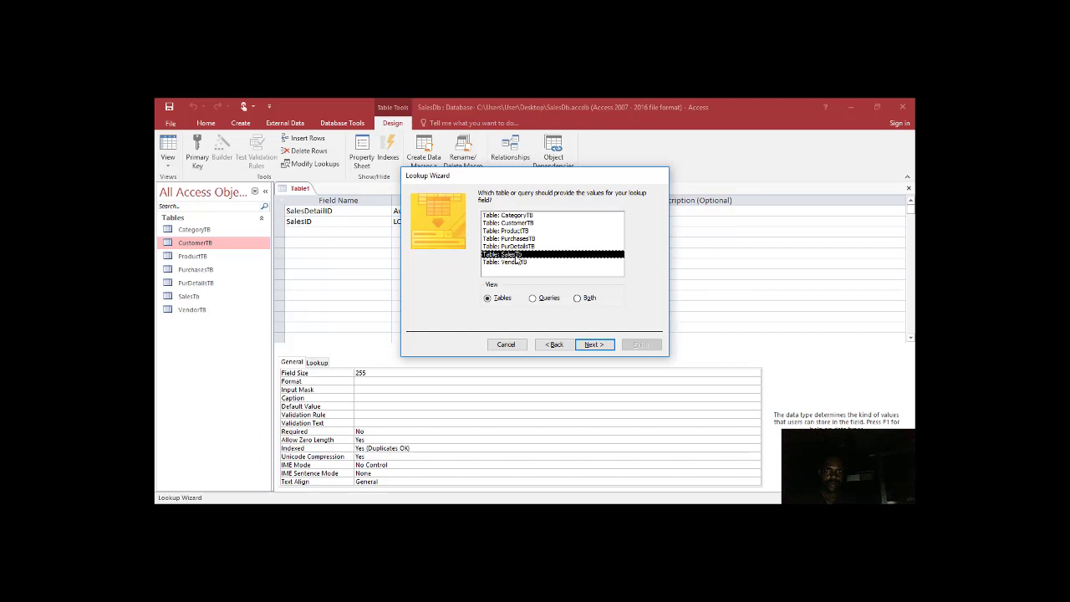
pyautogui.click(594, 344)
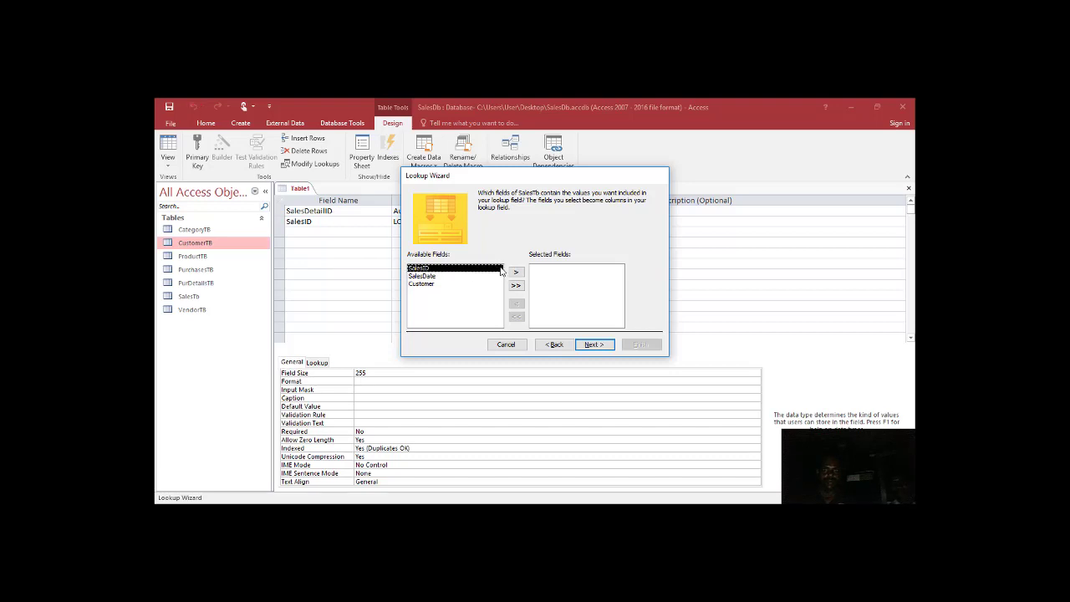
pyautogui.click(517, 274)
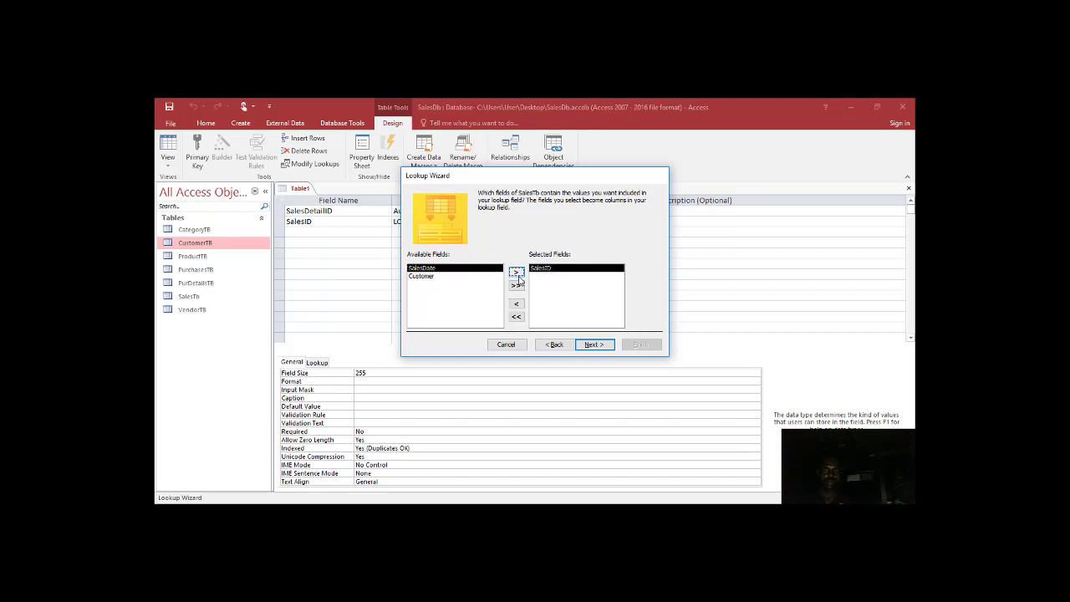
pyautogui.click(473, 277)
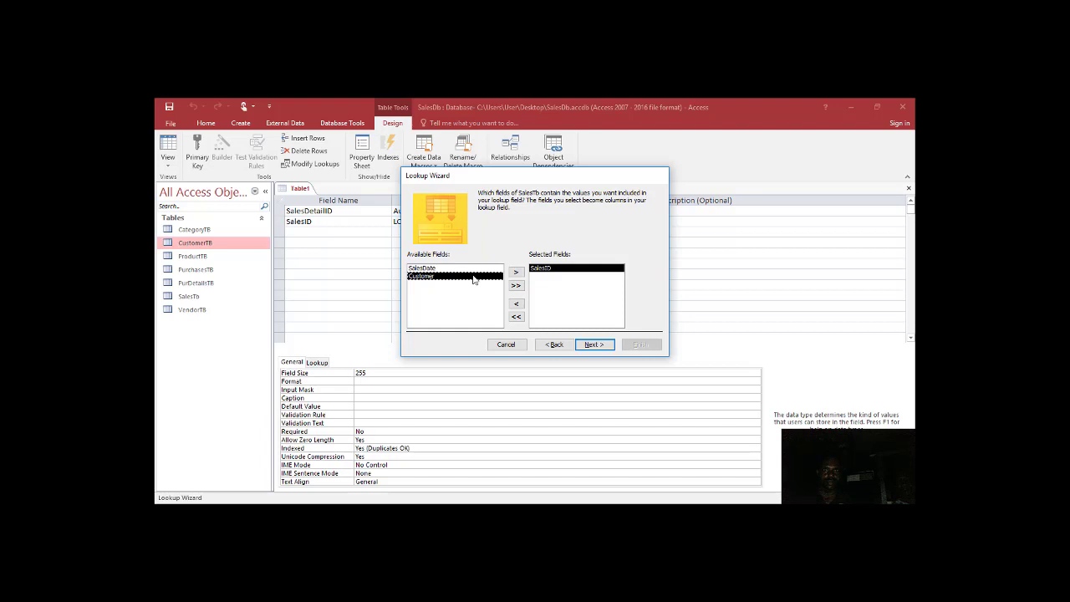
pyautogui.click(516, 272)
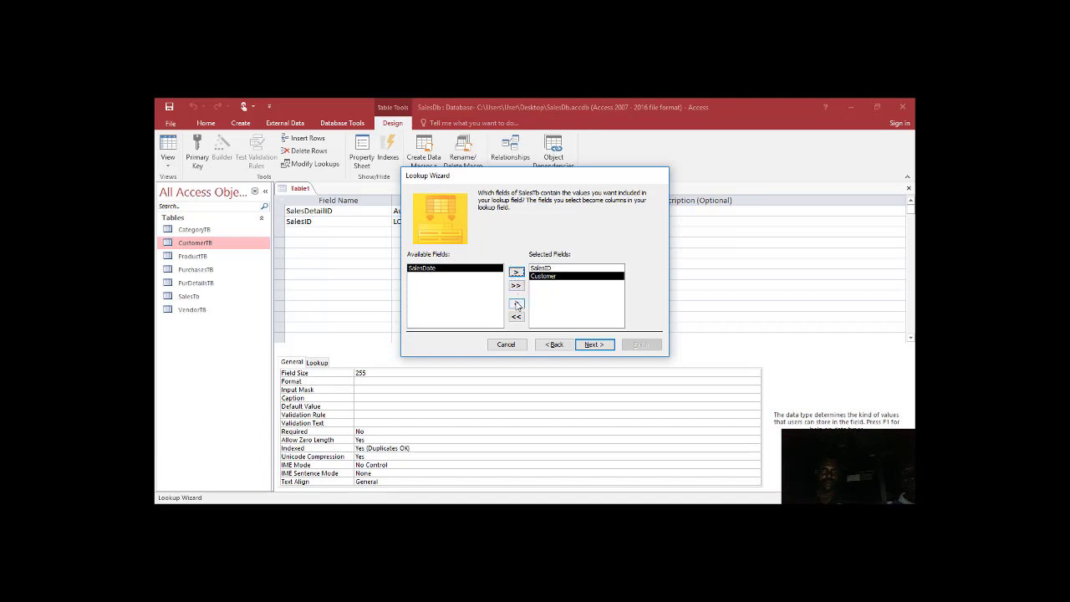
pyautogui.click(516, 304)
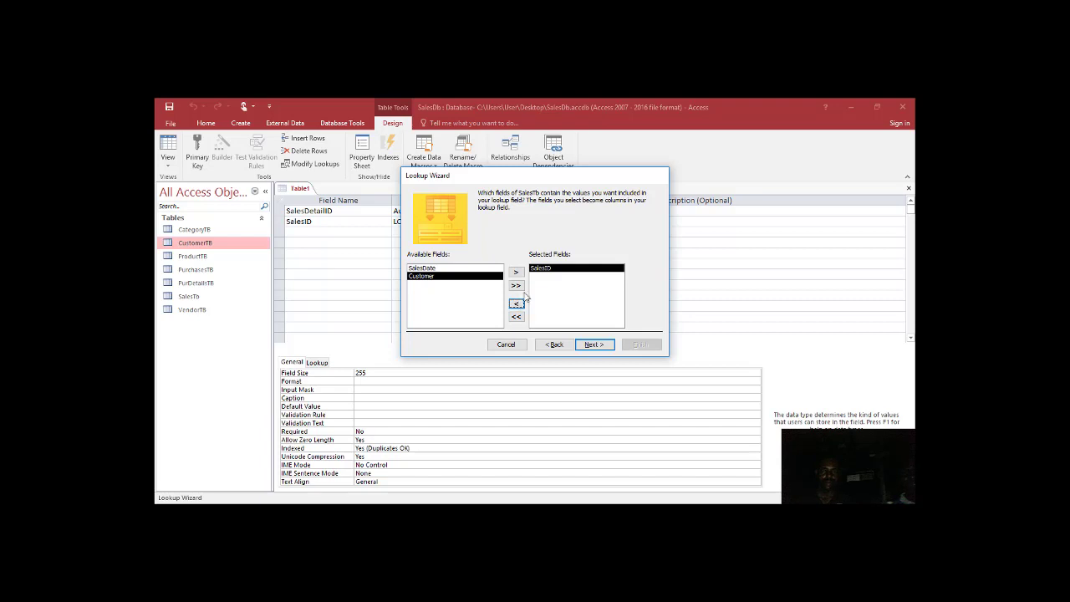
# - Complete the SalesID lookup without a sort order, keeping the default column width and label
pyautogui.click(591, 345)
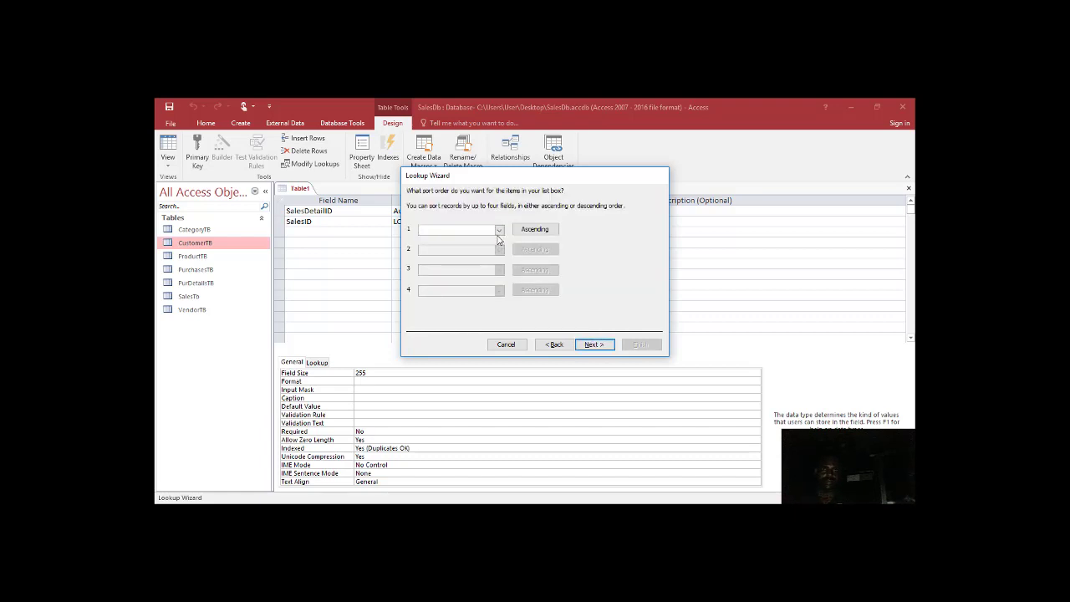
pyautogui.click(590, 346)
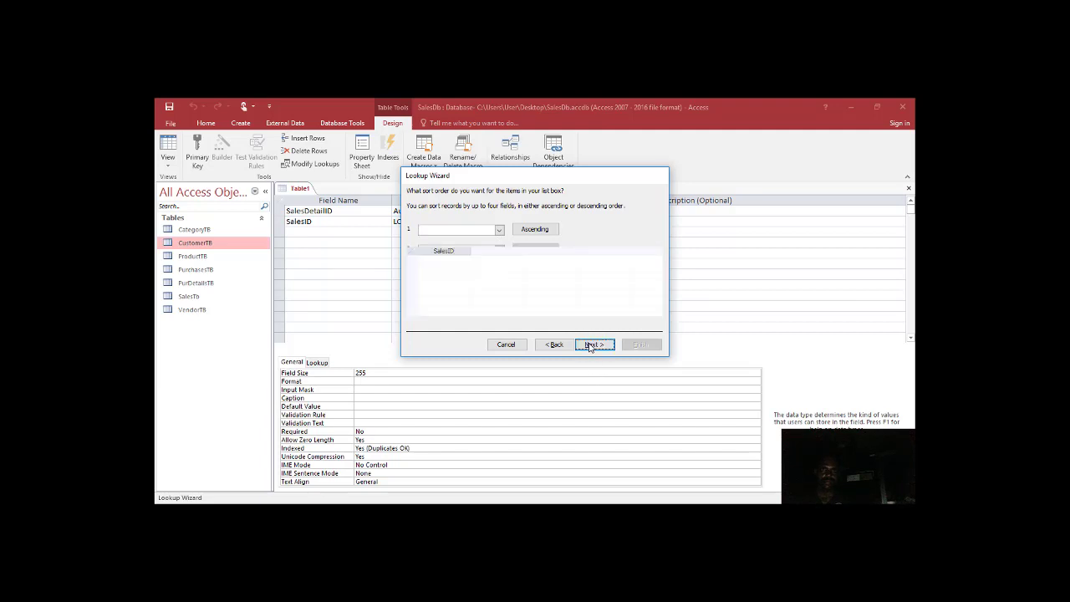
pyautogui.click(589, 346)
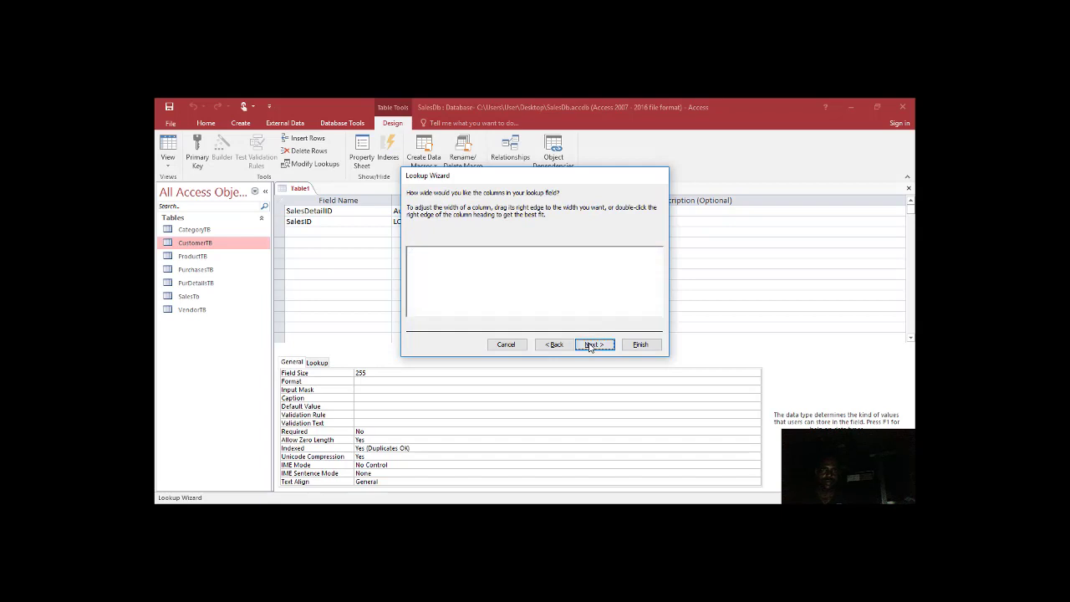
pyautogui.click(641, 344)
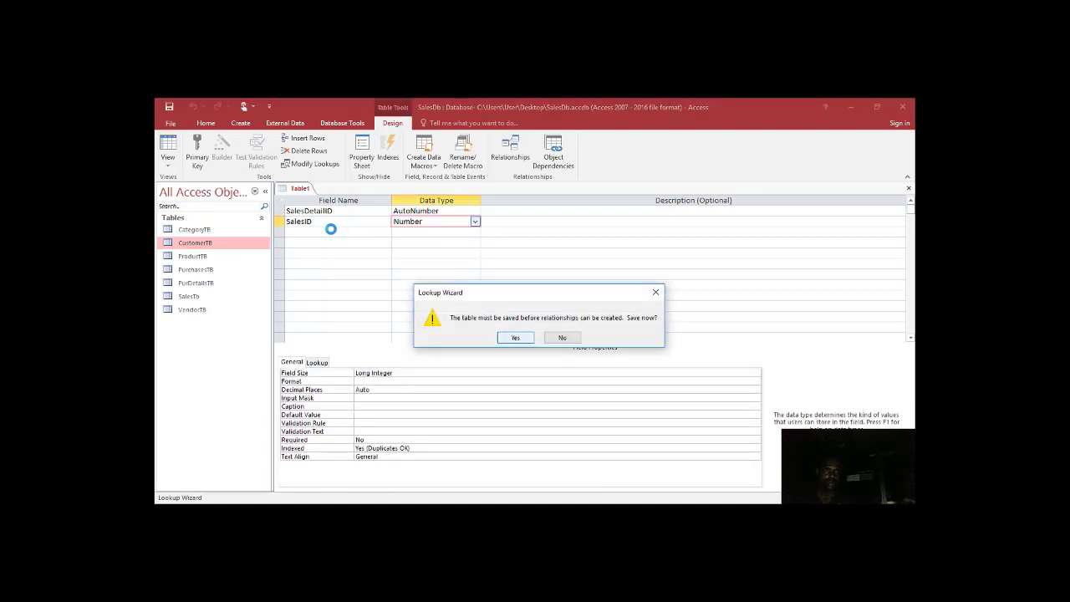
# - Save the new table as SalesDetailTB and agree to the creation of a primary key
pyautogui.press('Return')
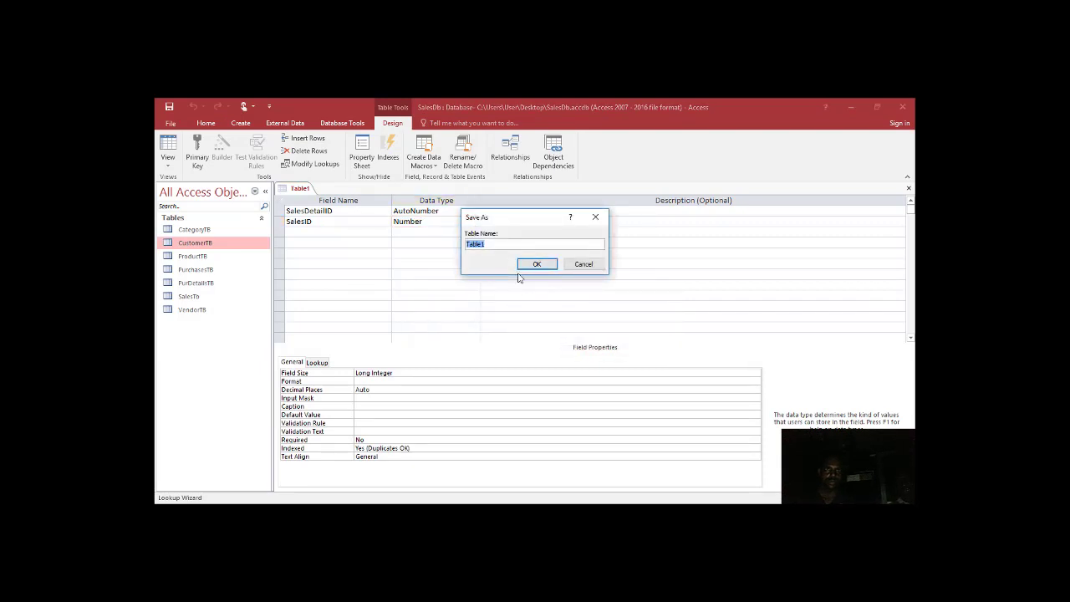
pyautogui.press('BackSpace')
pyautogui.write('S')
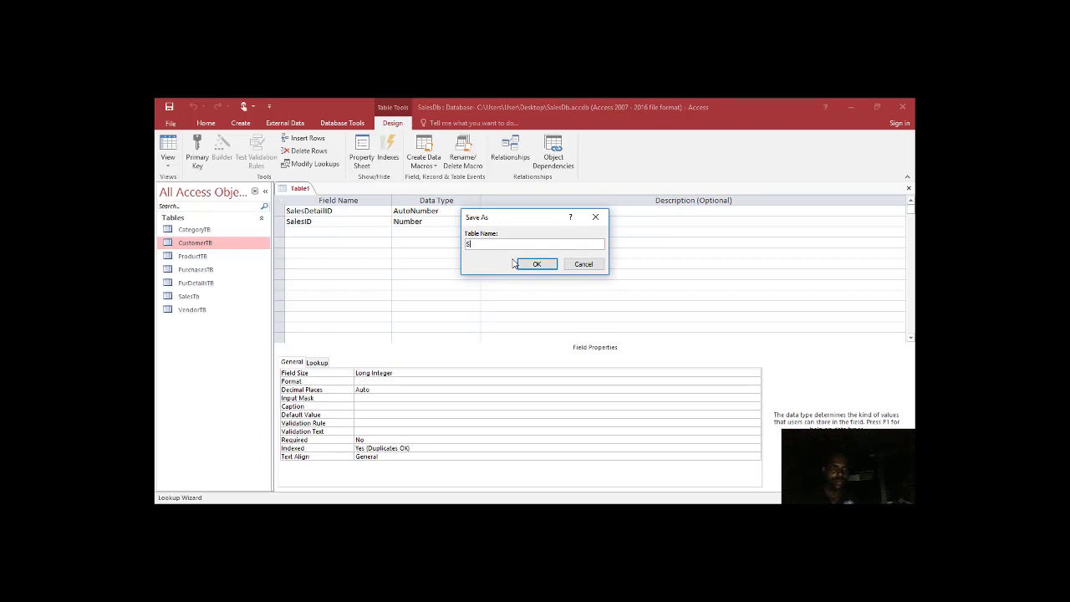
pyautogui.write('ales')
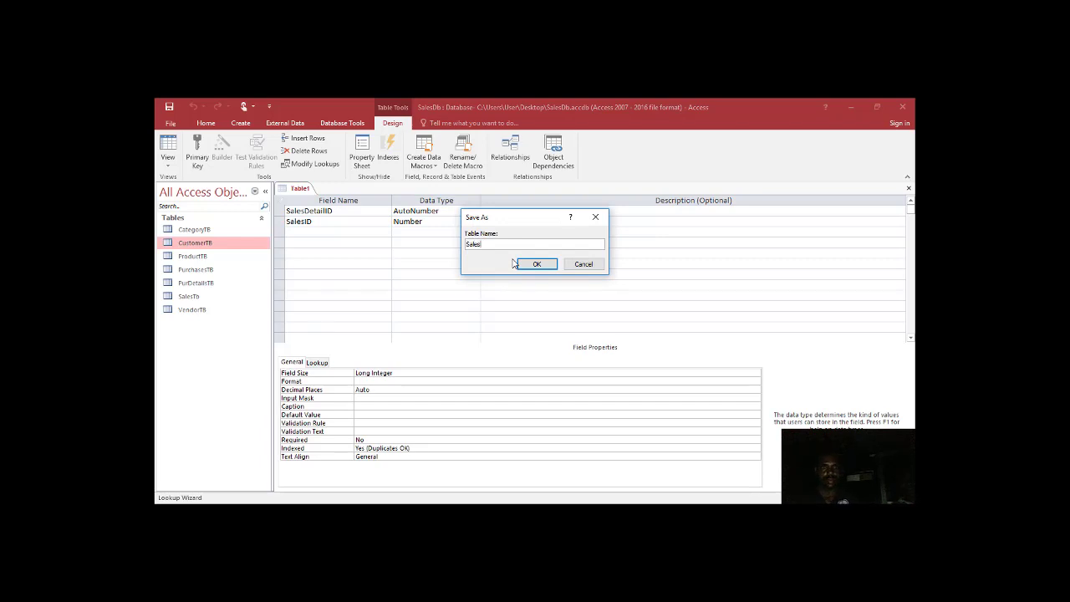
pyautogui.write('D')
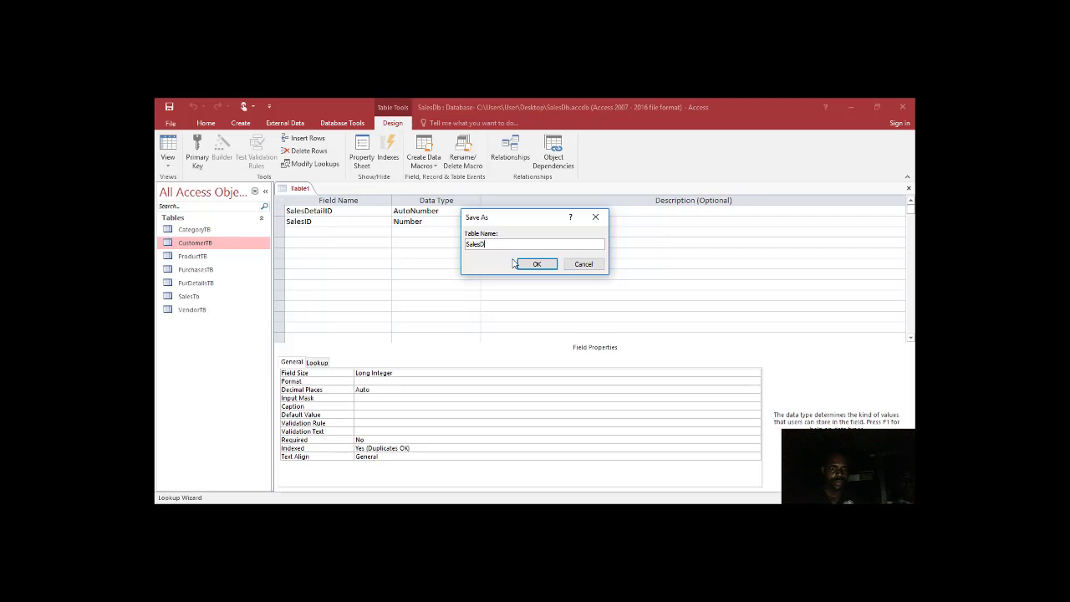
pyautogui.write('etail')
pyautogui.write('TB')
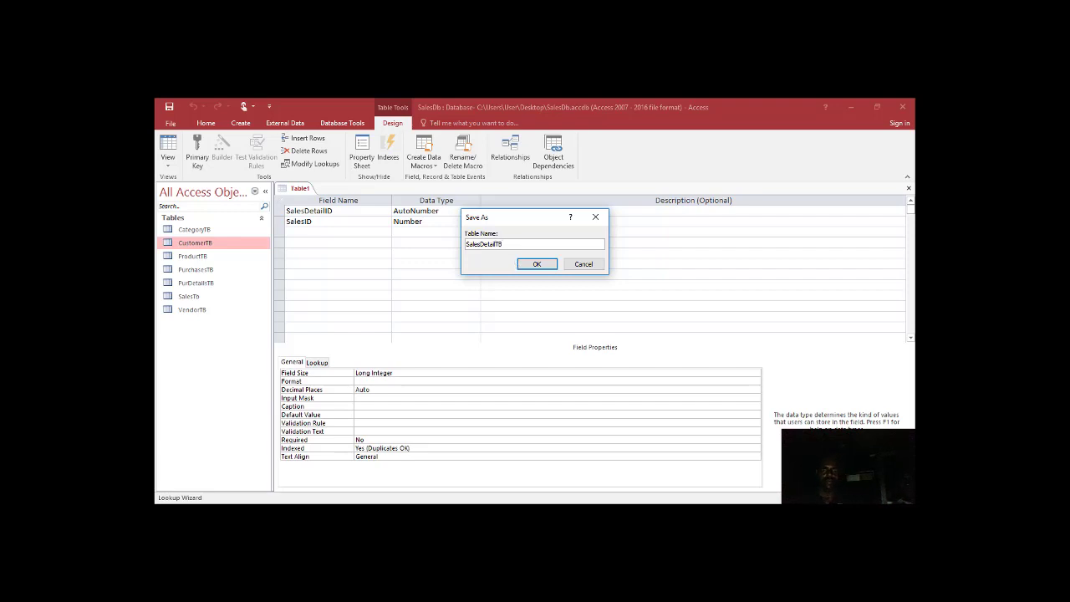
pyautogui.click(526, 264)
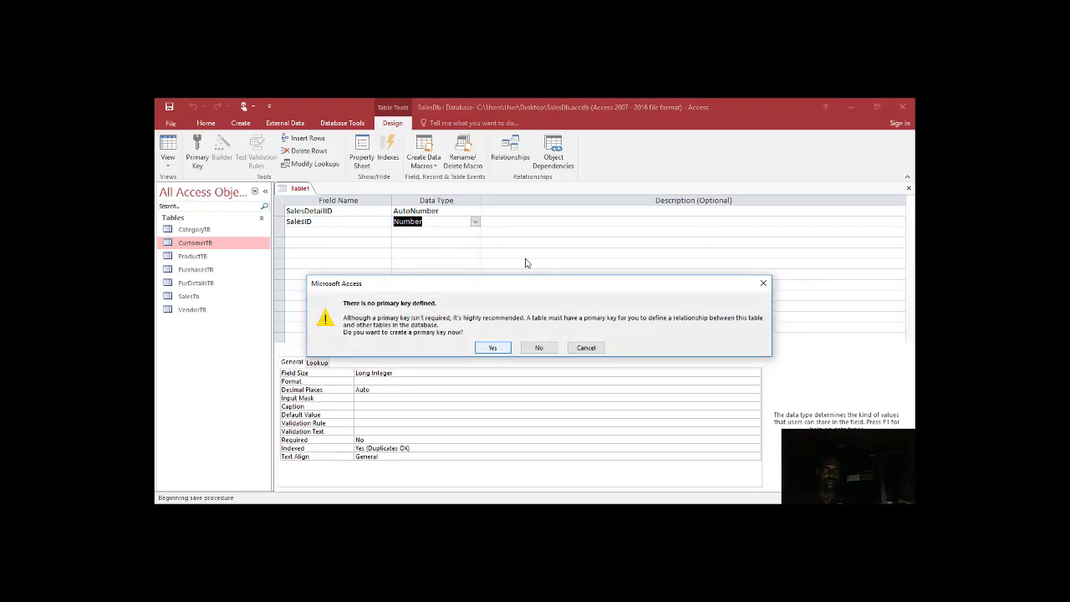
pyautogui.press('Return')
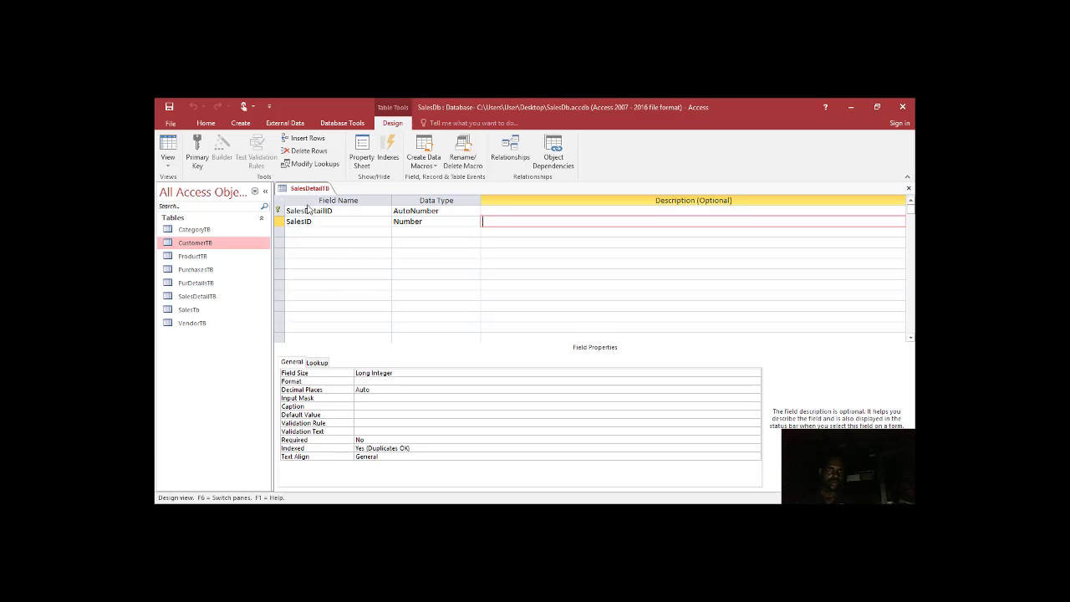
# - Add a third field named ProductID and start the Lookup Wizard as its data type
pyautogui.click(304, 230)
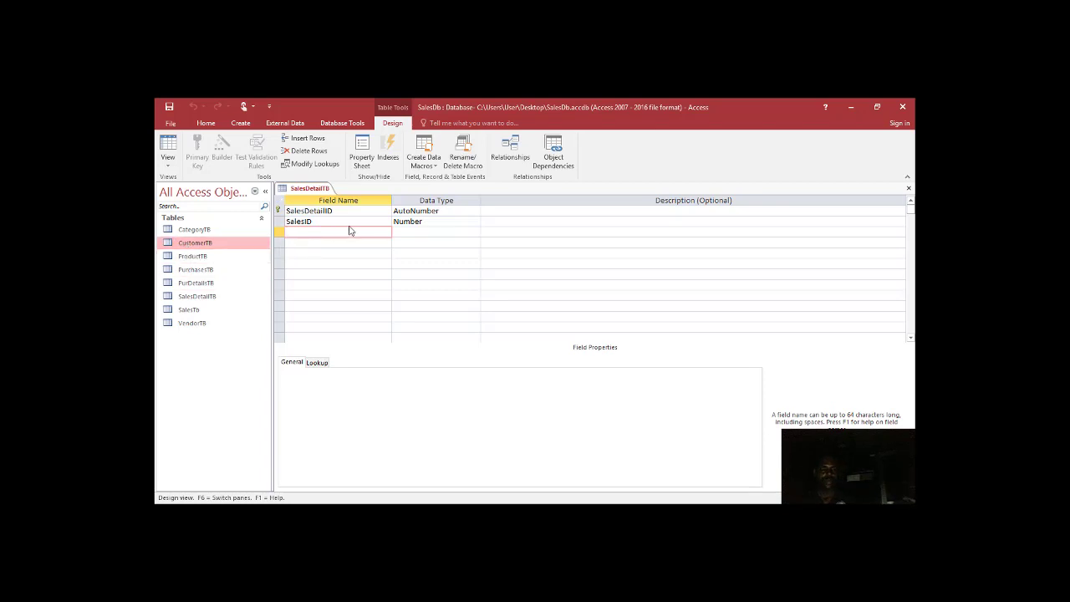
pyautogui.write('Product')
pyautogui.write('ID')
pyautogui.click(406, 232)
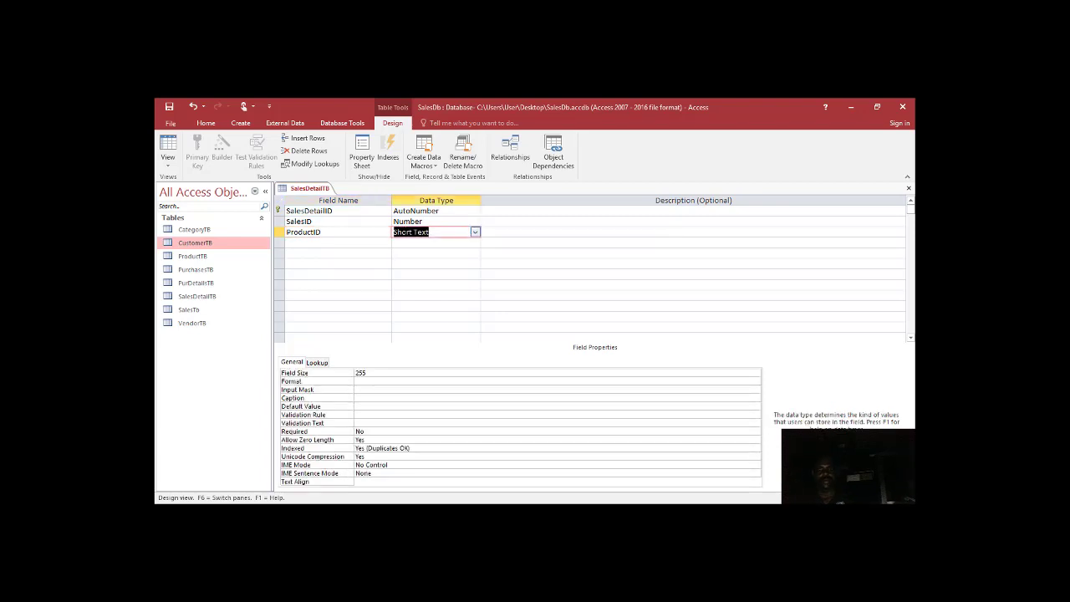
pyautogui.write('LOOkup Wizard...')
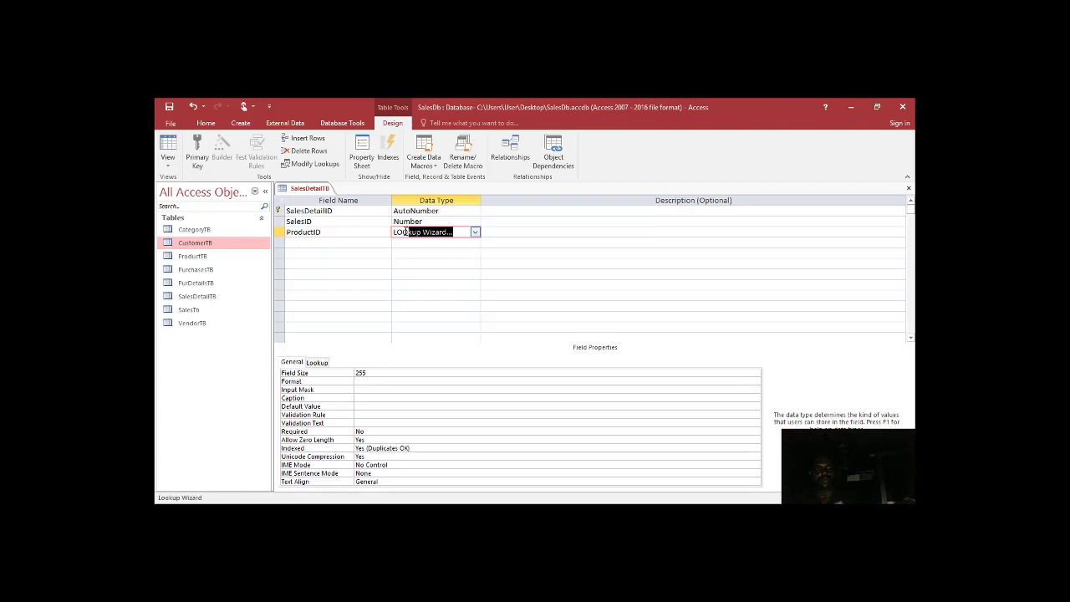
pyautogui.press('Return')
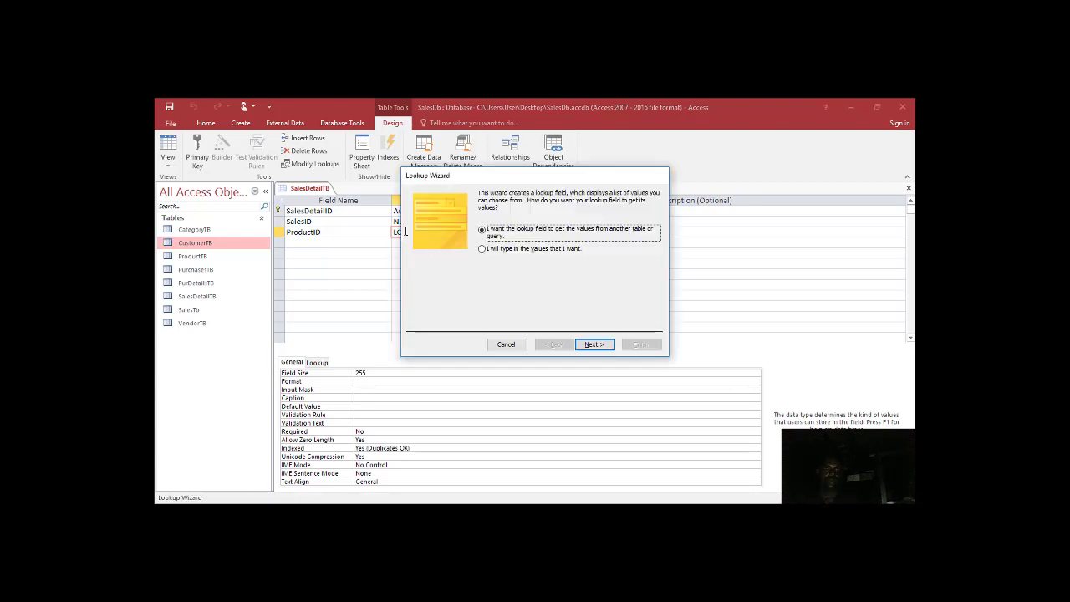
# - Have the ProductID lookup get its values from the ProductTB table, including the ProductID and ProductName fields
pyautogui.click(589, 346)
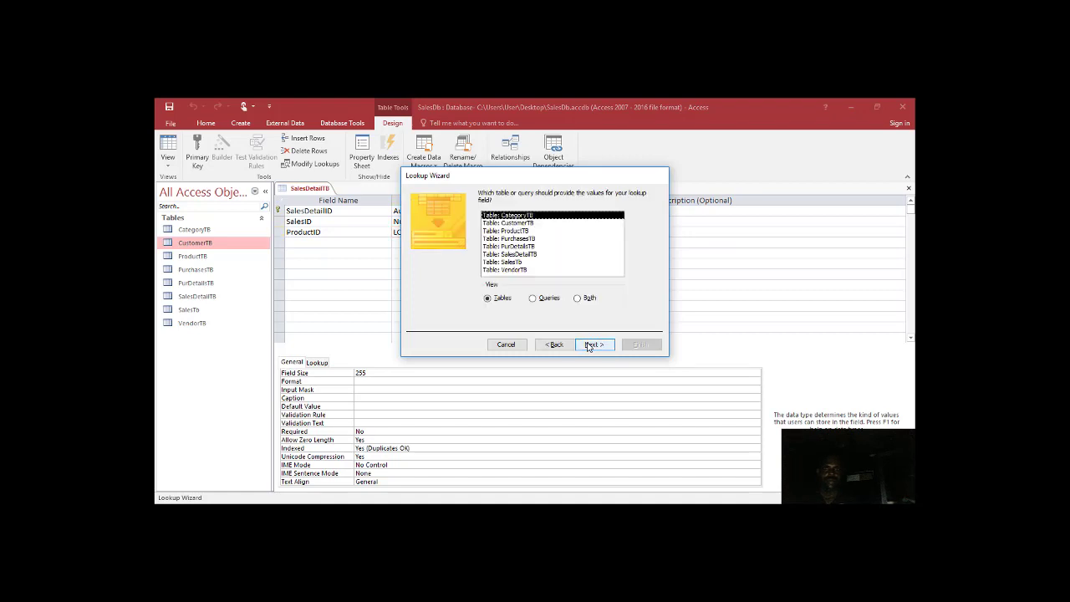
pyautogui.click(529, 233)
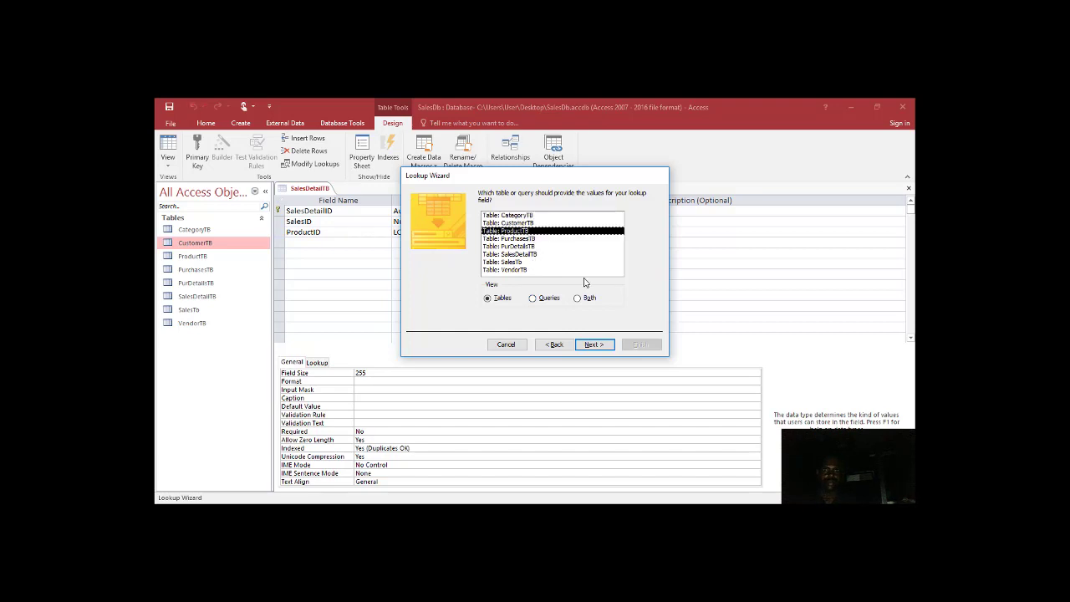
pyautogui.click(594, 346)
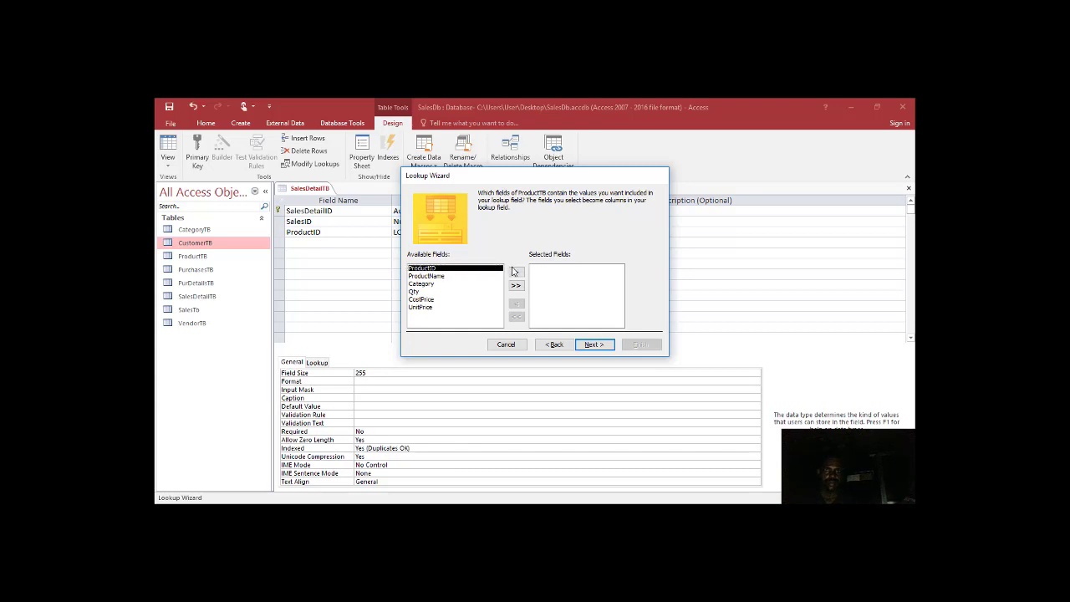
pyautogui.click(515, 272)
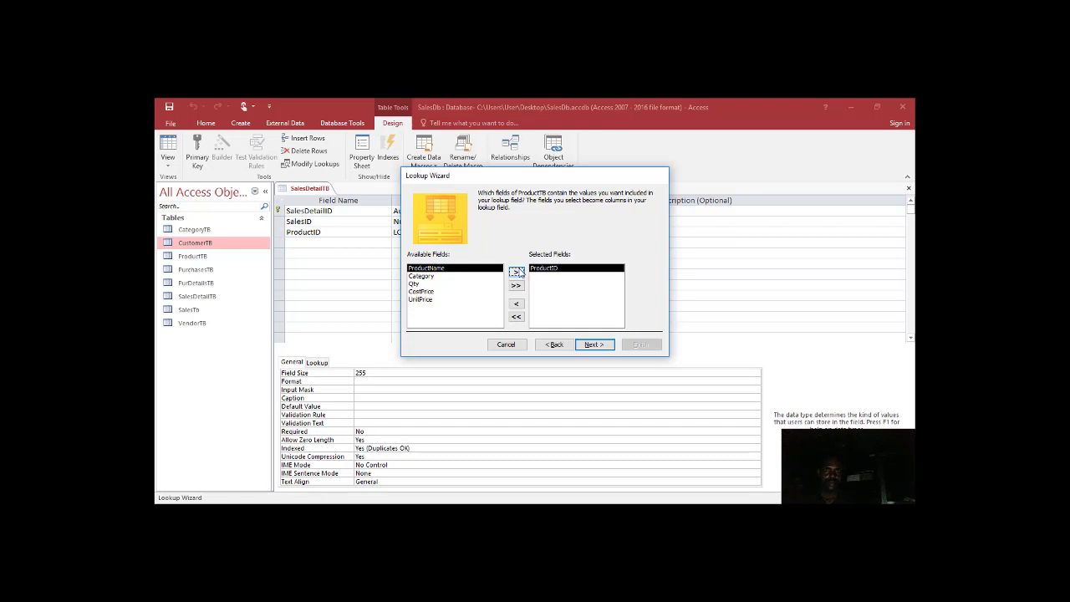
pyautogui.click(517, 271)
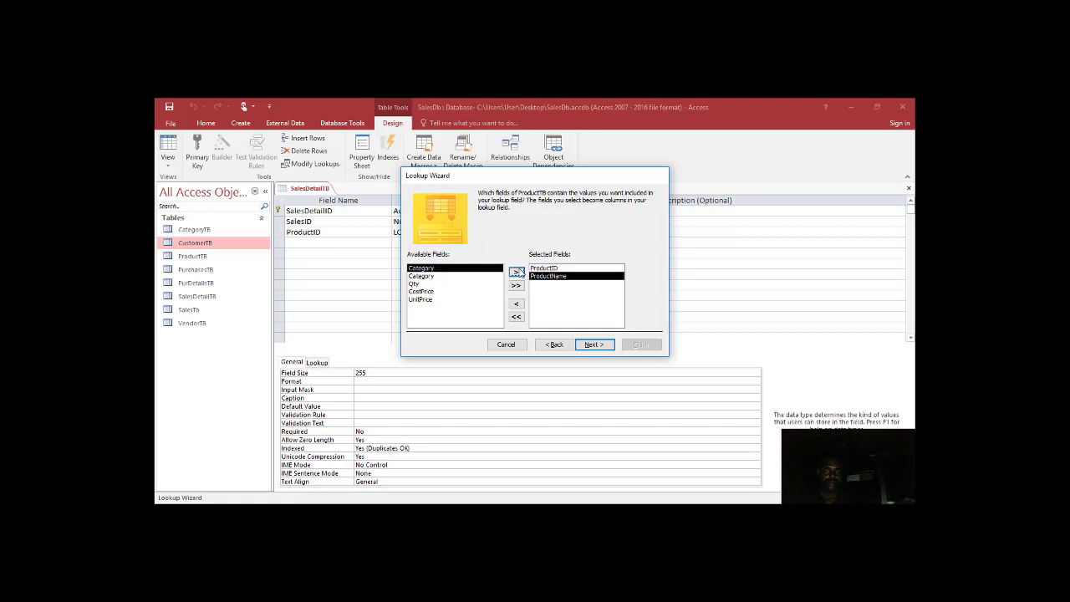
# - Sort the ProductID lookup by ProductName in ascending order and accept the column layout with the key column hidden
pyautogui.click(601, 353)
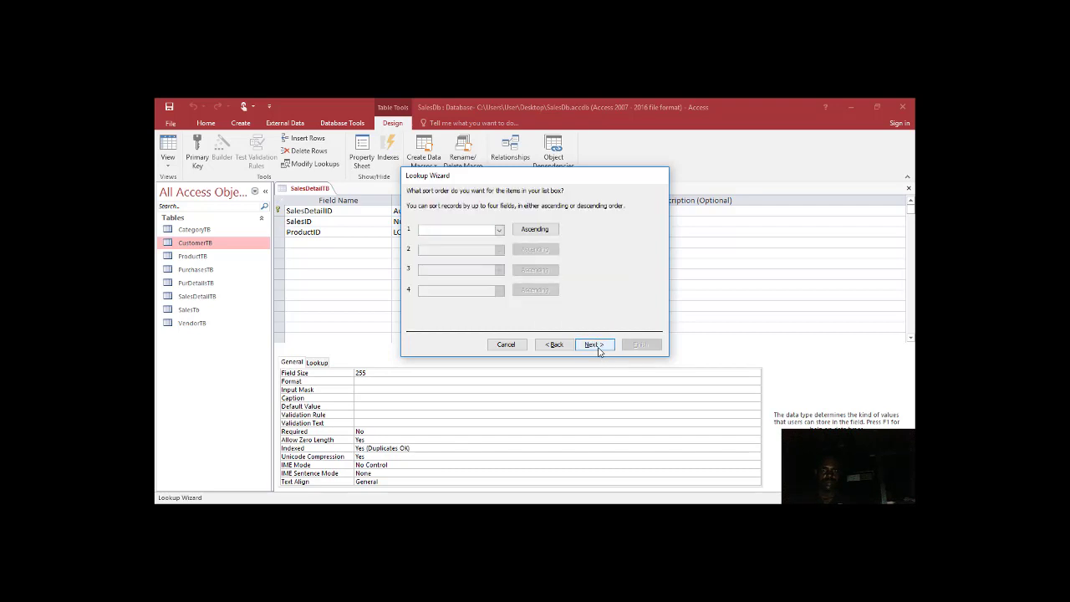
pyautogui.click(499, 231)
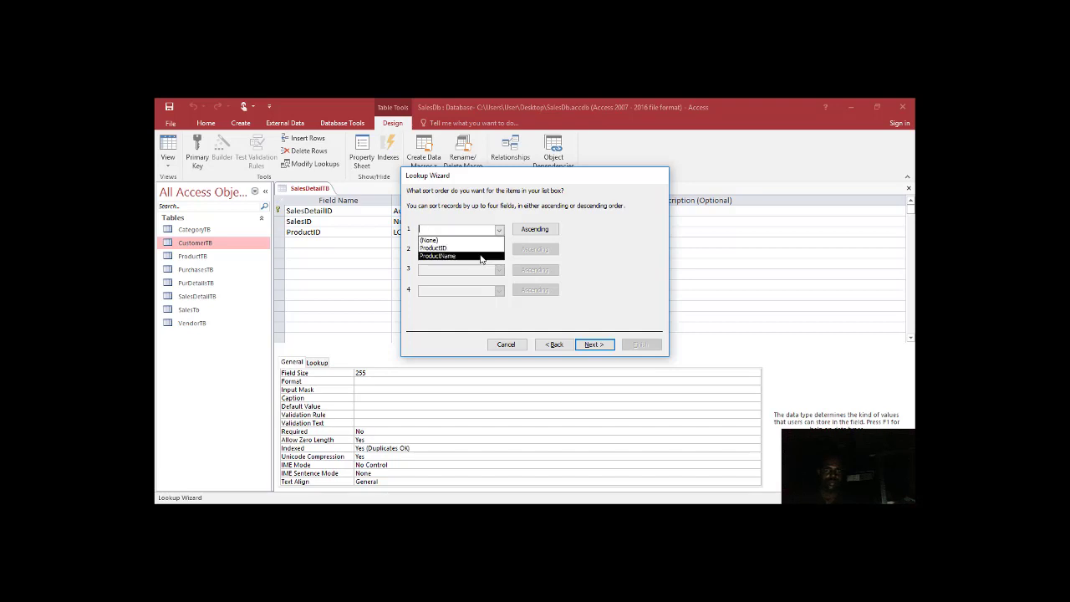
pyautogui.click(481, 257)
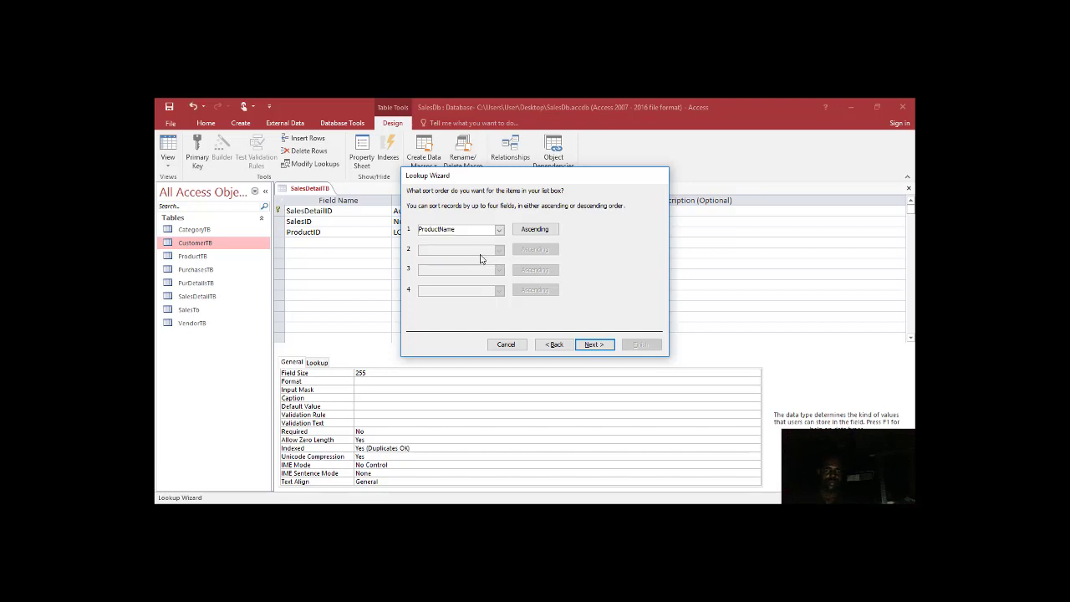
pyautogui.click(597, 346)
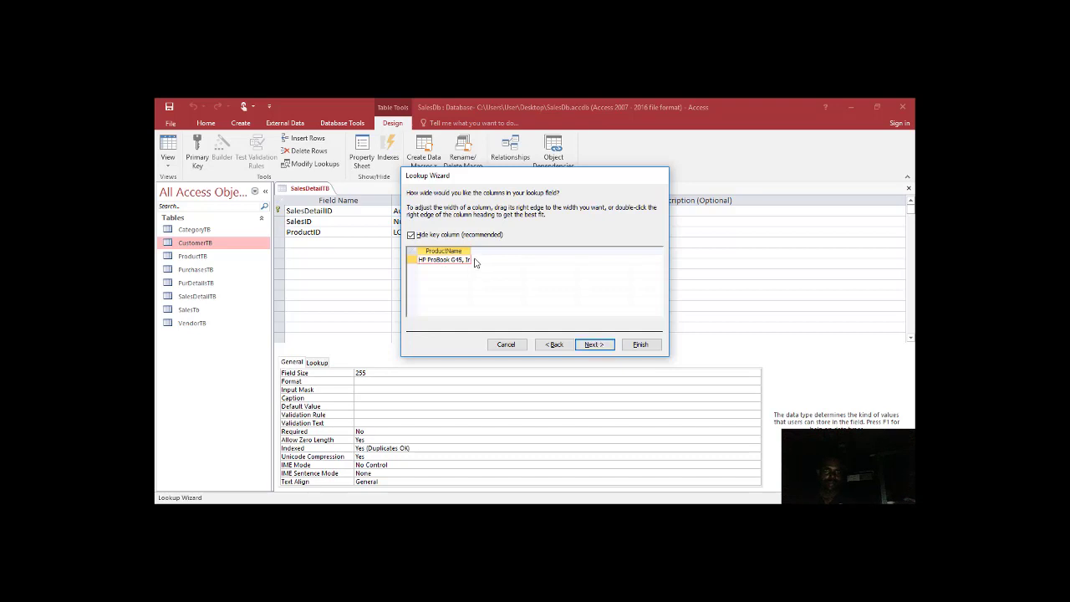
pyautogui.click(595, 345)
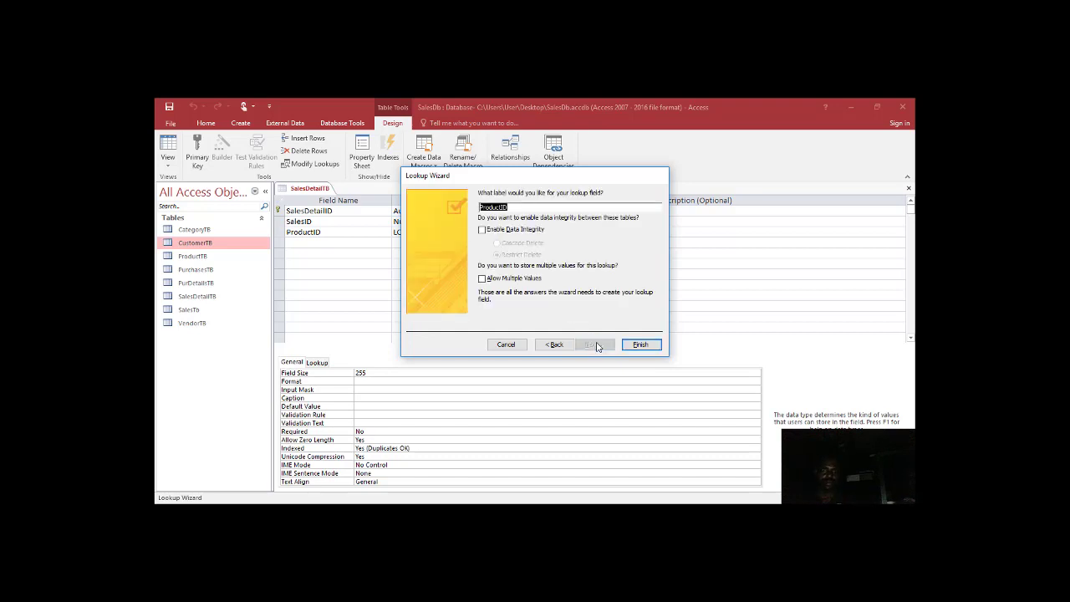
# - Complete the ProductID lookup with its label kept as ProductID and save the table so the relationship is created
pyautogui.click(640, 345)
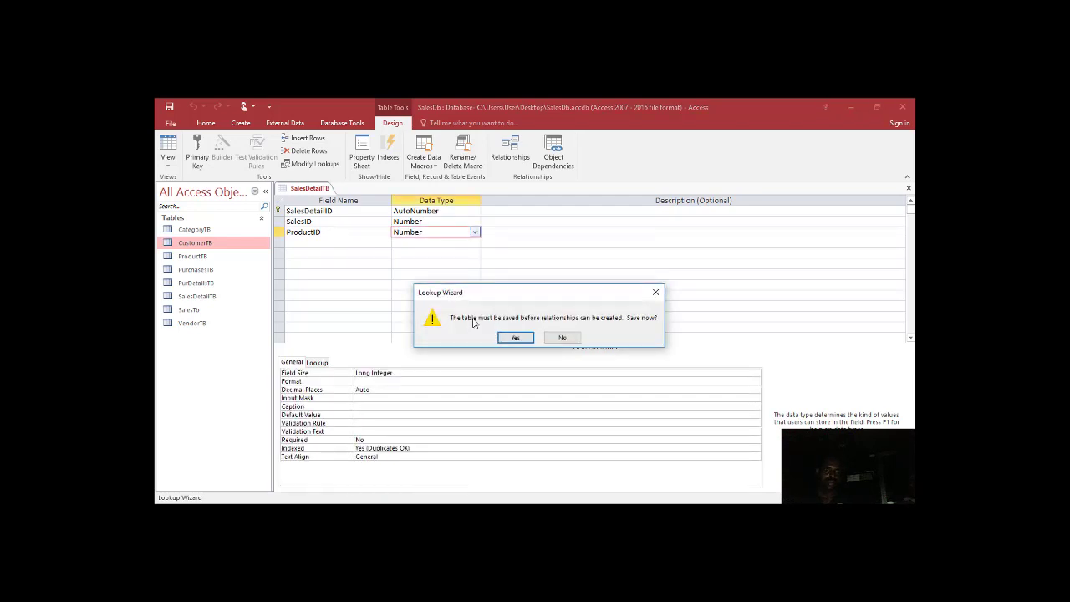
pyautogui.click(515, 337)
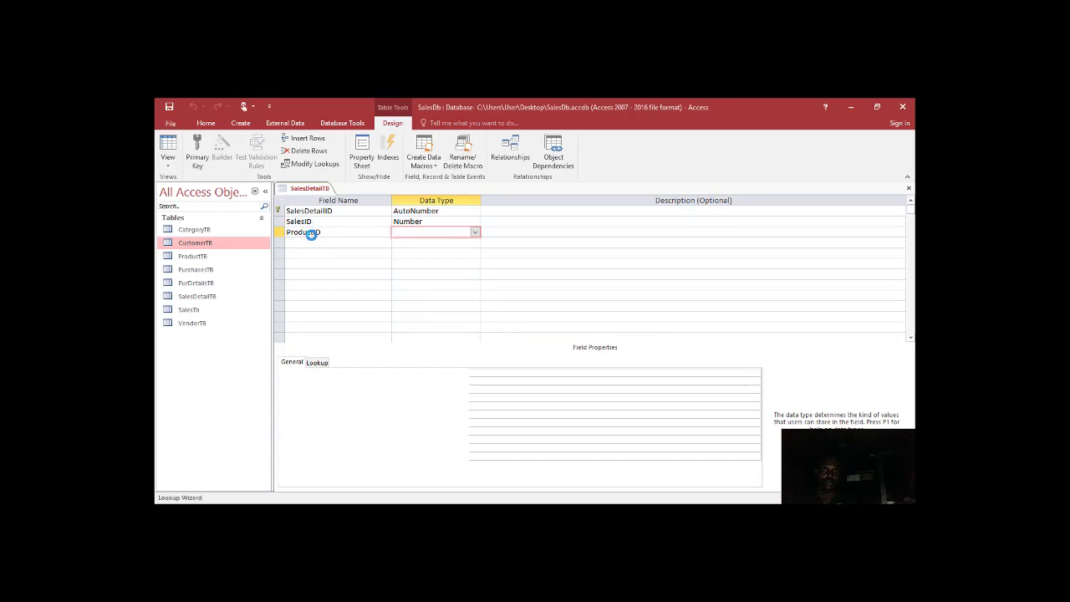
pyautogui.press('Tab')
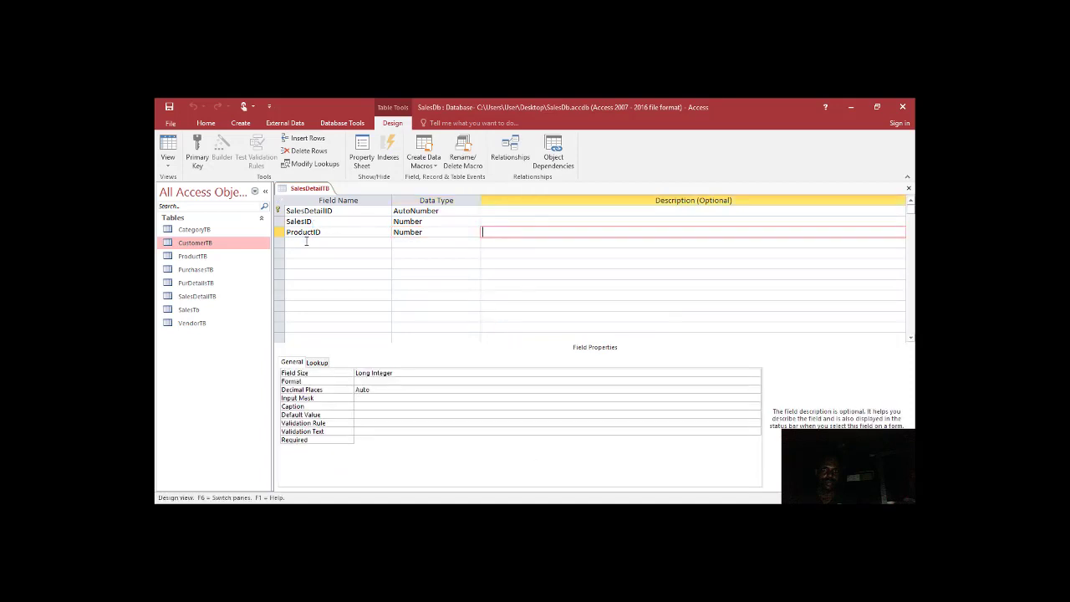
# - Add a field named Qty below ProductID with the Number data type
pyautogui.click(307, 240)
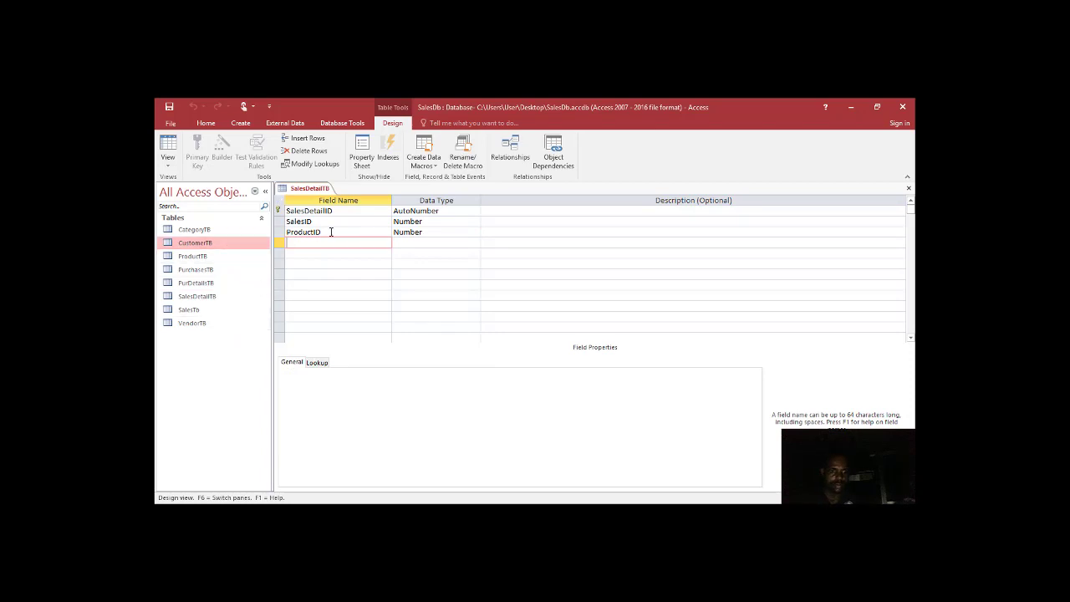
pyautogui.write('Qty')
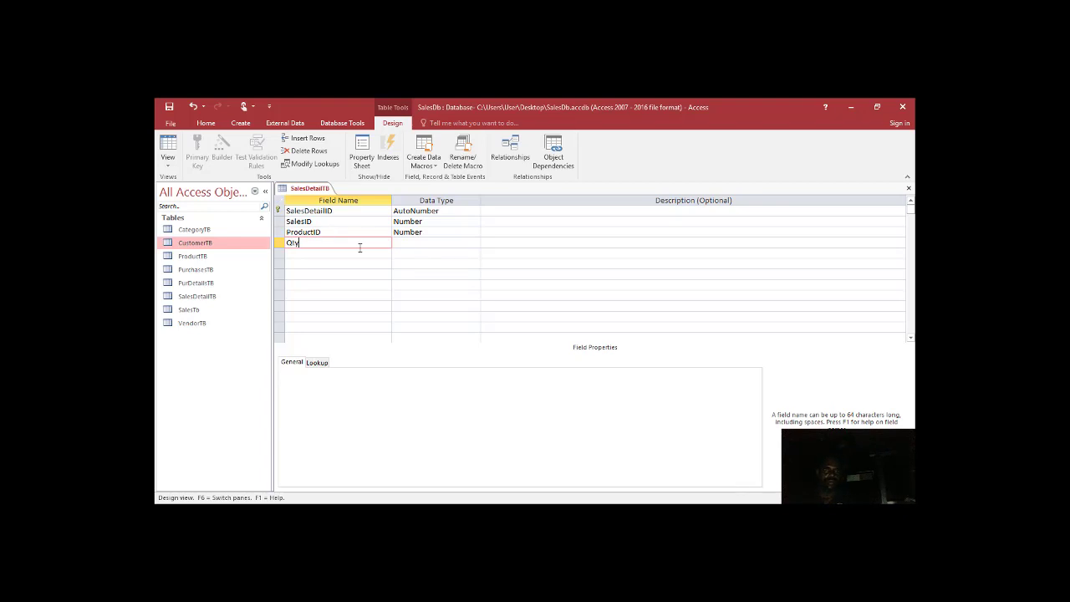
pyautogui.click(415, 246)
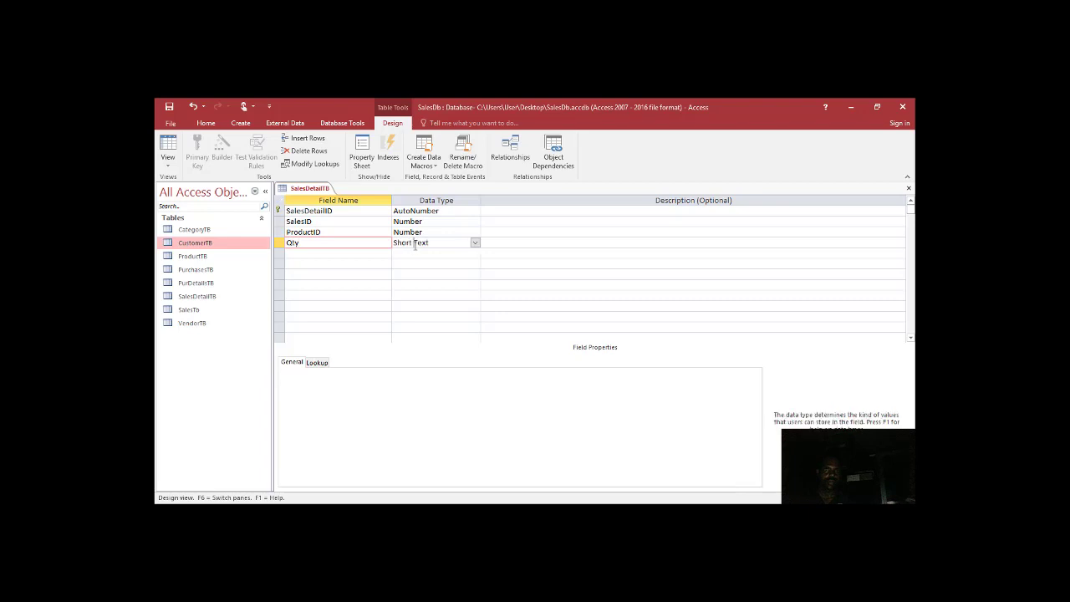
pyautogui.click(474, 241)
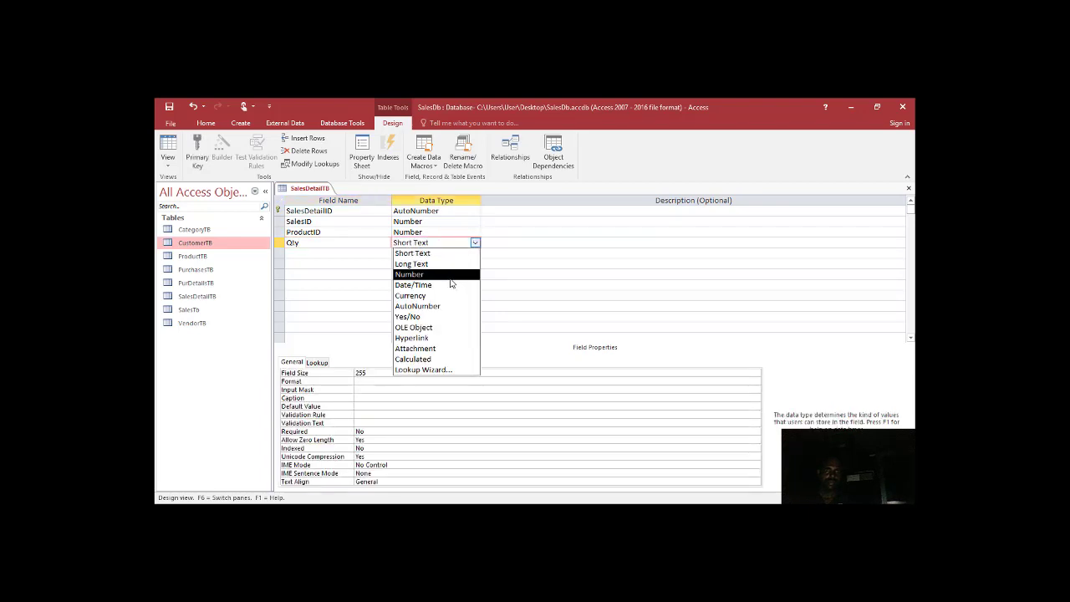
pyautogui.click(450, 276)
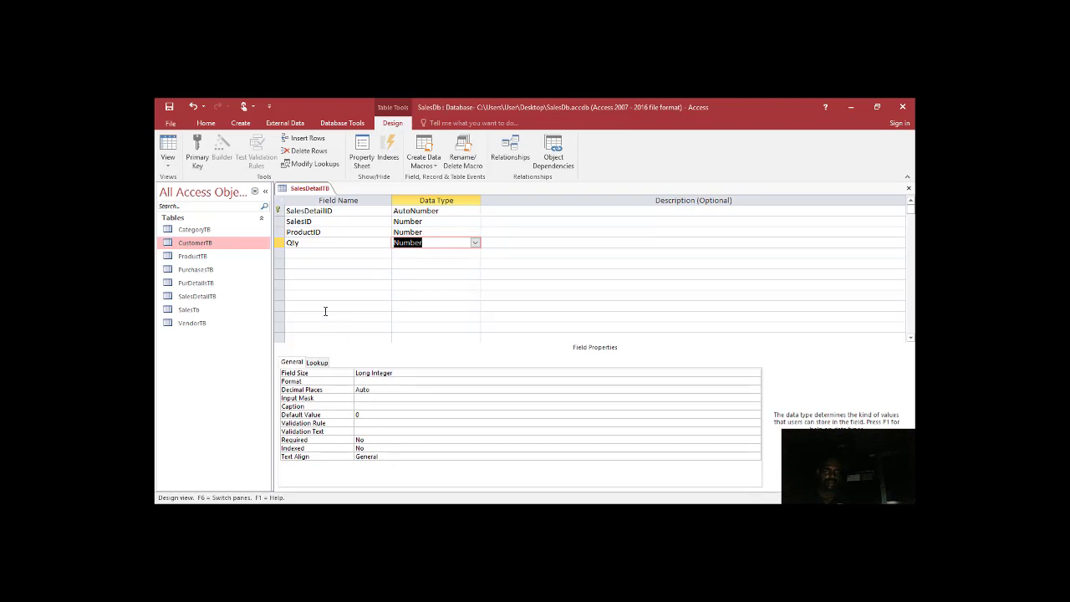
# - Add a field named SalesPrice below Qty with the Number data type
pyautogui.click(304, 253)
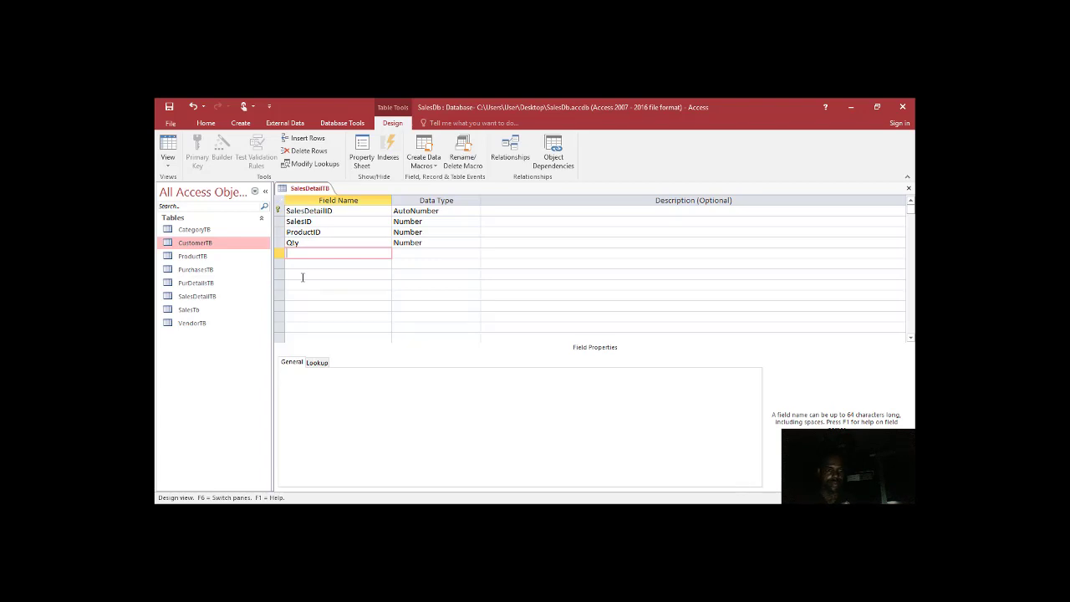
pyautogui.write('SalesPrice')
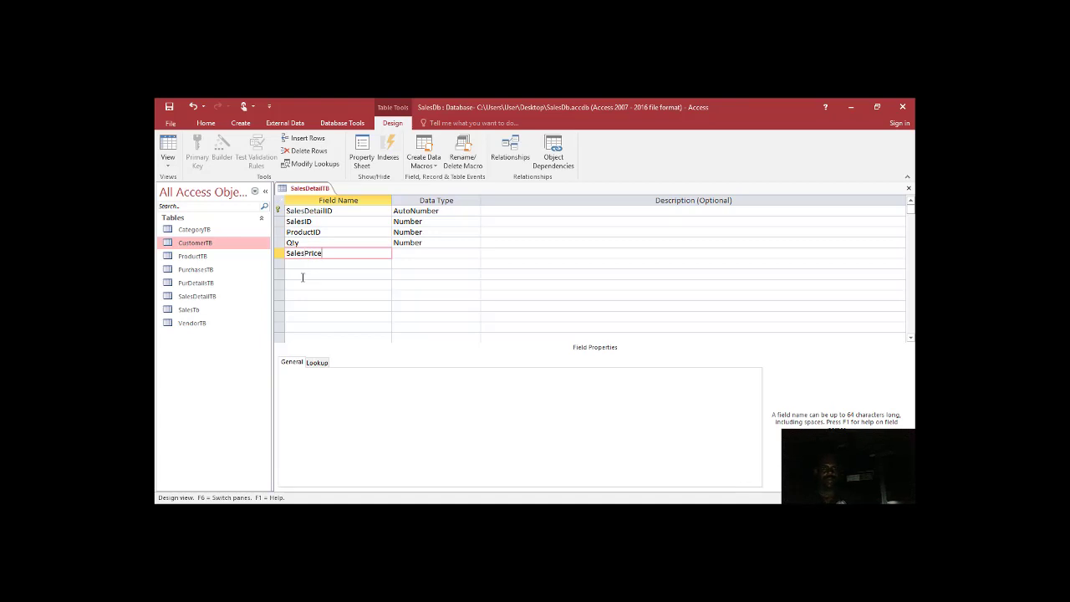
pyautogui.click(397, 255)
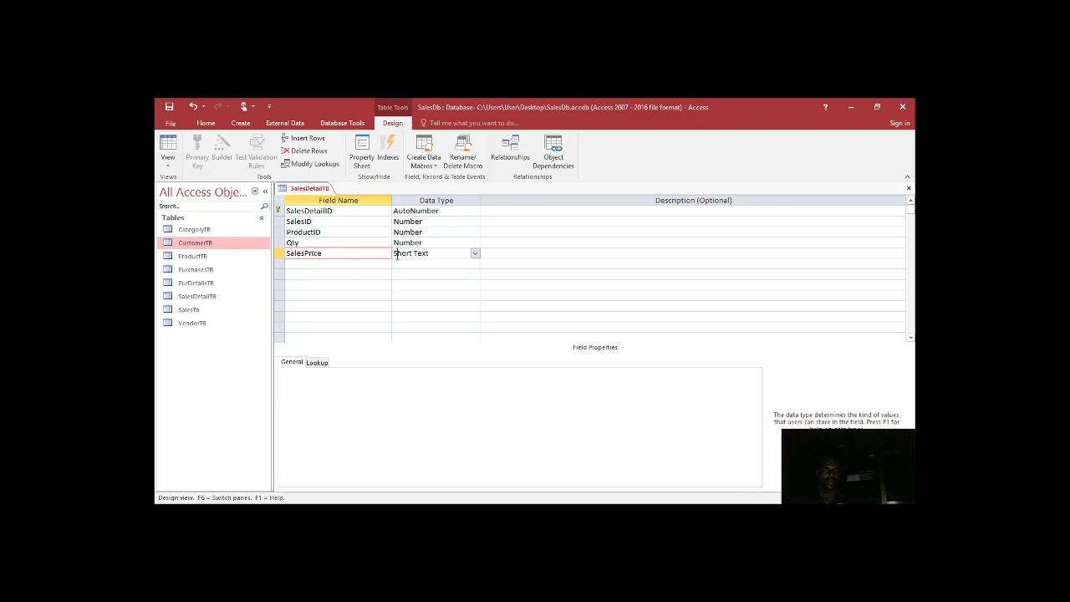
pyautogui.click(474, 254)
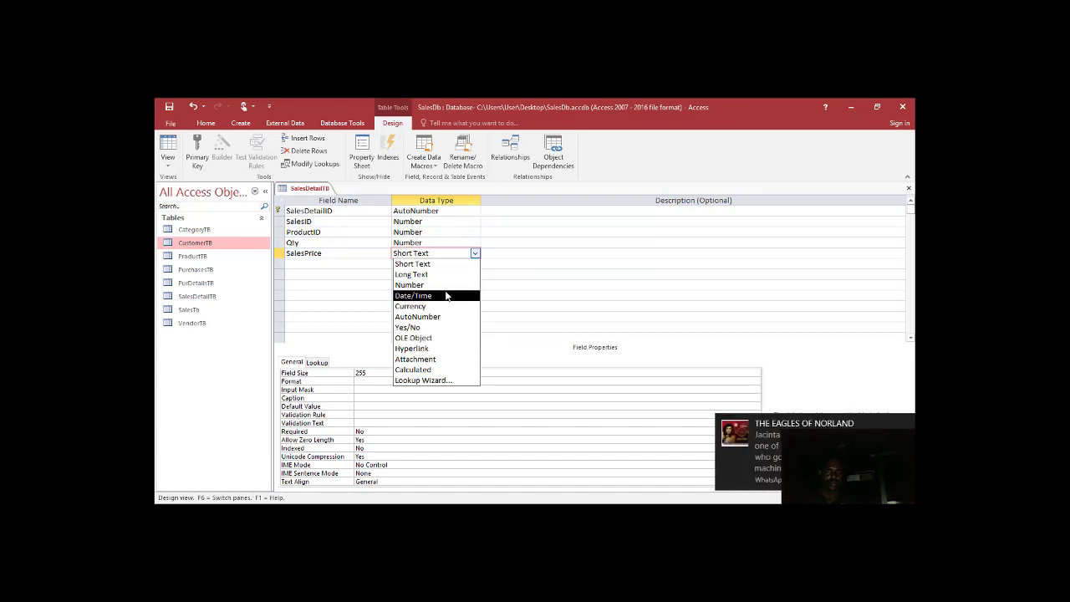
pyautogui.click(445, 289)
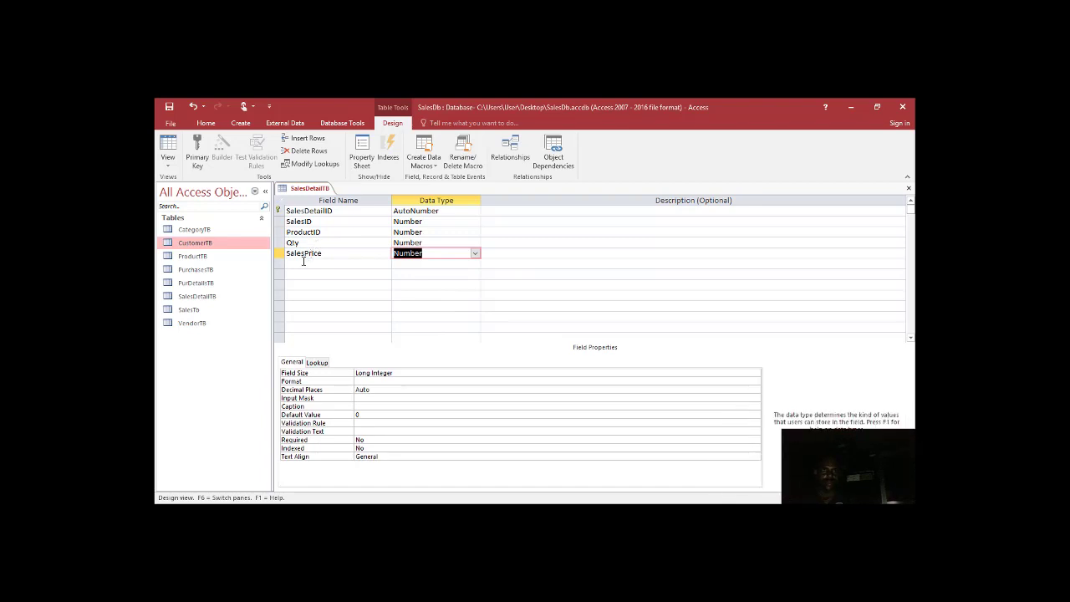
# - Set the SalesPrice field size to Double and its format to Standard
pyautogui.click(304, 263)
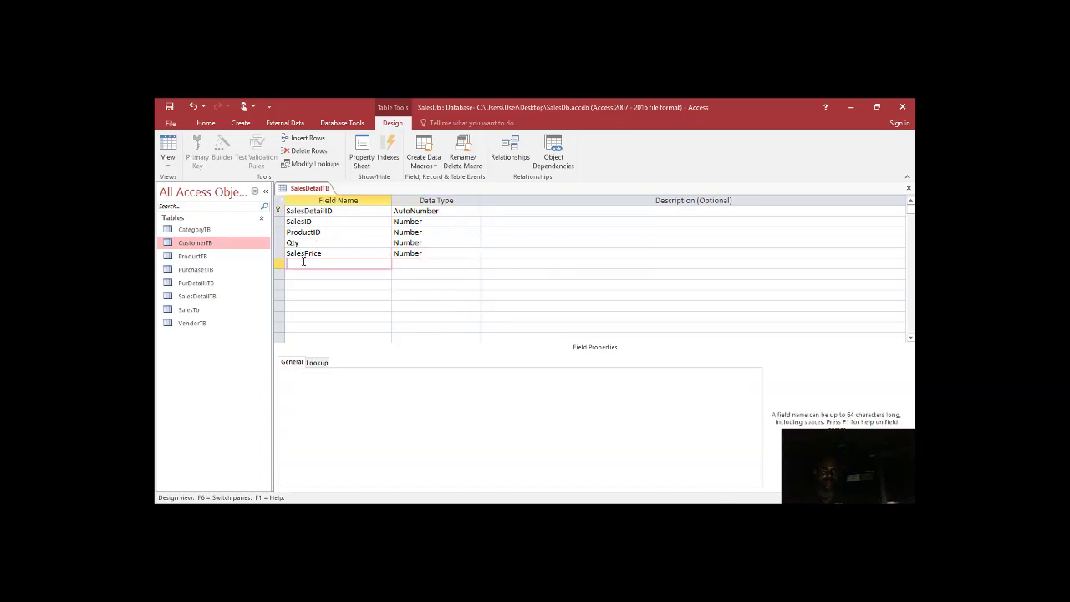
pyautogui.click(397, 262)
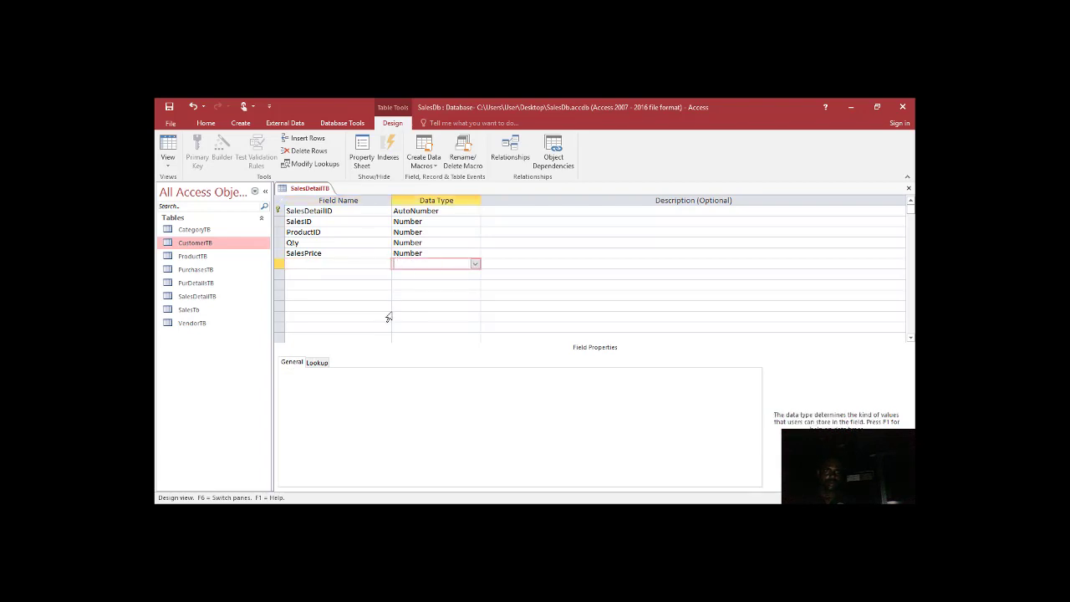
pyautogui.click(425, 254)
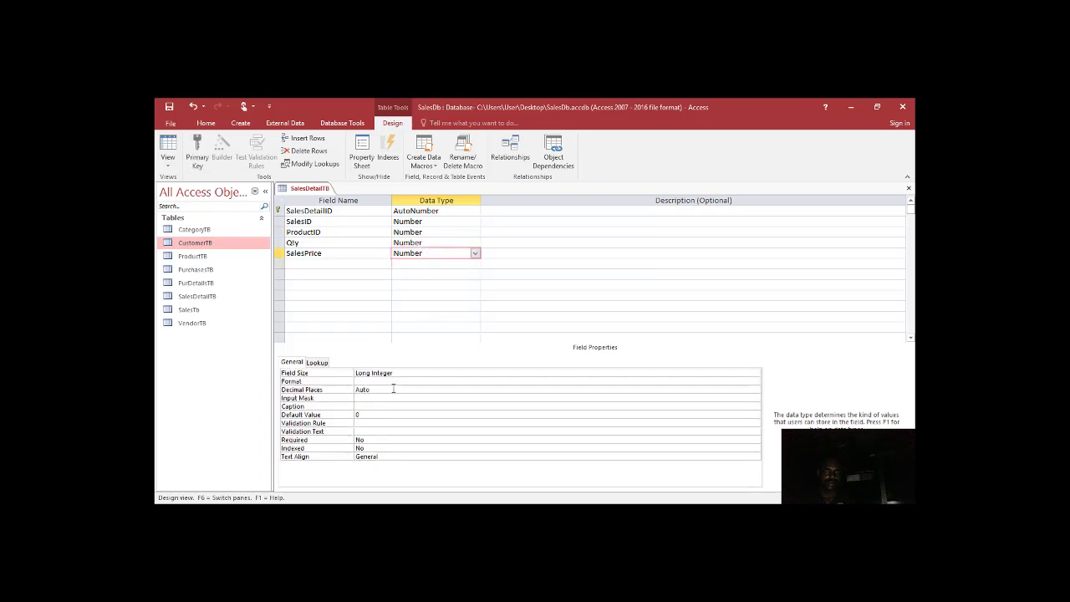
pyautogui.click(317, 242)
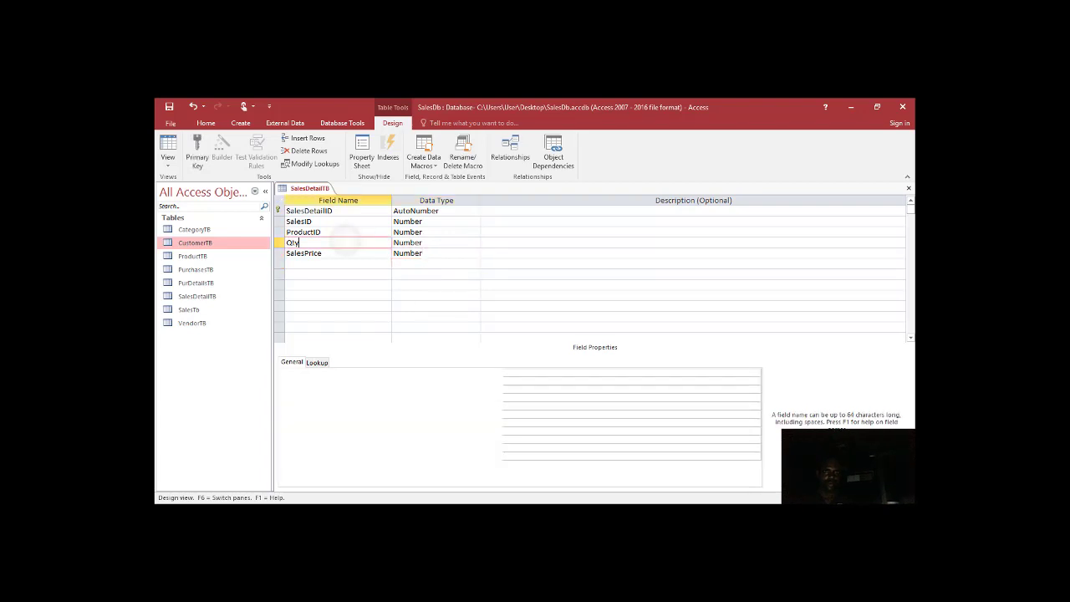
pyautogui.click(363, 252)
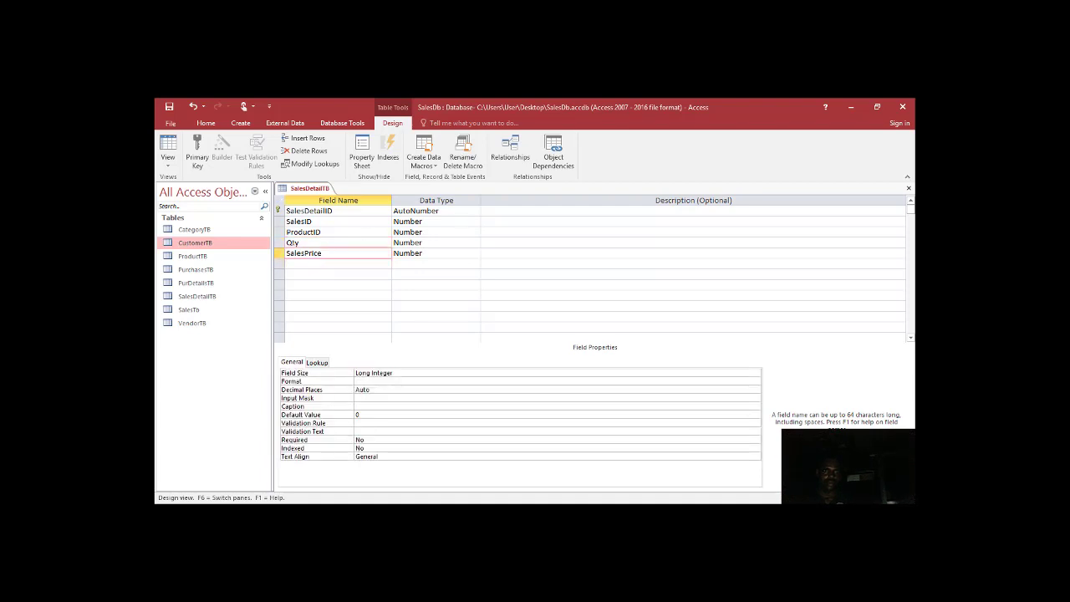
pyautogui.click(393, 373)
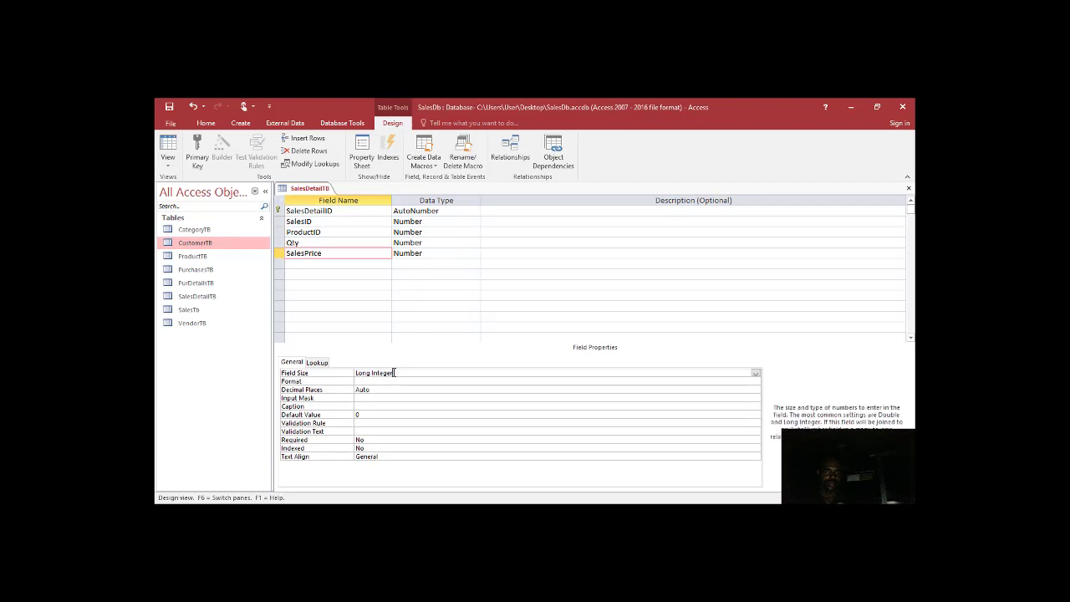
pyautogui.doubleClick(394, 373)
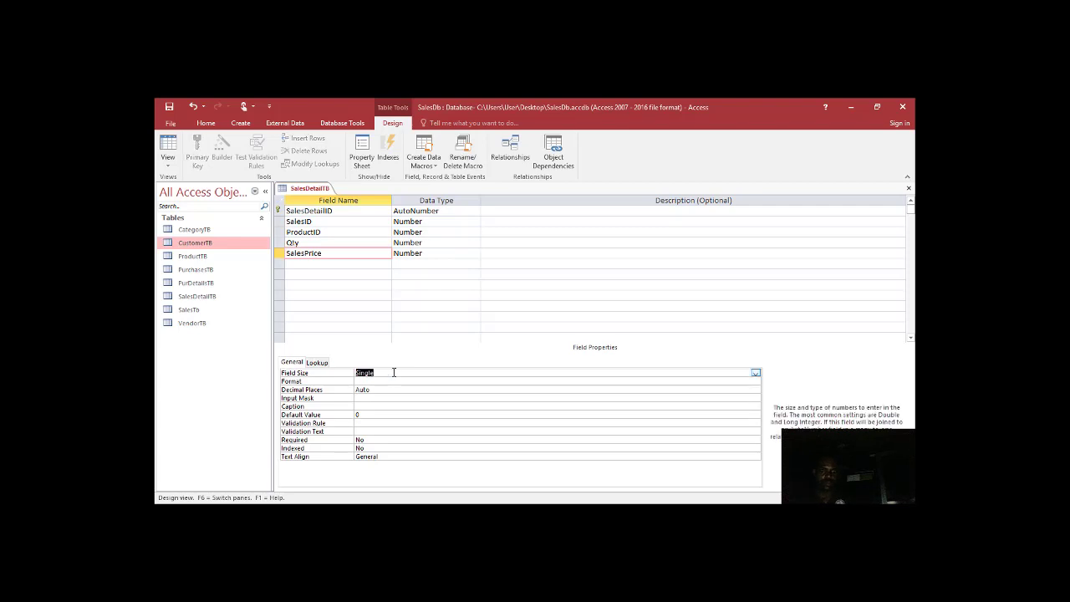
pyautogui.write('double')
pyautogui.press('Return')
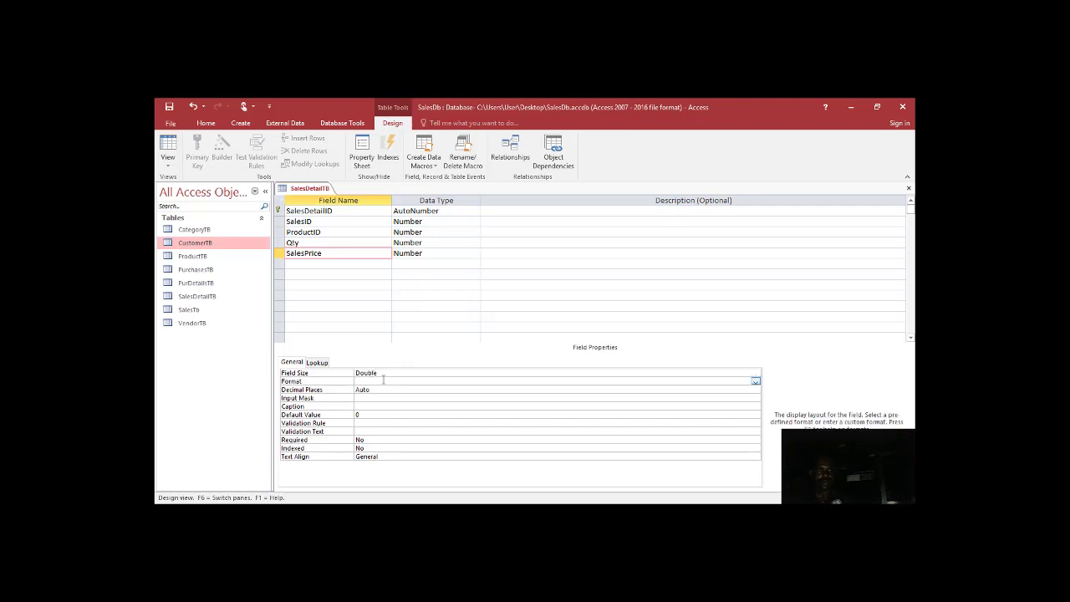
pyautogui.write('s')
pyautogui.press('Return')
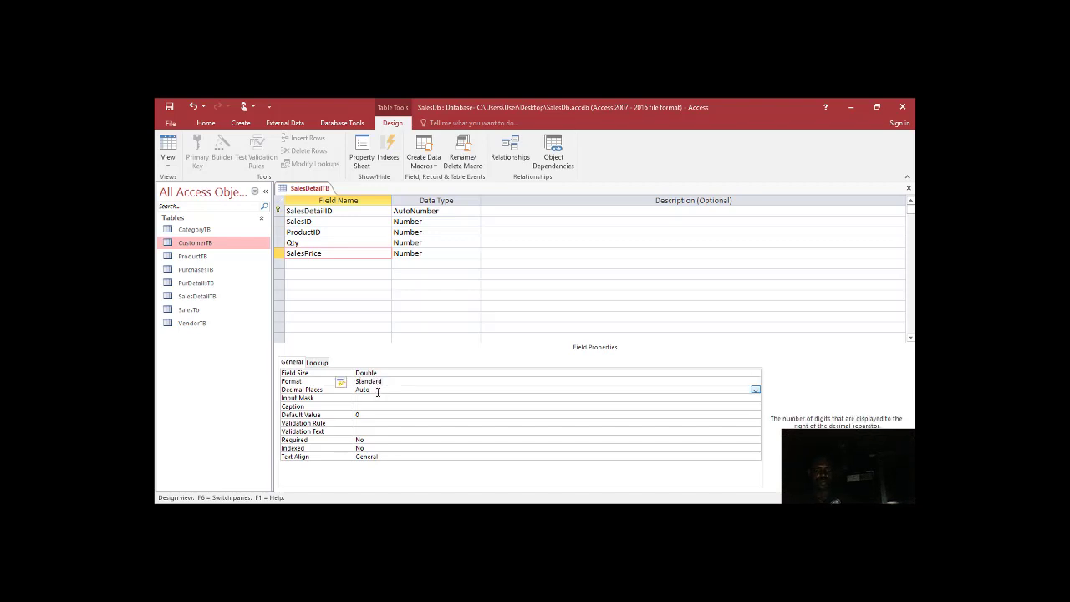
# - Set the decimal places of the SalesPrice field to 2
pyautogui.write('2')
pyautogui.press('BackSpace')
pyautogui.press('BackSpace')
pyautogui.press('BackSpace')
pyautogui.press('BackSpace')
pyautogui.write('2')
# - Change the text alignment of the SalesPrice field by cycling through the available alignment options
pyautogui.click(381, 455)
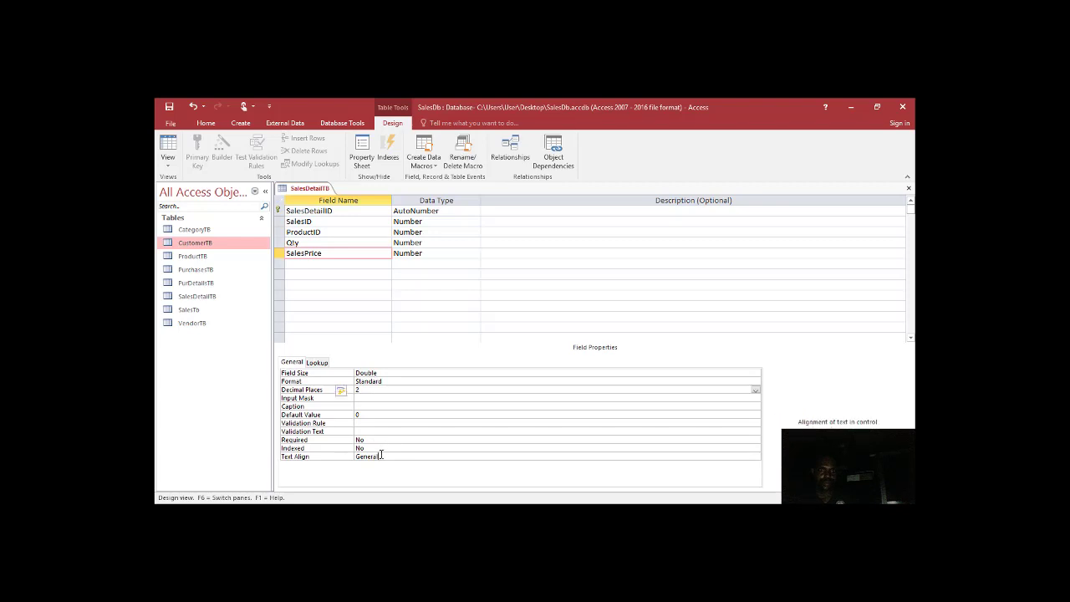
pyautogui.doubleClick(381, 456)
pyautogui.doubleClick(379, 457)
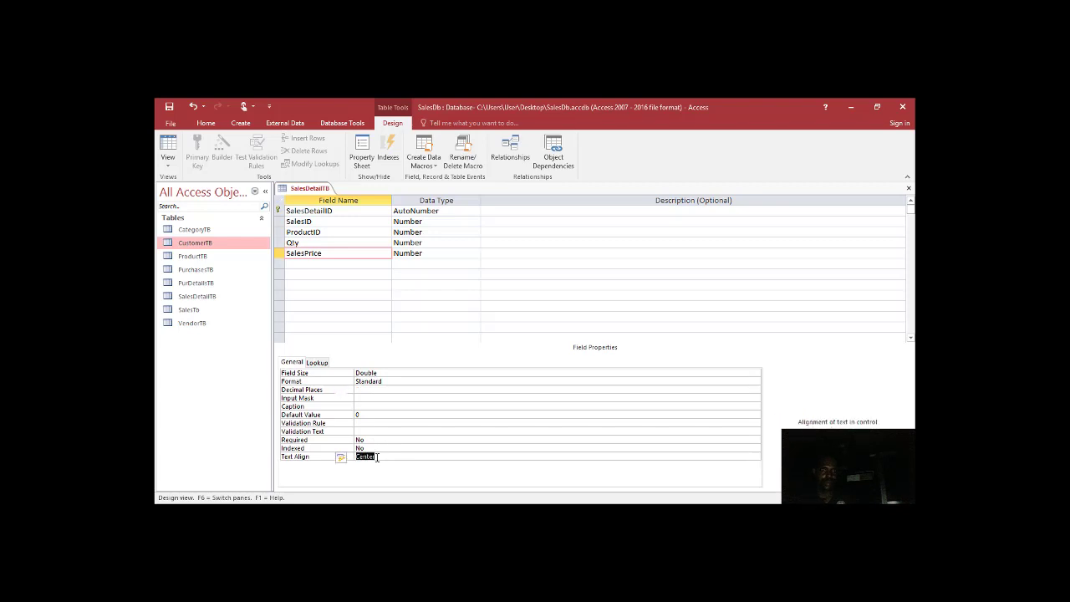
pyautogui.doubleClick(378, 458)
pyautogui.doubleClick(378, 457)
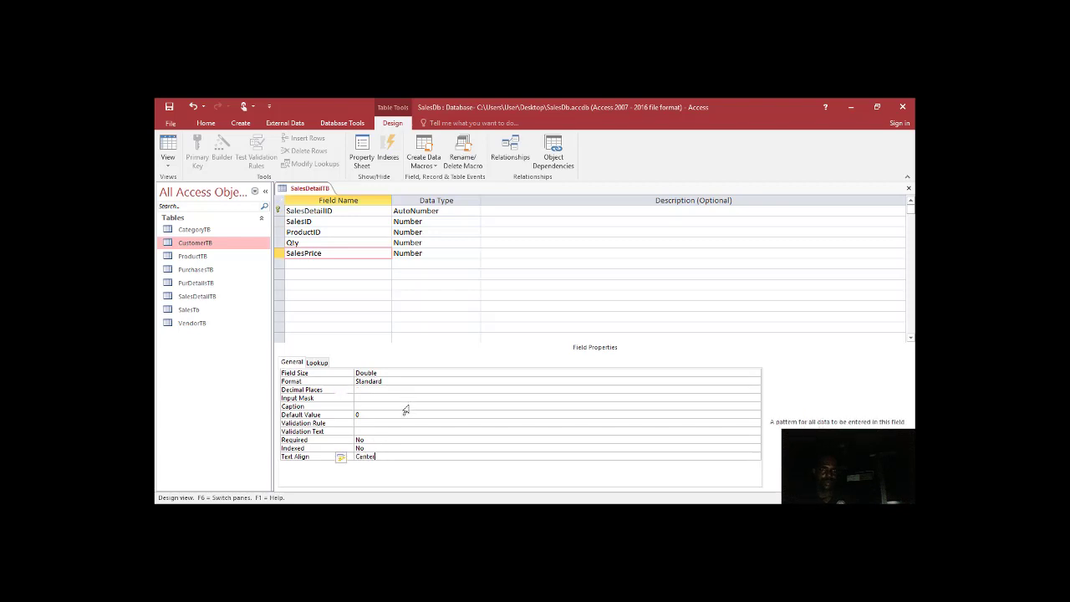
pyautogui.click(386, 457)
pyautogui.doubleClick(387, 457)
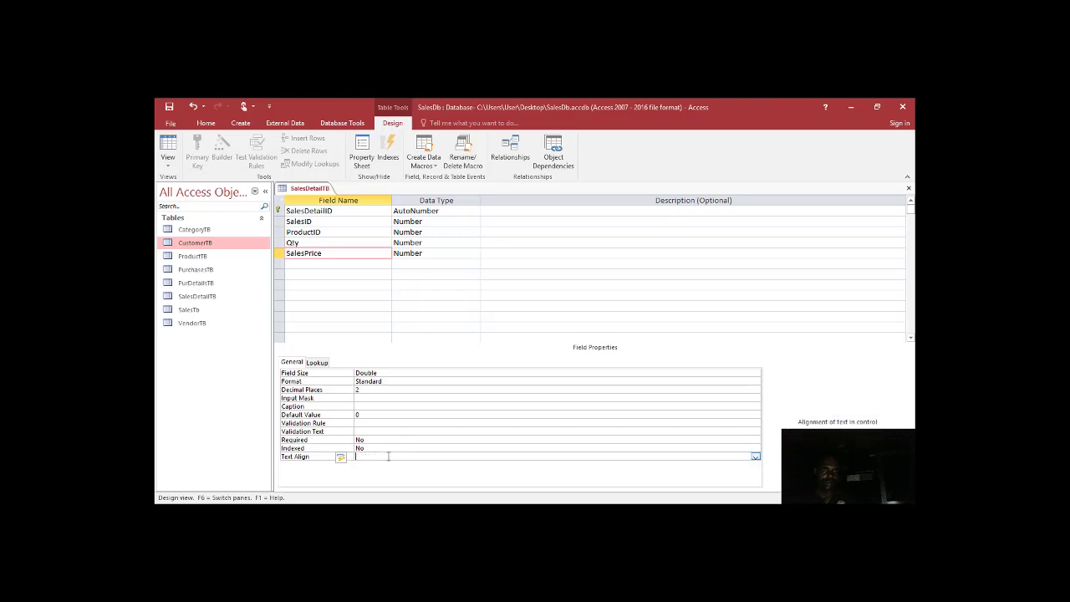
pyautogui.click(388, 457)
pyautogui.doubleClick(388, 457)
# - Add a field named Amount below SalesPrice with the Number data type
pyautogui.click(325, 263)
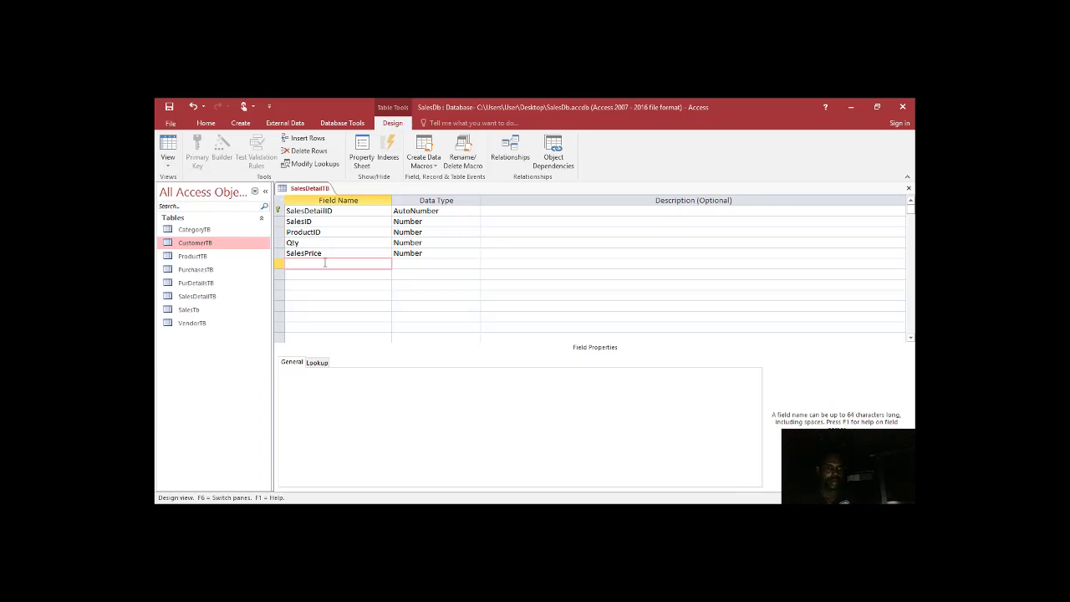
pyautogui.write('mount')
pyautogui.click(398, 264)
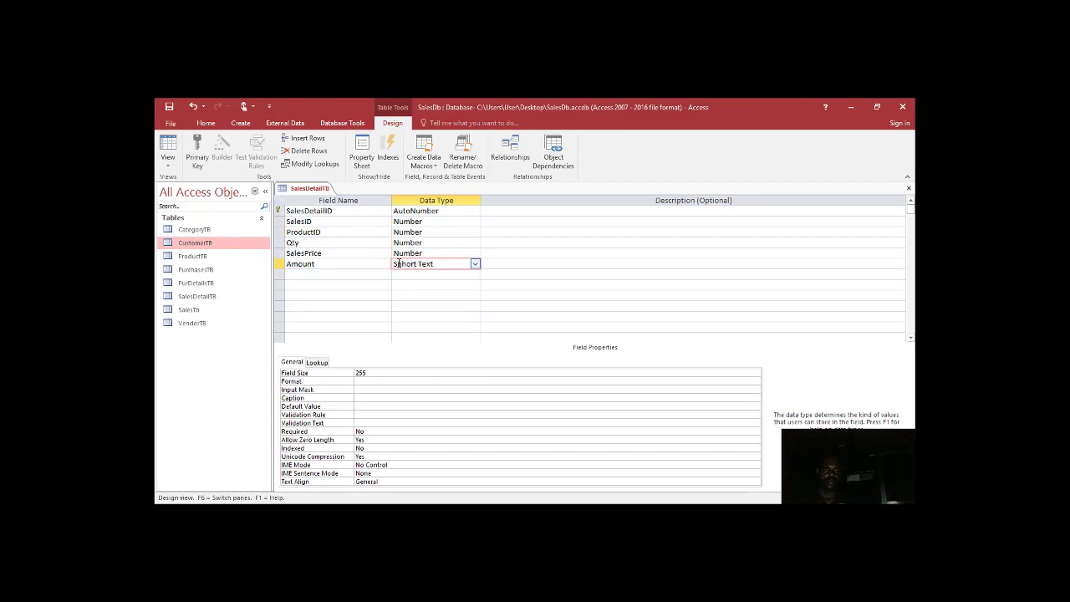
pyautogui.press('BackSpace')
pyautogui.write('S')
pyautogui.click(473, 265)
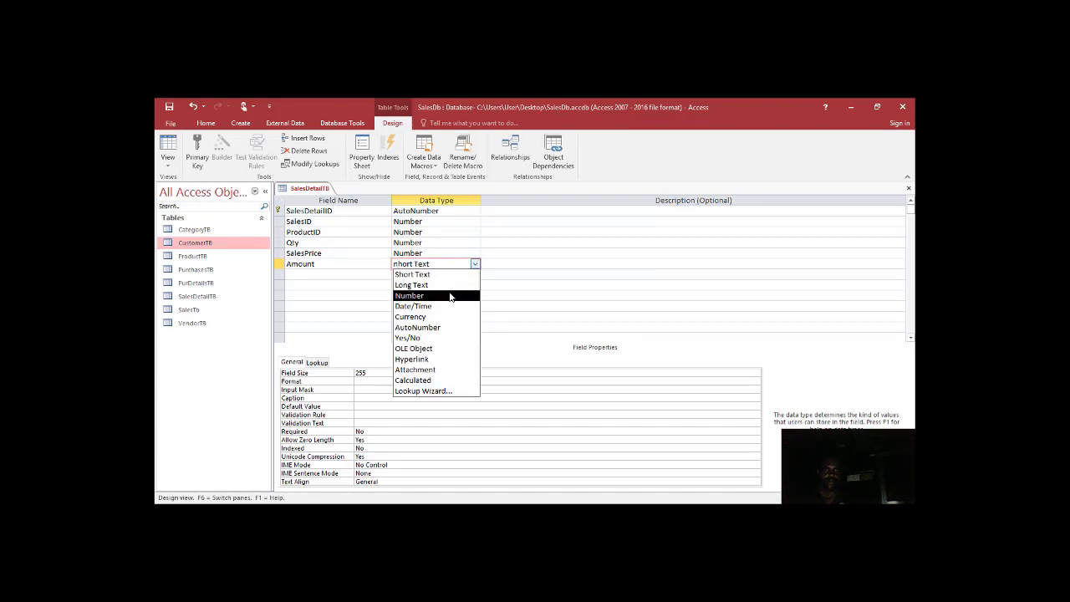
pyautogui.click(452, 295)
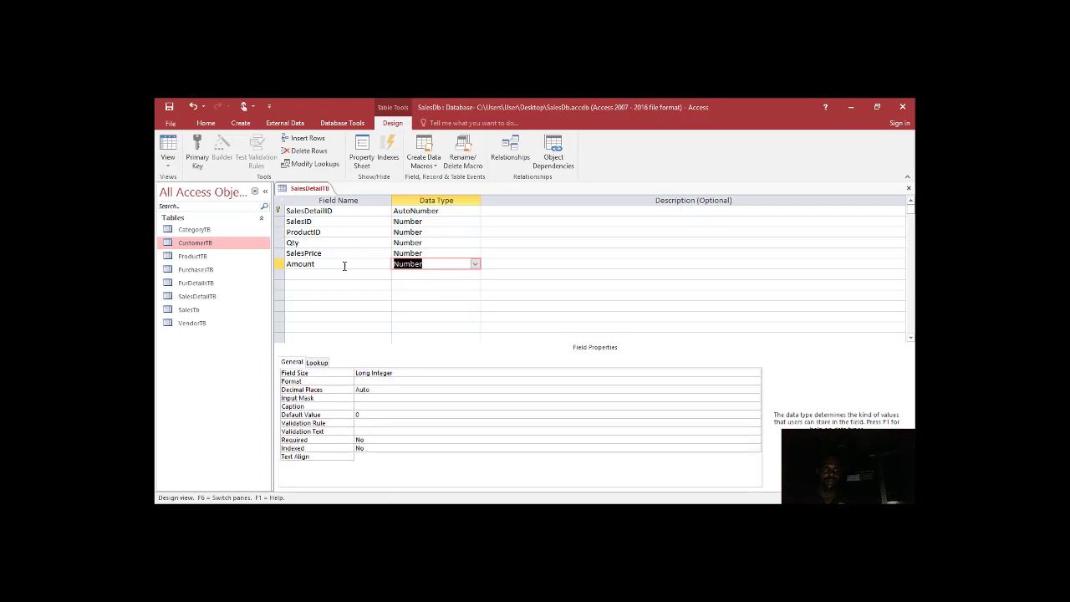
# - Set the Amount field size to Double and its format to Standard
pyautogui.click(411, 374)
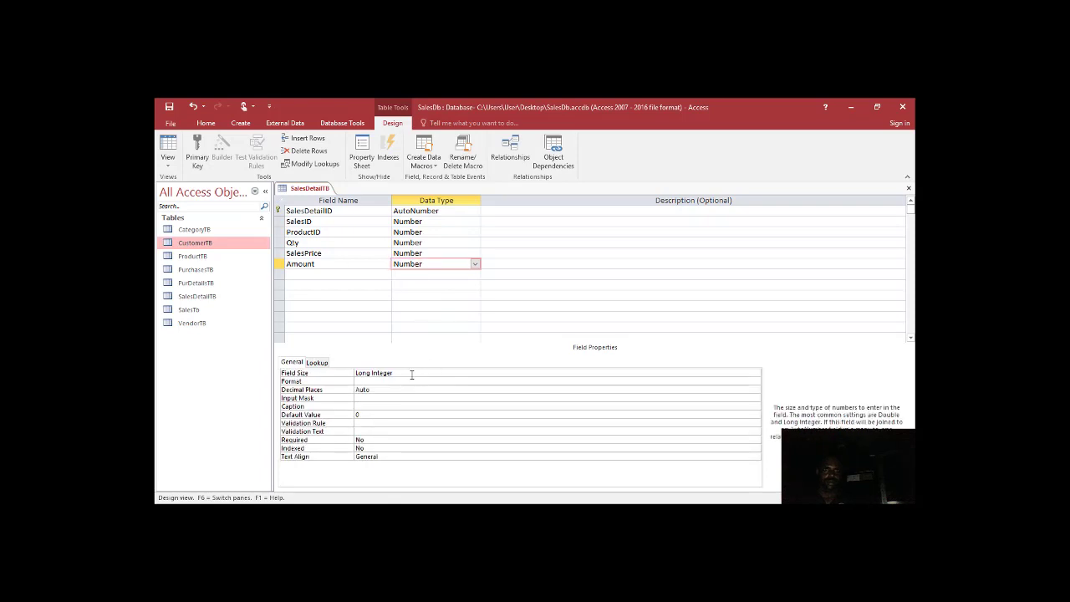
pyautogui.doubleClick(397, 373)
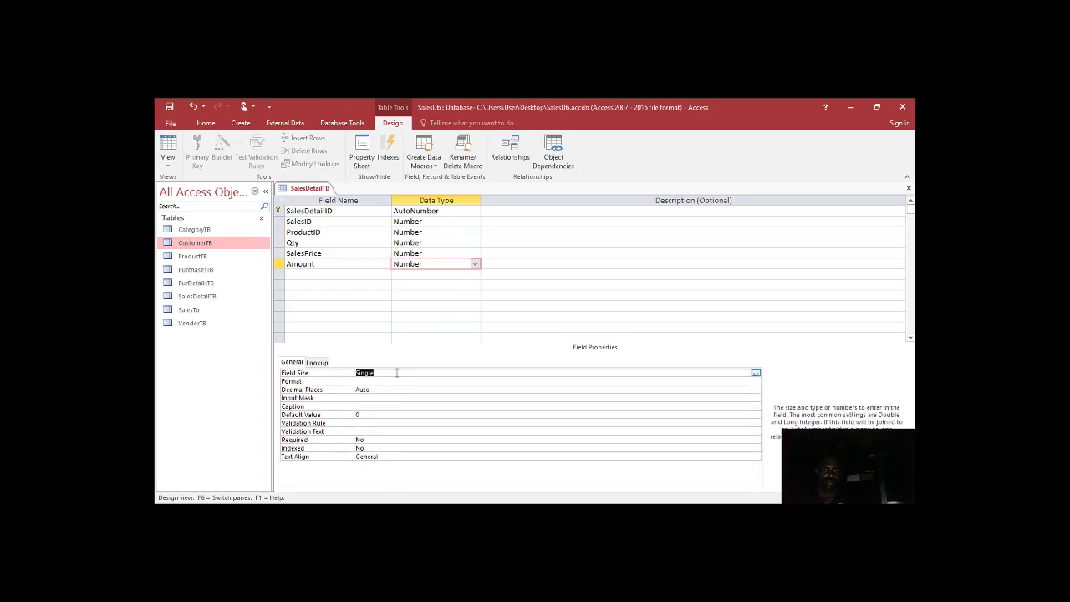
pyautogui.write('double')
pyautogui.click(391, 383)
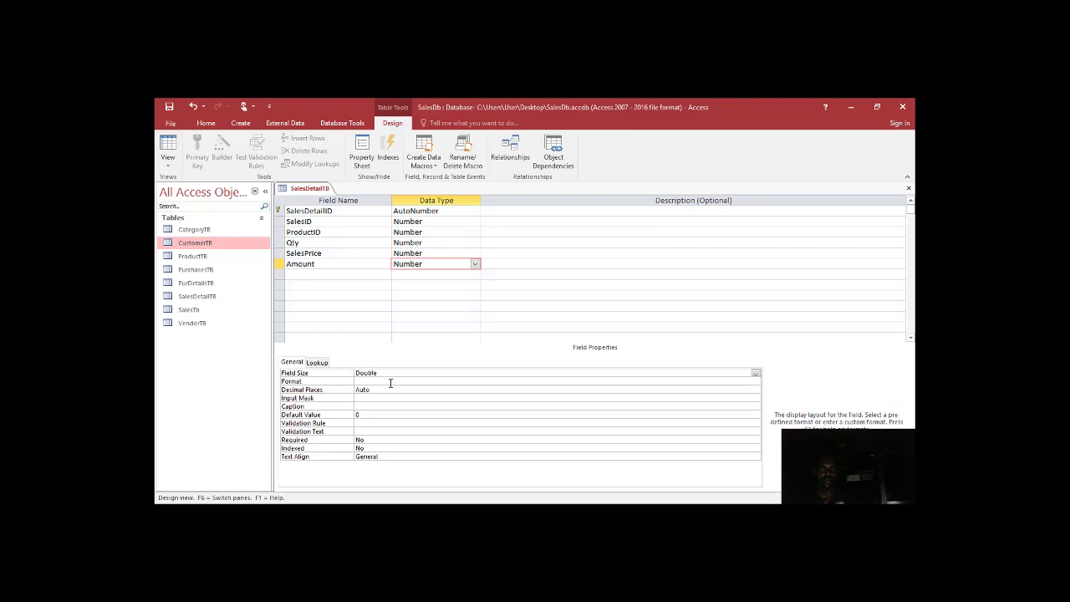
pyautogui.write('s')
# - Set the decimal places of the Amount field to 2
pyautogui.click(382, 388)
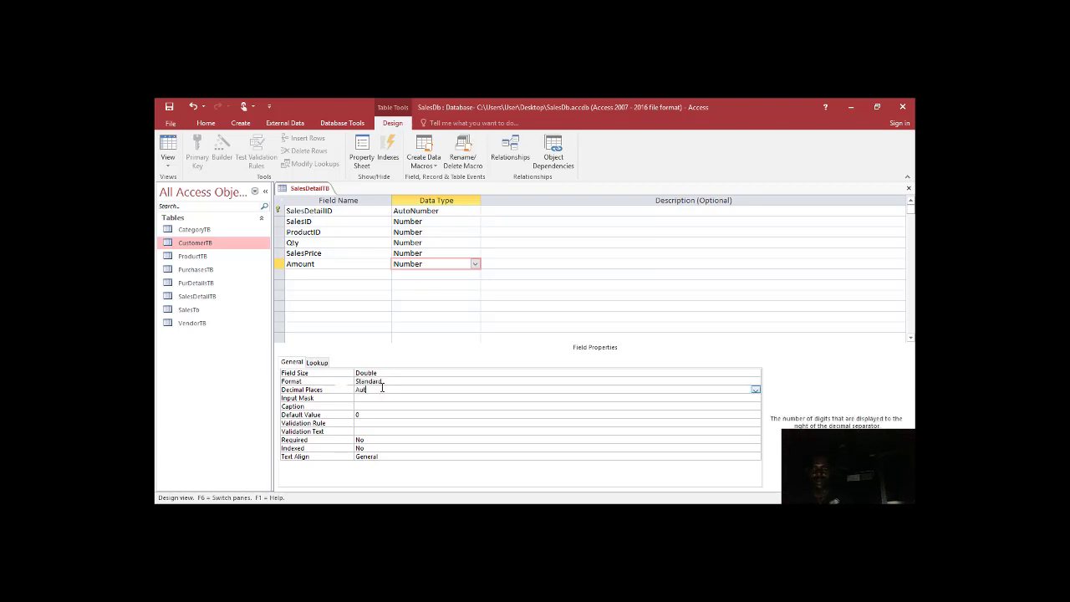
pyautogui.press('BackSpace')
pyautogui.press('BackSpace')
pyautogui.press('BackSpace')
pyautogui.press('BackSpace')
pyautogui.write('2')
# - Change the text alignment of the Amount field by cycling through the available alignment options
pyautogui.click(378, 455)
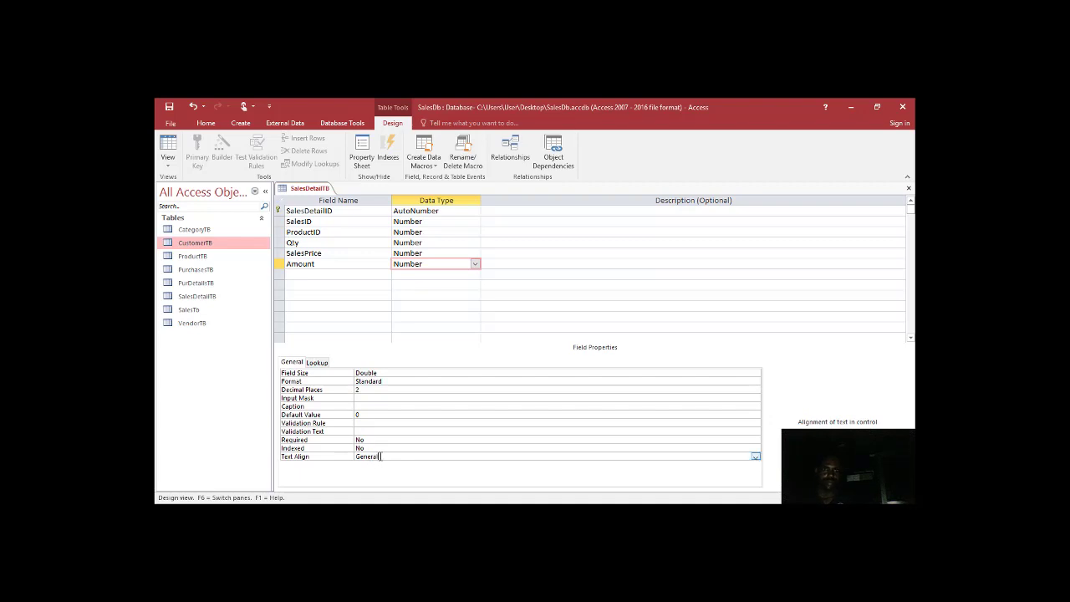
pyautogui.doubleClick(381, 456)
pyautogui.click(327, 272)
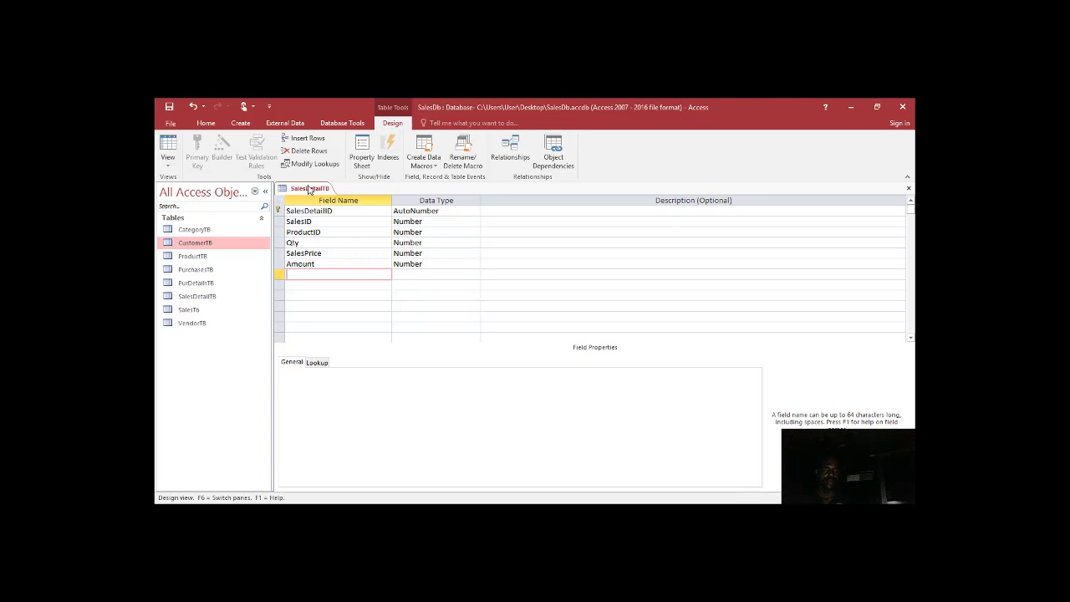
# - Save the SalesDetailTB table design and close the table
pyautogui.rightClick(309, 189)
pyautogui.click(336, 198)
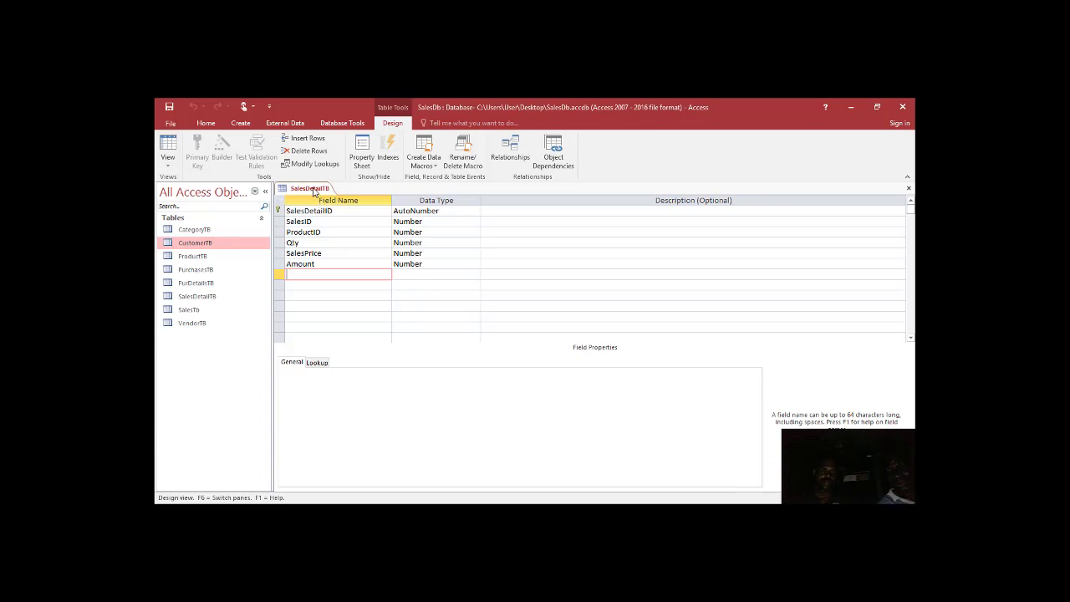
pyautogui.rightClick(313, 190)
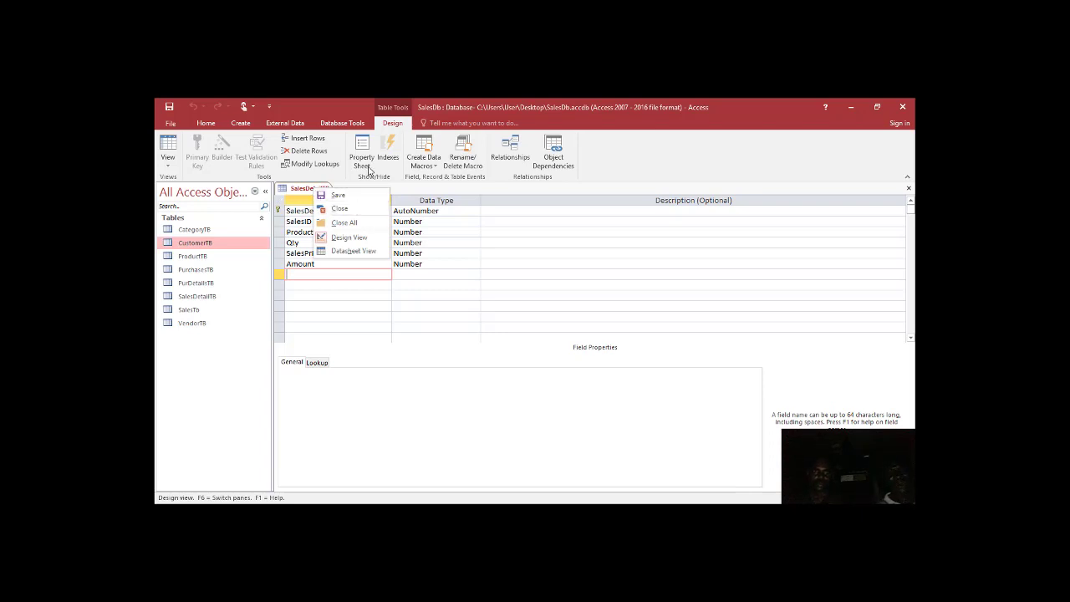
pyautogui.click(311, 187)
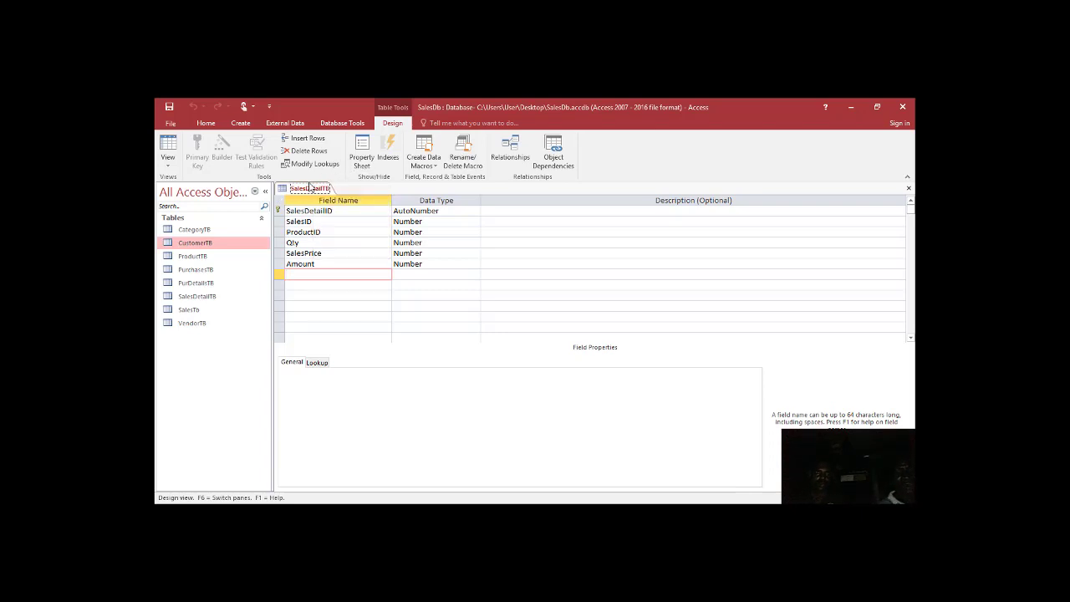
pyautogui.rightClick(311, 189)
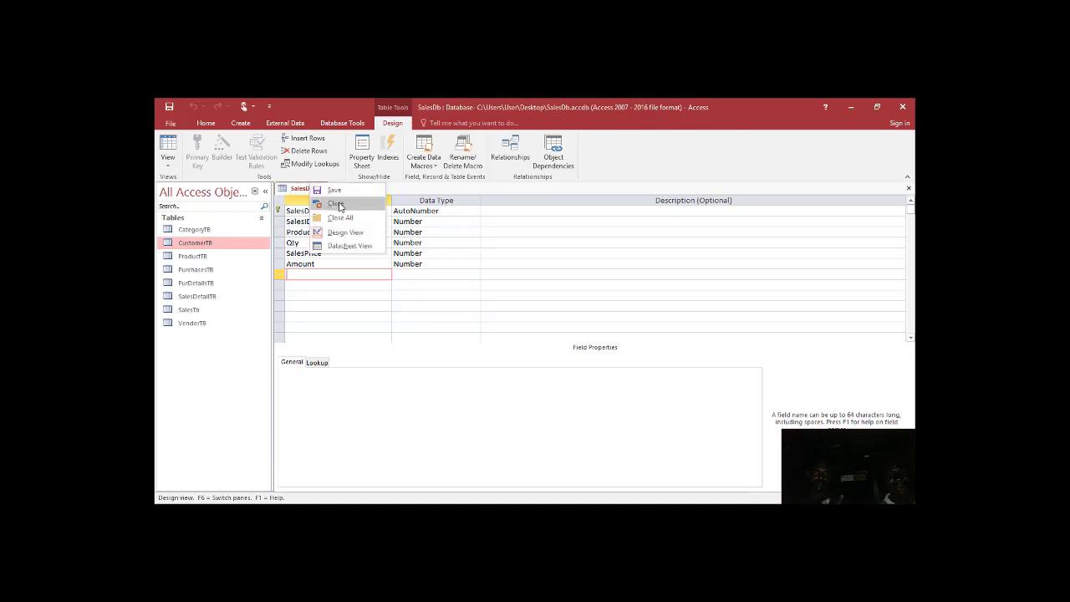
pyautogui.click(338, 204)
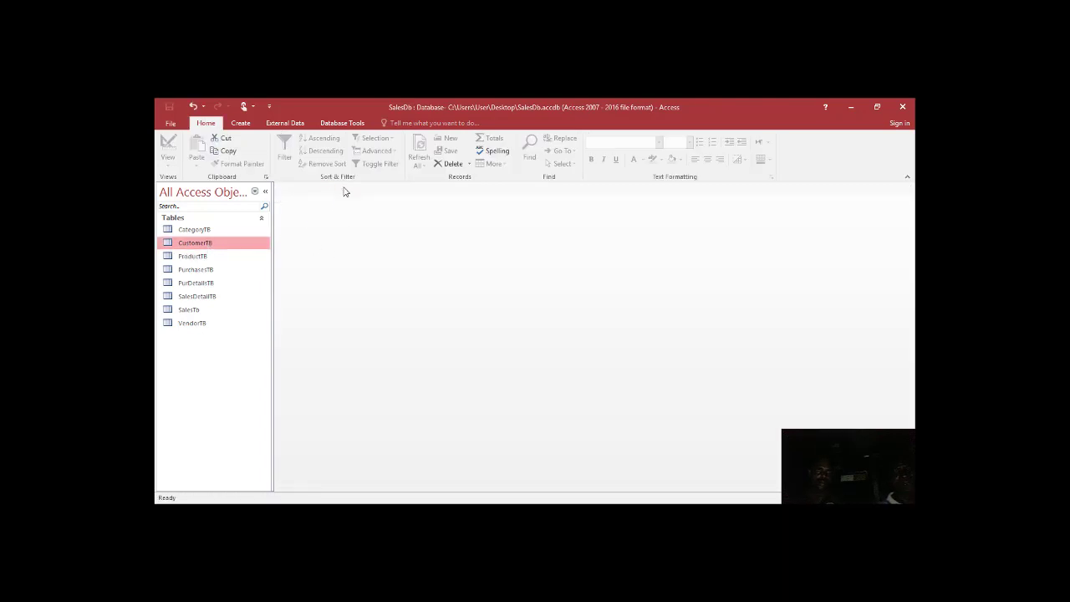
# - Open the database relationships layout and move the SalesDetailTB and PurchasesTB tables down, clear of the upper row of tables
pyautogui.click(342, 123)
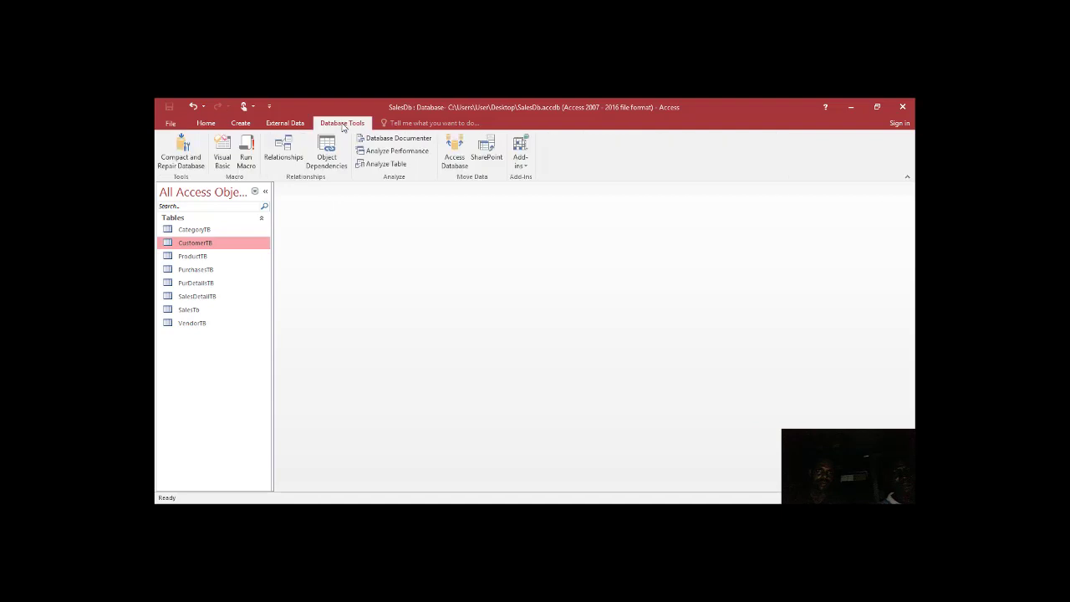
pyautogui.click(290, 155)
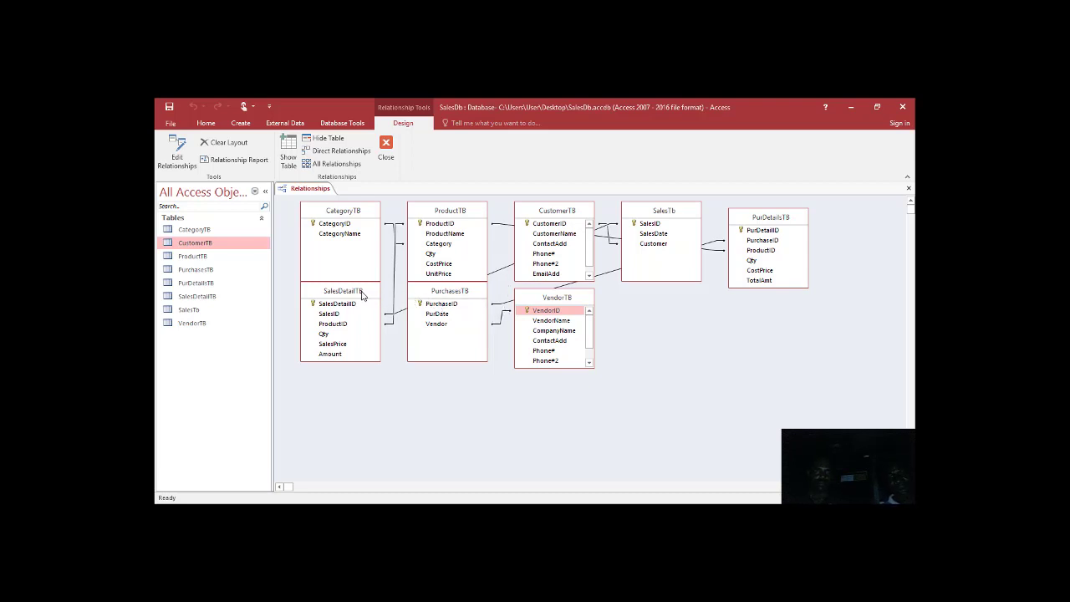
pyautogui.moveTo(360, 292); pyautogui.dragTo(354, 333)
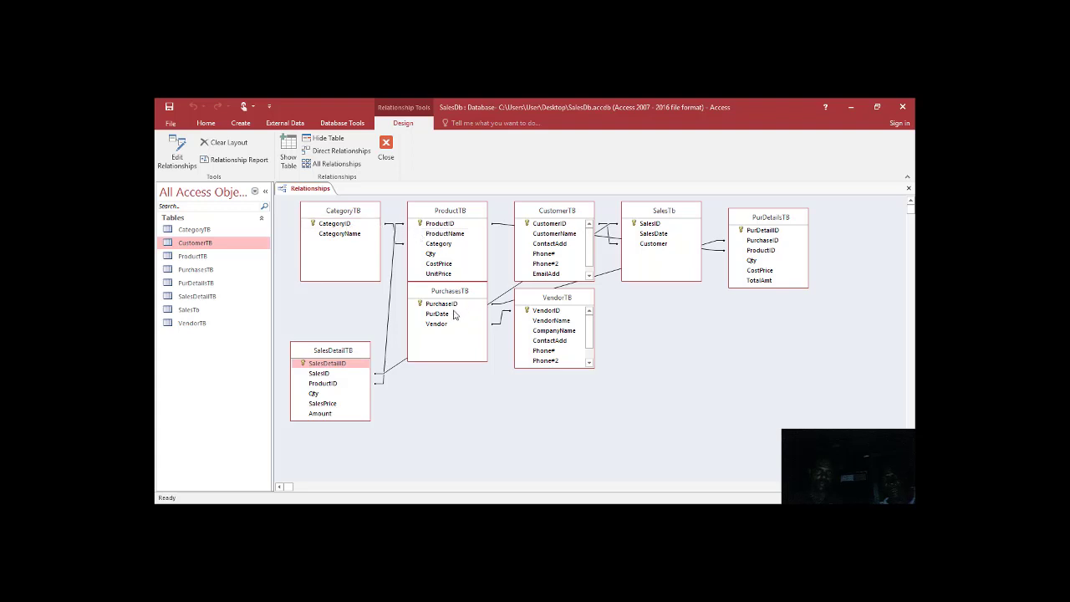
pyautogui.moveTo(449, 288); pyautogui.dragTo(455, 359)
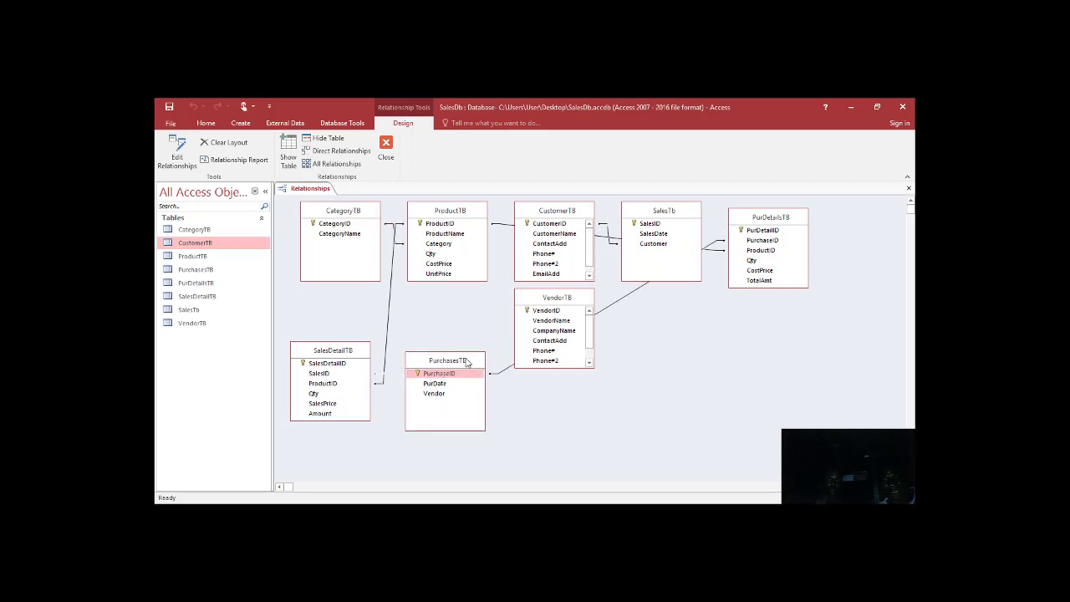
# - Move the SalesTb table to the lower area beside PurchasesTB, and place VendorTB below PurDetailsTB
pyautogui.click(707, 280)
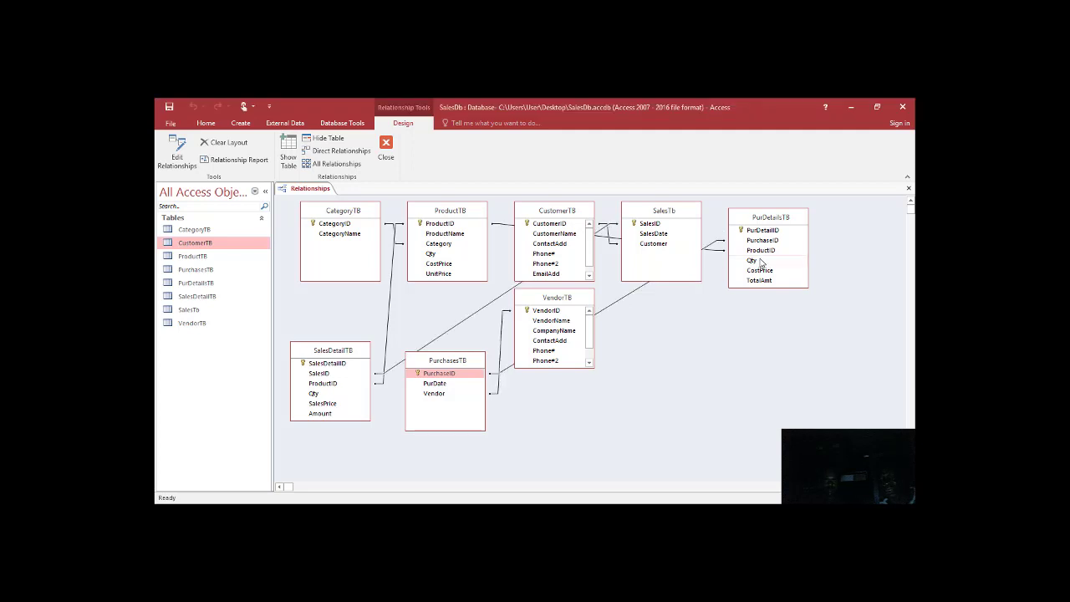
pyautogui.click(680, 215)
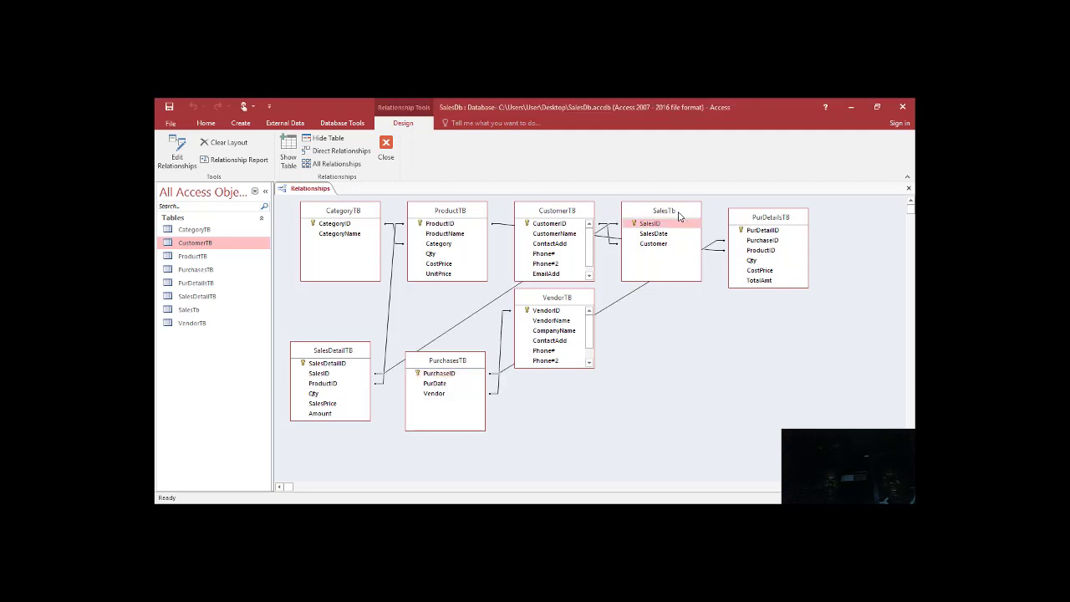
pyautogui.moveTo(680, 215); pyautogui.dragTo(680, 227)
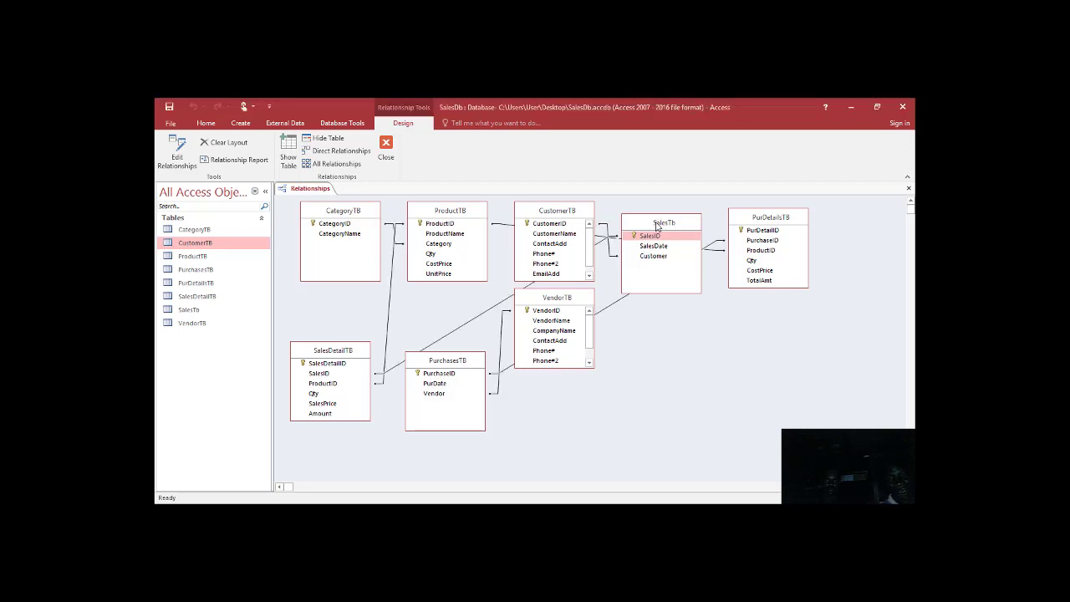
pyautogui.moveTo(657, 224); pyautogui.dragTo(619, 258)
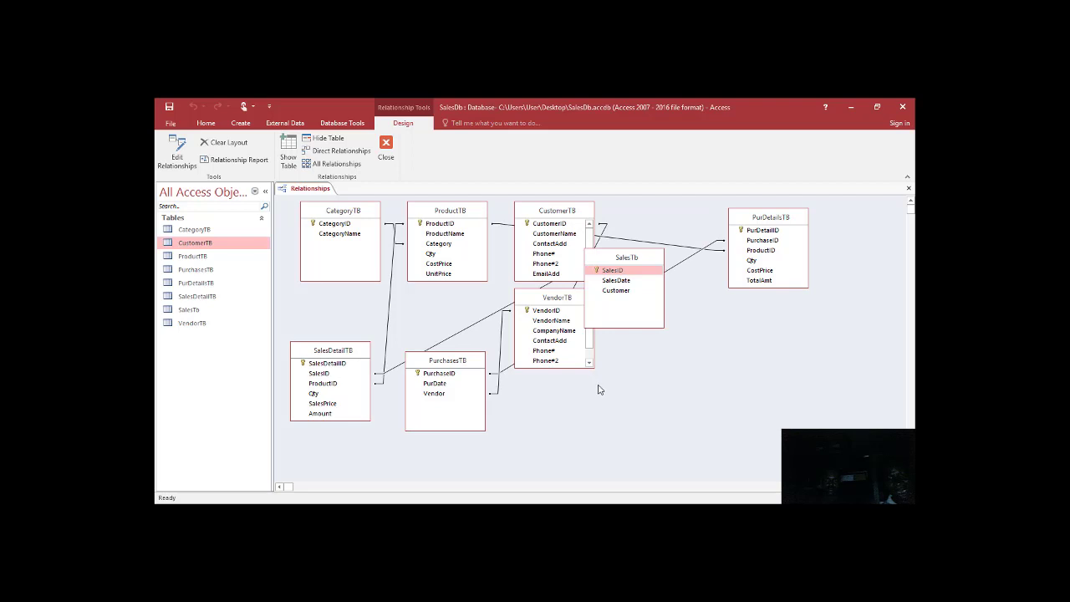
pyautogui.moveTo(599, 391); pyautogui.dragTo(593, 391)
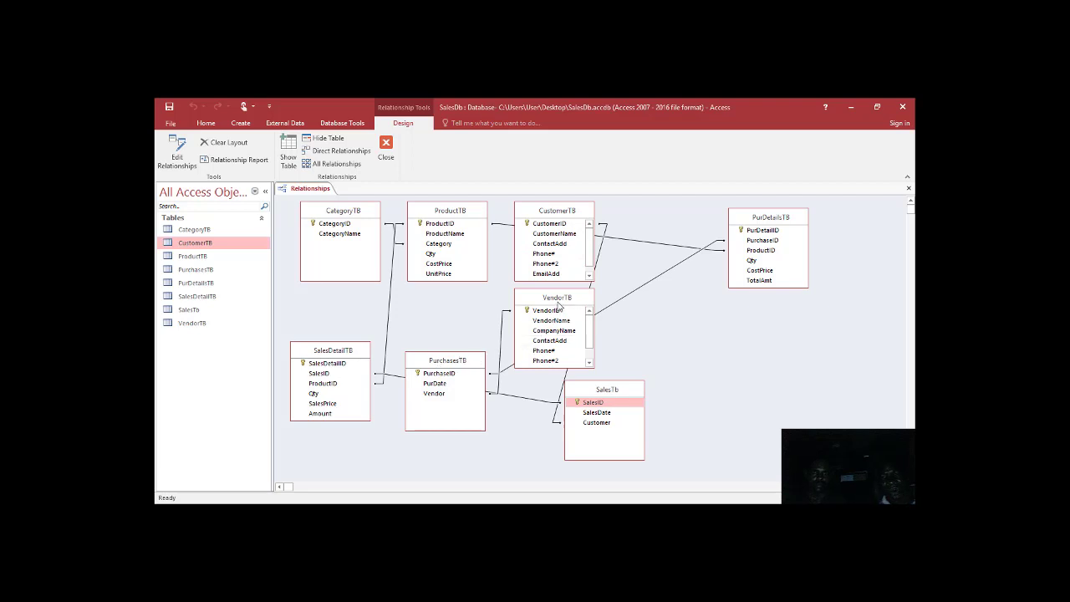
pyautogui.moveTo(558, 304); pyautogui.dragTo(631, 318)
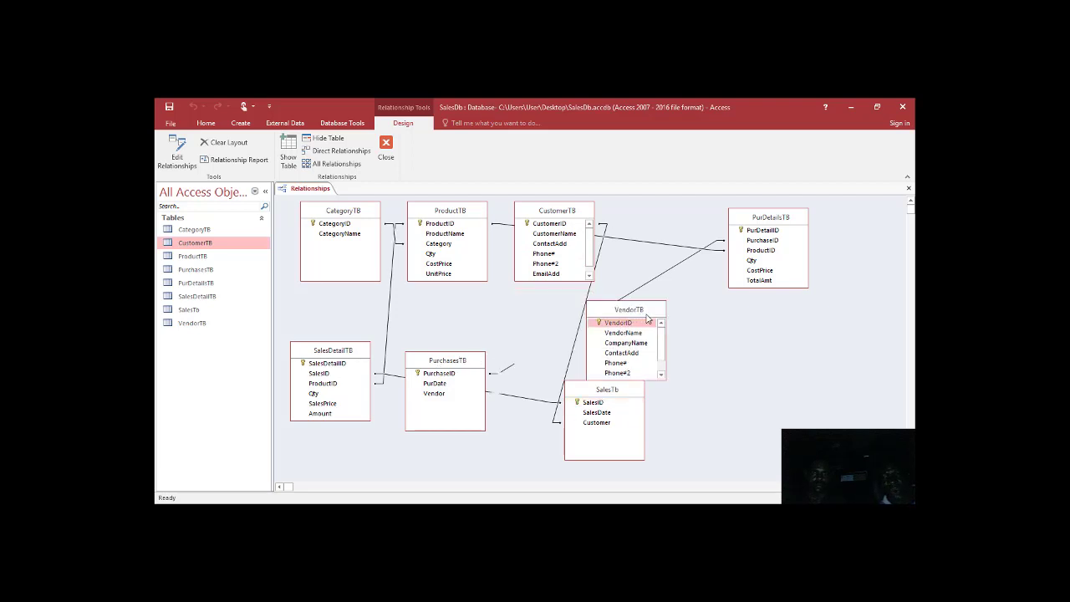
pyautogui.moveTo(699, 323); pyautogui.dragTo(731, 329)
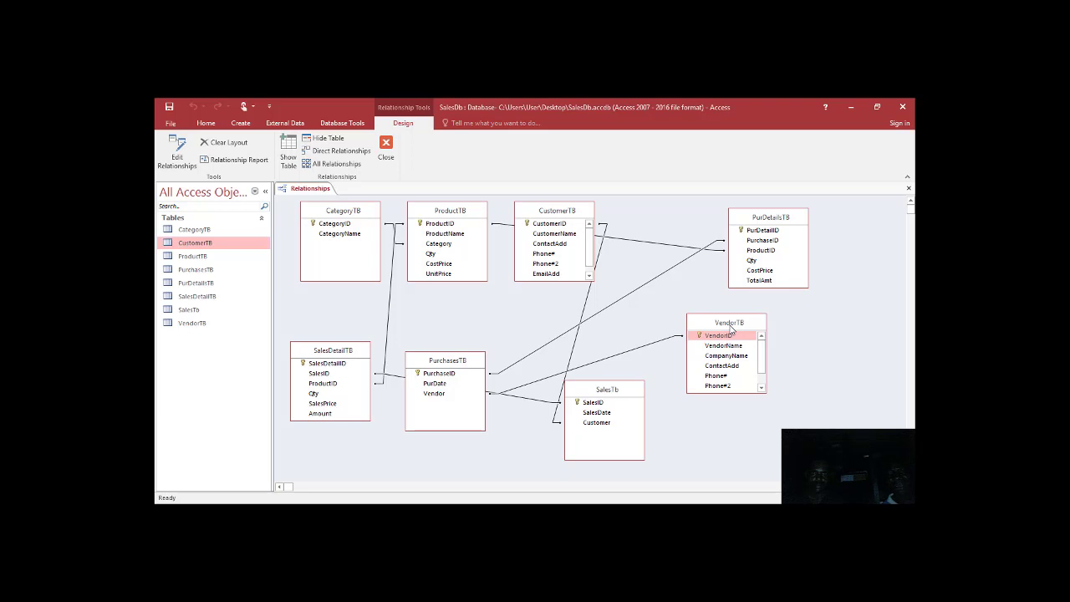
# - Enforce referential integrity with cascade update and cascade delete on the ProductID relationship between ProductTB and PurDetailsTB
pyautogui.doubleClick(673, 244)
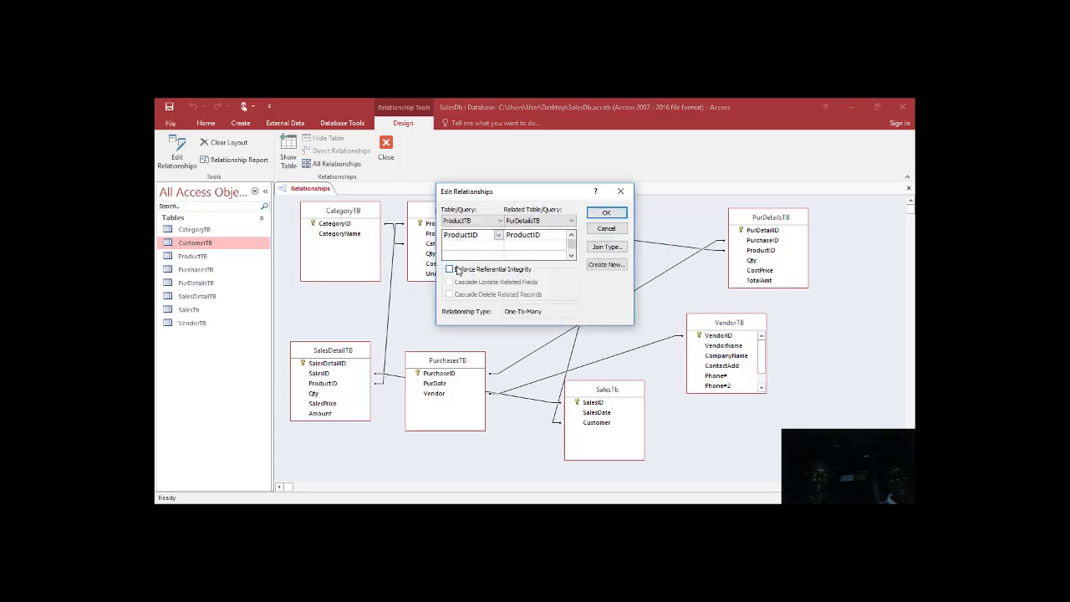
pyautogui.click(458, 271)
pyautogui.click(459, 282)
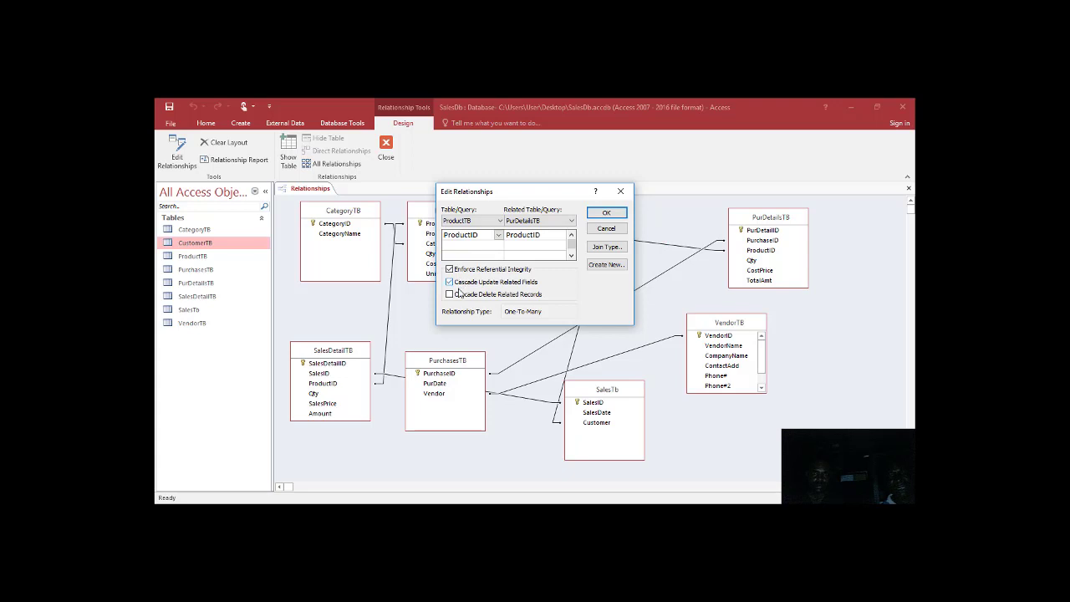
pyautogui.click(459, 295)
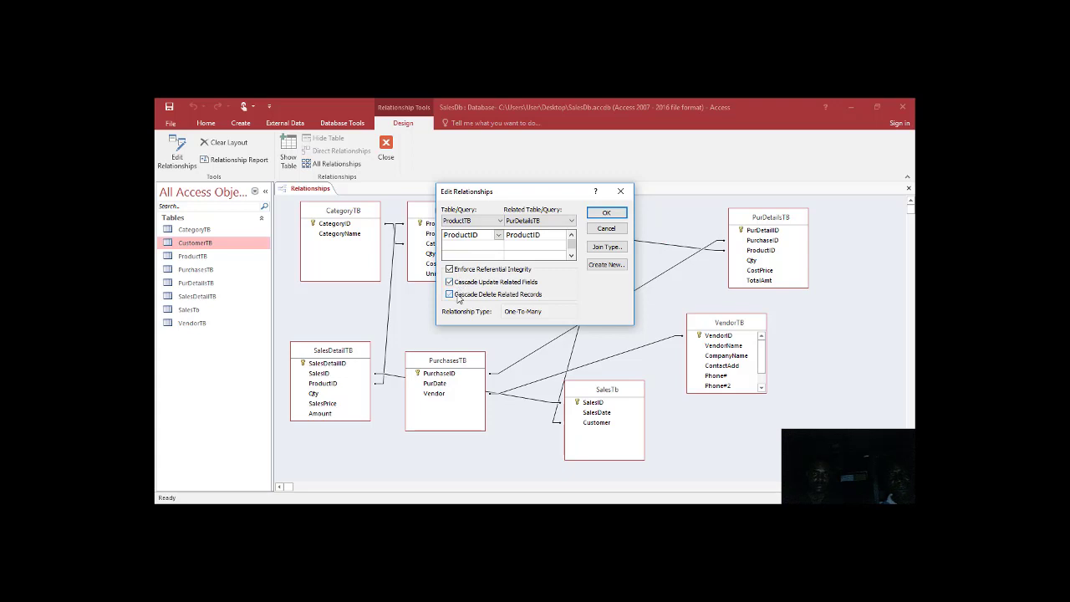
pyautogui.click(606, 214)
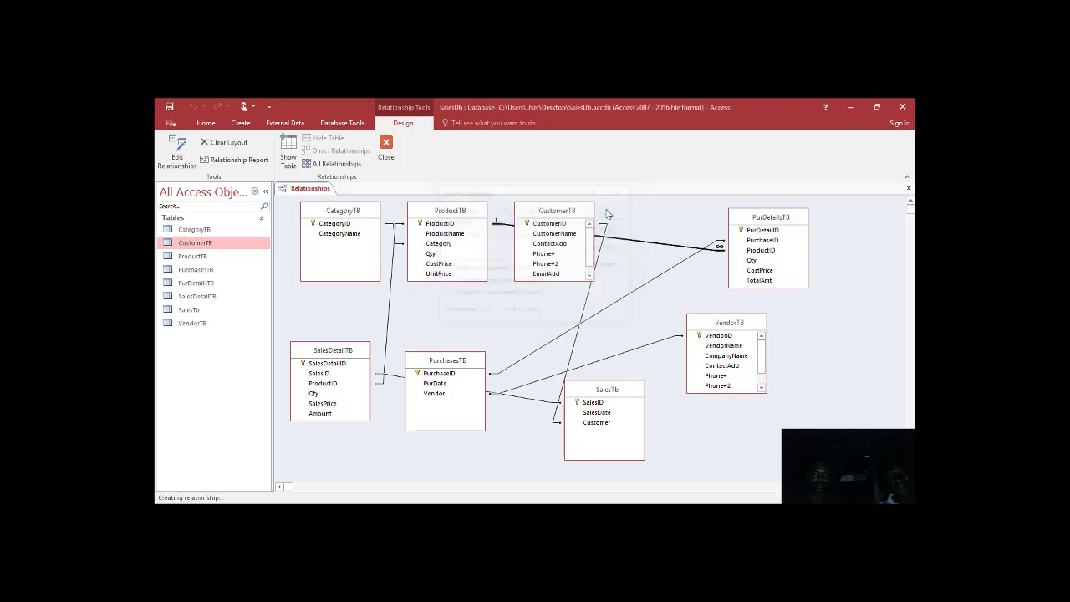
# - Enforce referential integrity with cascade update and cascade delete on the PurchaseID relationship between PurchasesTB and PurDetailsTB
pyautogui.doubleClick(642, 286)
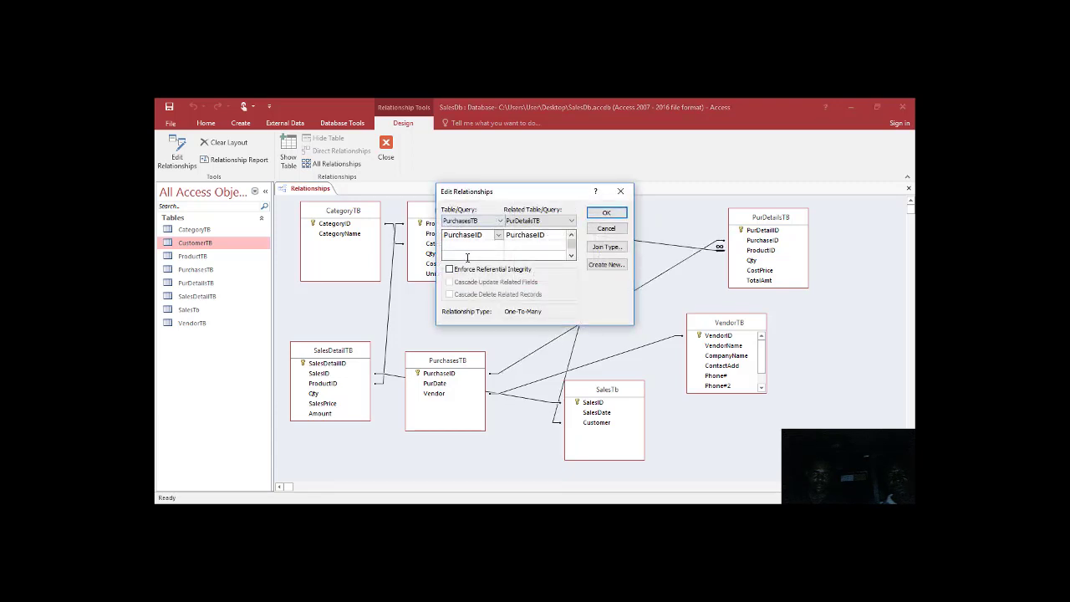
pyautogui.click(468, 270)
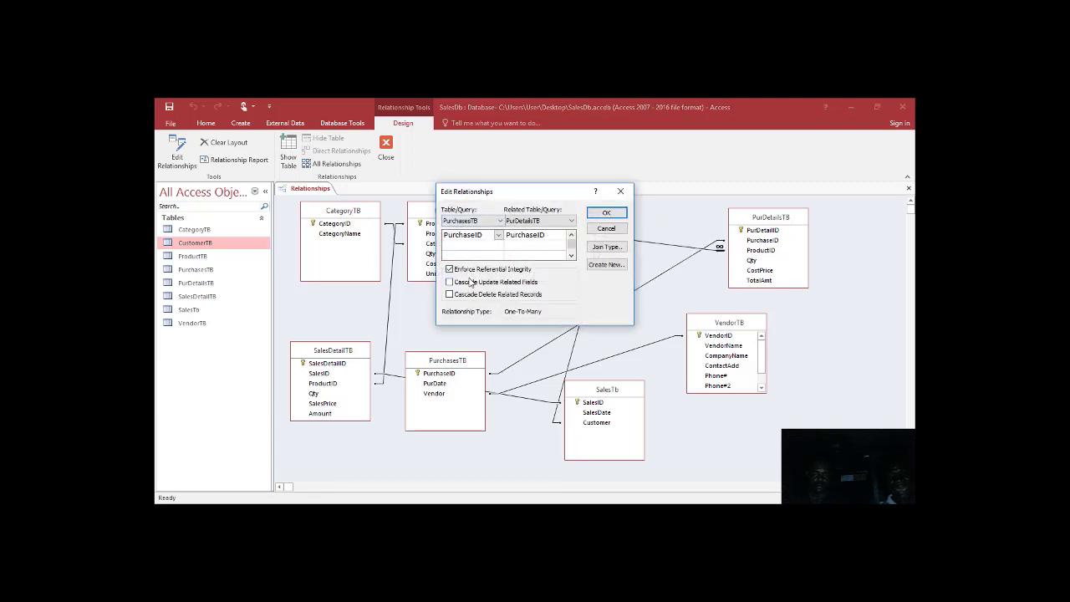
pyautogui.click(470, 283)
pyautogui.click(606, 213)
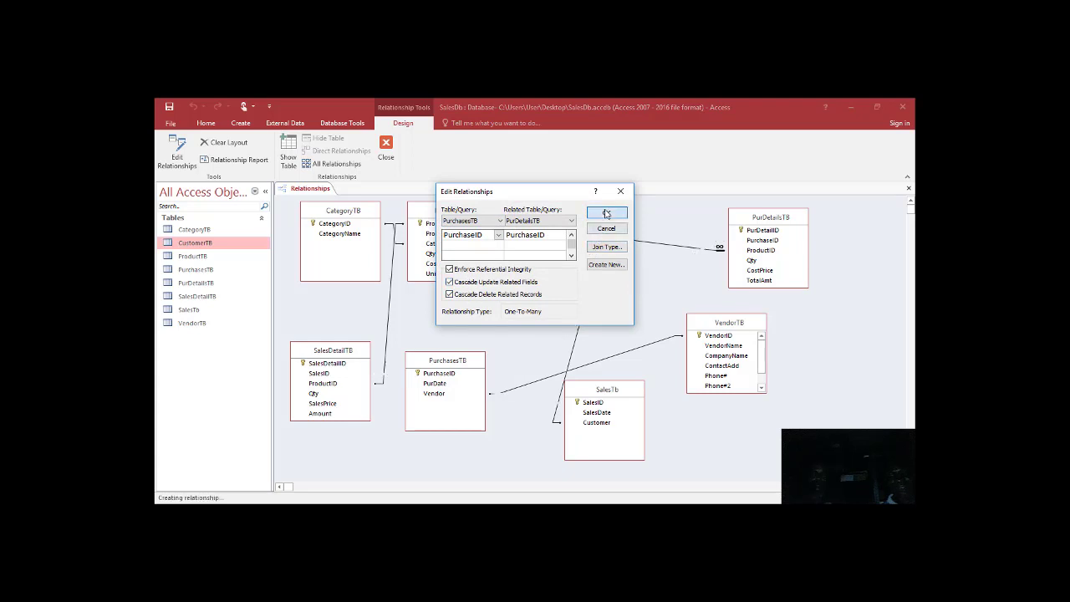
# - Enforce referential integrity with cascade update and cascade delete on the relationship linking VendorID in VendorTB to Vendor in PurchasesTB
pyautogui.click(622, 357)
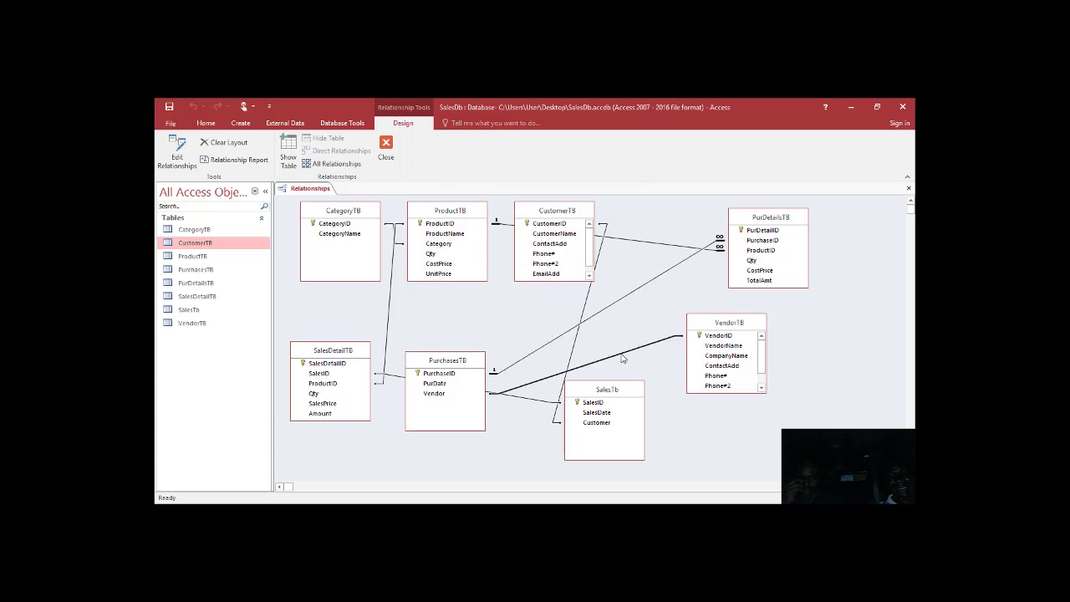
pyautogui.doubleClick(622, 357)
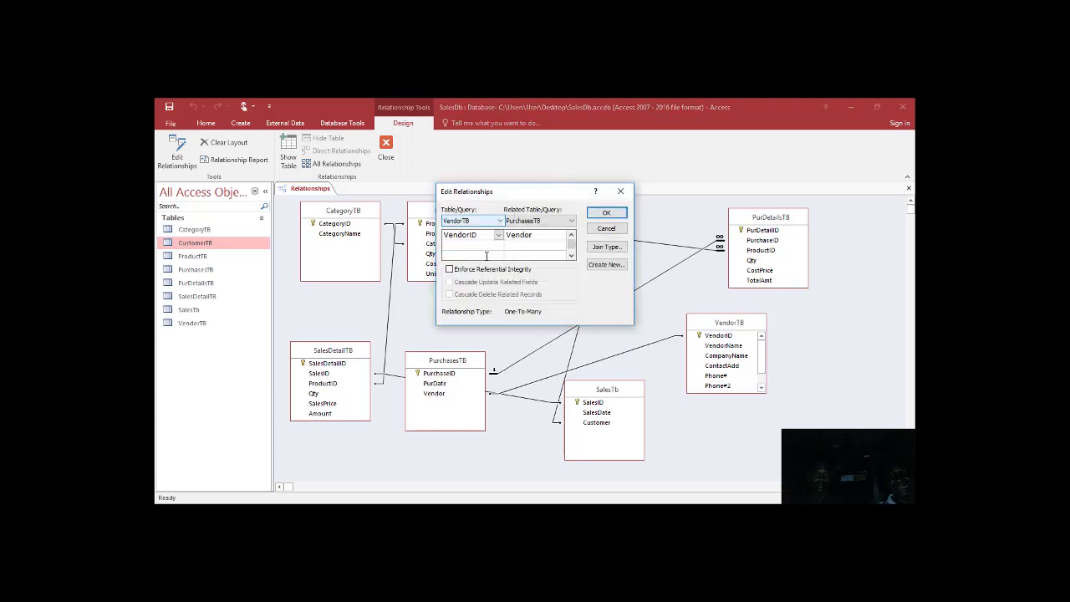
pyautogui.click(483, 274)
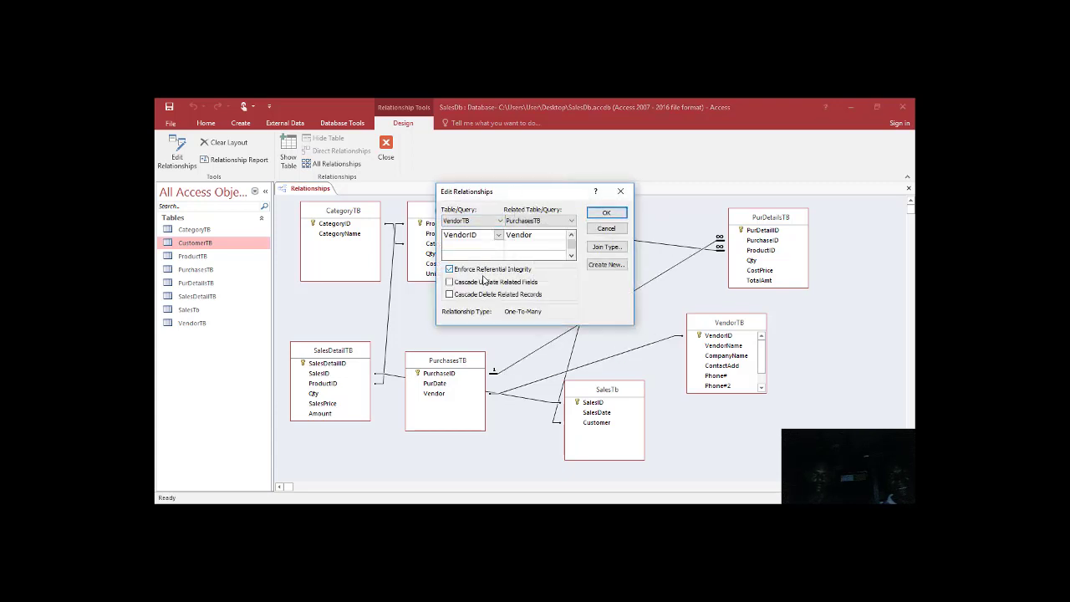
pyautogui.click(484, 283)
pyautogui.click(484, 297)
pyautogui.click(609, 214)
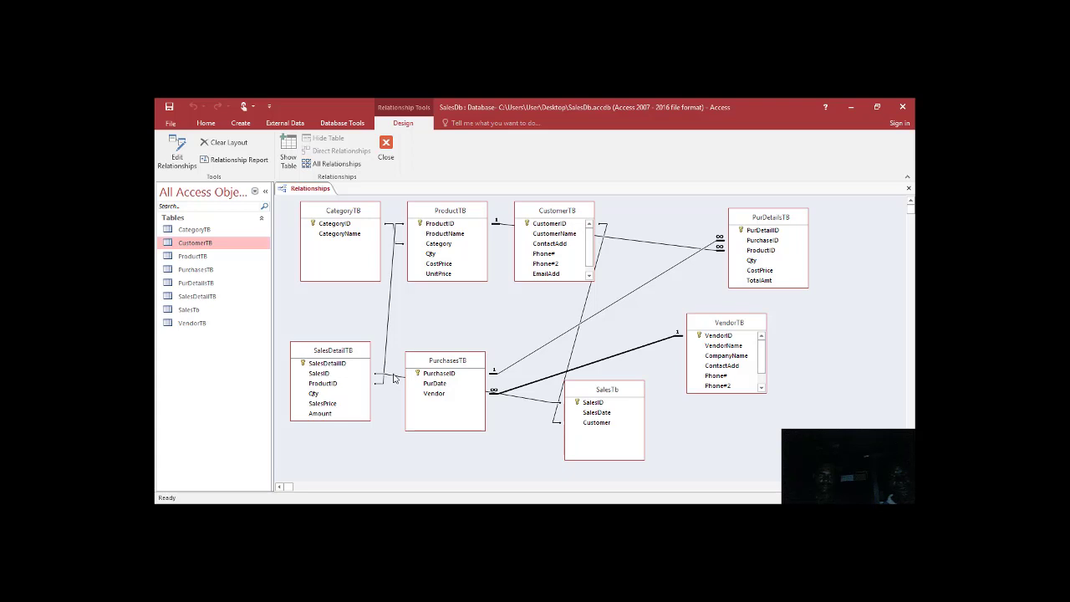
# - Enforce referential integrity with cascade update and cascade delete on the SalesID relationship between SalesTb and SalesDetailTB
pyautogui.doubleClick(393, 378)
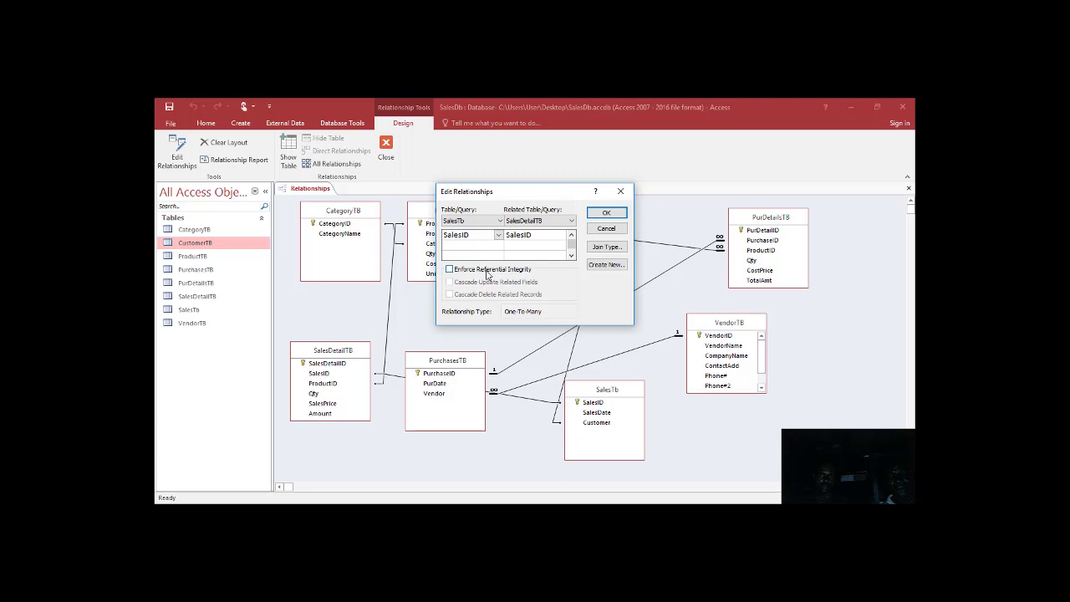
pyautogui.click(487, 271)
pyautogui.click(489, 285)
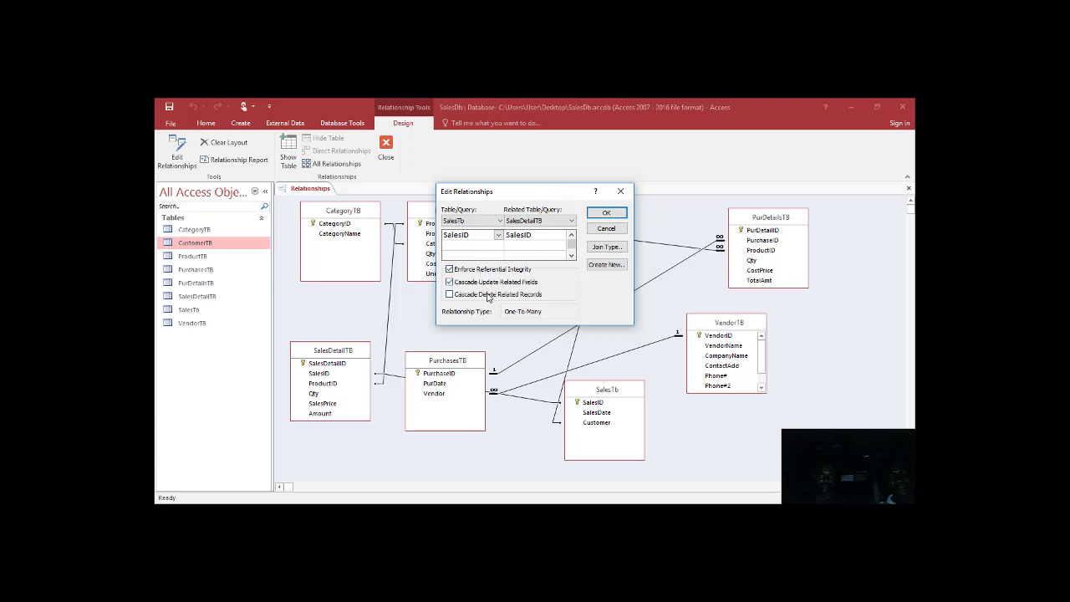
pyautogui.click(489, 296)
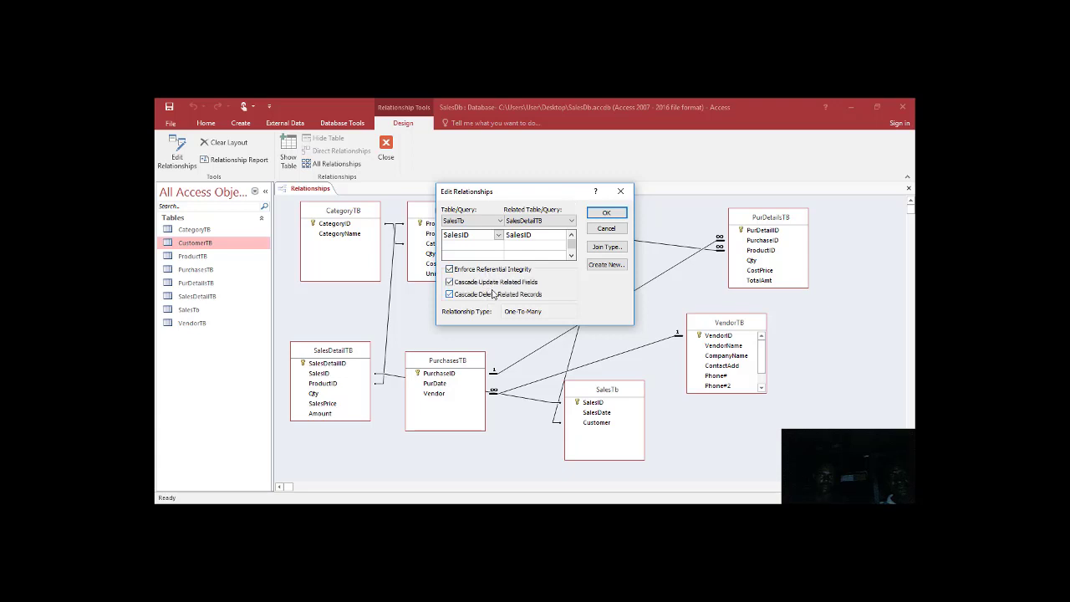
pyautogui.click(606, 214)
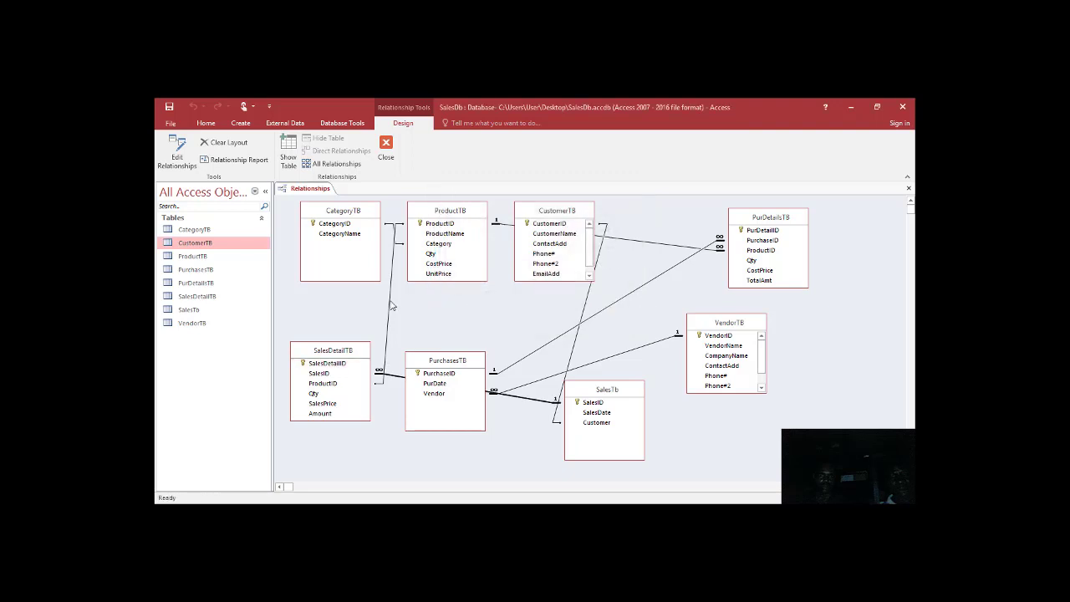
# - Enforce referential integrity with cascade update and cascade delete on the ProductID relationship between ProductTB and SalesDetailTB
pyautogui.doubleClick(389, 306)
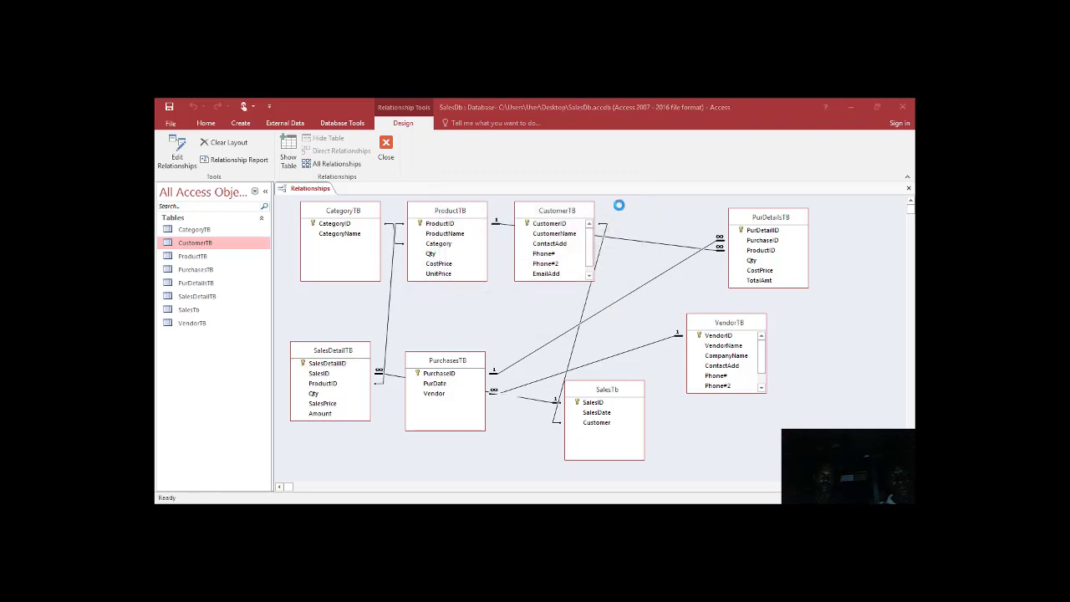
pyautogui.click(507, 269)
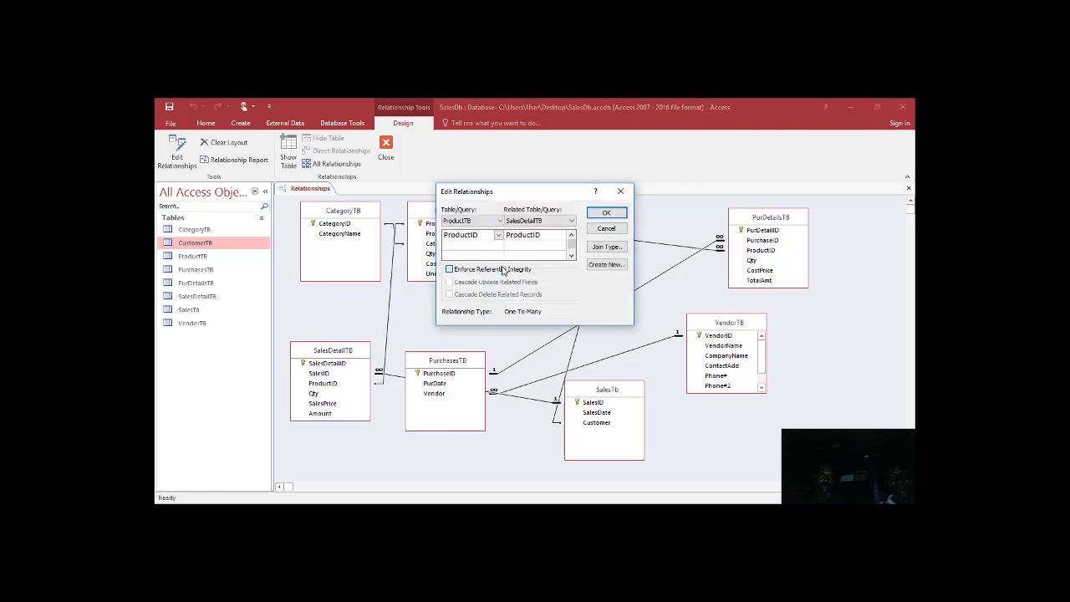
pyautogui.click(498, 283)
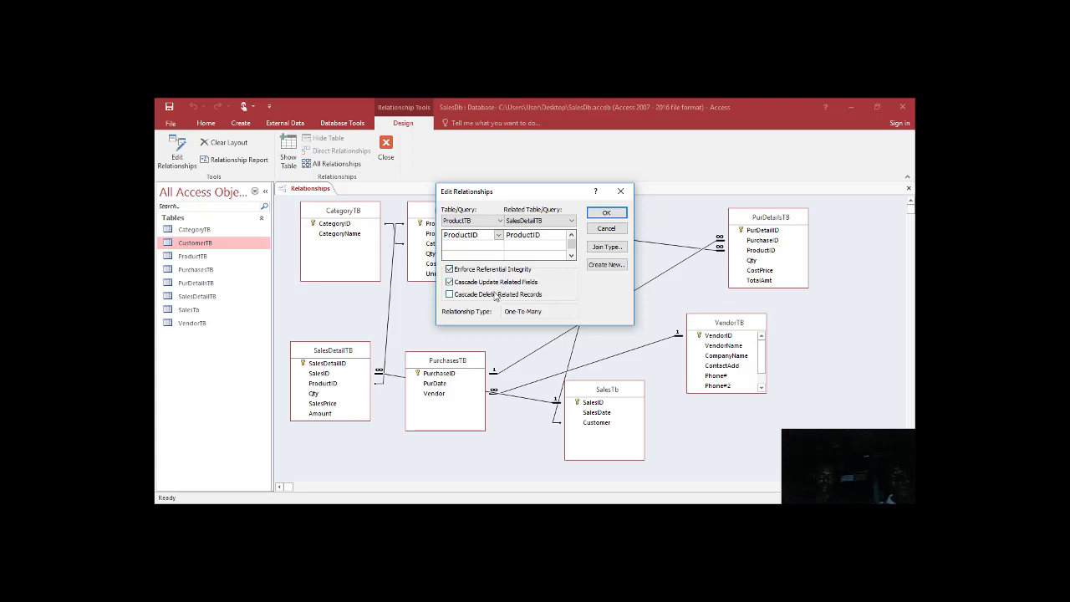
pyautogui.click(497, 294)
pyautogui.click(602, 214)
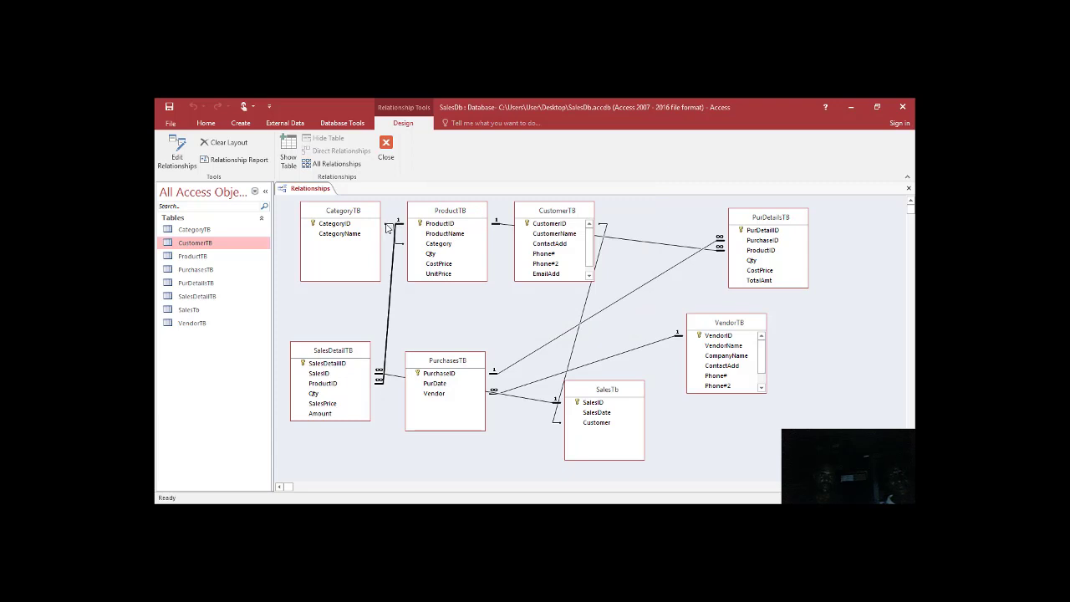
# - Move the CategoryTB table slightly farther away from ProductTB to widen the gap around their relationship line
pyautogui.doubleClick(387, 228)
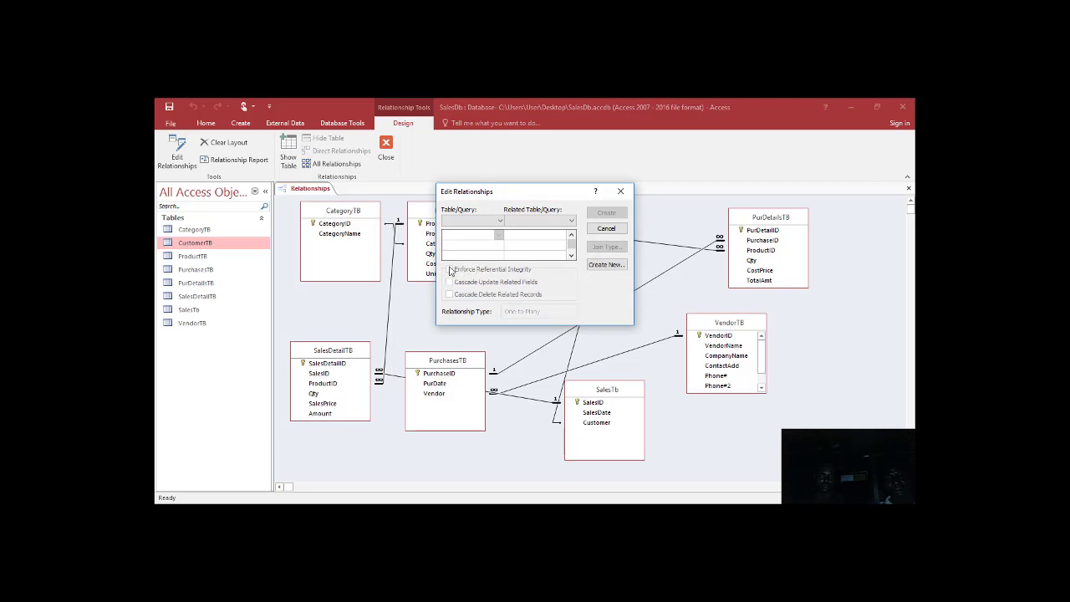
pyautogui.click(606, 229)
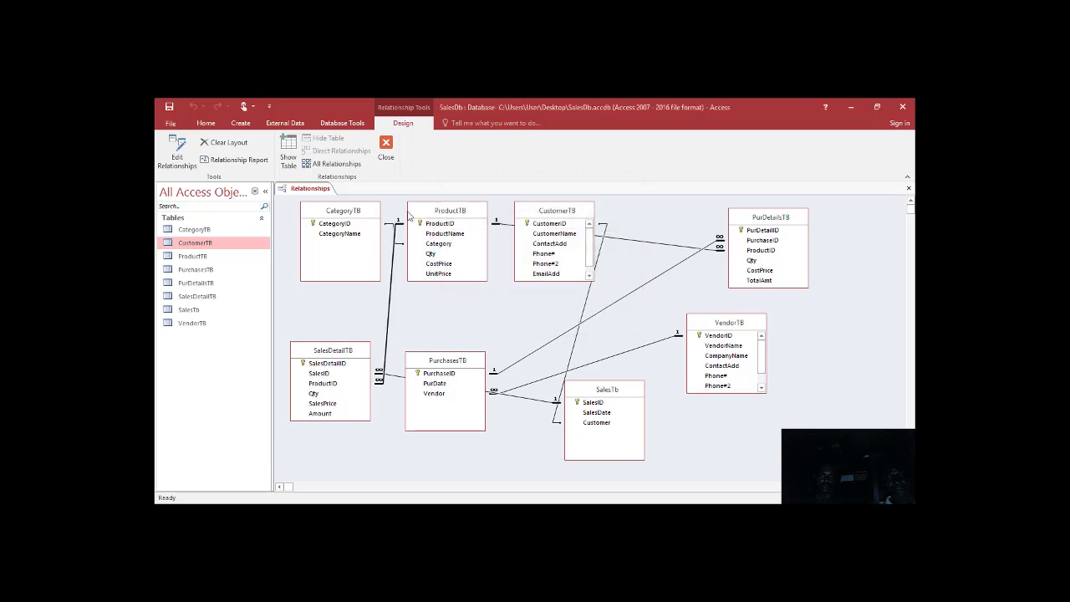
pyautogui.moveTo(364, 214); pyautogui.dragTo(346, 215)
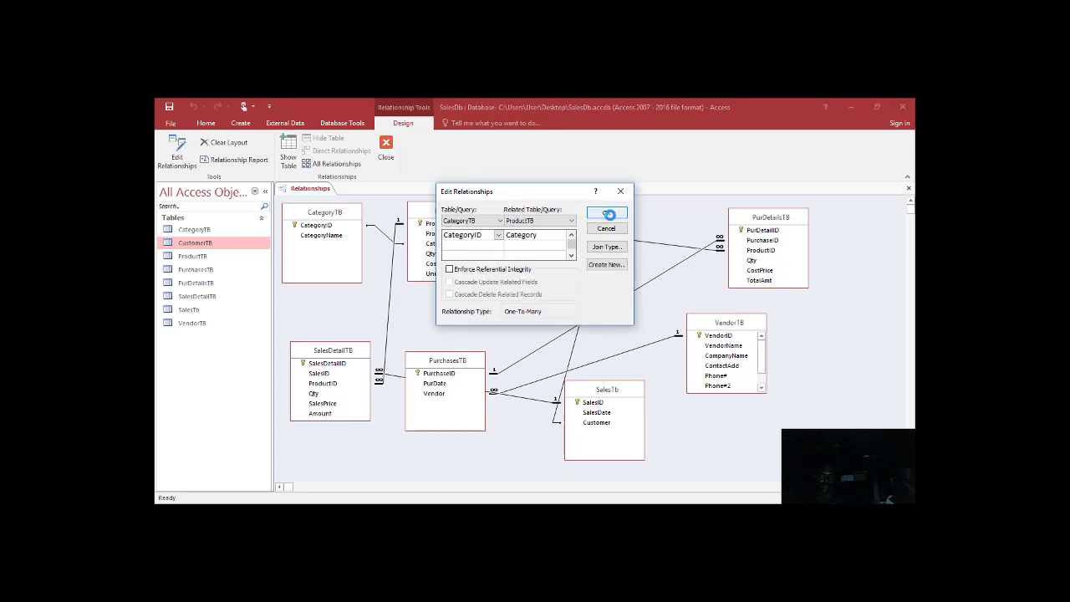
# - Enforce referential integrity with cascade update and delete between CategoryID in CategoryTB and Category in ProductTB, and close the relationships view, saving its layout
pyautogui.click(523, 269)
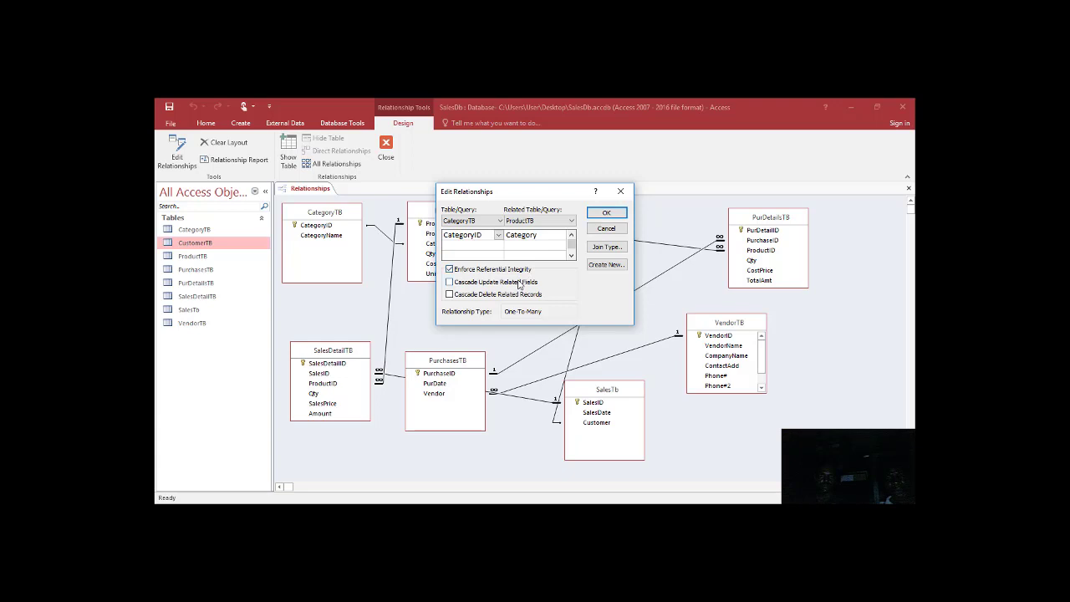
pyautogui.click(520, 283)
pyautogui.click(518, 296)
pyautogui.click(606, 216)
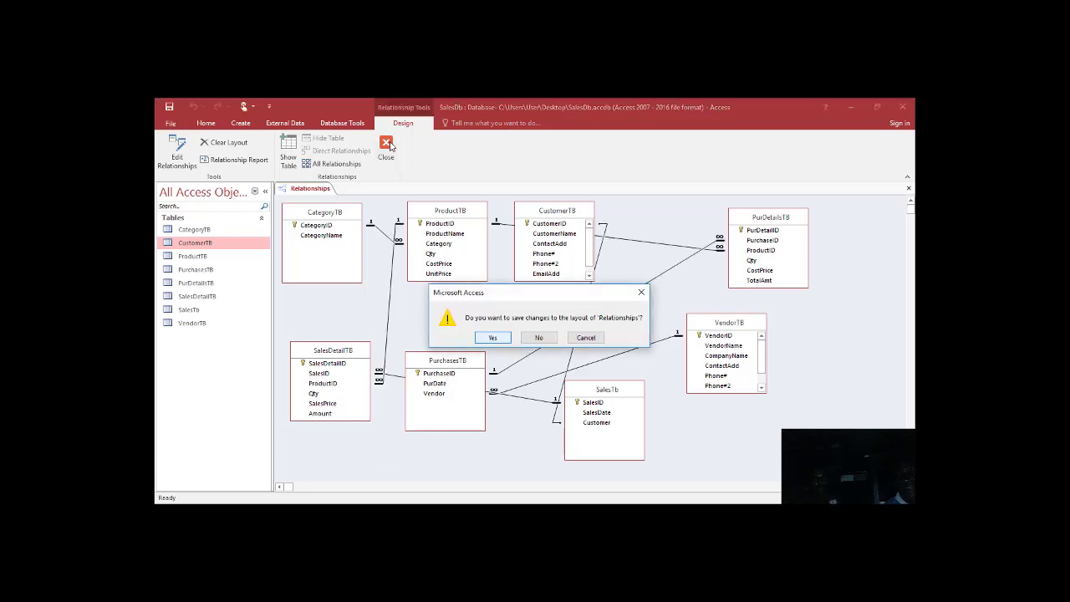
pyautogui.click(502, 341)
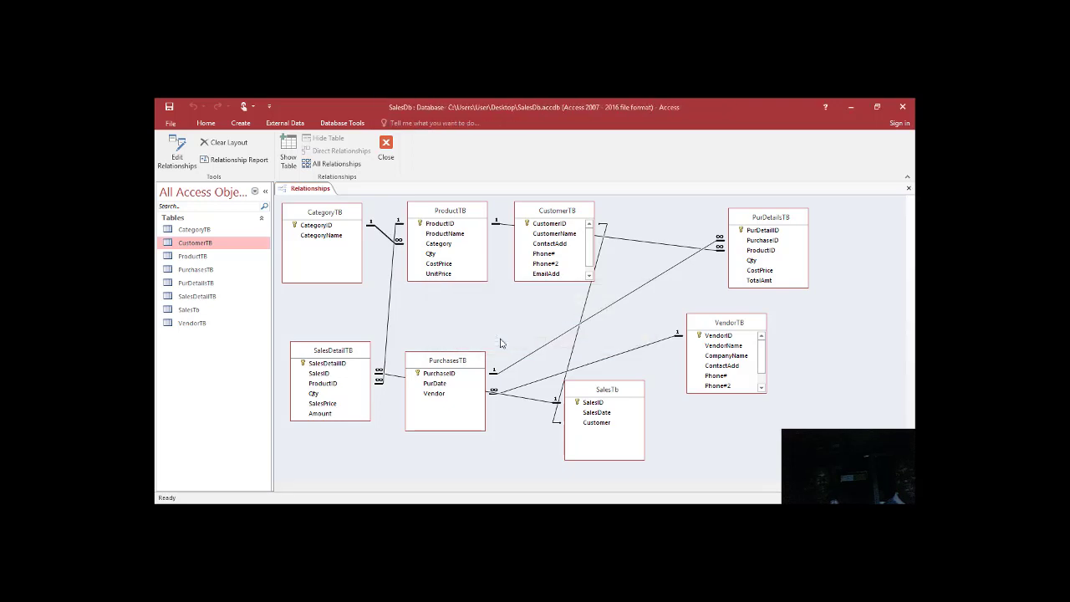